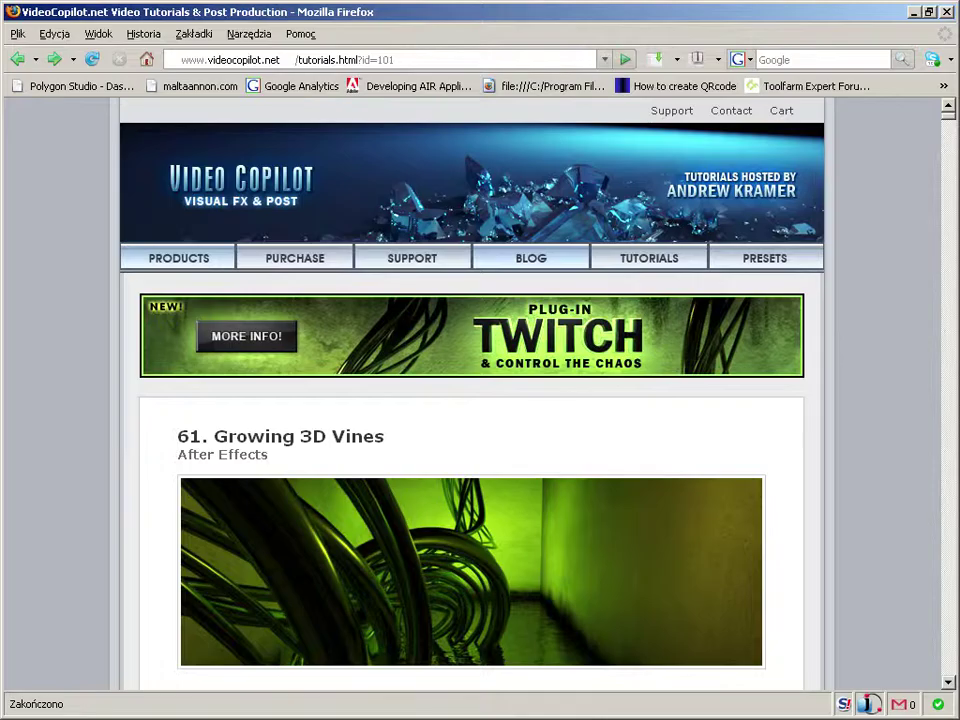
Examine the Growing 3D Vines tutorial page, including its preview image, description and the Cinema4D and Maya references
scroll(831, 538, "down", 3)
scroll(831, 538, "up", 2)
scroll(830, 538, "down", 1)
scroll(831, 538, "down", 2)
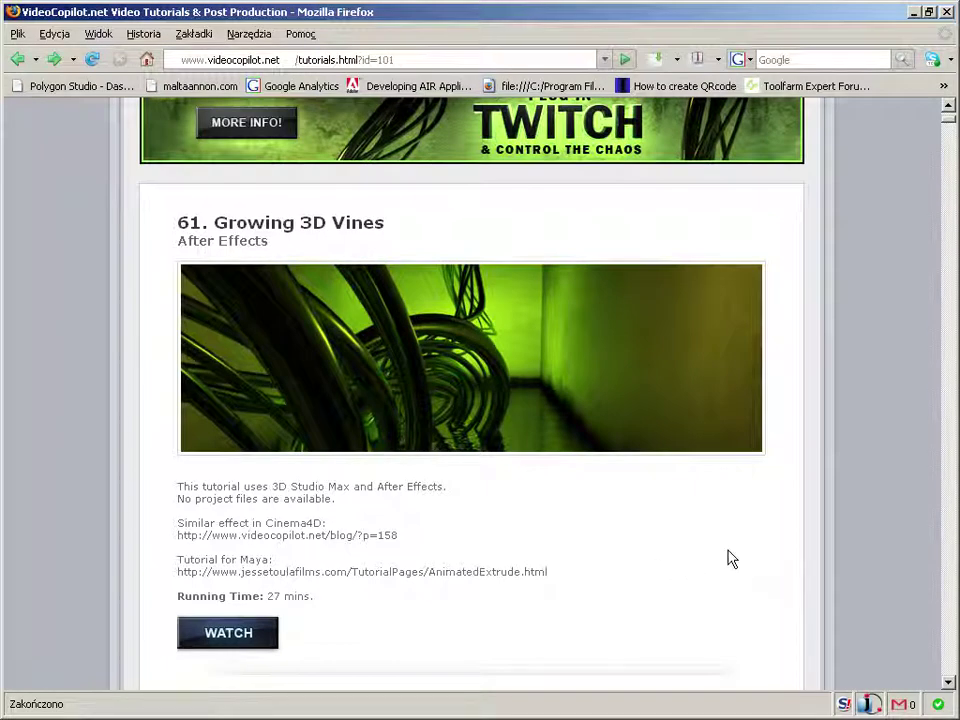
scroll(728, 559, "down", 4)
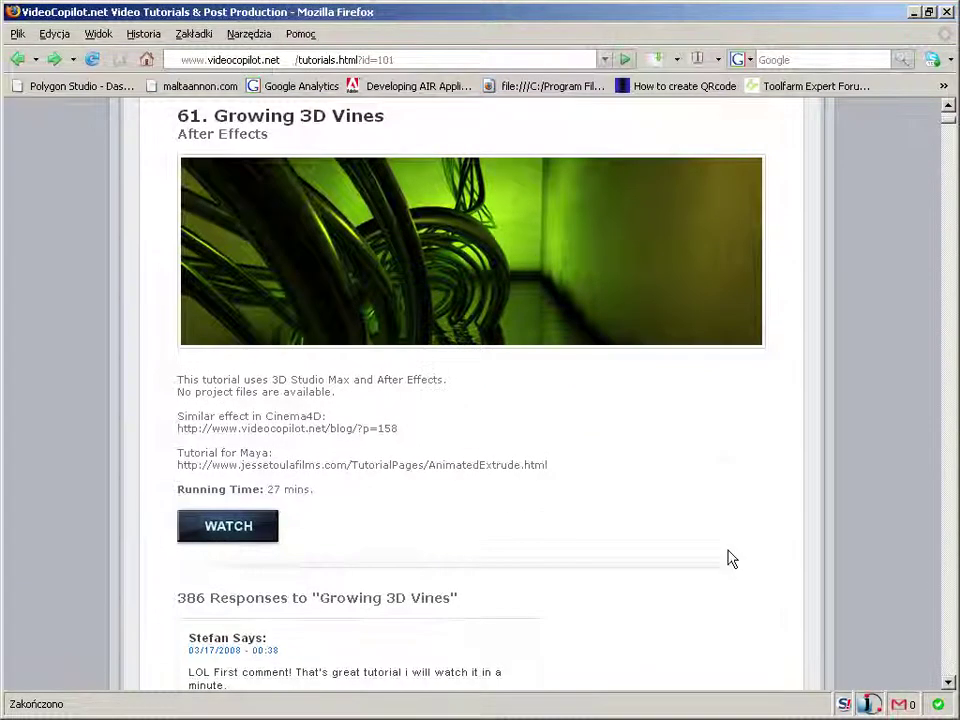
left_click_drag(177, 277, 439, 272)
left_click(439, 272)
scroll(790, 507, "up", 3)
scroll(790, 507, "up", 3)
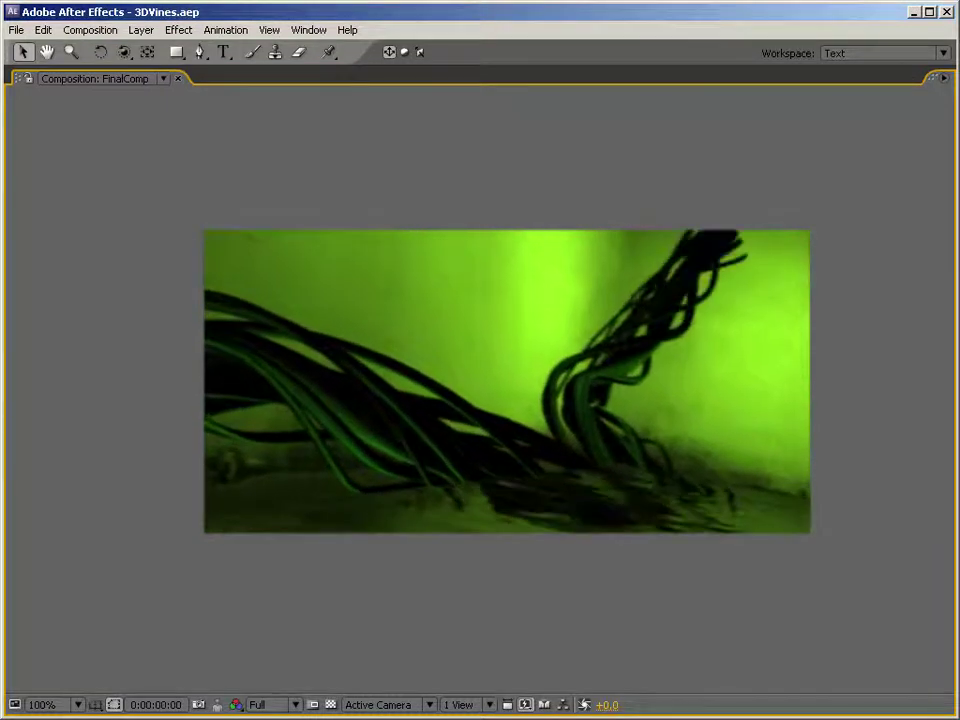
Restore the full workspace and delete andreas.avi, FinalComp, FinalComp.avi, Fractal, VineParticle, vines and vines.avi from the project
key("space")
key("grave")
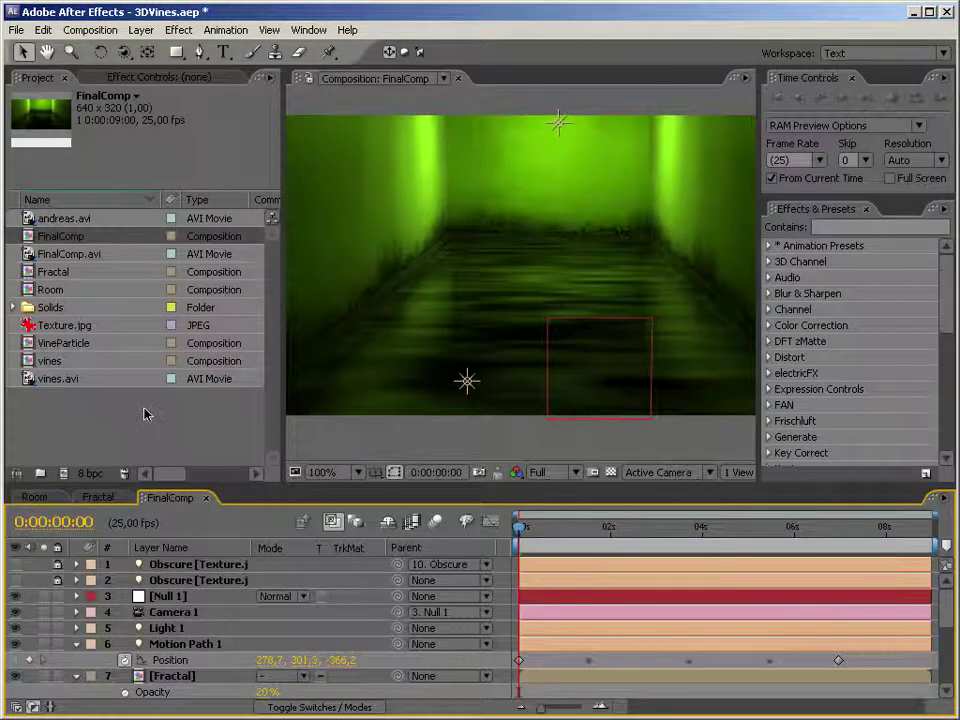
left_click(55, 379)
left_click(47, 344, "shift")
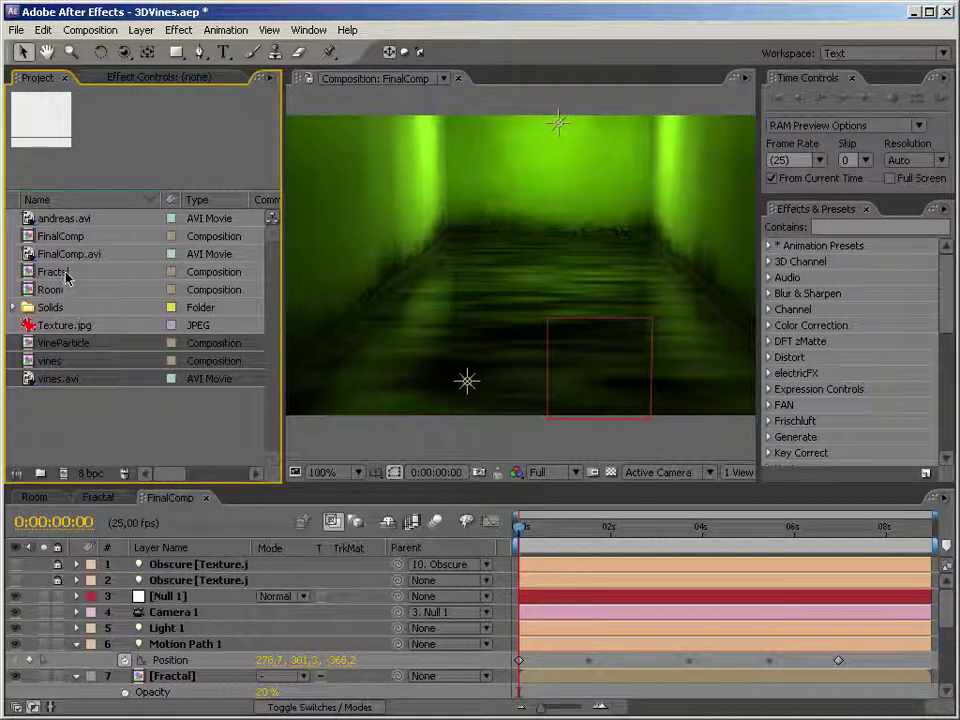
left_click(52, 272, "ctrl")
left_click(66, 254, "ctrl")
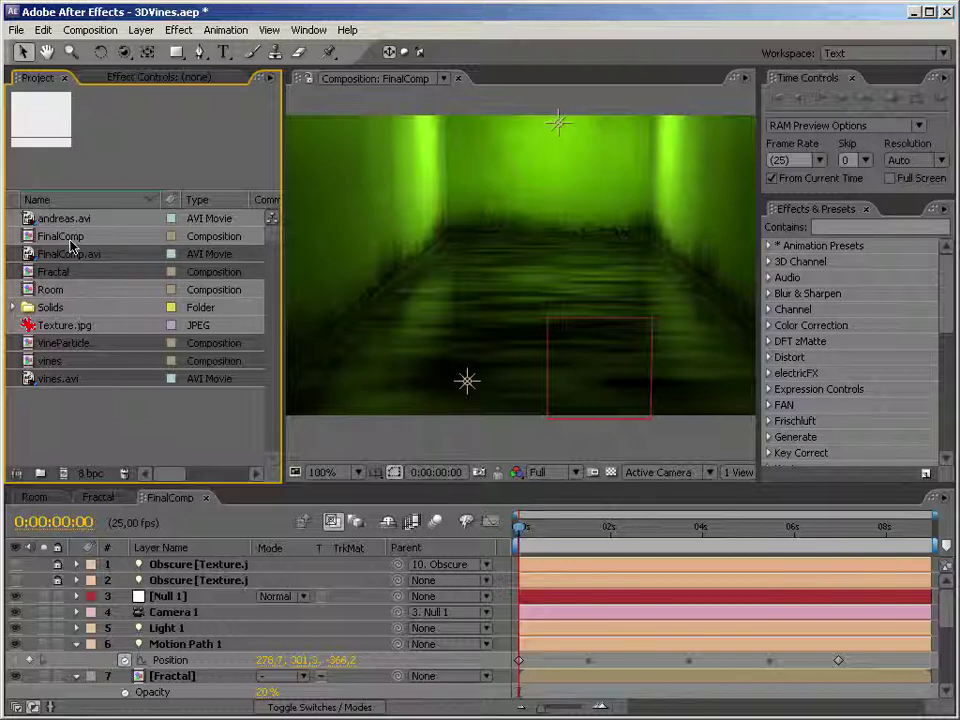
key("Delete")
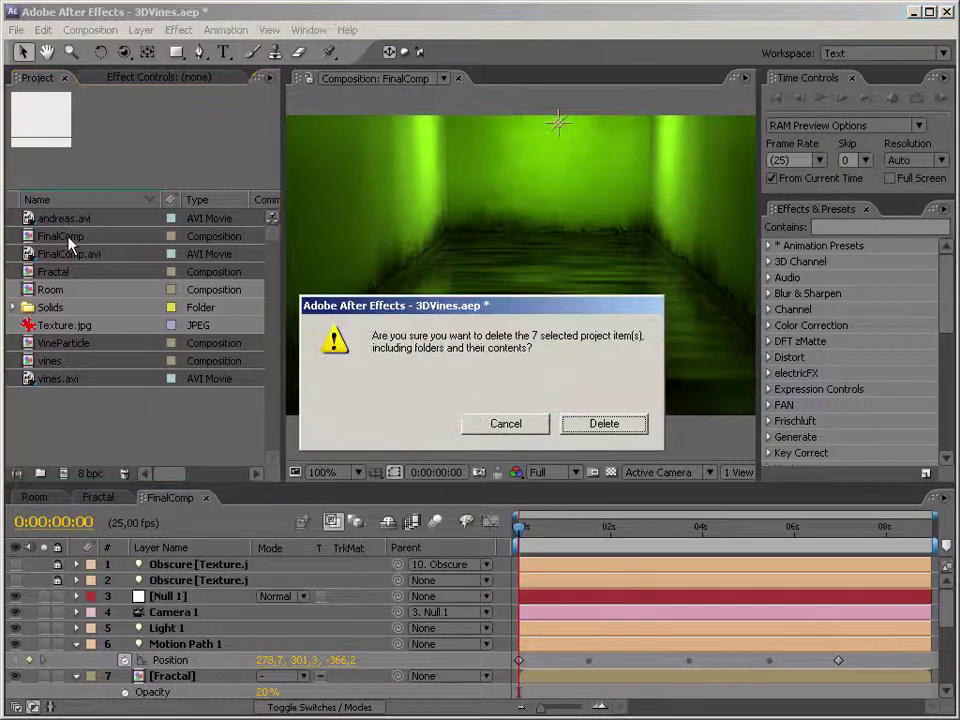
key("Return")
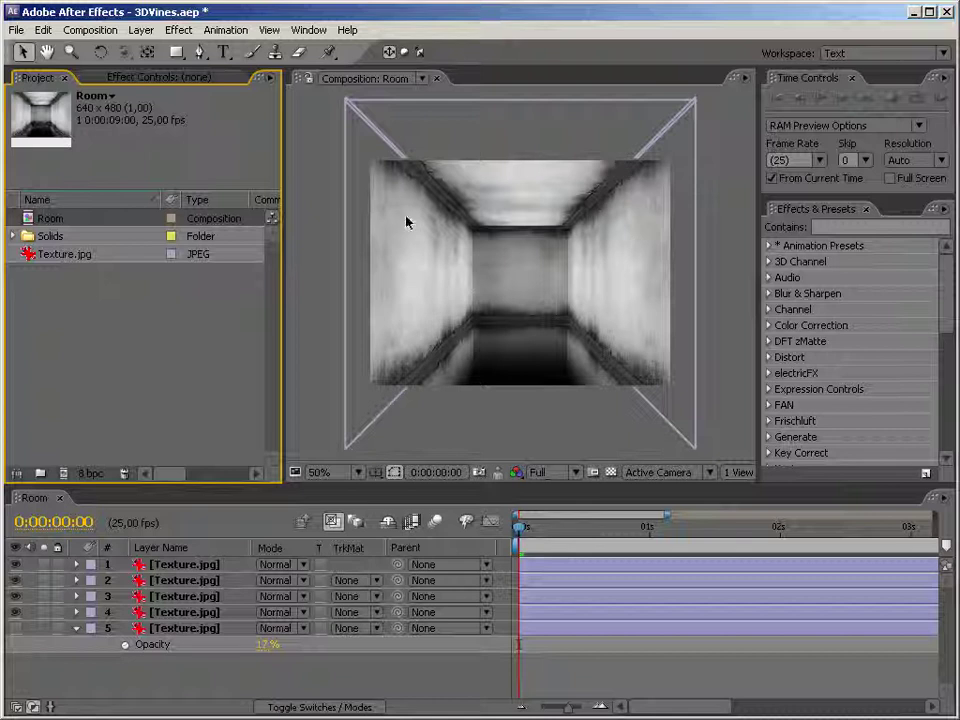
Add a 35mm camera to the Room composition and orbit it to test the room's perspective
right_click(319, 345)
mouse_move(330, 350)
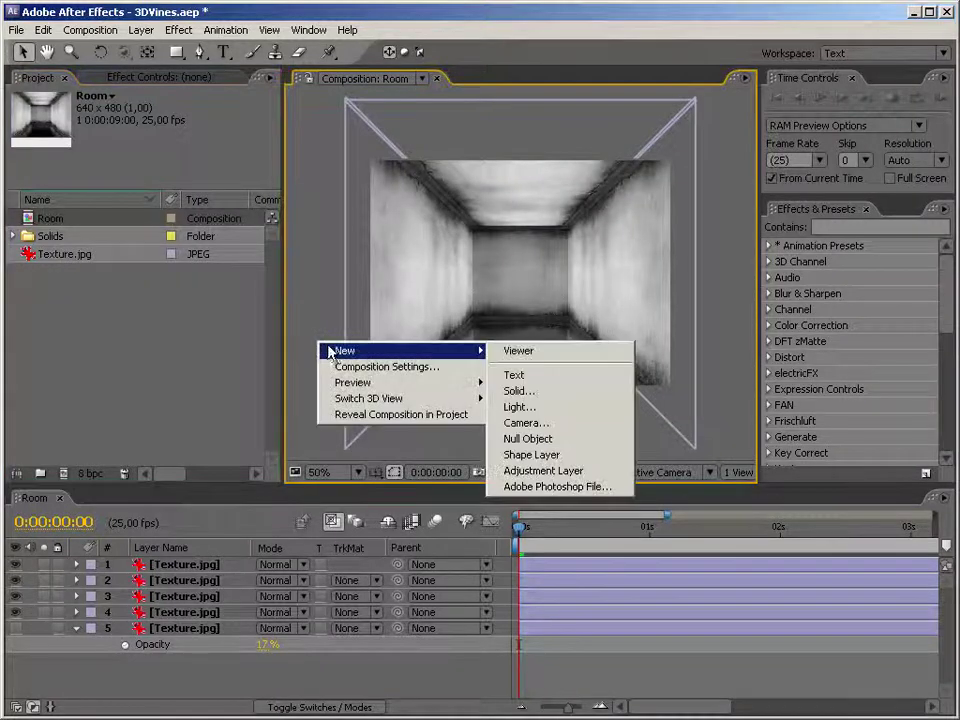
left_click(534, 426)
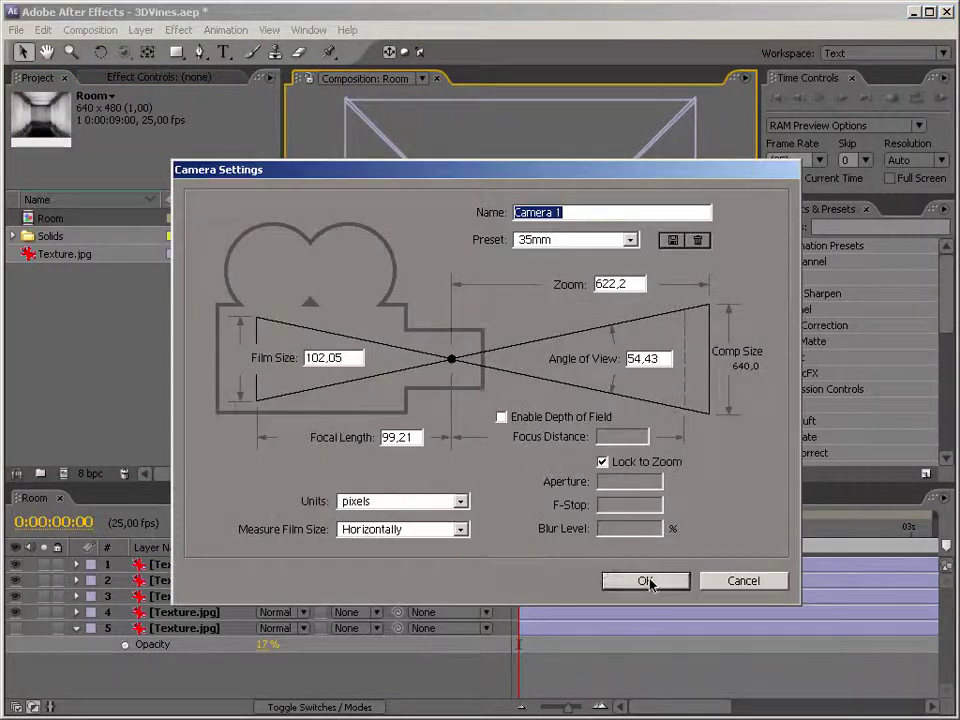
left_click(645, 581)
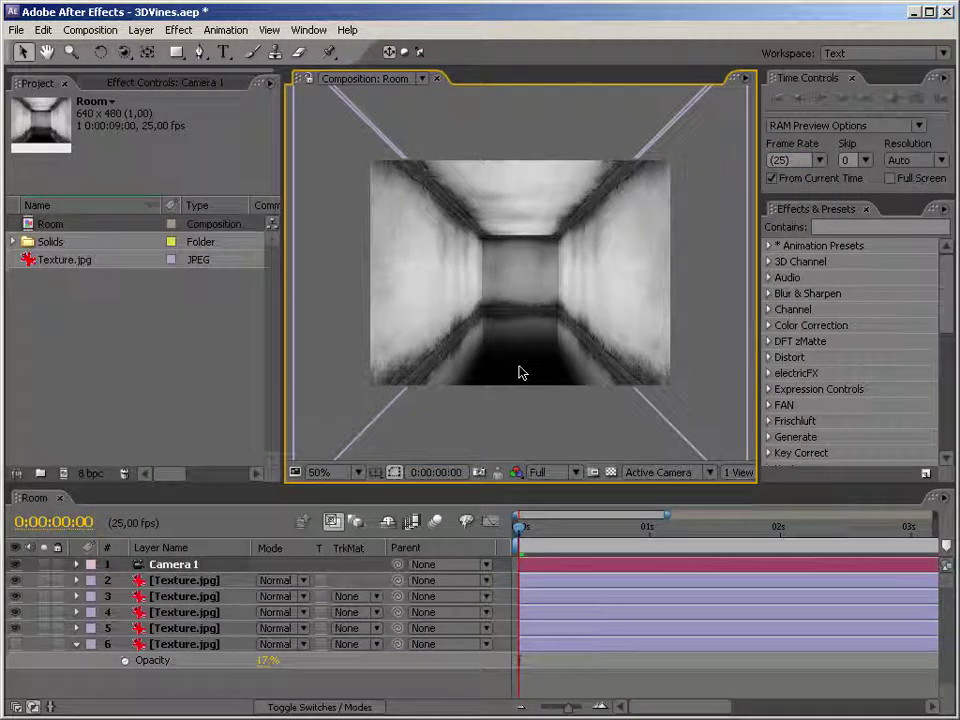
key("c")
left_click_drag(508, 314, 533, 291)
Delete the test camera from the Room composition
left_click(150, 345)
left_click(189, 566)
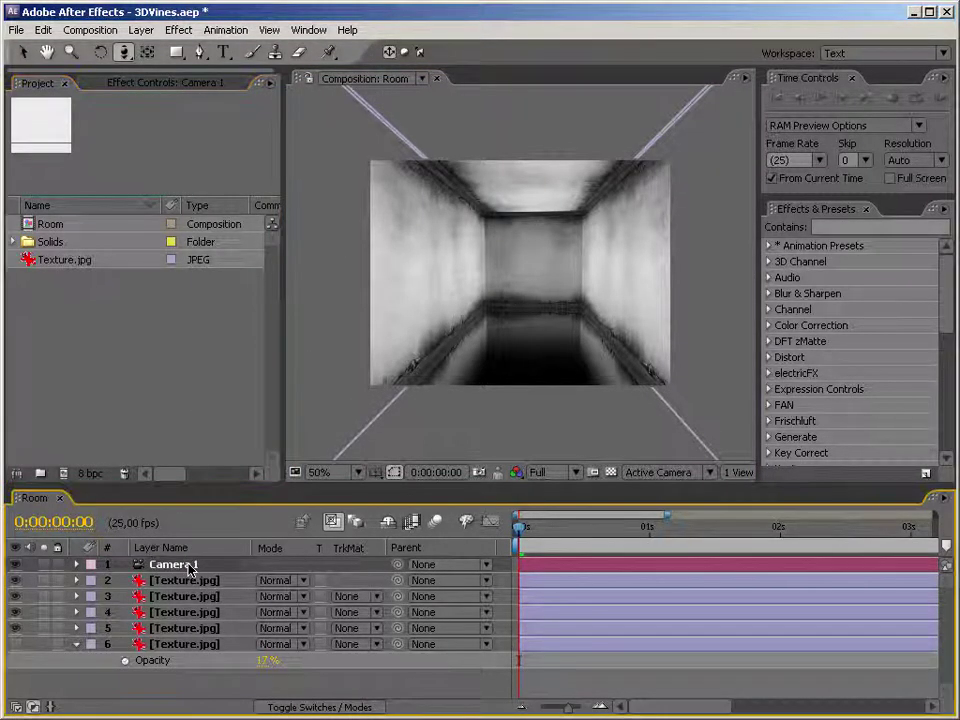
key("Delete")
left_click(156, 388)
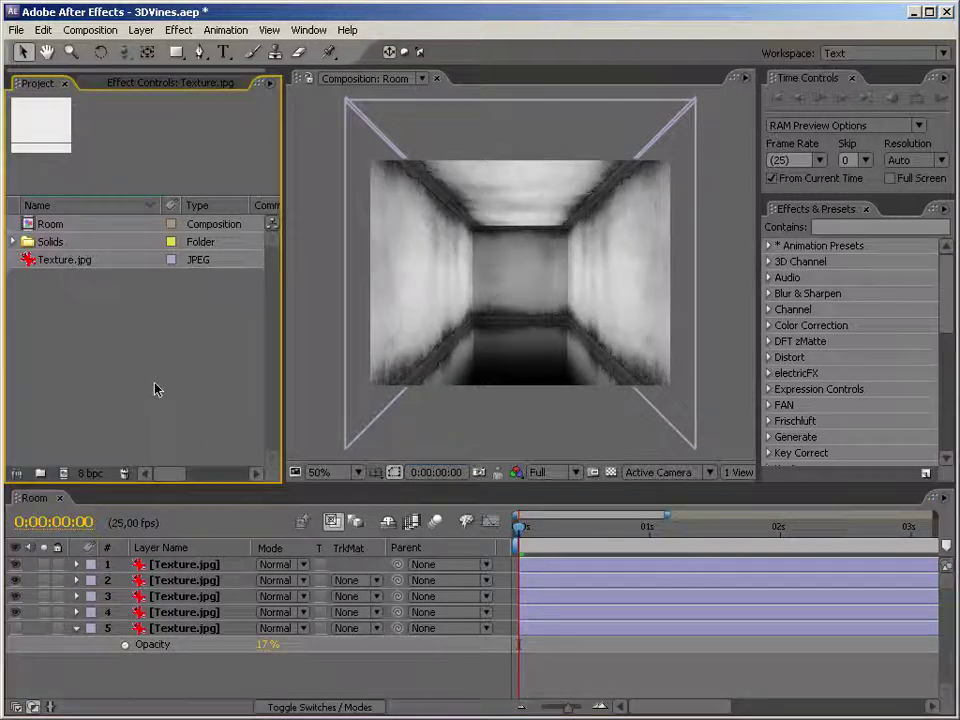
Create a new composition 640 pixels wide and 320 pixels high with the aspect ratio unlocked
right_click(146, 383)
left_click(182, 393)
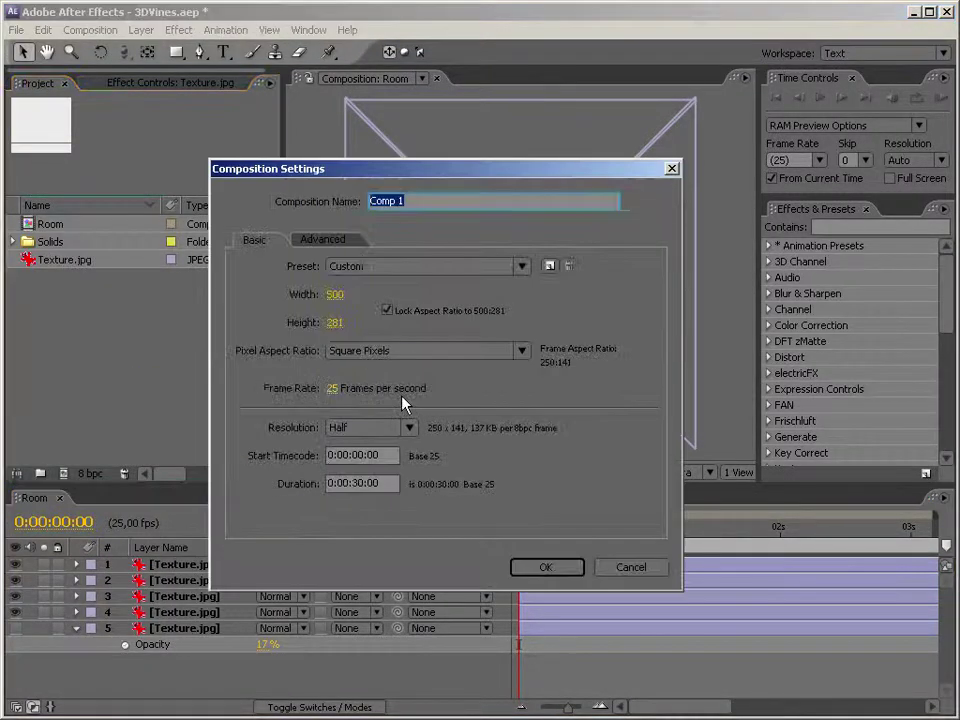
left_click(387, 310)
left_click(336, 294)
type("640")
key("Tab")
type("320")
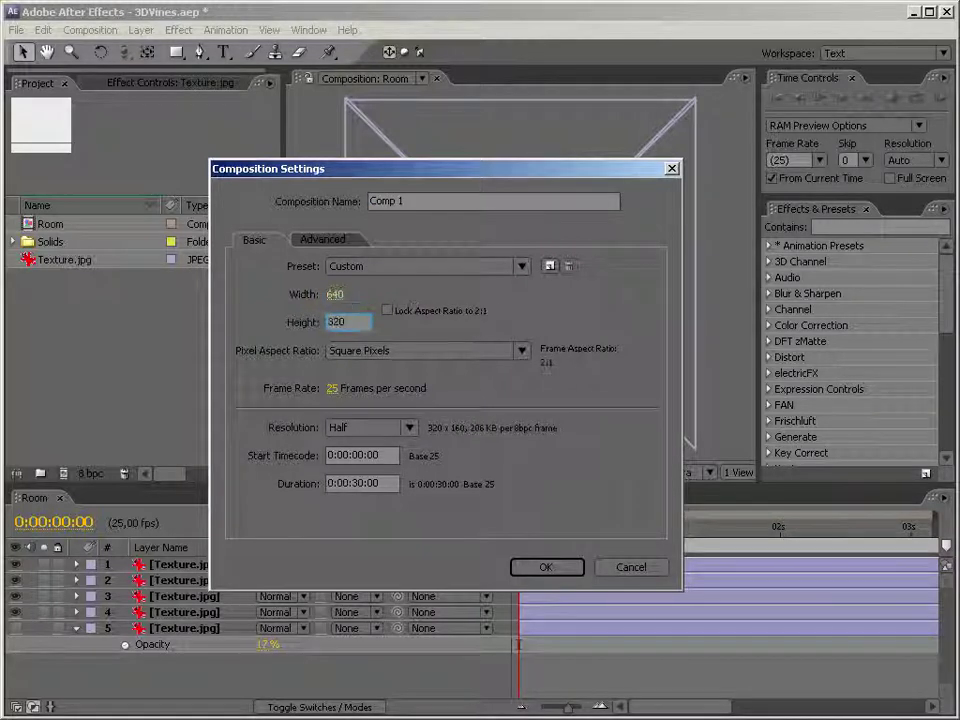
left_click(542, 567)
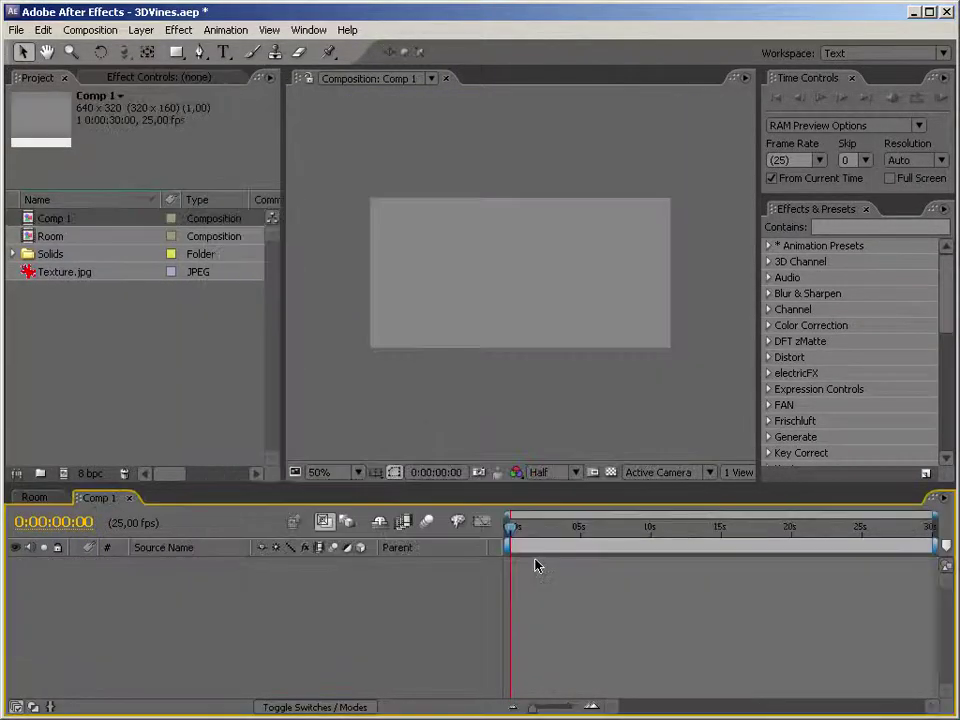
Place the Room composition in Comp 1 and add a 35mm camera
left_click_drag(56, 236, 206, 585)
right_click(342, 379)
mouse_move(368, 385)
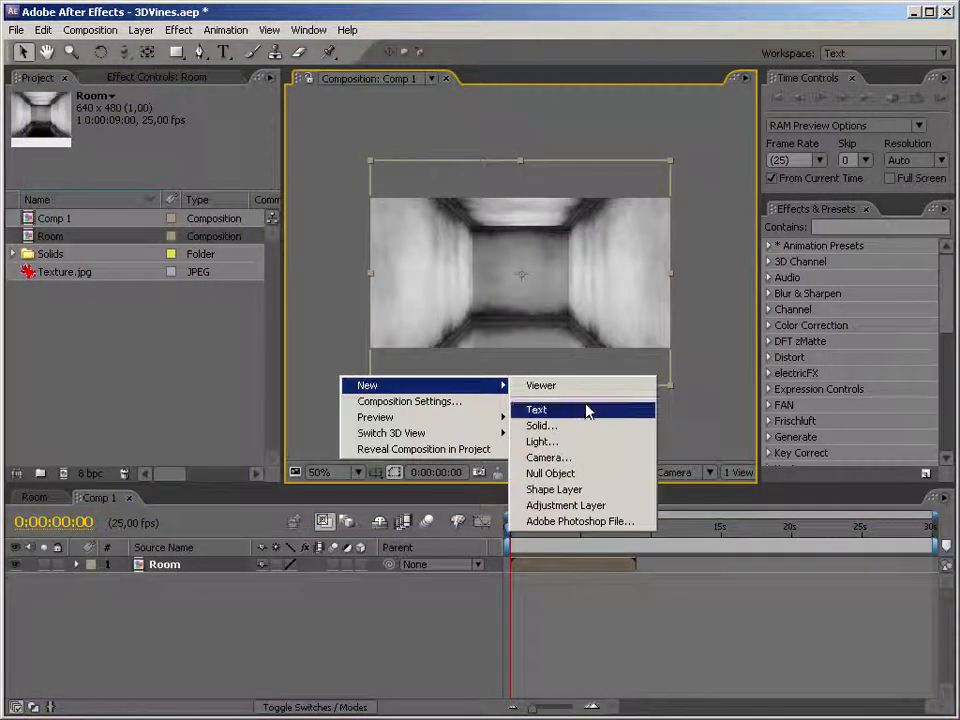
left_click(586, 469)
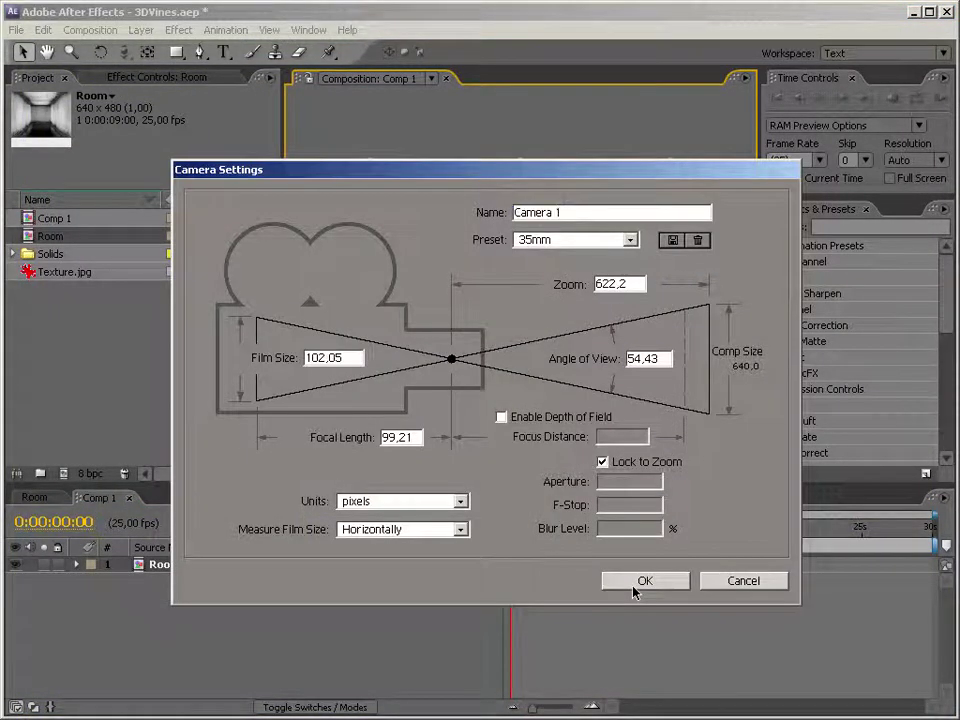
left_click(638, 582)
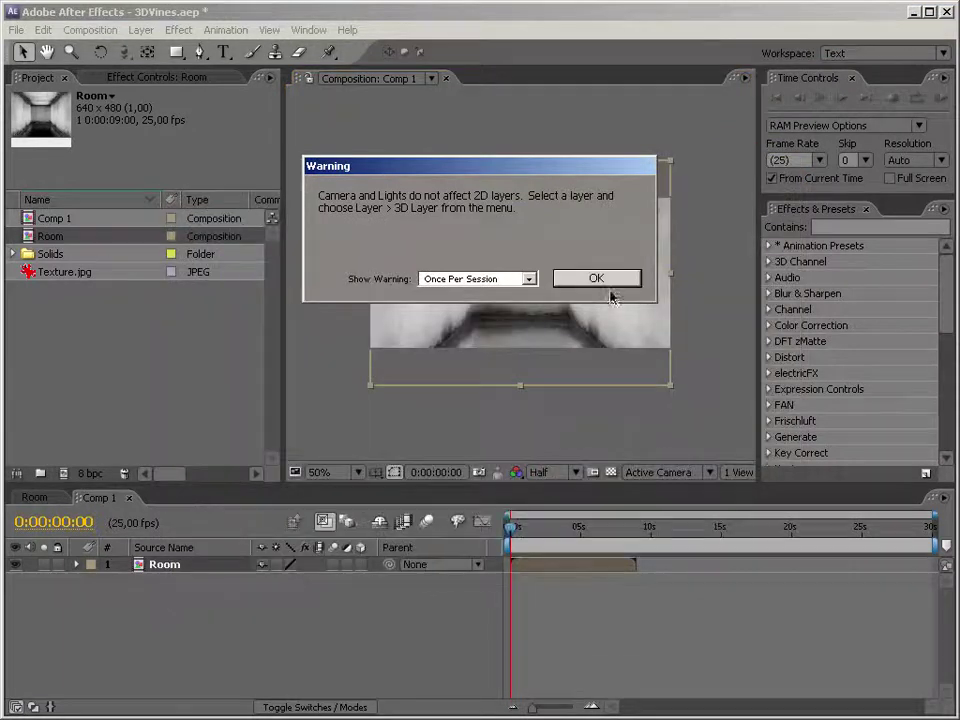
left_click(596, 276)
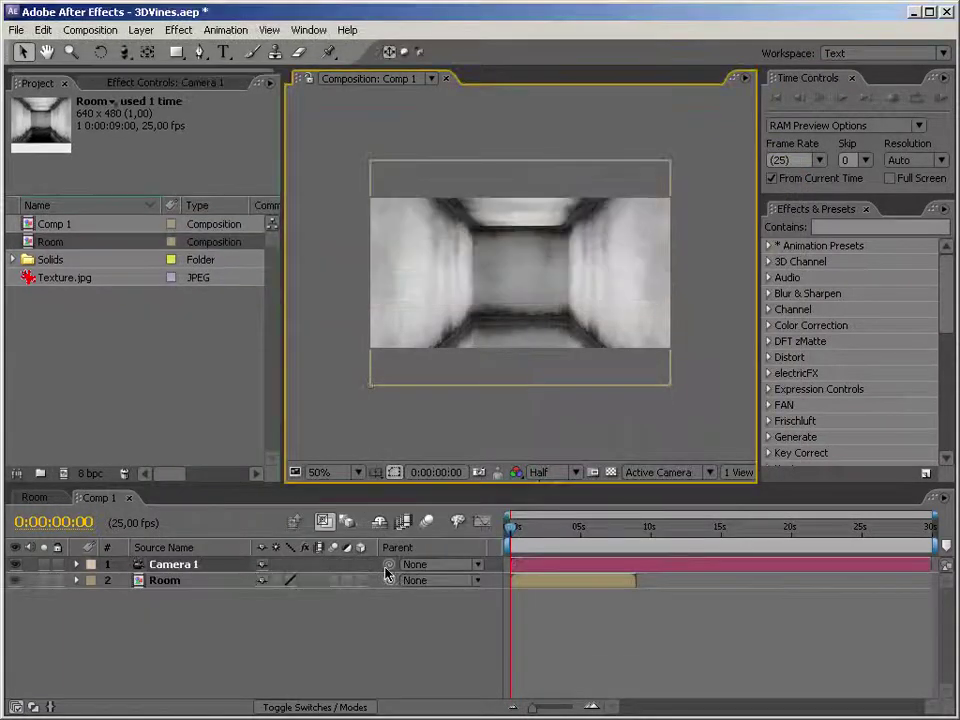
Collapse transformations on the Room layer and move the camera to test the nested room in 3D
left_click(277, 582)
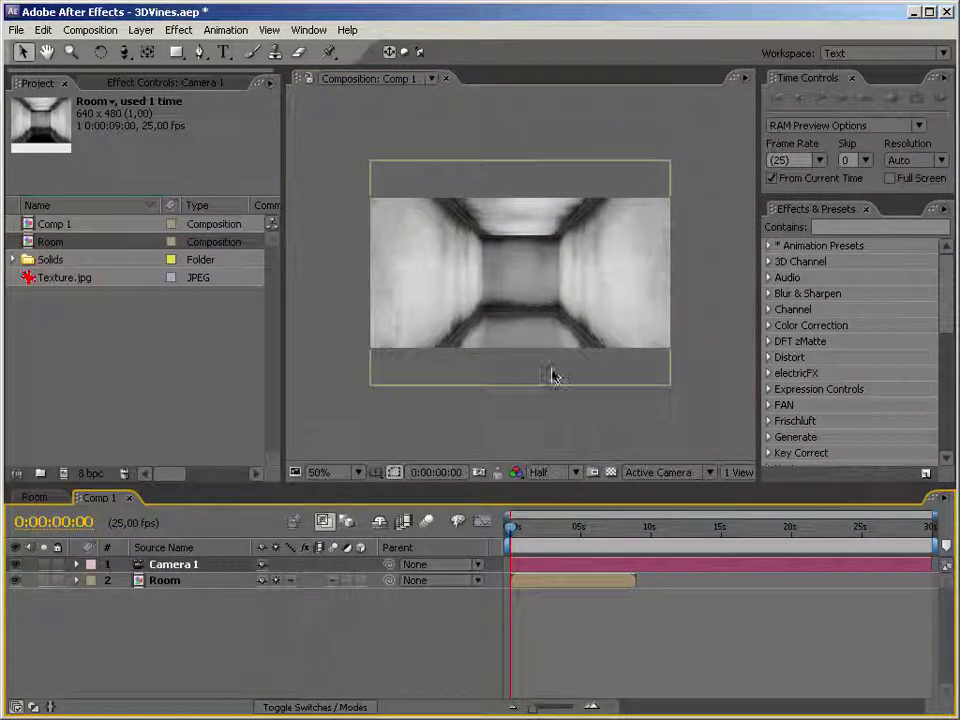
key("c")
left_click(522, 268)
left_click_drag(522, 268, 257, 606)
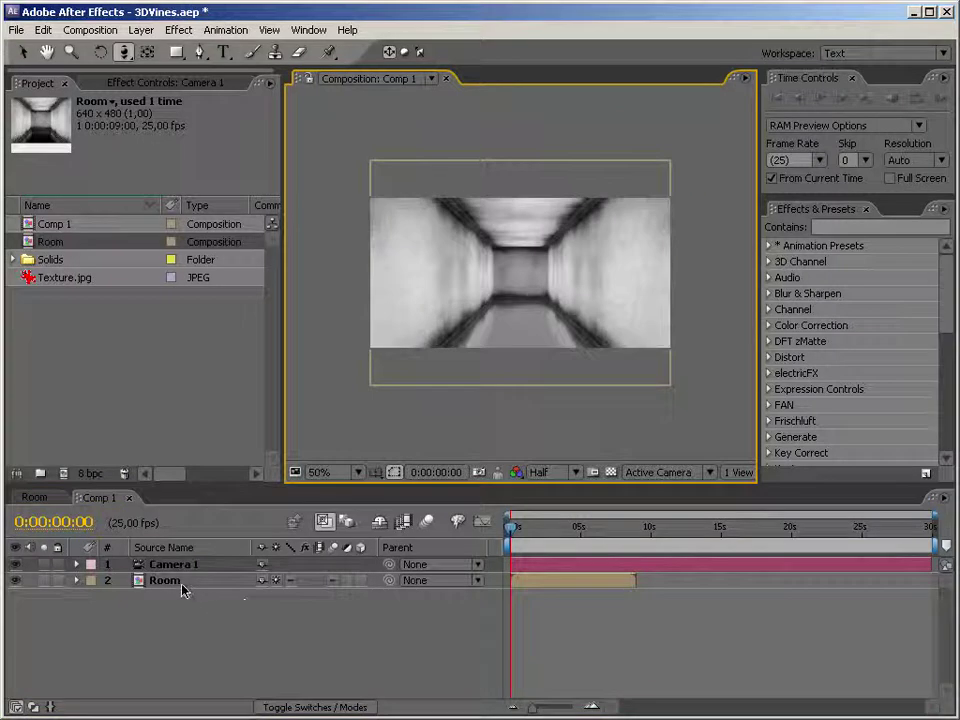
Inspect the nested Room composition's layers and orbit the camera in Comp 1 to look down at the floor
double_click(138, 585)
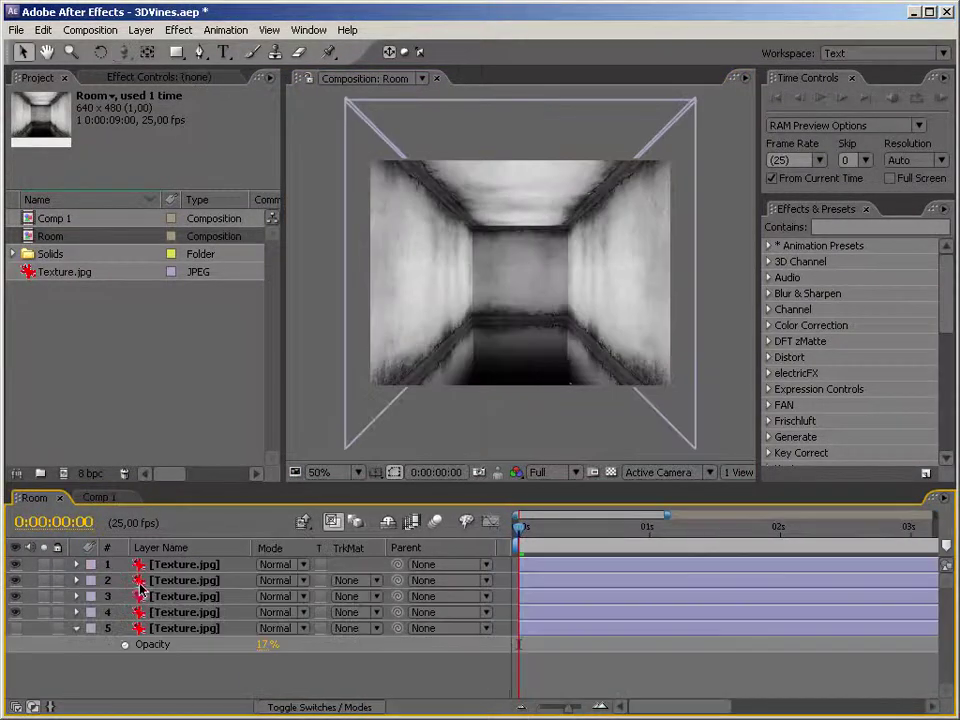
left_click(100, 497)
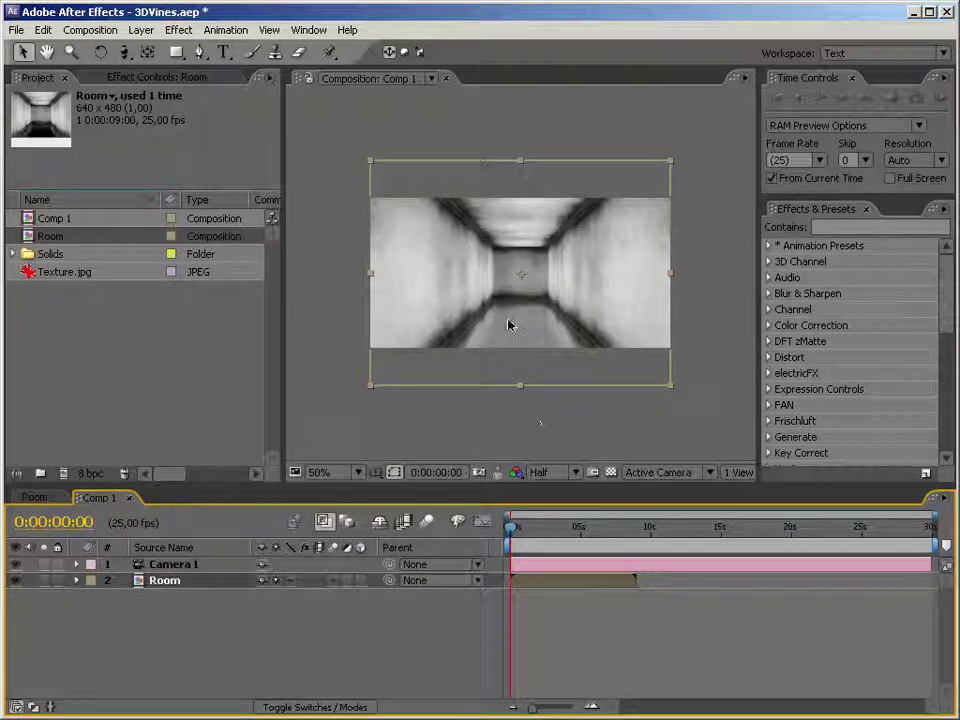
key("c")
mouse_move(540, 285)
left_mouse_down()
mouse_move(516, 270)
mouse_move(512, 332)
mouse_move(548, 325)
mouse_move(512, 244)
mouse_move(532, 170)
mouse_move(514, 302)
mouse_move(538, 307)
left_mouse_up()
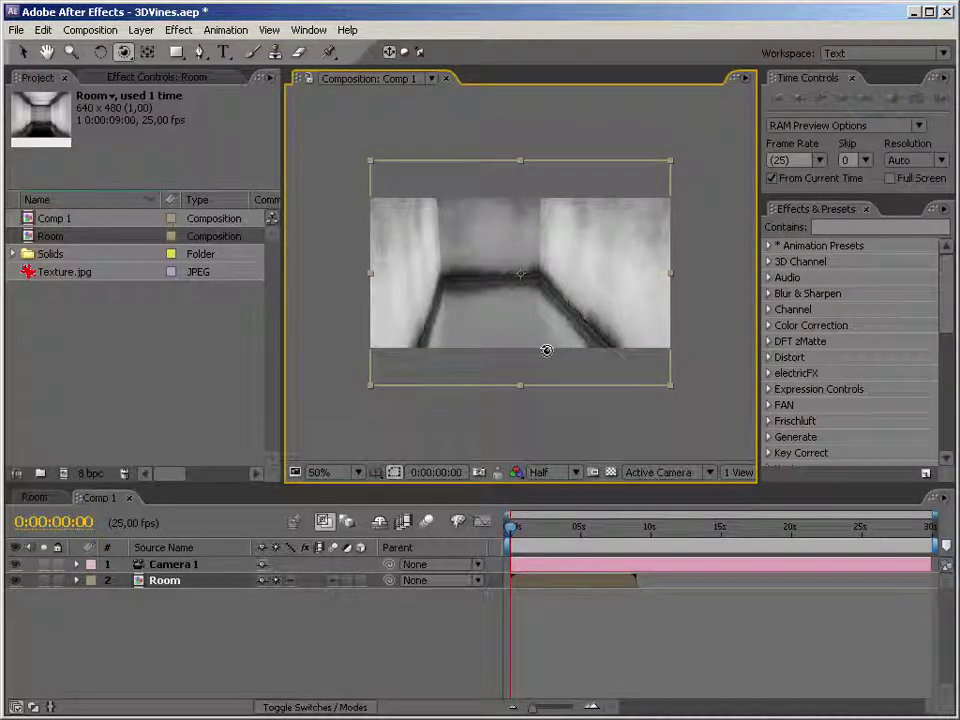
Delete the Comp 1 composition from the project
left_click(112, 366)
left_click(62, 236)
left_click(56, 218)
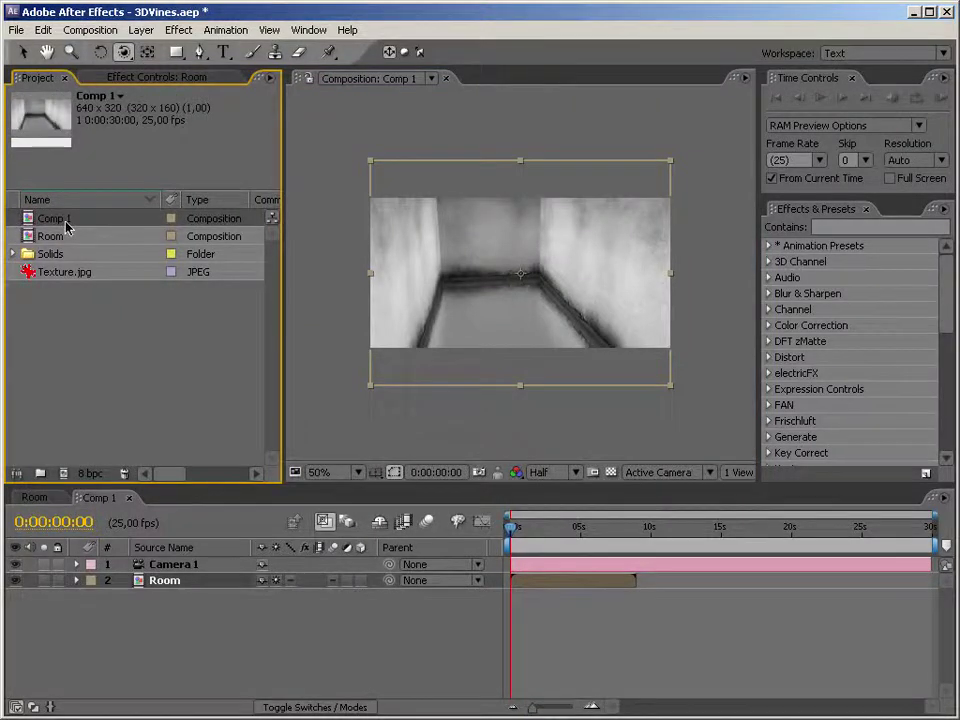
key("Delete")
key("Return")
left_click(288, 342)
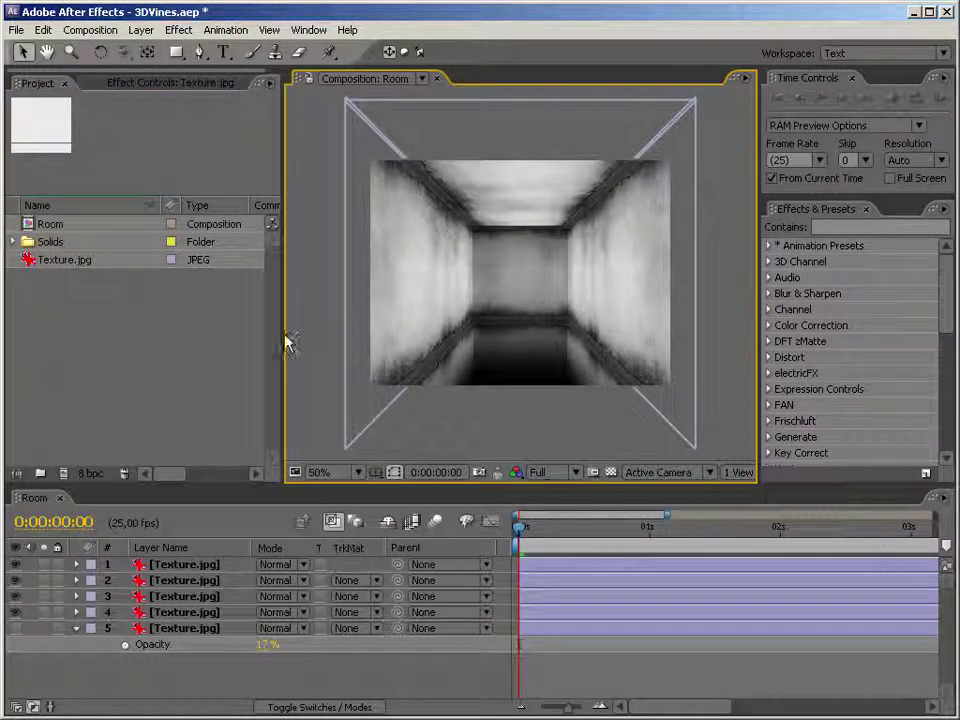
Create a new 640 by 320 pixel composition at 25 fps, lasting 30 seconds
left_click(230, 346)
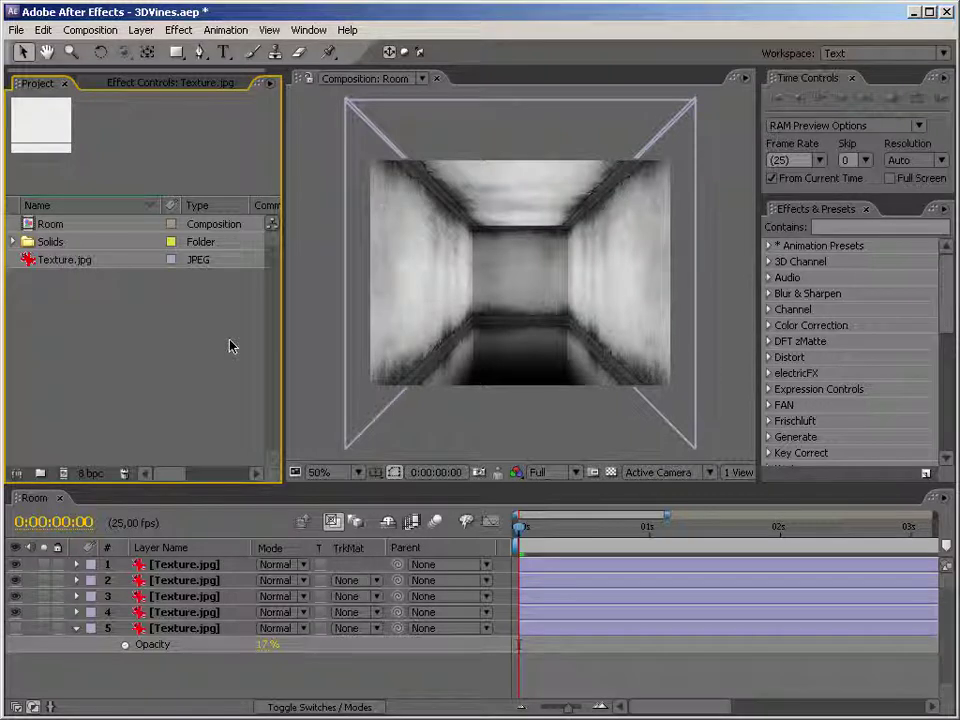
right_click(102, 364)
left_click(93, 358)
left_click(63, 473)
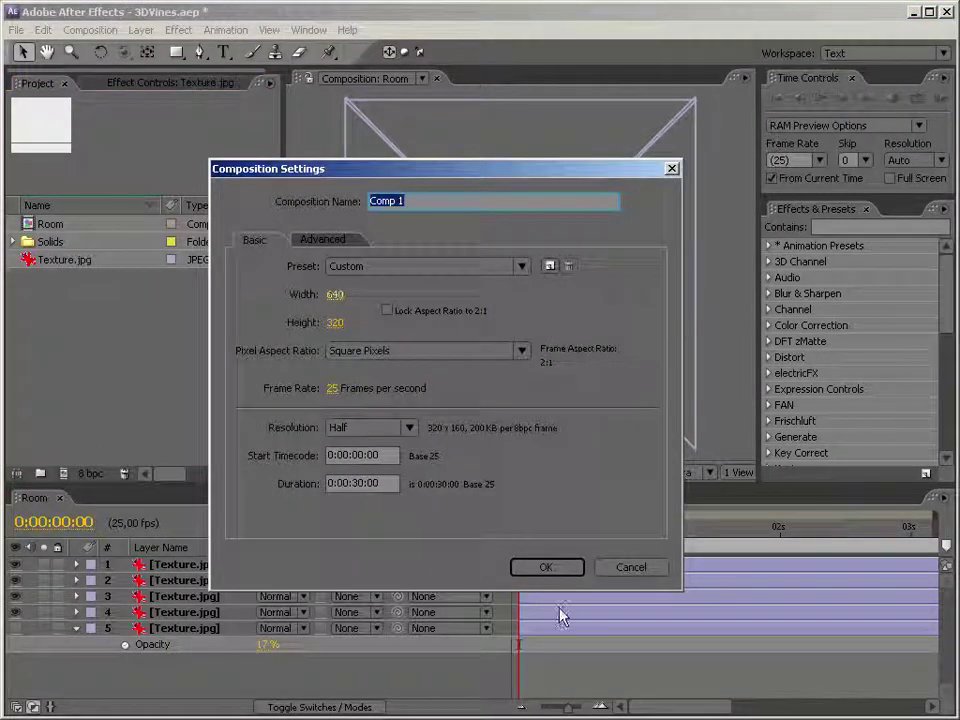
left_click(566, 571)
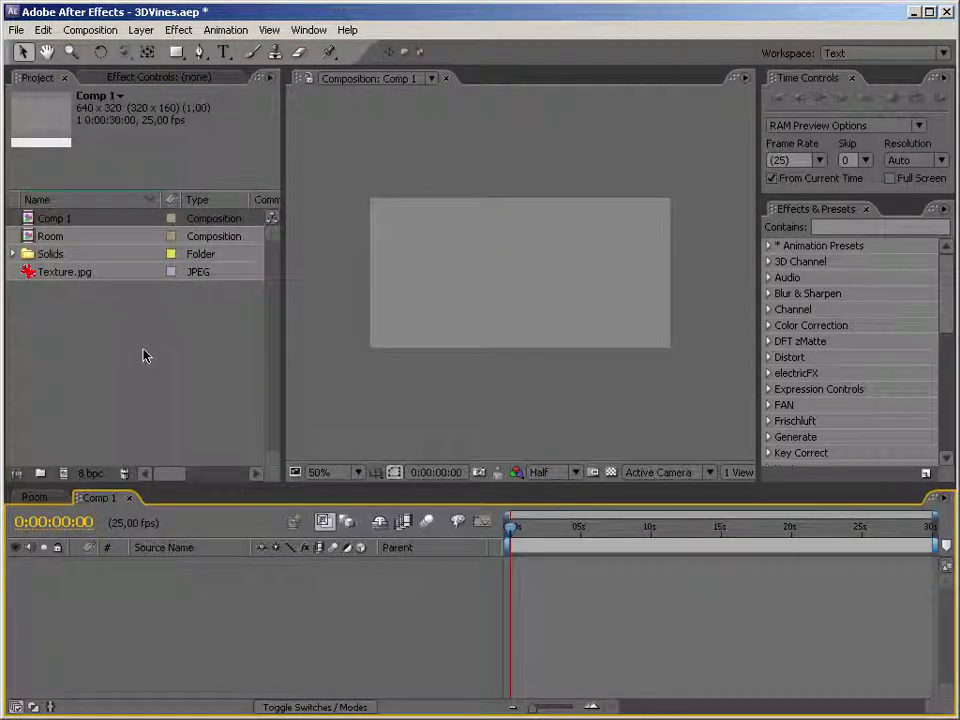
Rename the new 640 by 320 composition as Final
left_click(143, 355)
left_click(47, 236)
left_click(45, 220)
key("Return")
type("Final")
key("Return")
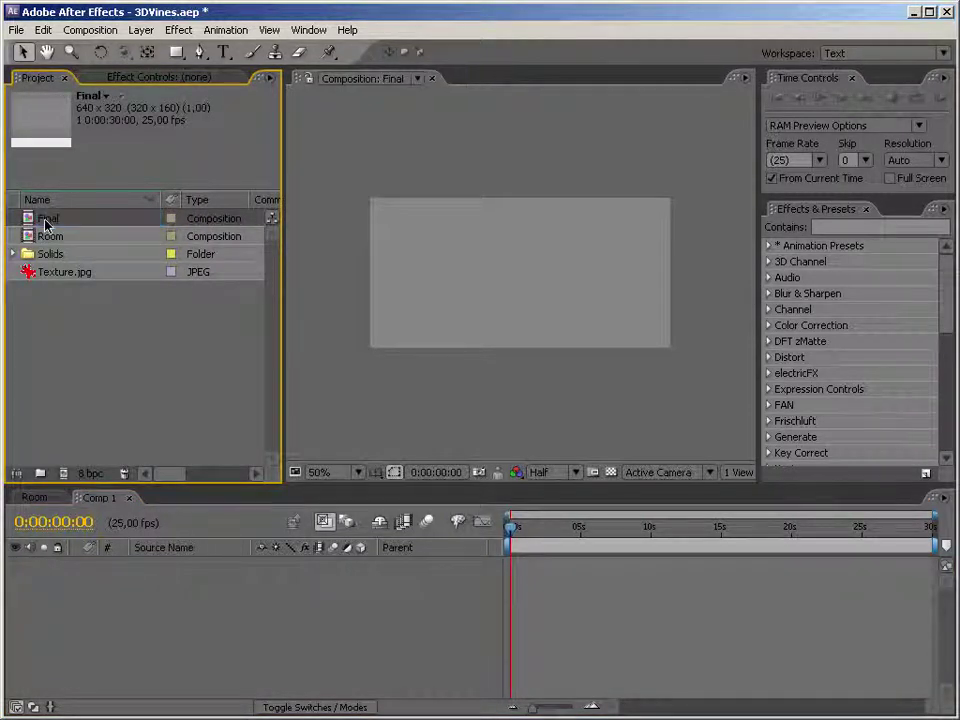
left_click(328, 343)
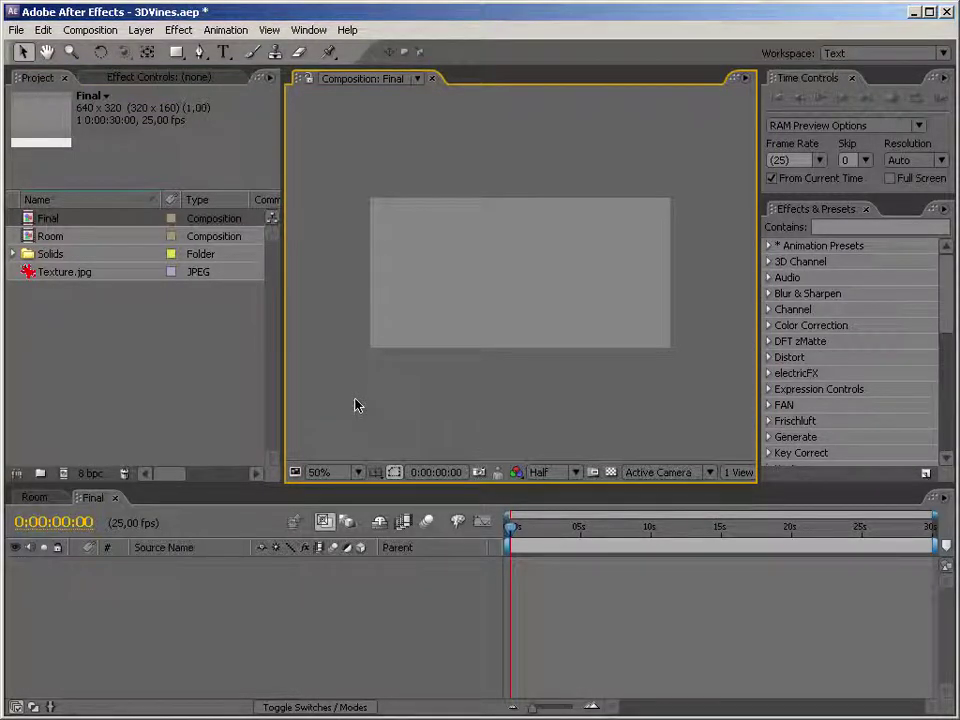
Create a new composition 200 pixels wide and 200 pixels high and view it at 100% magnification
right_click(139, 397)
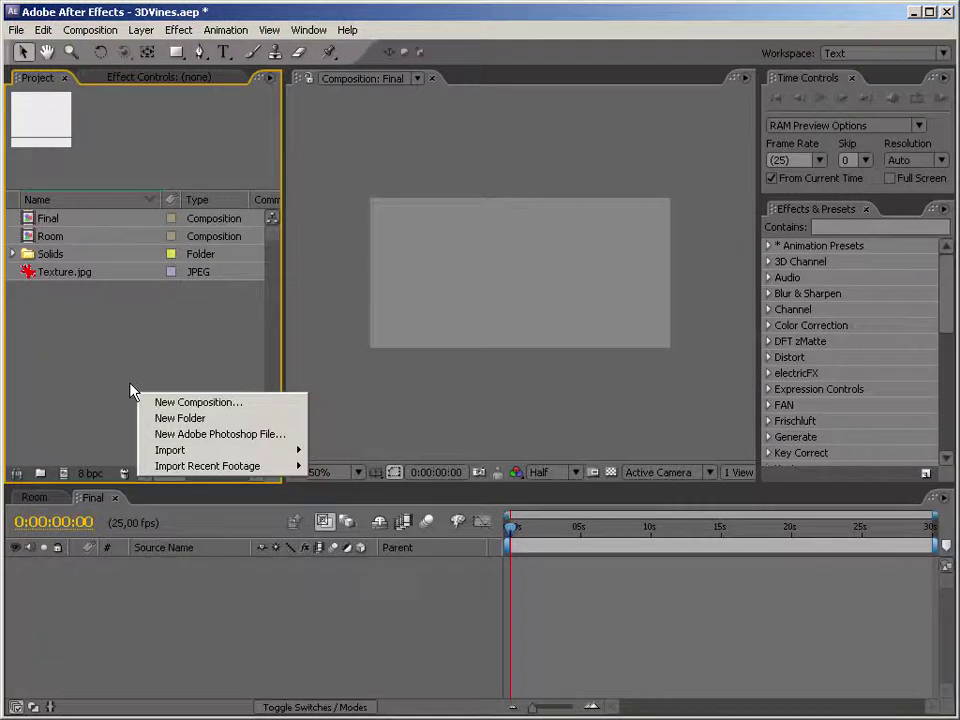
left_click(168, 404)
left_click(335, 294)
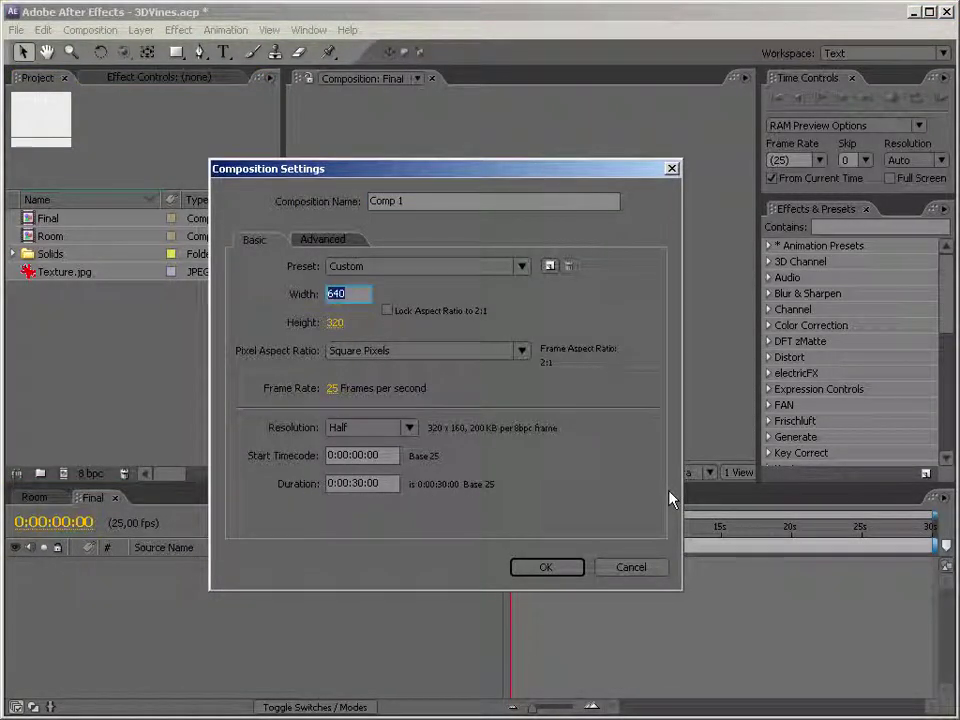
type("200")
key("Tab")
type("200")
key("Return")
key("period")
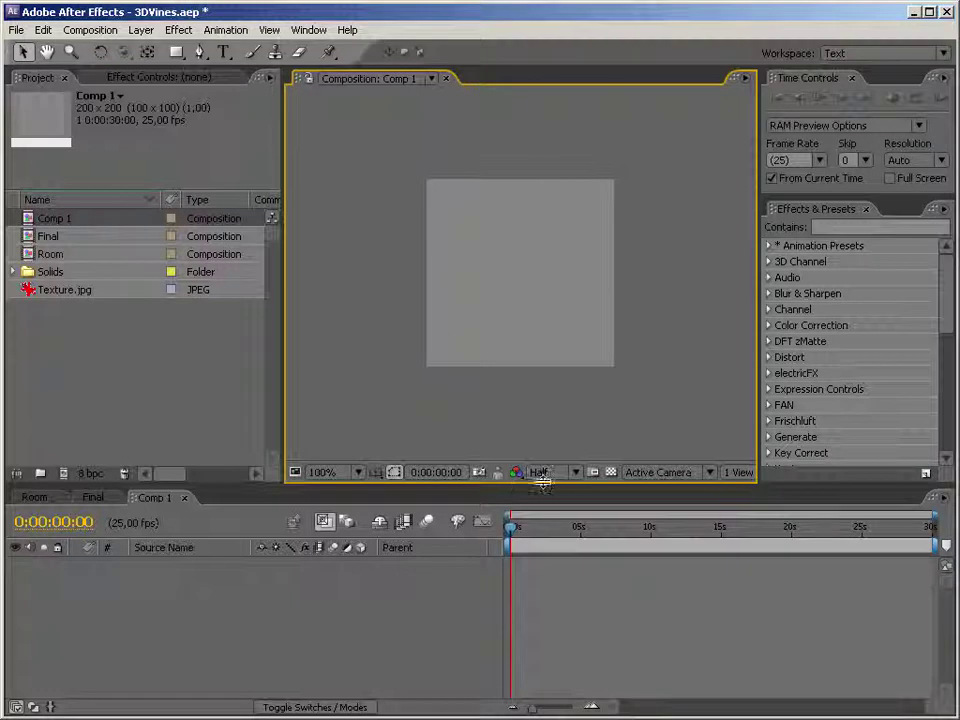
Show the transparency grid in the composition view and set the preview resolution to Full
left_click(610, 475)
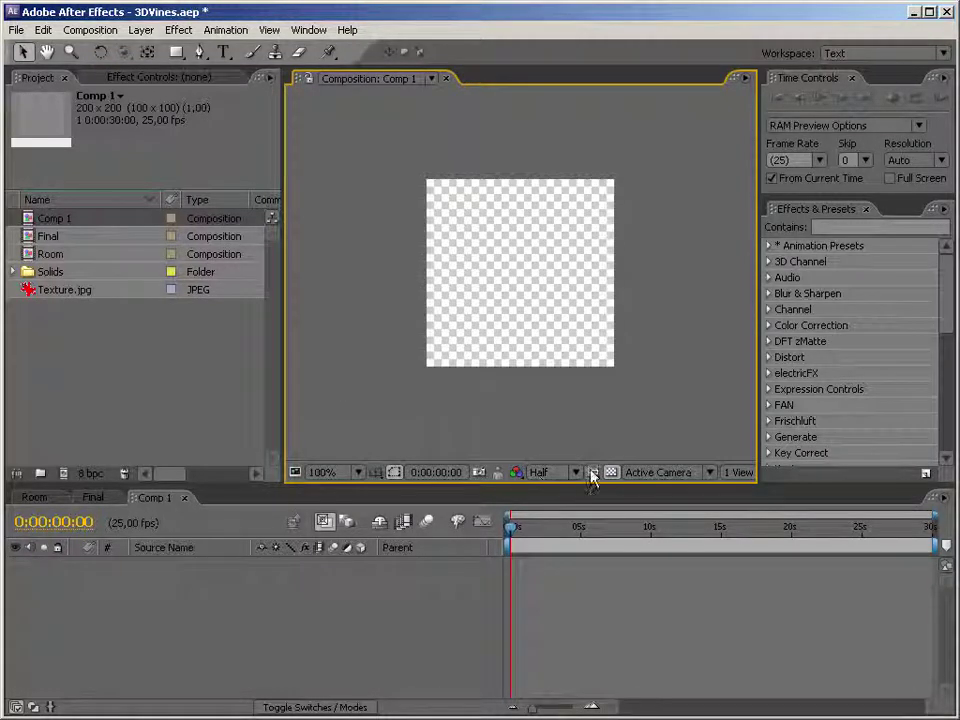
right_click(233, 614)
left_click(560, 470)
left_click(558, 490)
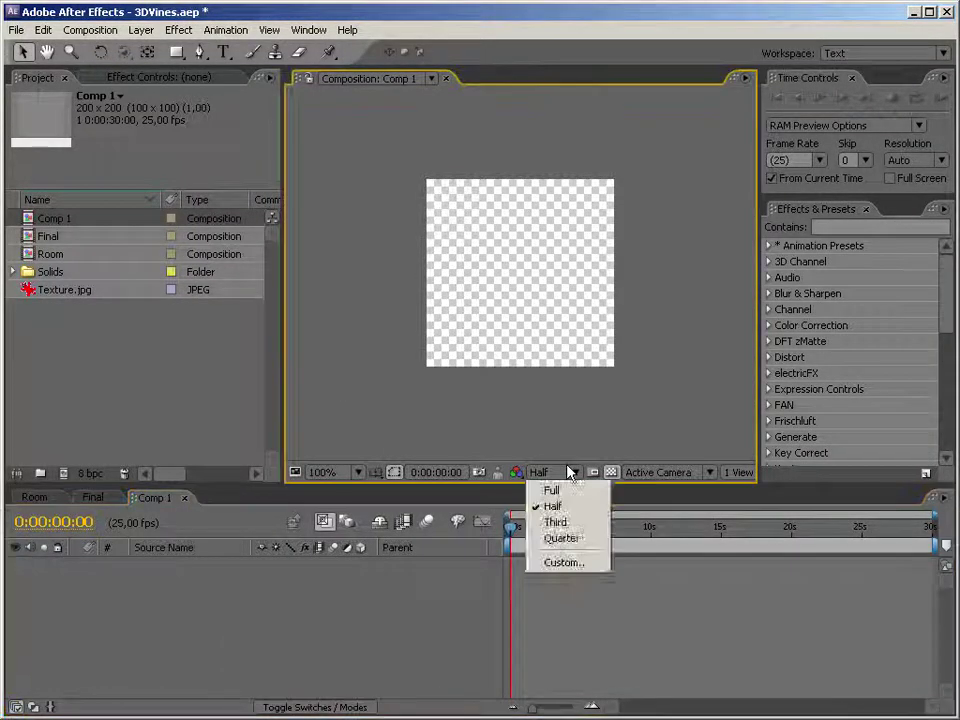
Add a new 200 by 200 pixel dark blue solid to the composition
right_click(334, 406)
mouse_move(352, 413)
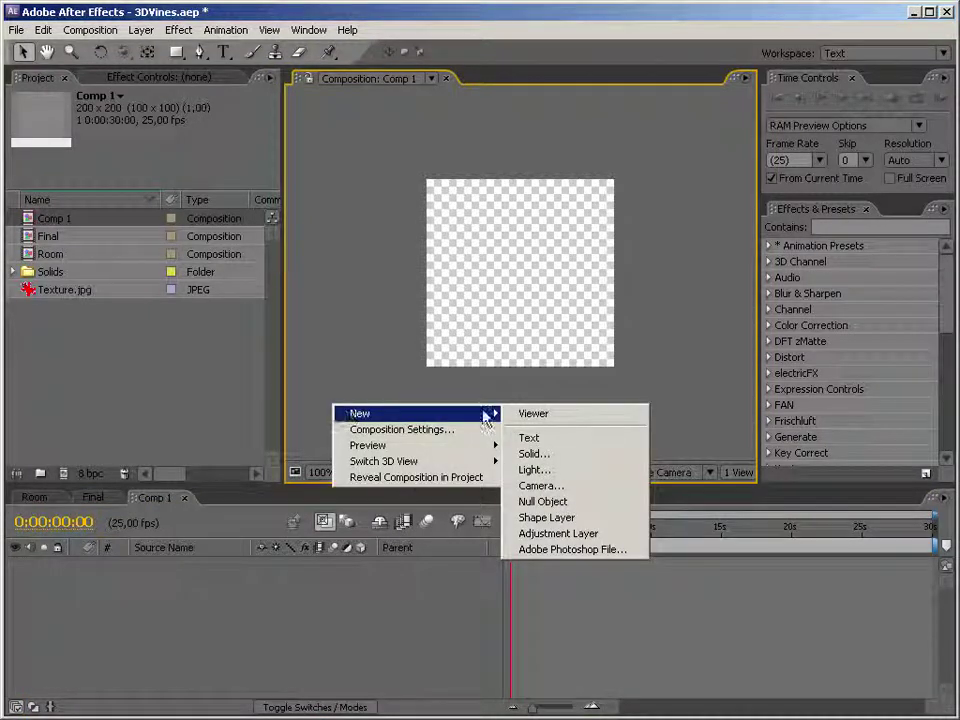
left_click(524, 454)
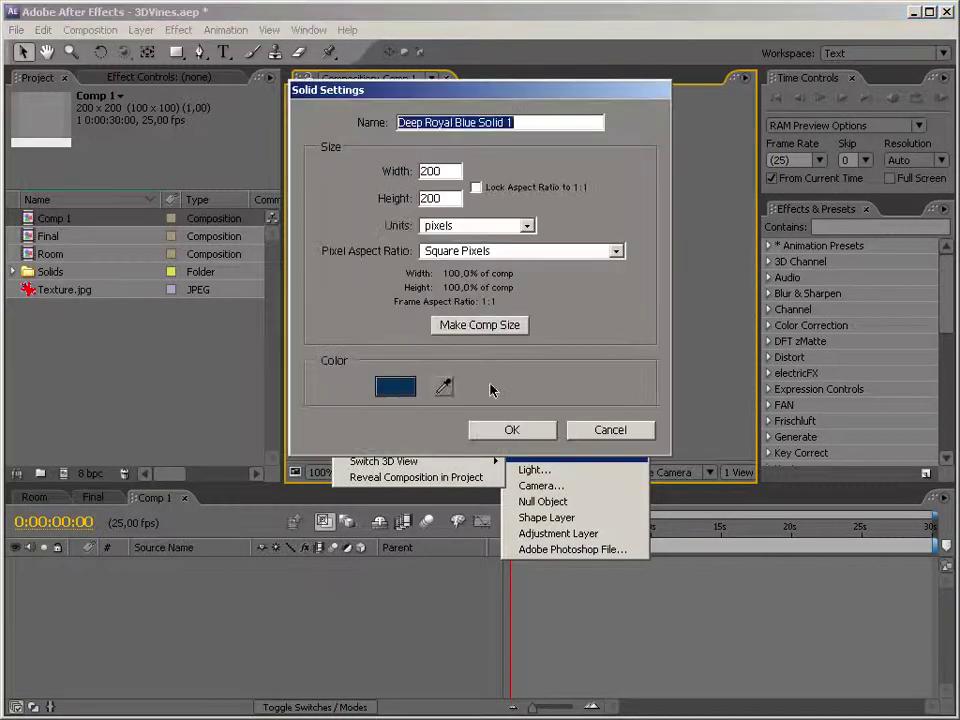
left_click(510, 431)
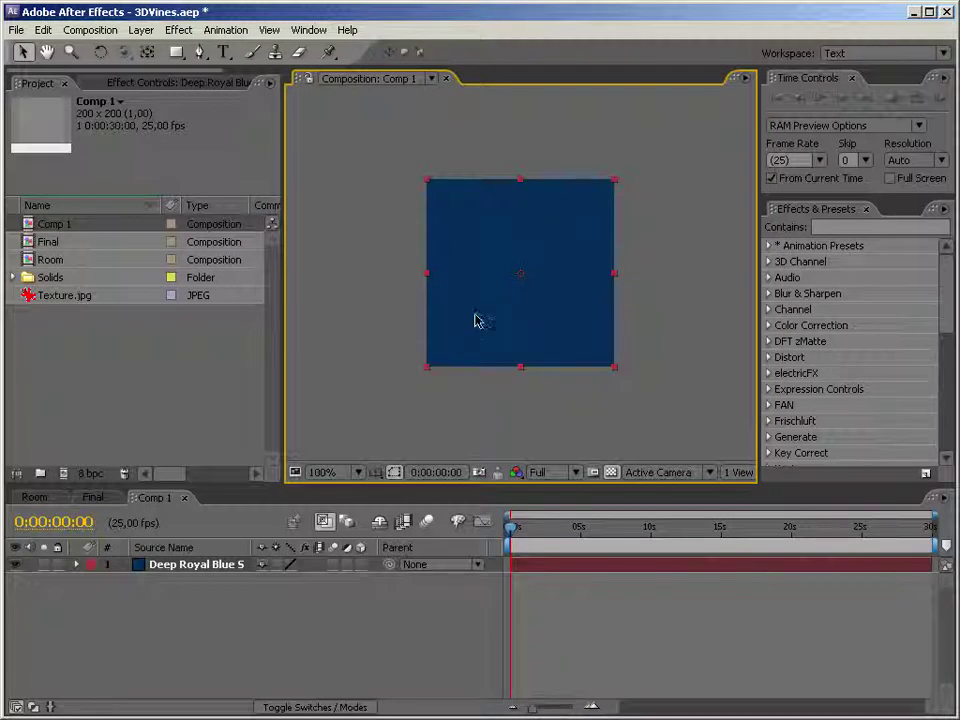
Search the effects for "circle" and apply the Generate Circle effect to the blue solid
left_click(880, 227)
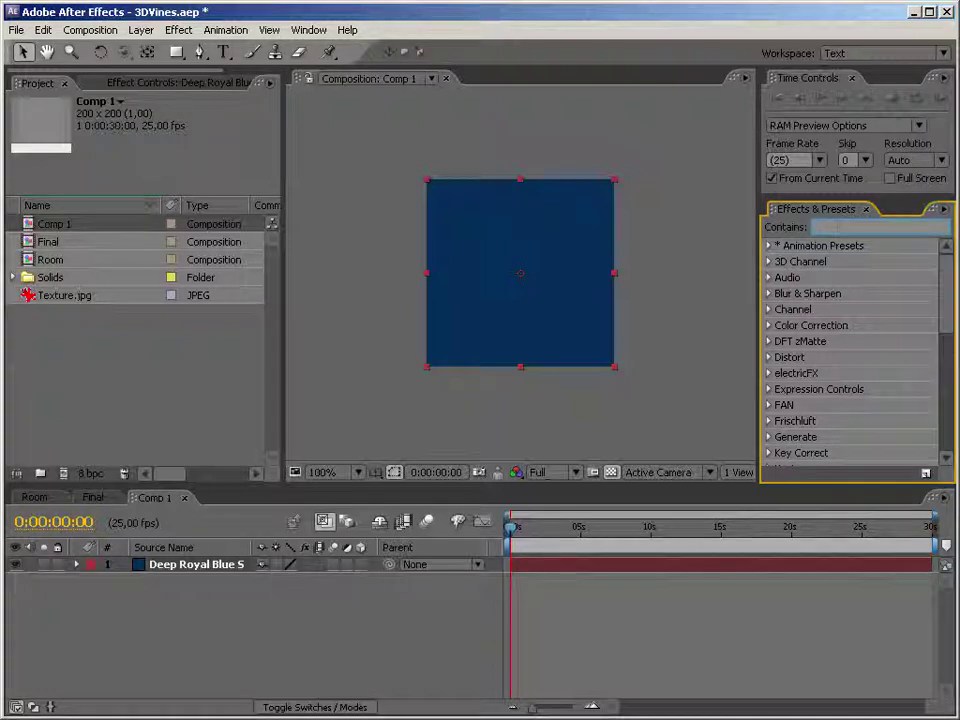
type("circle")
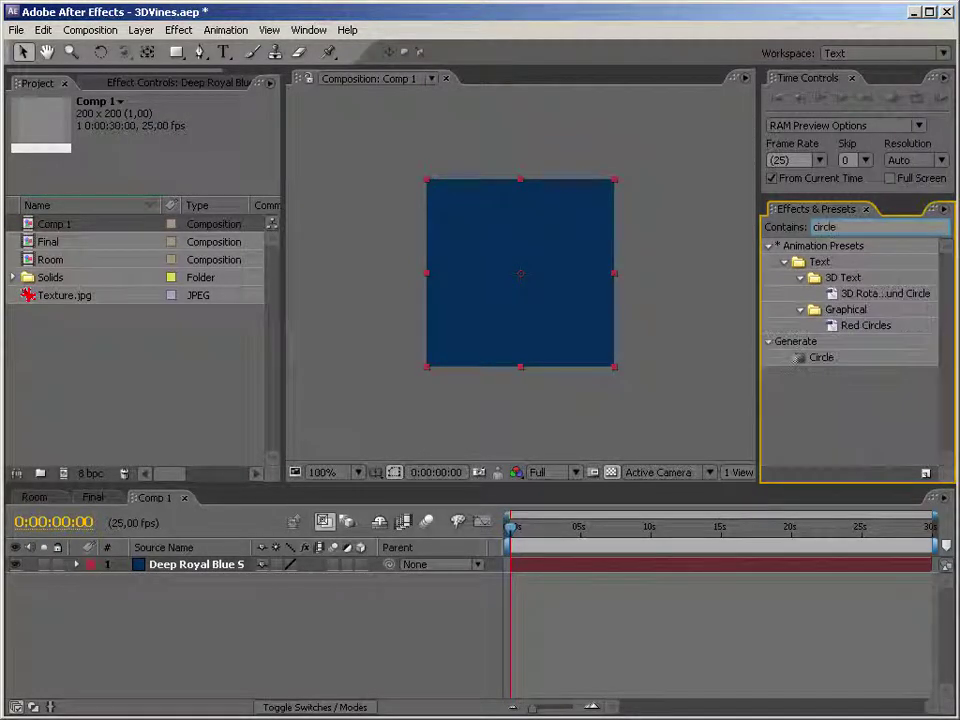
left_click_drag(840, 366, 555, 336)
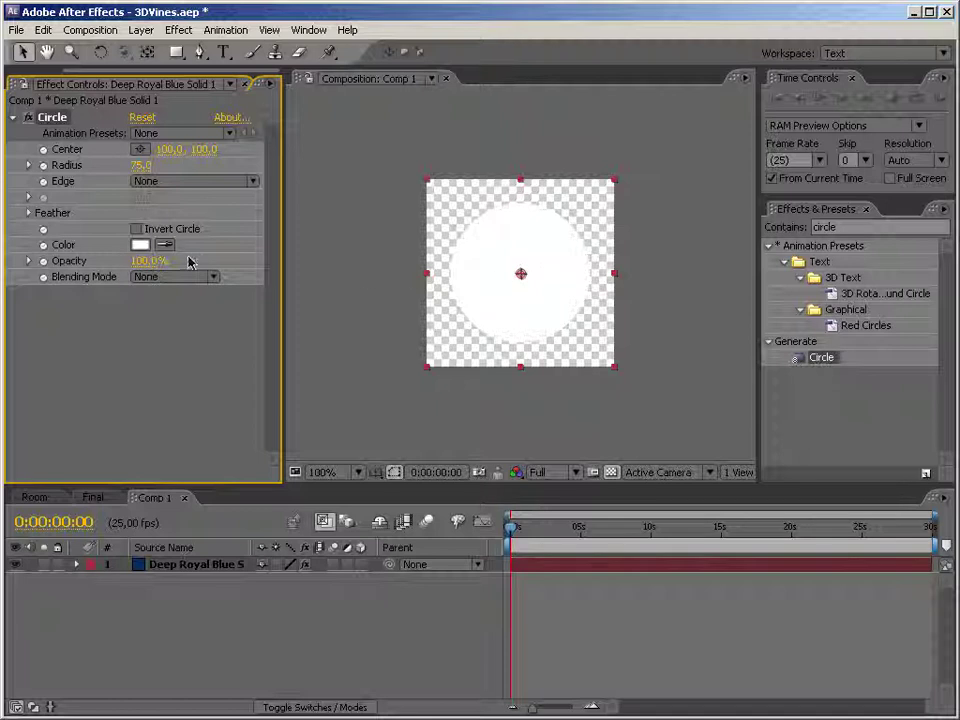
Change the Circle effect's color to black
left_click(140, 246)
left_click_drag(621, 510, 671, 272)
left_click(637, 508)
left_click(637, 533)
left_click(825, 299)
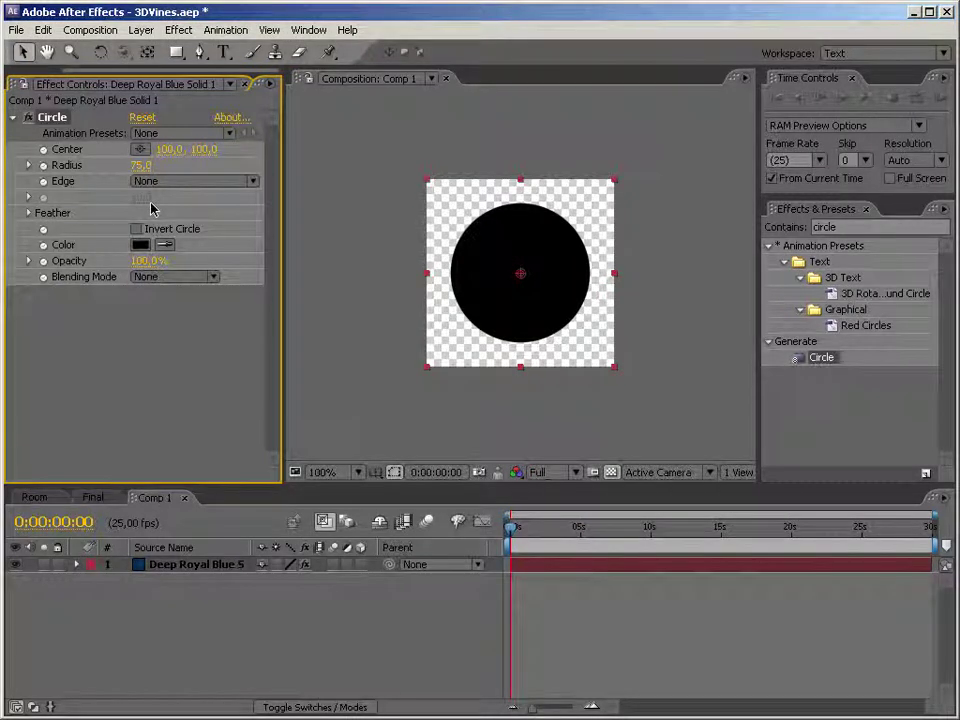
Reduce the black circle's radius to about 38 and shift its center to about 98, 97
left_click_drag(138, 165, 101, 172)
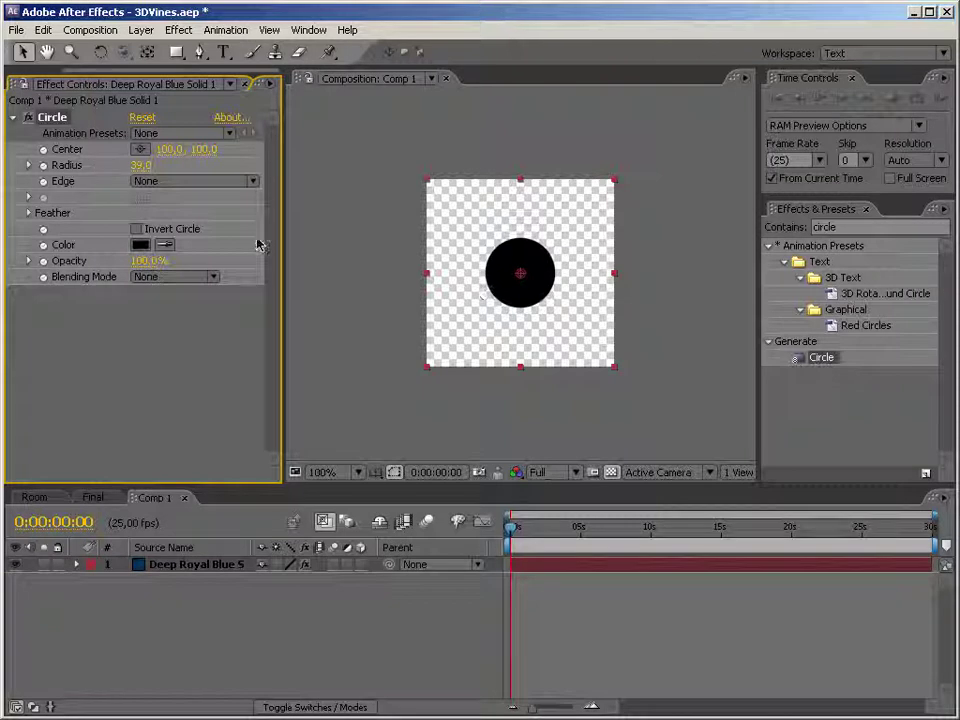
left_click_drag(520, 273, 518, 272)
left_click(268, 345)
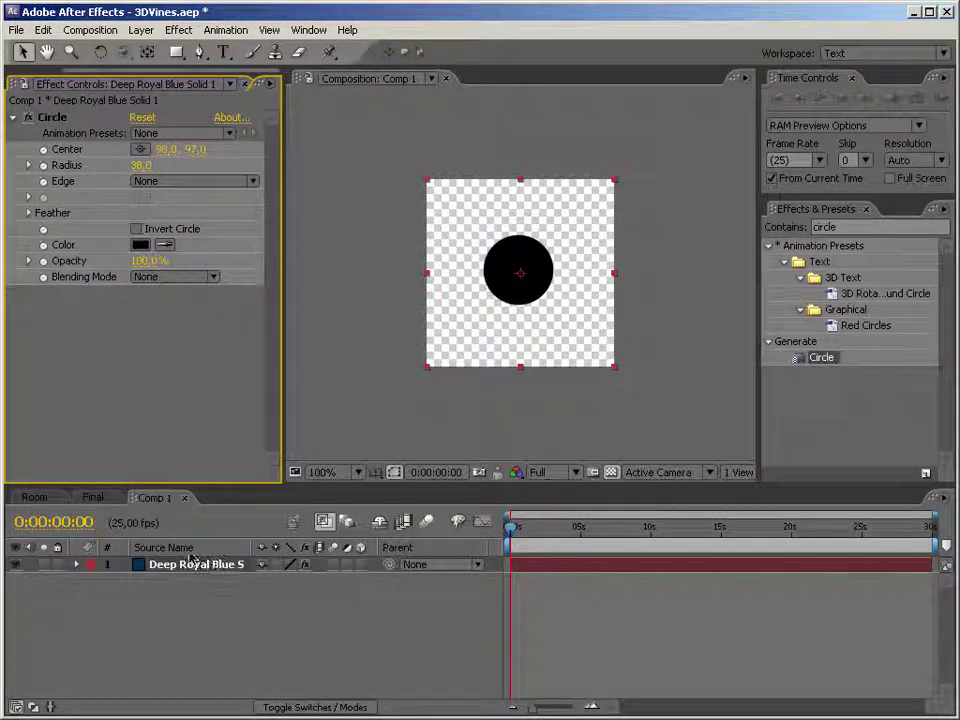
Duplicate the Circle effect and set the copy's blending mode to Normal
left_click(60, 118)
key("ctrl+d")
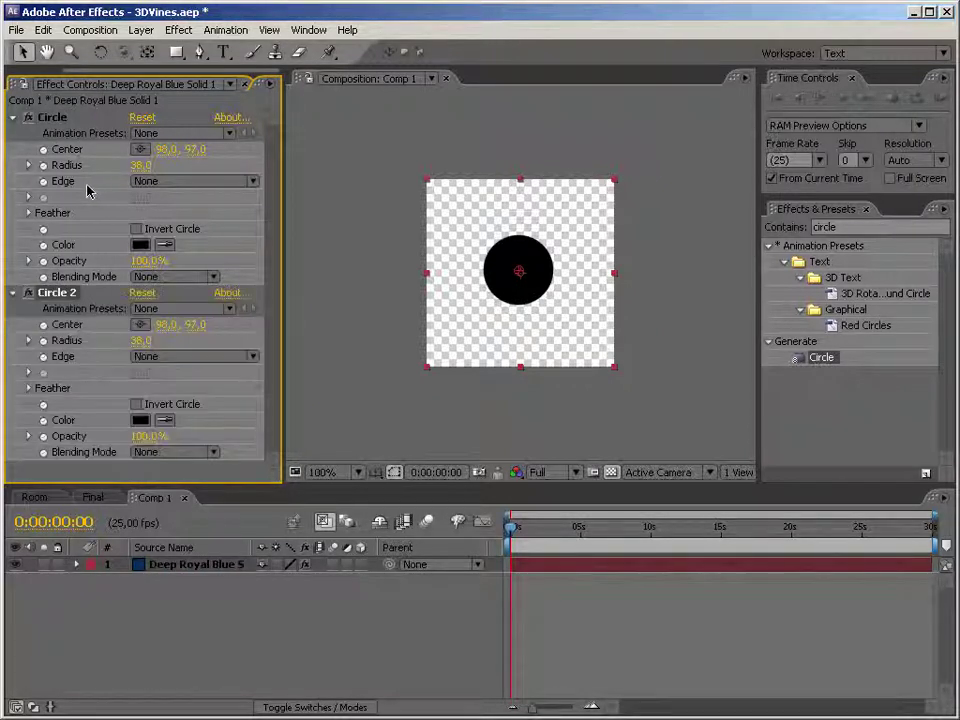
left_click(137, 453)
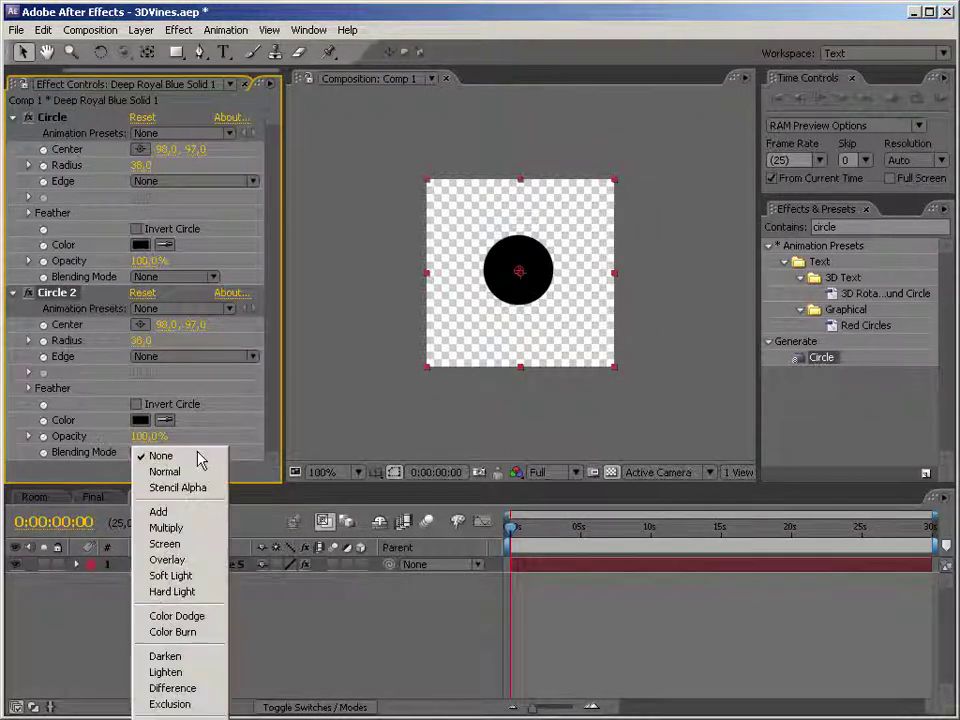
left_click(165, 471)
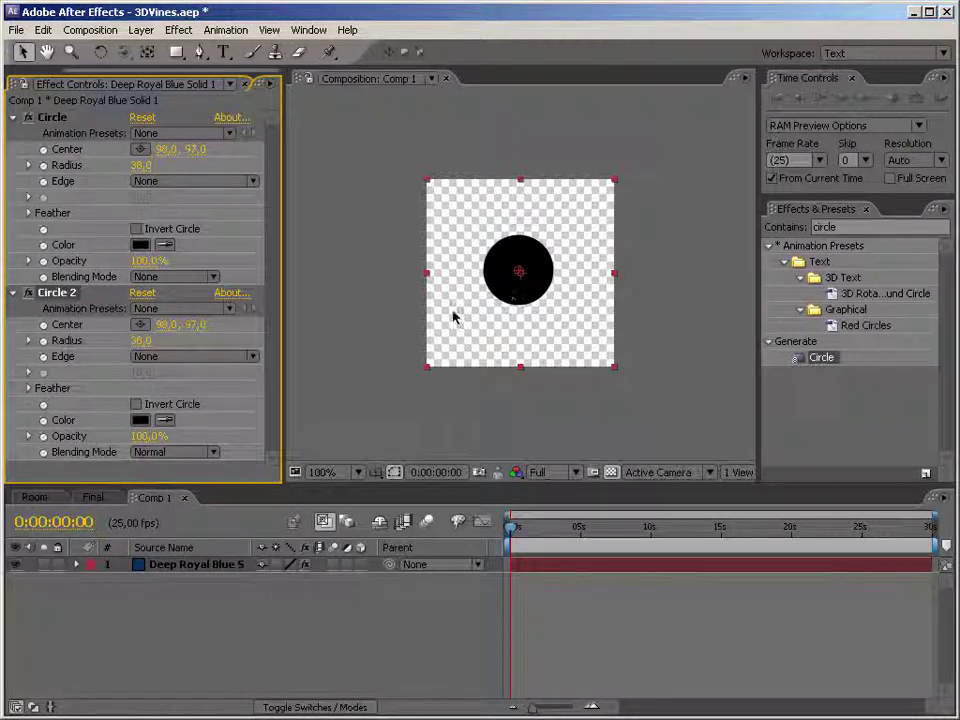
Move the second circle above and left of the large one, centered at about 66, 43, with a radius of 10
left_click(141, 324)
left_click_drag(541, 332, 473, 222)
left_click_drag(145, 340, 119, 341)
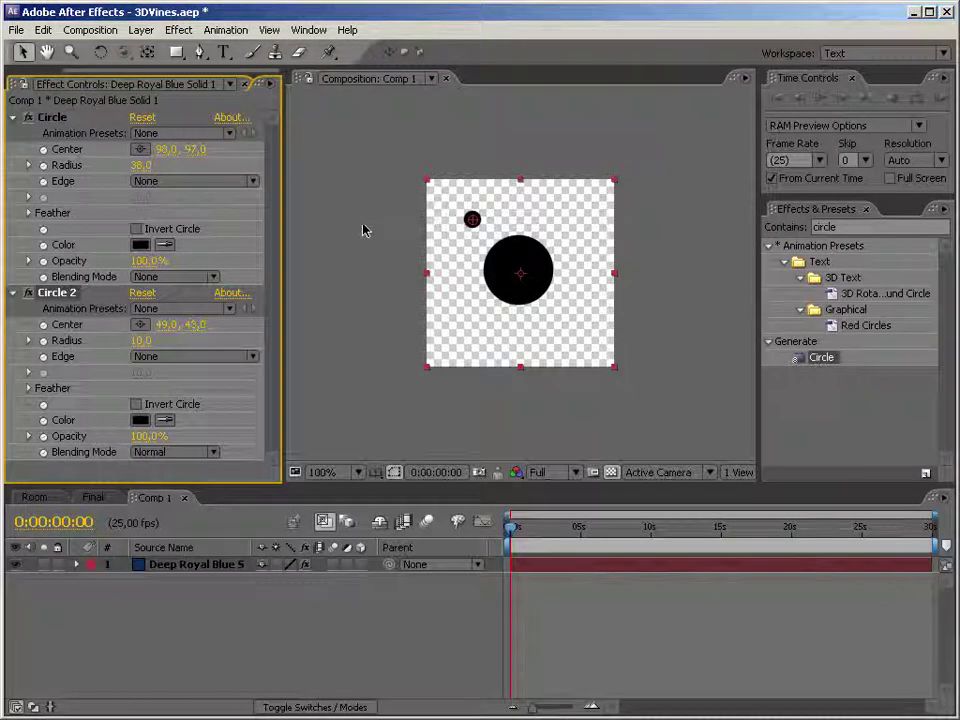
left_click_drag(473, 221, 487, 222)
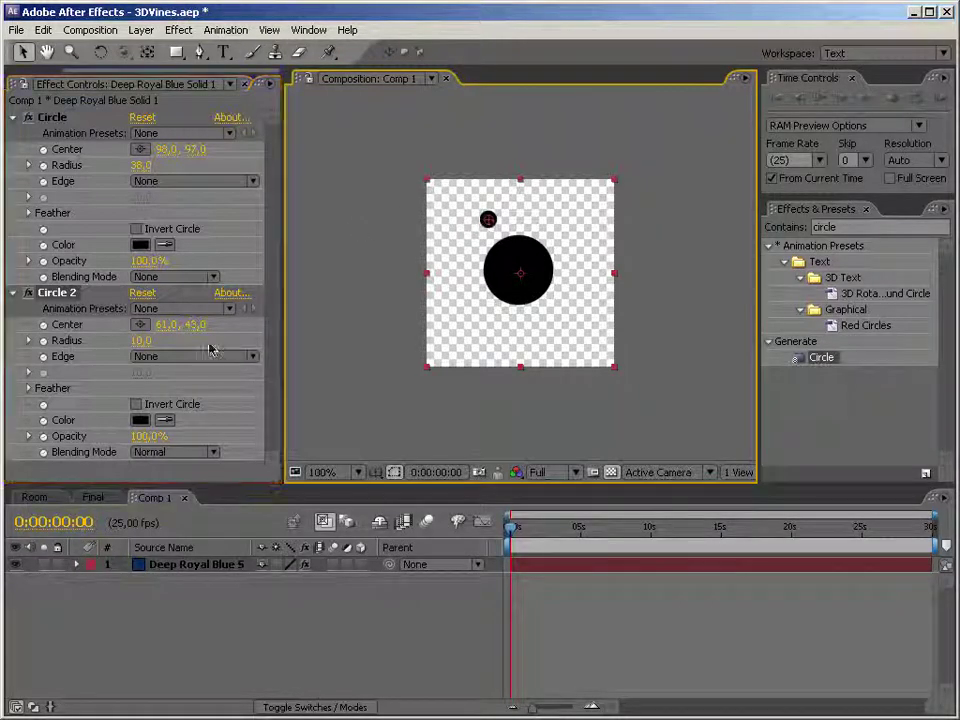
Duplicate the second circle and place the copy left of the large one at about 34, 122, with a radius of 16
left_click(101, 290)
key("ctrl+d")
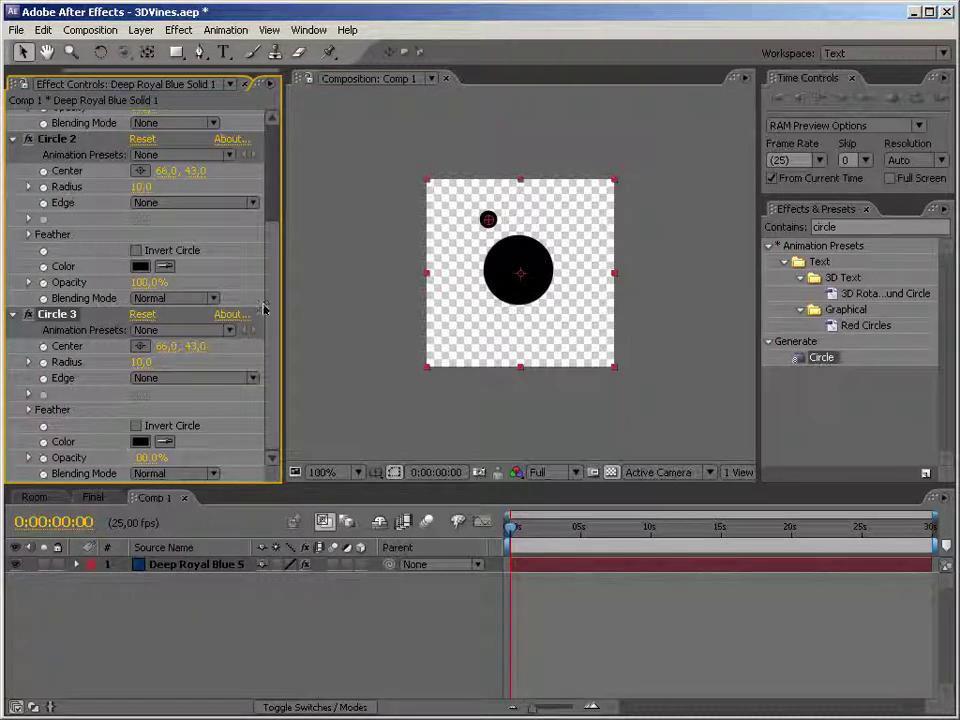
left_click_drag(488, 219, 452, 295)
left_click_drag(140, 362, 340, 220)
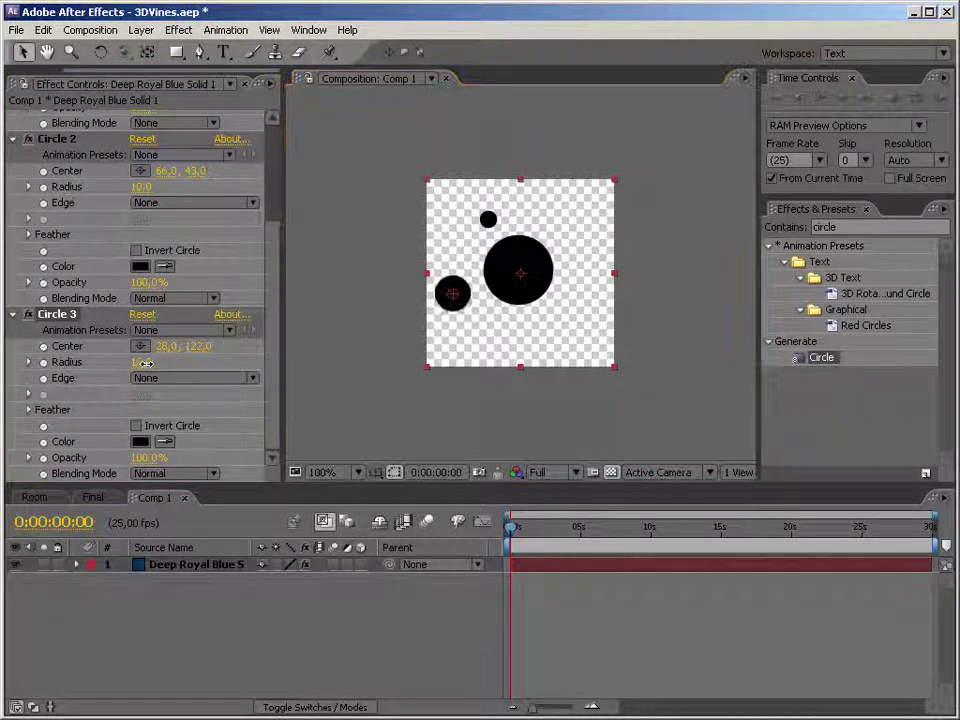
left_click_drag(460, 292, 465, 293)
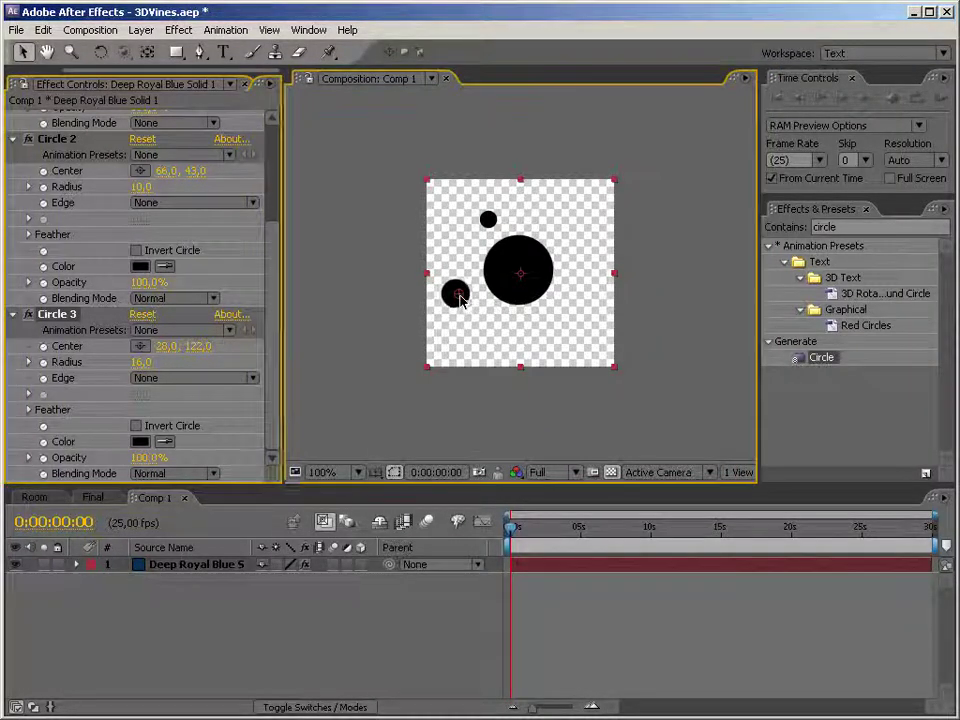
Duplicate the third circle and place the copy near the lower edge at about 72, 171, with a radius of 9
key("ctrl+d")
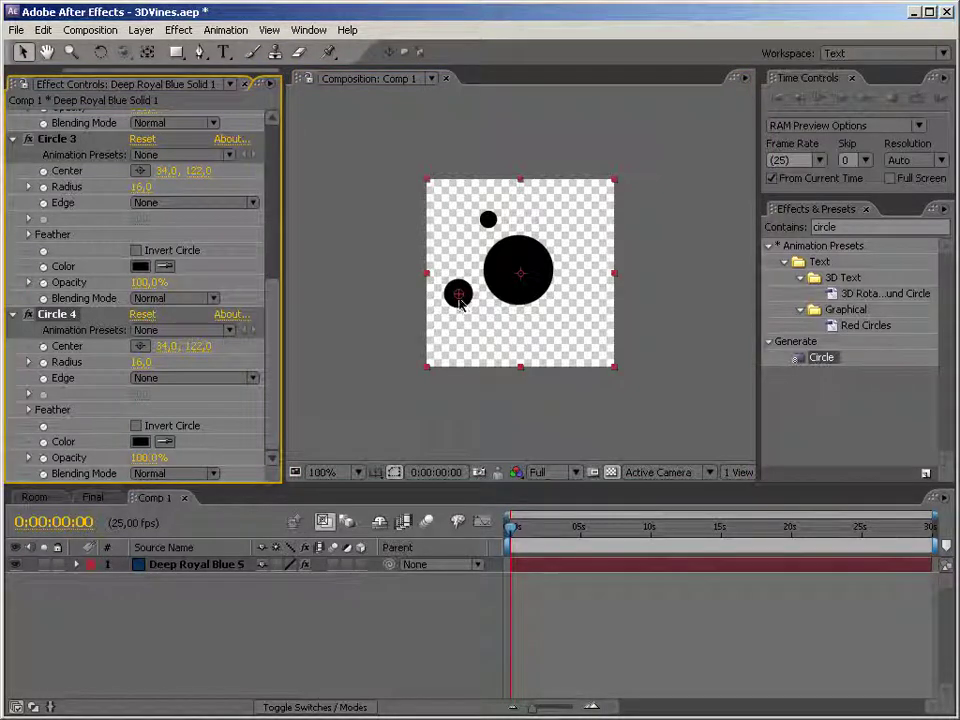
left_click_drag(458, 293, 497, 347)
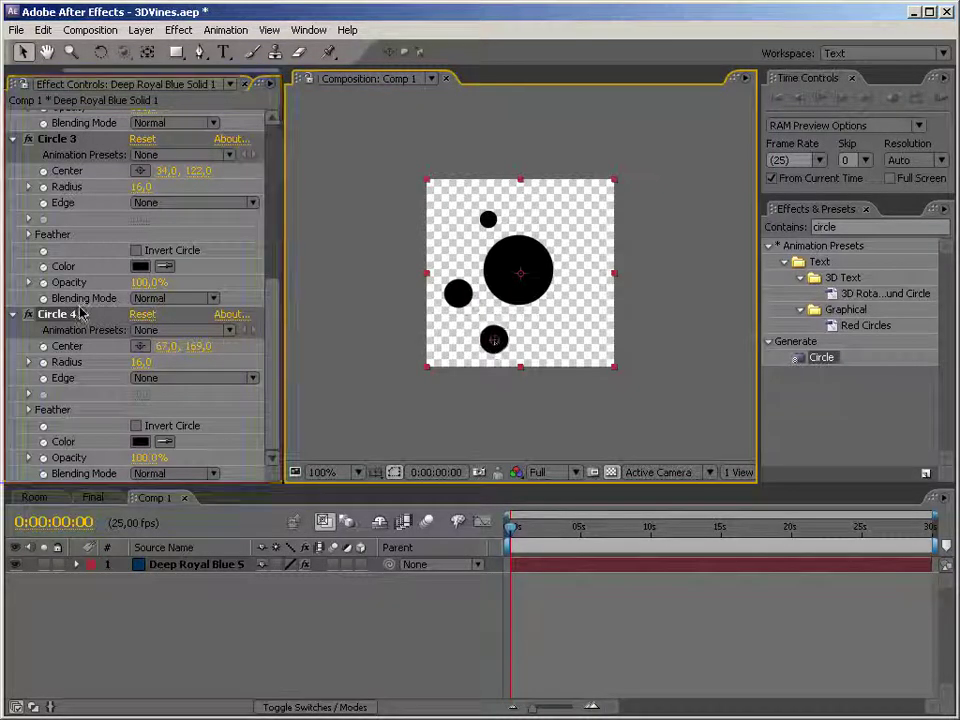
left_click_drag(143, 364, 136, 364)
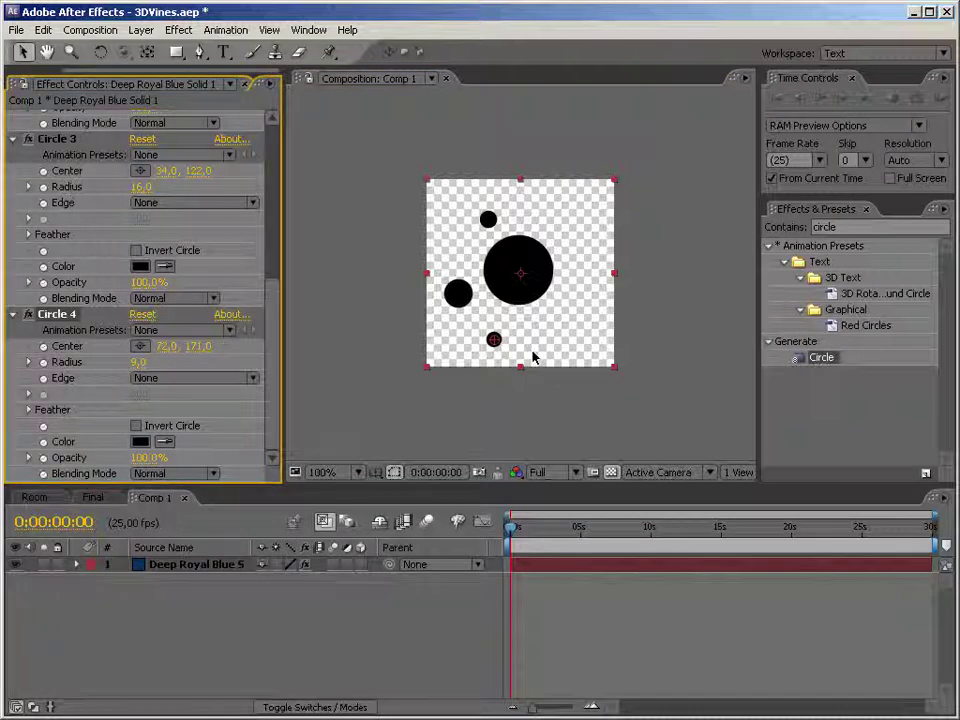
Duplicate the fourth circle and place the copy below right of the large one at about 128, 145, with a radius of 13
key("ctrl+d")
left_click_drag(494, 340, 546, 322)
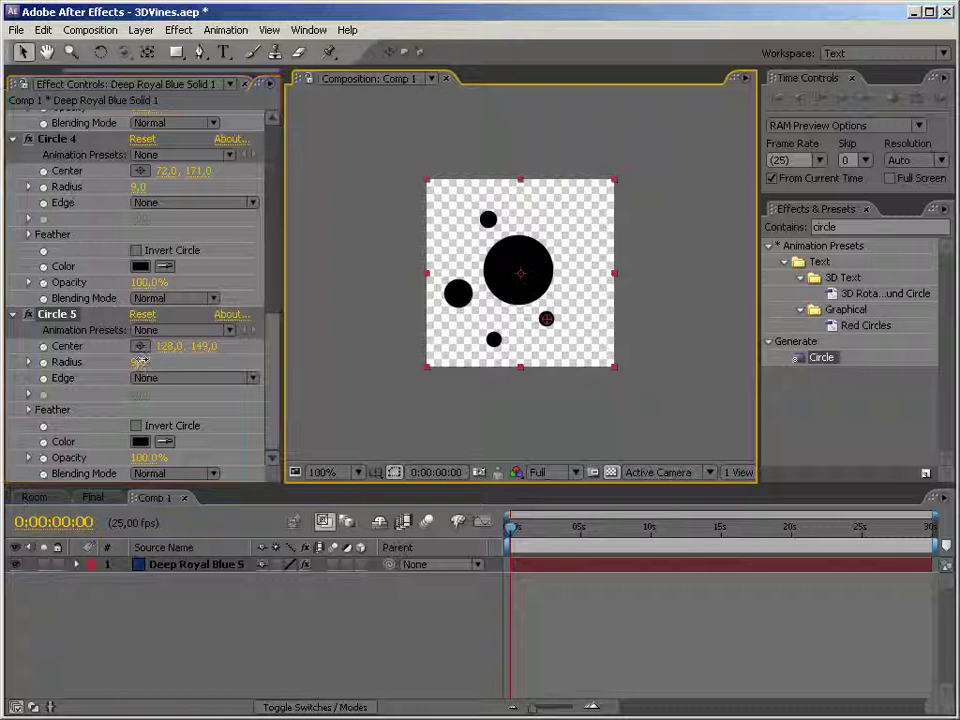
left_click_drag(141, 366, 143, 362)
left_click(548, 318)
Duplicate the fifth circle and place the copy near the lower right corner at about 158, 183, with a radius of 6
left_click_drag(548, 318, 578, 362)
key("ctrl+d")
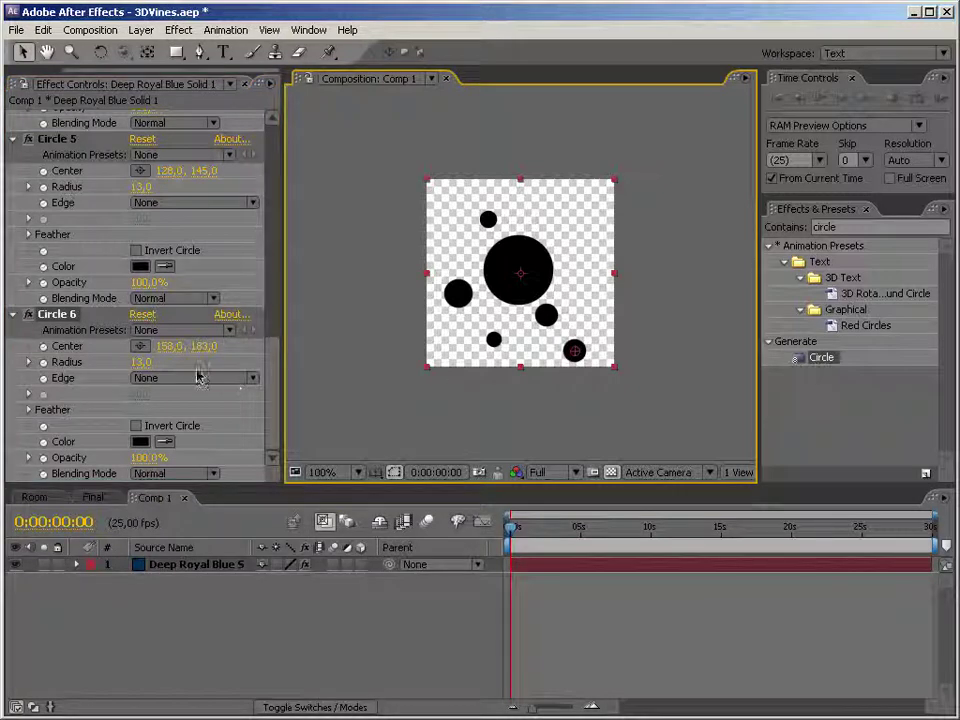
left_click_drag(135, 363, 133, 362)
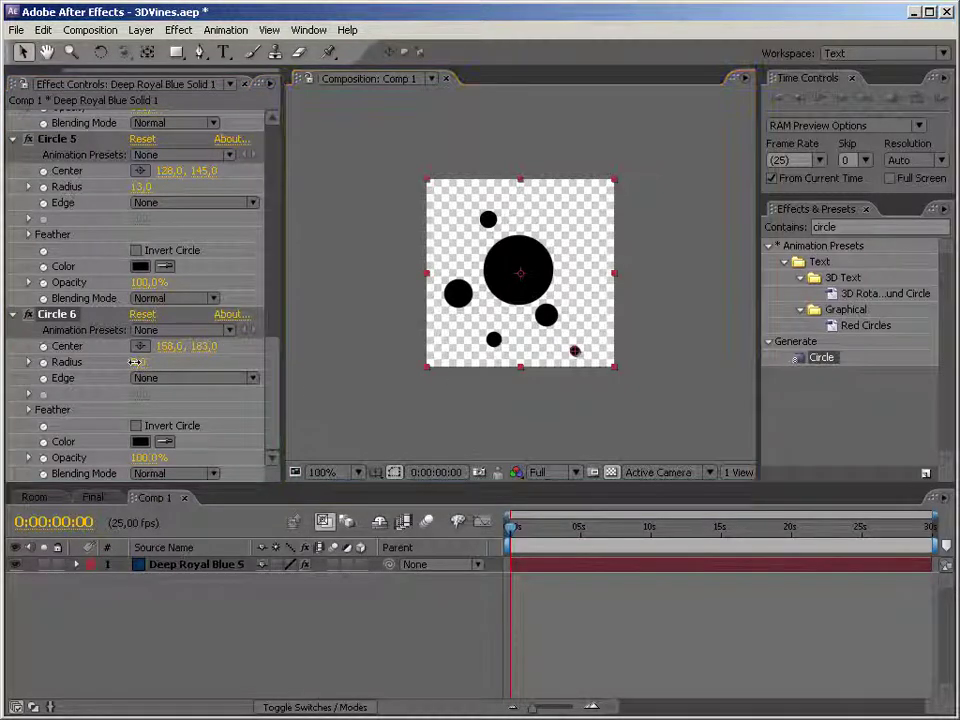
Duplicate the sixth circle and place the copy right of the large one at about 163, 88, with a radius of 9
left_click(238, 392)
key("ctrl+d")
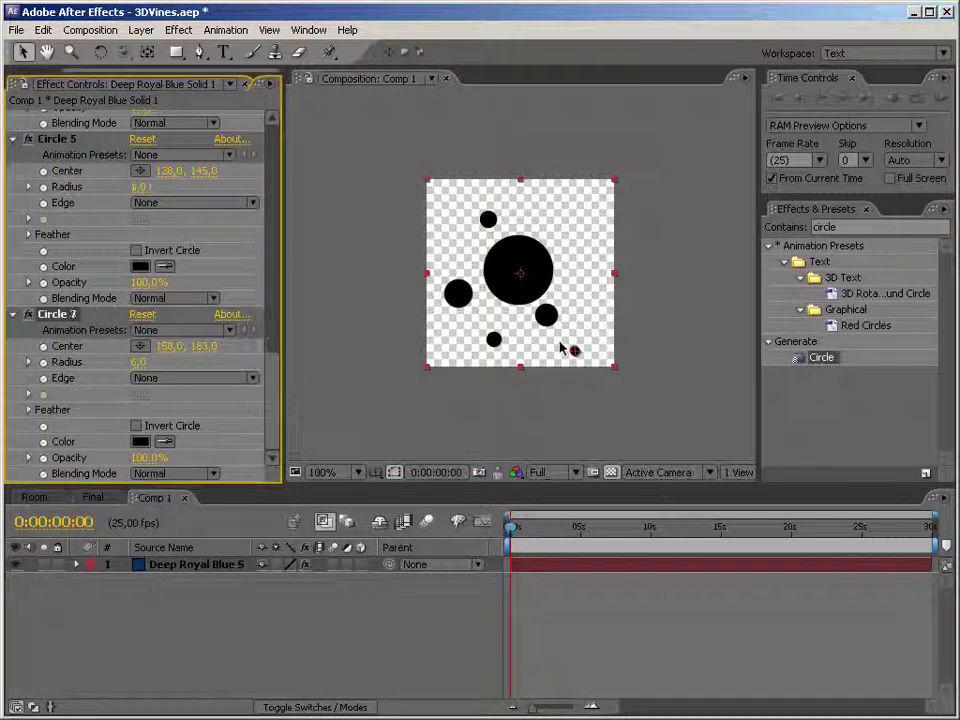
left_click_drag(574, 352, 579, 262)
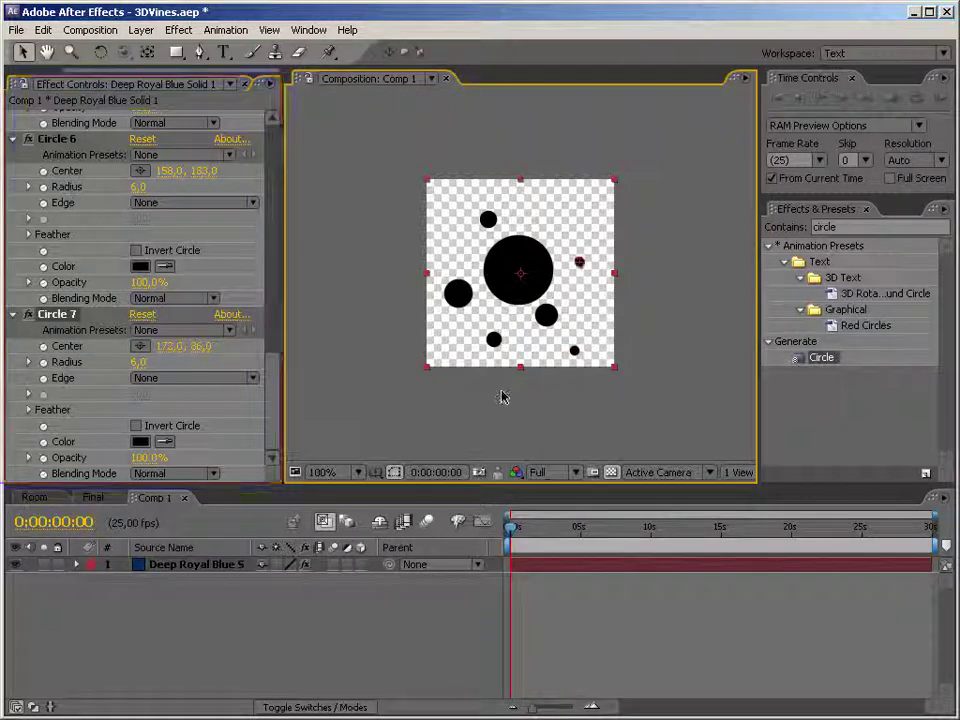
left_click(137, 364)
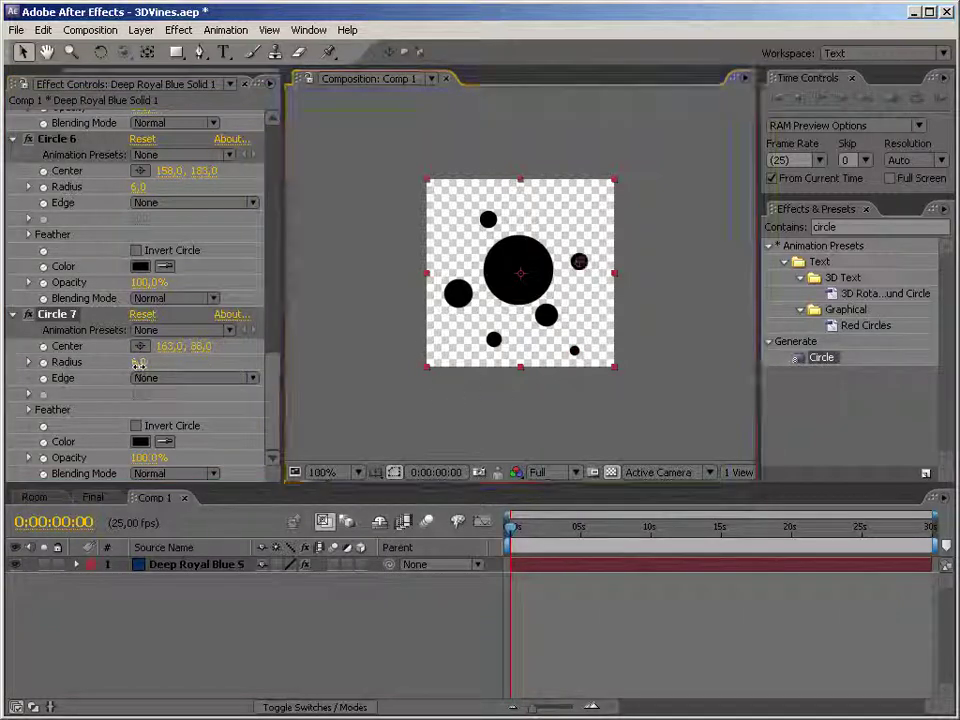
type("9")
key("Return")
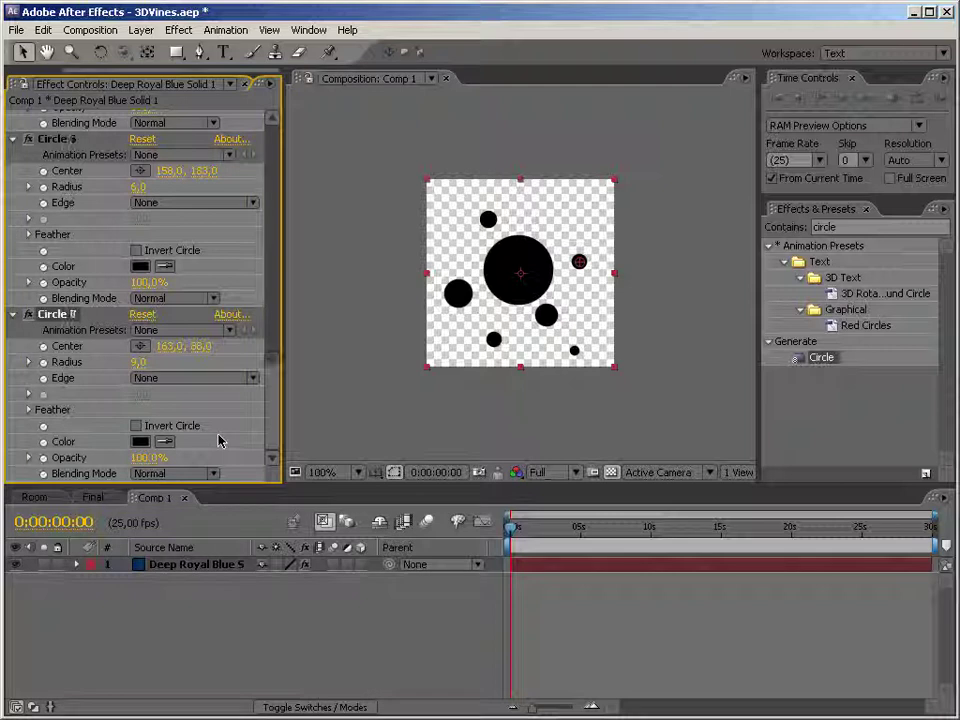
Duplicate the seventh circle and place the copy above right of the large one at about 137, 47, with a radius of 13
key("ctrl+d")
left_click(137, 364)
type("19")
key("Return")
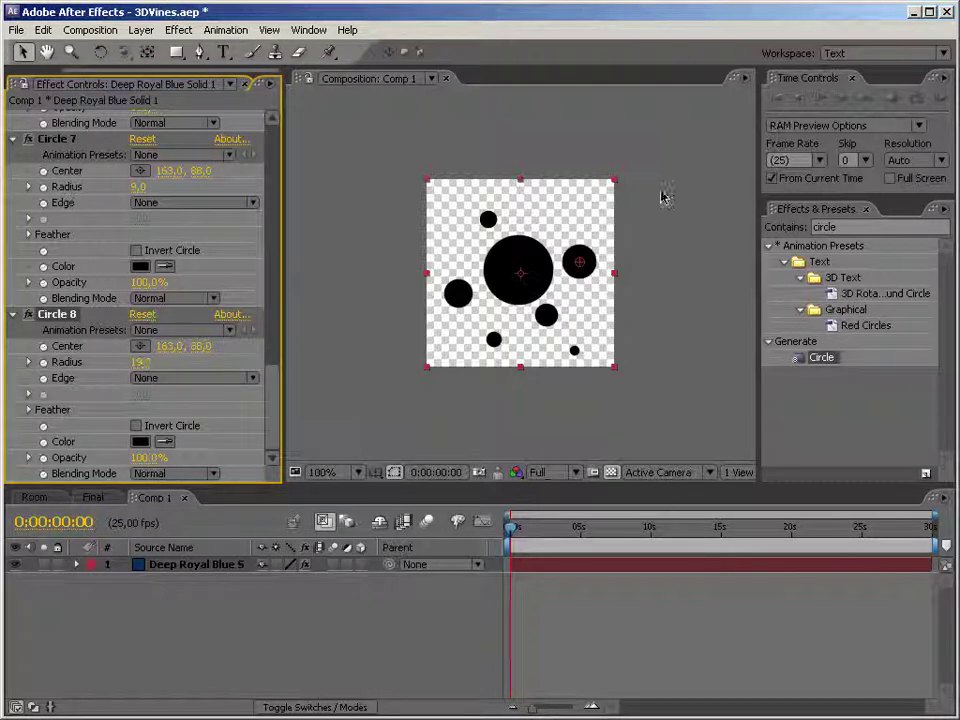
left_click_drag(579, 262, 556, 223)
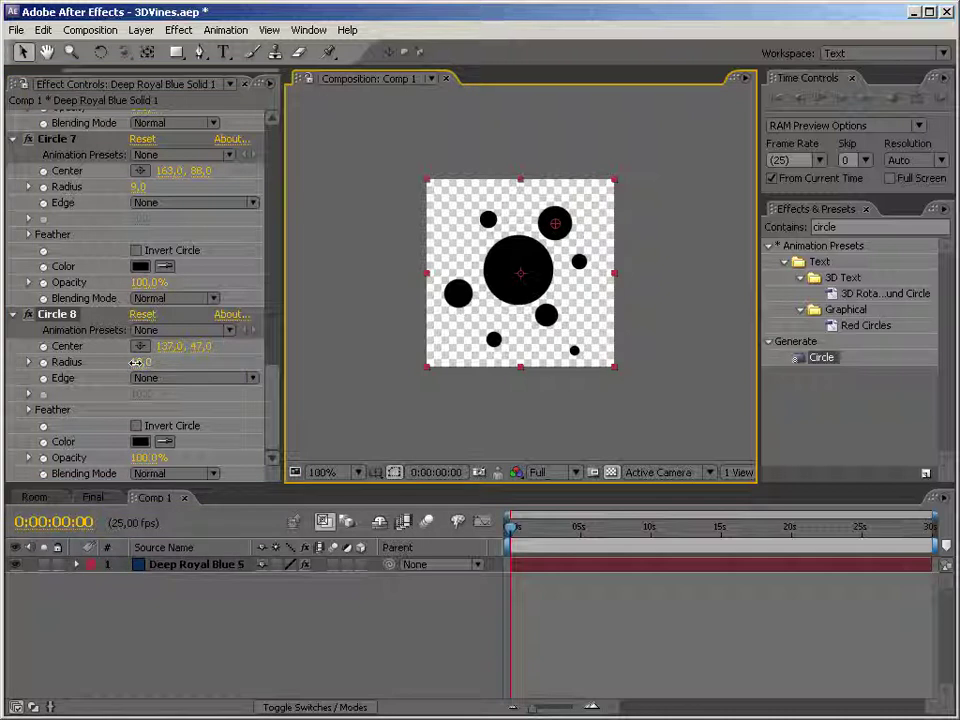
left_click_drag(137, 362, 133, 362)
left_click(630, 450)
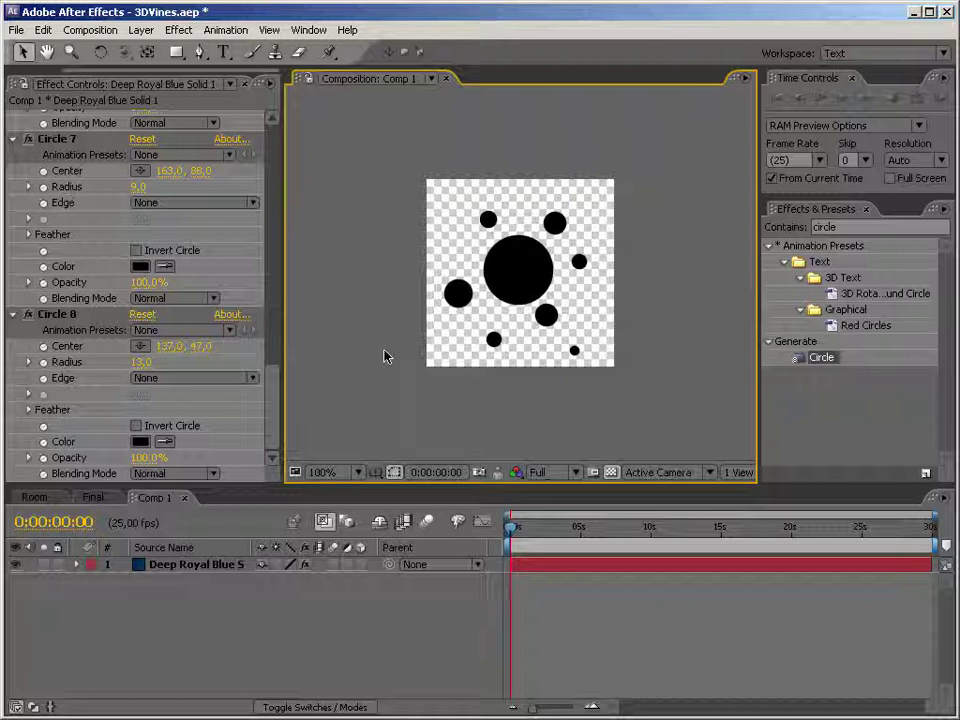
Open the Final composition's timeline and rename the Comp 1 composition as Shape in the project
left_click(95, 498)
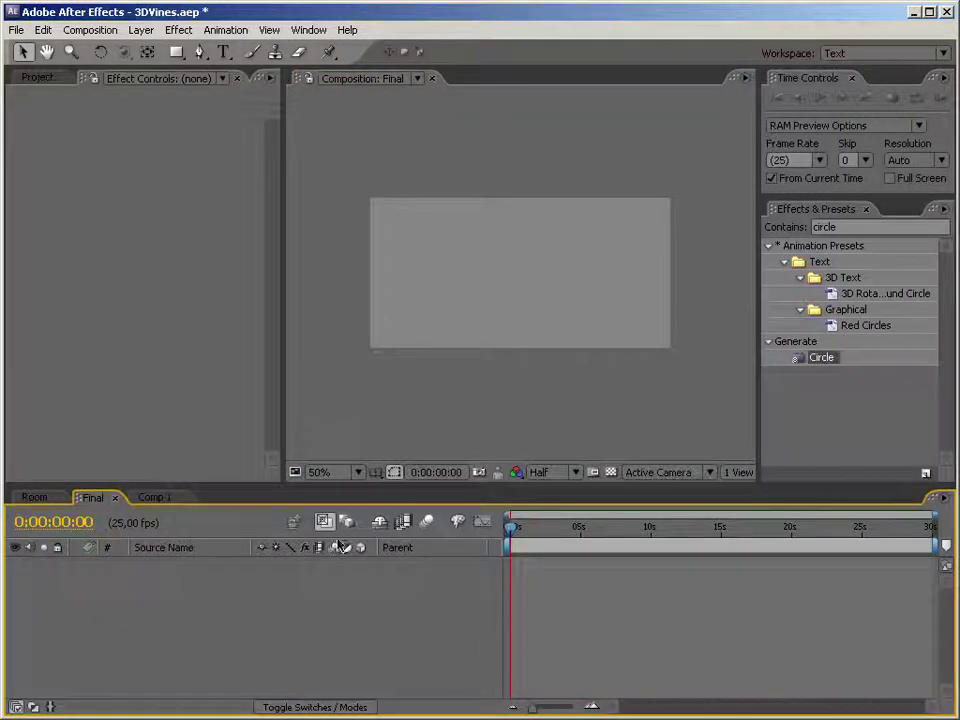
left_click(33, 94)
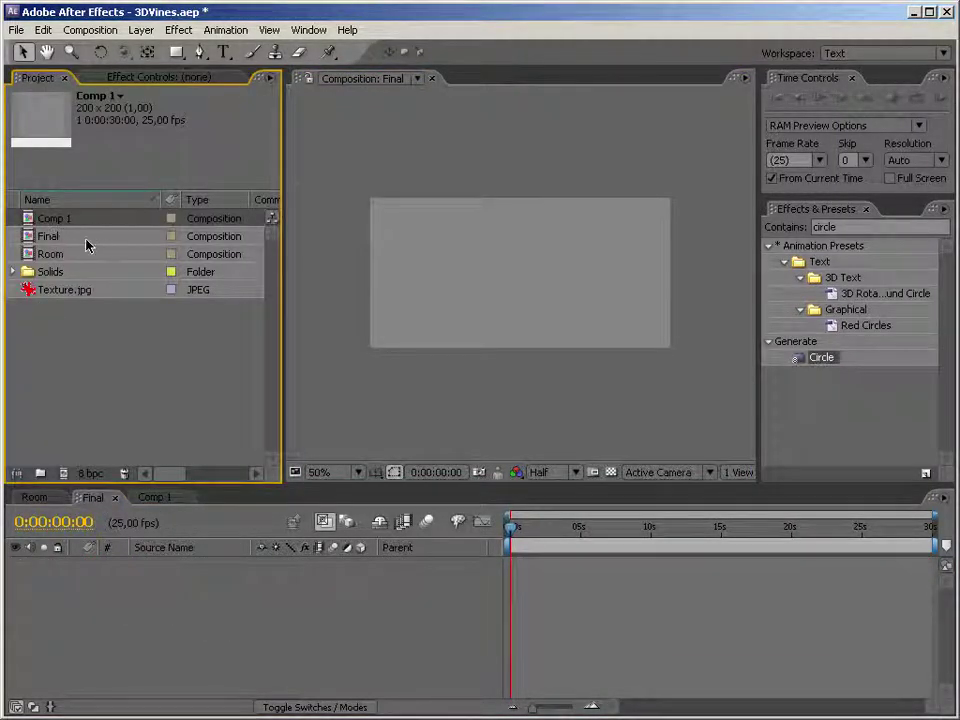
left_click(60, 236)
left_click(54, 220)
key("Return")
type("Shape")
key("Return")
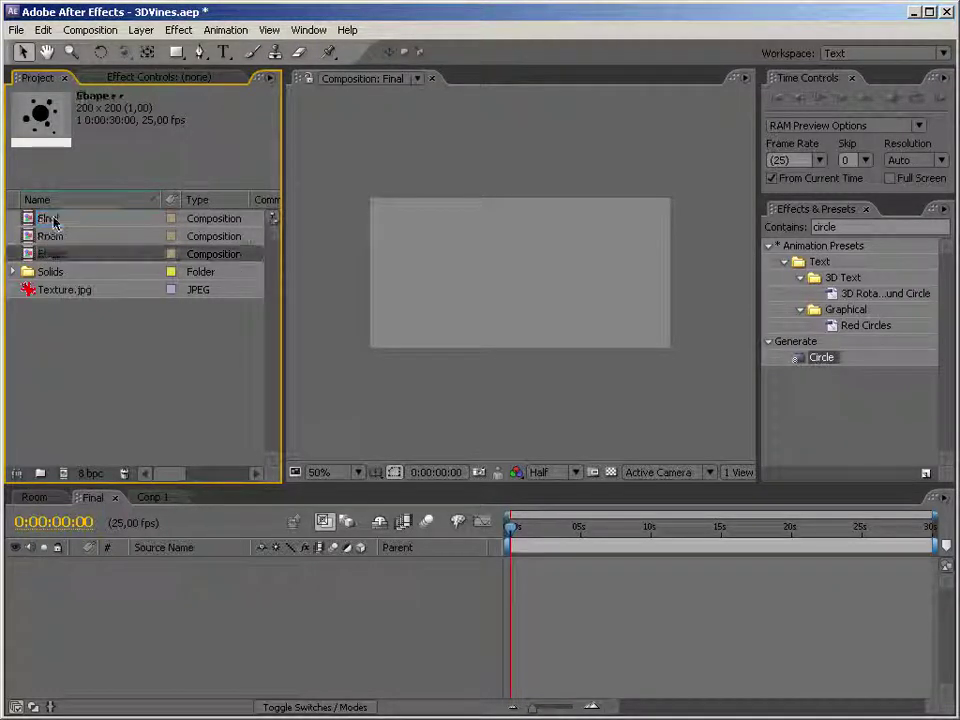
Add the Shape composition as a layer in the Final composition and hide it
left_click_drag(69, 257, 318, 647)
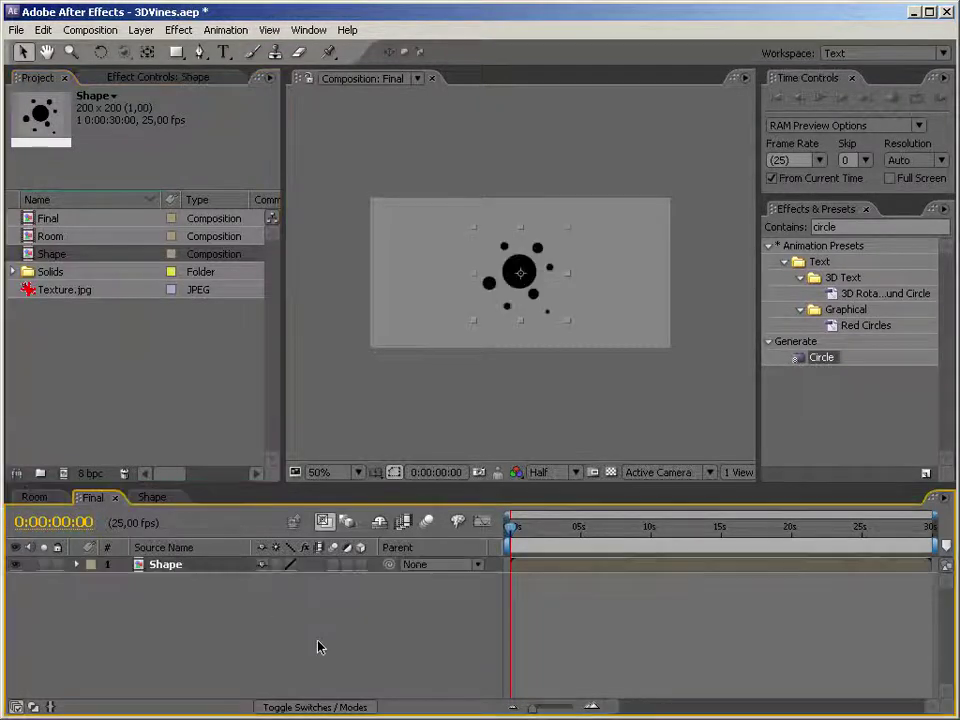
left_click(16, 566)
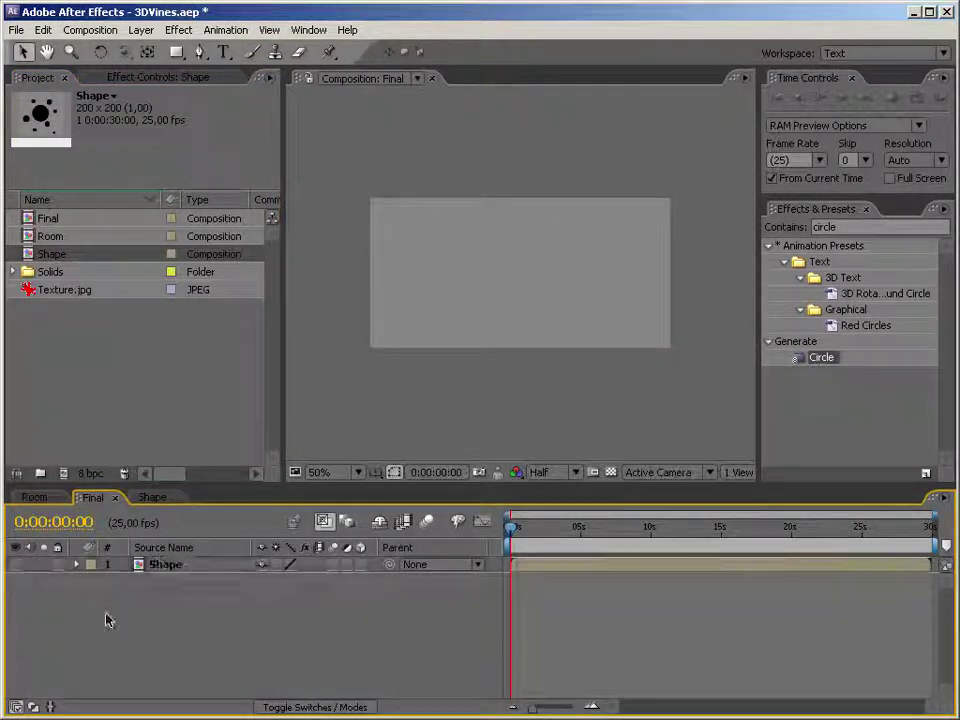
left_click(558, 425)
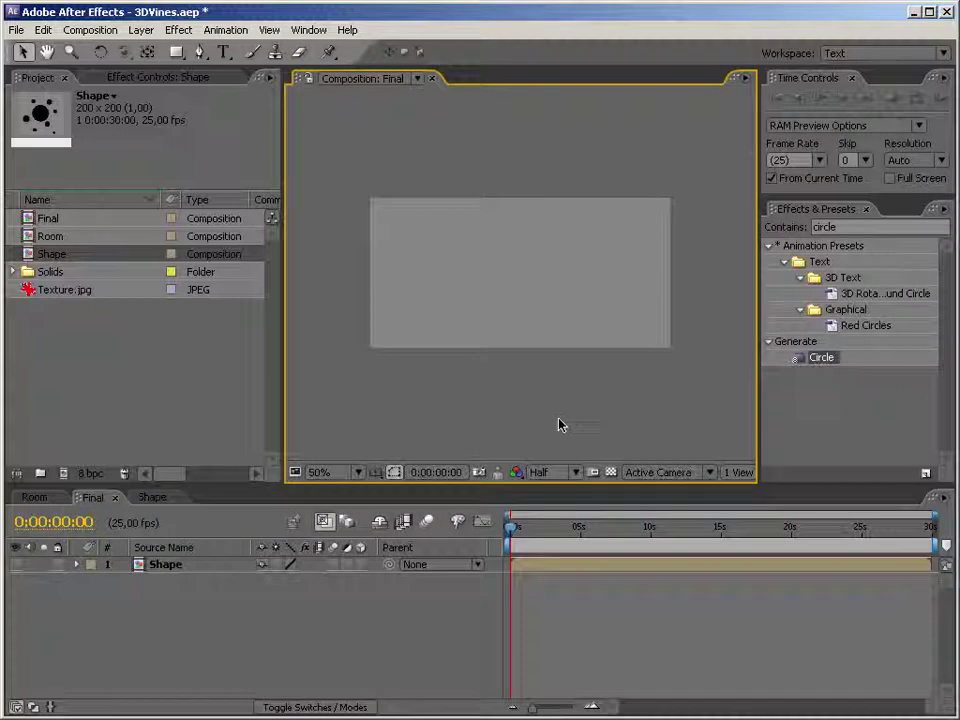
Create a composition-sized 640 x 320 solid layer in the Final composition
right_click(234, 623)
mouse_move(260, 631)
left_click(456, 671)
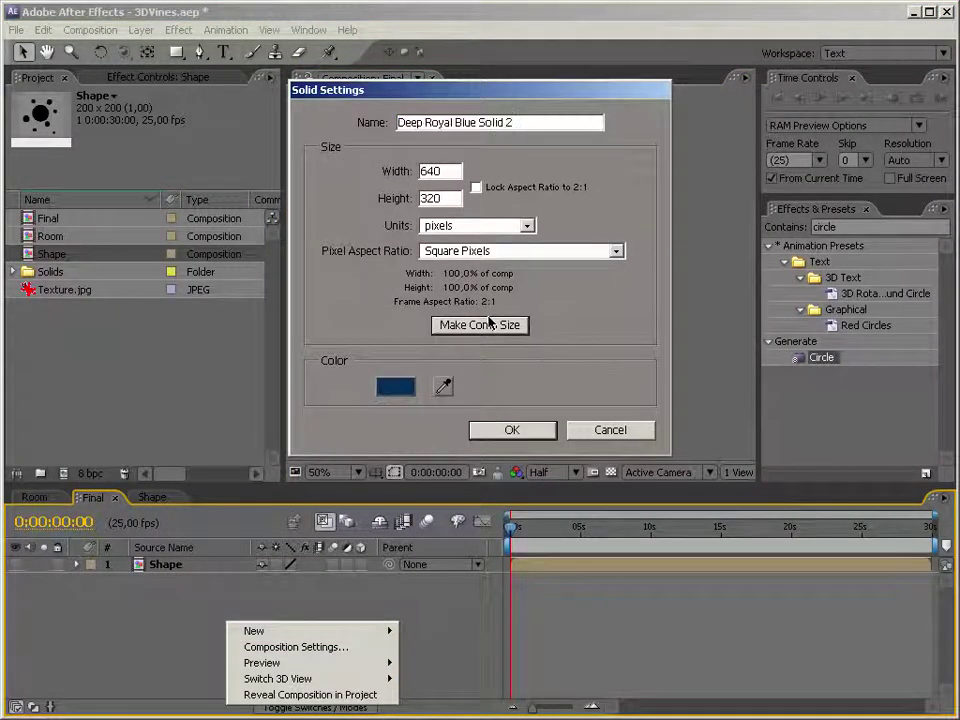
left_click(489, 322)
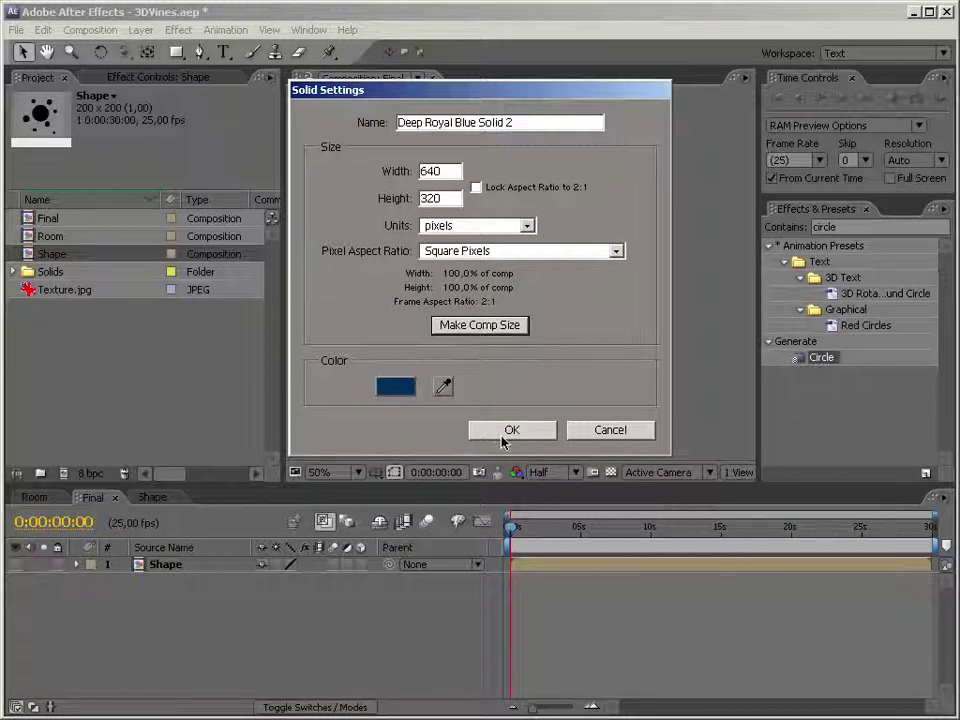
left_click(503, 437)
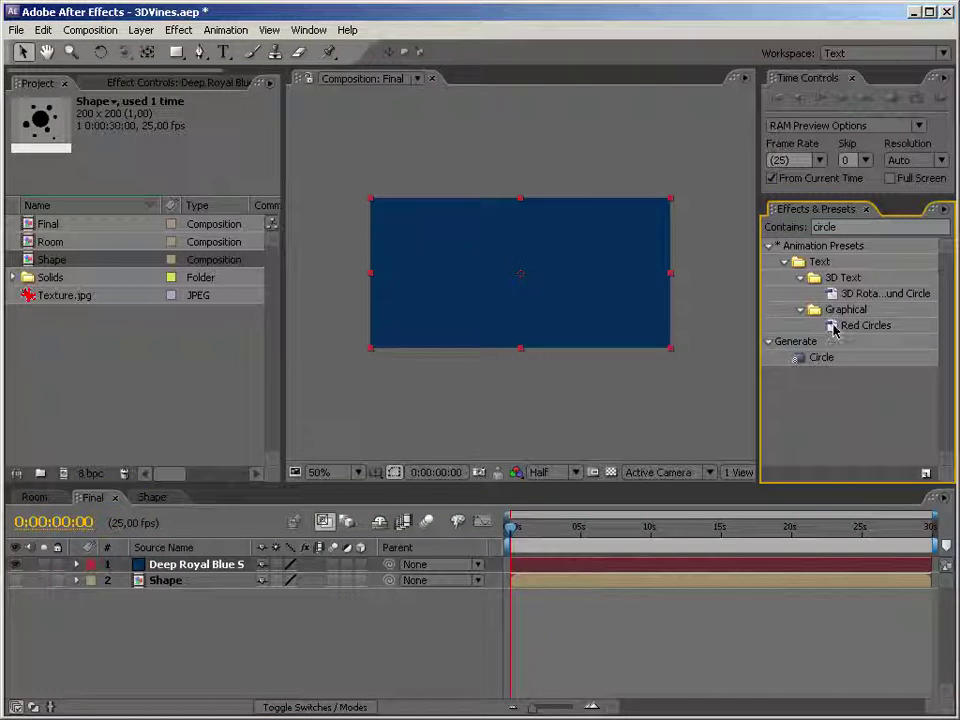
Find the Trapcode Particular effect by searching for "partic" and apply it to the new solid
double_click(824, 227)
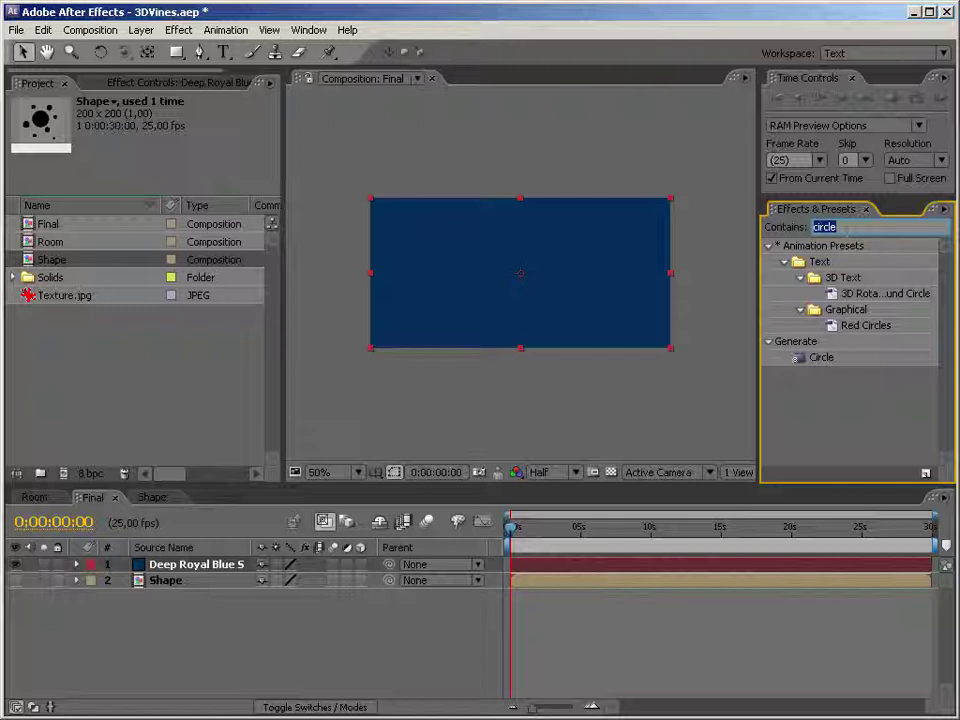
type("partic")
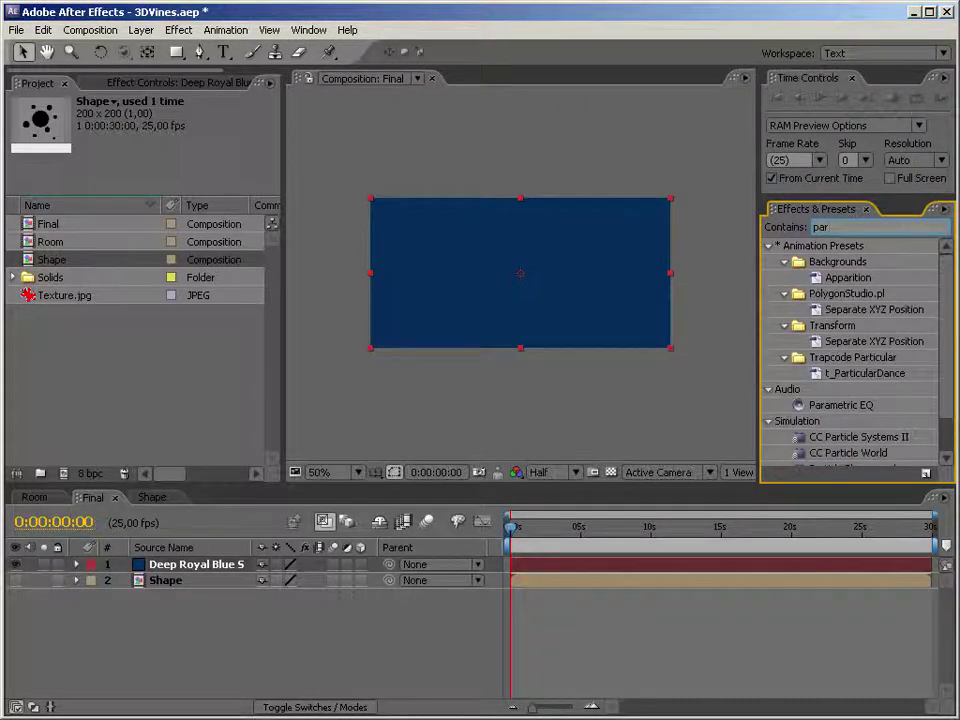
left_click_drag(804, 373, 575, 330)
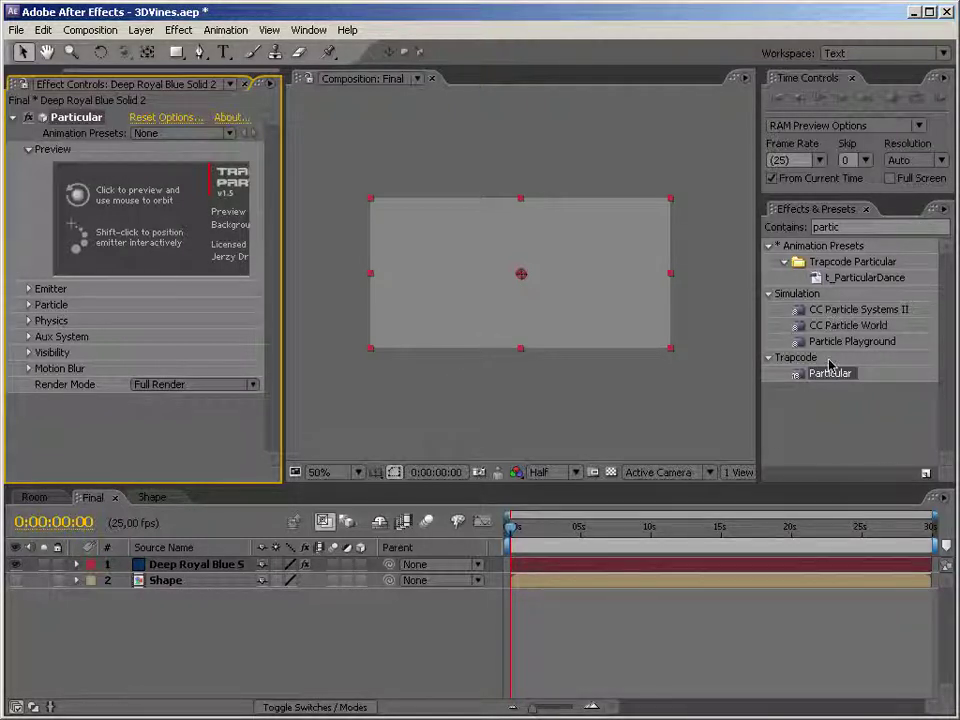
left_click(559, 404)
Collapse Particular's Preview group and expand its Particle settings
mouse_move(283, 250)
left_mouse_down()
mouse_move(302, 251)
mouse_move(270, 251)
left_mouse_up()
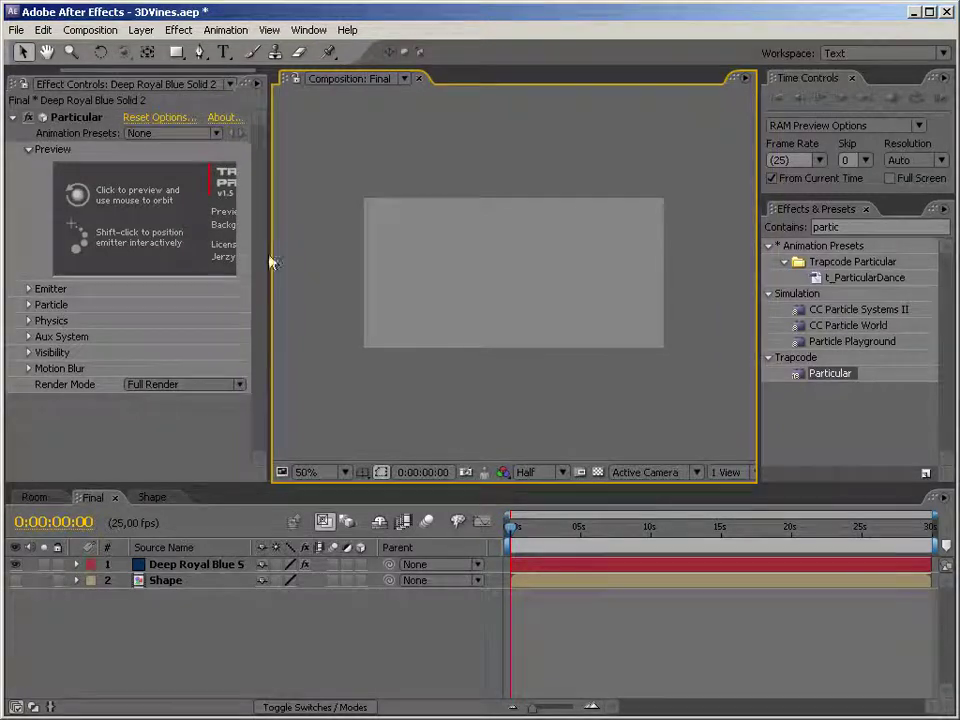
left_click(29, 149)
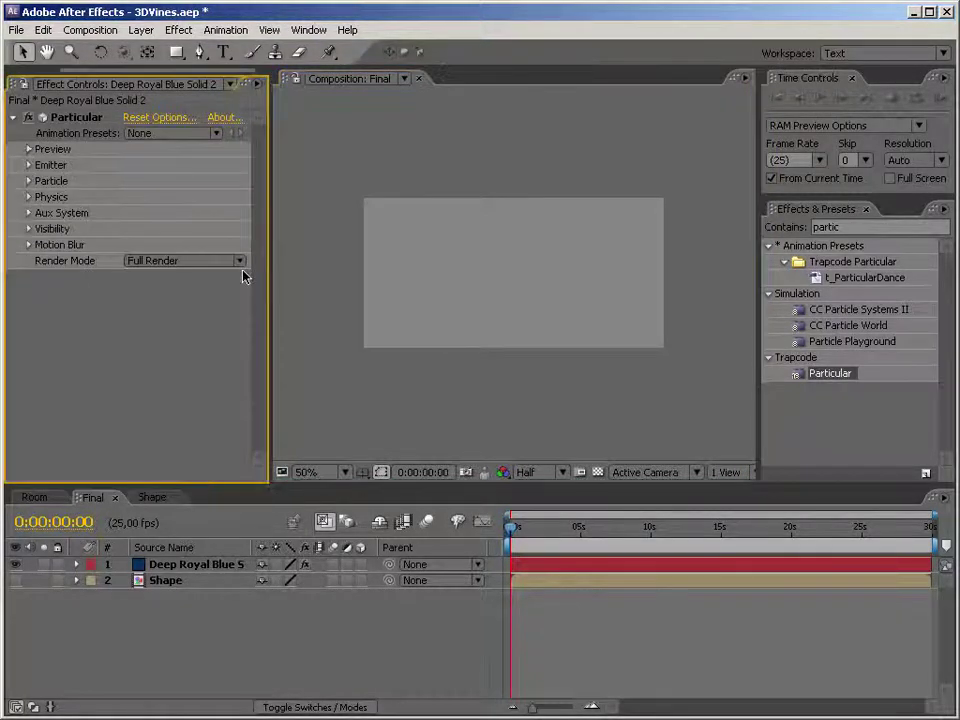
left_click(452, 315)
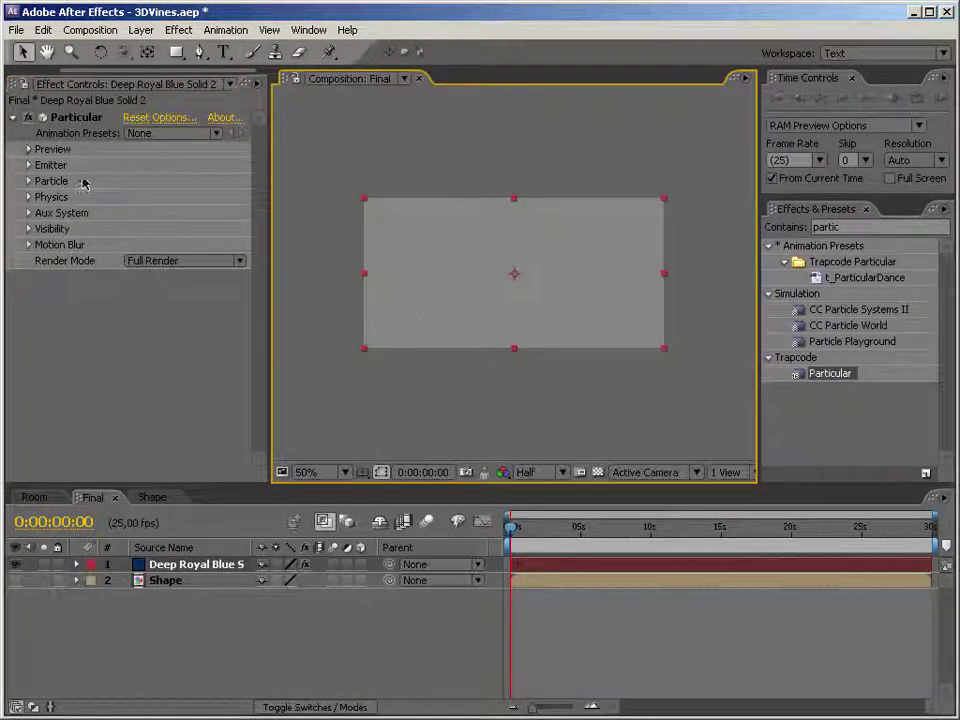
left_click(29, 181)
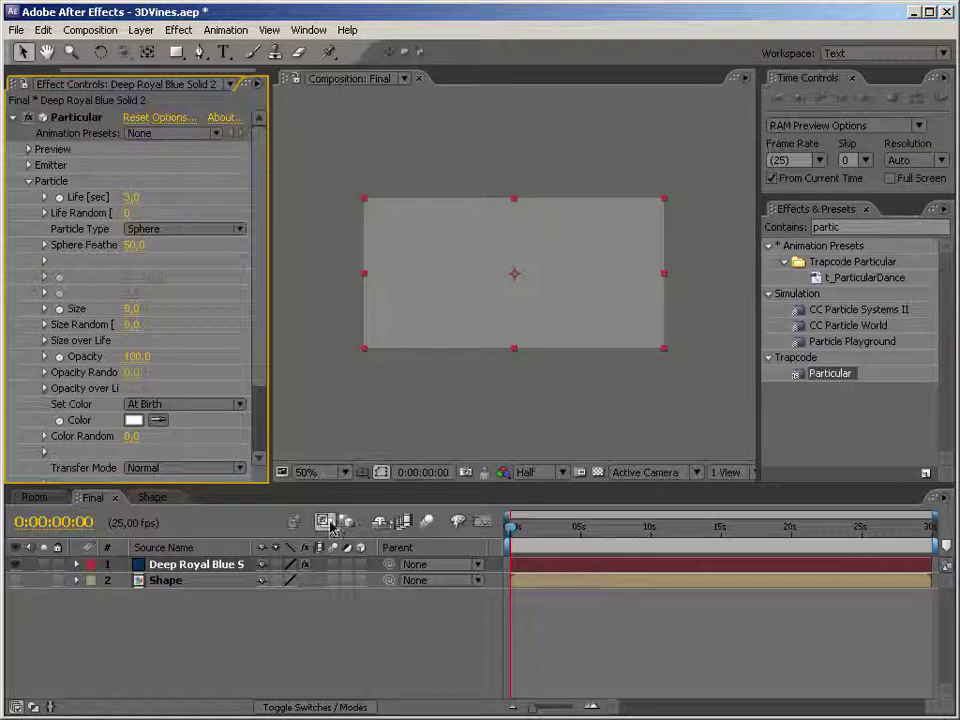
Rename the solid layer carrying the Particular effect as Vines
left_click(172, 571)
key("Return")
type("Vines")
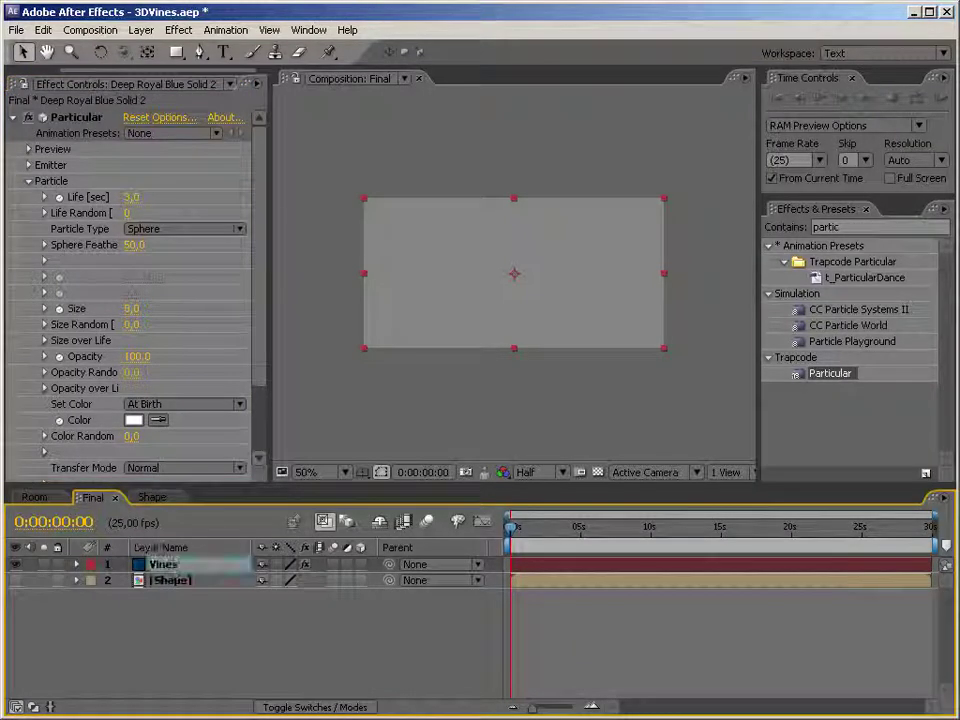
key("Return")
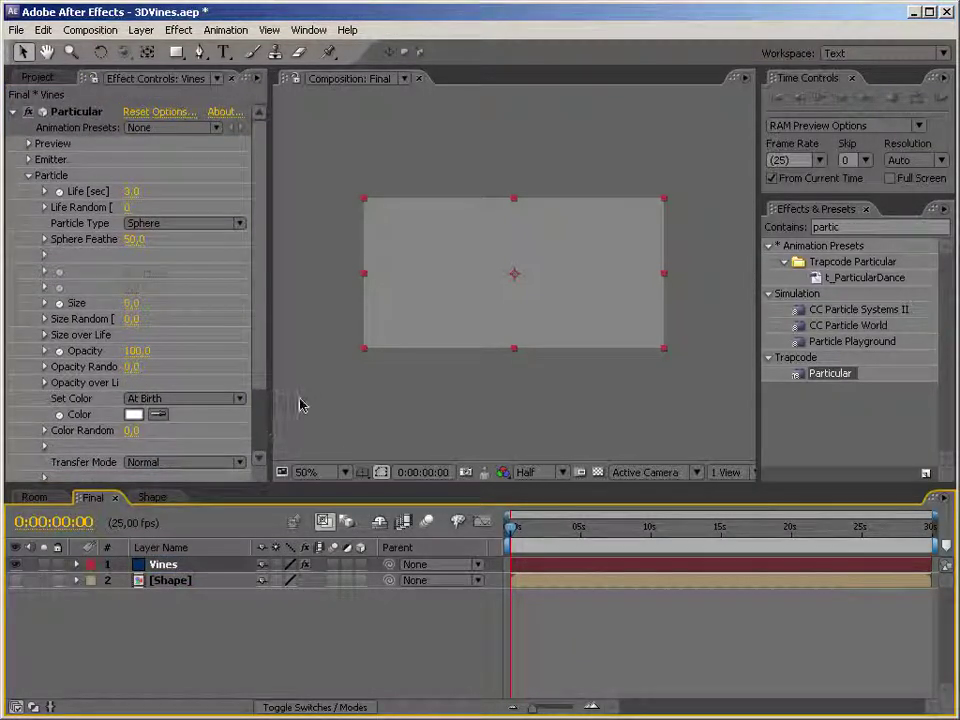
left_click(264, 255)
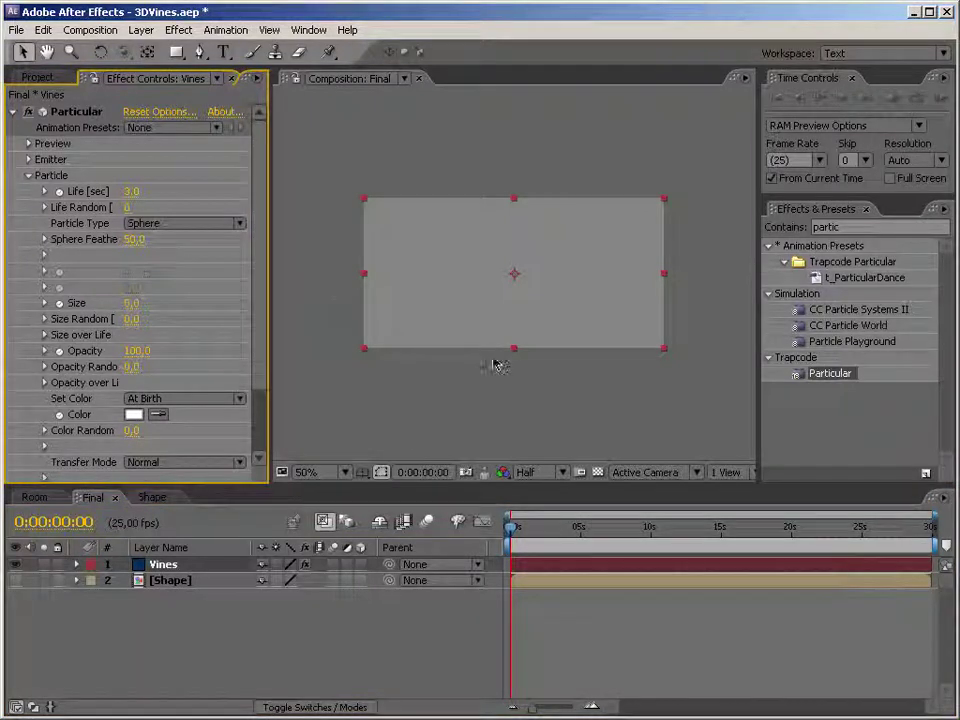
Scrub through the first seconds of the Final composition to examine how Particular emits particles with its default settings
mouse_move(528, 540)
left_mouse_down()
mouse_move(671, 536)
mouse_move(514, 537)
mouse_move(782, 537)
mouse_move(533, 541)
left_mouse_up()
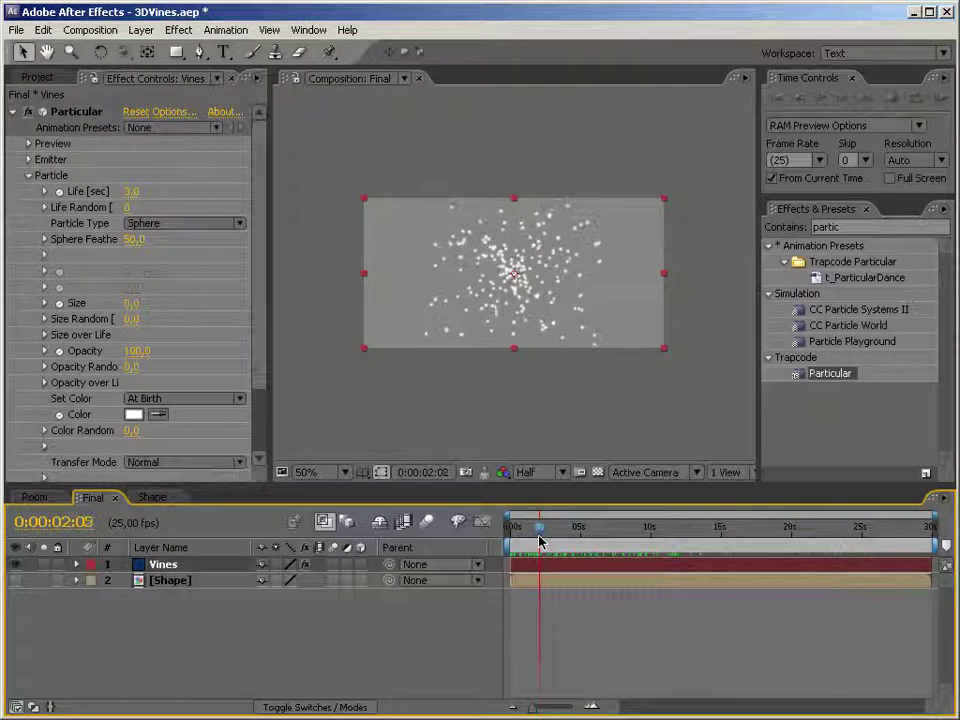
left_click_drag(269, 307, 290, 305)
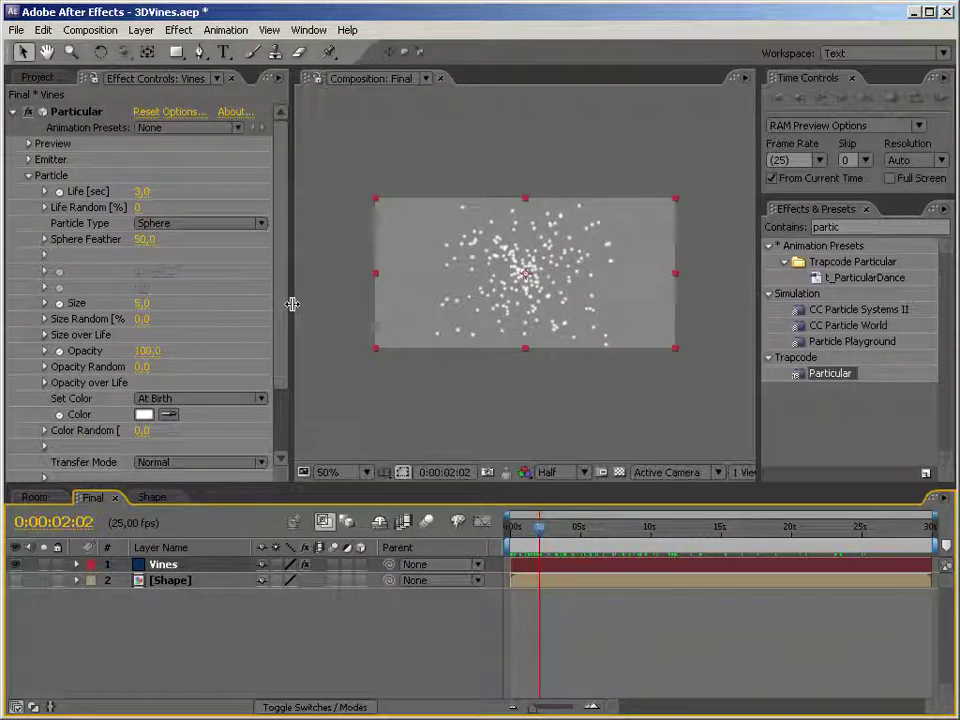
mouse_move(540, 543)
left_mouse_down()
mouse_move(516, 541)
mouse_move(586, 541)
mouse_move(488, 543)
mouse_move(536, 543)
left_mouse_up()
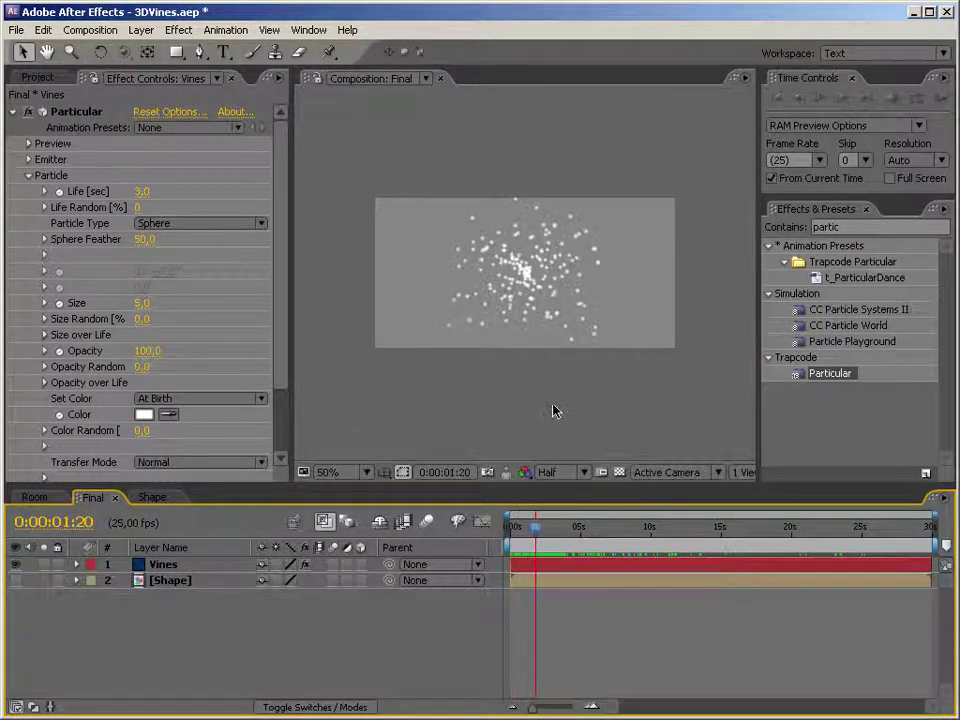
left_click(412, 413)
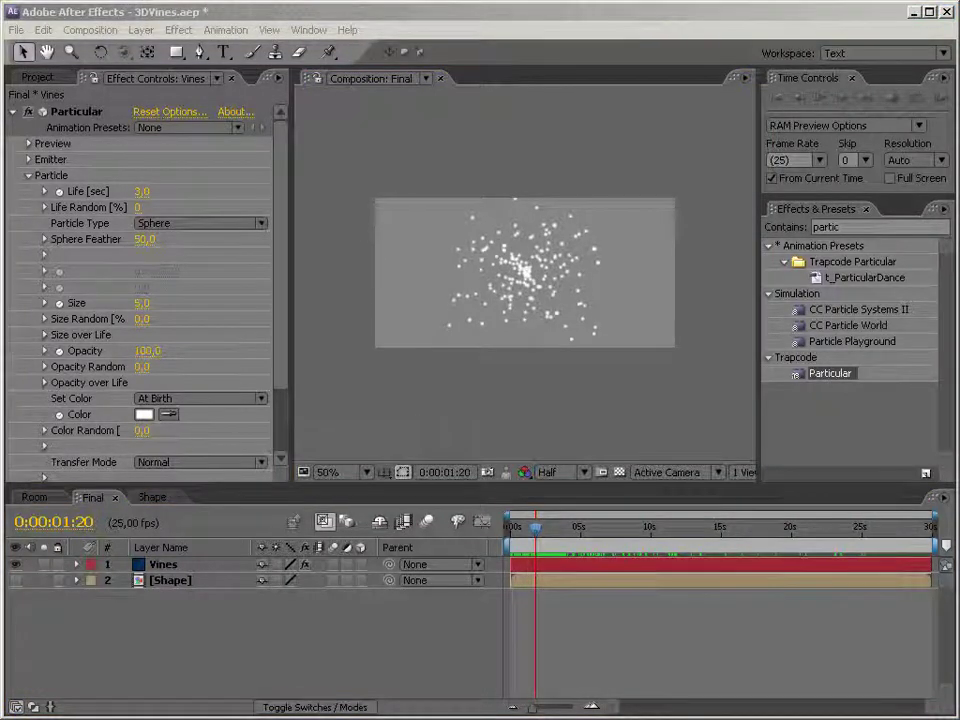
left_click(499, 418)
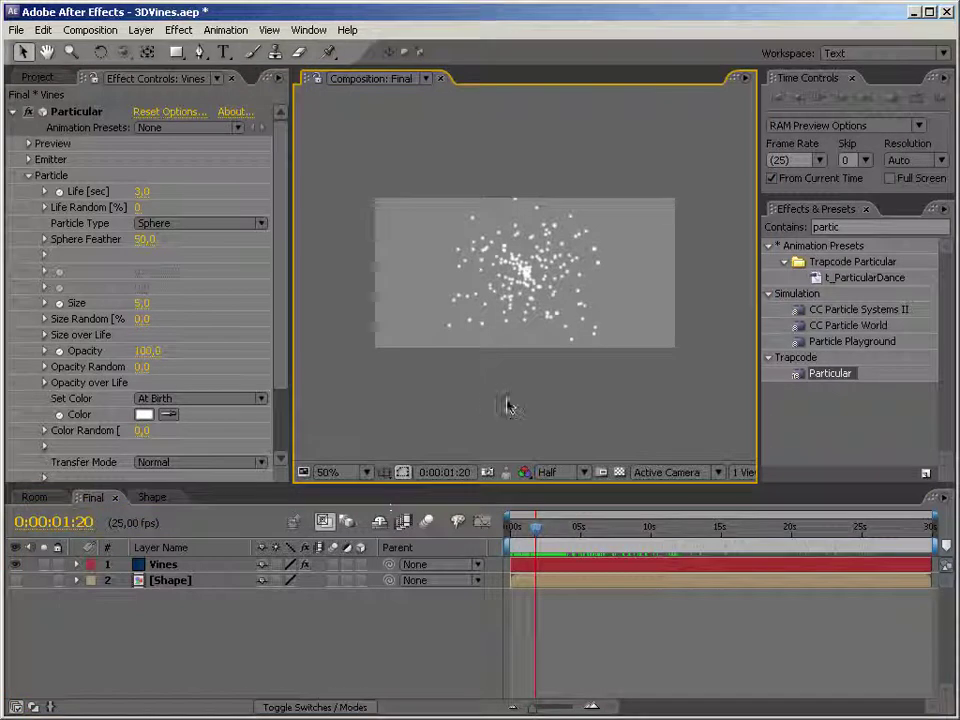
left_click(548, 526)
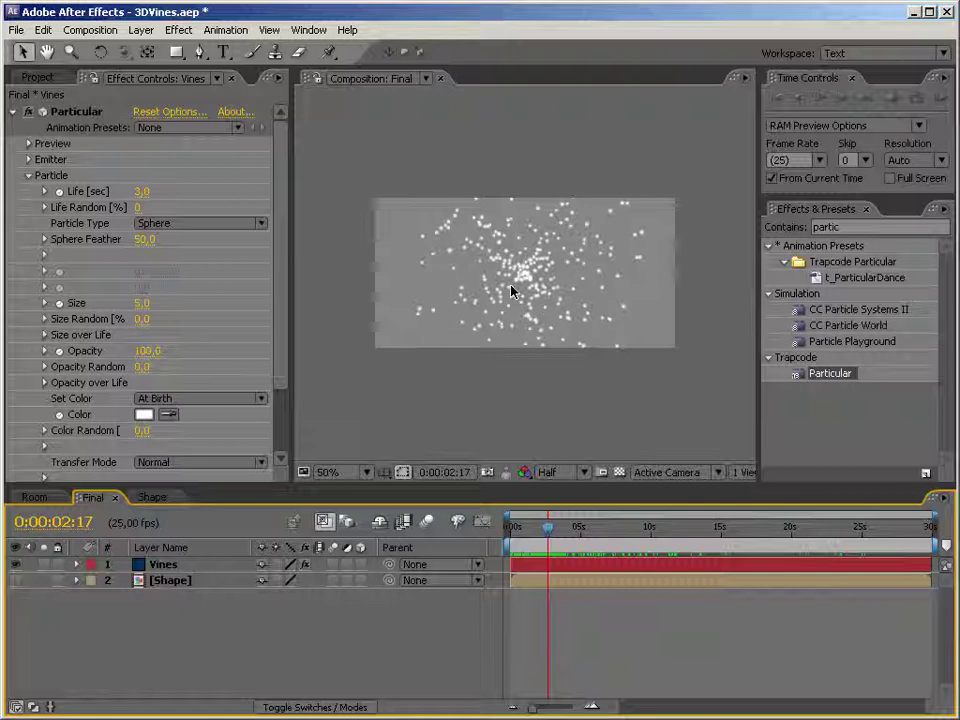
scroll(283, 410, "down", 1)
scroll(283, 410, "down", 2)
scroll(281, 411, "up", 3)
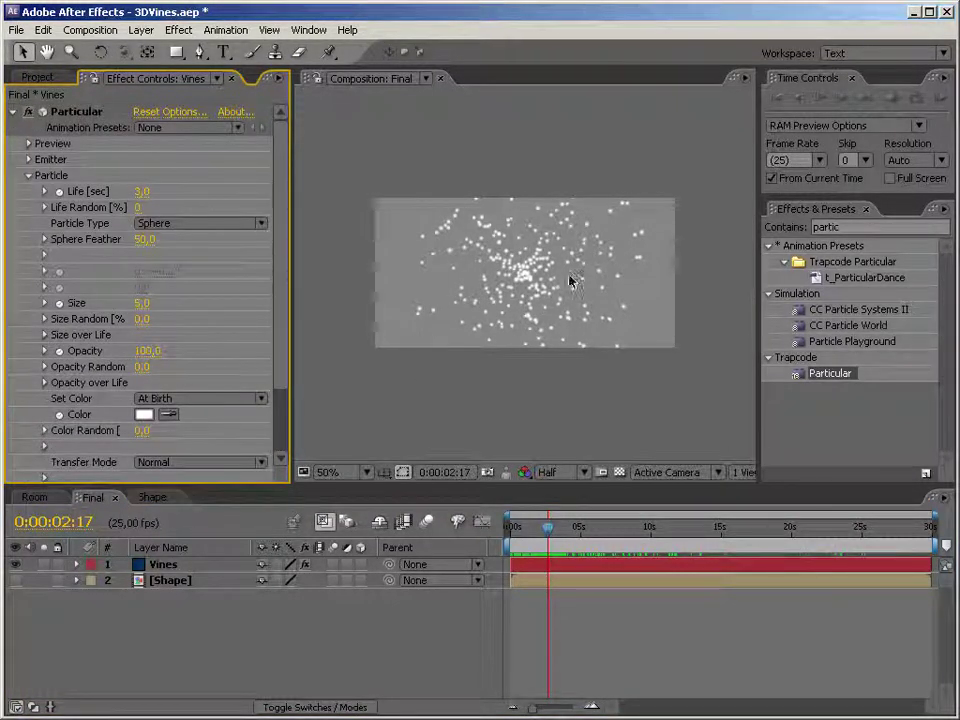
left_click(199, 52)
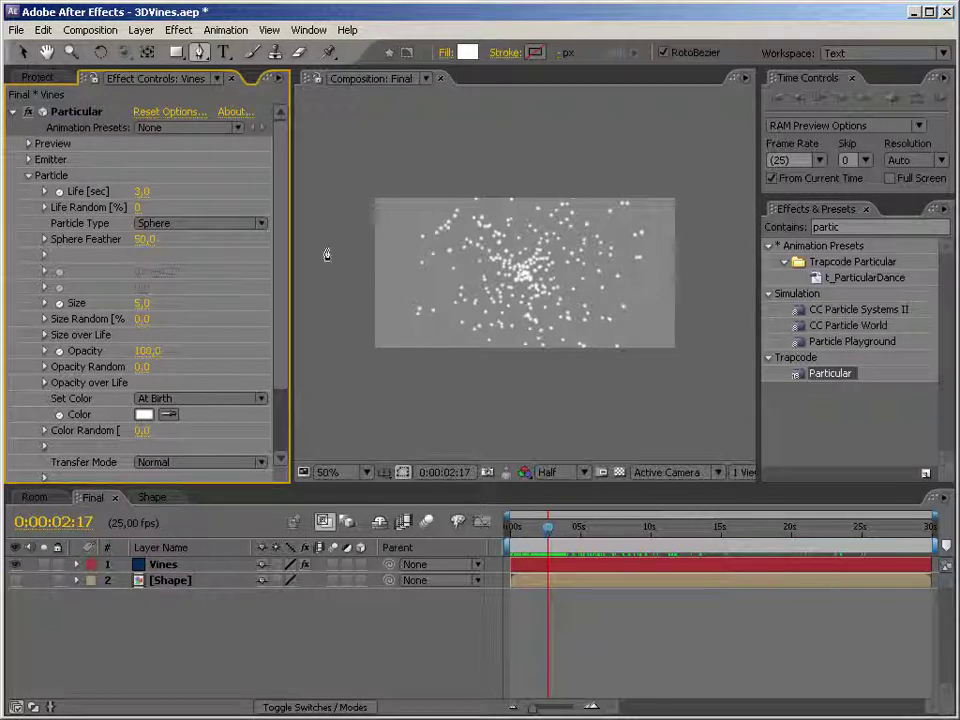
left_click(22, 52)
left_click(531, 417)
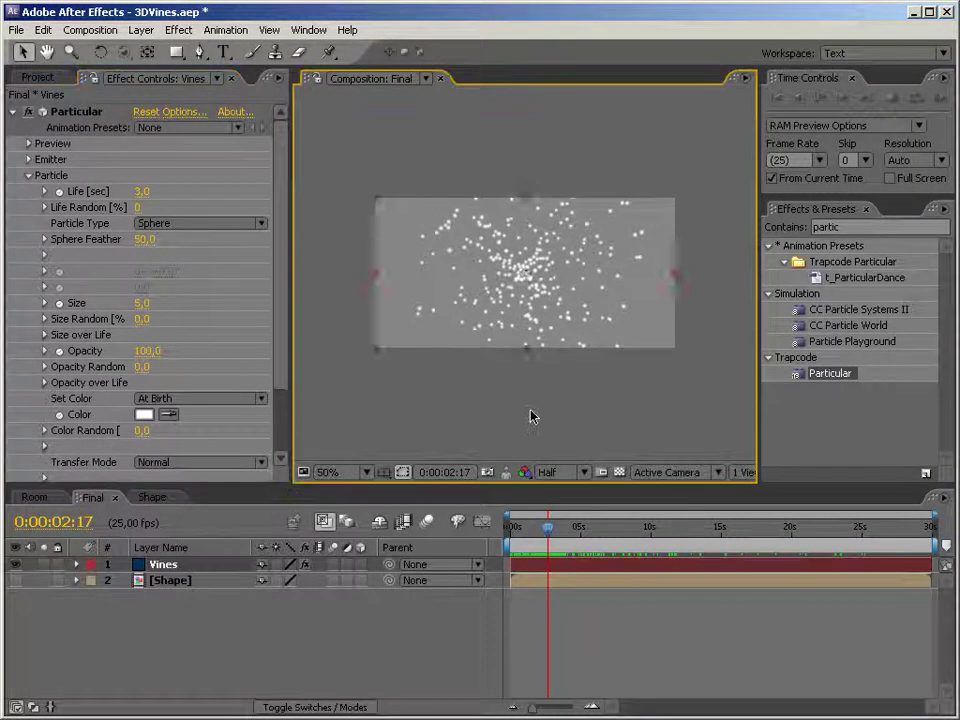
left_click_drag(546, 540, 538, 543)
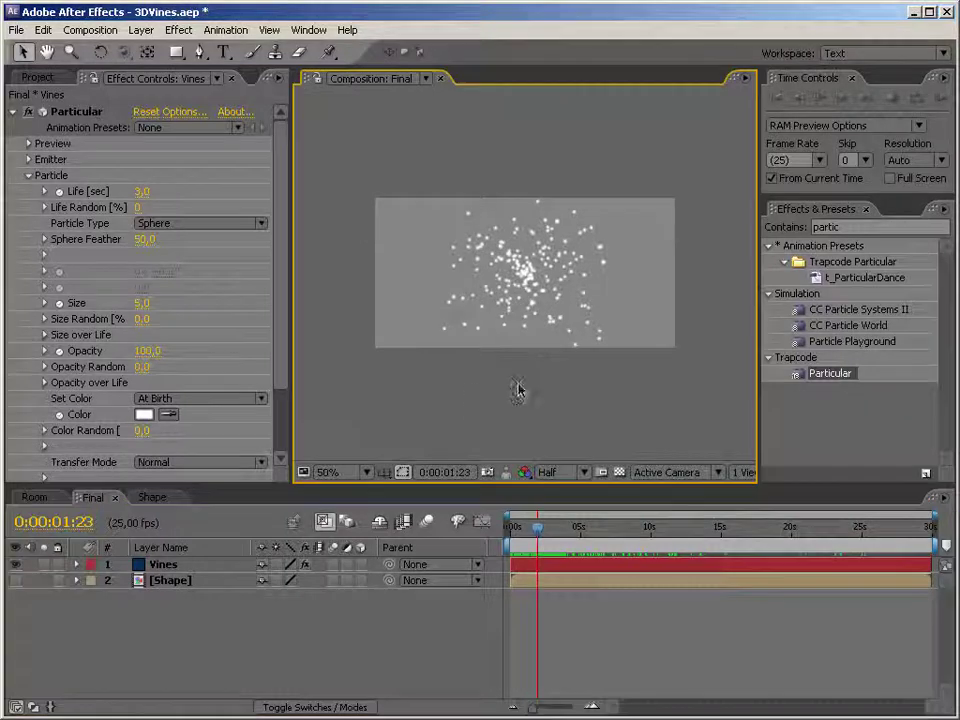
Start a new light layer in the Final composition with Point as the light type
right_click(436, 392)
mouse_move(465, 400)
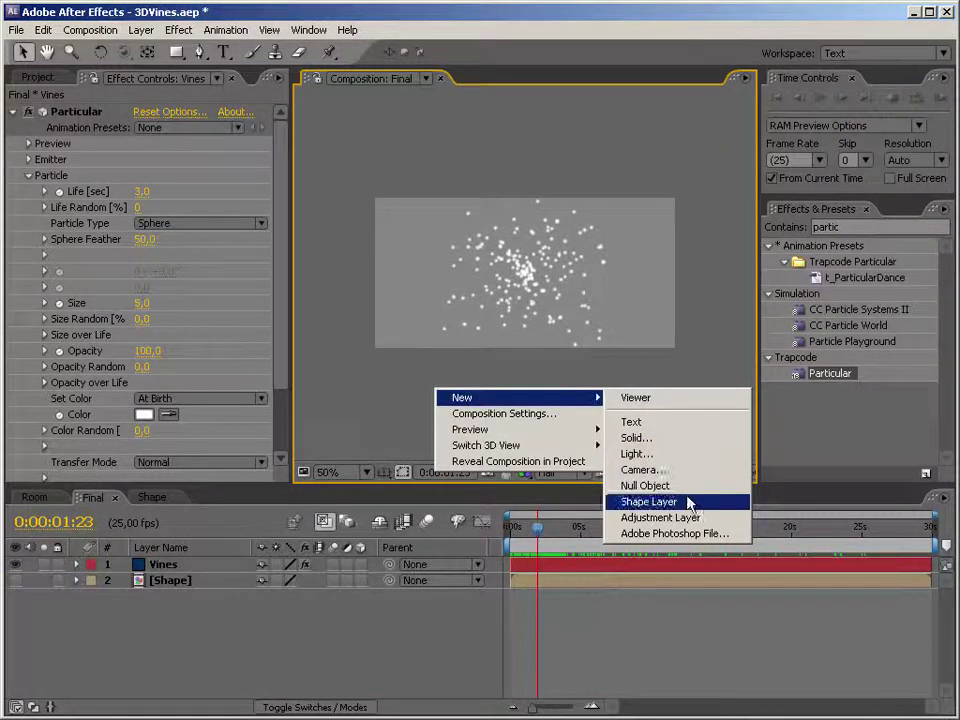
left_click(636, 453)
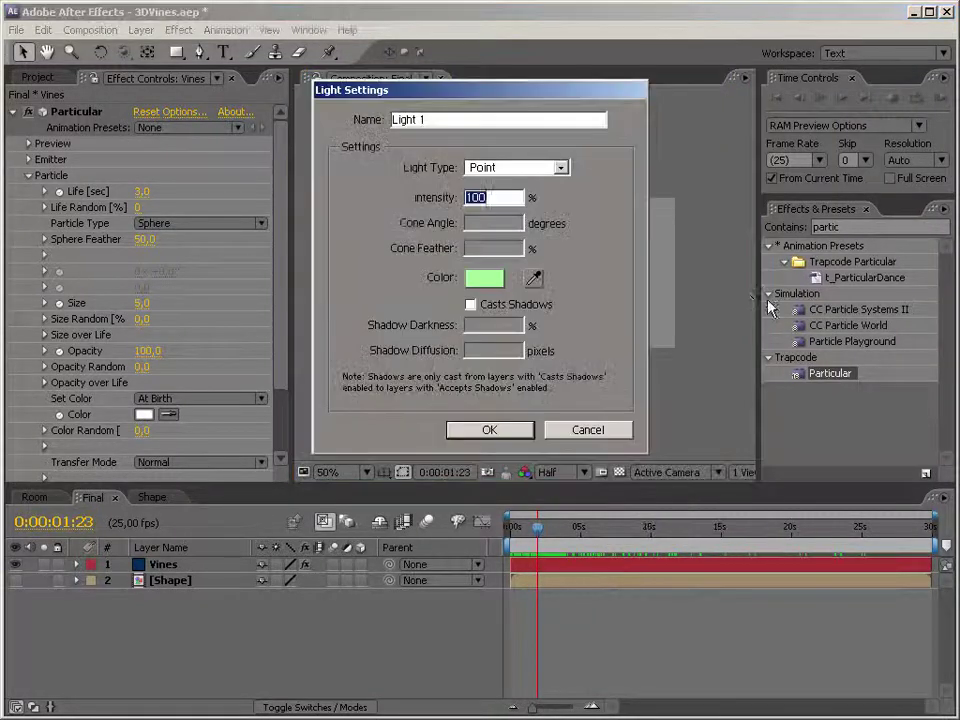
left_click(560, 170)
left_click(530, 207)
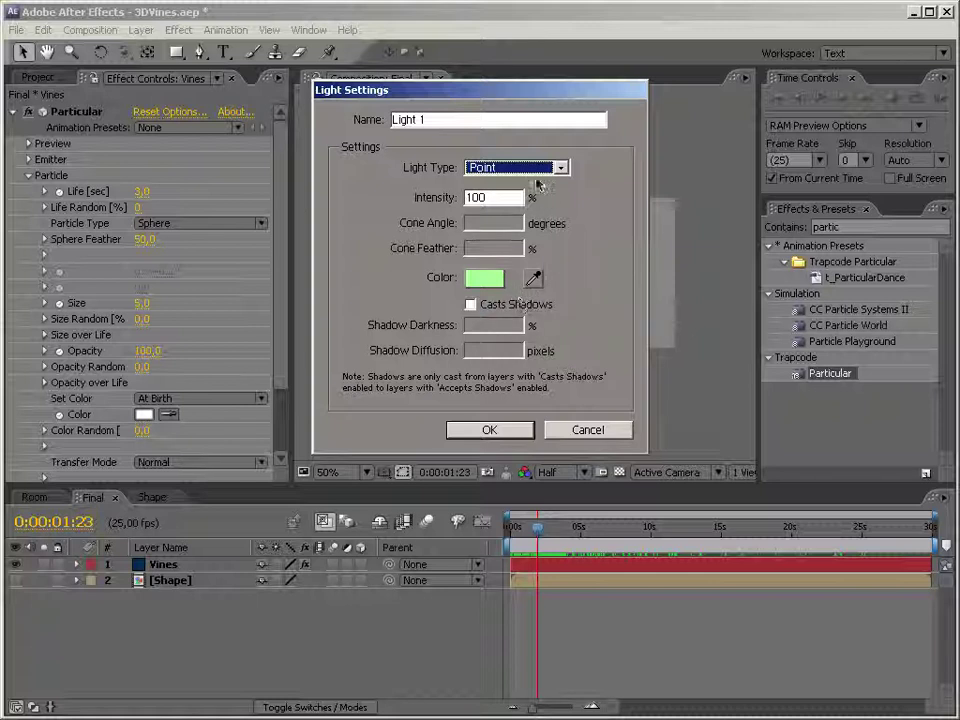
Name the light Motion Path 1 and create it with 100% intensity and no cast shadows
double_click(396, 120)
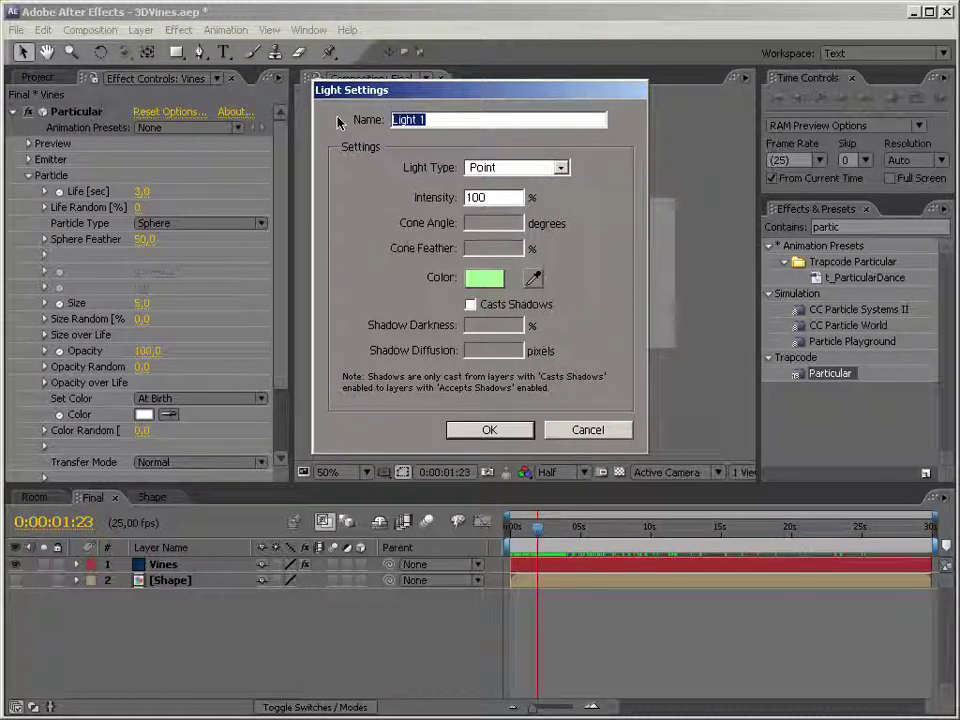
type("Motin")
key("BackSpace")
type("on Path")
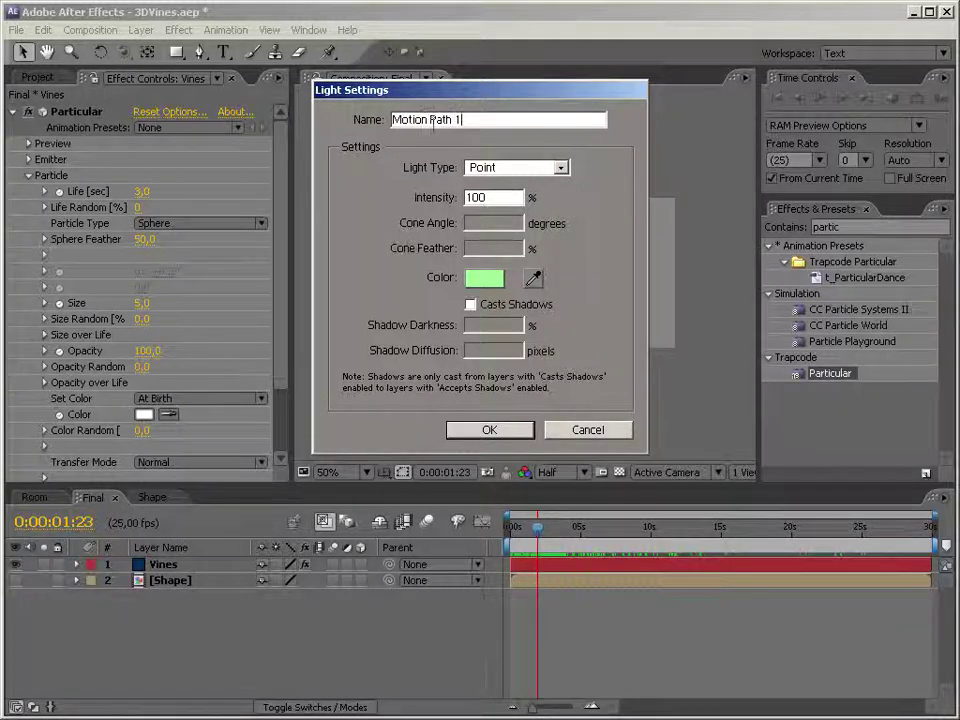
left_click_drag(392, 119, 468, 118)
left_click(468, 118)
left_click_drag(392, 119, 446, 120)
left_click(435, 122)
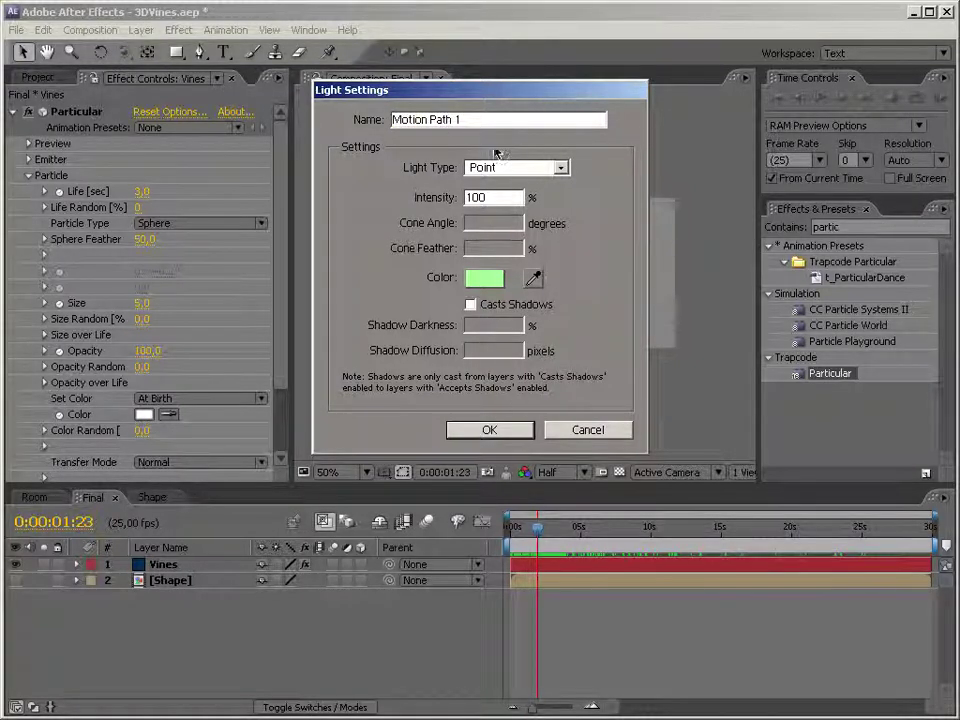
left_click(496, 431)
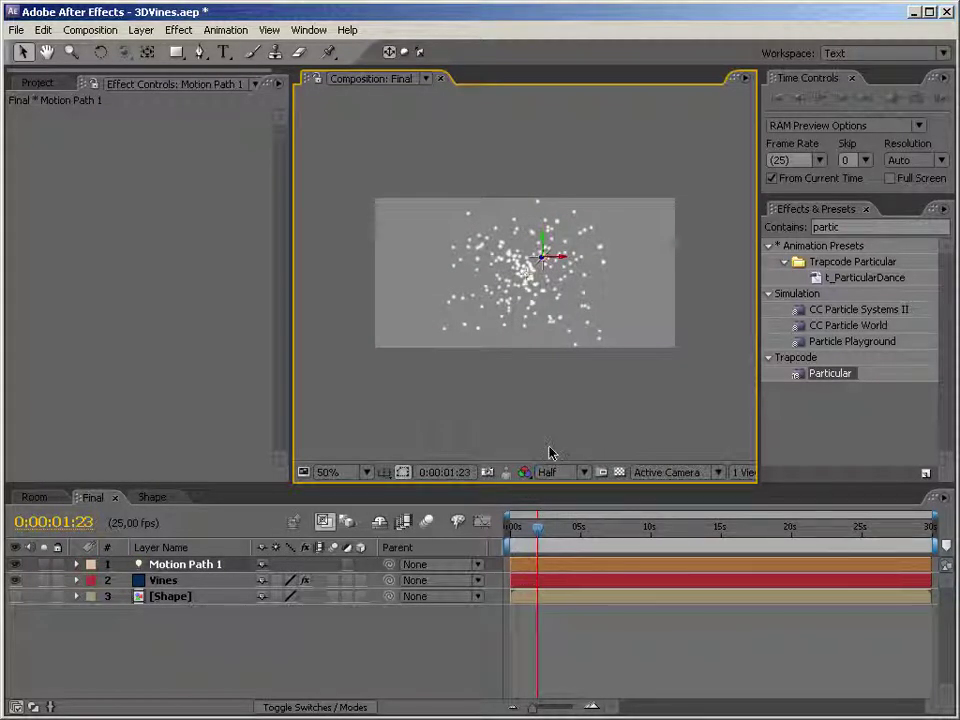
Hide the Vines layer and return the current time to 0:00:00:00
left_click(16, 580)
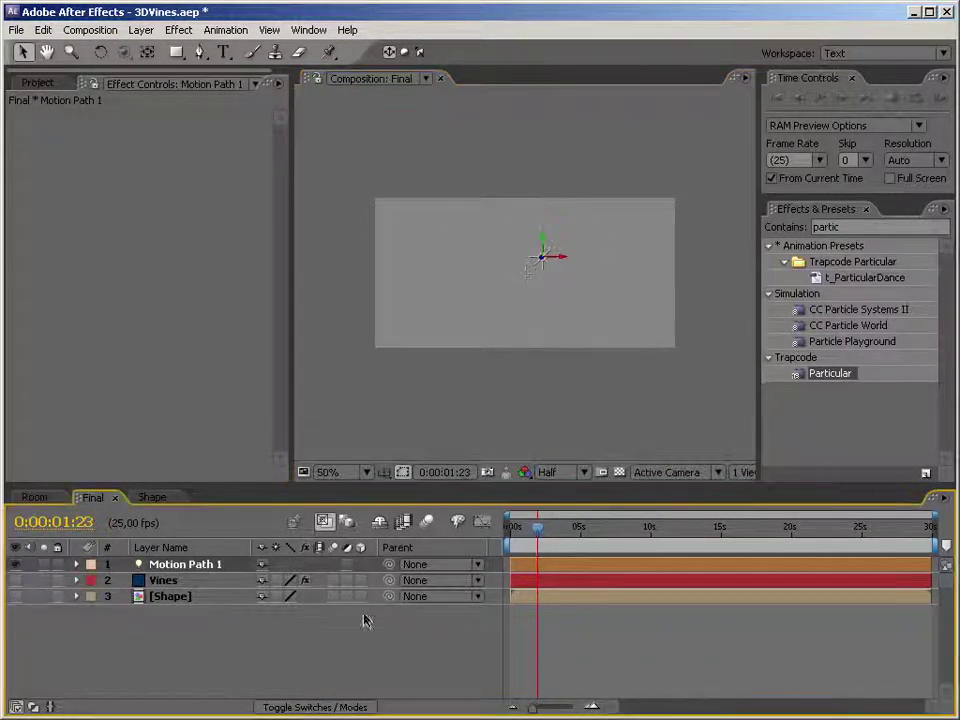
left_click_drag(536, 537, 464, 533)
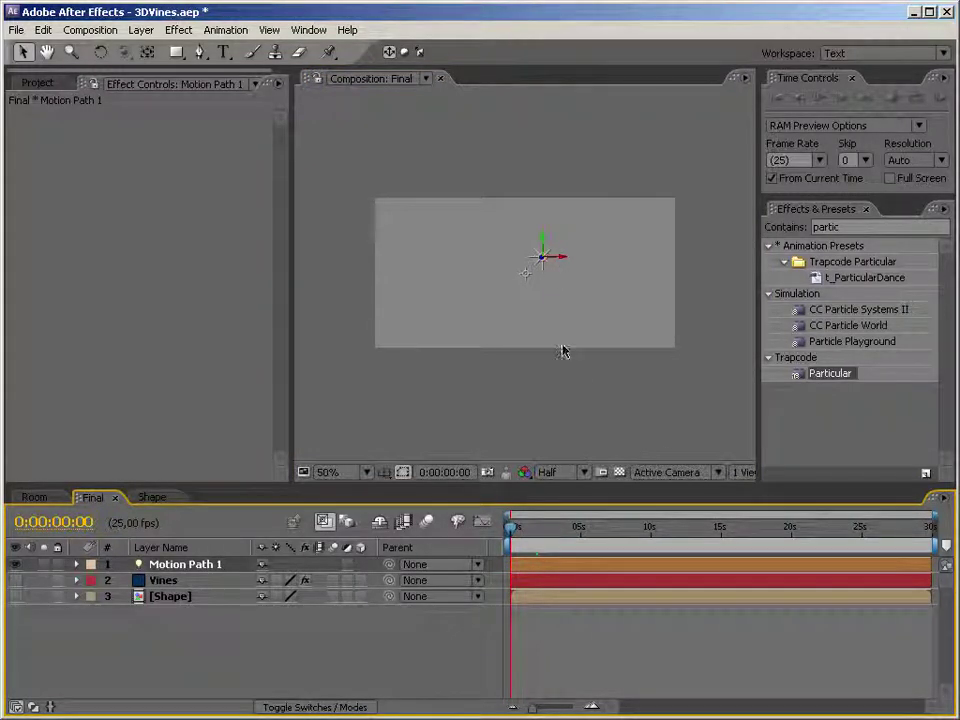
View the Final composition from the Top at 25% zoom and set a Position keyframe for Motion Path 1 at 0:00:00:00
left_click(710, 474)
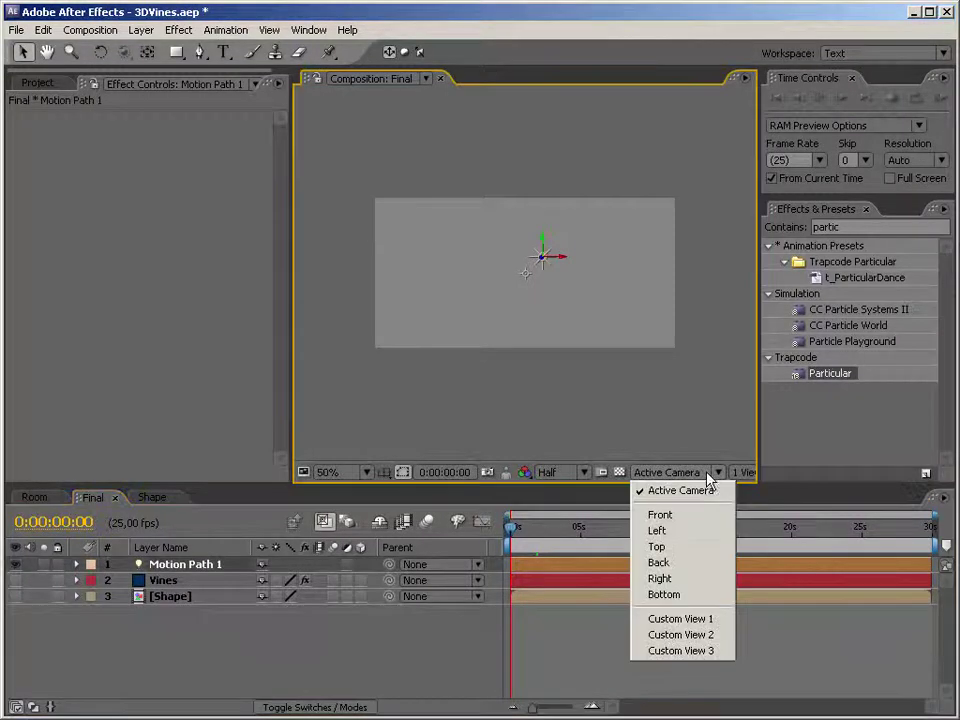
left_click(680, 547)
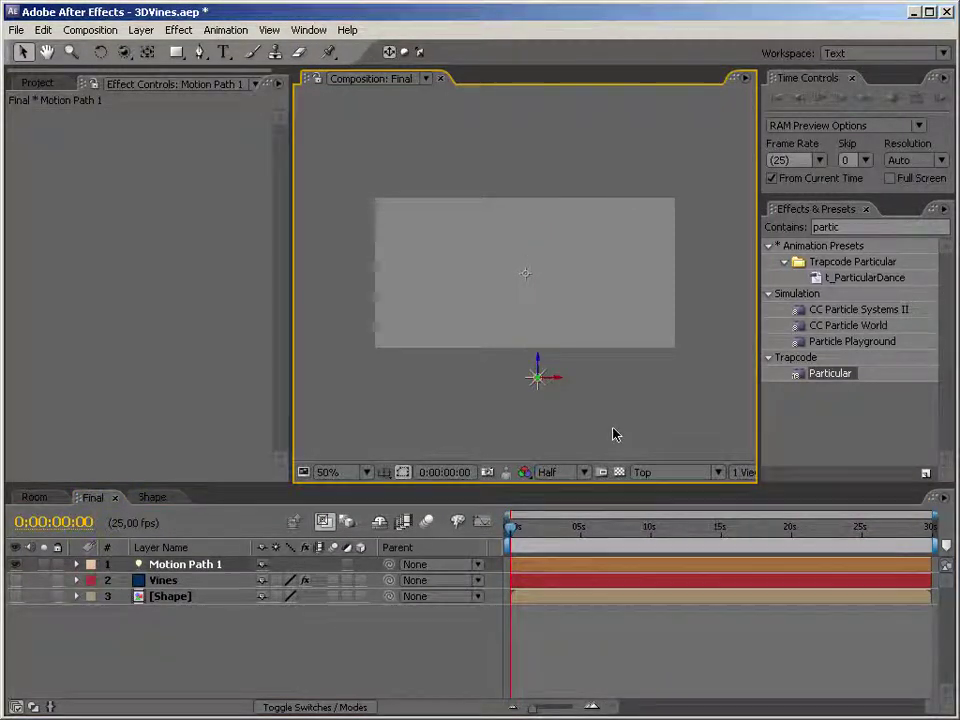
key("comma")
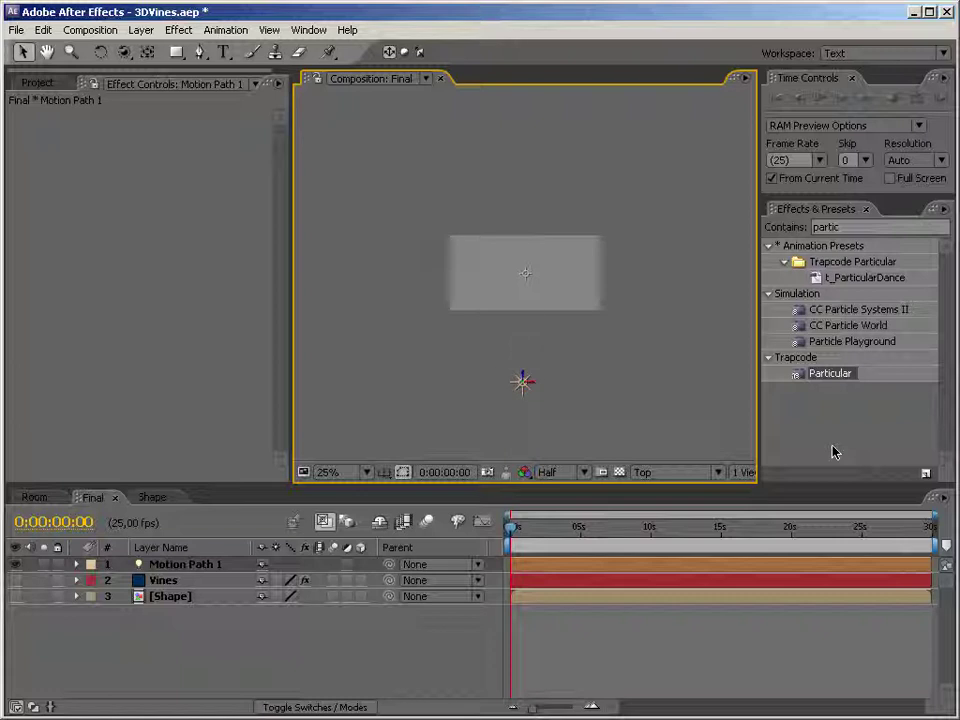
key("p")
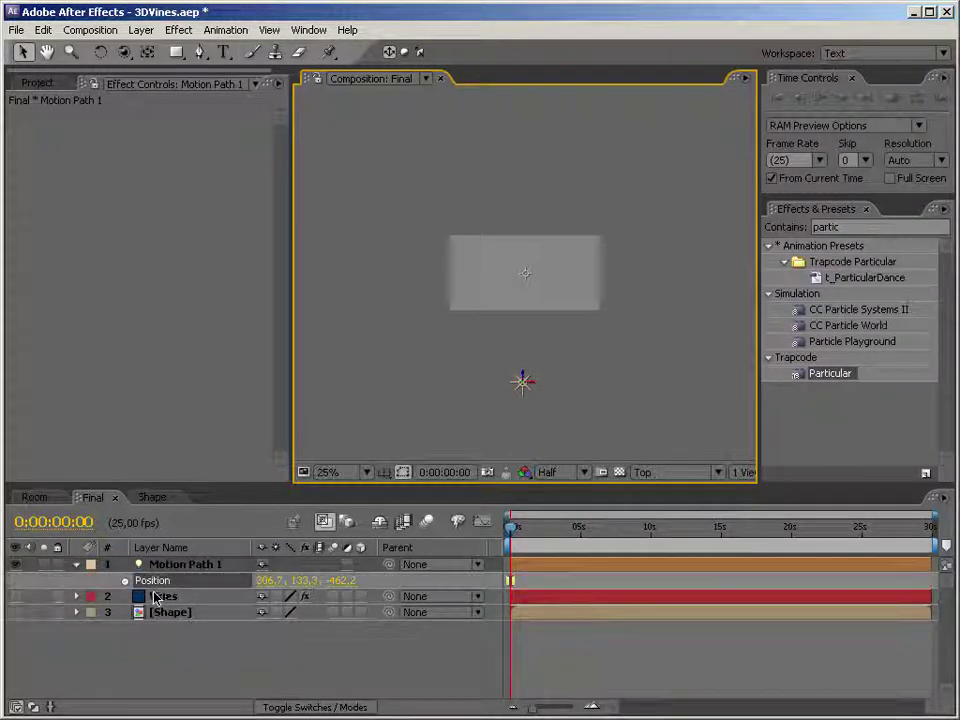
left_click(527, 689)
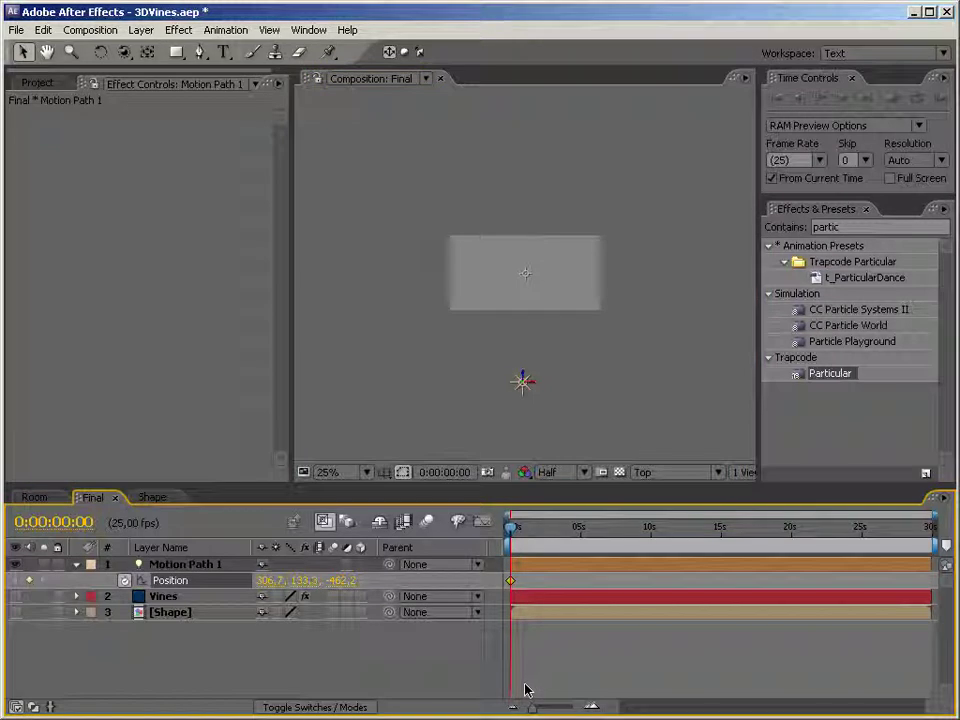
At 0:00:02:10, move the Motion Path 1 light to position 106.7, 133.3, -222.2 for a second keyframe
key("space")
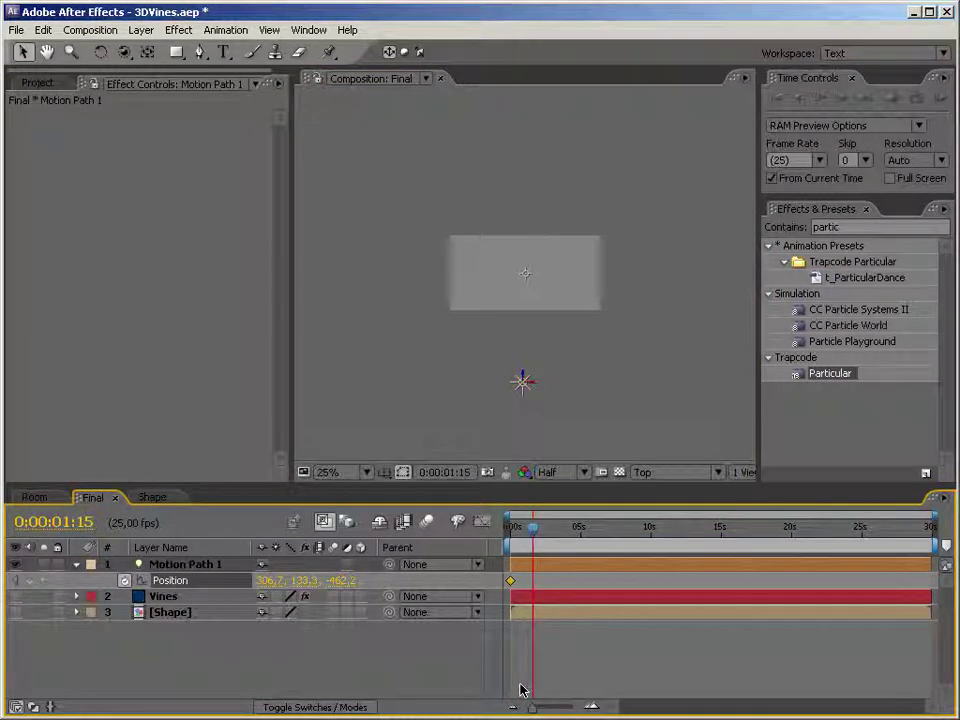
key("space")
key("shift+Up")
key("shift+Up")
key("shift+Up")
key("shift+Up")
key("shift+Up")
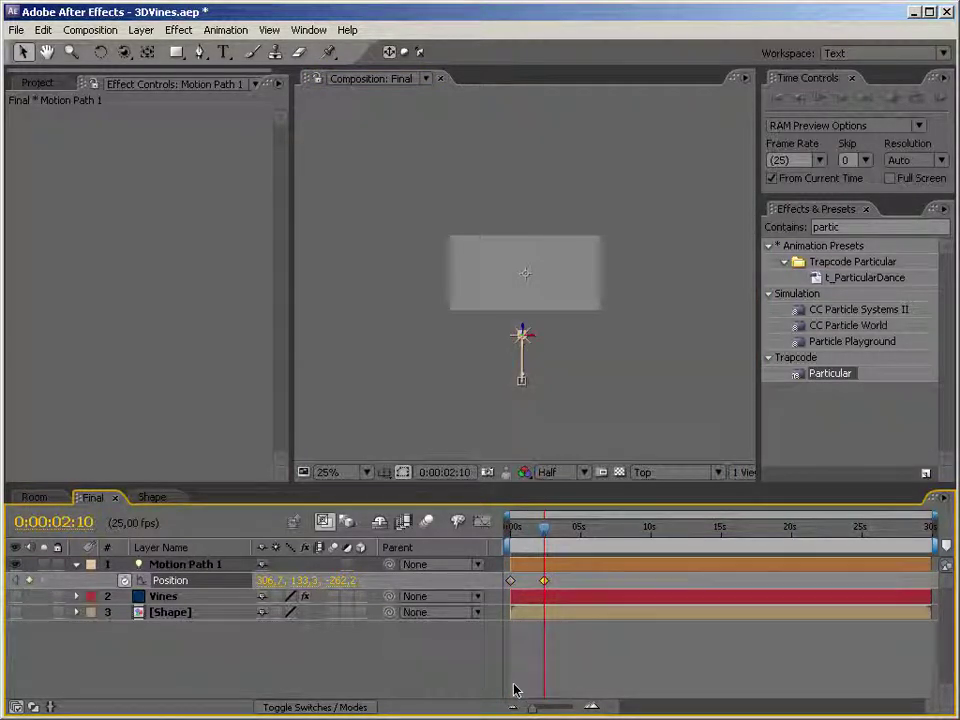
key("shift+Left")
key("shift+Left")
key("shift+Left")
key("shift+Left")
key("shift+Left")
key("shift+Left")
key("shift+Left")
key("shift+Left")
key("shift+Left")
key("shift+Left")
key("shift+Left")
key("shift+Left")
key("shift+Left")
key("shift+Left")
key("shift+Left")
key("shift+Left")
key("shift+Left")
key("shift+Left")
key("shift+Left")
key("shift+Left")
At 0:00:04:20, move the Motion Path 1 light to position 506.7, 133.3, 297.8 for a third keyframe
key("shift+Page_Down")
key("shift+Page_Down")
key("shift+Page_Down")
key("shift+Page_Down")
key("shift+Page_Down")
key("shift+Page_Down")
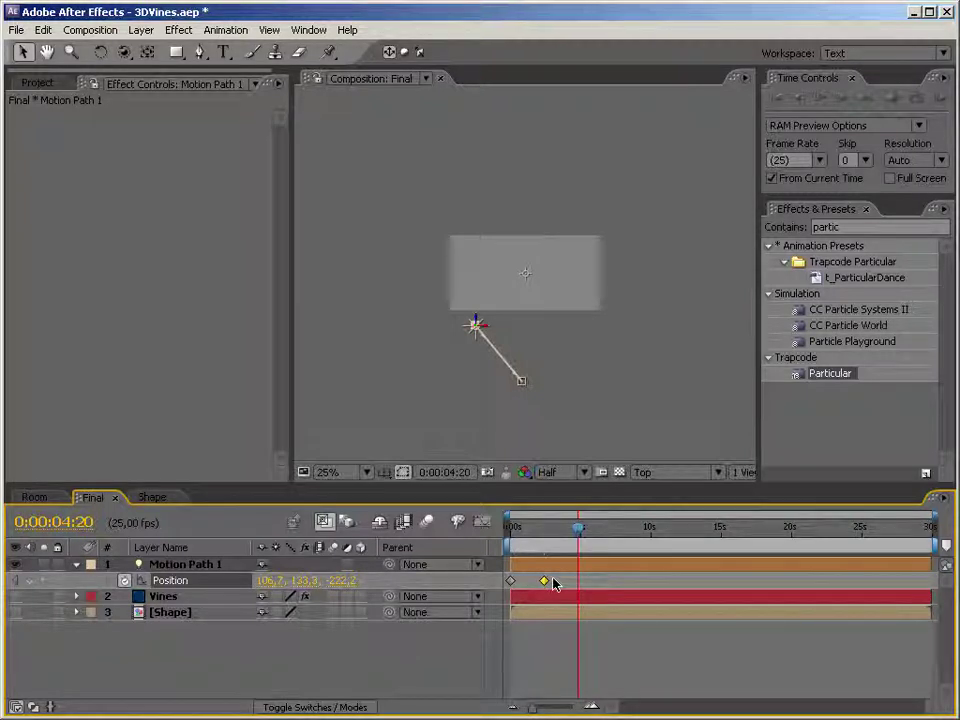
key("shift+Up")
key("shift+Up")
key("shift+Up")
key("shift+Up")
key("shift+Up")
key("shift+Up")
key("shift+Up")
key("shift+Up")
key("shift+Up")
key("shift+Up")
key("shift+Up")
key("shift+Up")
key("shift+Up")
key("shift+Up")
key("shift+Up")
key("shift+Up")
key("shift+Up")
key("shift+Up")
key("shift+Up")
key("shift+Up")
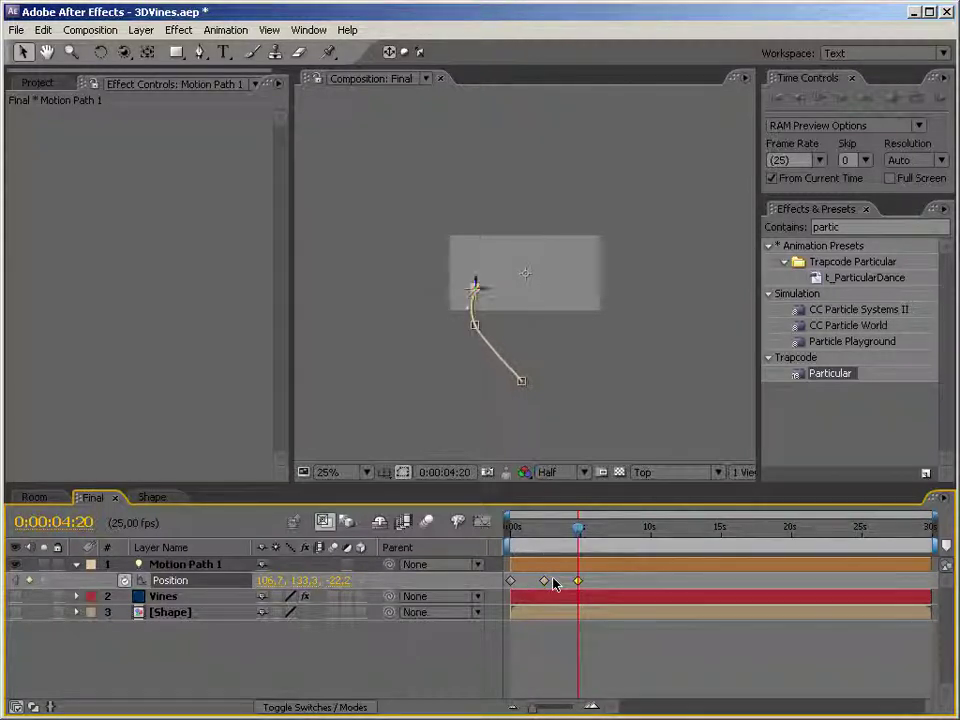
key("shift+Right")
key("shift+Right")
key("shift+Right")
key("shift+Right")
key("shift+Right")
key("shift+Right")
key("shift+Right")
key("shift+Right")
key("shift+Right")
key("shift+Right")
key("shift+Right")
key("shift+Right")
key("shift+Right")
key("shift+Right")
key("shift+Right")
key("shift+Right")
key("shift+Right")
key("shift+Right")
key("shift+Right")
key("shift+Right")
key("shift+Right")
key("shift+Right")
key("shift+Right")
key("shift+Right")
key("shift+Up")
key("shift+Up")
key("shift+Up")
key("shift+Up")
key("shift+Up")
key("shift+Up")
key("shift+Up")
key("shift+Up")
key("shift+Up")
key("shift+Up")
key("shift+Up")
key("shift+Up")
key("shift+Up")
key("shift+Up")
key("shift+Up")
key("shift+Up")
key("shift+Up")
key("shift+Up")
key("shift+Up")
key("shift+Up")
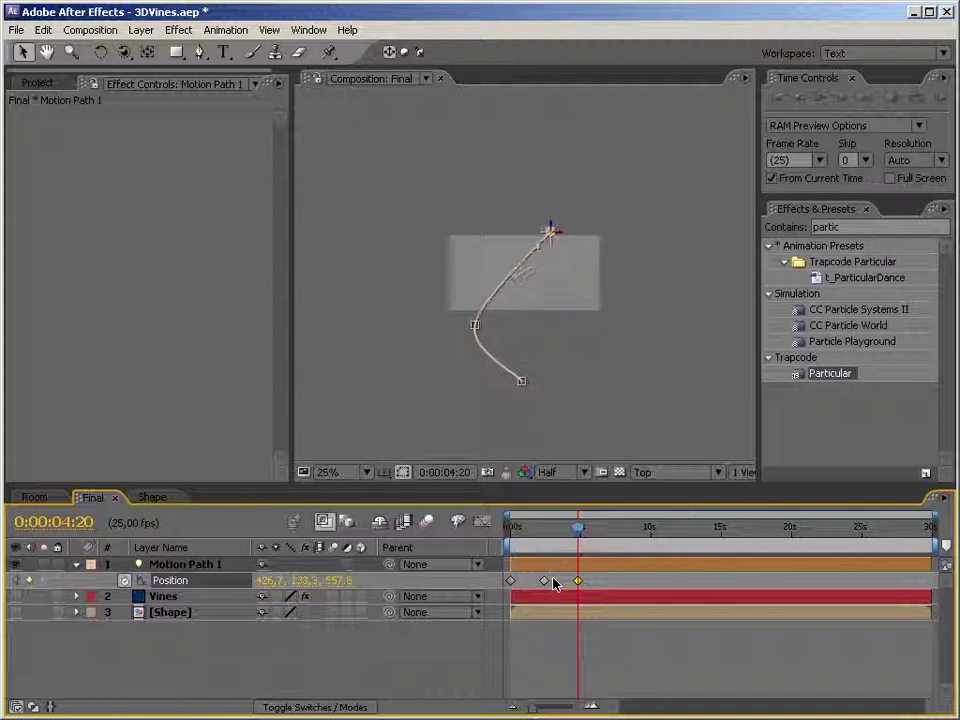
key("shift+Right")
key("shift+Right")
key("shift+Right")
key("shift+Right")
key("shift+Right")
key("shift+Right")
key("shift+Right")
key("shift+Right")
At 0:00:06:10, move the Motion Path 1 light to position 226.7, 133.3, 497.8 for a fourth keyframe
key("shift+Page_Down")
key("shift+Page_Down")
key("shift+Page_Down")
key("shift+Page_Down")
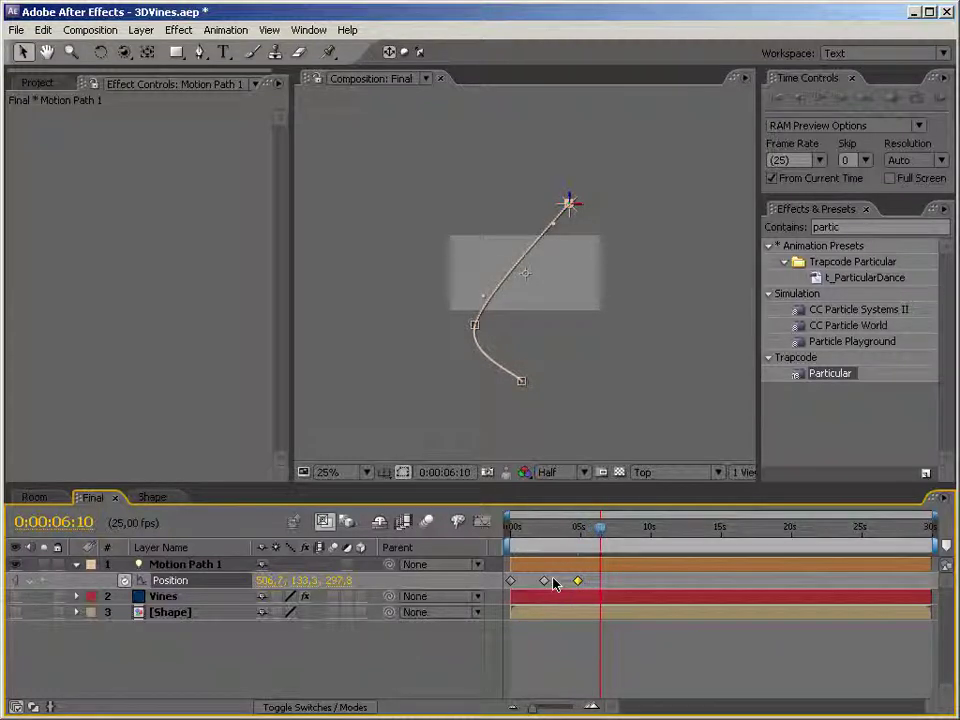
key("shift+Up")
key("shift+Up")
key("shift+Up")
key("shift+Up")
key("shift+Up")
key("shift+Up")
key("shift+Up")
key("shift+Up")
key("shift+Up")
key("shift+Up")
key("shift+Up")
key("shift+Up")
key("shift+Up")
key("shift+Up")
key("shift+Up")
key("shift+Up")
key("shift+Up")
key("shift+Up")
key("shift+Up")
key("shift+Up")
key("shift+Left")
key("shift+Left")
key("shift+Left")
key("shift+Left")
key("shift+Left")
key("shift+Left")
key("shift+Left")
key("shift+Left")
key("shift+Left")
key("shift+Left")
key("shift+Left")
key("shift+Left")
key("shift+Left")
key("shift+Left")
key("shift+Left")
key("shift+Left")
key("shift+Left")
key("shift+Left")
key("shift+Left")
key("shift+Left")
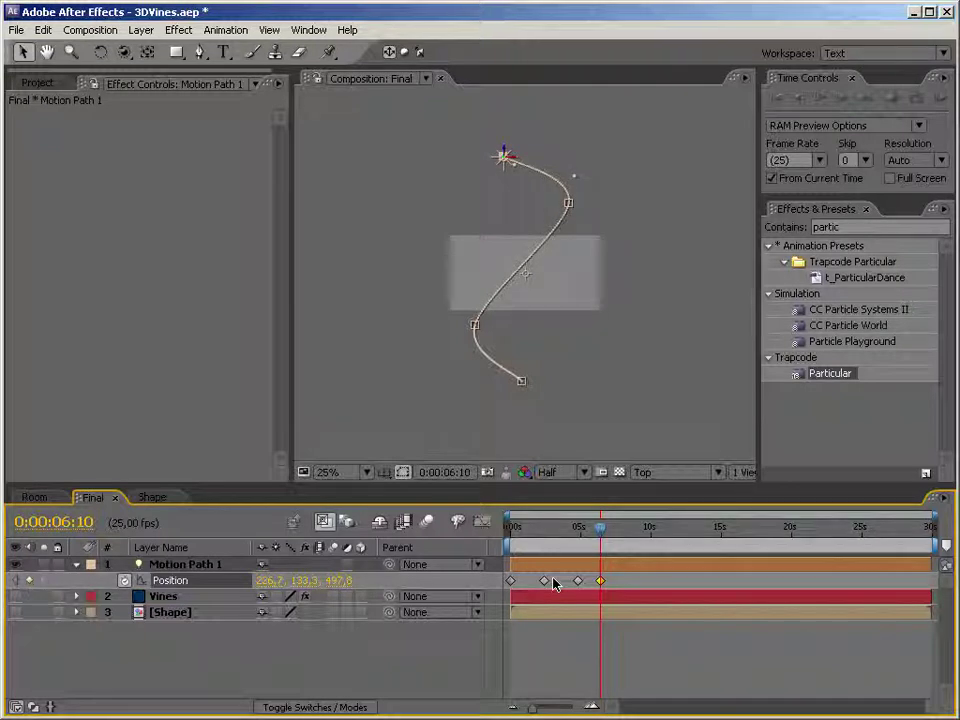
At 0:00:07:05, move the Motion Path 1 light to position 346.7, 133.3, 737.8 for a fifth keyframe
key("shift+Page_Down")
key("shift+Page_Down")
key("shift+Up")
key("shift+Up")
key("shift+Up")
key("shift+Up")
key("shift+Right")
key("shift+Right")
key("shift+Up")
key("shift+Up")
key("shift+Right")
key("shift+Up")
key("shift+Up")
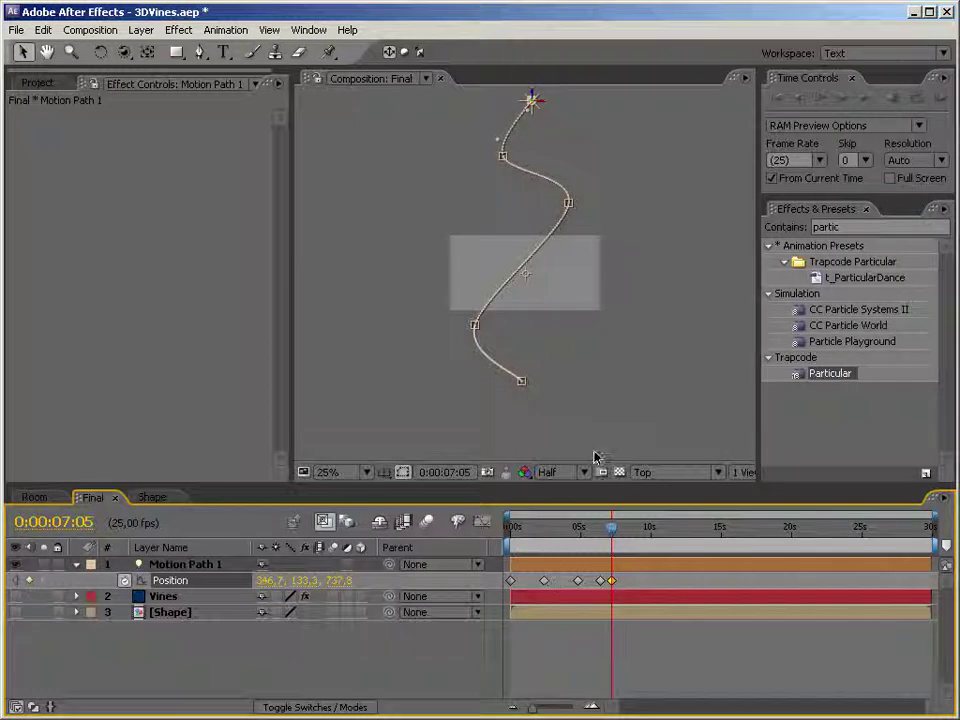
In the Top view, lengthen the fourth keyframe's incoming tangent to round the curve between the third and fourth keyframes
left_click(501, 152)
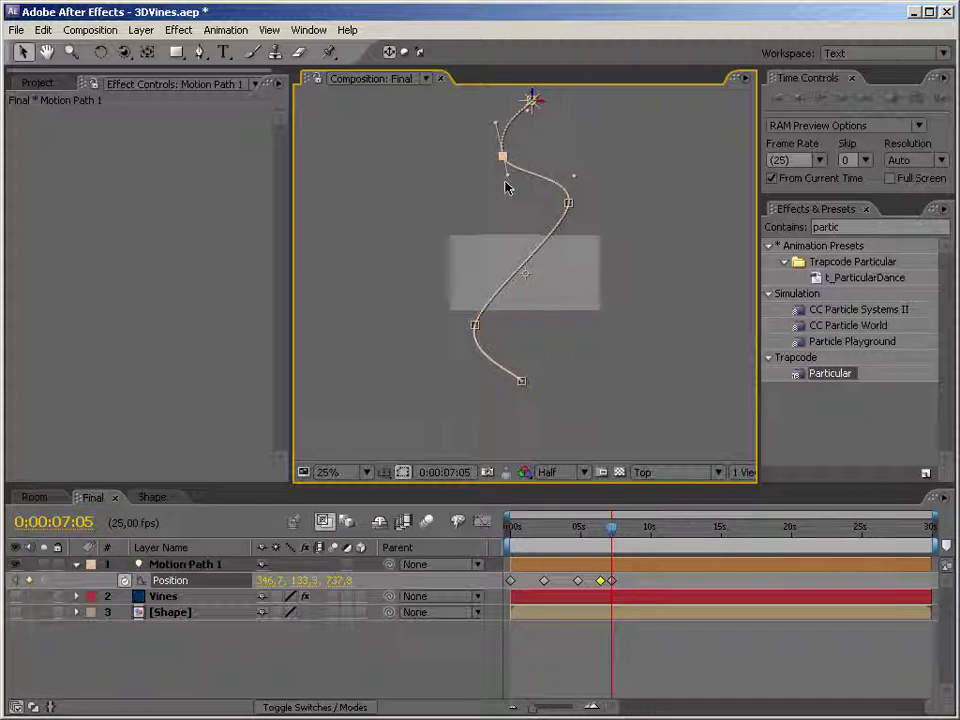
left_click_drag(509, 178, 510, 196)
left_click(569, 203)
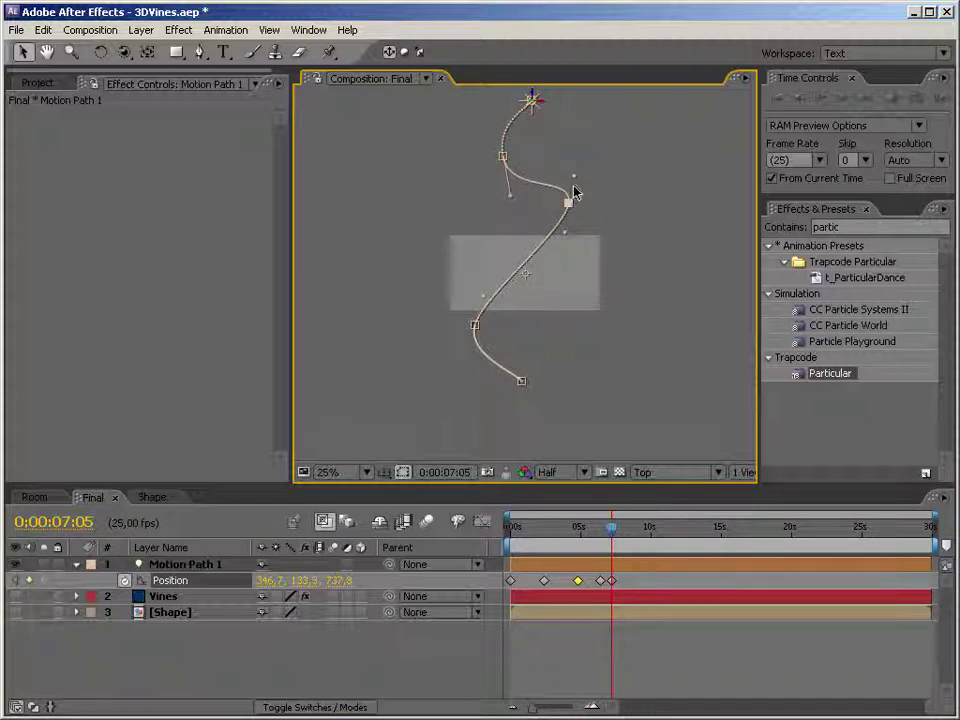
left_click(473, 327)
left_click(643, 220)
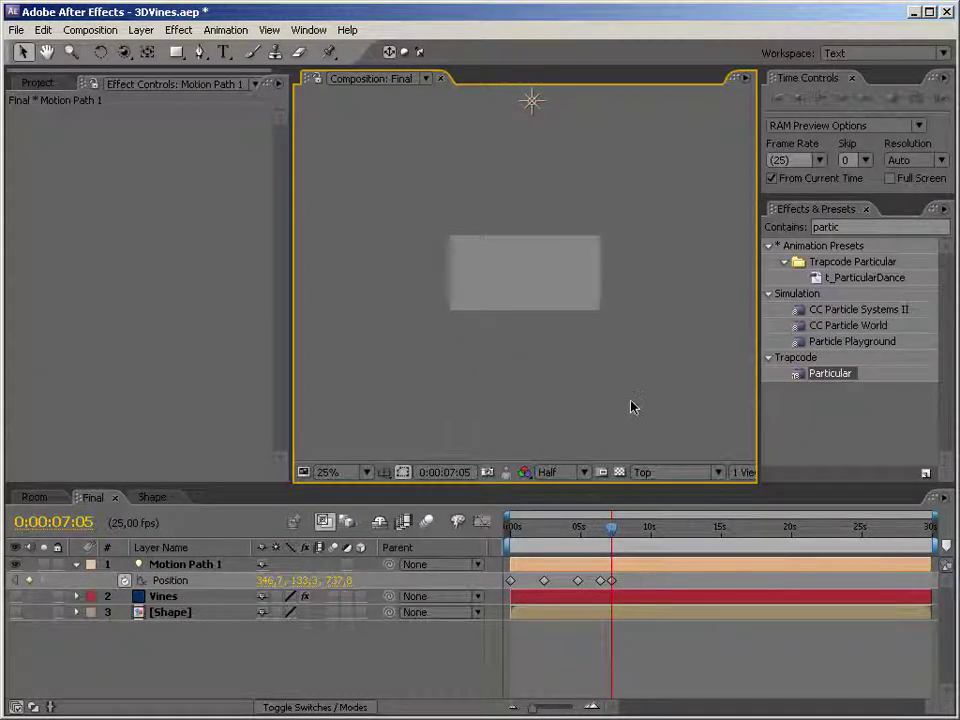
In the Left view, lower the first Motion Path 1 keyframe to about Y 325 and lower the third keyframe below the frame's edge
left_click(205, 582)
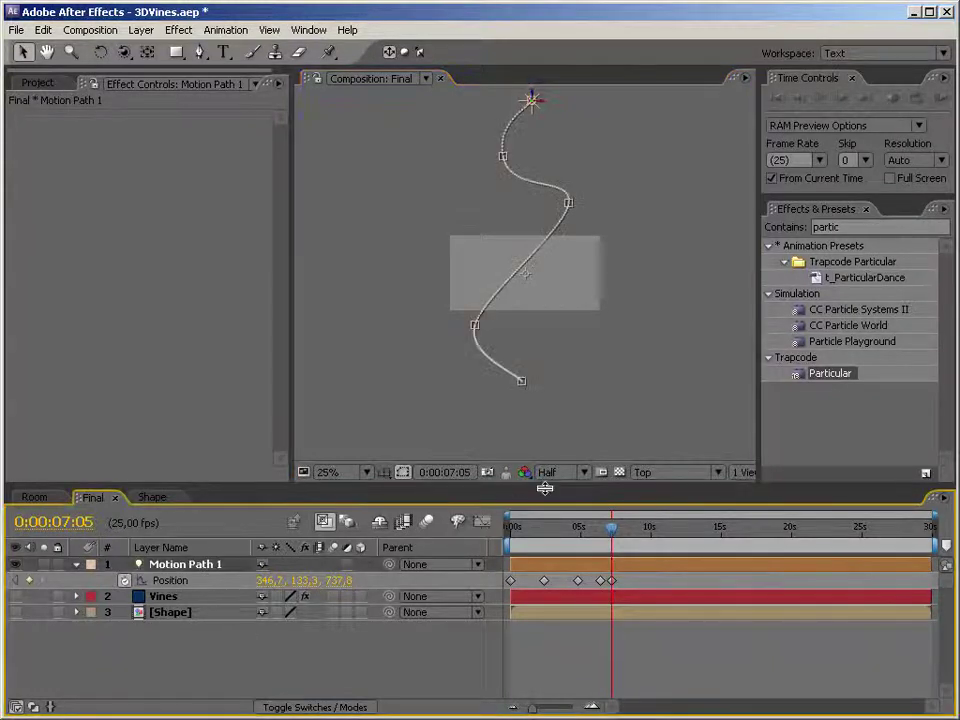
left_click(640, 472)
left_click(700, 533)
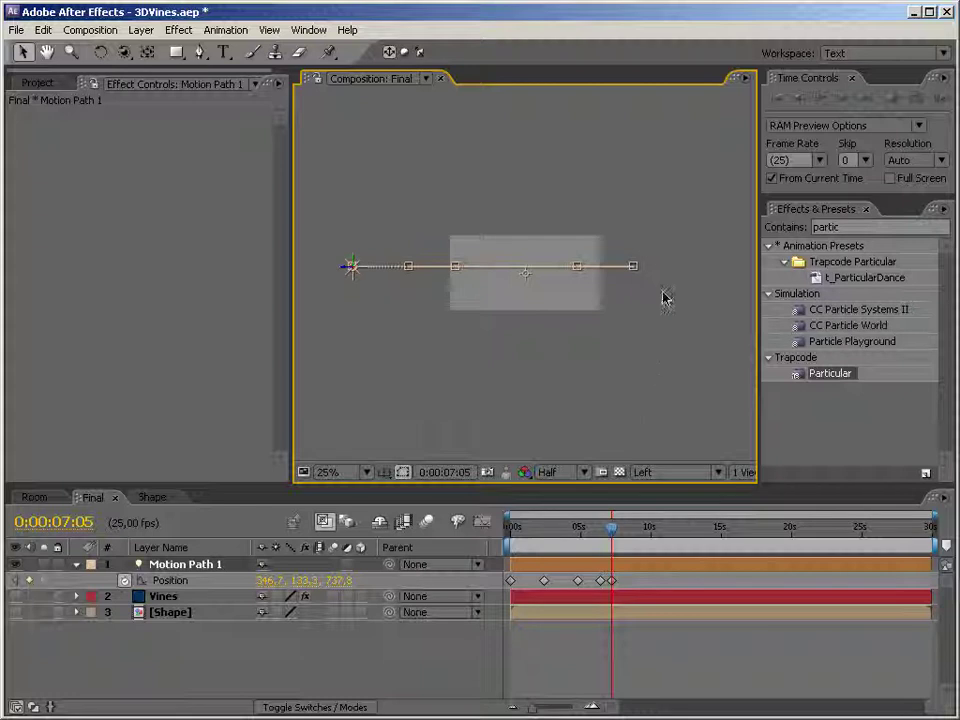
left_click(633, 268)
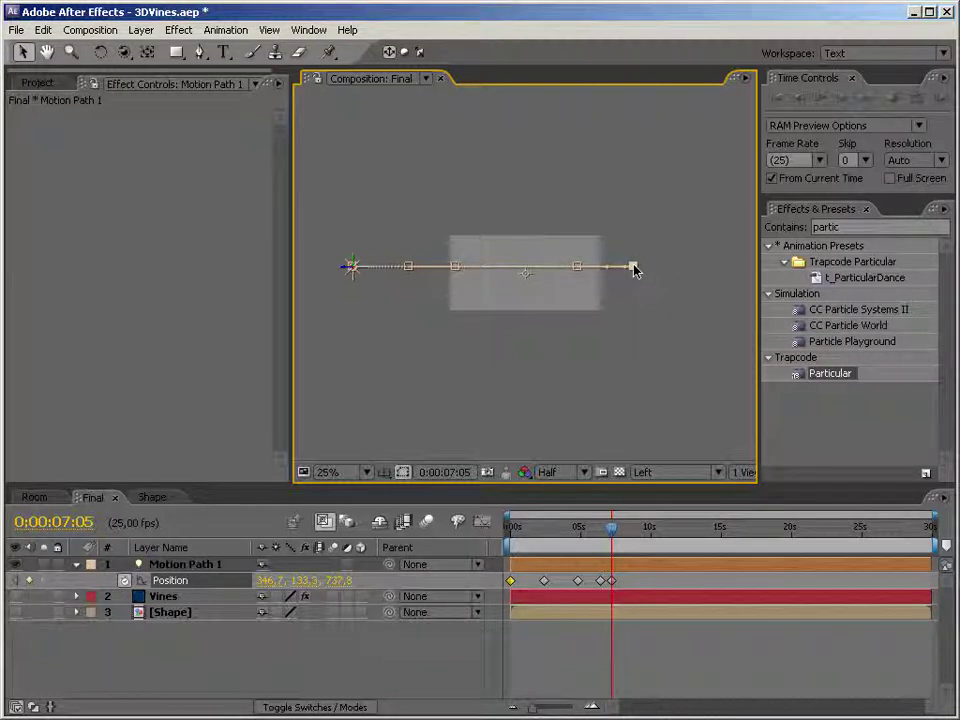
left_click_drag(633, 268, 633, 314)
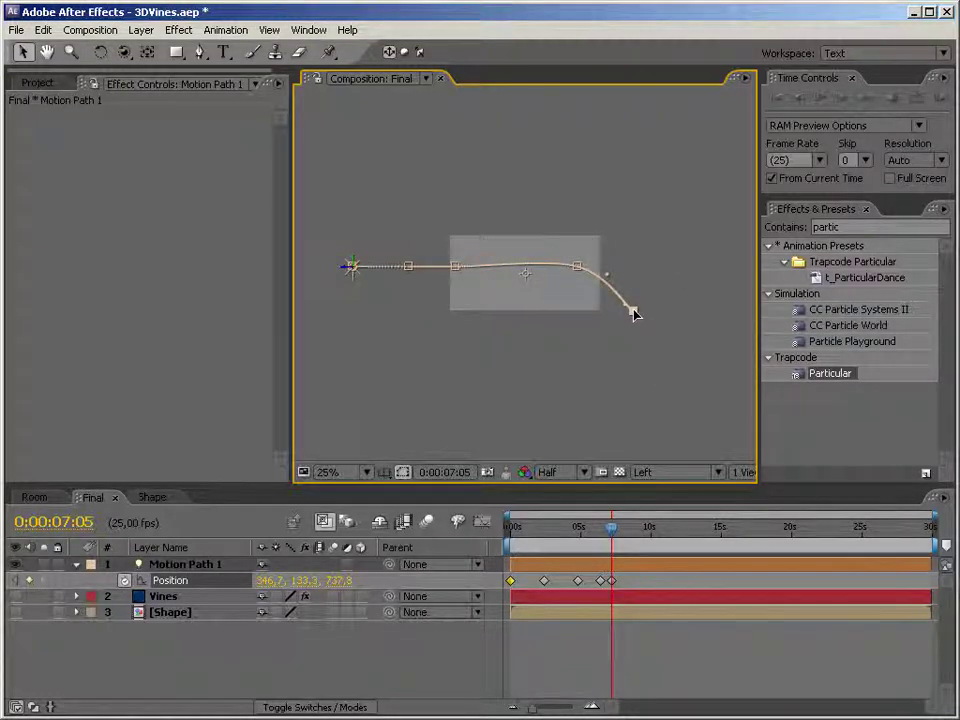
left_click_drag(455, 268, 454, 316)
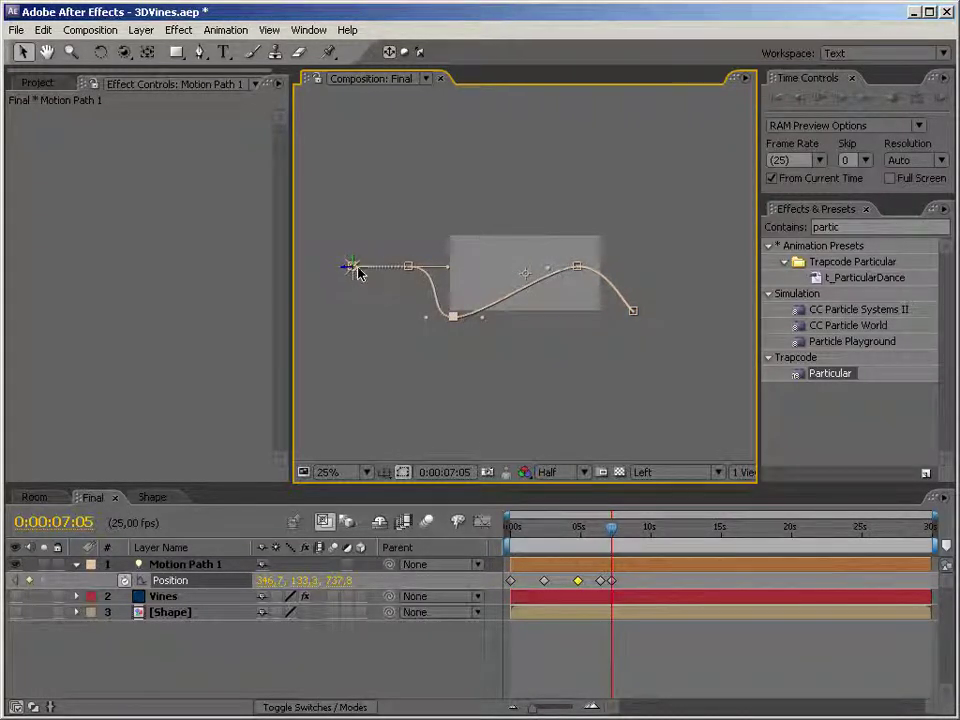
Raise the light's last keyframe at 0:00:07:05 to position 346.7, -146.7, 657.8
left_click(612, 581)
key("shift+Up")
key("shift+Up")
key("shift+Up")
key("shift+Up")
key("shift+Up")
key("shift+Up")
key("shift+Up")
key("shift+Up")
key("shift+Up")
key("shift+Up")
key("shift+Up")
key("shift+Up")
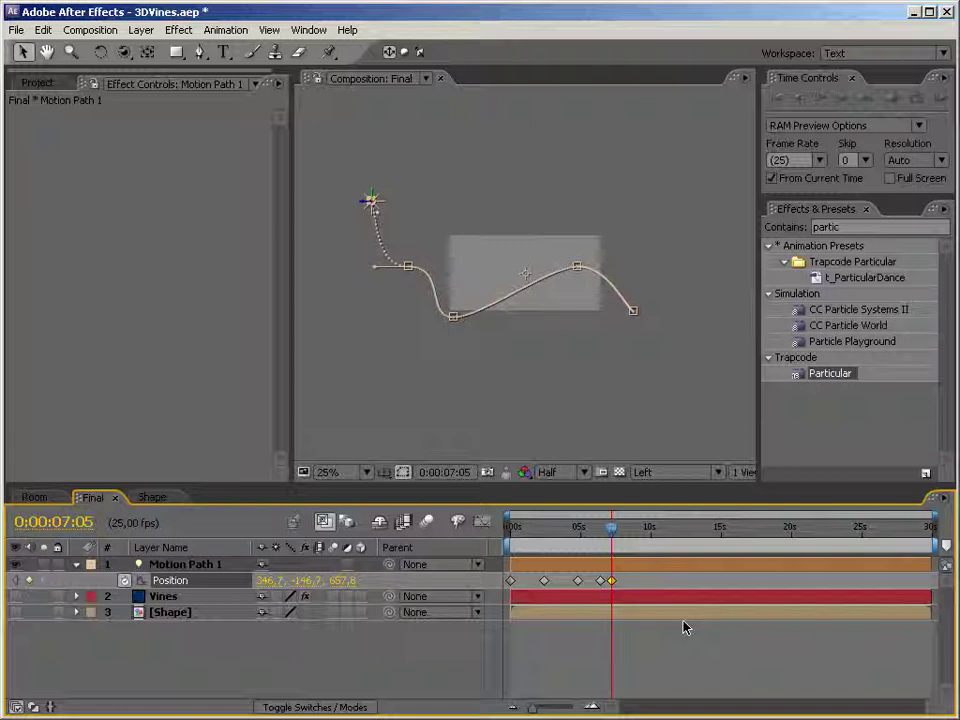
Smooth the path by angling the fourth keyframe's tangent along the curve and lengthening the third keyframe's tangent toward the second
left_click(408, 266)
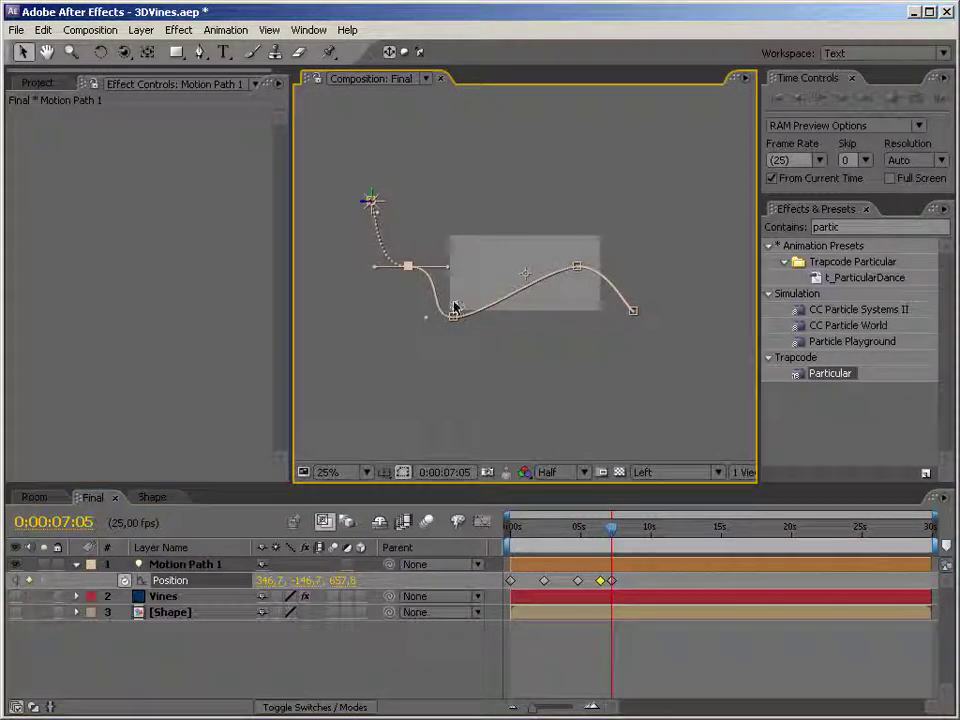
left_click_drag(448, 267, 424, 303)
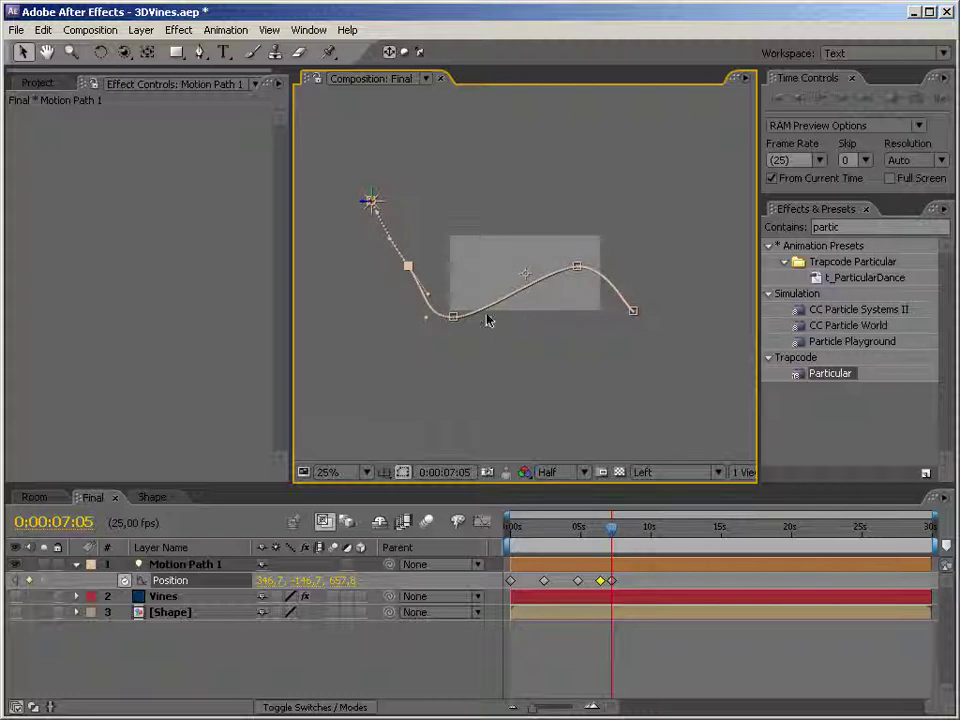
left_click_drag(508, 323, 523, 323)
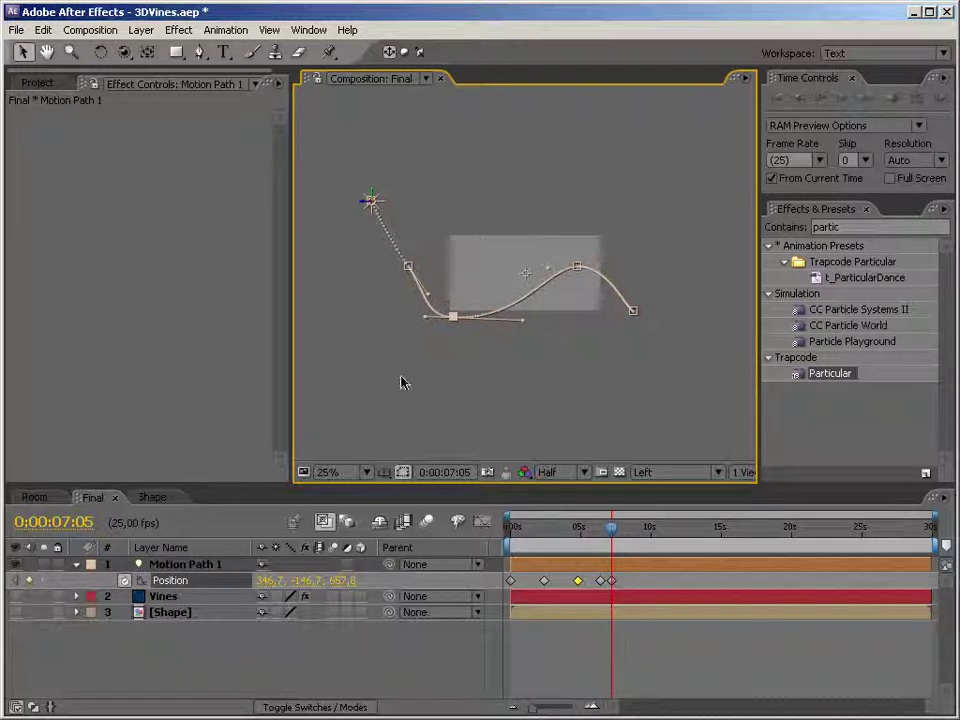
Try roving all the light's Position keyframes across time and scrub through the resulting motion
left_click_drag(627, 582, 508, 579)
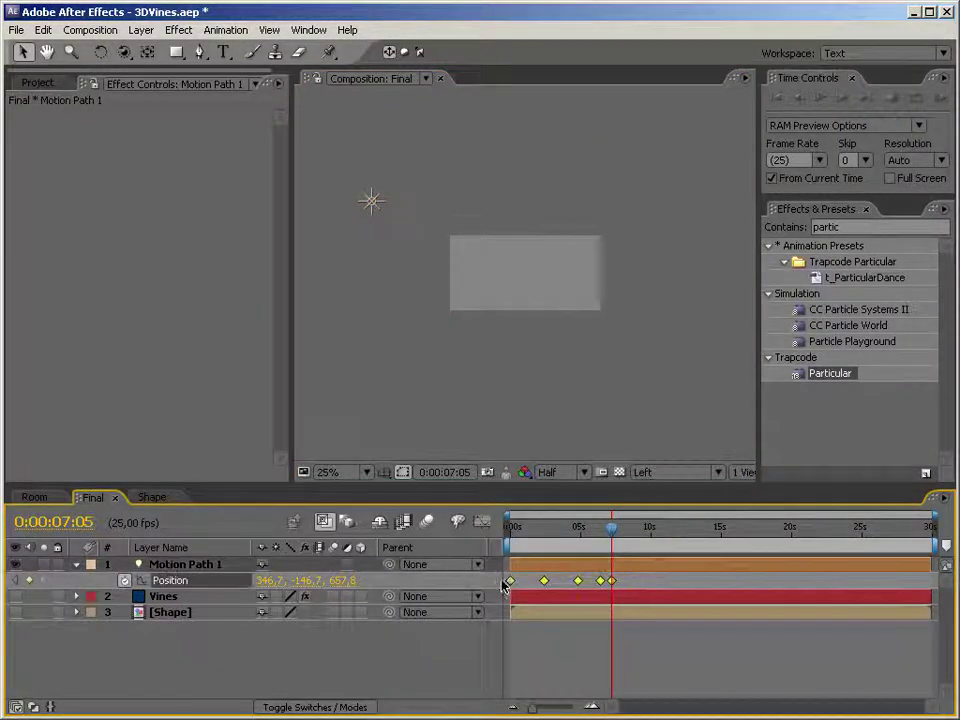
right_click(544, 582)
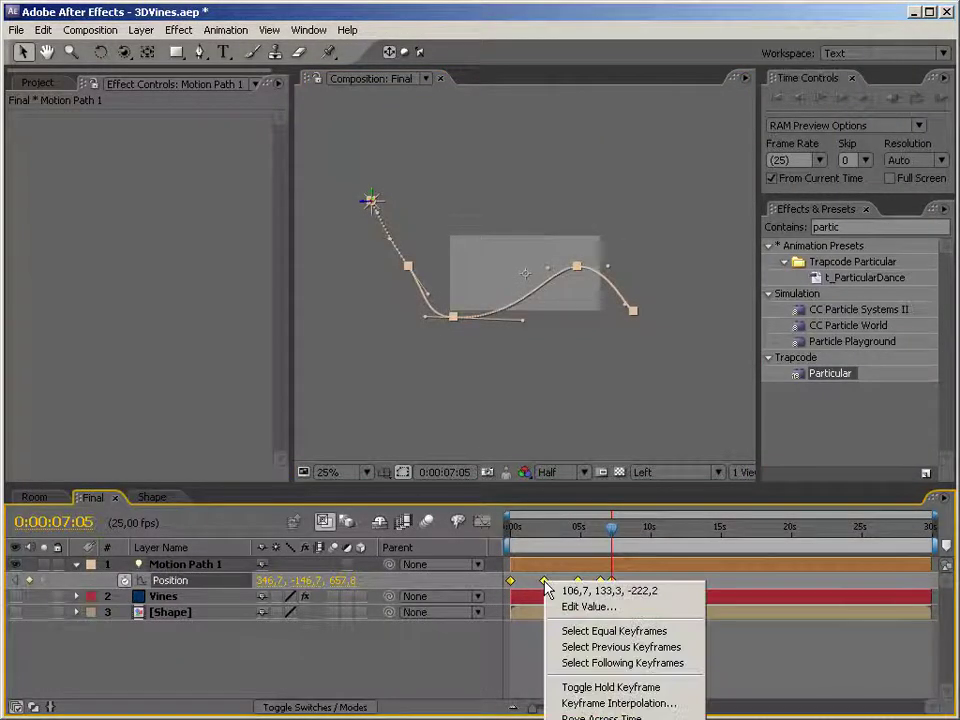
left_click(605, 716)
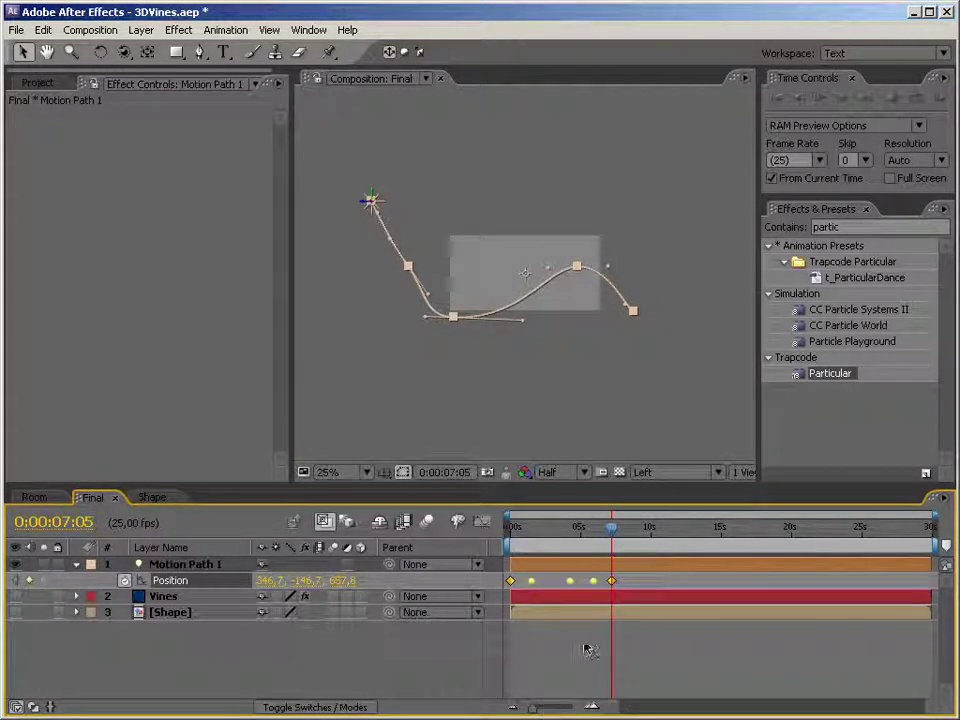
left_click_drag(611, 527, 530, 532)
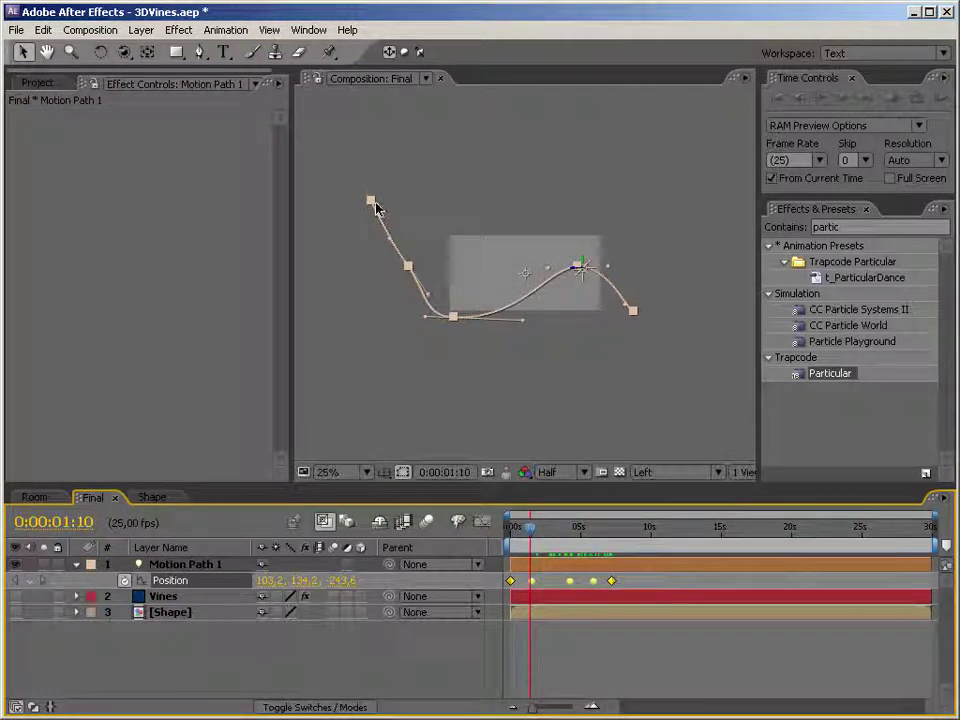
left_click(612, 581)
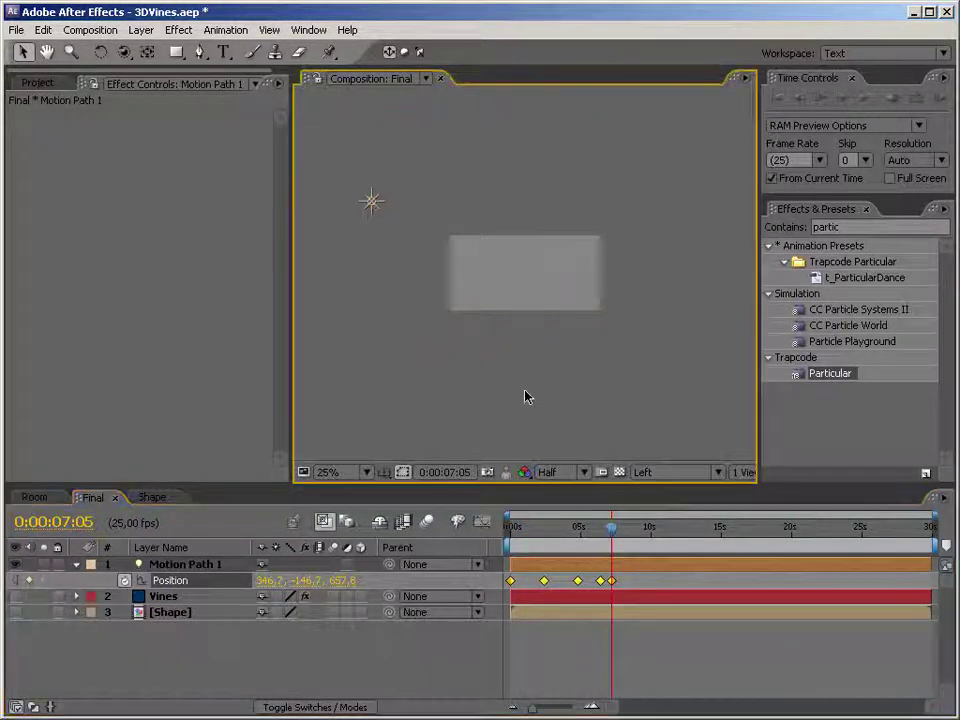
Zoom the composition to 50% and set all of Motion Path 1's Position keyframes to Rove Across Time
left_click(527, 397)
scroll(527, 397, "up", 2)
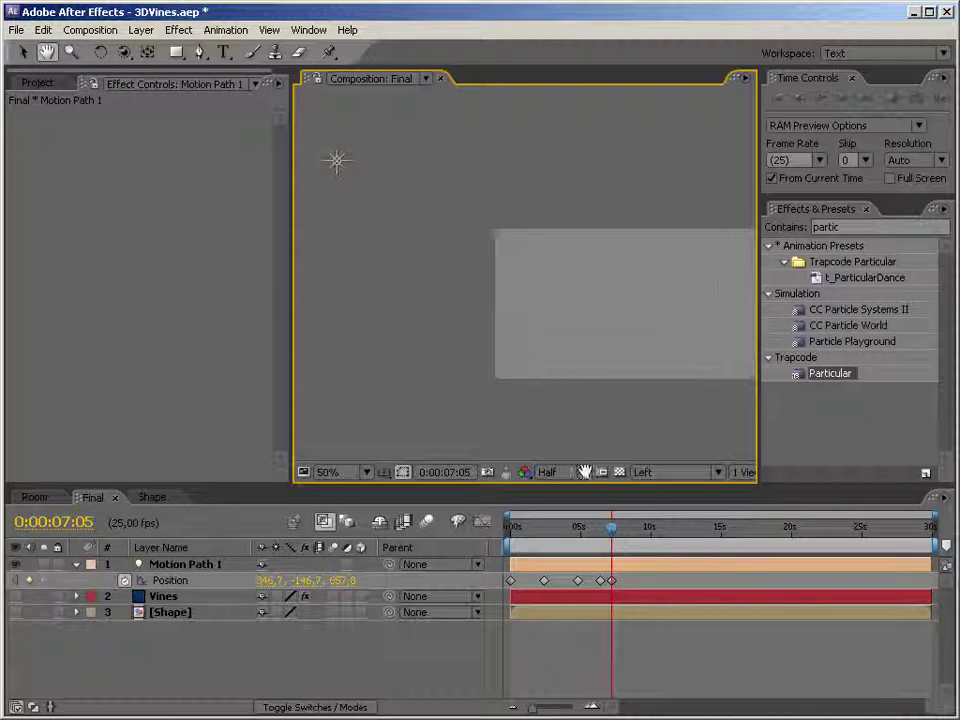
left_click_drag(634, 596, 505, 574)
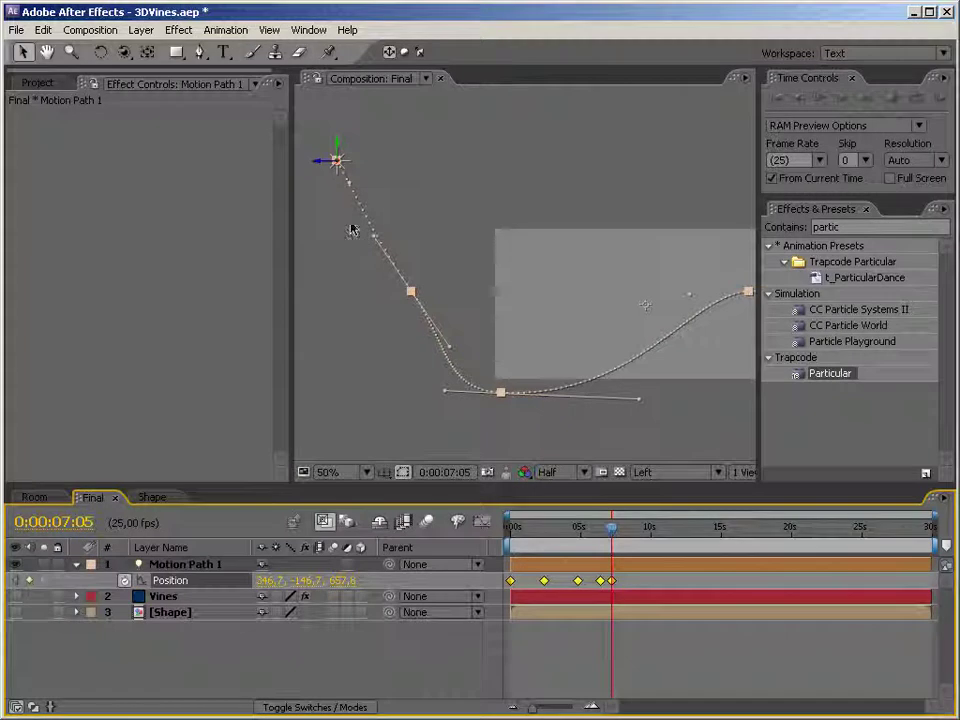
right_click(605, 581)
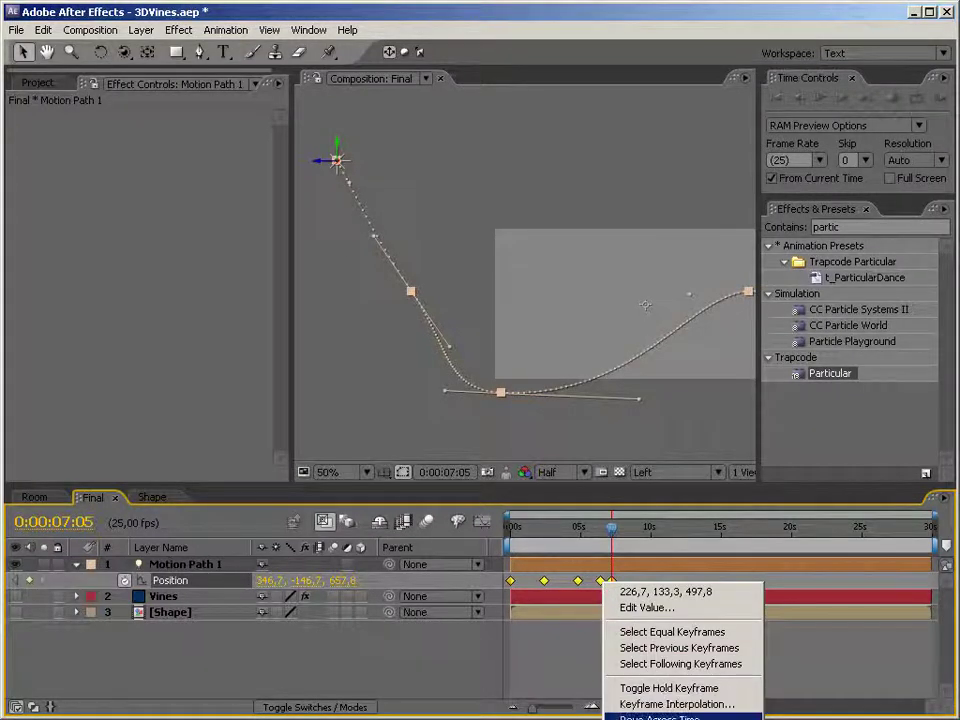
left_click(680, 716)
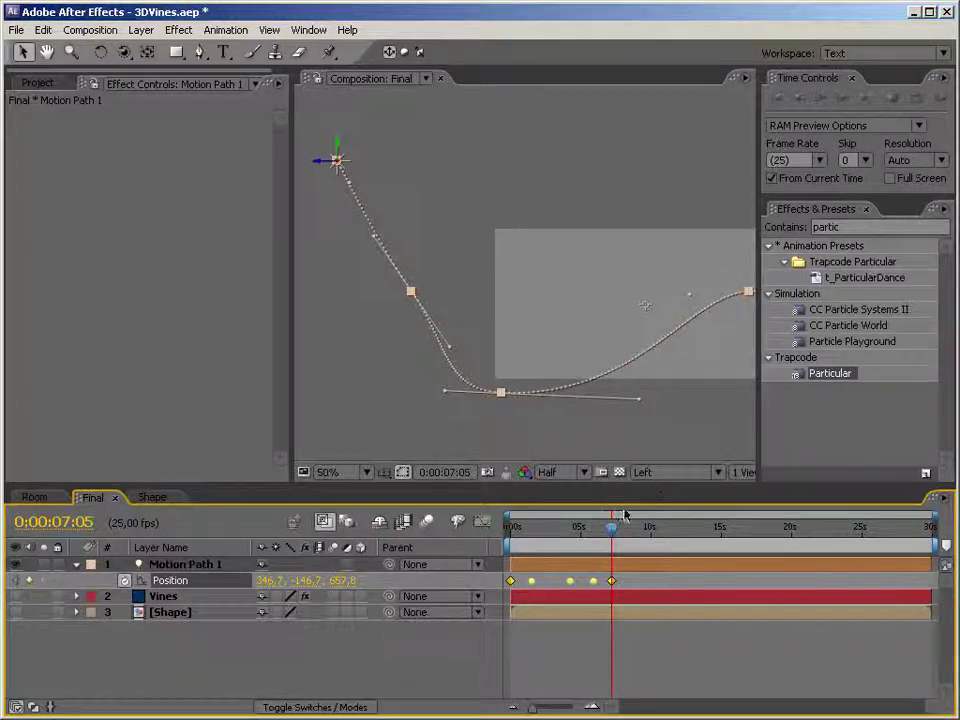
Extend the light's animation by moving its last Position keyframe to about 10 seconds, and scrub through the motion
left_click_drag(611, 527, 502, 538)
left_click_drag(611, 581, 651, 584)
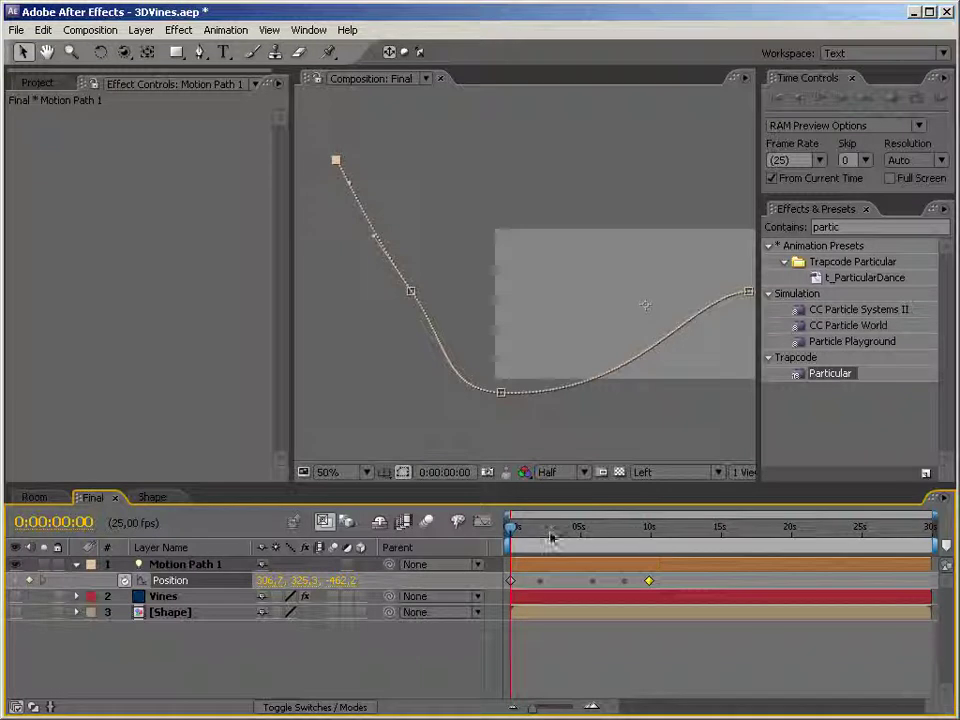
mouse_move(517, 538)
left_mouse_down()
mouse_move(626, 534)
mouse_move(508, 532)
left_mouse_up()
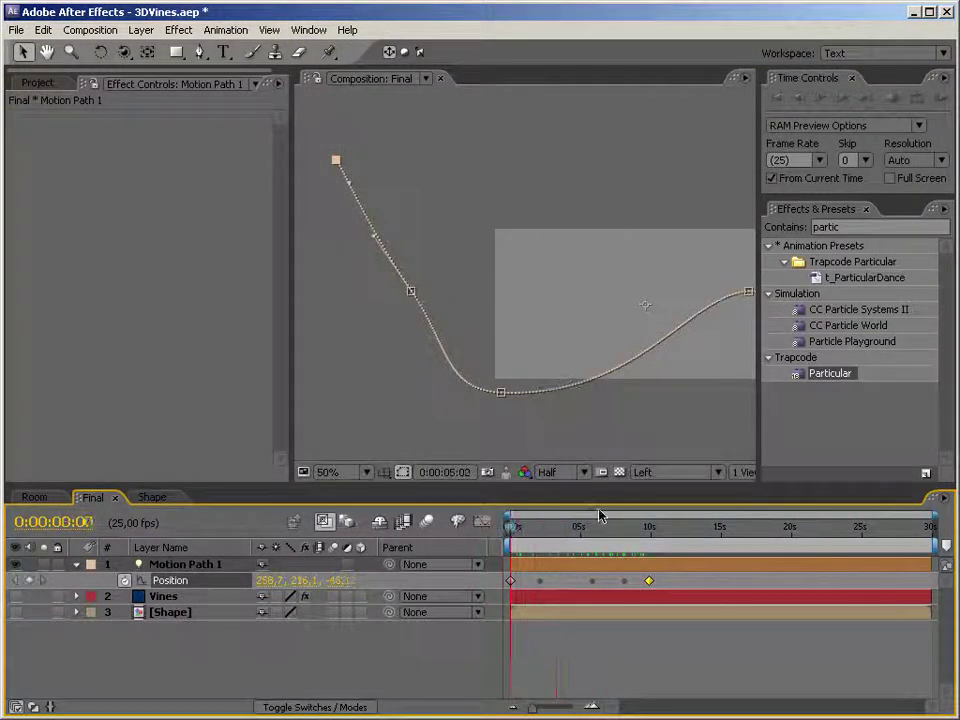
Switch to the Active Camera view, centre the frame and scrub the timeline to review the light's path
left_click(664, 472)
left_click(665, 490)
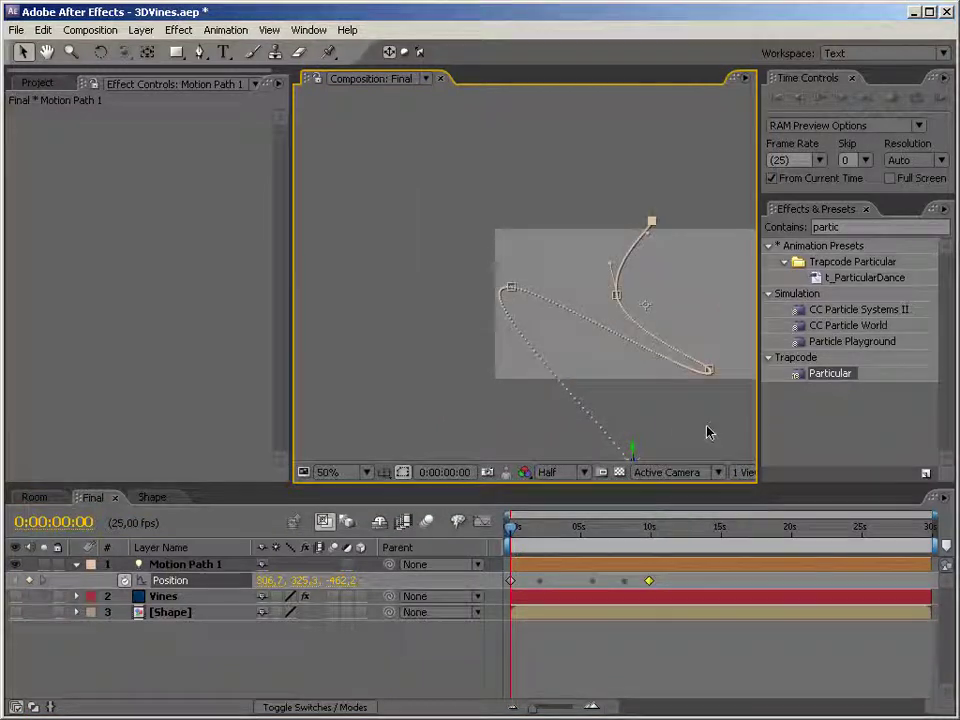
key("h")
left_click_drag(707, 421, 566, 366)
key("v")
mouse_move(513, 528)
left_mouse_down()
mouse_move(656, 524)
mouse_move(499, 517)
left_mouse_up()
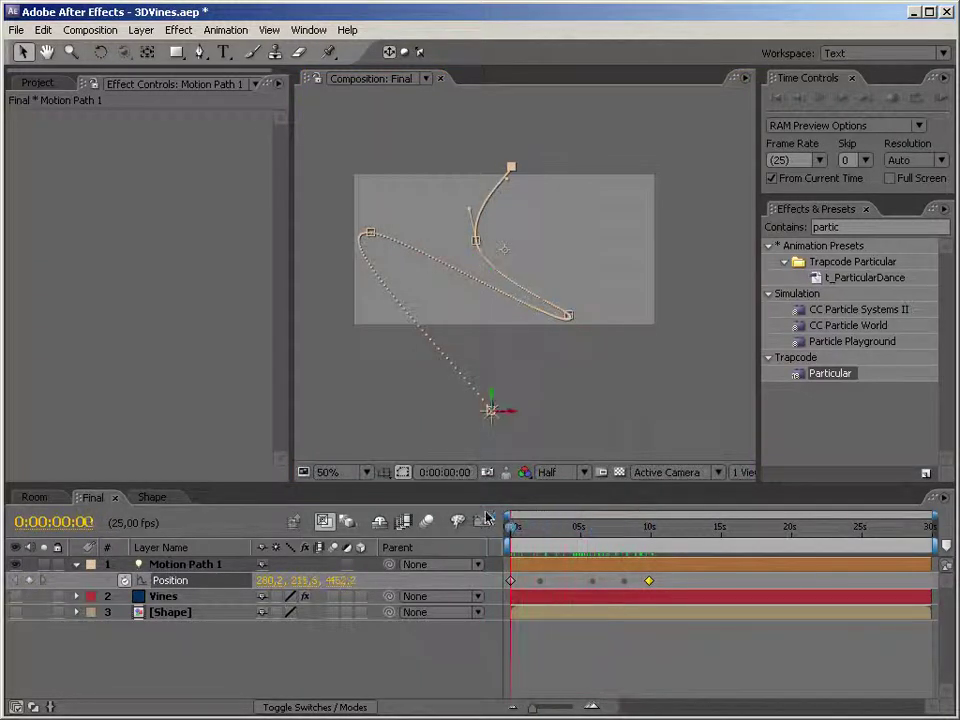
Show the Vines layer, hide the Motion Path 1 light and collapse its properties, keeping Vines selected
left_click(185, 598)
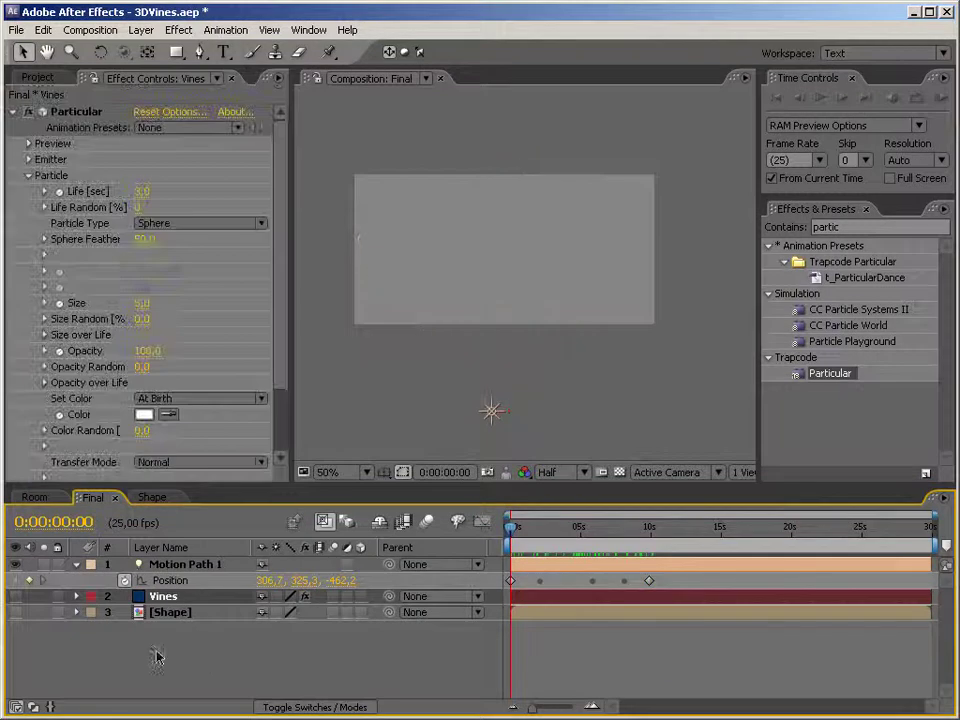
left_click(15, 596)
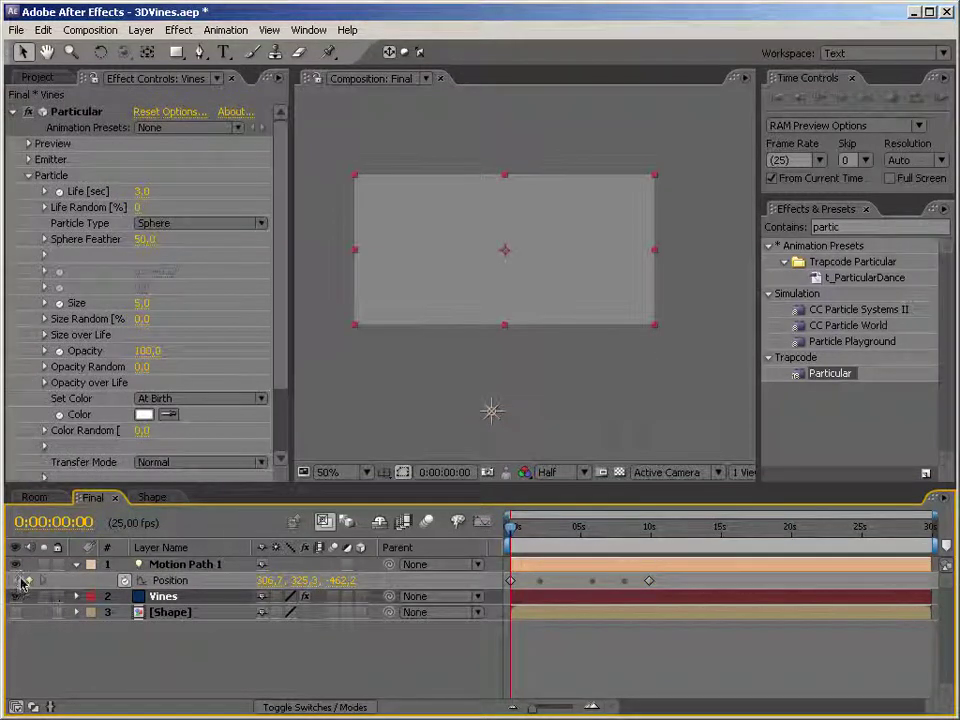
left_click(16, 565)
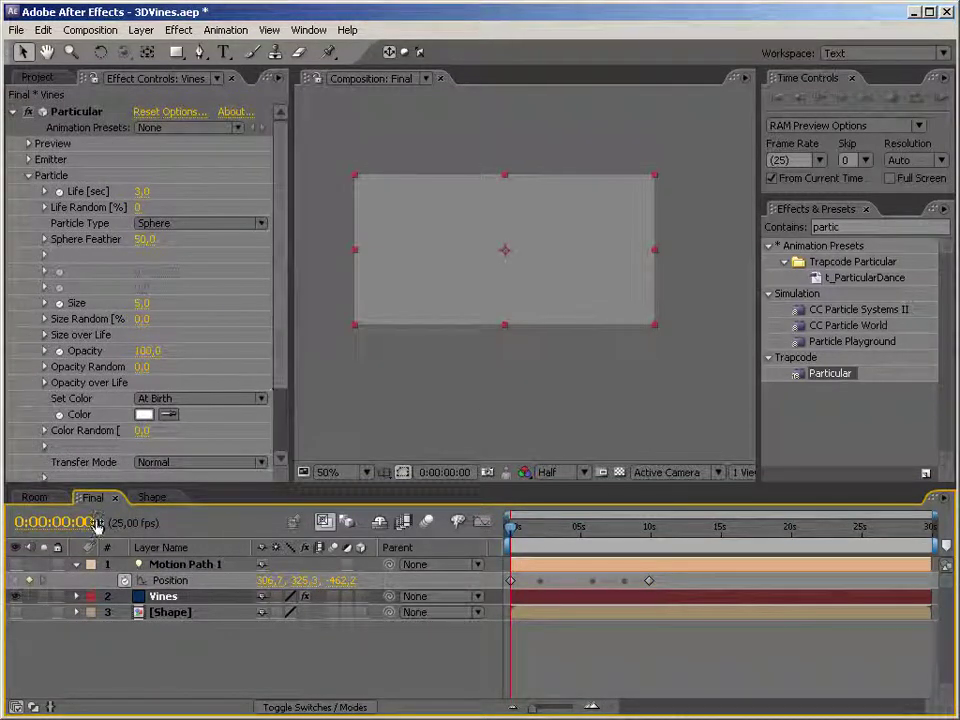
left_click(76, 564)
scroll(283, 333, "down", 3)
scroll(284, 334, "up", 3)
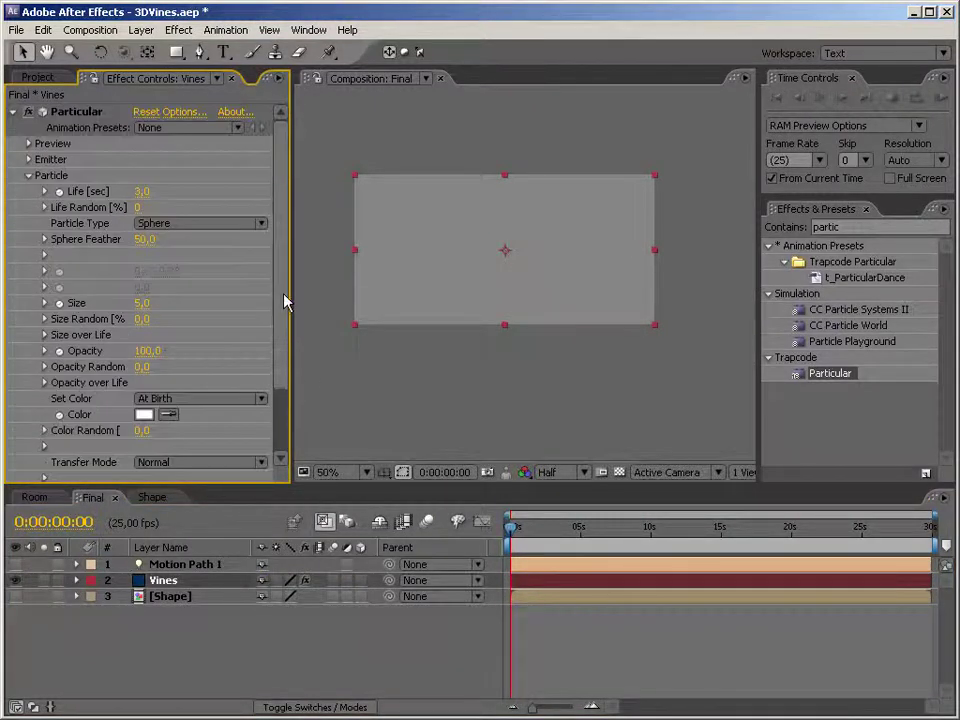
In Particular's Emitter settings, set Velocity, Velocity Random and Velocity from Motion to 0, and widen the effect controls area
left_click(30, 175)
left_click(29, 160)
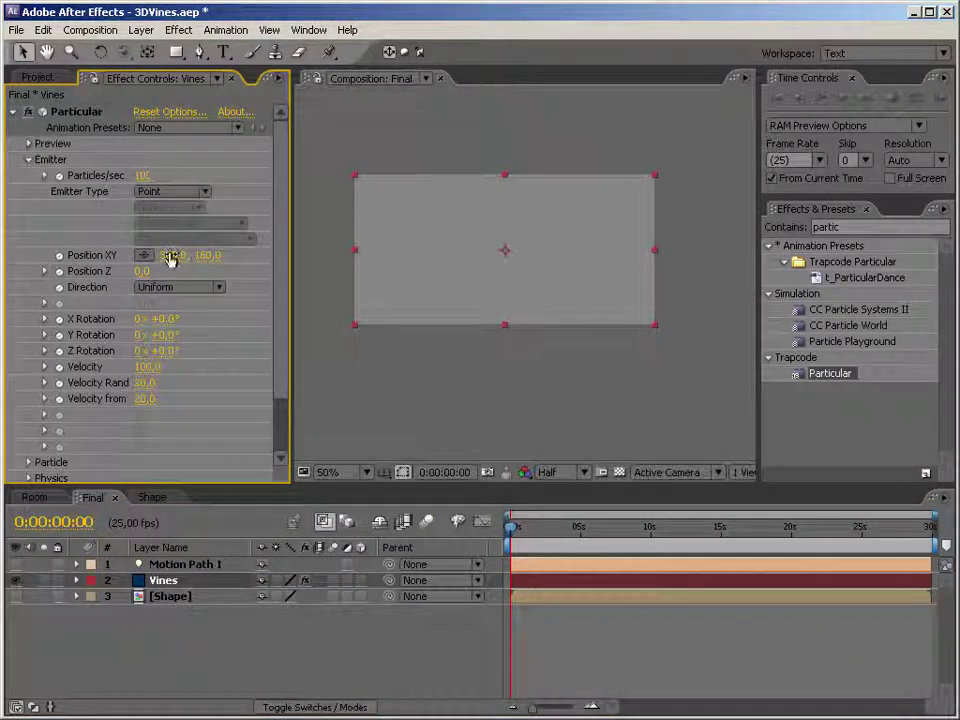
left_click(146, 367)
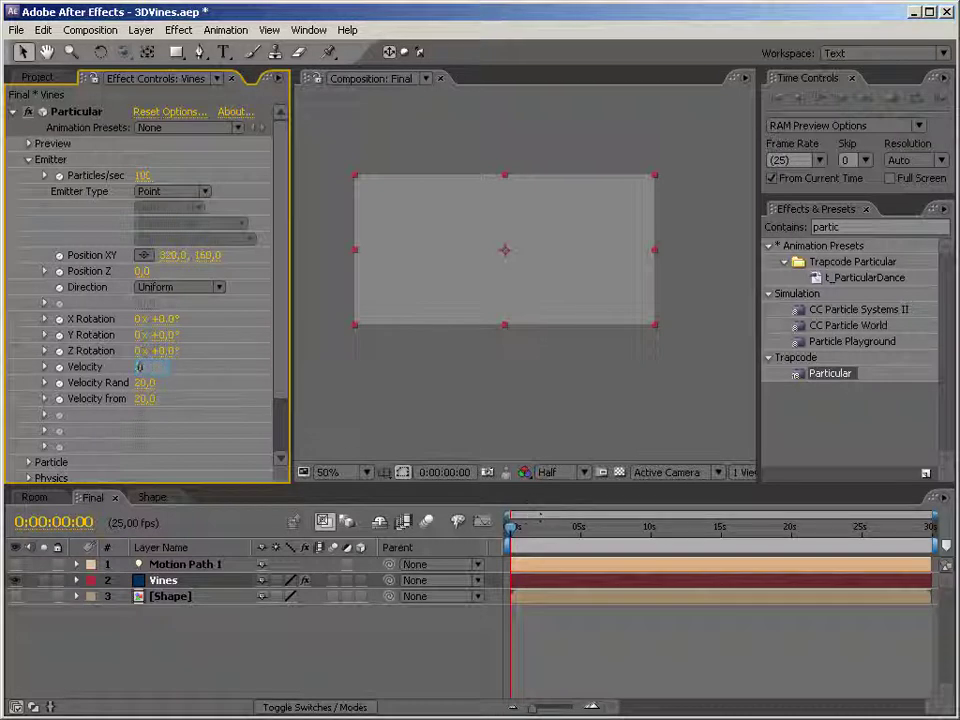
type("0")
key("Return")
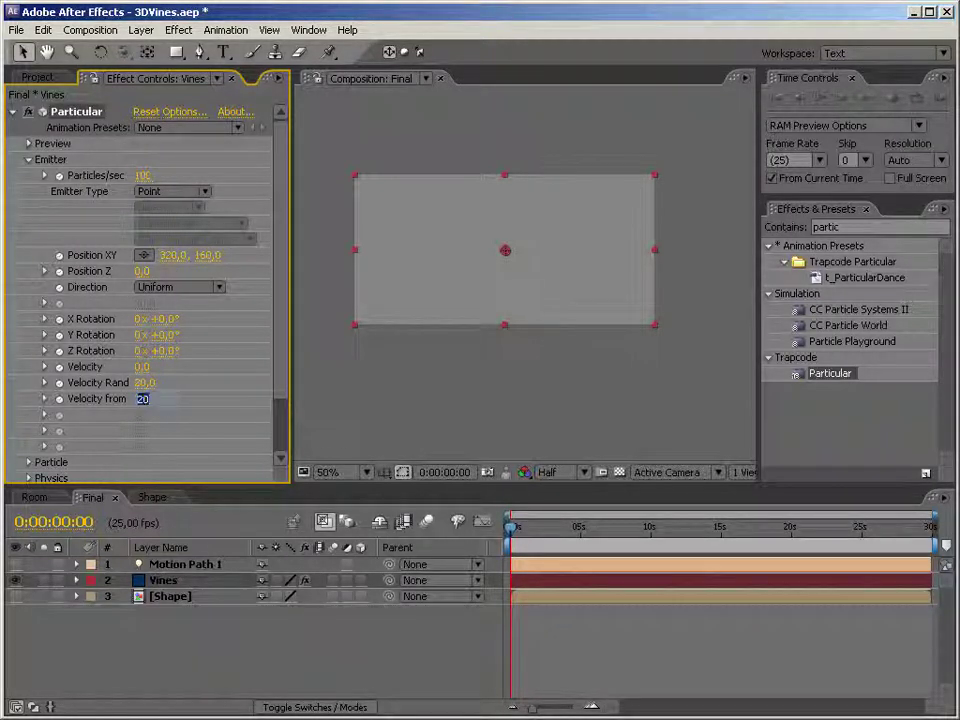
type("0")
key("Return")
left_click(145, 383)
key("Return")
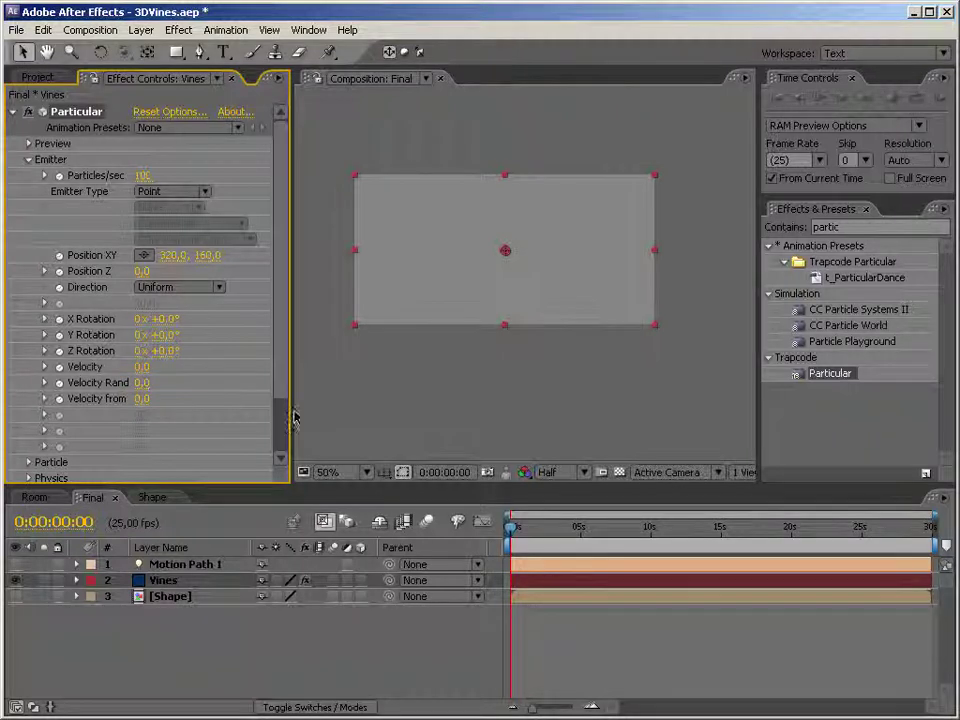
left_click_drag(290, 408, 344, 418)
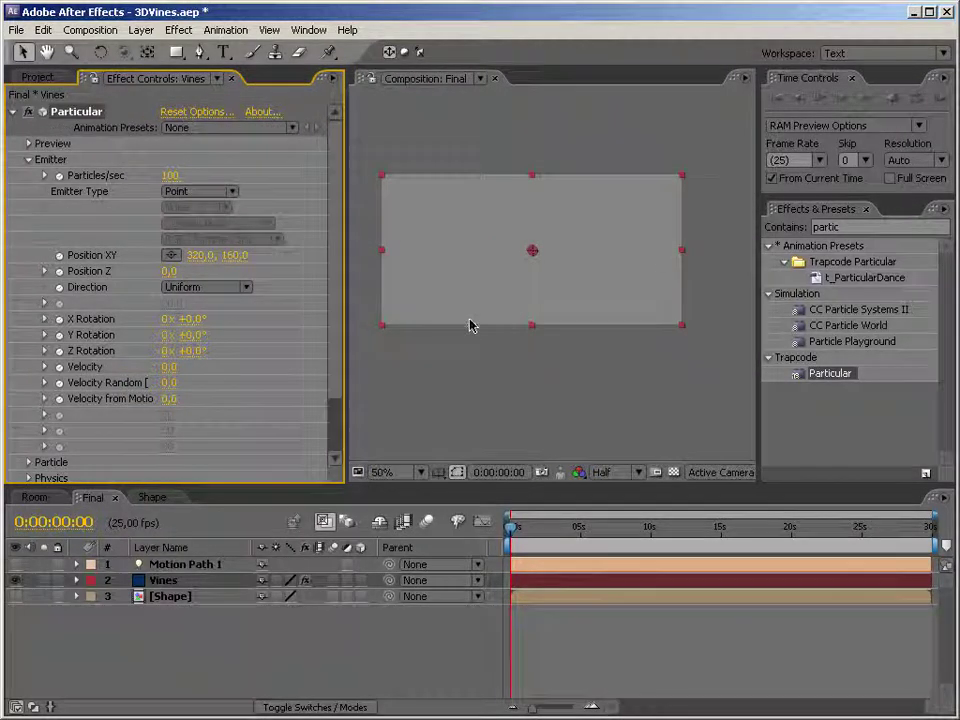
Centre the frame in the composition view and scrub the timeline to about 8.5 seconds to check the Vines particles
key("h")
scroll(197, 459, "down", 3)
left_click_drag(690, 527, 616, 527)
key("v")
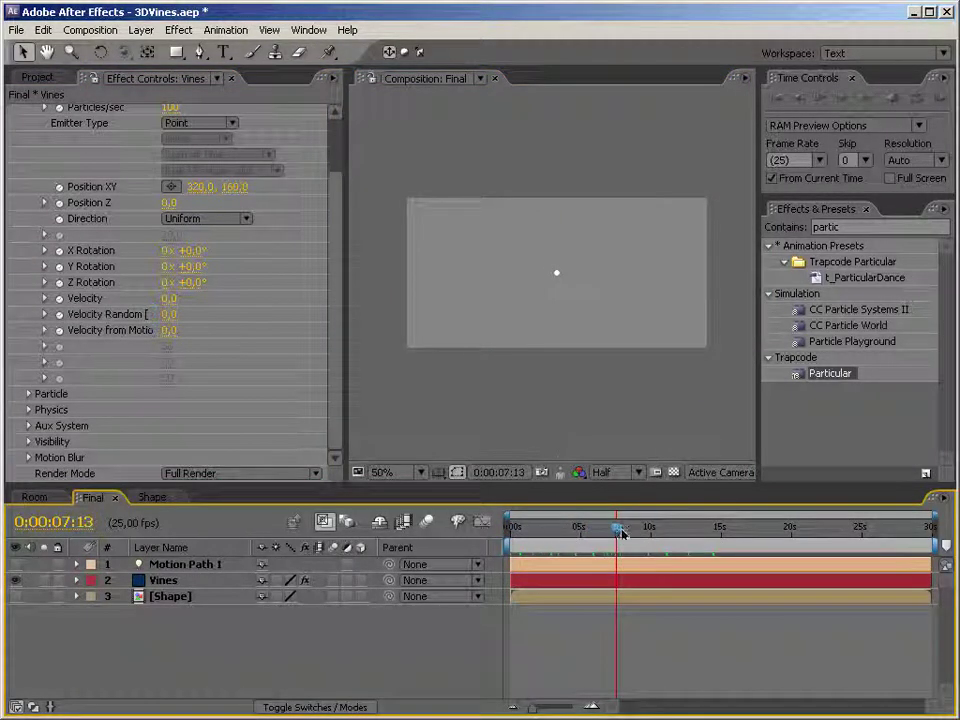
key("Home")
mouse_move(643, 527)
left_mouse_down()
mouse_move(631, 541)
mouse_move(630, 530)
left_mouse_up()
In Particular's Air physics settings, set Motion Path to 1 and scrub the timeline to check the trail
left_click(77, 430)
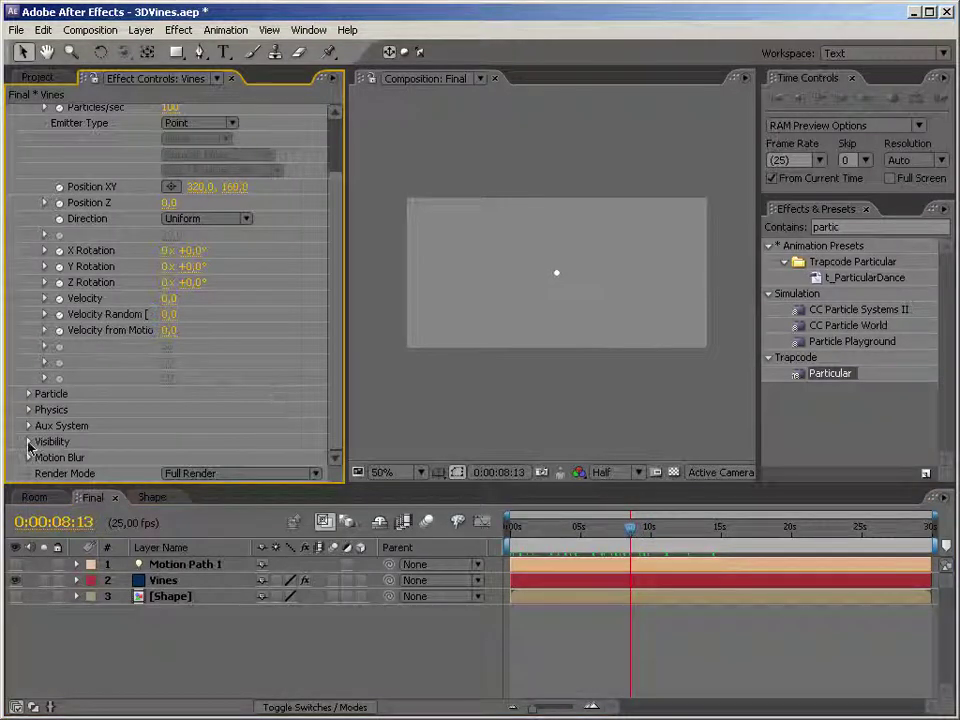
left_click(28, 410)
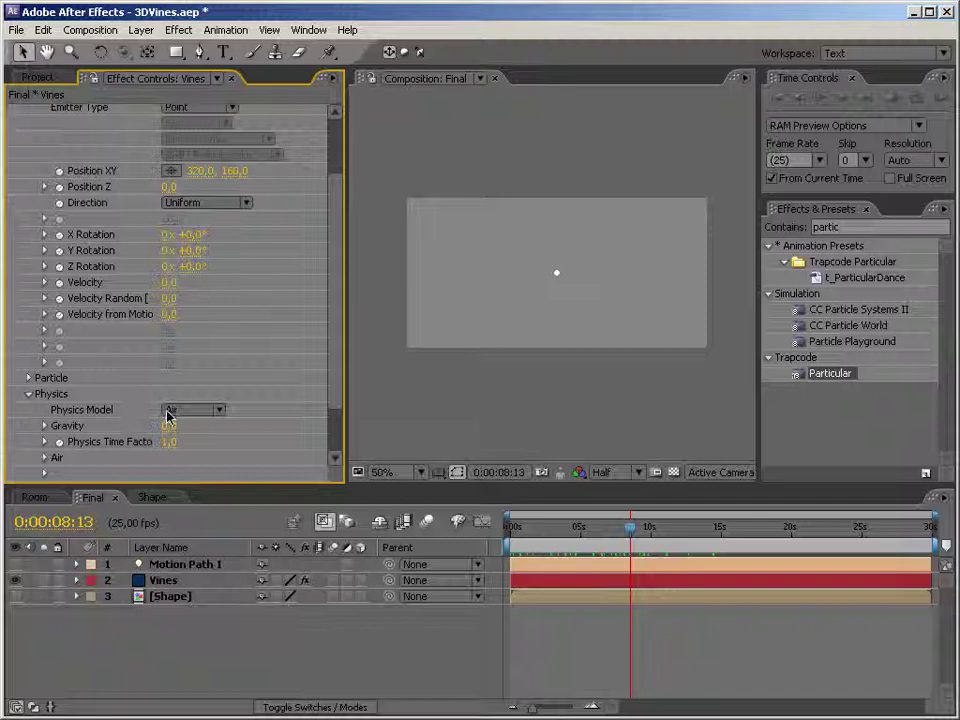
left_click(44, 458)
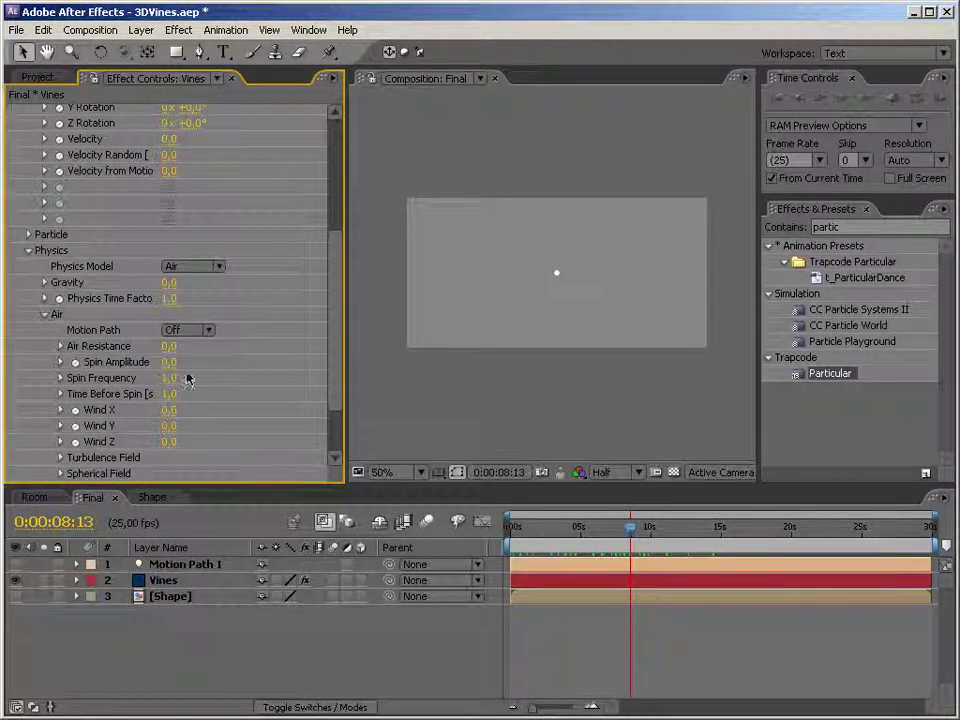
left_click(188, 331)
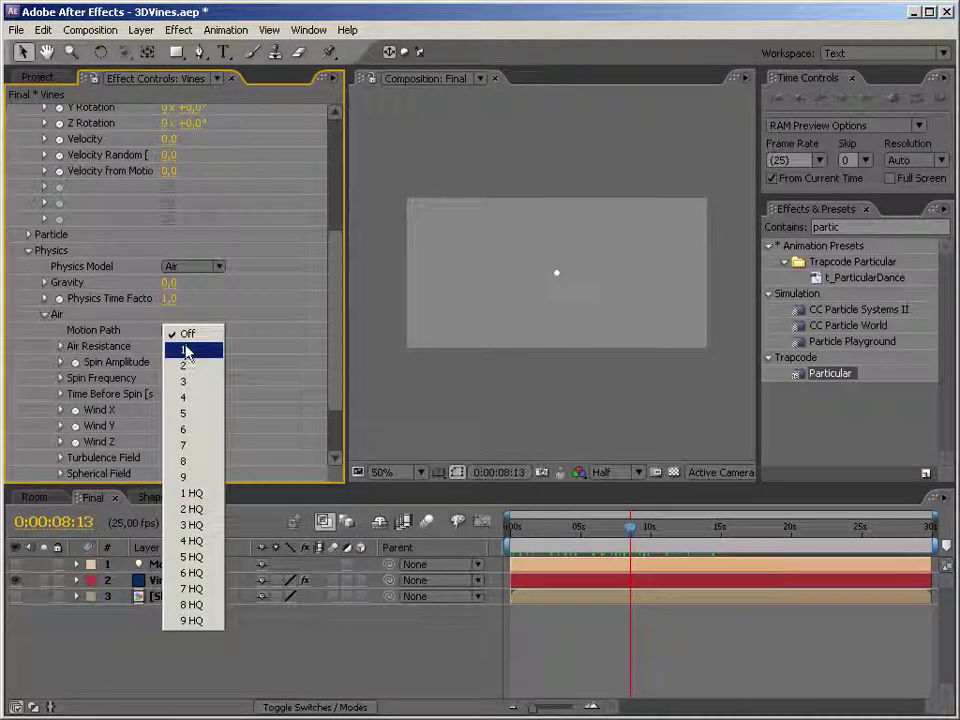
left_click(206, 351)
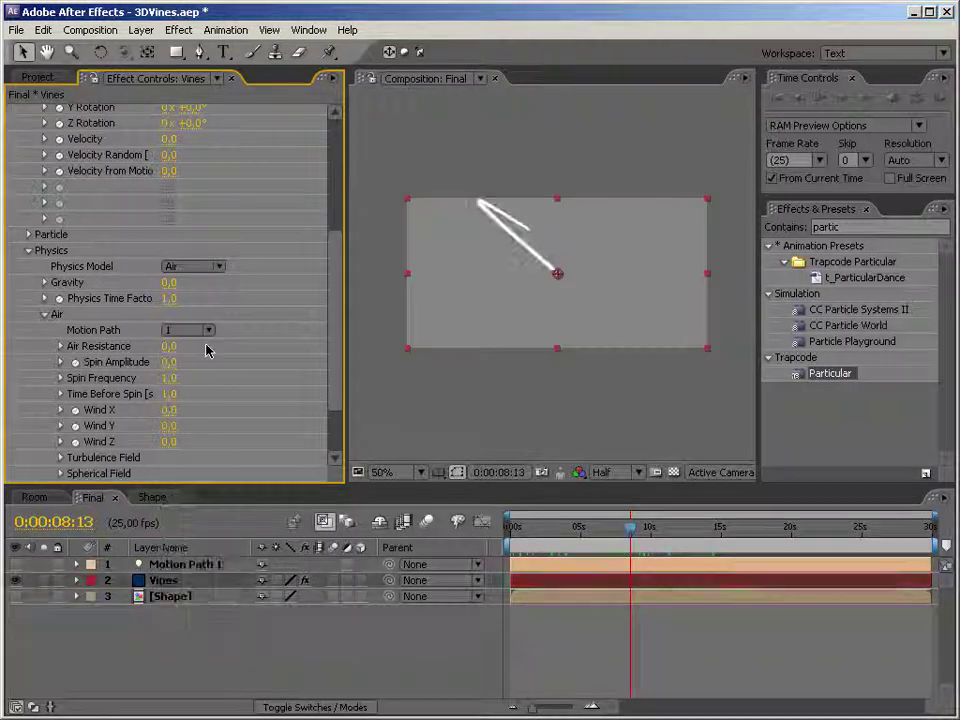
left_click(644, 537)
mouse_move(644, 537)
left_mouse_down()
mouse_move(713, 538)
mouse_move(510, 540)
mouse_move(637, 540)
left_mouse_up()
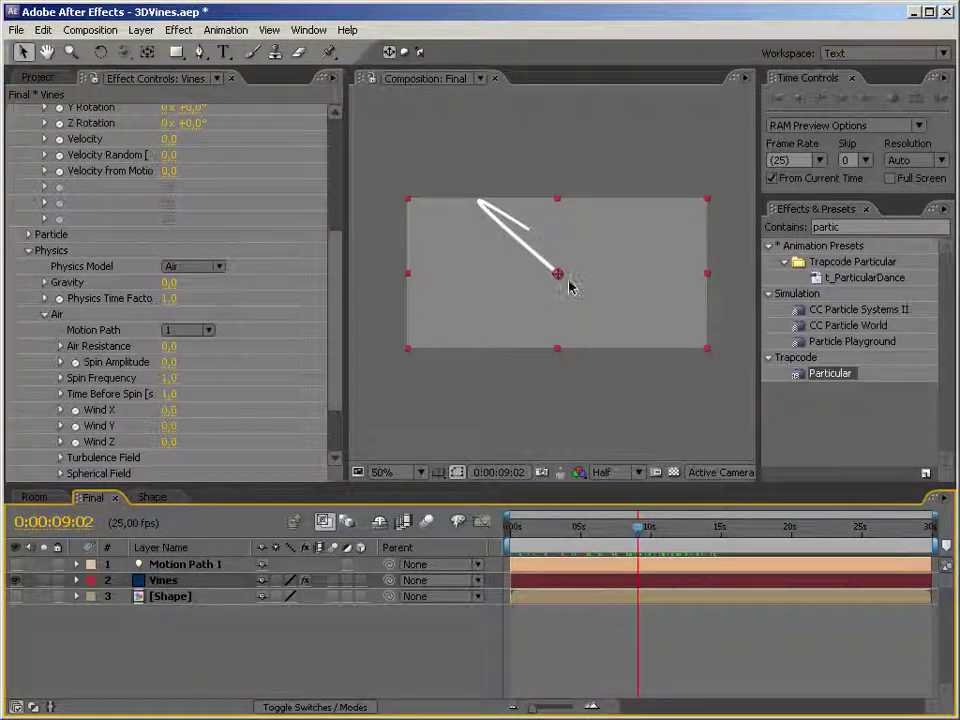
scroll(337, 388, "down", 3)
scroll(343, 364, "up", 4)
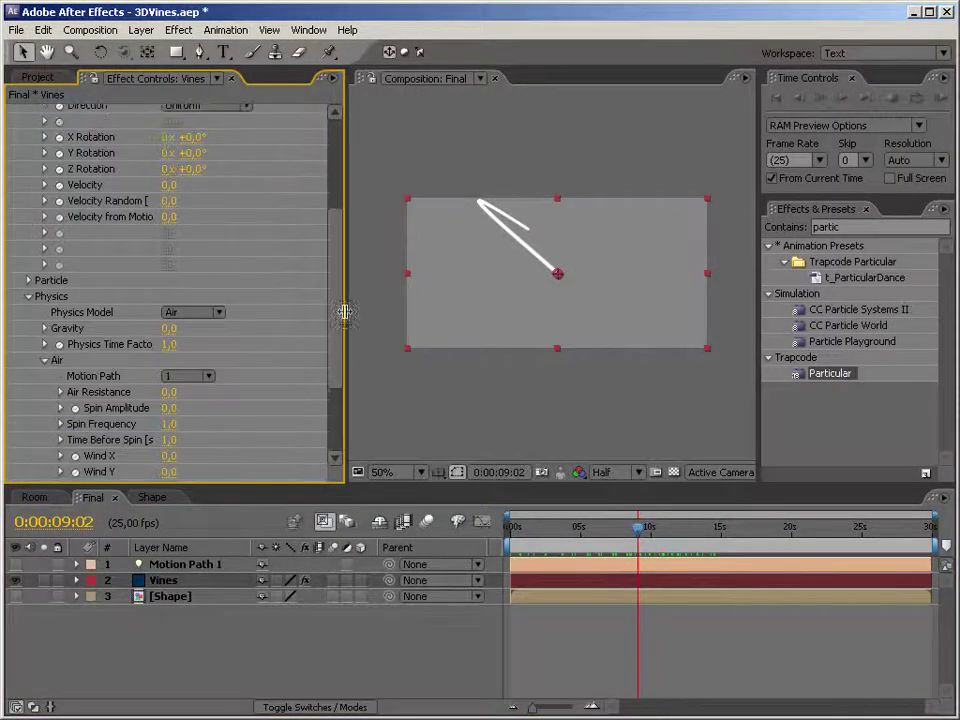
Search the effects for 3D Stroke without applying it, and clear the search
key("ctrl+5")
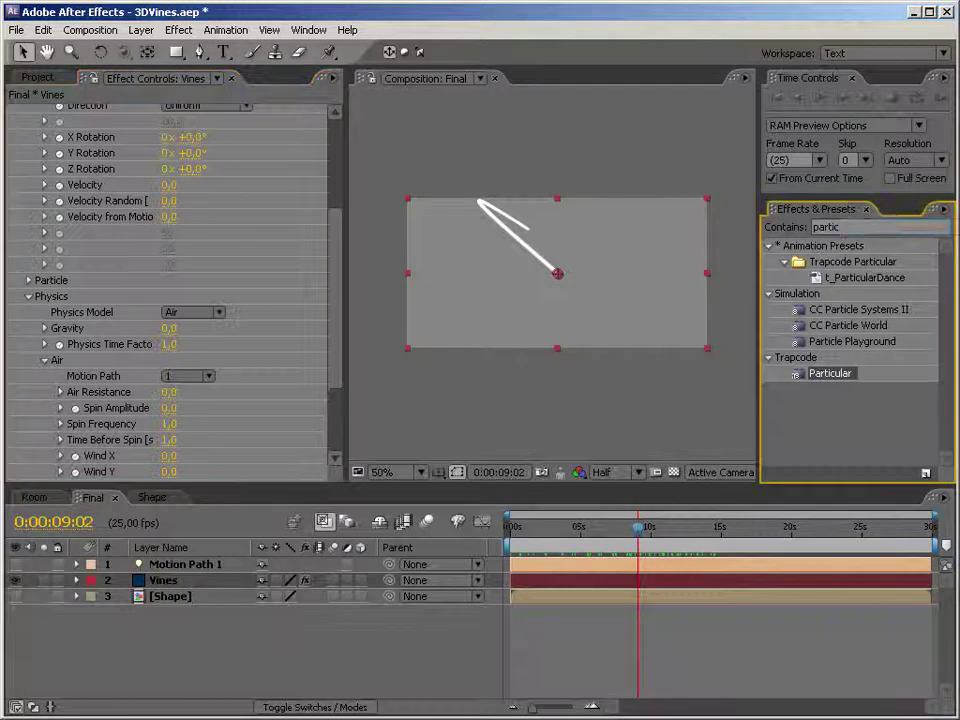
type("3d")
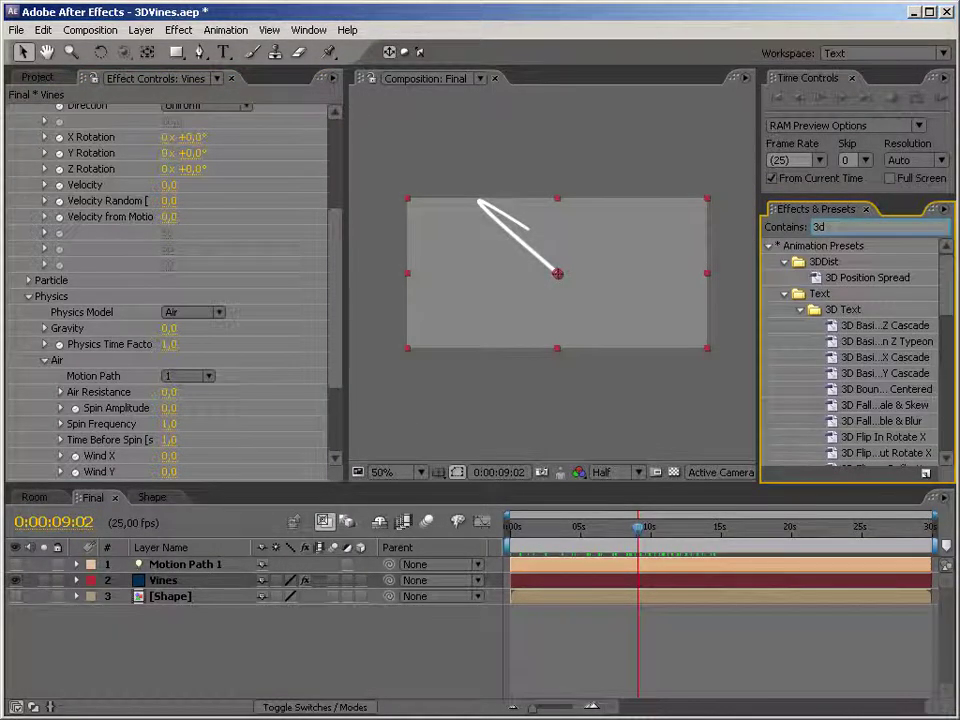
type(" str")
left_click(825, 262)
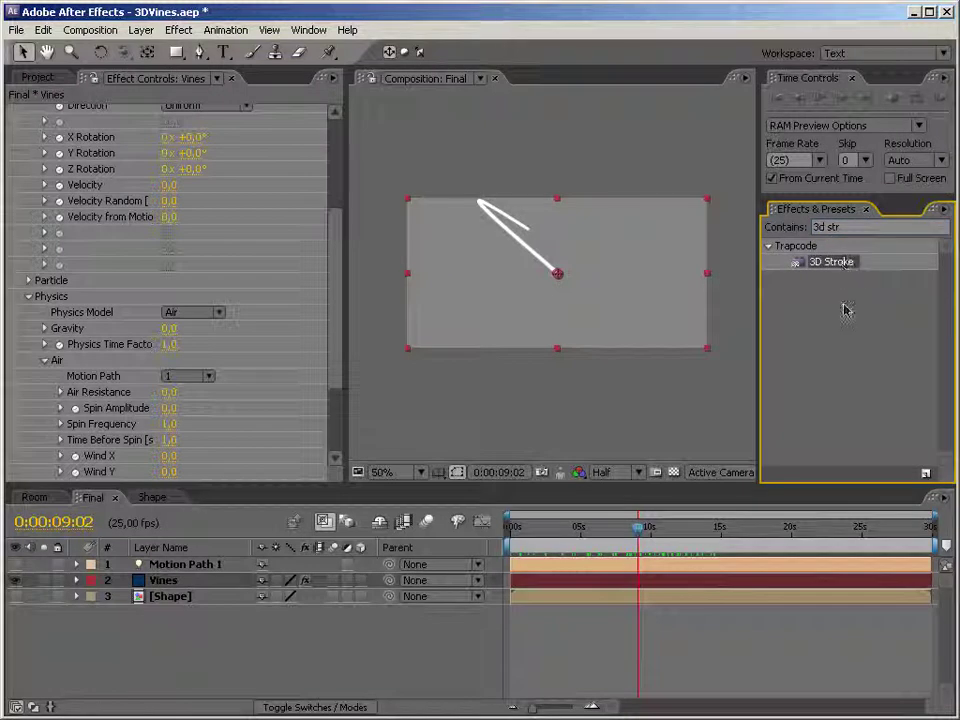
left_click_drag(574, 313, 625, 258)
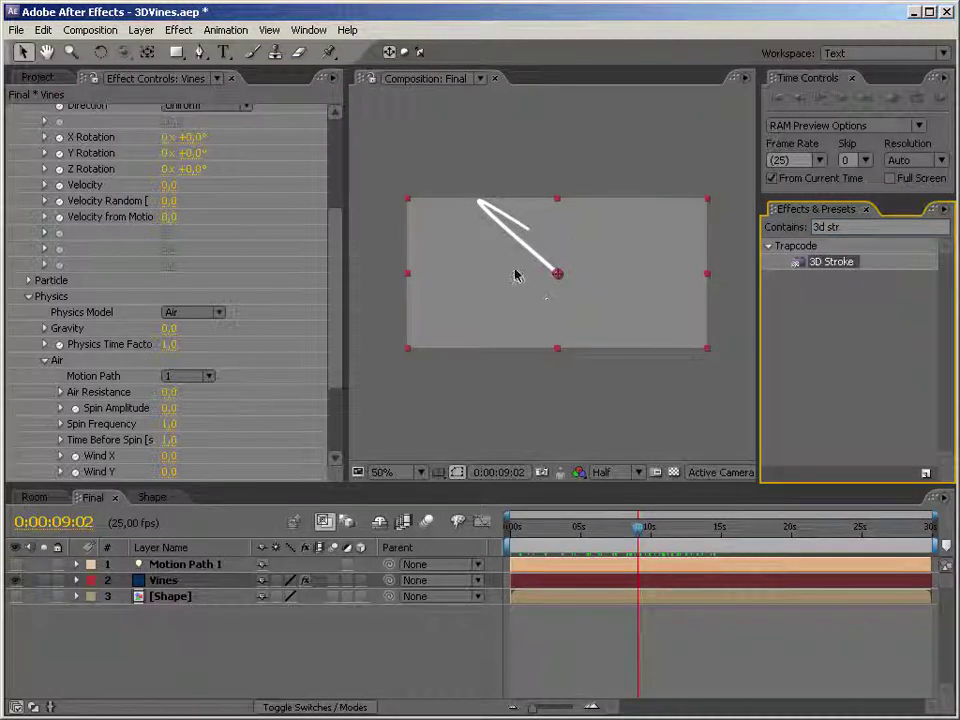
left_click_drag(571, 260, 571, 260)
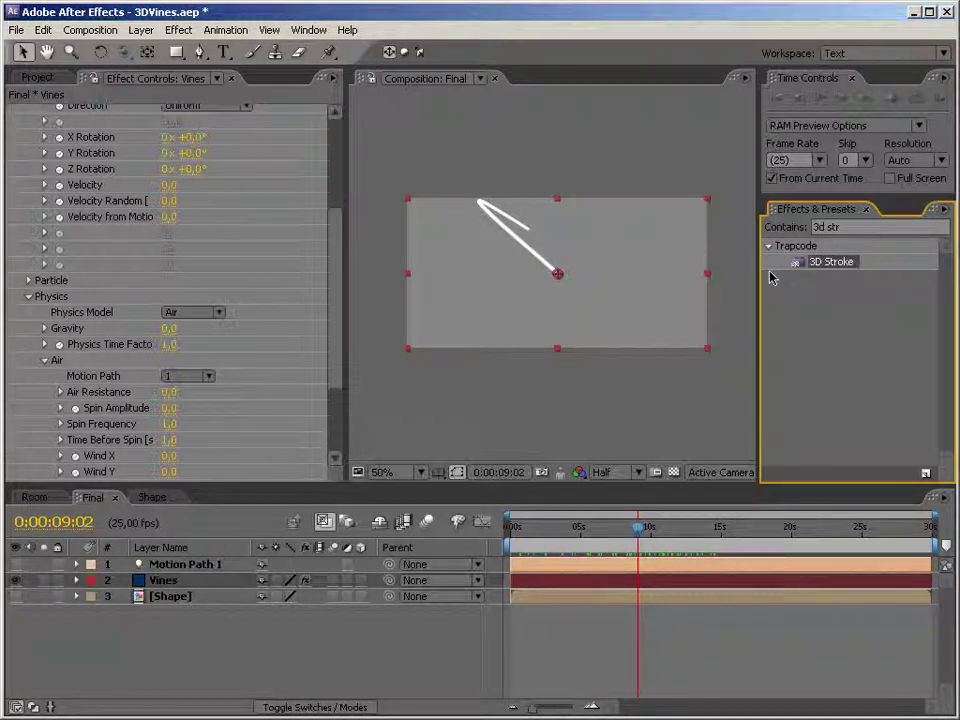
left_click(834, 266)
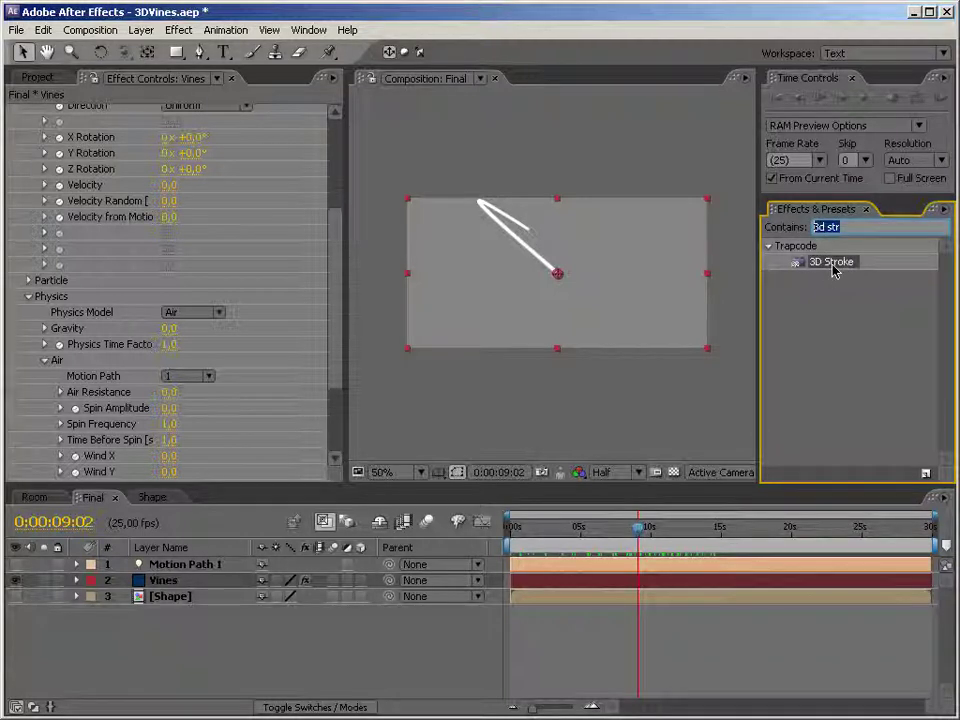
key("BackSpace")
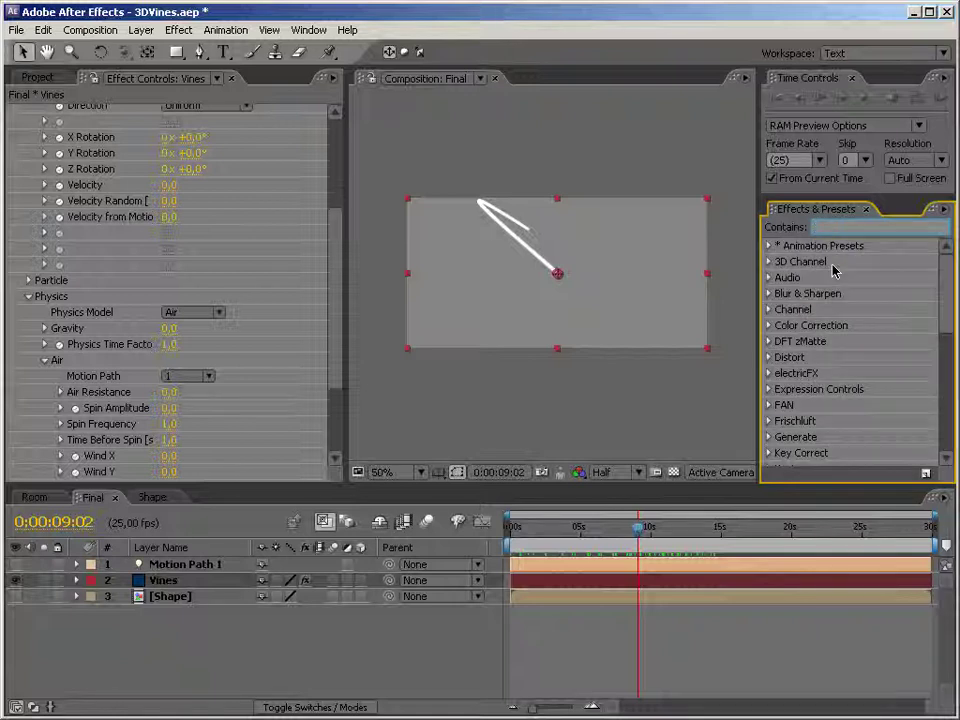
left_click(632, 392)
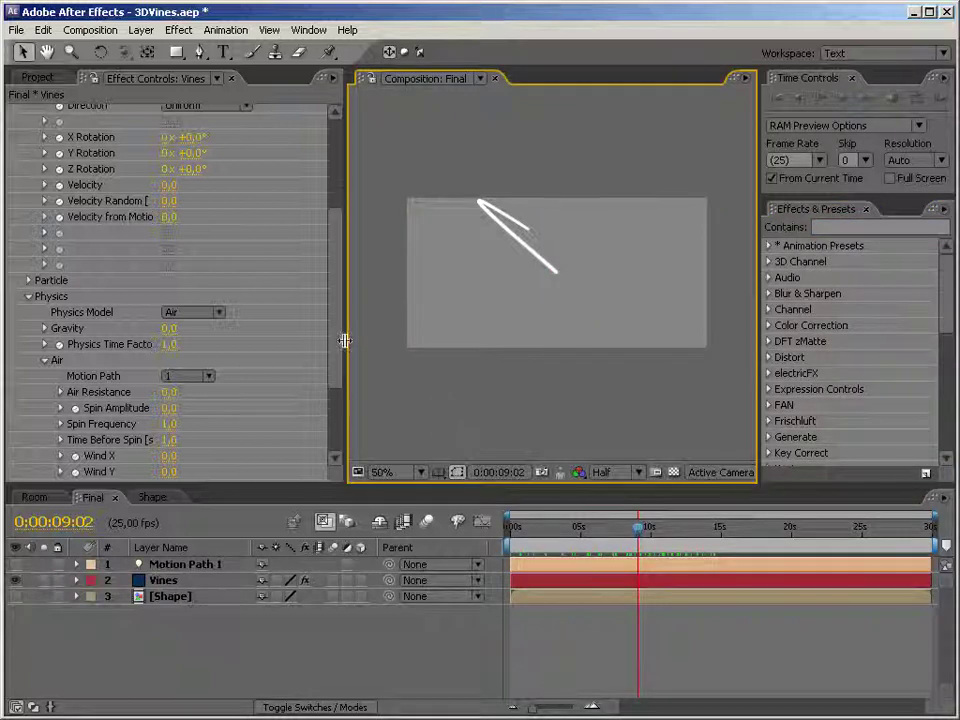
Collapse Particular's Emitter and Physics settings, set the particle Life to 30 seconds, and scrub the timeline to review the trail
left_click_drag(645, 537, 671, 537)
left_click_drag(336, 313, 336, 222)
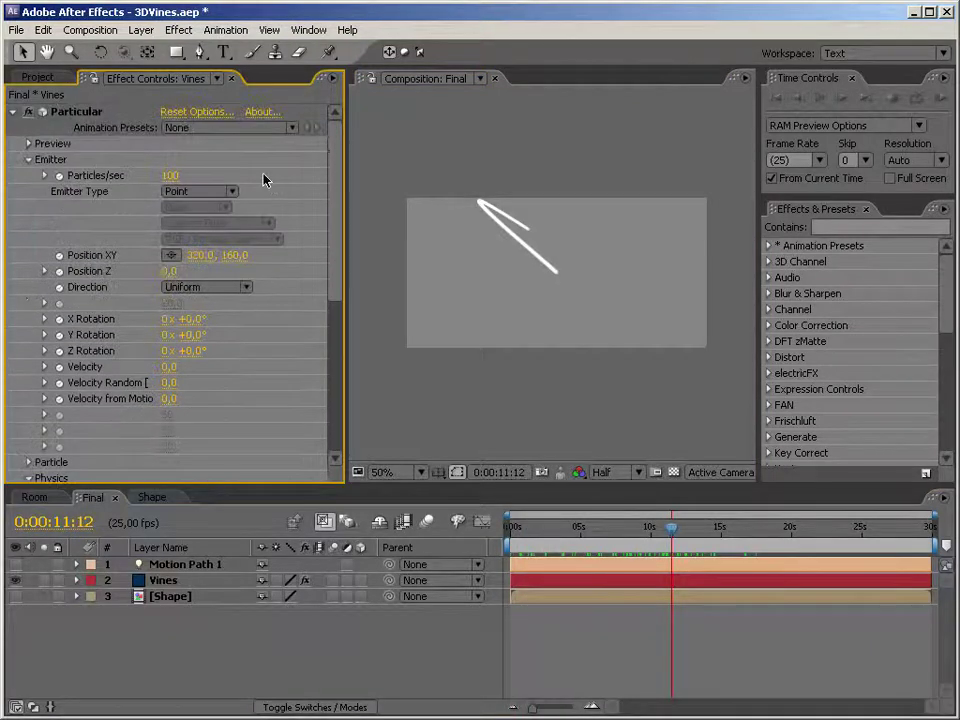
left_click(29, 160)
left_click(29, 192)
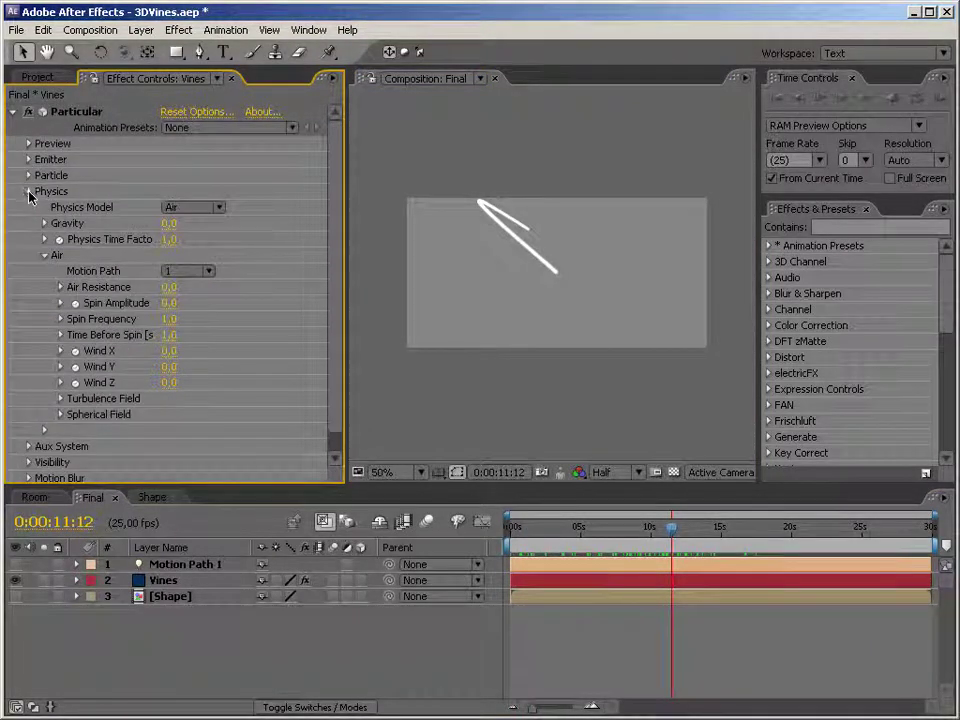
left_click(29, 192)
left_click(29, 175)
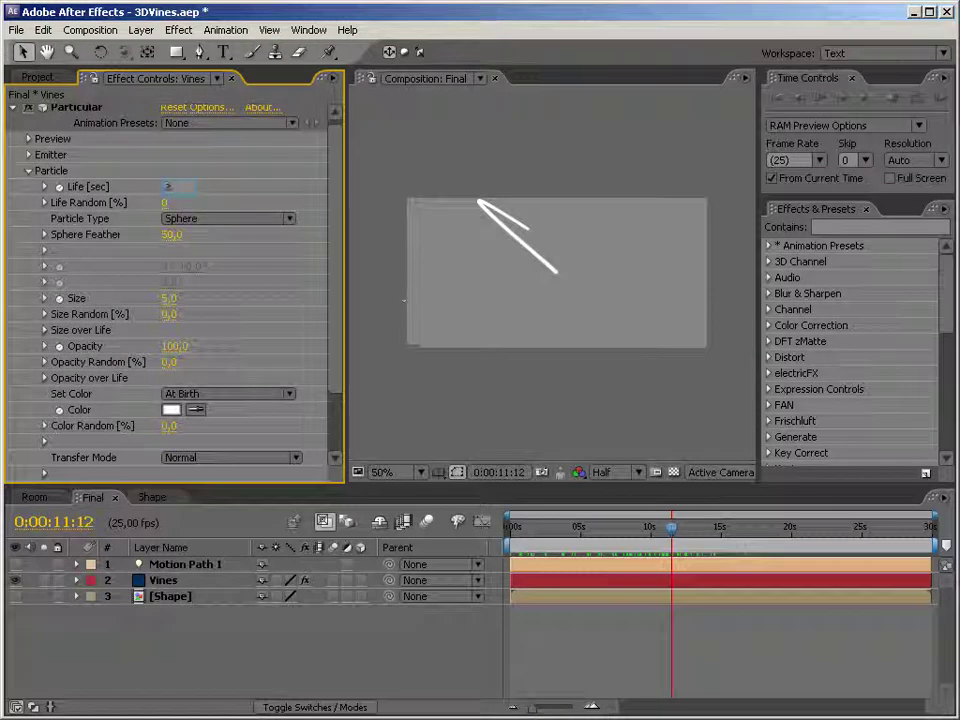
key("Return")
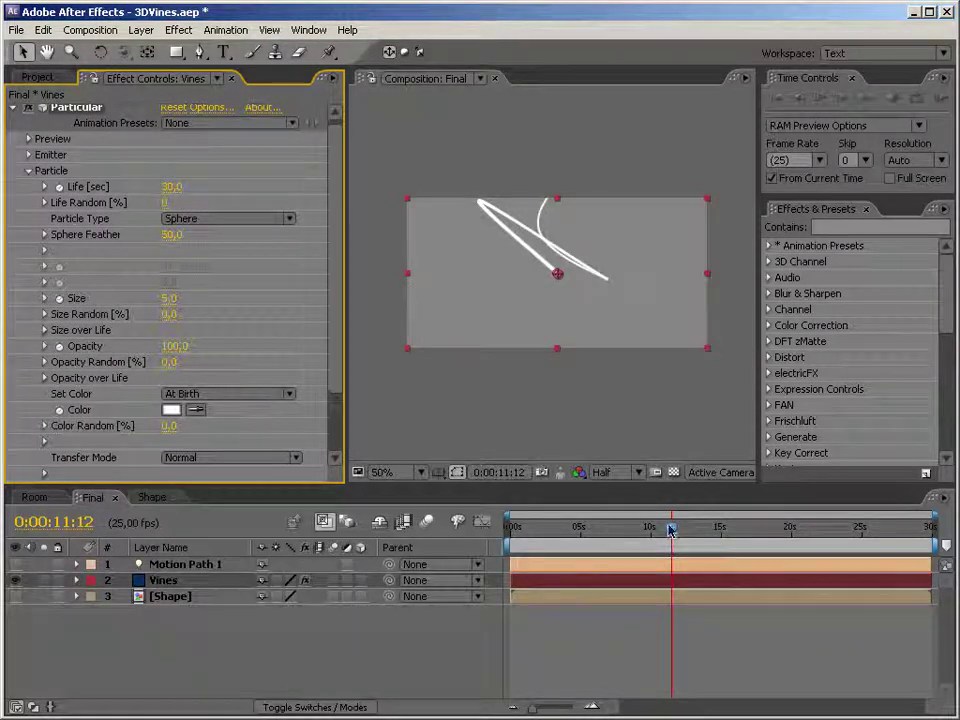
left_click_drag(697, 535, 690, 487)
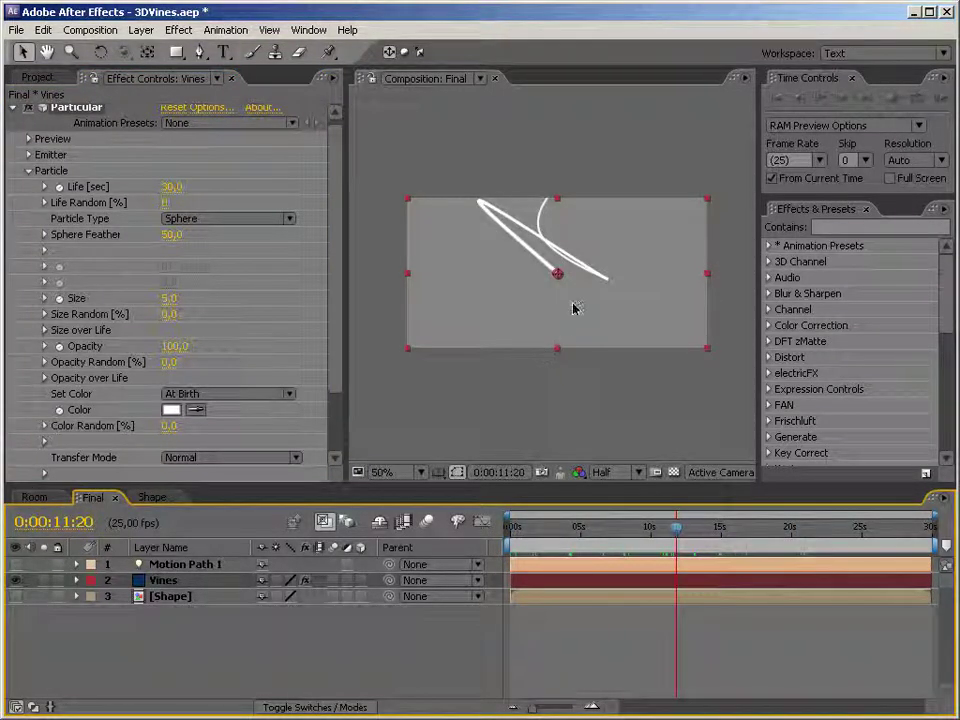
Inspect the particle trail in 3D by orbiting a temporary 35mm camera, and delete the camera
right_click(570, 368)
mouse_move(590, 376)
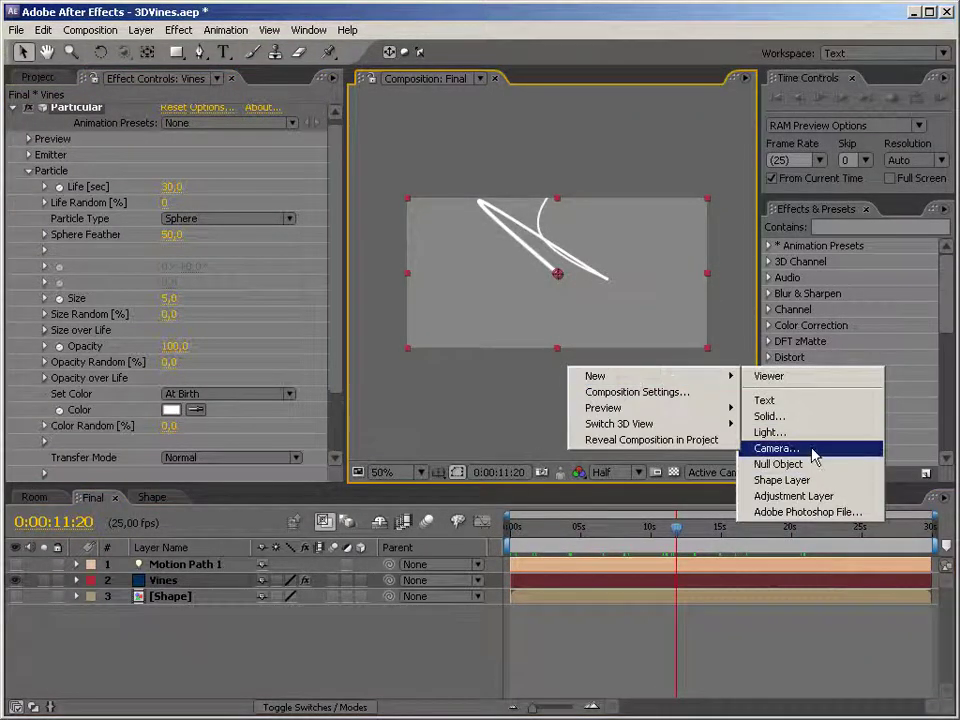
left_click(770, 449)
left_click(662, 578)
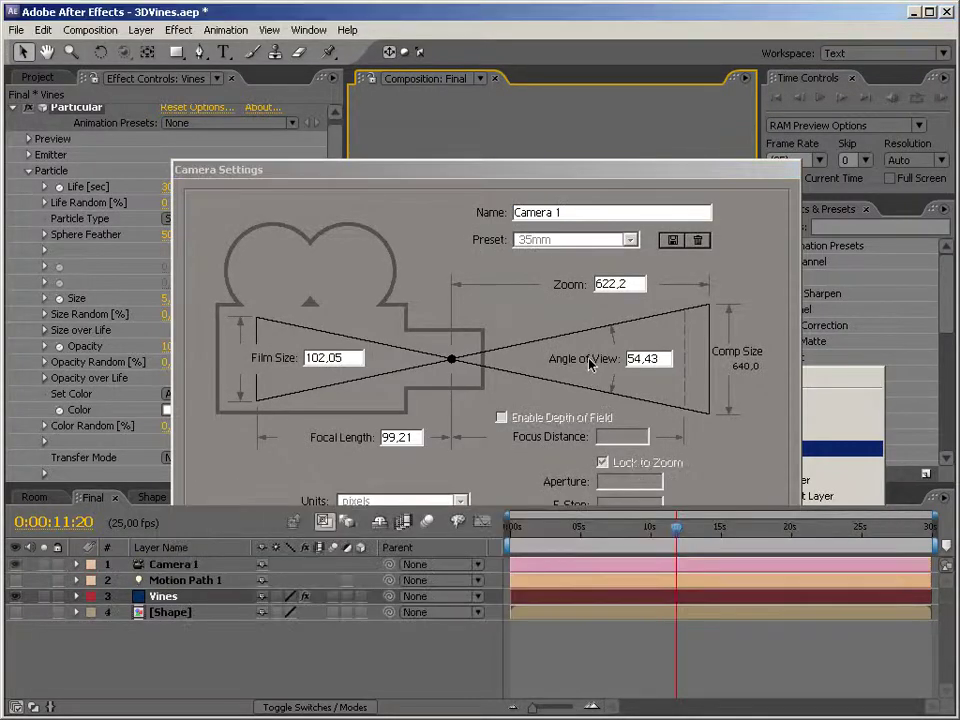
key("c")
mouse_move(572, 257)
left_mouse_down()
mouse_move(540, 302)
mouse_move(466, 226)
mouse_move(591, 238)
mouse_move(626, 210)
mouse_move(643, 261)
mouse_move(591, 208)
mouse_move(664, 186)
mouse_move(529, 274)
mouse_move(570, 270)
left_mouse_up()
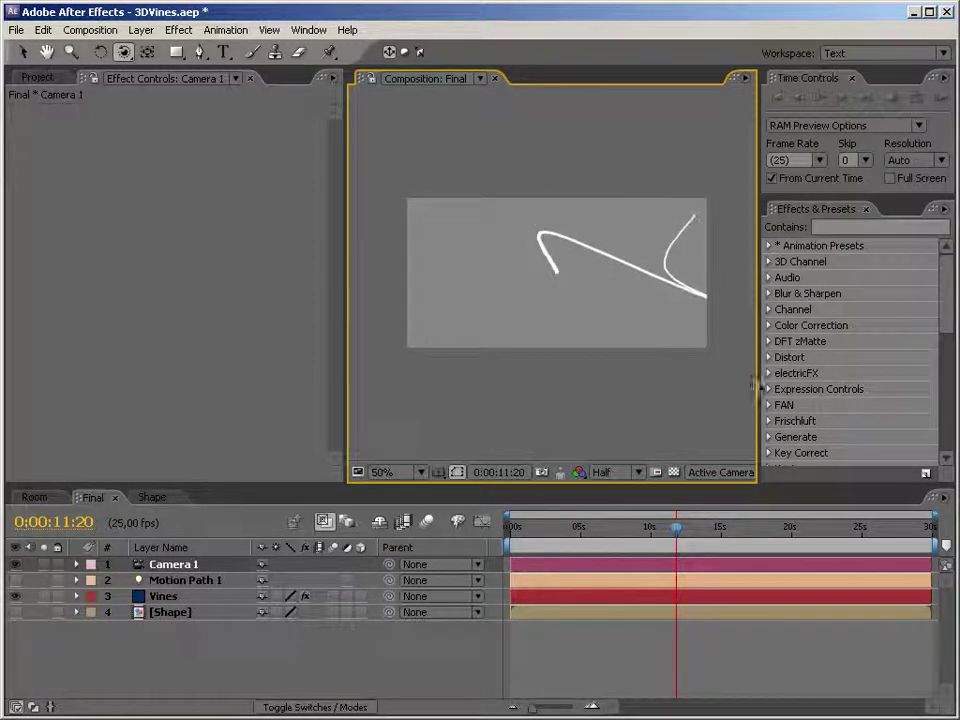
left_click(214, 564)
key("Delete")
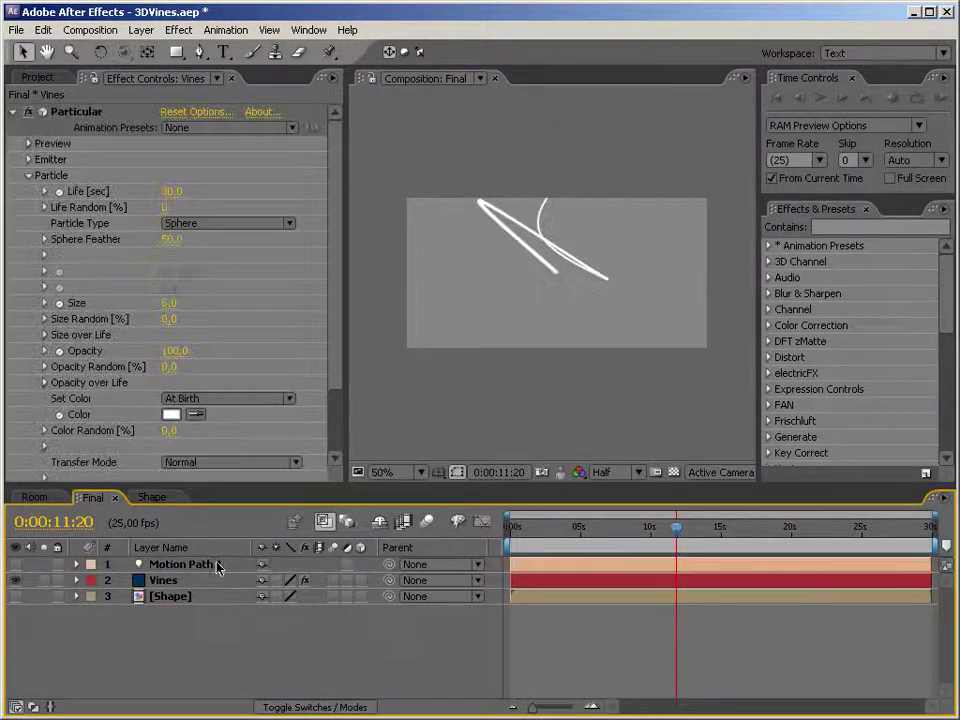
Scrub the timeline to review the trail, collapse the Particle settings and expand Particular's Emitter settings
left_click_drag(676, 527, 444, 533)
left_click_drag(640, 527, 675, 527)
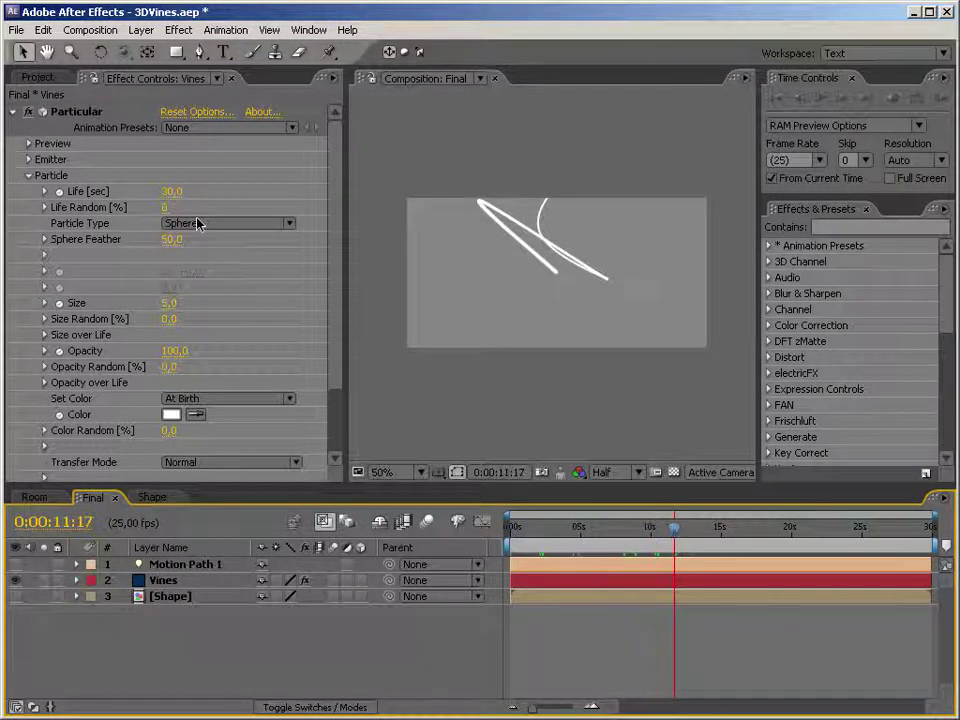
left_click(28, 175)
left_click(28, 159)
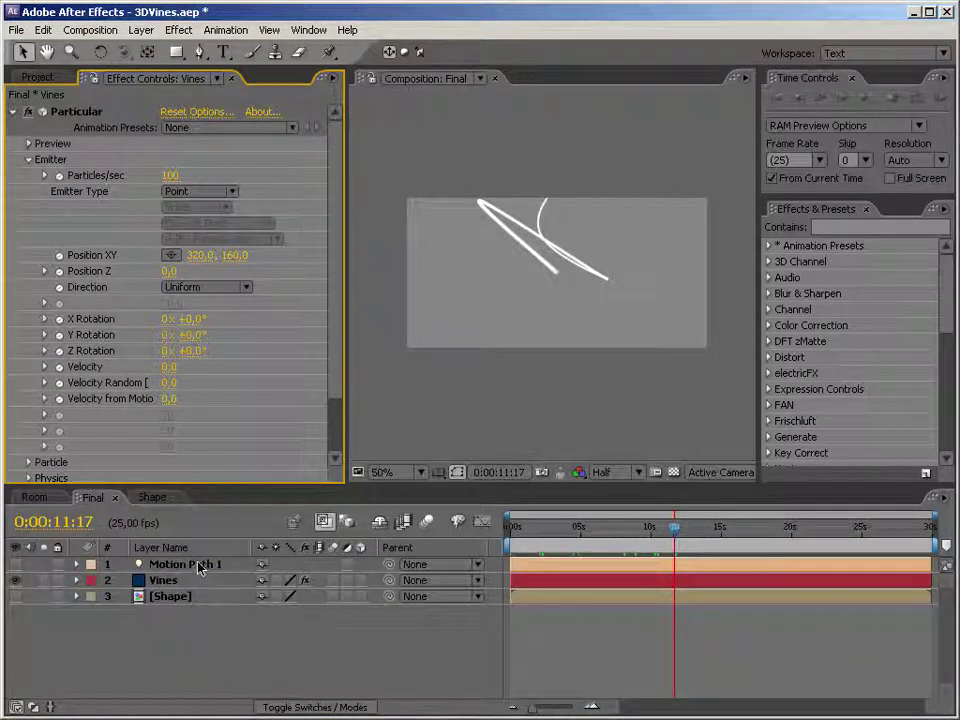
Try moving the start of the trail by changing the emitter's Position XY to 118, 361
left_click_drag(200, 256, 489, 326)
left_click_drag(230, 256, 304, 263)
left_click_drag(200, 256, 130, 277)
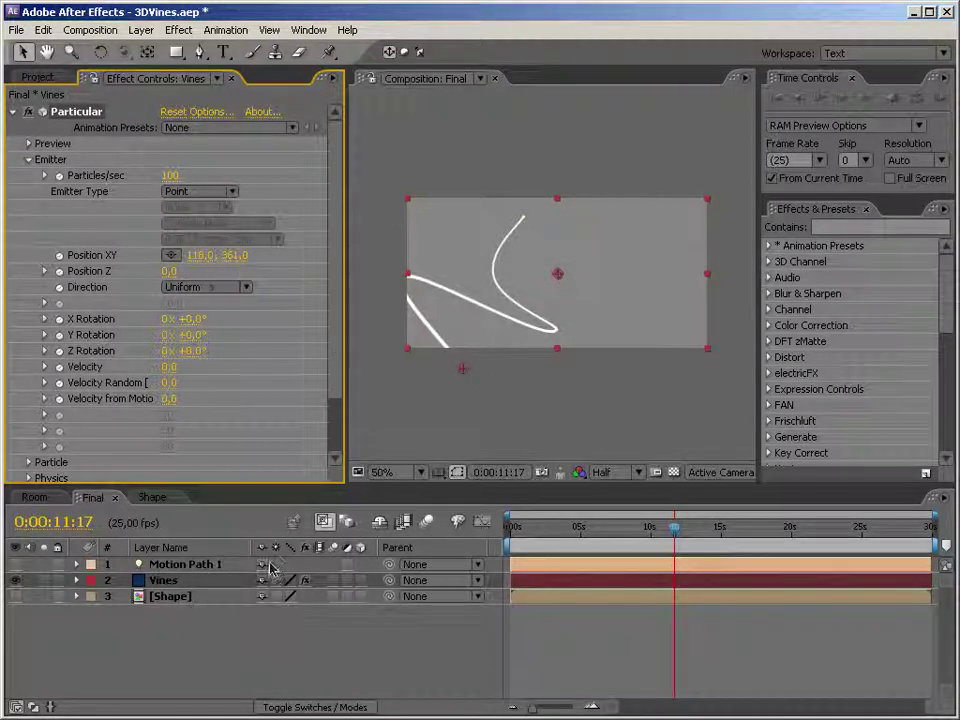
Match the emitter to Motion Path 1's position at frame 0: set Position XY to 306,7, 325,3 and Position Z to -462,2
left_click(185, 566)
key("u")
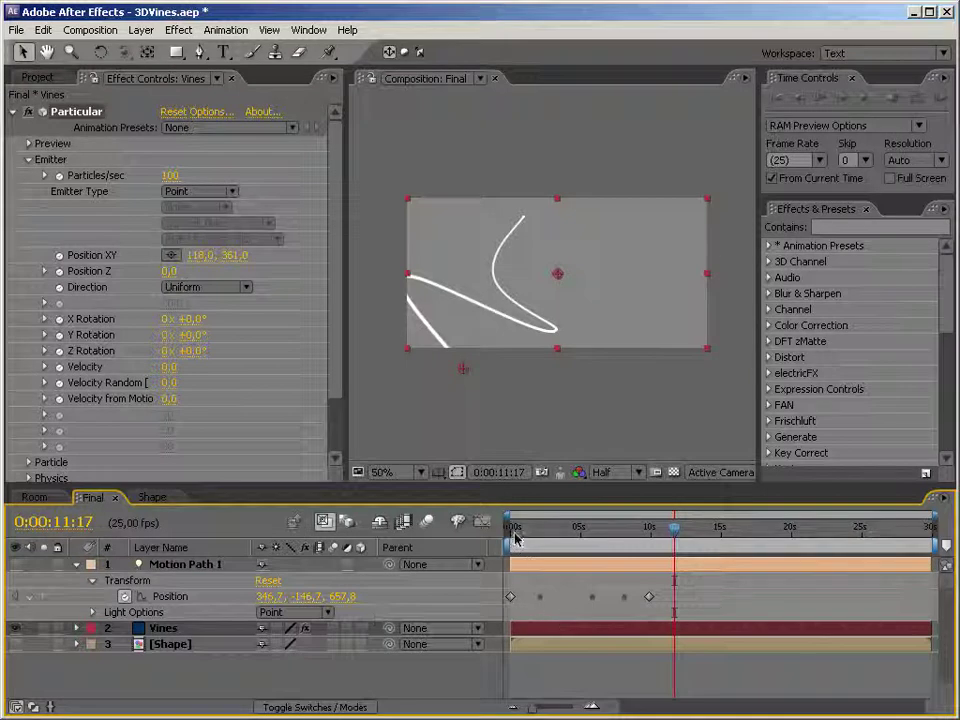
key("Home")
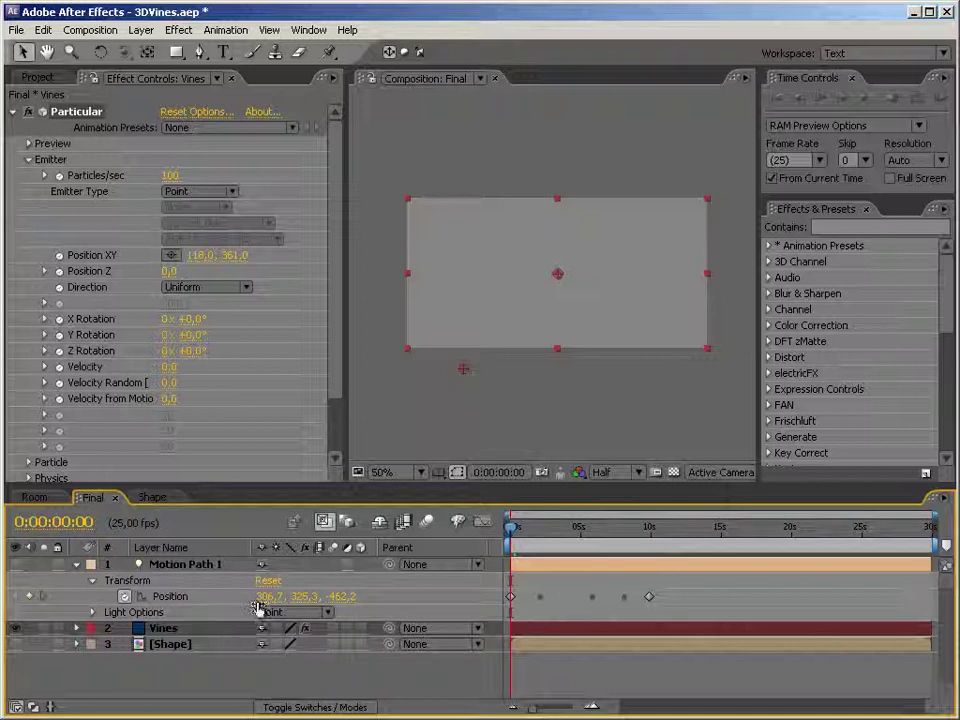
left_click(196, 256)
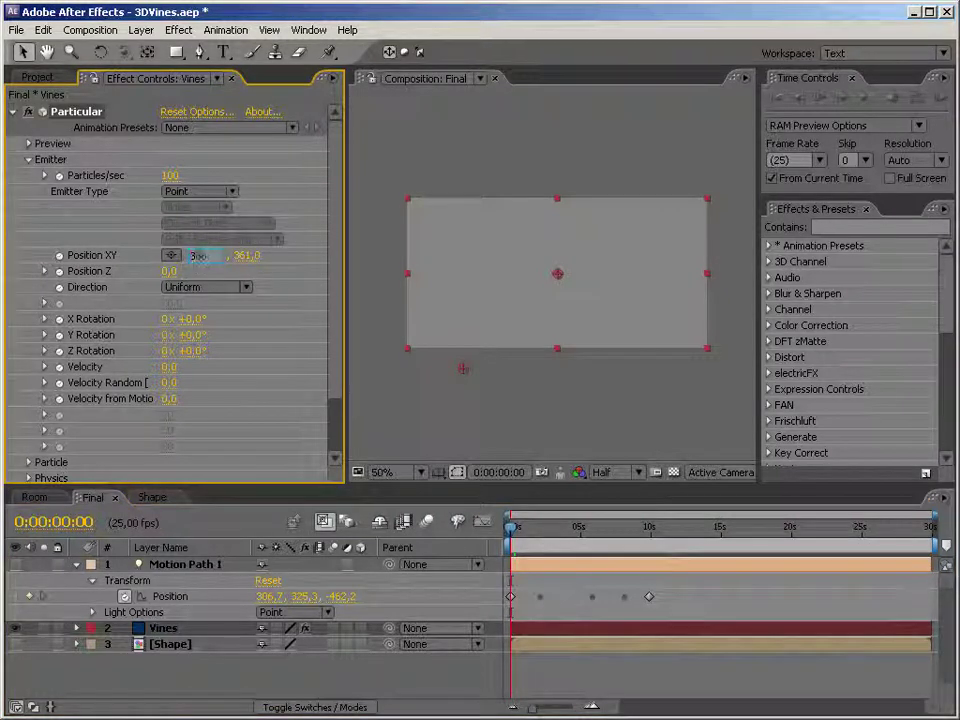
type("306,7")
key("Tab")
type("325,3")
key("Tab")
type("-")
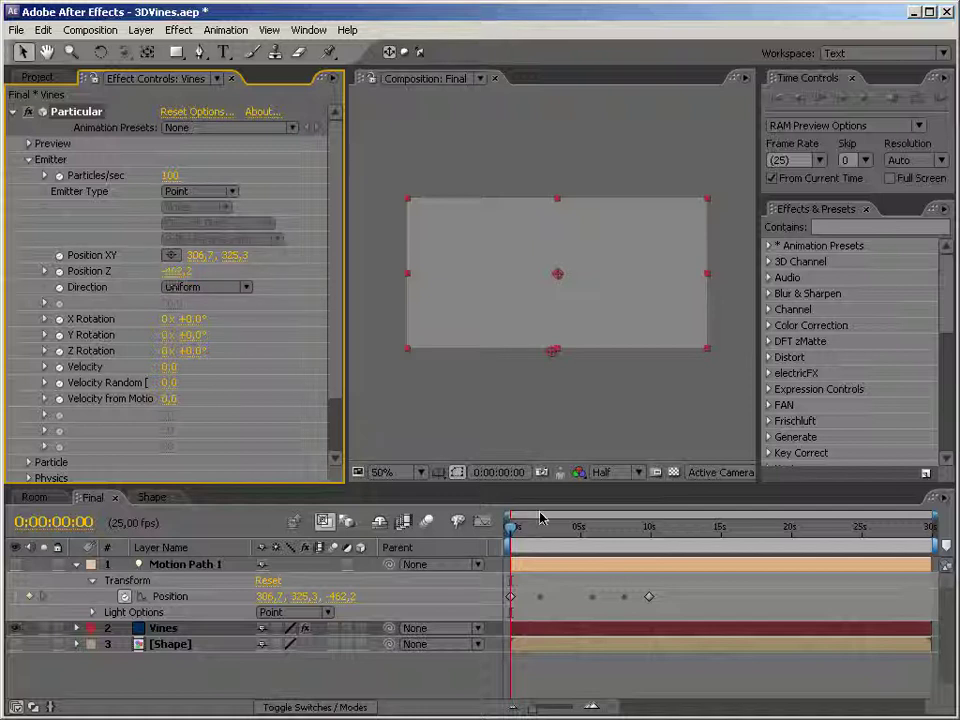
Scrub from the start to about 10 seconds to review the vine's growth, and enlarge the timeline area
mouse_move(543, 527)
left_mouse_down()
mouse_move(565, 535)
mouse_move(697, 527)
mouse_move(622, 519)
mouse_move(662, 519)
left_mouse_up()
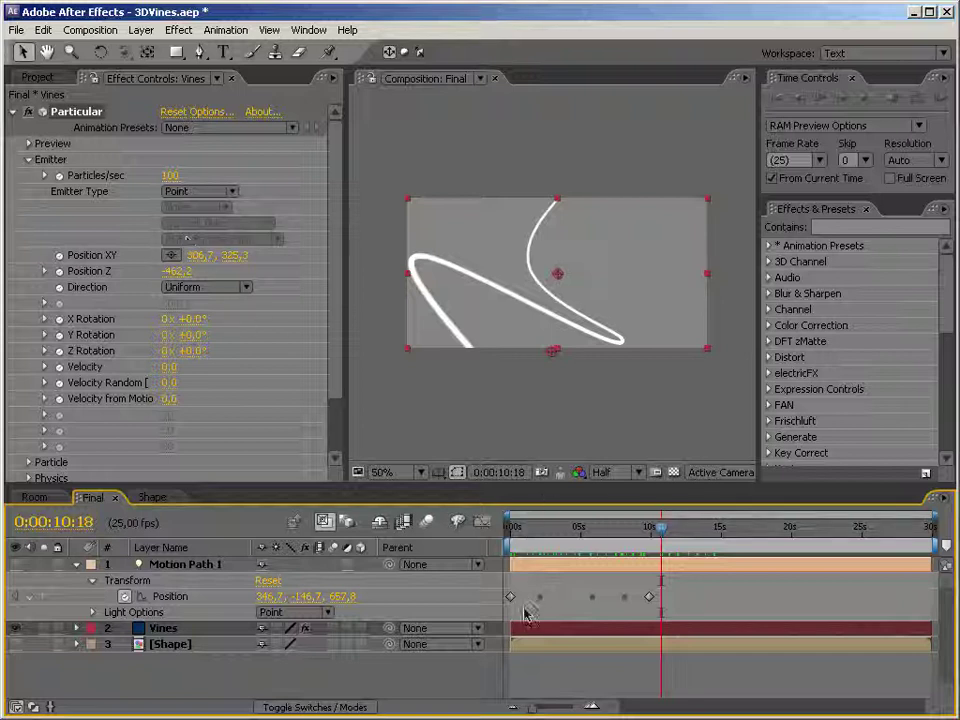
key("Home")
left_click_drag(511, 527, 651, 527)
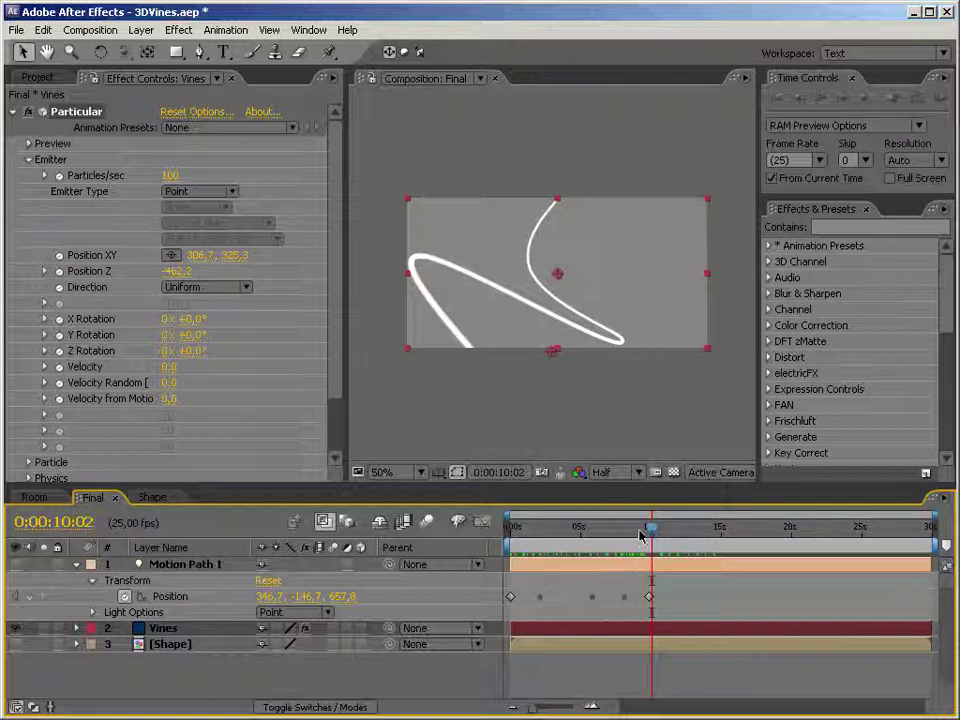
left_click_drag(643, 485, 645, 343)
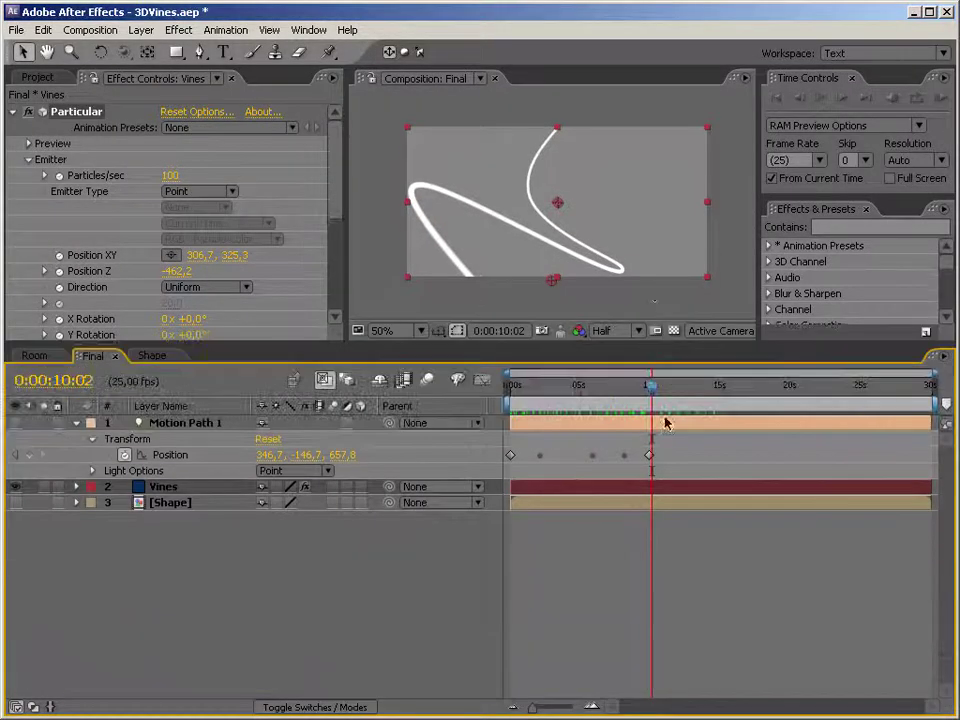
Expand the Vines layer's Particular Emitter settings in the timeline and reveal Motion Path 1's Position property
left_click(77, 423)
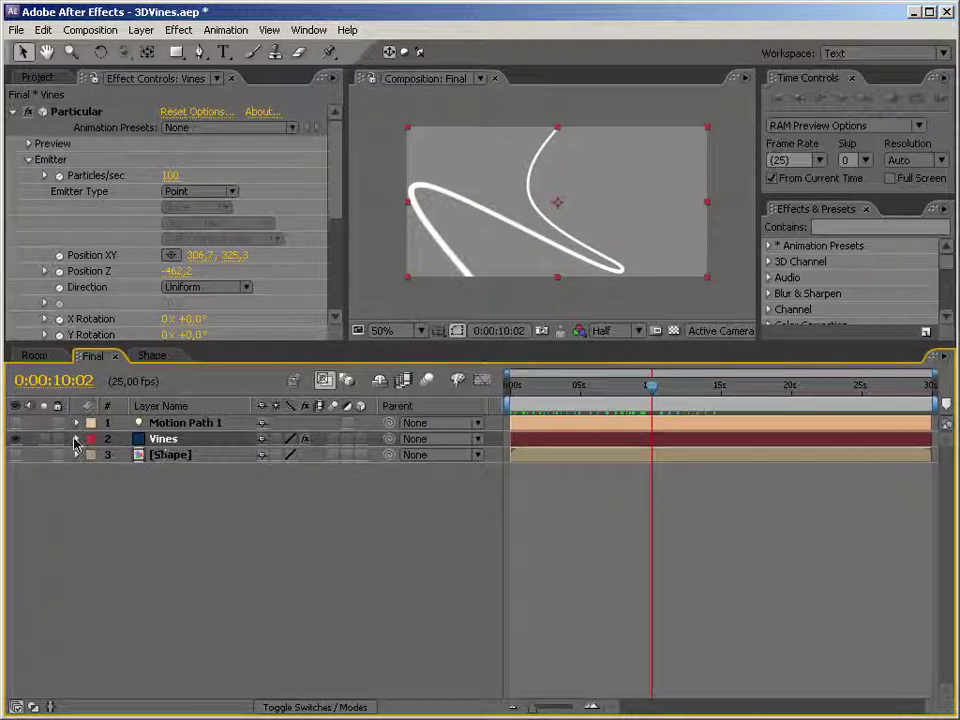
left_click(76, 440)
left_click(124, 502)
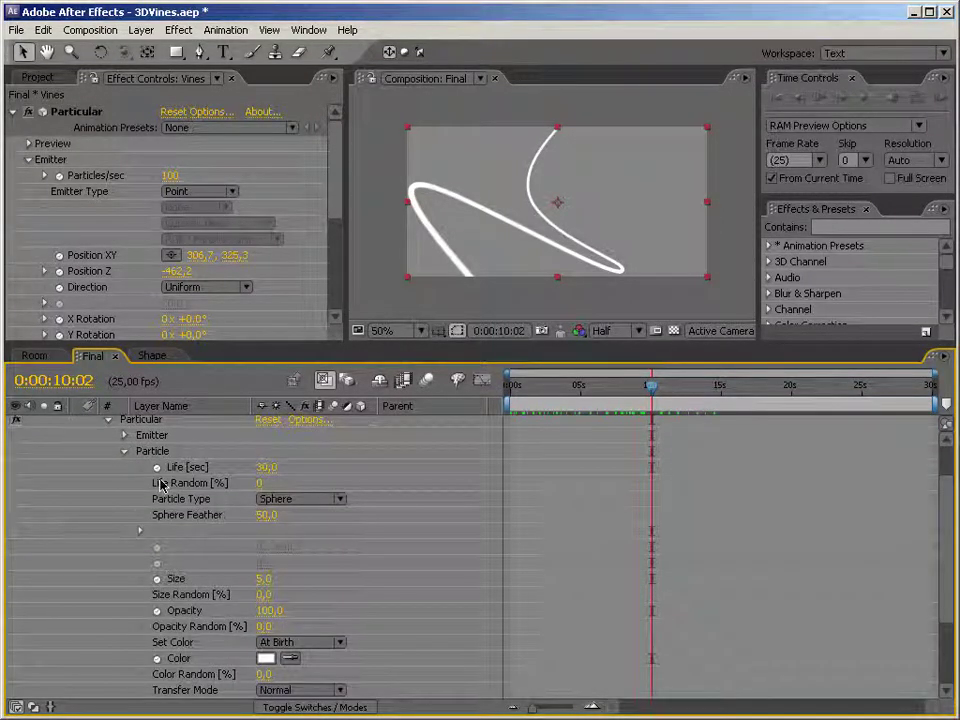
left_click(124, 451)
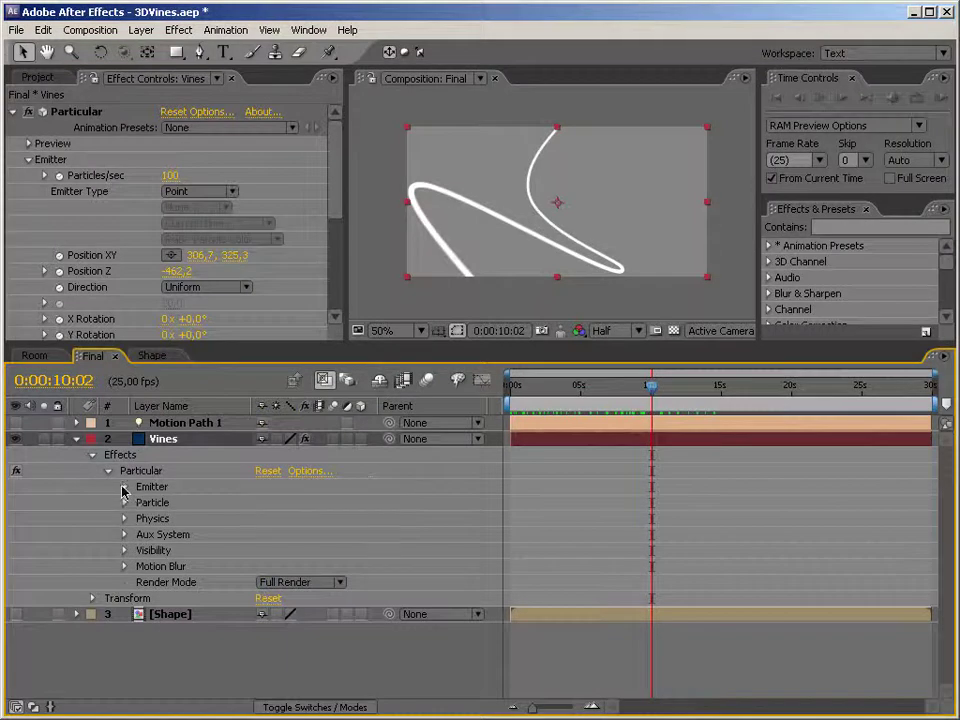
left_click(124, 487)
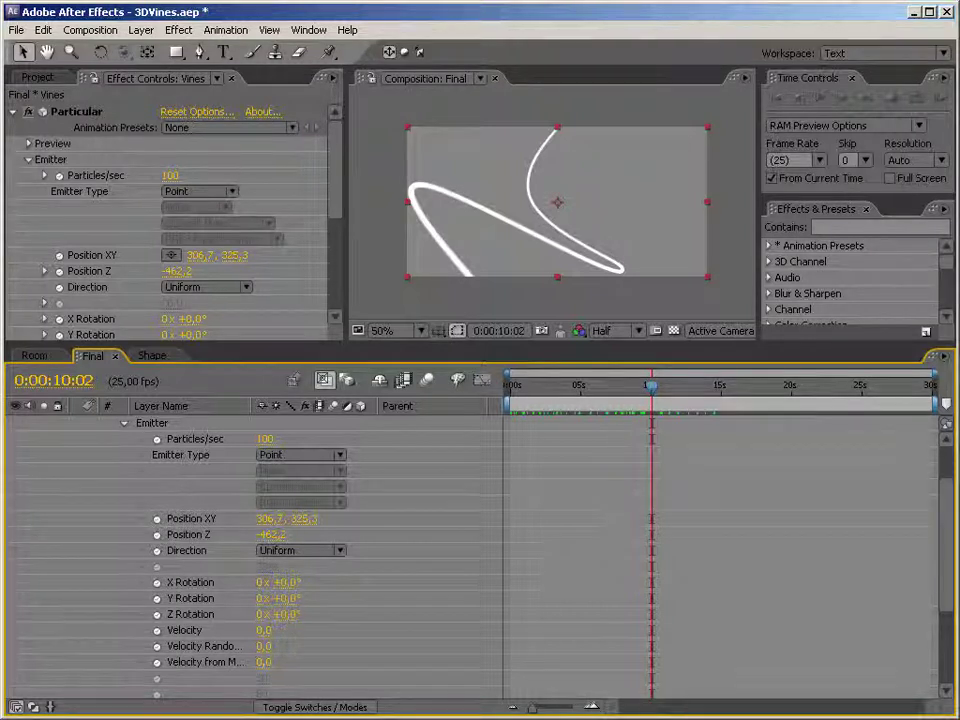
scroll(885, 561, "up", 3)
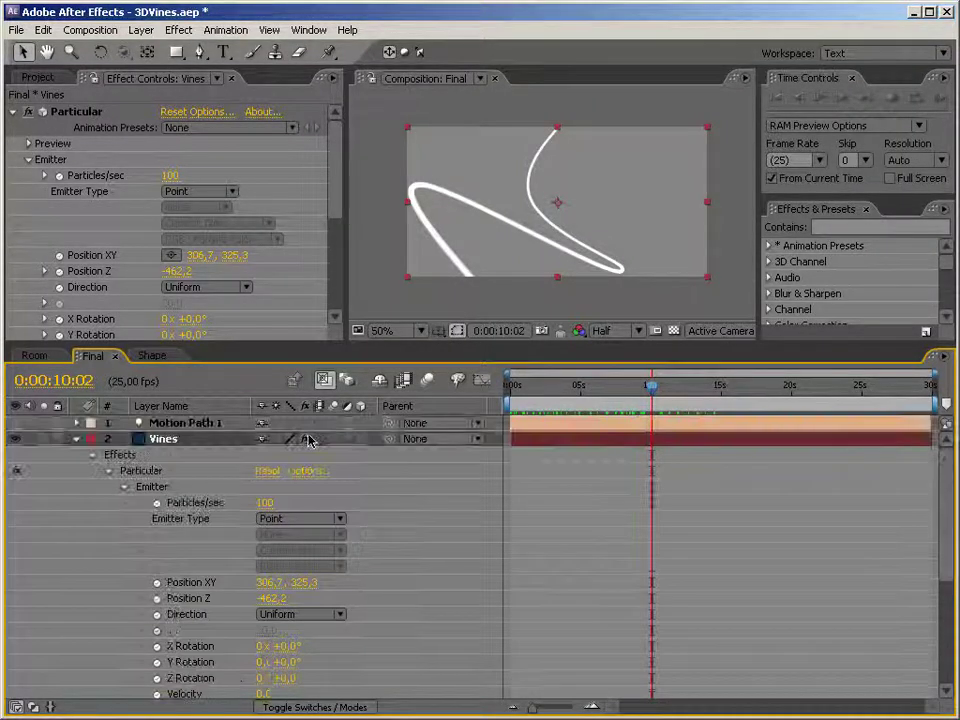
left_click(236, 424)
key("p")
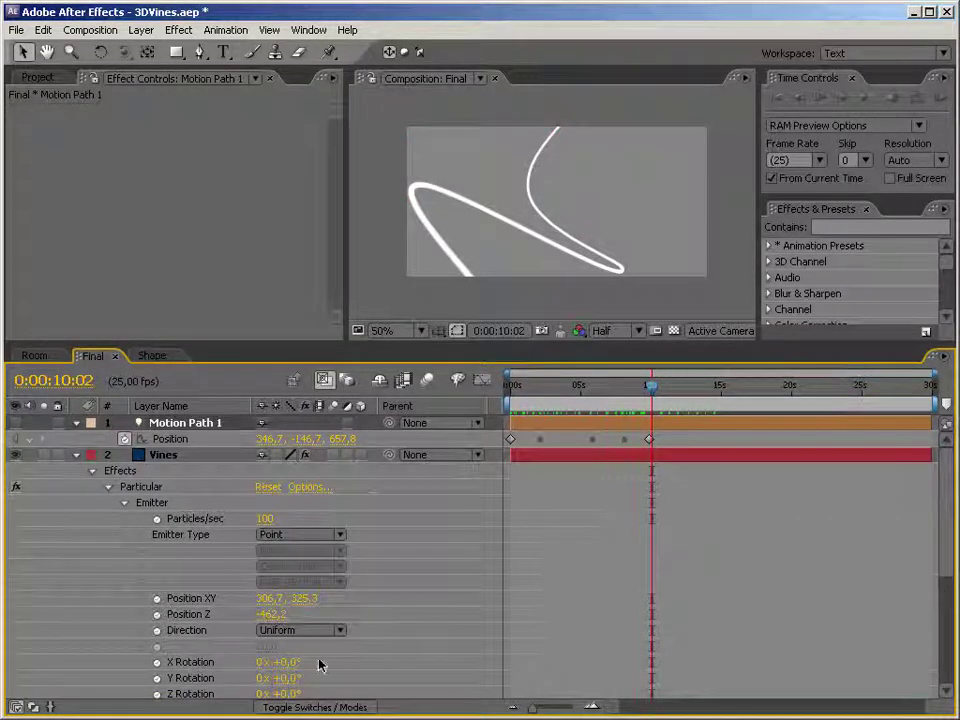
Add an expression to the emitter's Position XY that starts with light = thisComp.layer("Motion Path 1");
left_click(156, 599, "alt")
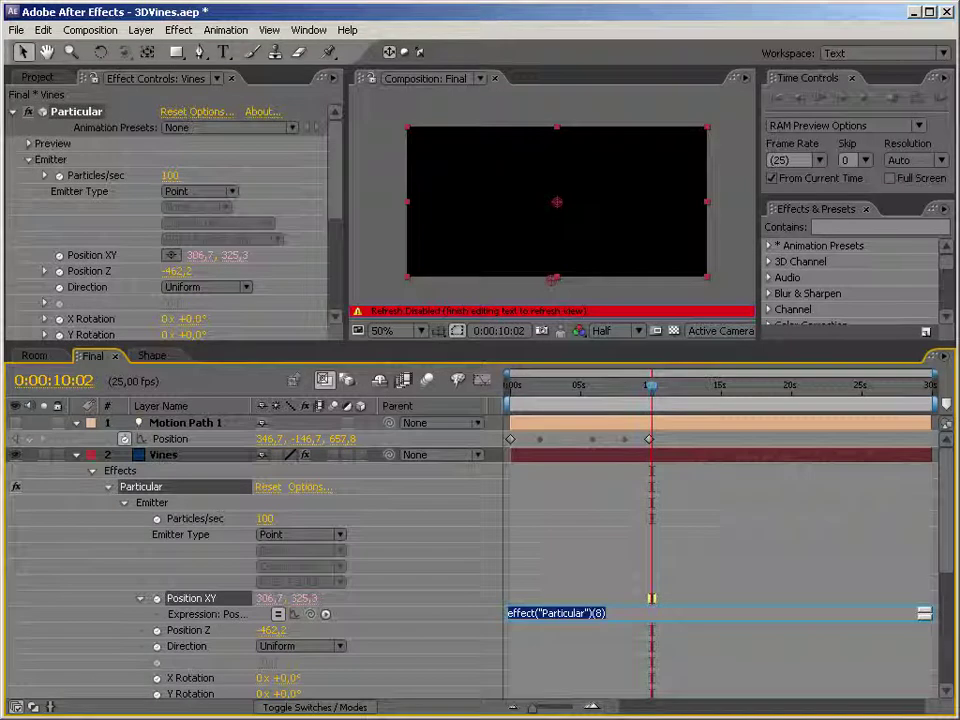
type("light =")
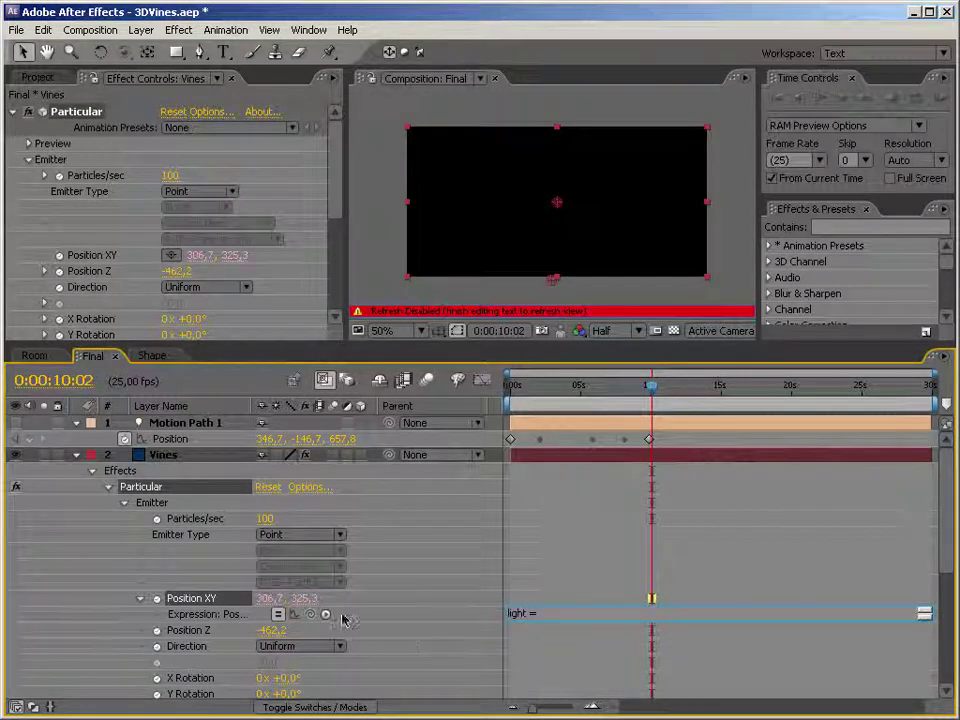
left_click_drag(310, 614, 172, 428)
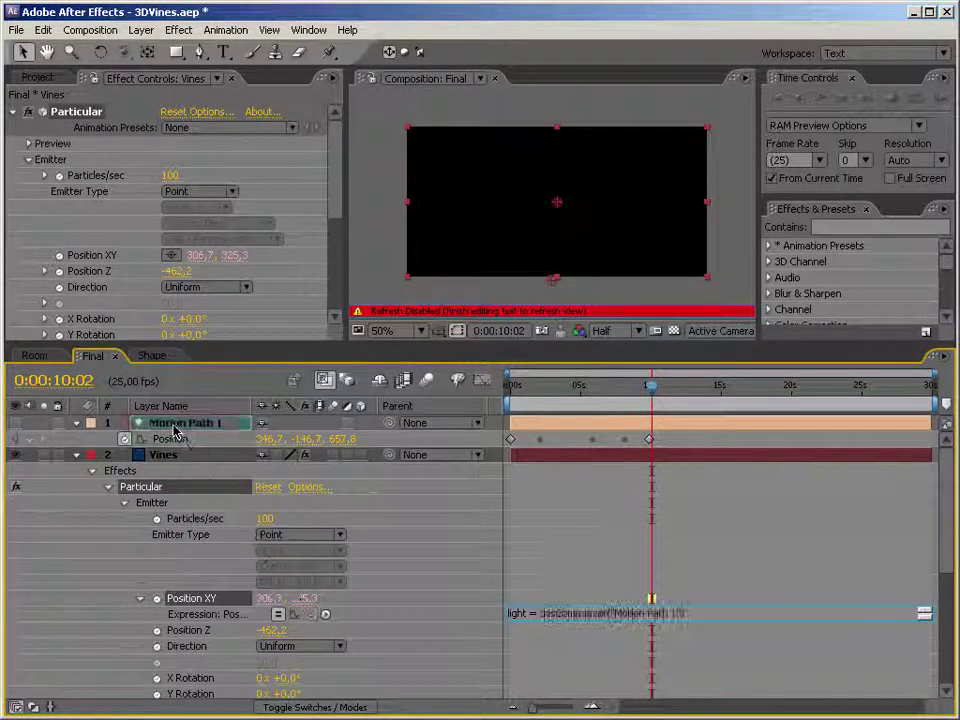
type(";")
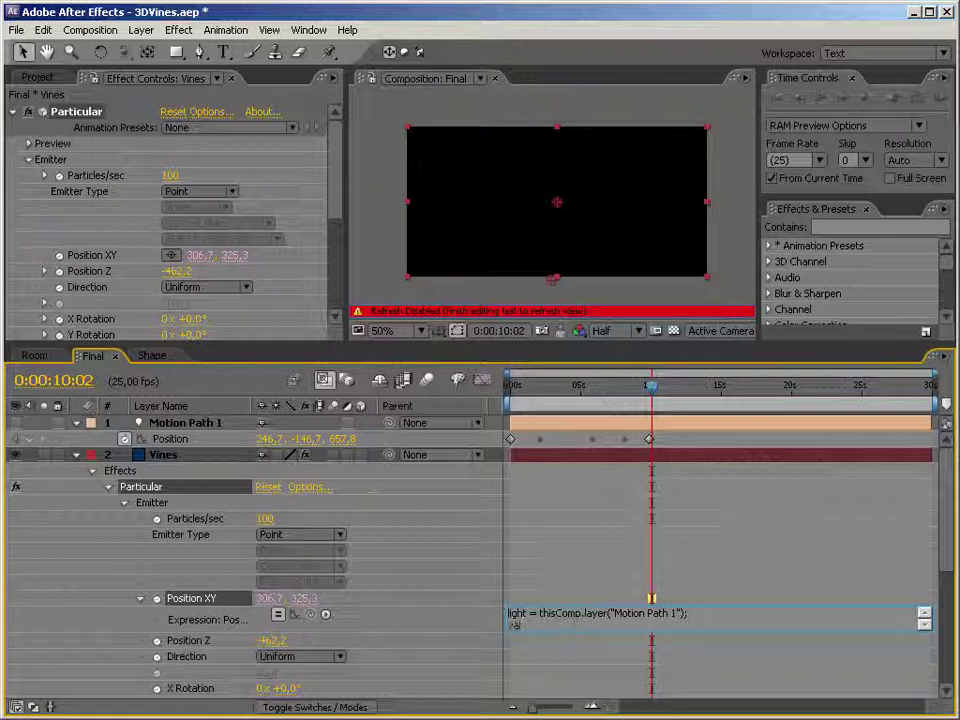
type("tTime(0")
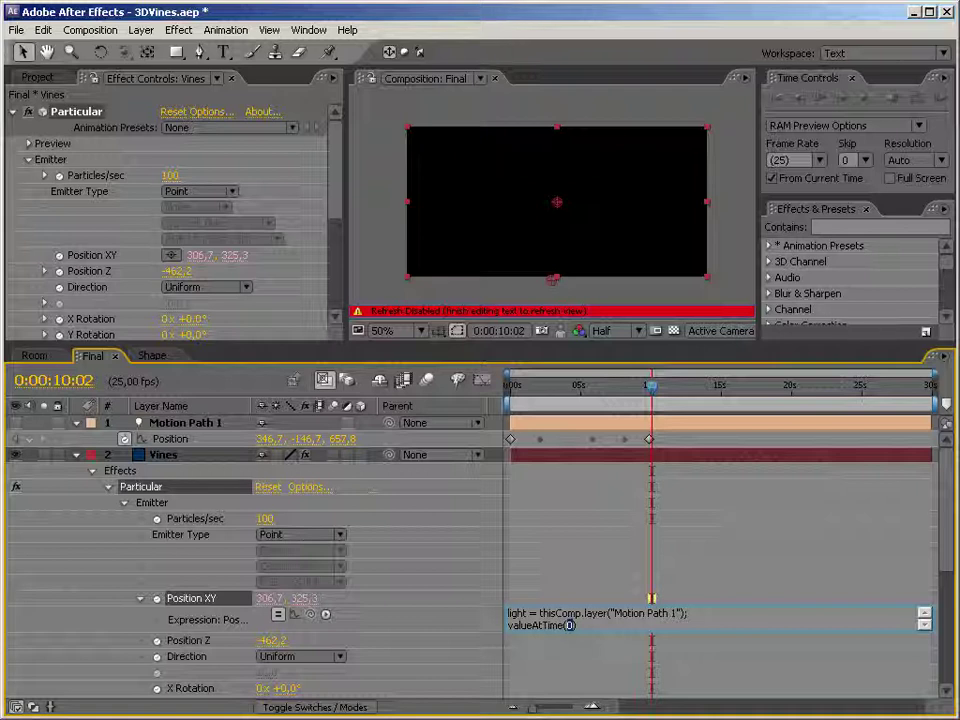
key("shift+Home")
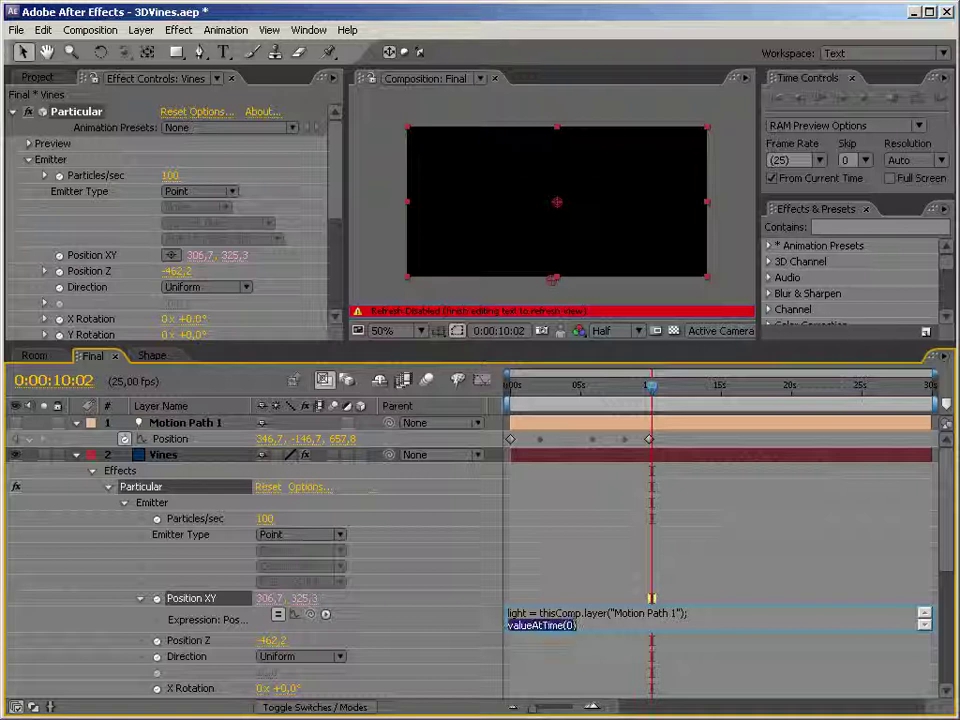
key("BackSpace")
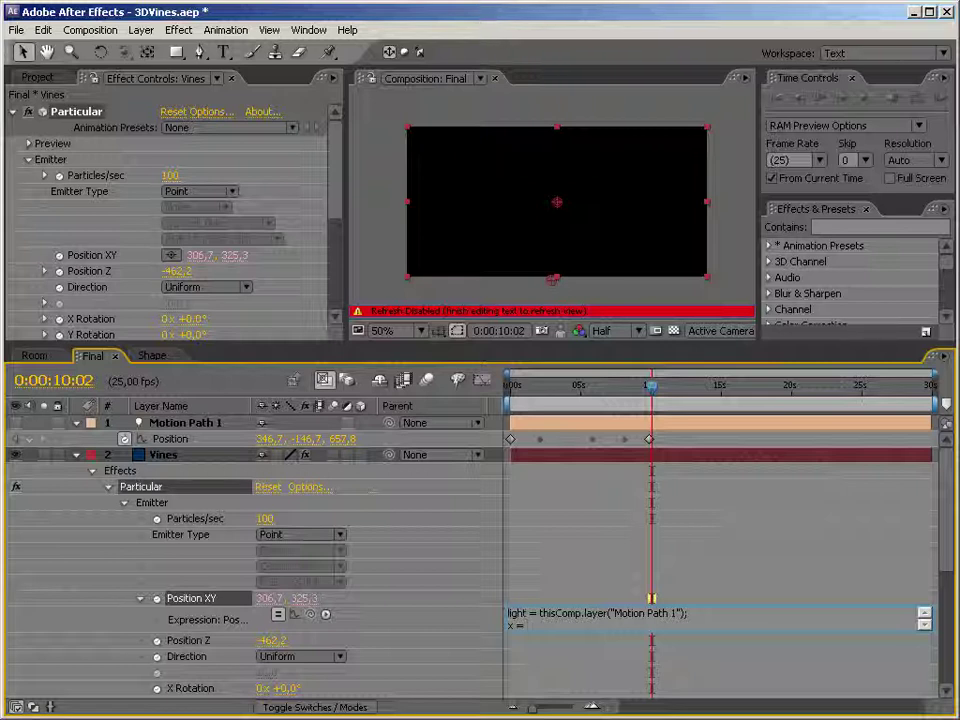
Complete the Position XY expression with x = light.transform.position[0]; y = light.transform.position[1]; and the output [x, y]
type("light.transform.position[")
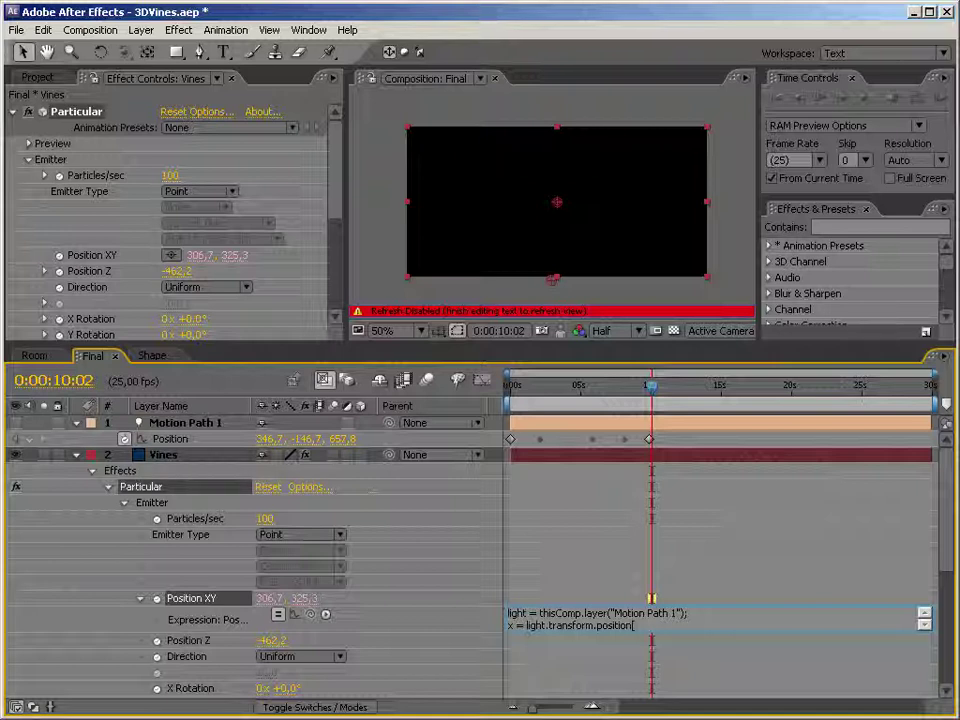
type("0]")
left_click(289, 454)
type(";")
key("Return")
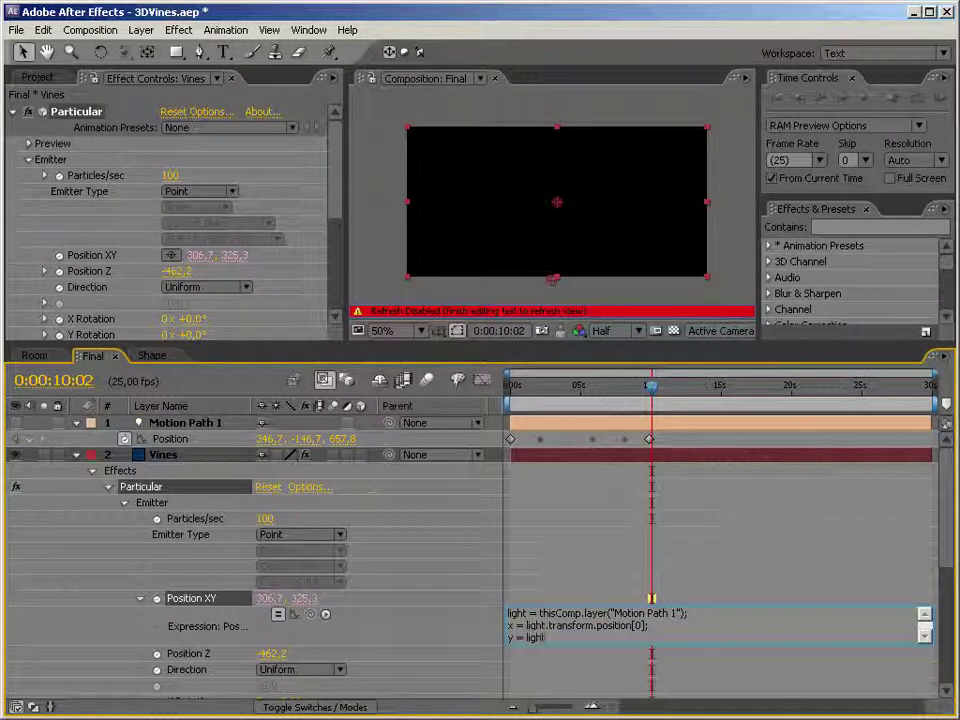
type("y = light.transform.position[1];")
key("Return")
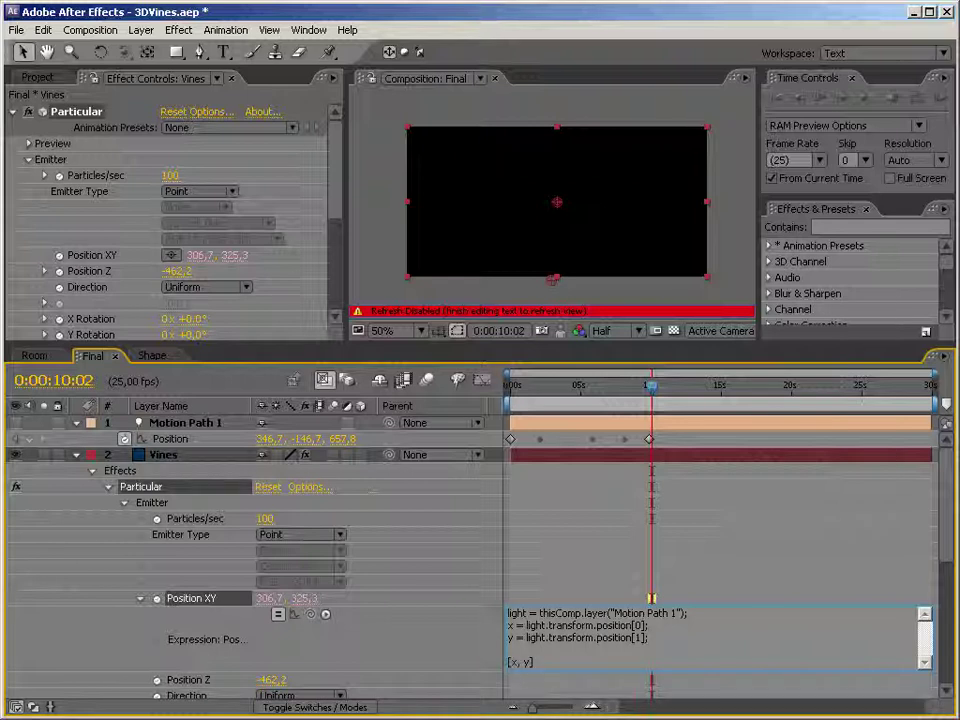
left_click(701, 502)
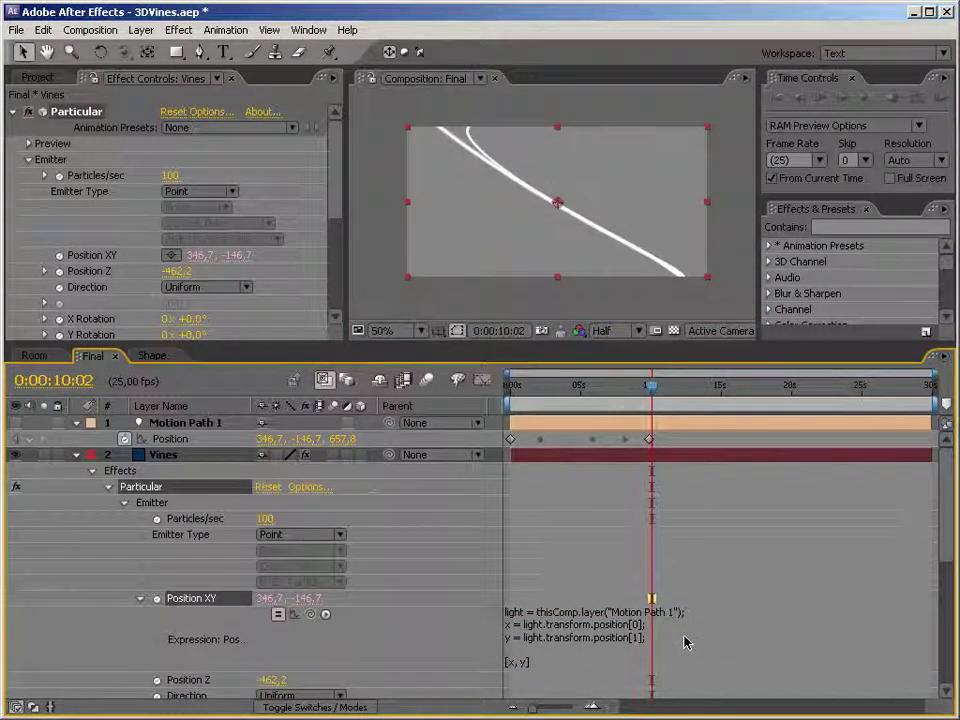
Copy the whole Position XY expression into a new expression on the emitter's Position Z
left_click(521, 662)
key("ctrl+c")
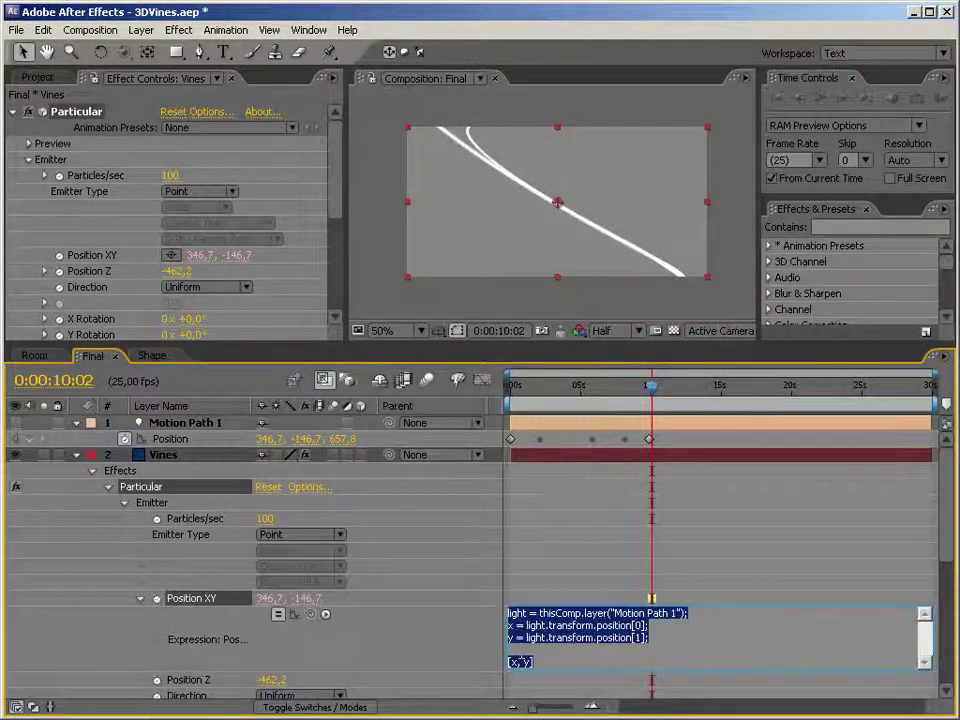
left_click(157, 680, "alt")
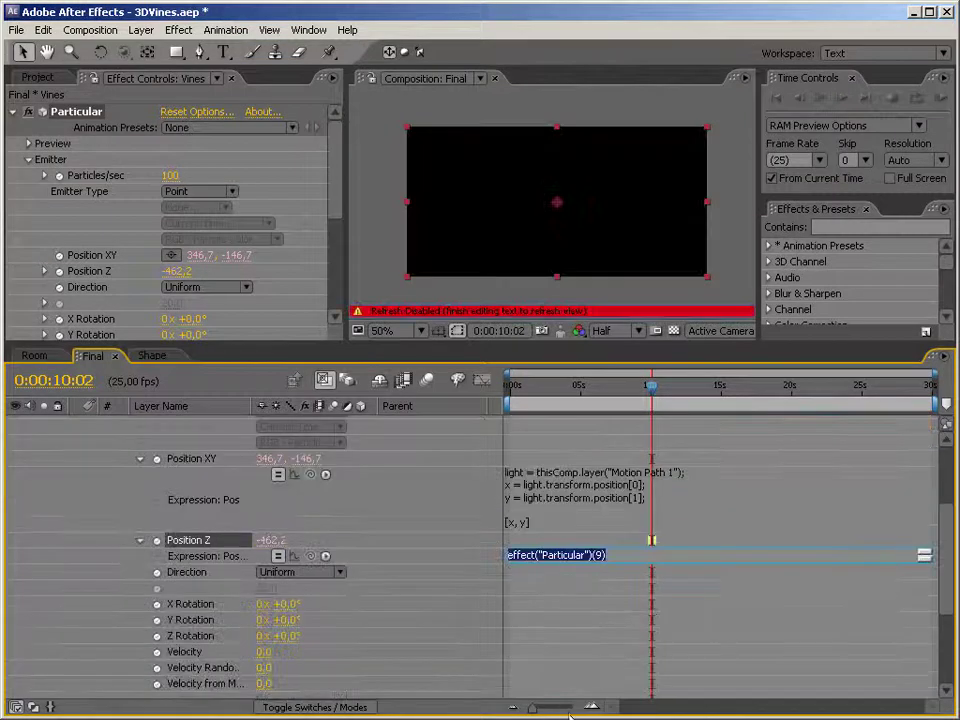
key("ctrl+v")
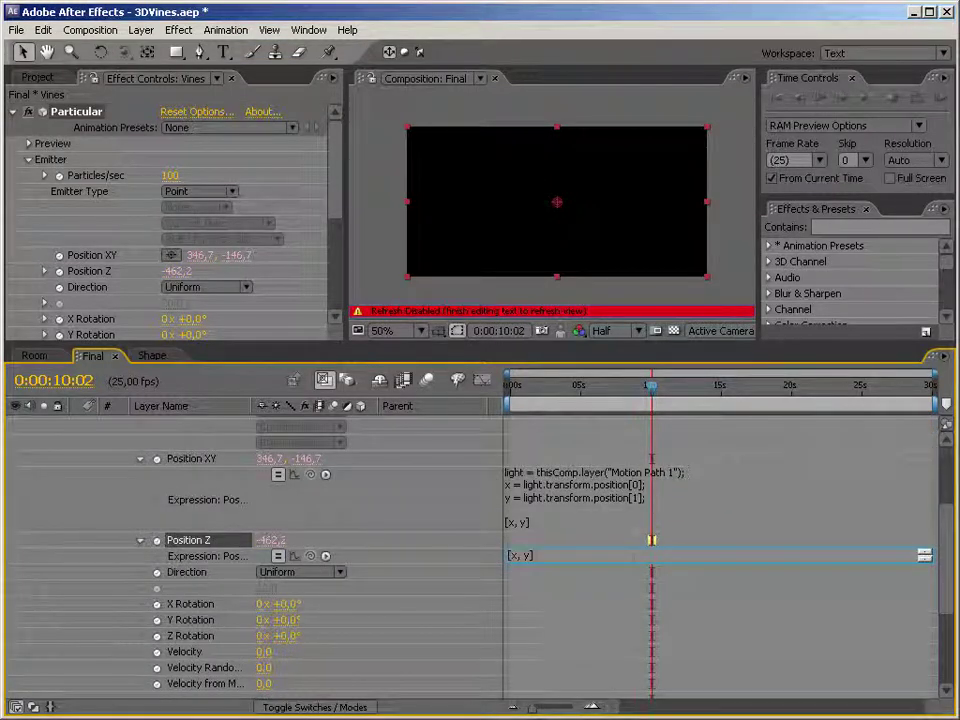
left_click(627, 637)
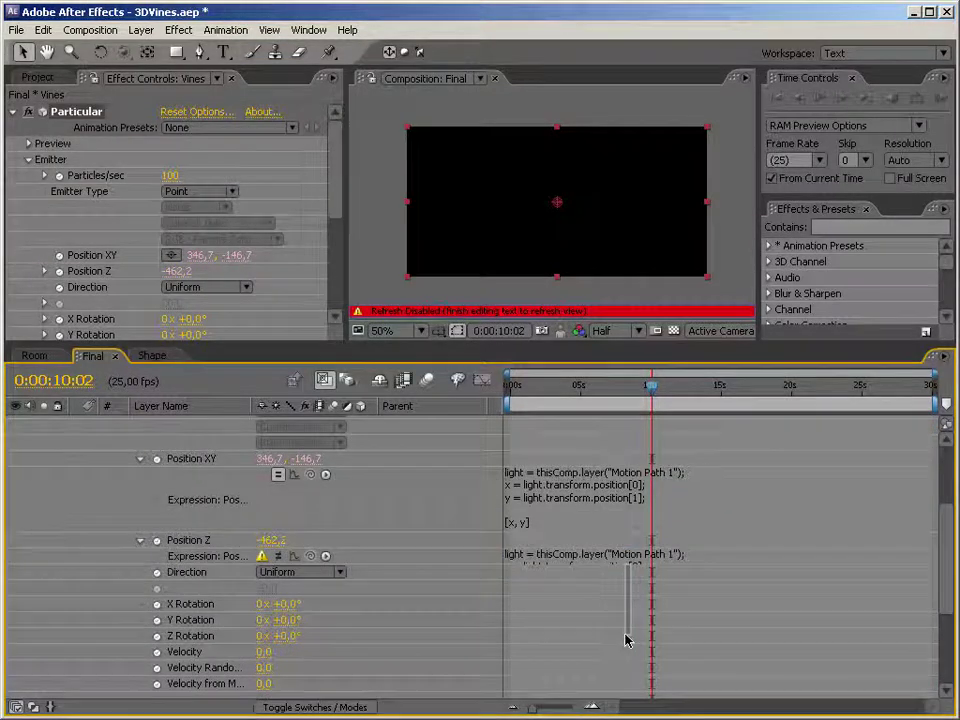
left_click(640, 557)
left_click(640, 557)
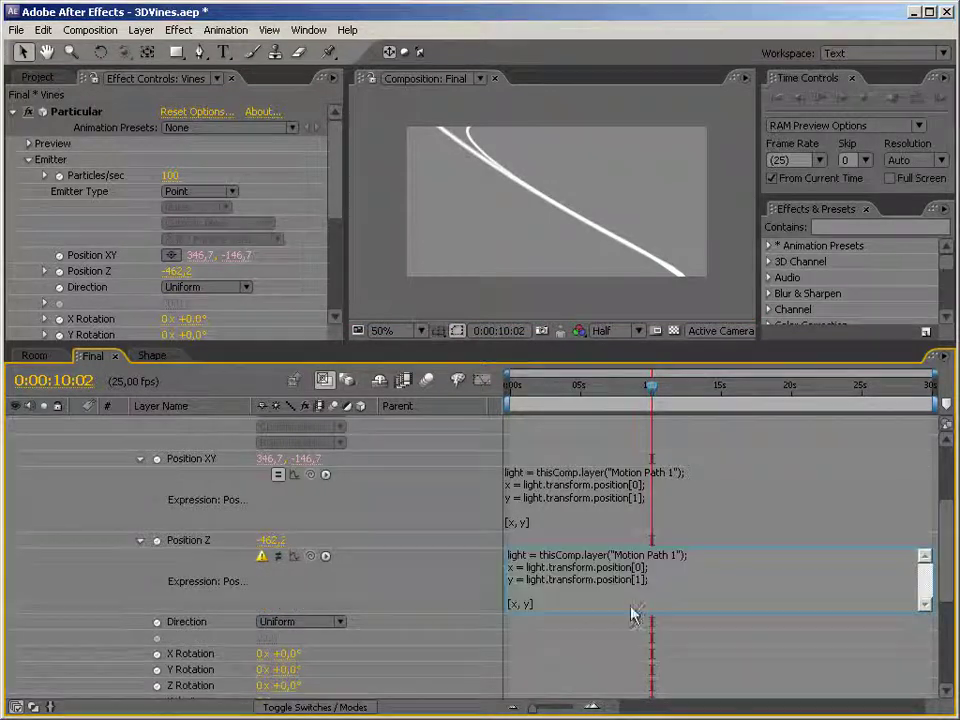
Reduce the Position Z expression to the light definition followed by light.transform.position[2]; and apply it
left_click_drag(524, 603, 474, 570)
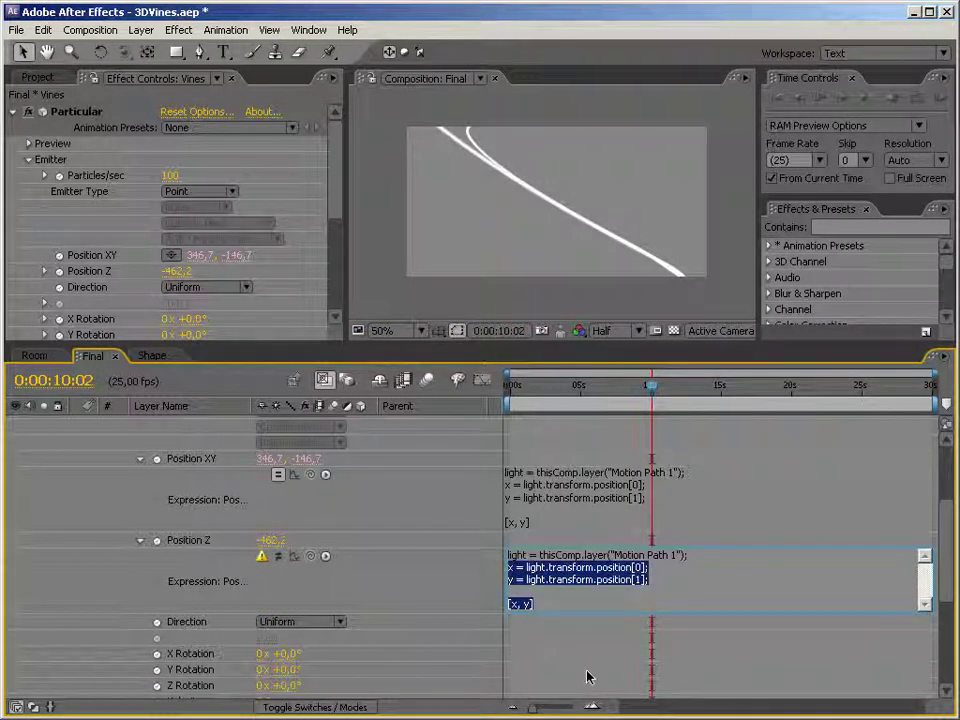
left_click(534, 604)
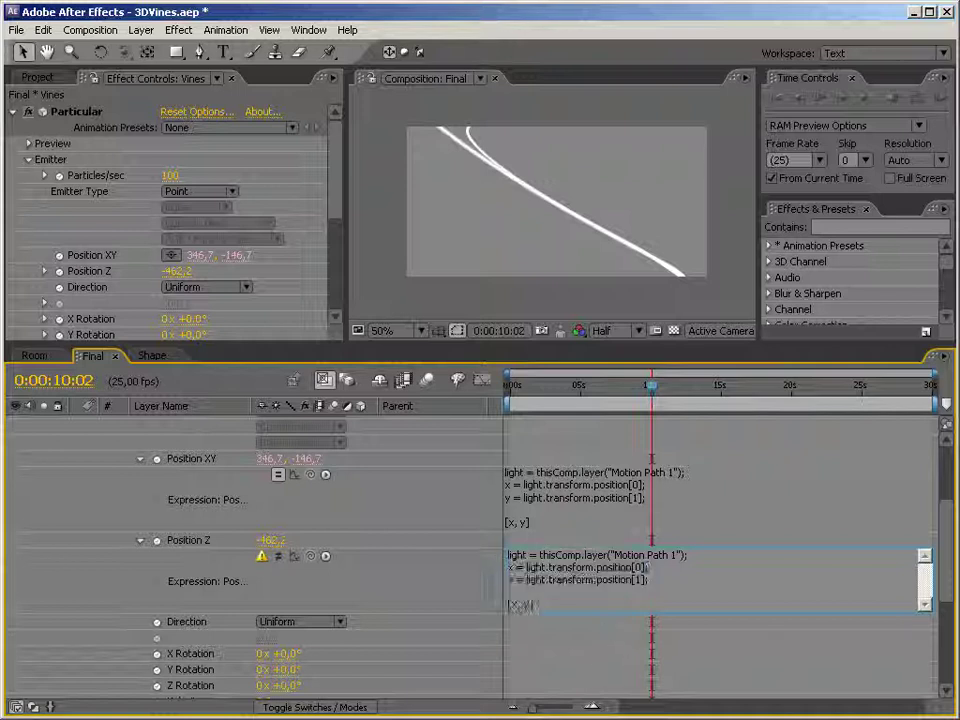
left_click_drag(509, 567, 495, 590)
key("BackSpace")
key("BackSpace")
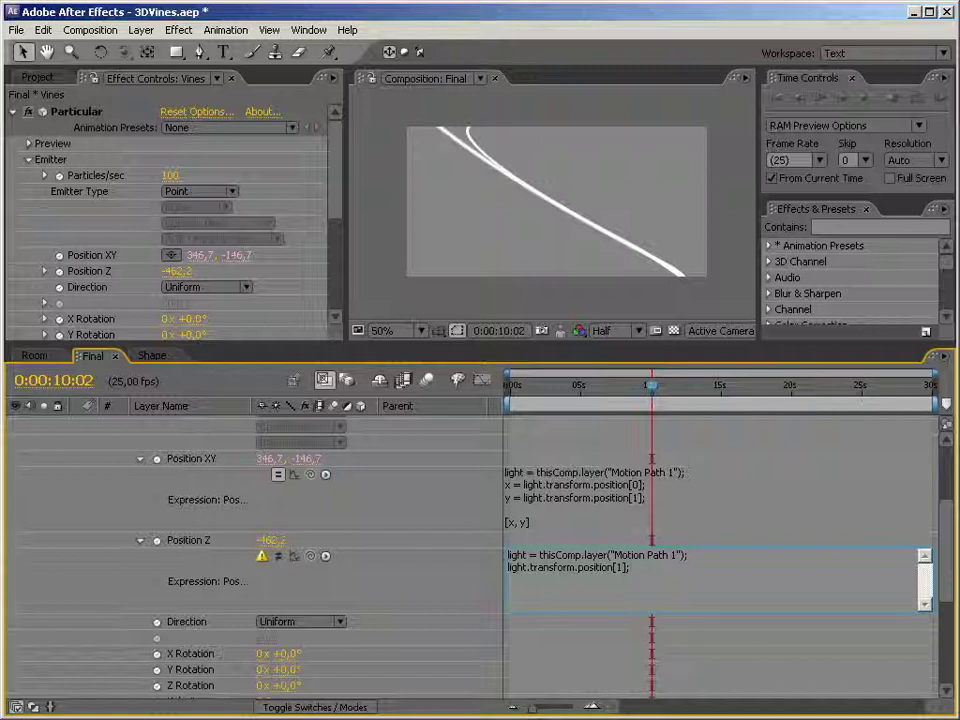
type("2")
left_click(480, 530)
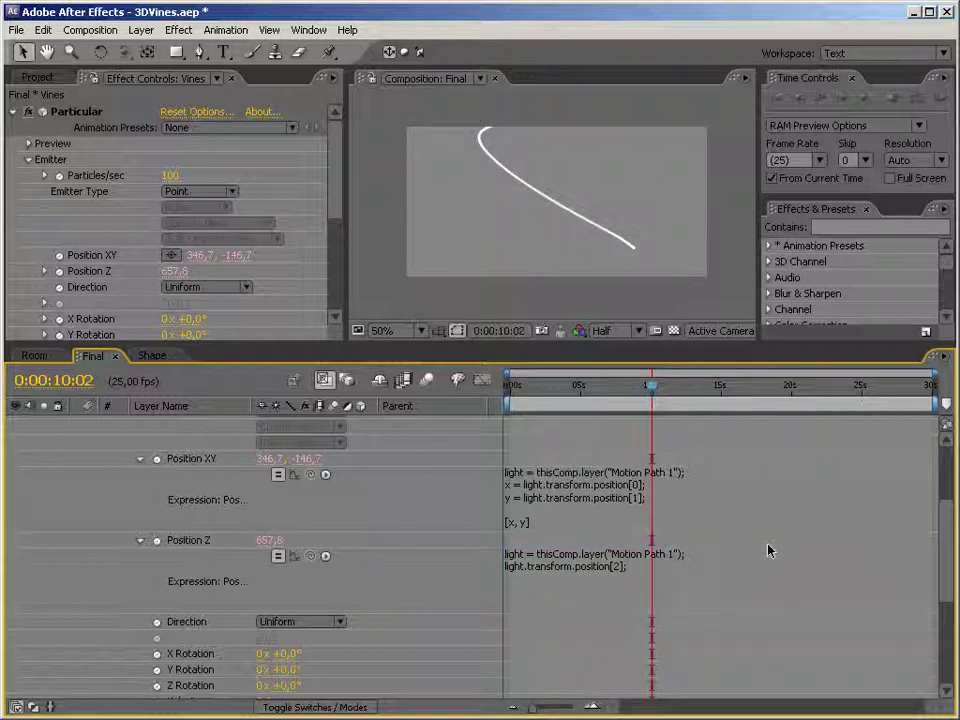
Scrub back to frame 0, collapse the Motion Path 1 layer and enlarge the timeline area
left_click_drag(943, 617, 947, 533)
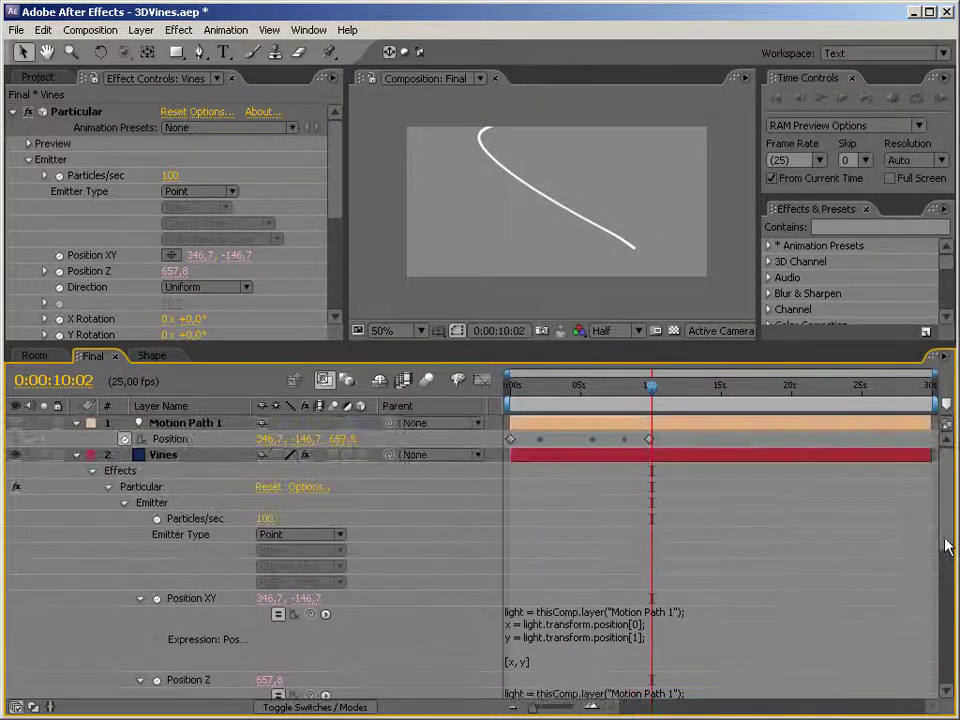
left_click_drag(654, 390, 487, 398)
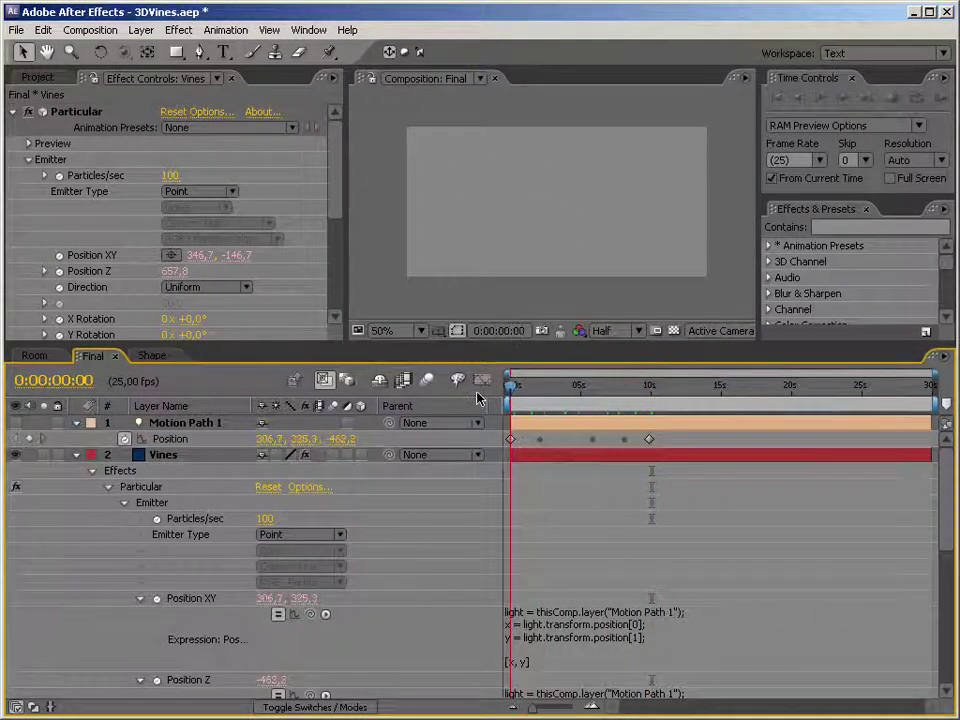
scroll(932, 500, "down", 3)
scroll(932, 500, "up", 3)
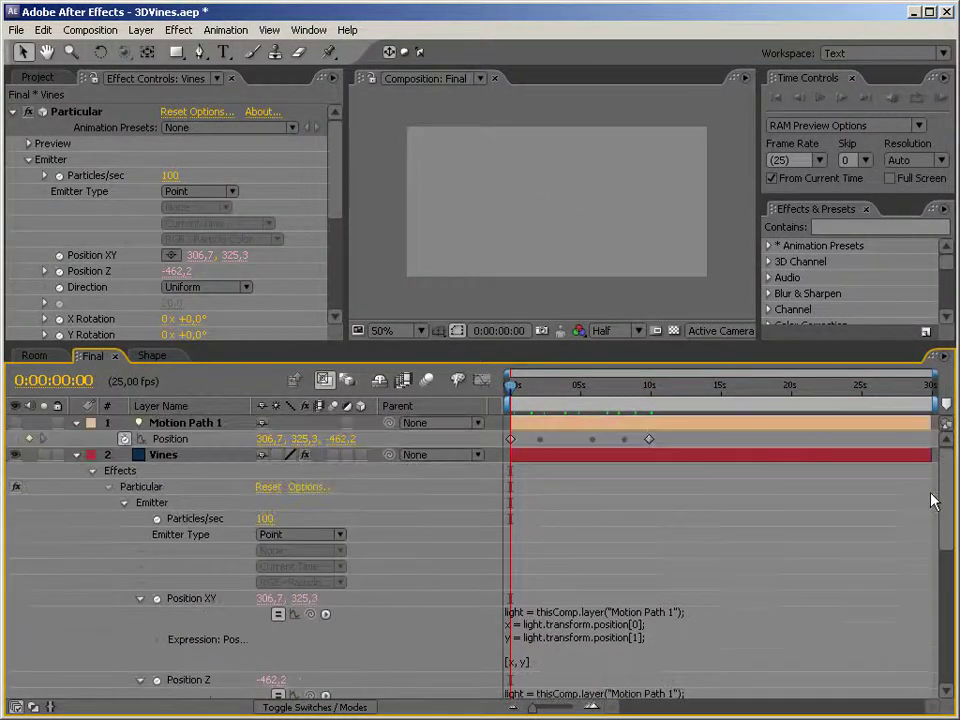
left_click(76, 422)
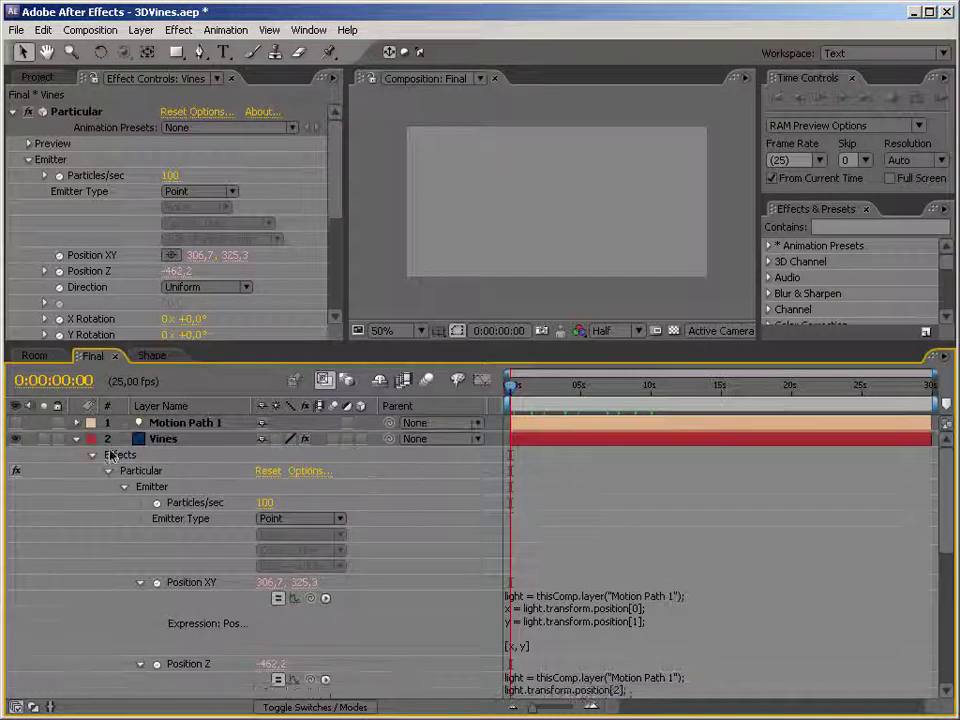
left_click_drag(820, 287, 820, 265)
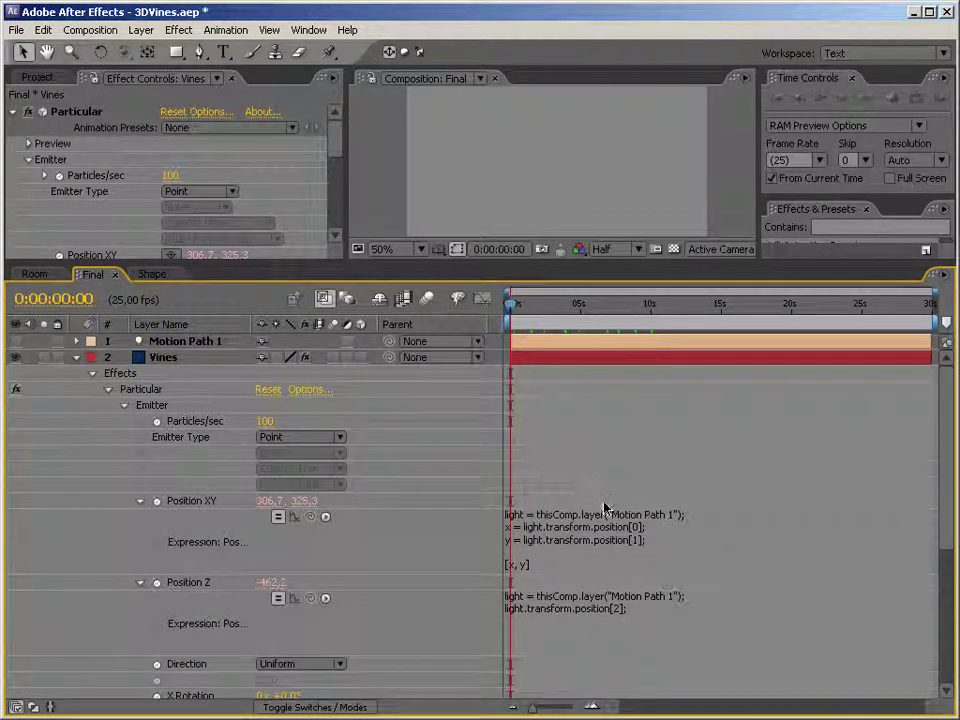
mouse_move(512, 304)
left_mouse_down()
mouse_move(688, 313)
mouse_move(512, 311)
mouse_move(574, 294)
mouse_move(648, 255)
mouse_move(553, 274)
mouse_move(508, 300)
left_mouse_up()
Insert .valueAtTime(0) after position in the x and y lines of the Position XY expression, before [0] and [1]
left_click(668, 537)
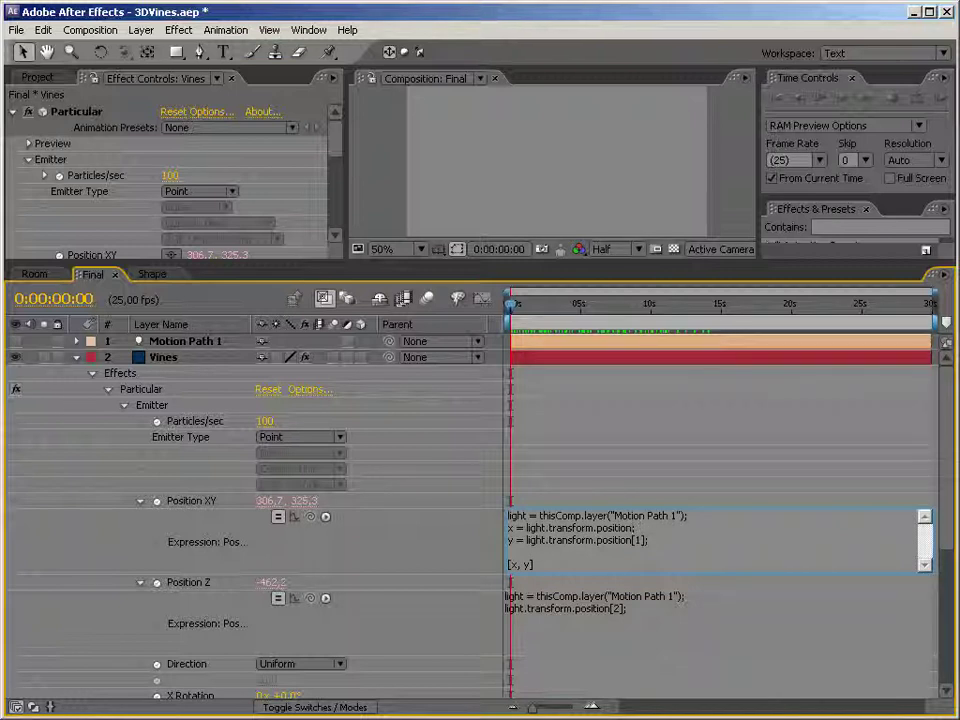
type("eAtTime(0)[0")
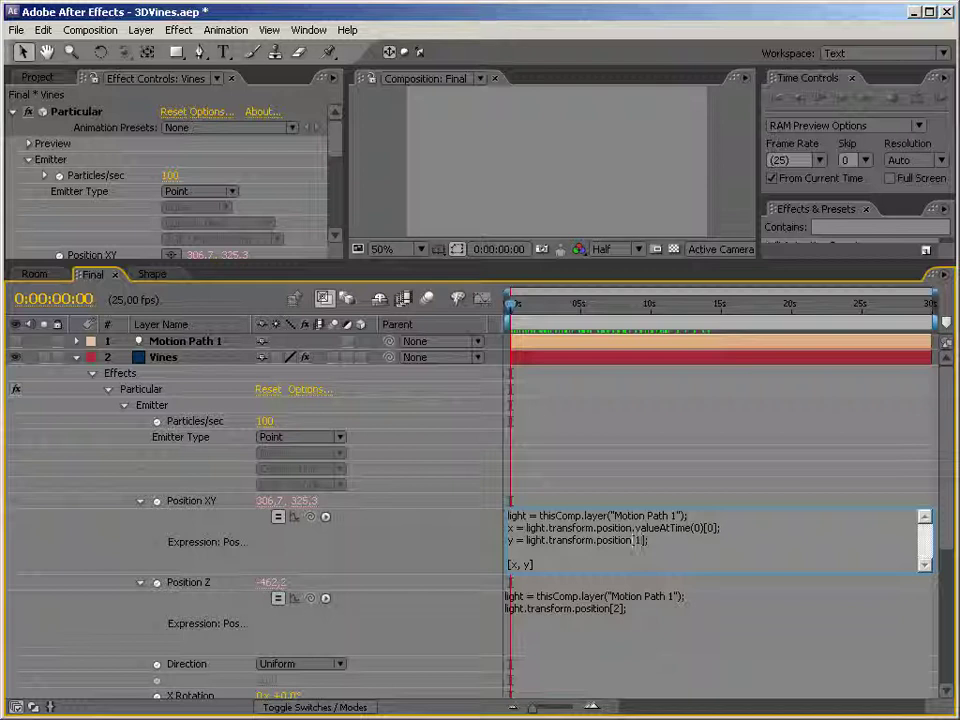
type("eAtTime(0")
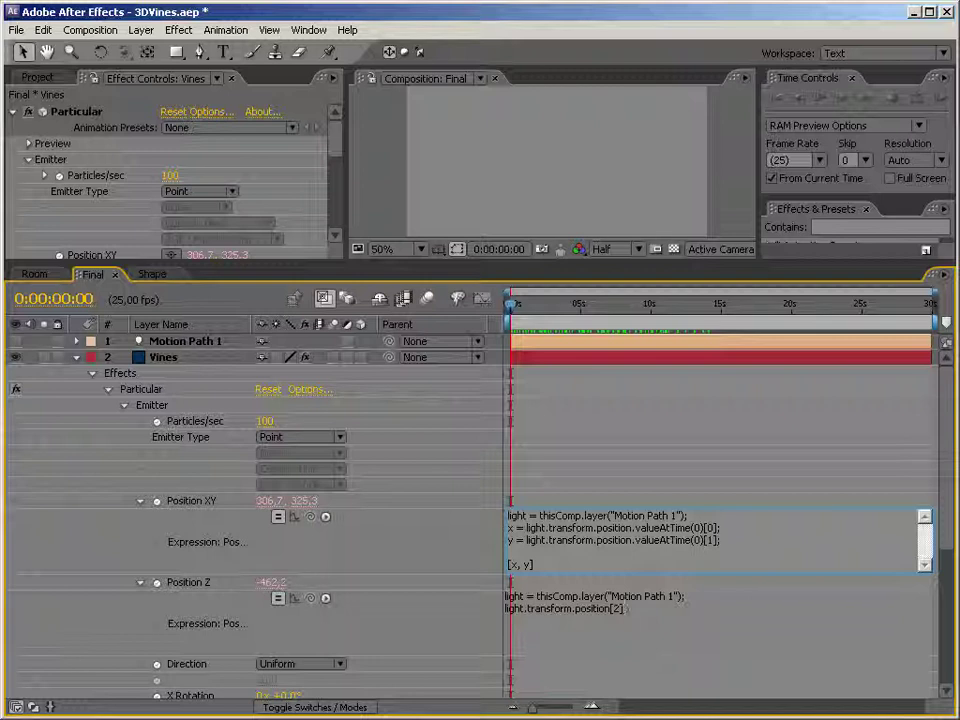
Insert .valueAtTime(0) after position and before [2] in the emitter's Position Z expression and apply it
left_click(615, 612)
left_click(616, 610)
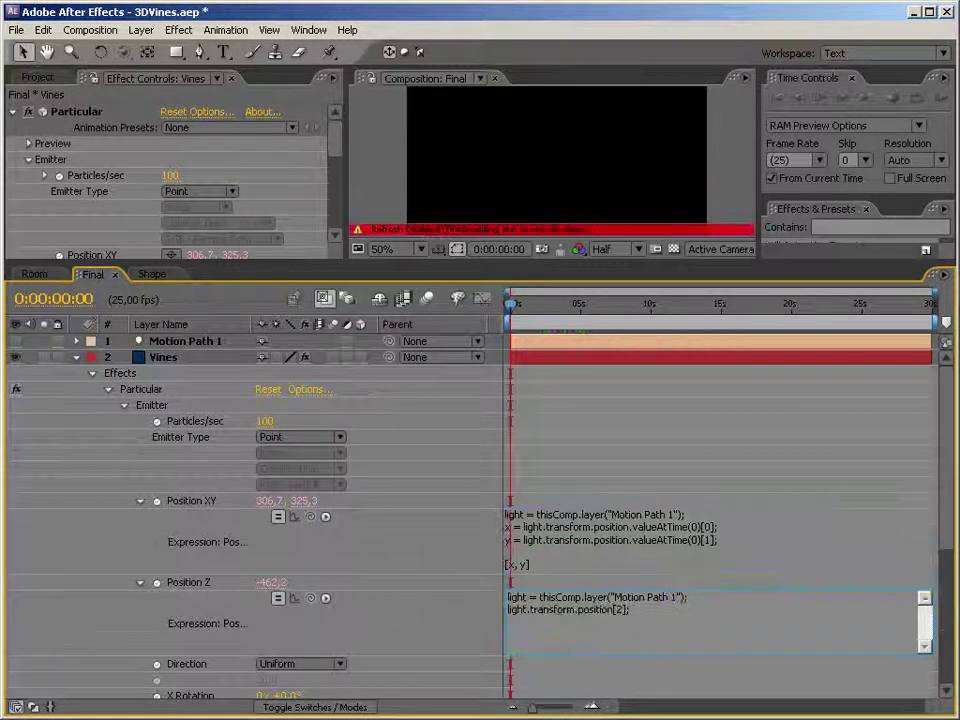
type("AtTime(0")
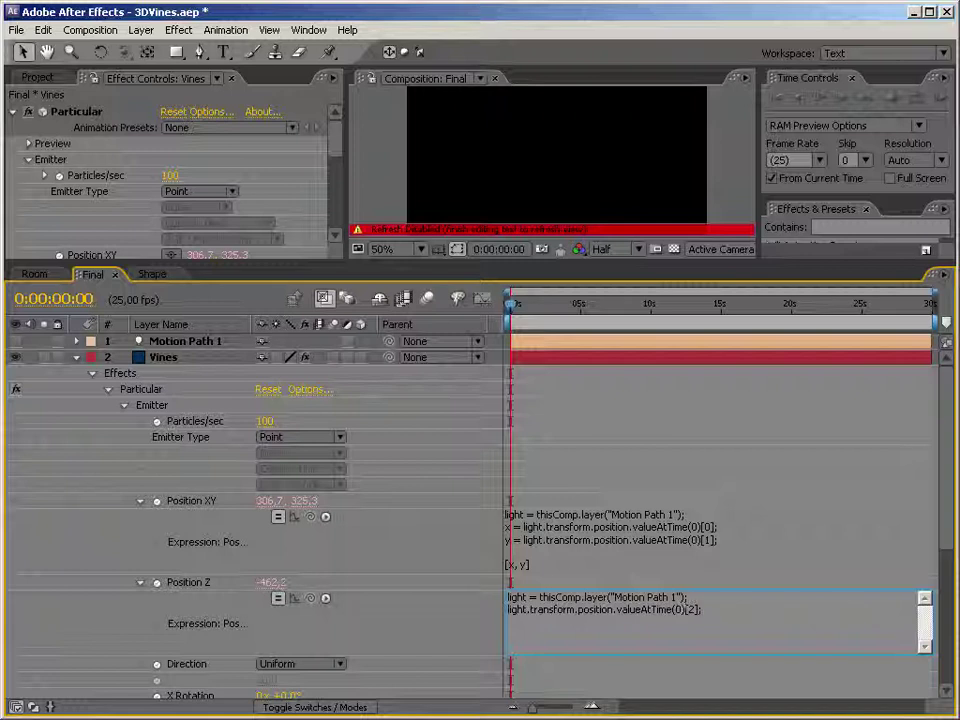
left_click(639, 643)
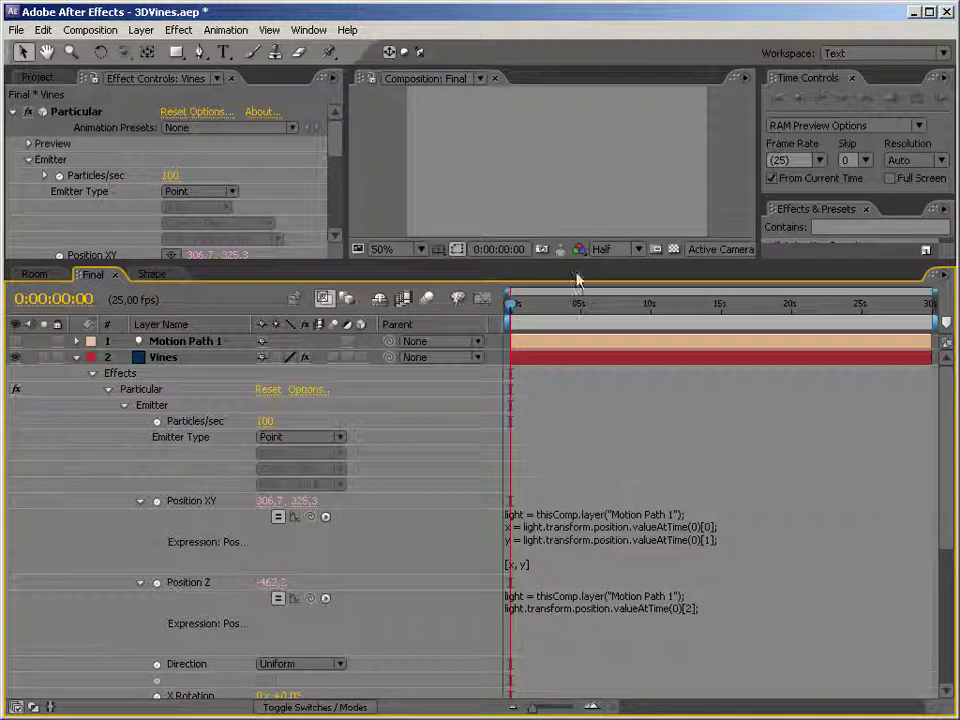
Enlarge the composition view, scrub to 0:00:08:23 to check the particle trail, and return to frame 0
left_click_drag(575, 287, 548, 545)
mouse_move(512, 492)
left_mouse_down()
mouse_move(693, 494)
mouse_move(509, 494)
mouse_move(671, 494)
mouse_move(700, 474)
mouse_move(509, 493)
mouse_move(585, 476)
mouse_move(683, 480)
mouse_move(518, 480)
mouse_move(636, 477)
left_mouse_up()
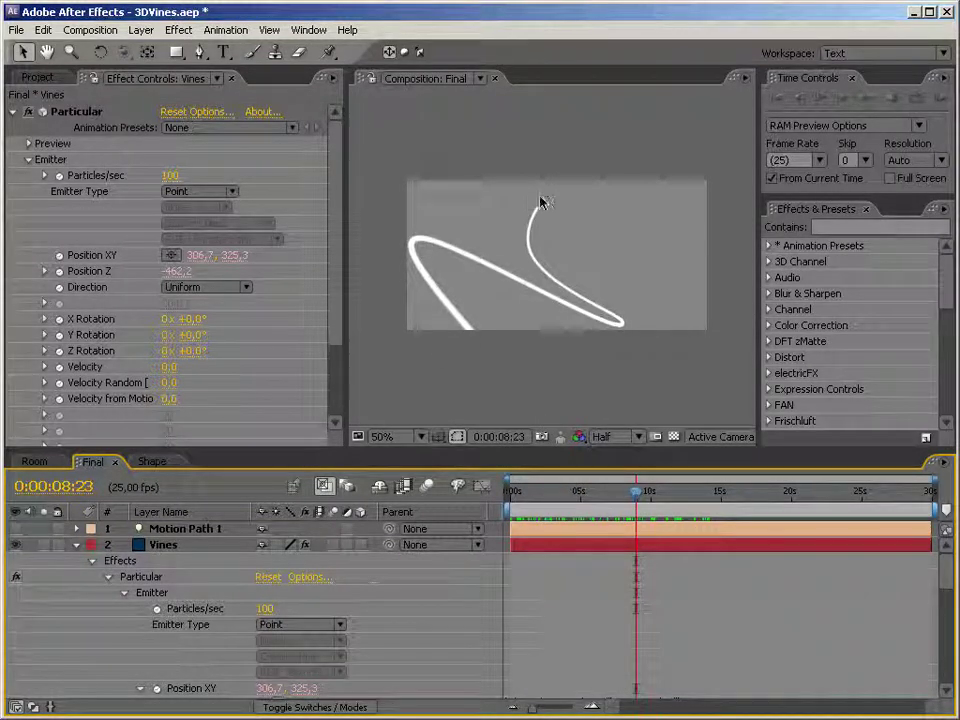
left_click_drag(640, 497, 512, 495)
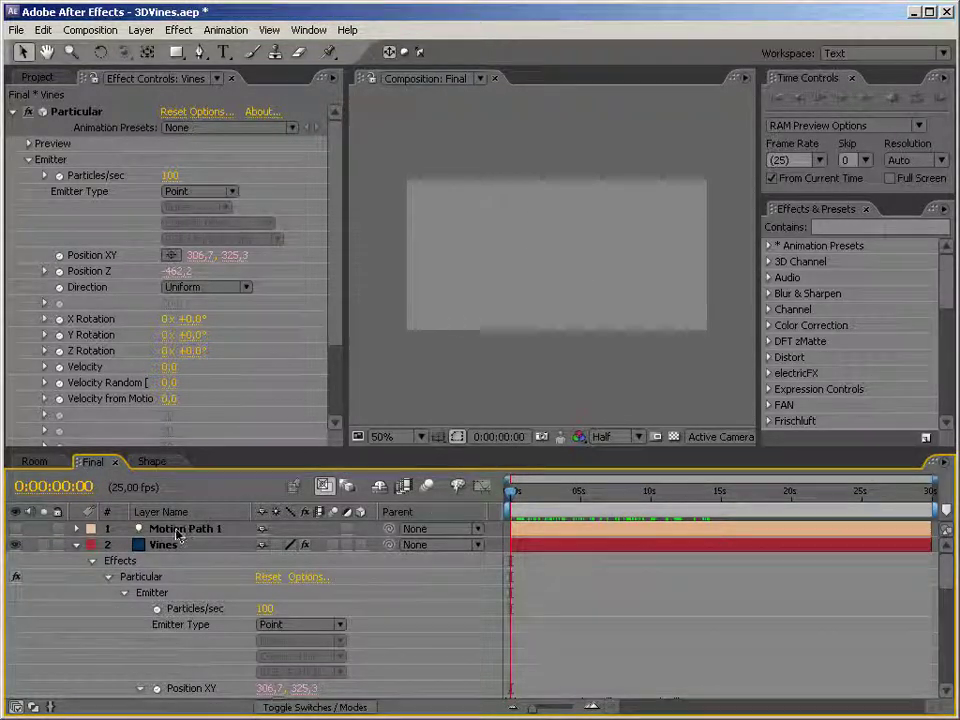
Collapse the Vines layer and briefly show the Shape layer to inspect its circles, hiding it again
left_click(78, 546)
left_click(167, 561)
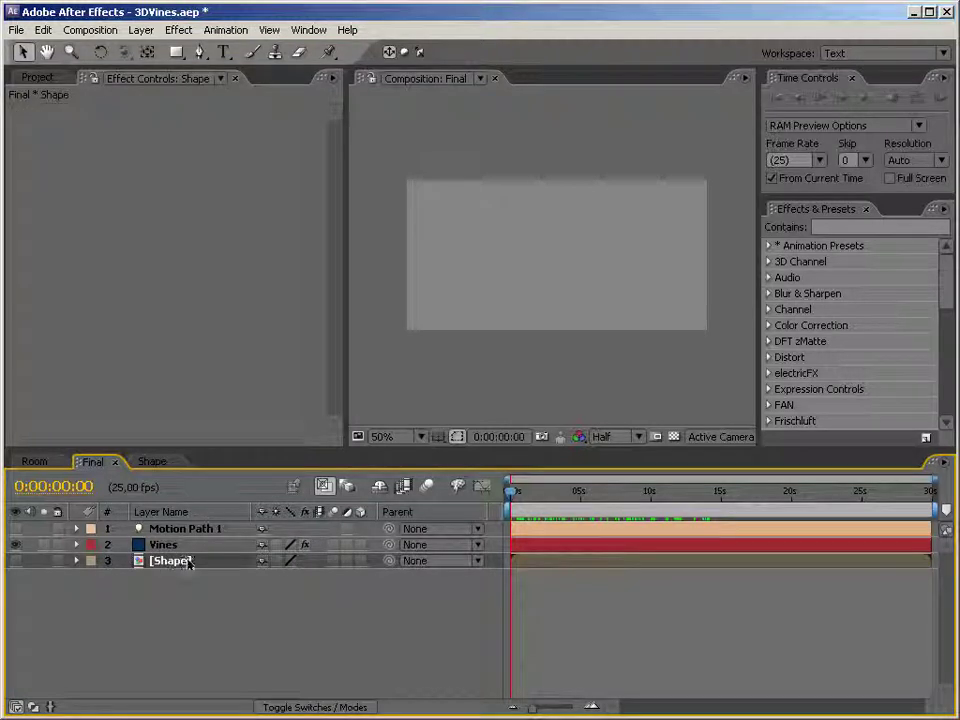
left_click(15, 561)
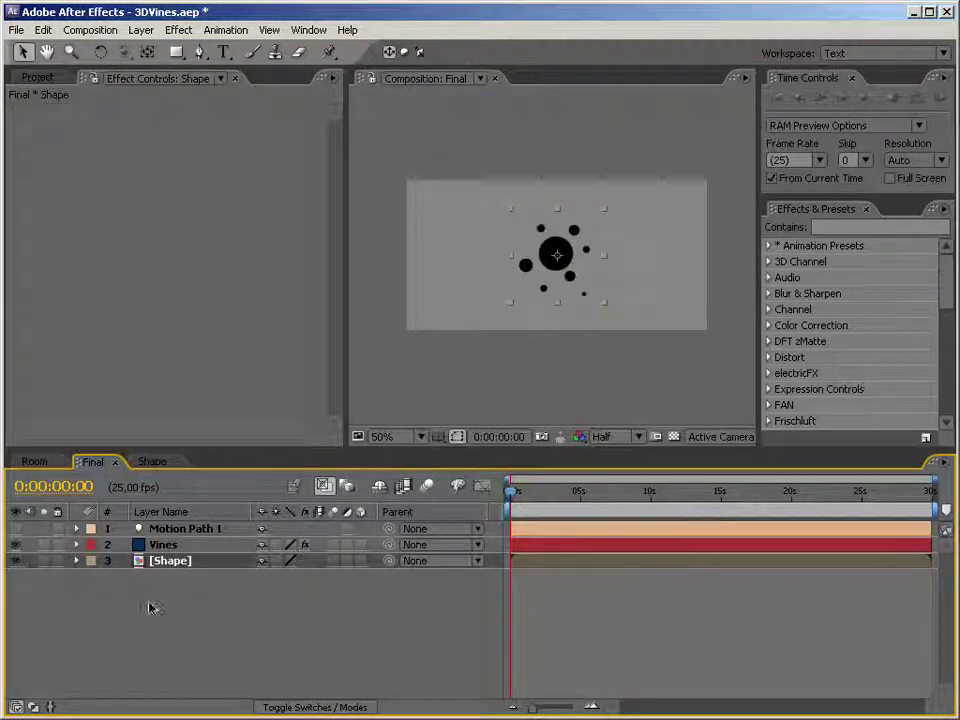
left_click(15, 561)
Set Particular's Particle Type on the Vines layer to Custom with 3. Shape as the custom particle layer
left_click(163, 545)
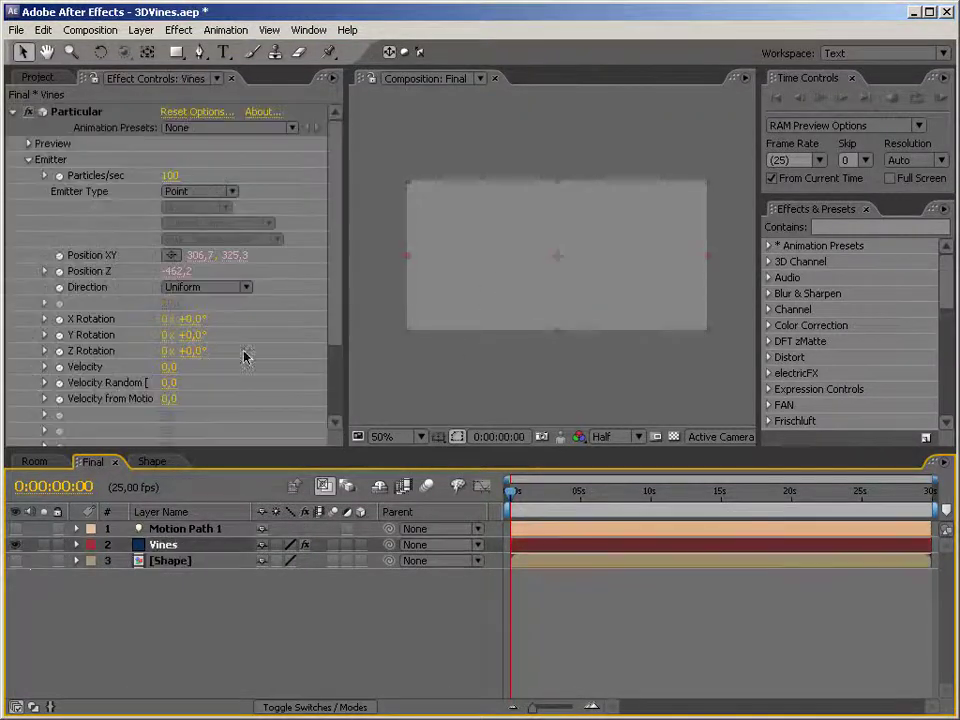
left_click(29, 160)
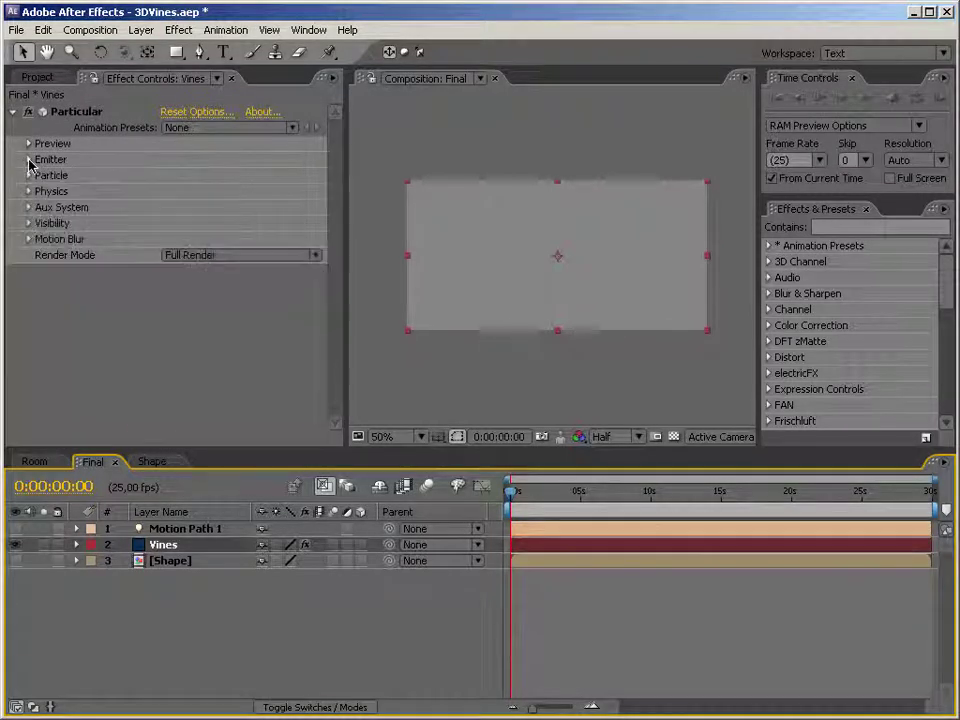
left_click(29, 175)
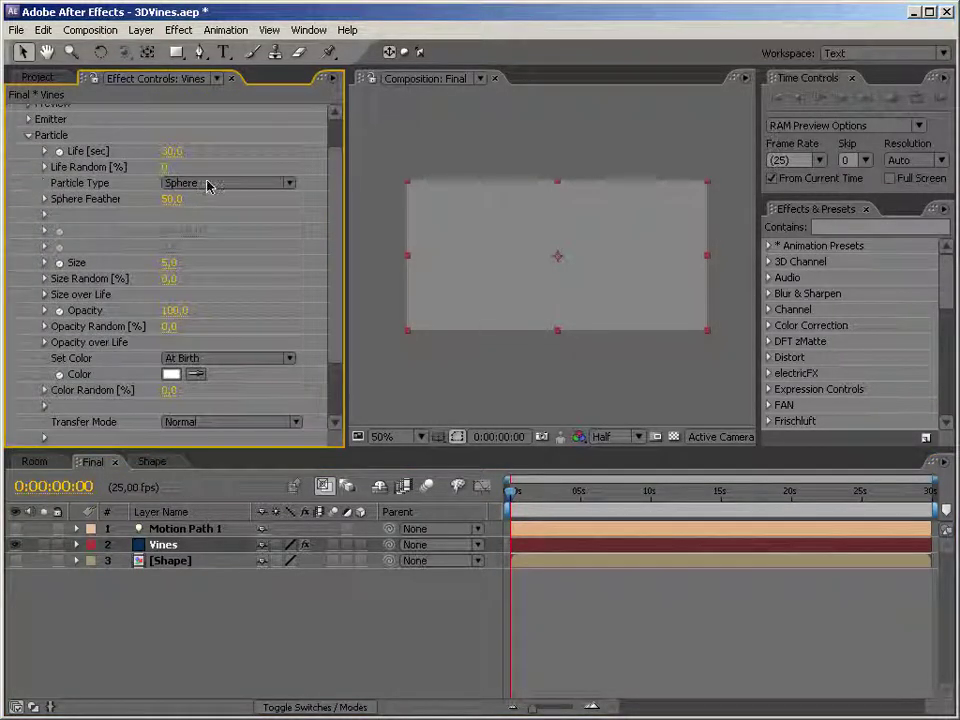
left_click(261, 188)
left_click(244, 269)
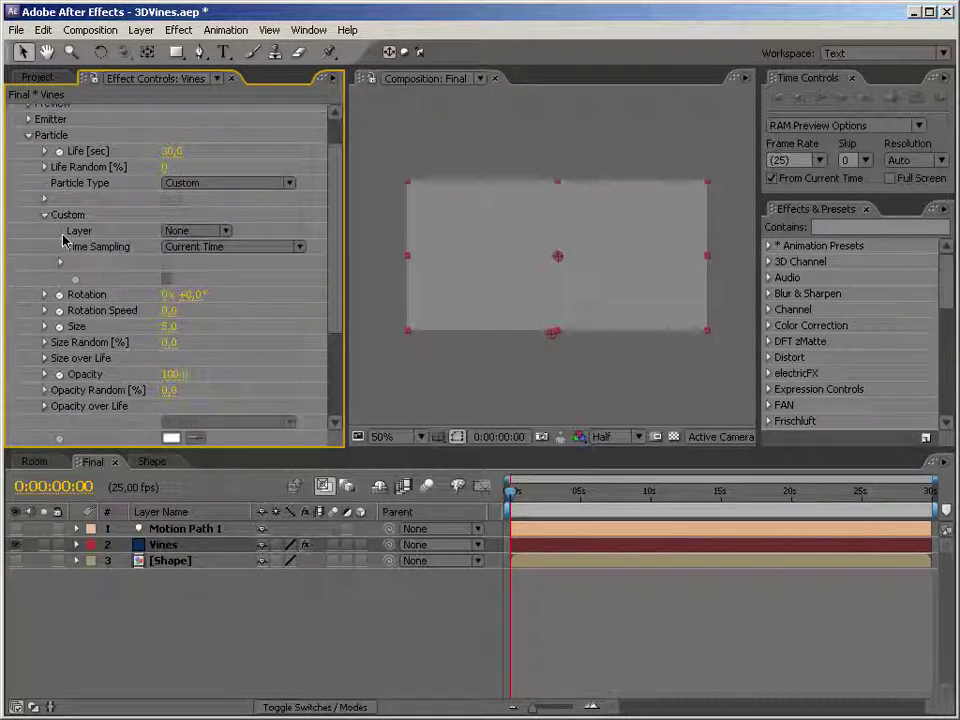
left_click(225, 232)
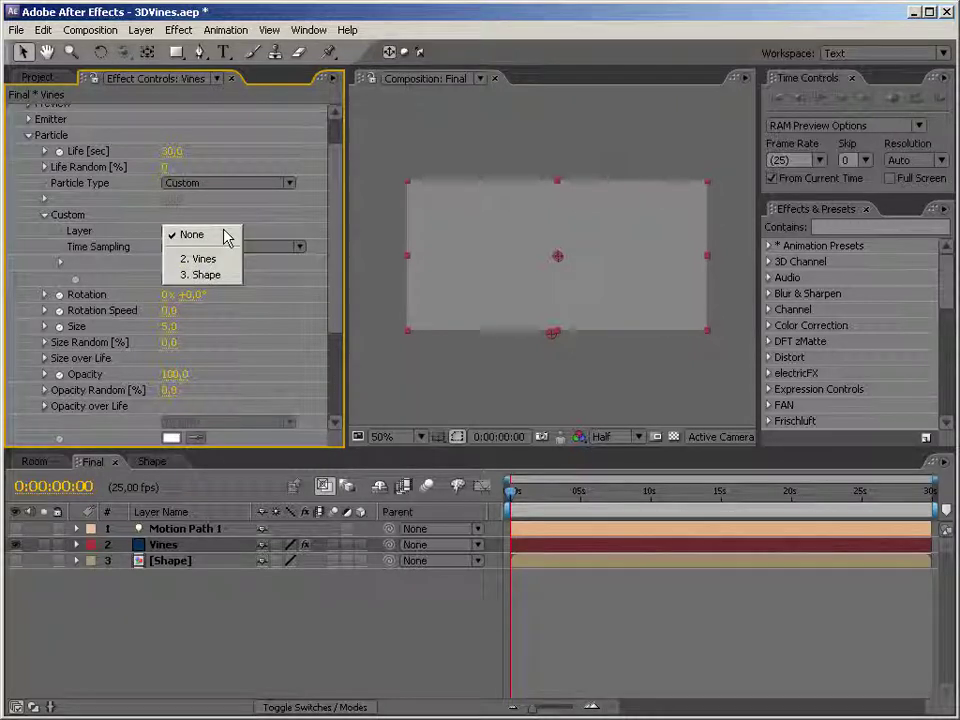
left_click(222, 277)
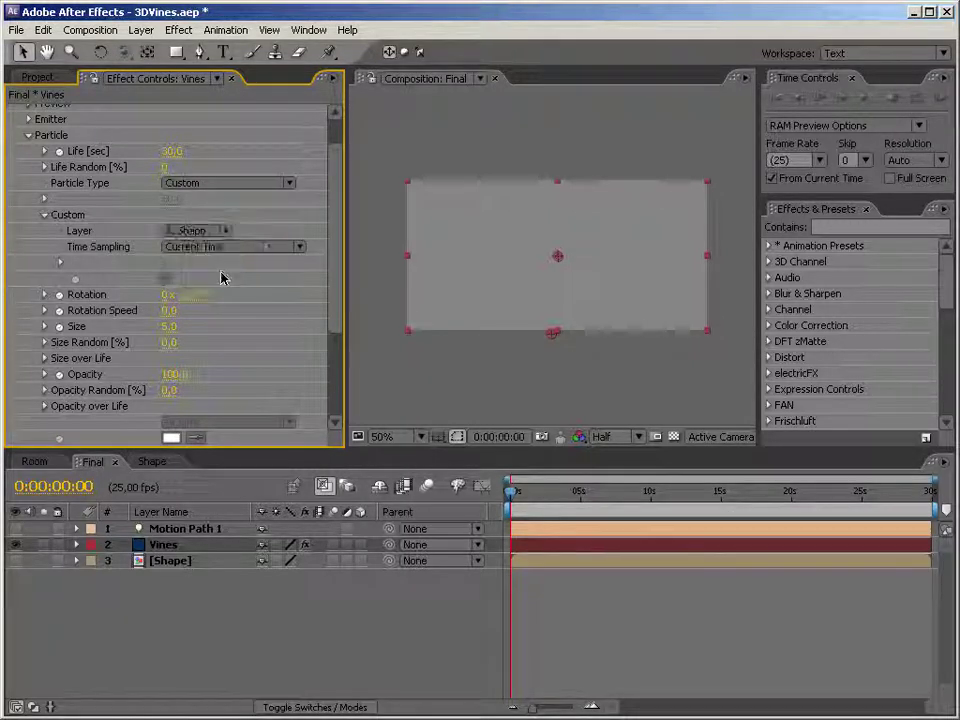
Set the composition view to 100% magnification and Full resolution, and inspect the vine with the playhead at 0:00:04:18
left_click_drag(519, 499, 562, 500)
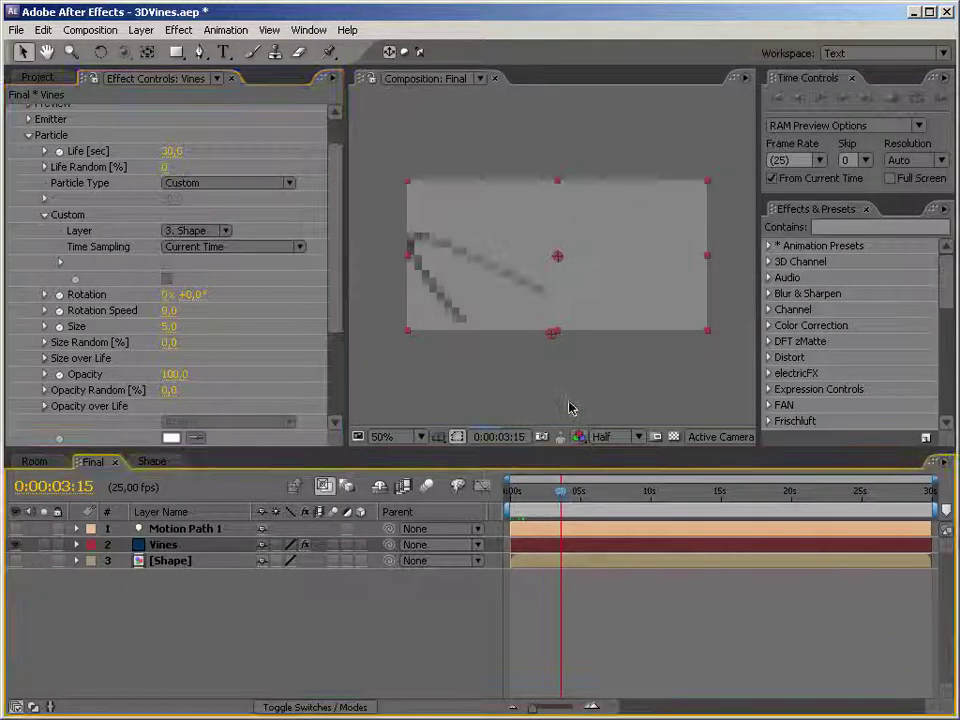
scroll(594, 372, "up", 1)
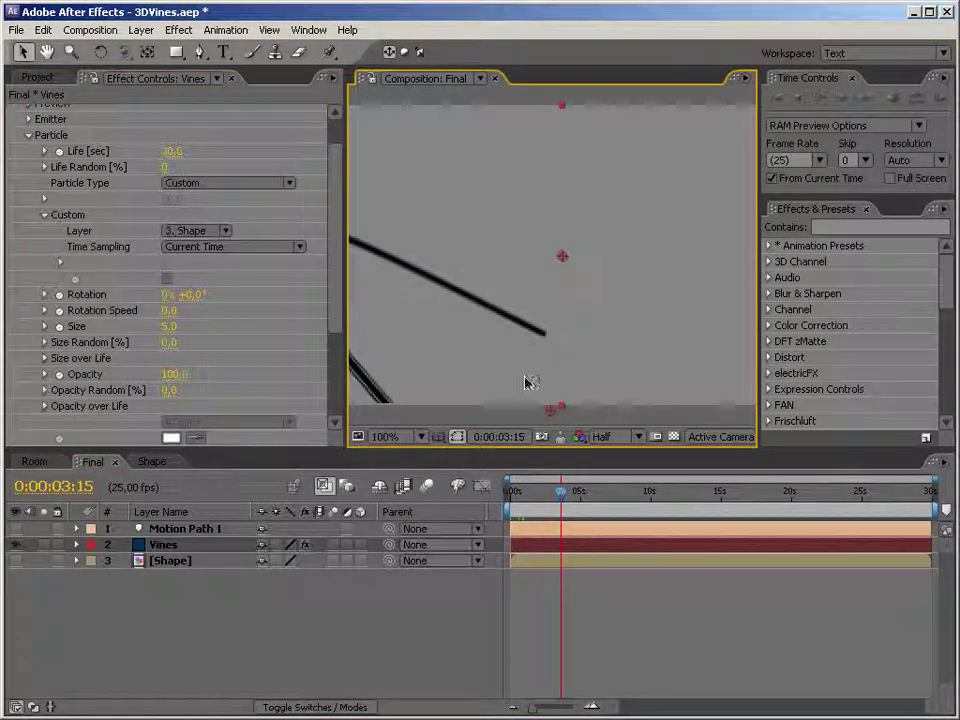
left_click_drag(350, 358, 178, 328)
key("h")
left_click_drag(420, 317, 458, 306)
key("v")
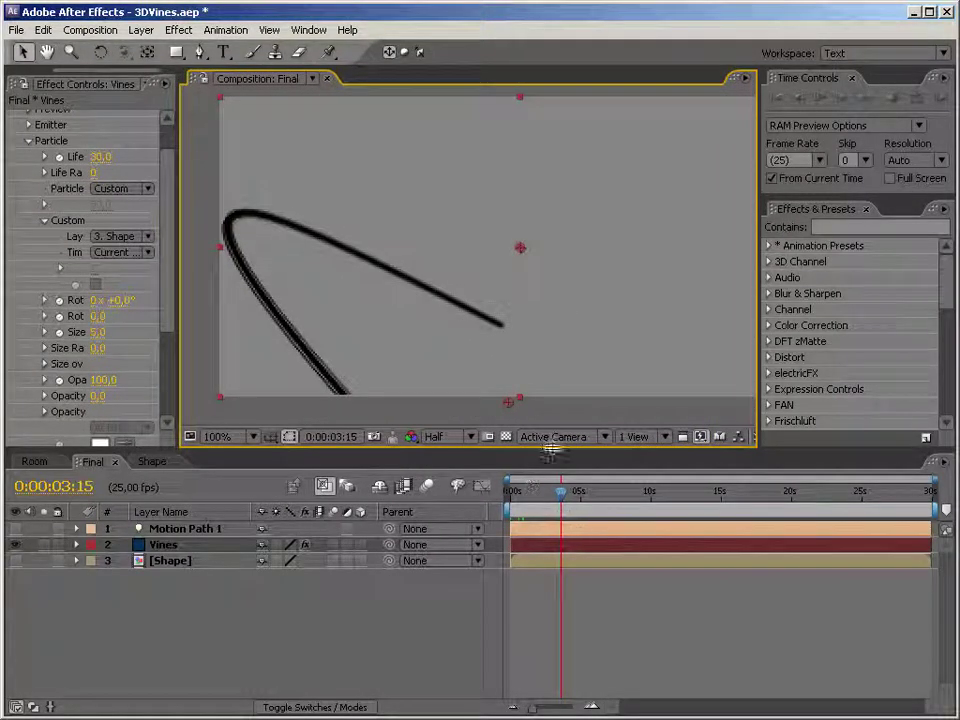
left_click(441, 436)
left_click(450, 455)
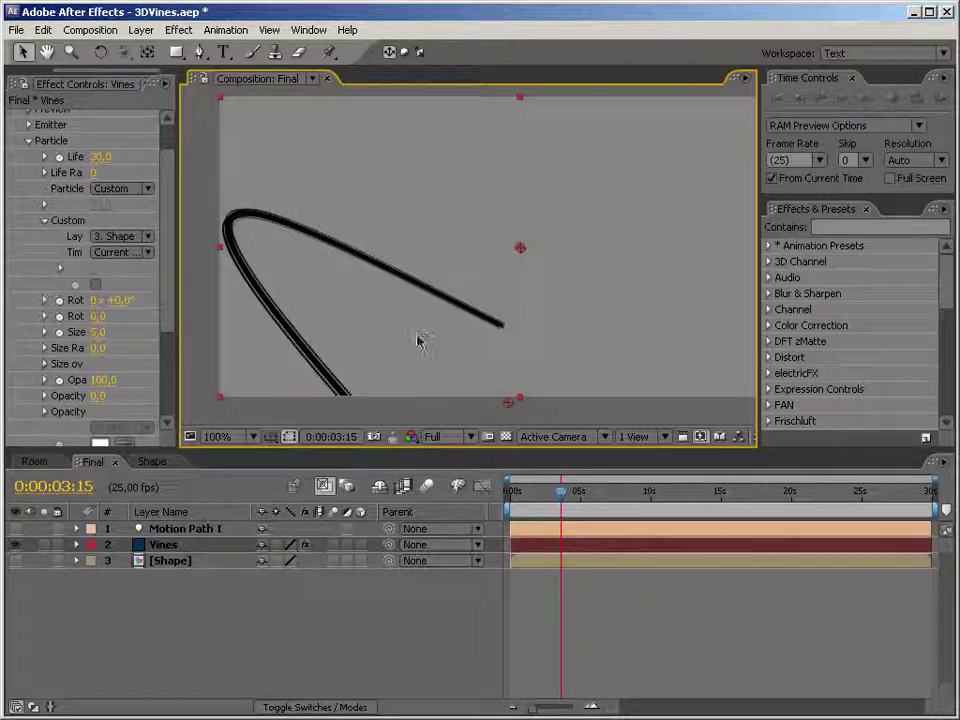
left_click(577, 492)
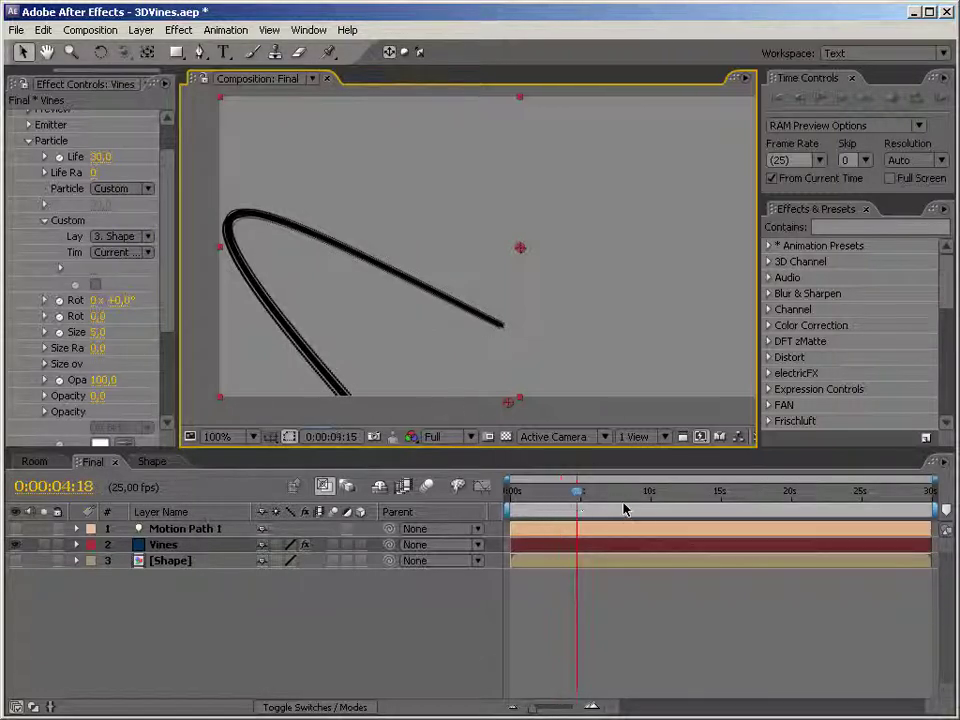
Widen the effect settings area and set the particle Size to 10
left_click_drag(183, 323, 240, 318)
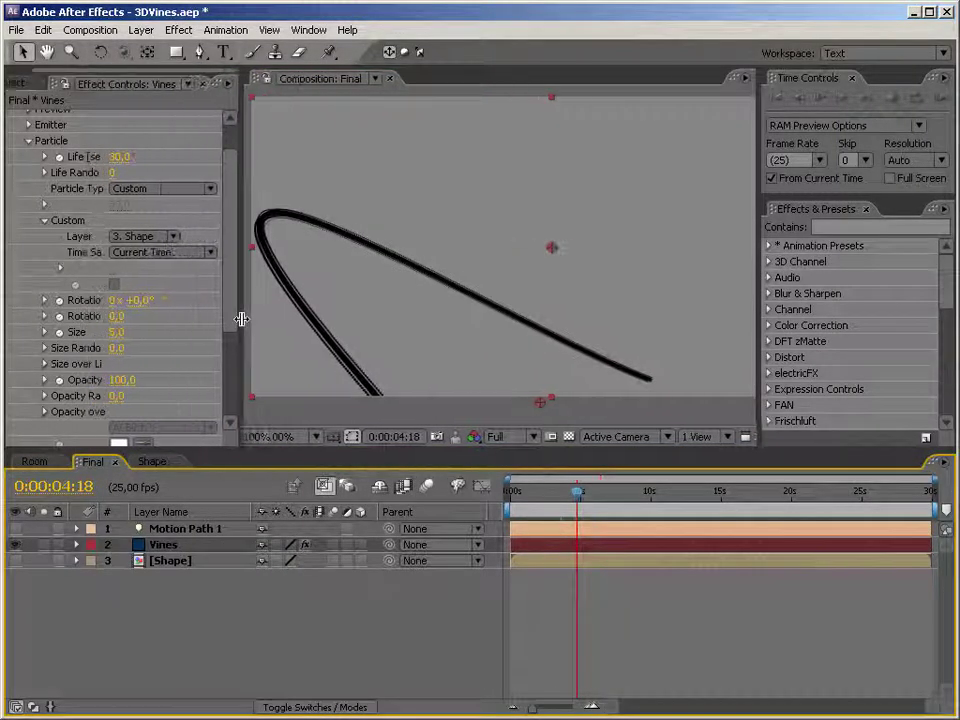
left_click(118, 332)
type("10")
key("Return")
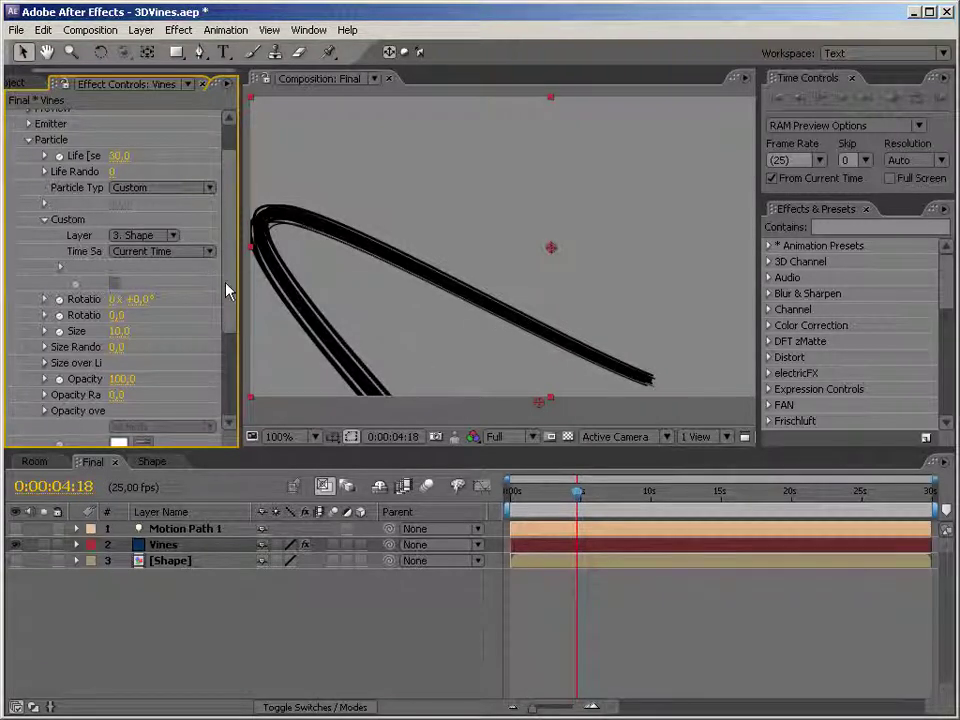
Try a particle Rotation Speed of 0,5 and settle on 0,6
scroll(228, 289, "up", 2)
left_click_drag(238, 336, 309, 328)
left_click(148, 346)
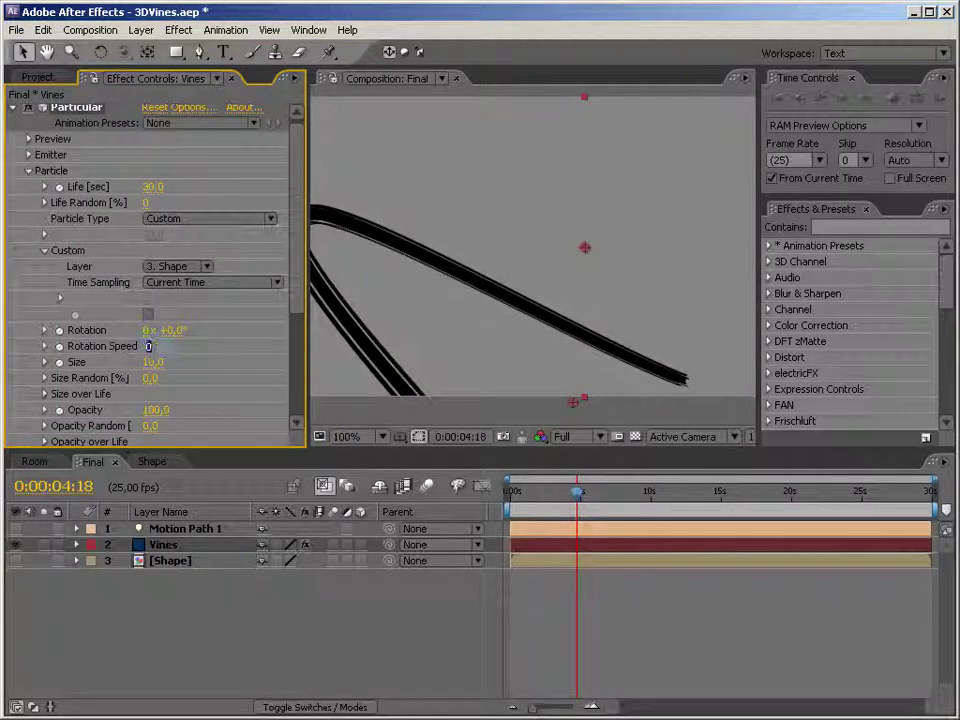
type("0.")
key("Return")
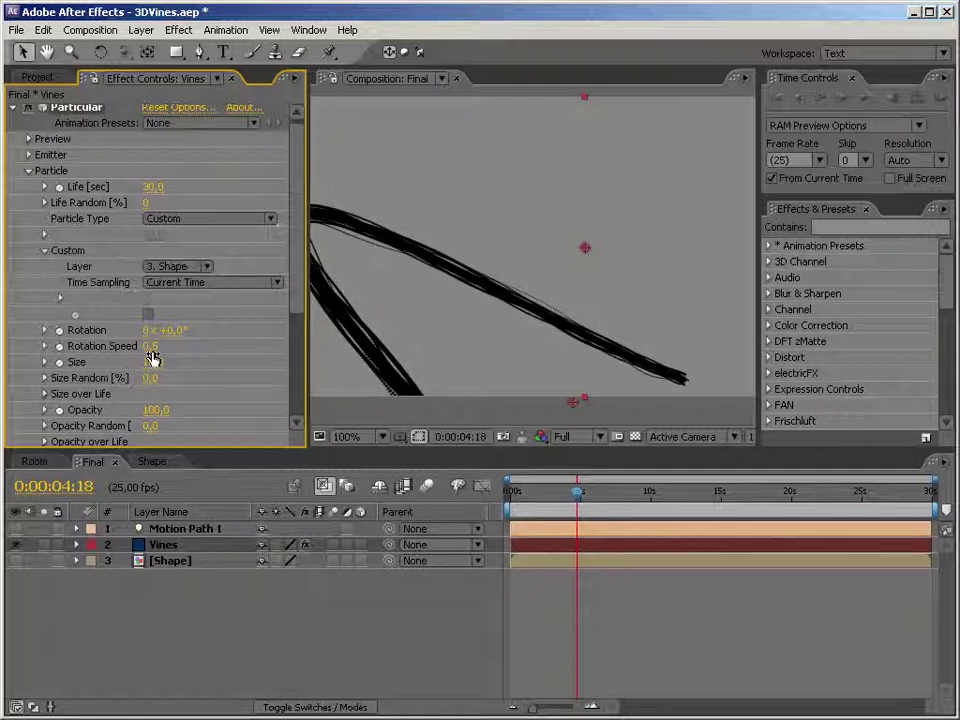
left_click(161, 346)
type("0,6")
key("Return")
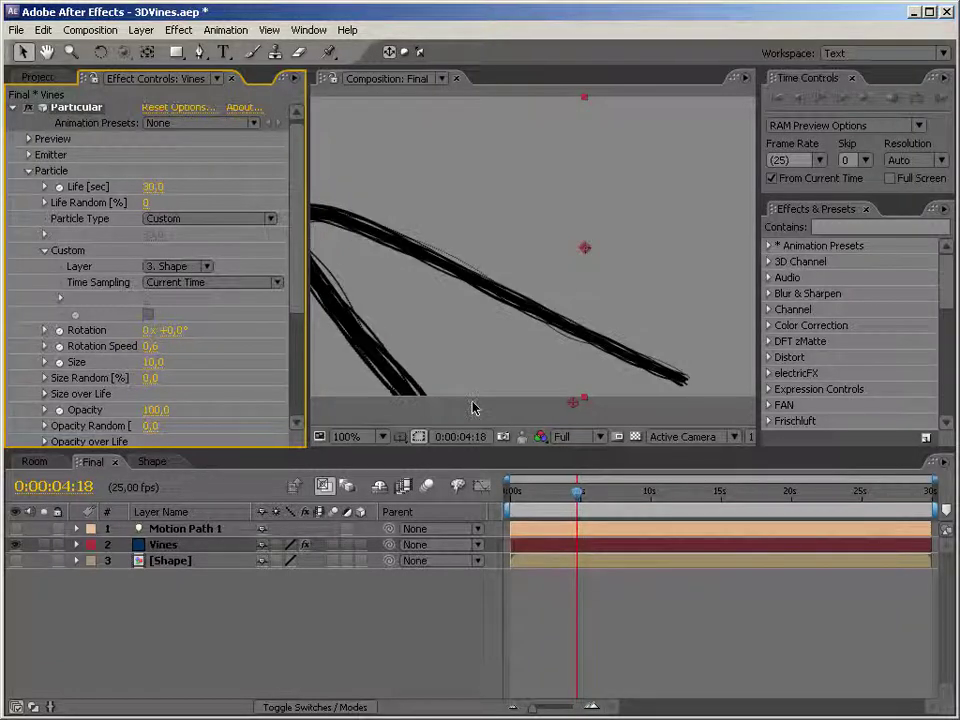
Return to frame 0, widen the composition view and RAM preview the twisting vine
mouse_move(585, 480)
left_mouse_down()
mouse_move(574, 493)
mouse_move(497, 493)
left_mouse_up()
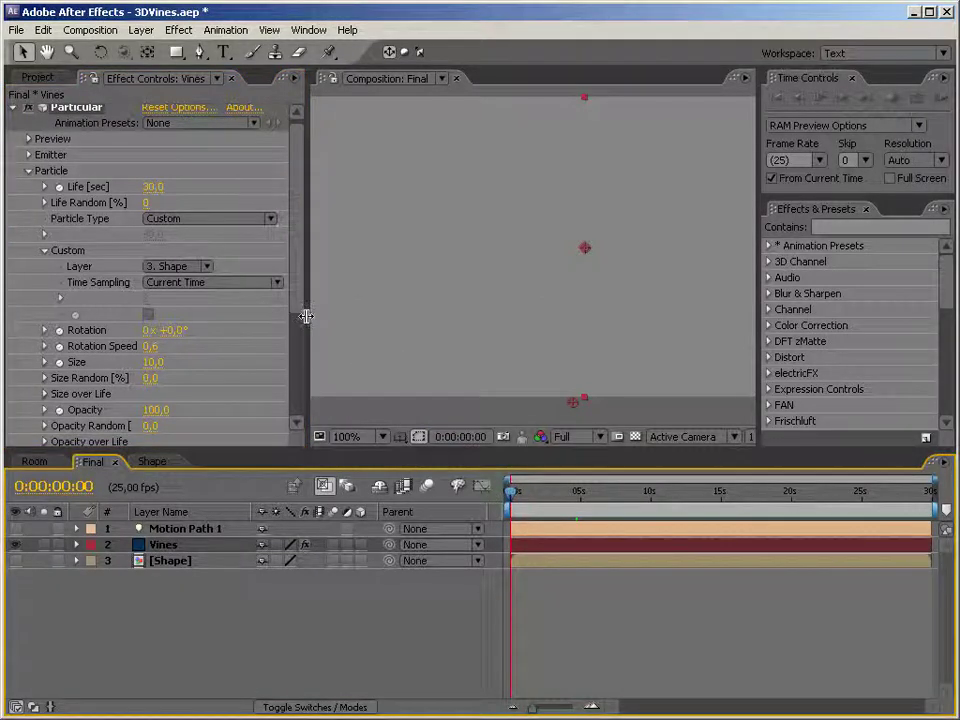
left_click_drag(305, 317, 173, 297)
key("KP_0")
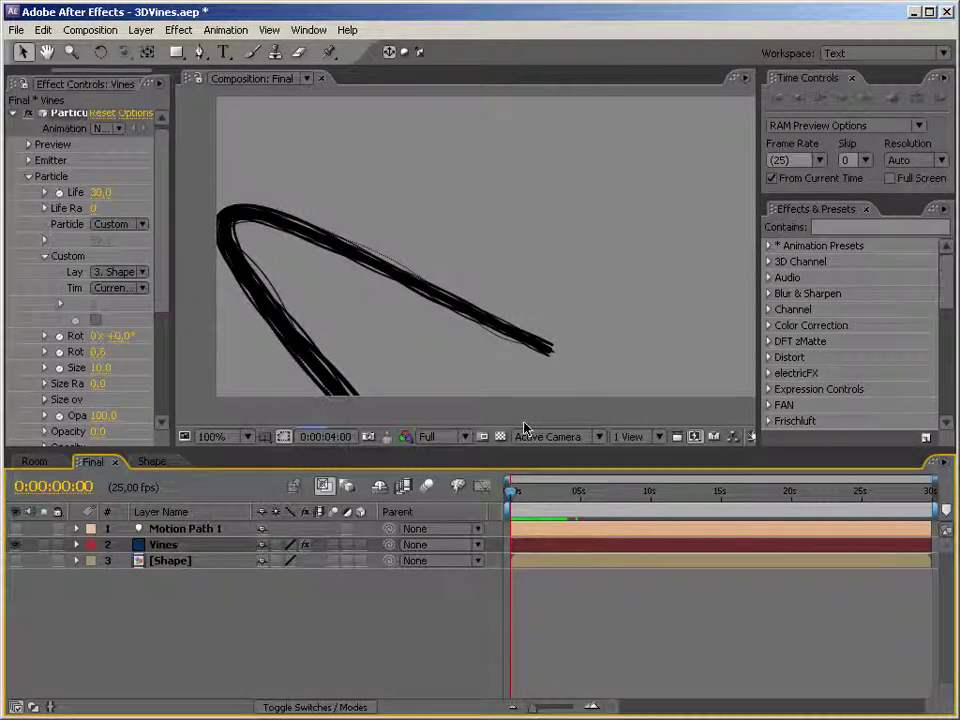
Move Motion Path 1's last Position keyframe to about 15 seconds and RAM preview the slower growth
left_click(630, 528)
key("p")
left_click_drag(710, 549, 722, 546)
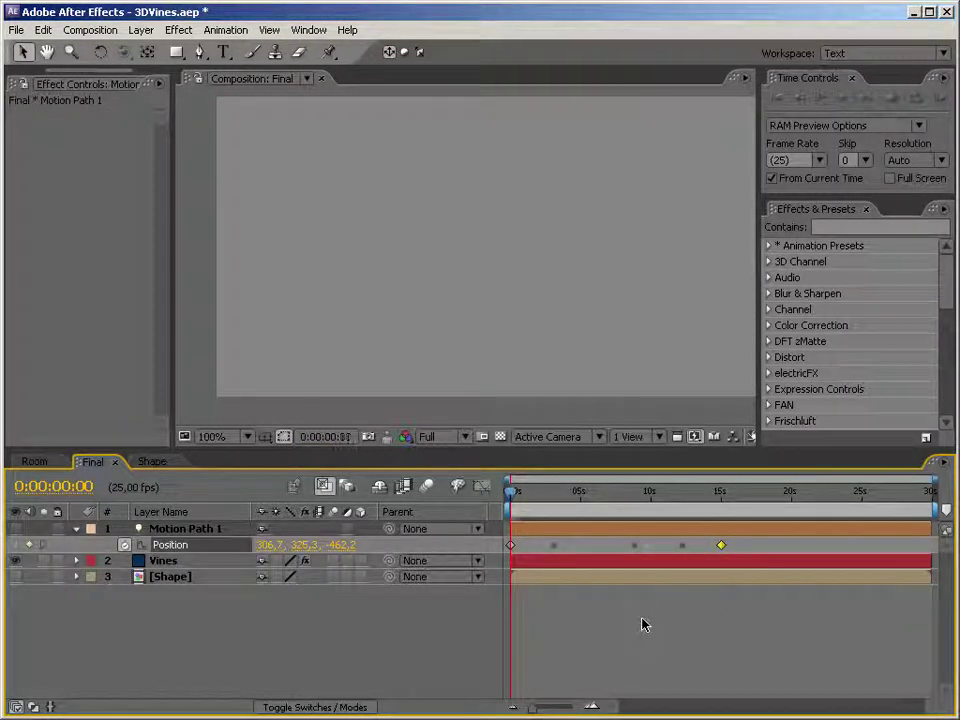
key("KP_0")
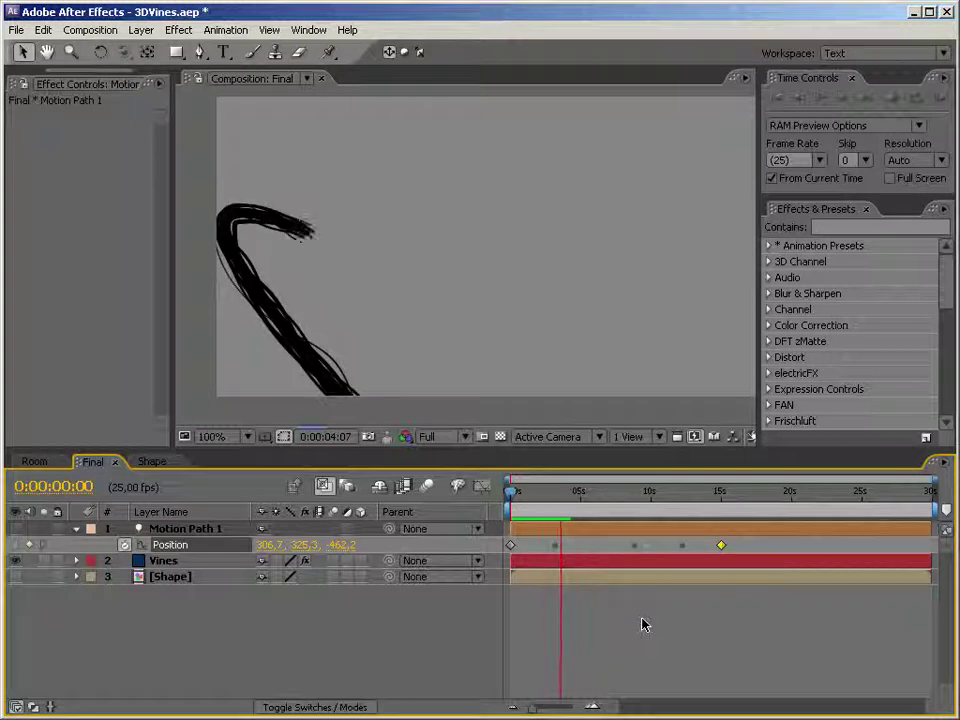
key("space")
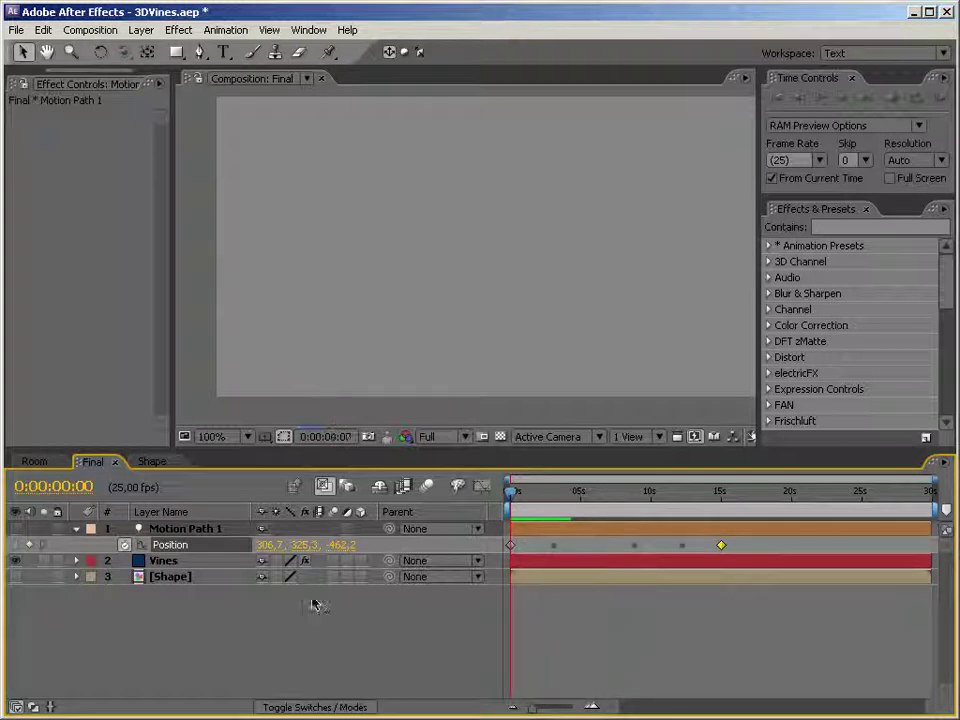
Select the Vines layer and scrub to 0:00:03:18 to examine the vine's strands
left_click(186, 564)
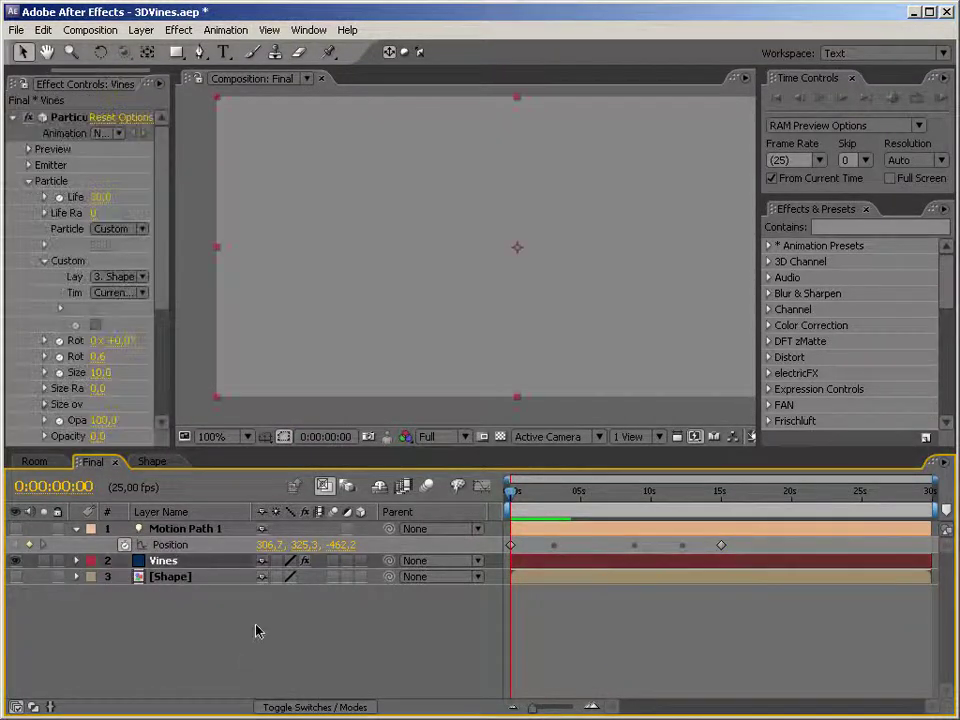
left_click_drag(171, 323, 274, 316)
left_click_drag(511, 491, 565, 497)
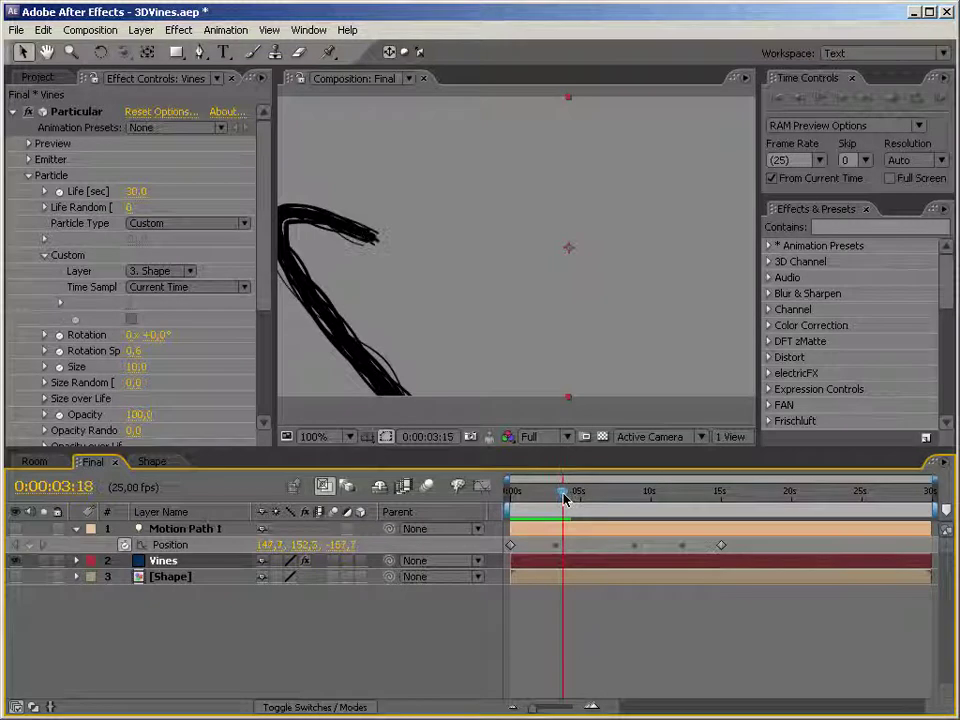
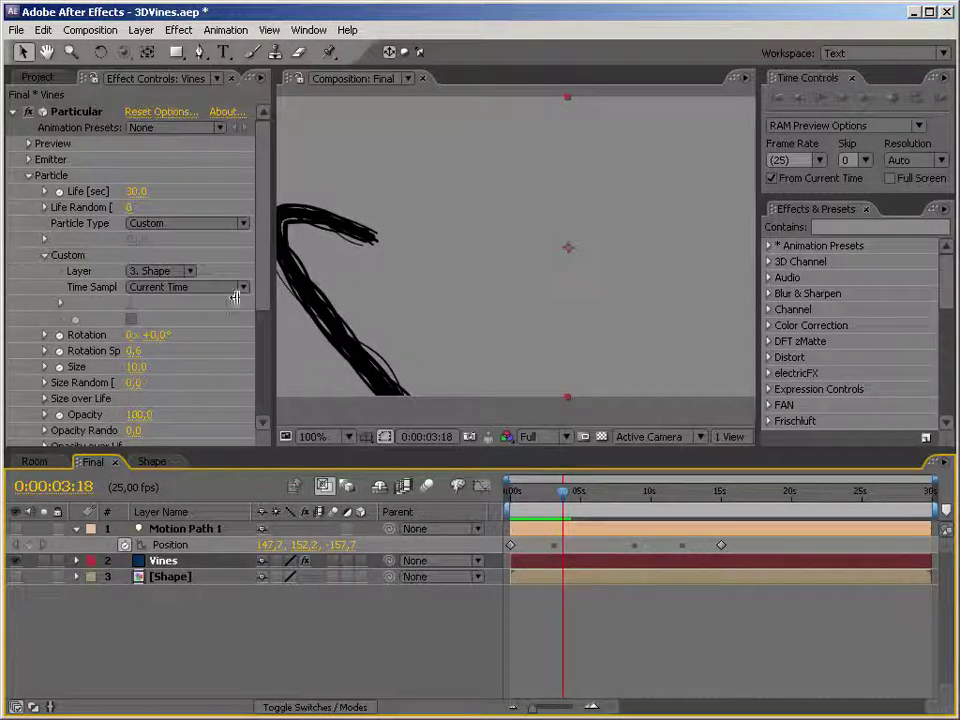
left_click_drag(273, 300, 233, 302)
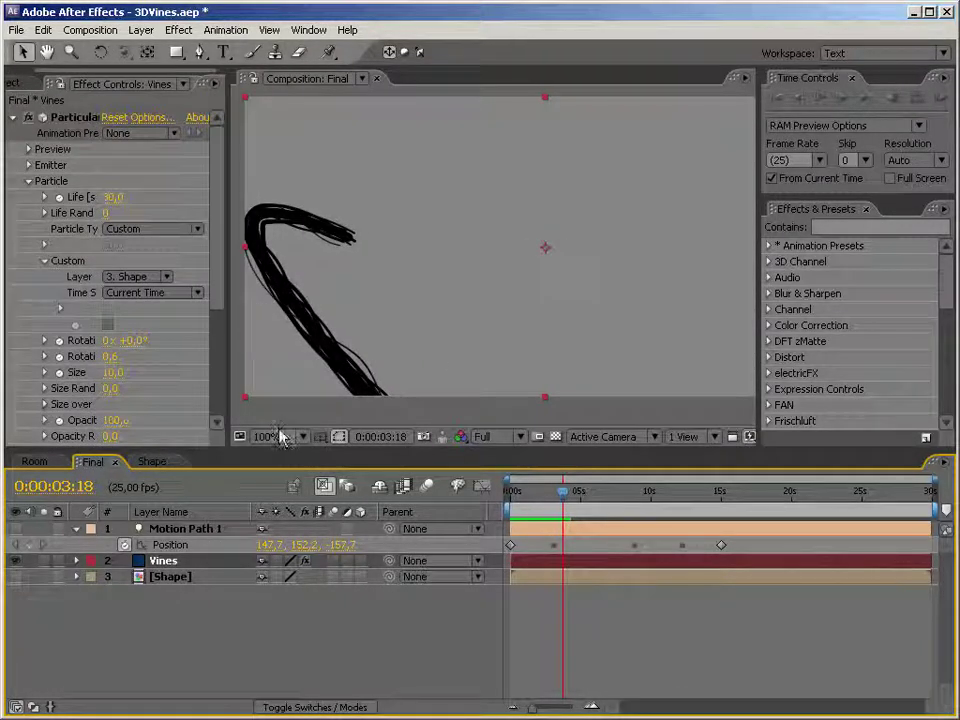
Add a Bevel and Emboss layer style to the Deep Royal Blue solid in the Shape composition
left_click(152, 463)
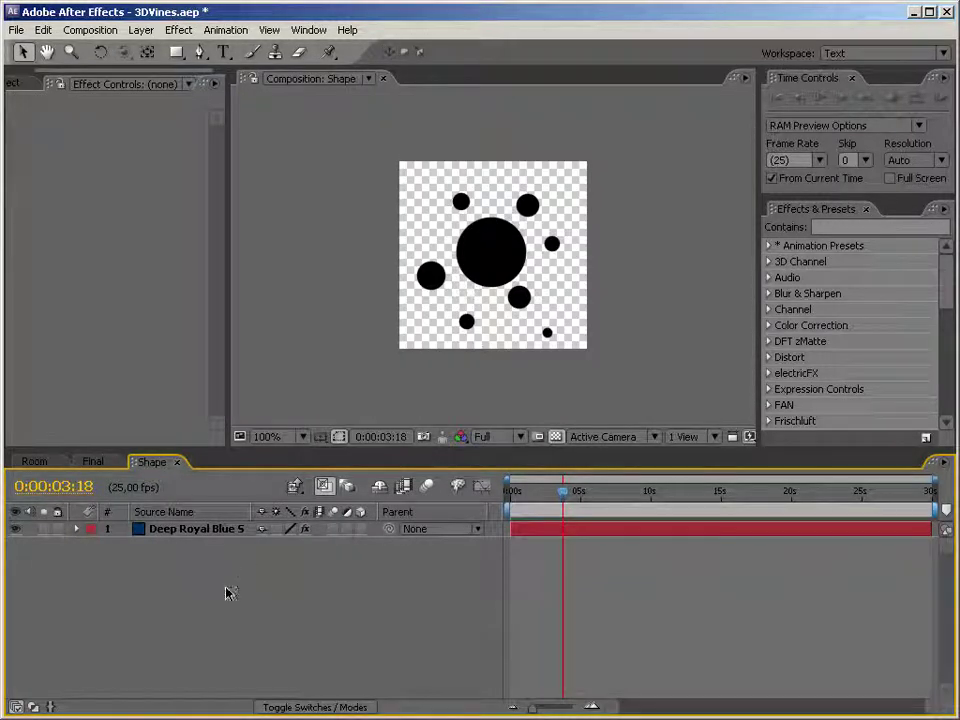
right_click(170, 542)
right_click(172, 530)
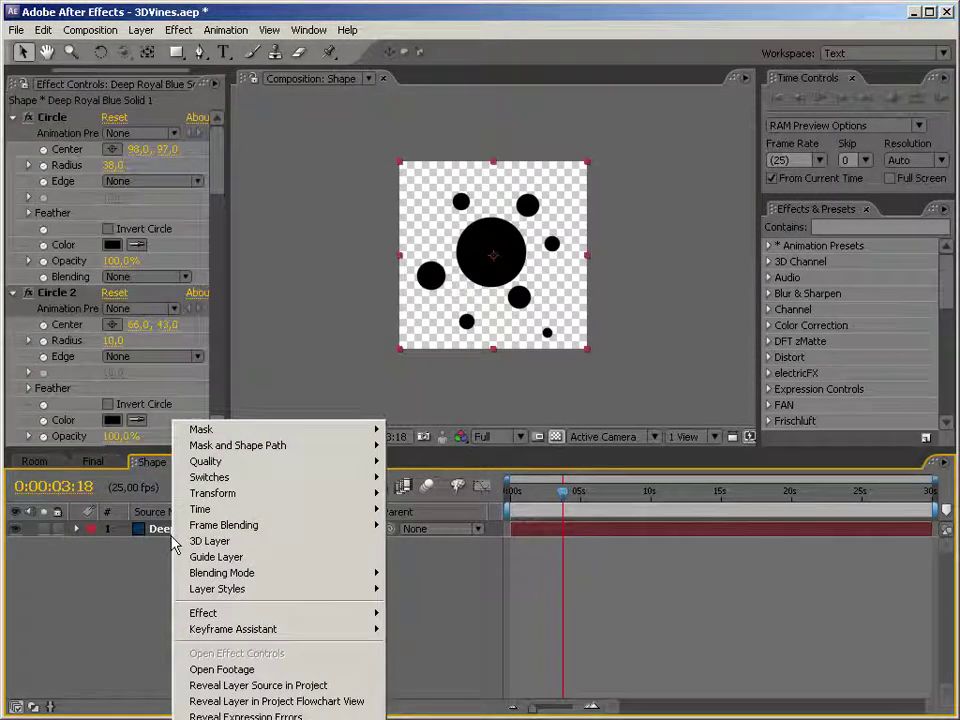
mouse_move(250, 598)
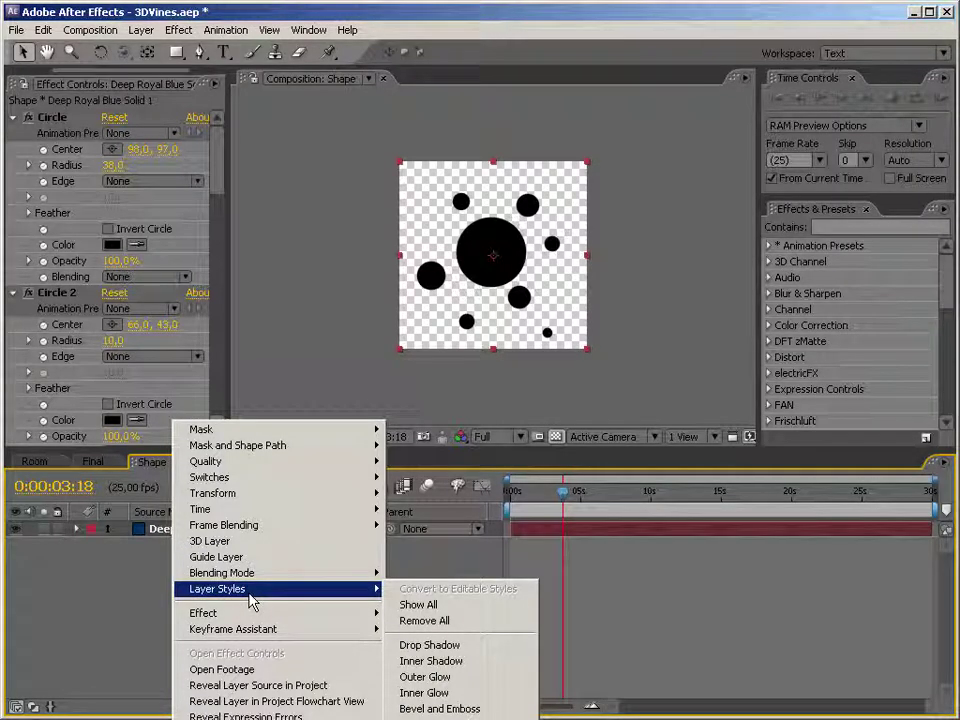
left_click(432, 709)
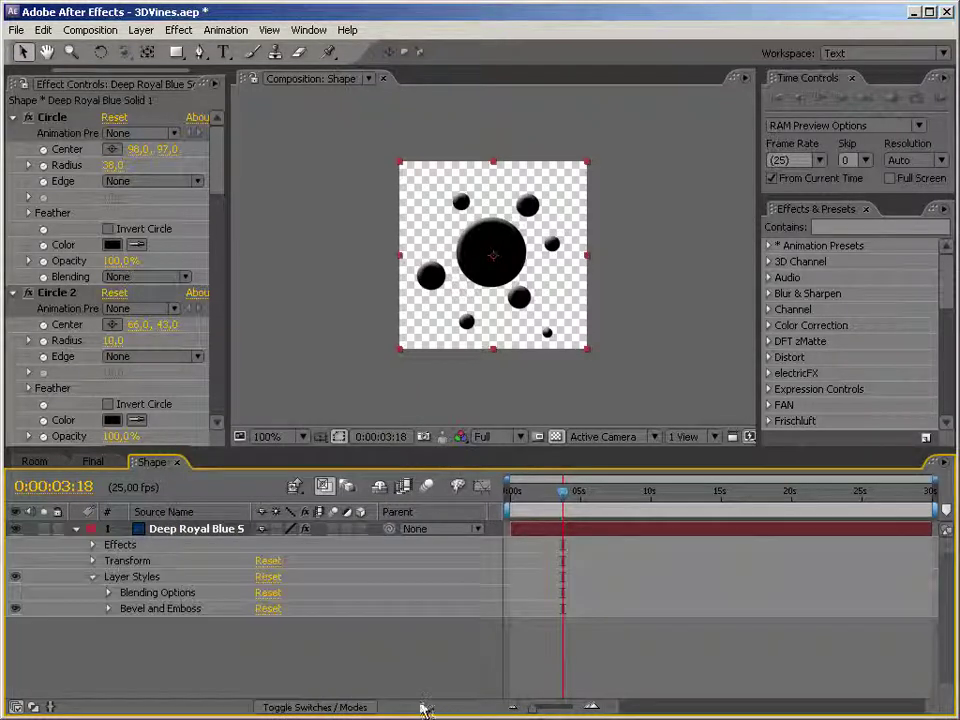
Turn off the Shape composition's transparency grid, set its background colour to black (000000), and check the vine in Final
left_click(556, 437)
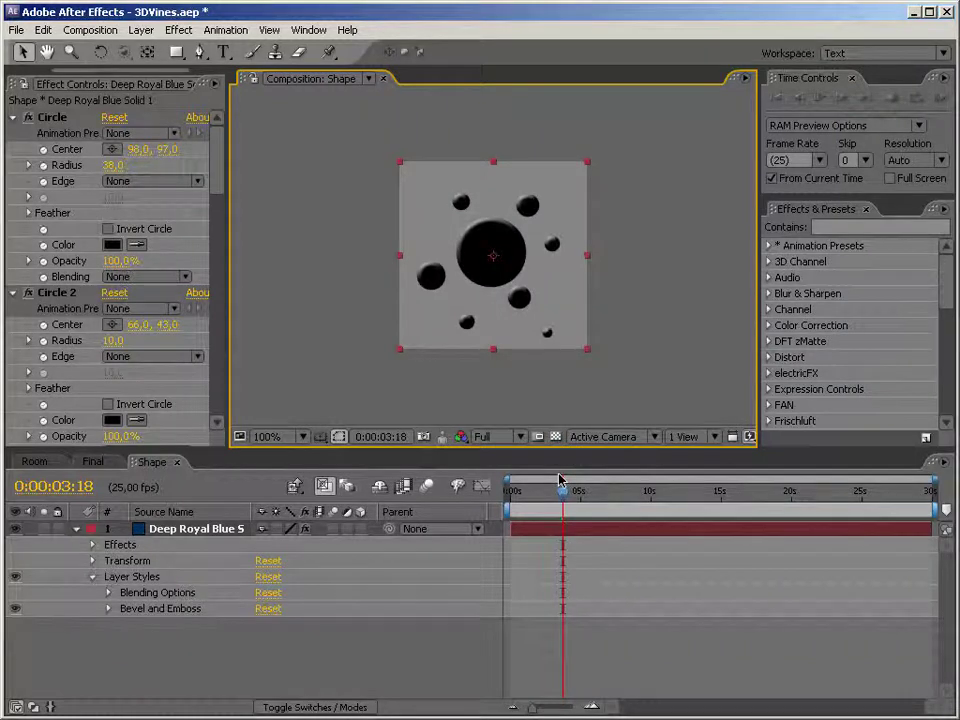
key("ctrl+shift+b")
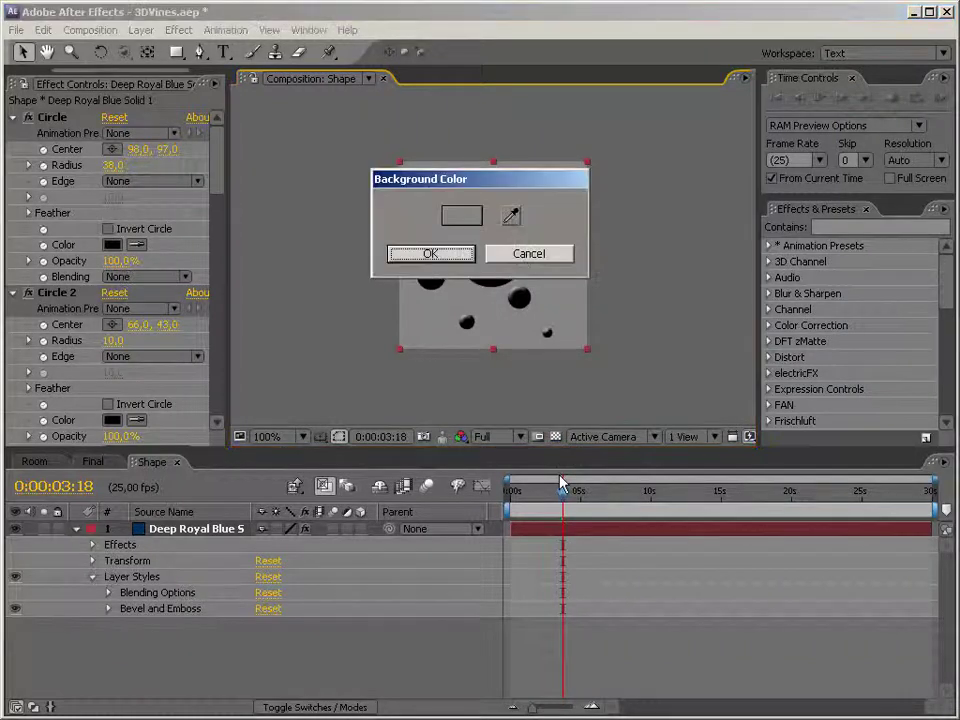
left_click(466, 217)
left_click_drag(510, 413, 401, 531)
left_click(825, 298)
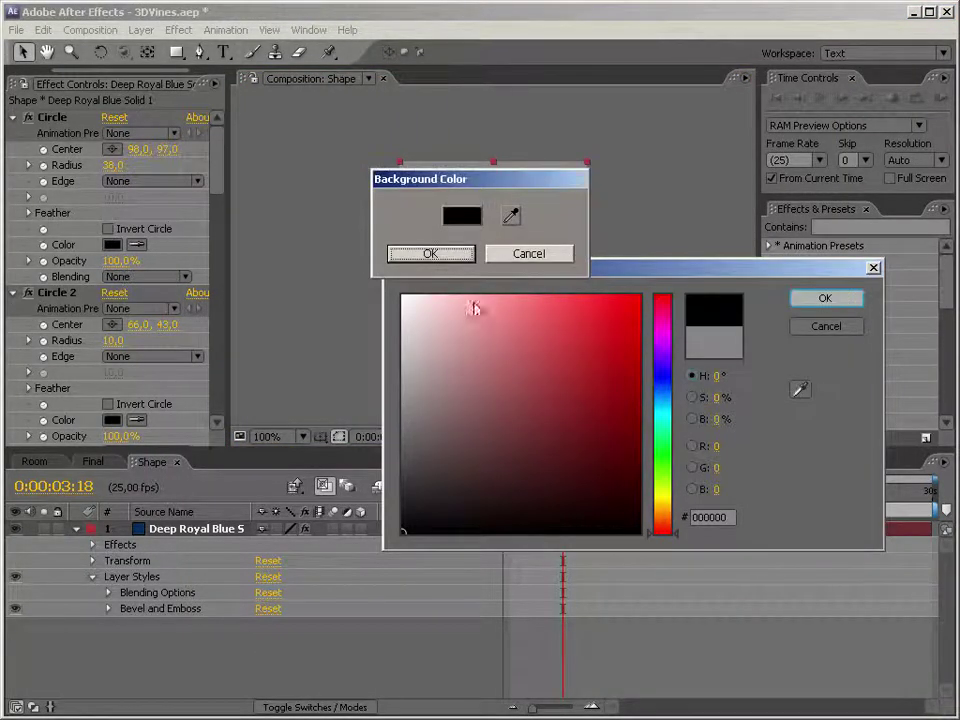
left_click(437, 255)
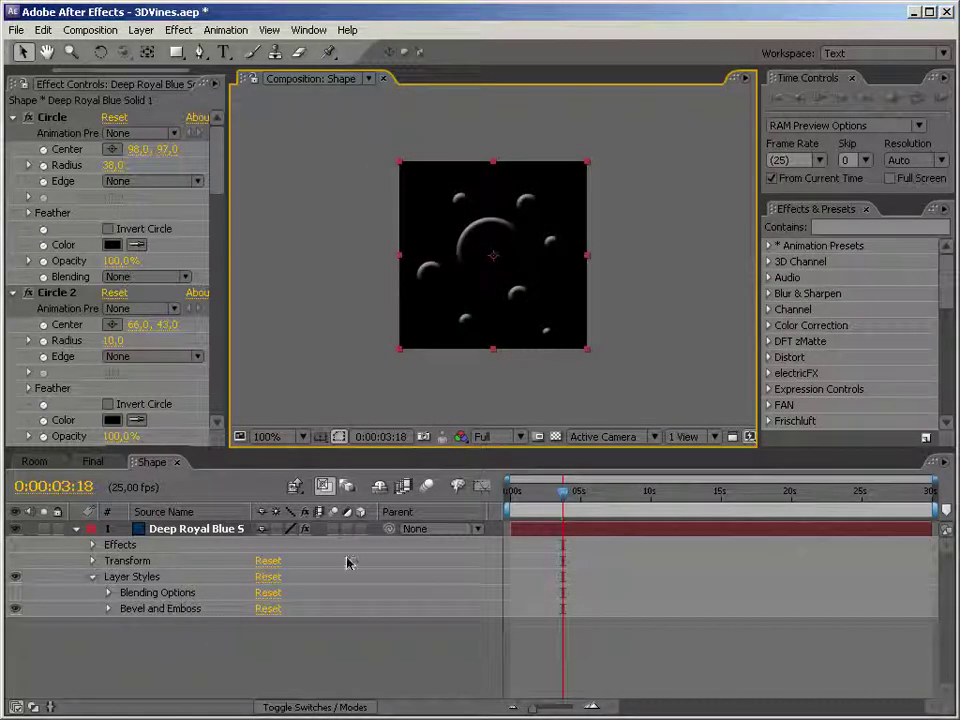
left_click(97, 464)
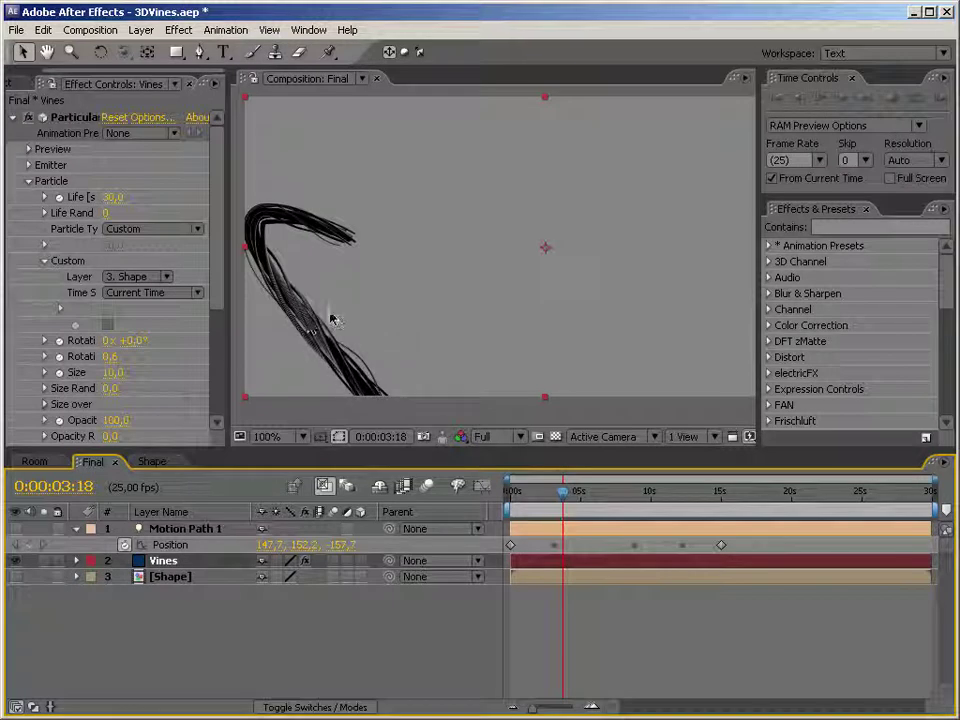
In the Shape composition, set the Bevel and Emboss Highlight Color to bright green 2AFF00
left_click(150, 462)
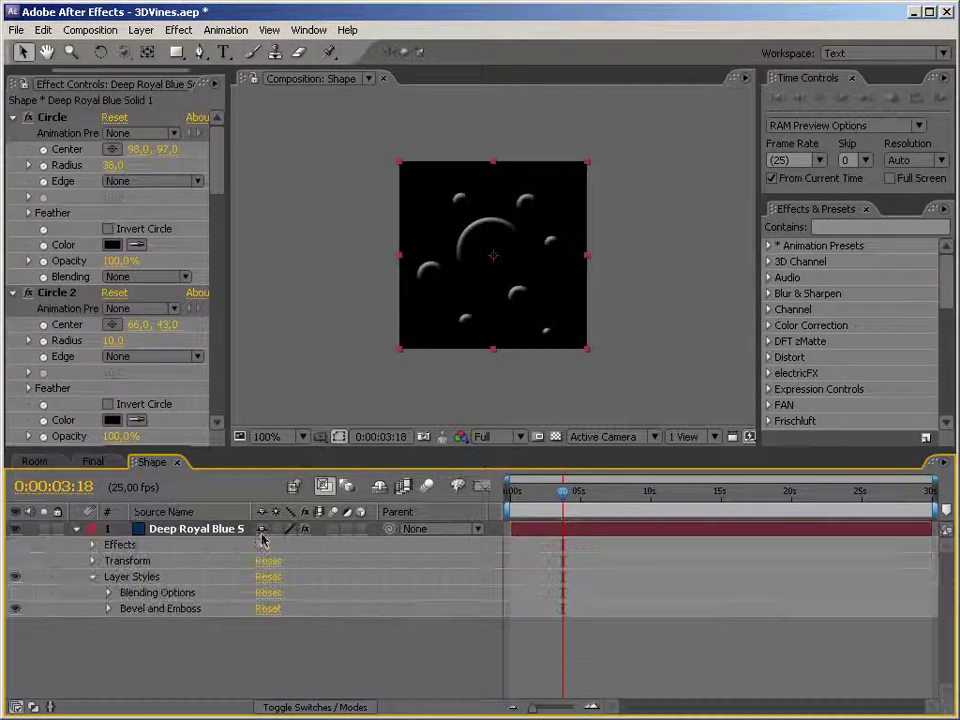
left_click(107, 613)
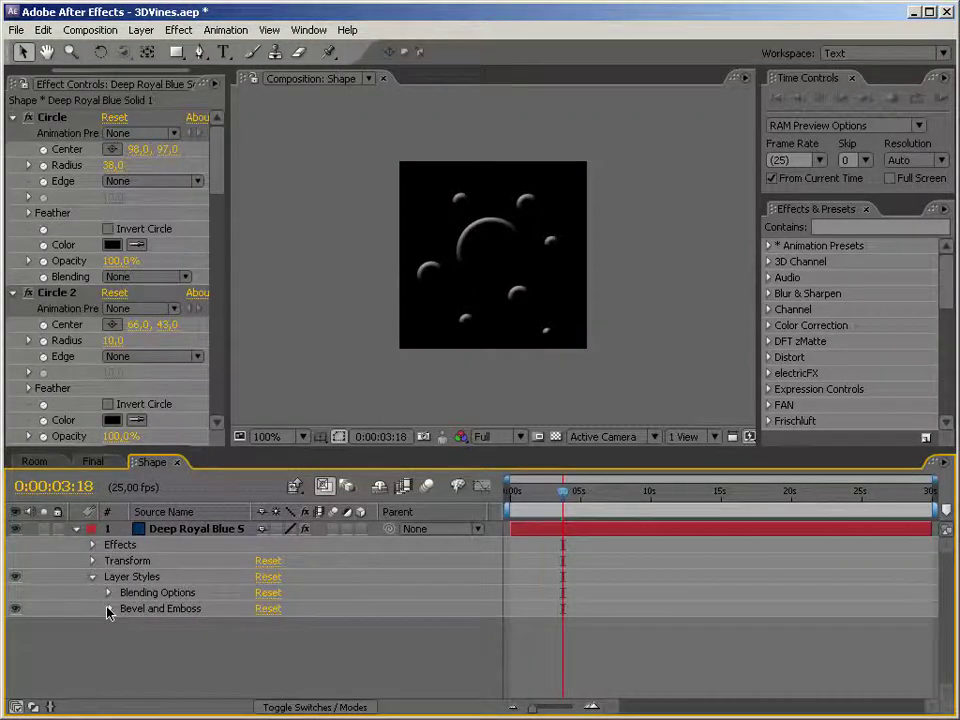
left_click(107, 609)
scroll(460, 647, "down", 3)
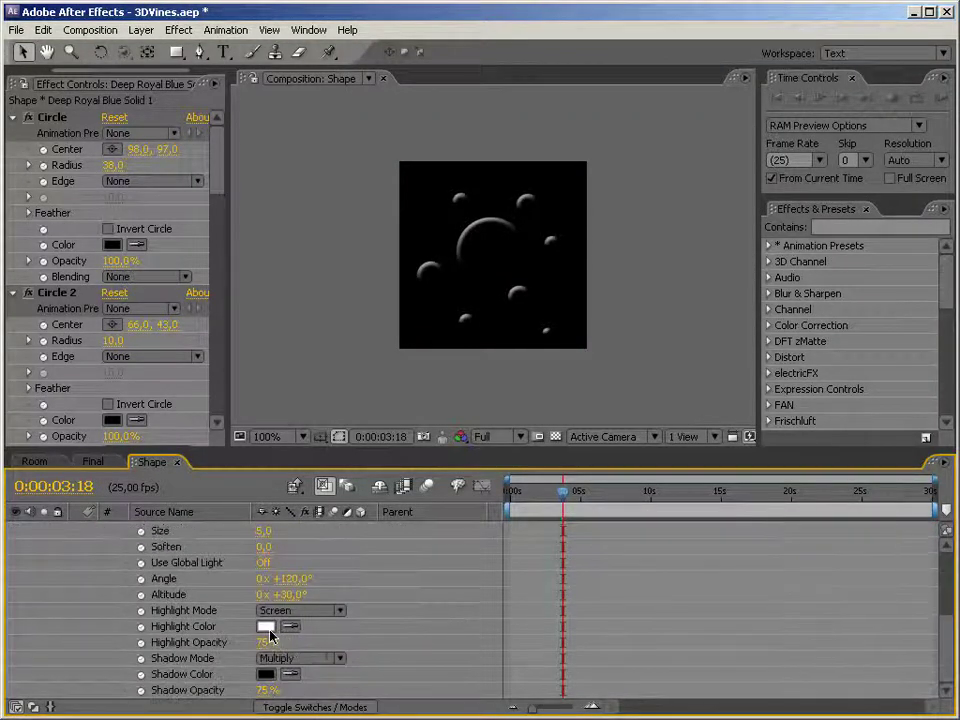
left_click(266, 627)
left_click(662, 461)
left_click(639, 297)
left_click(826, 298)
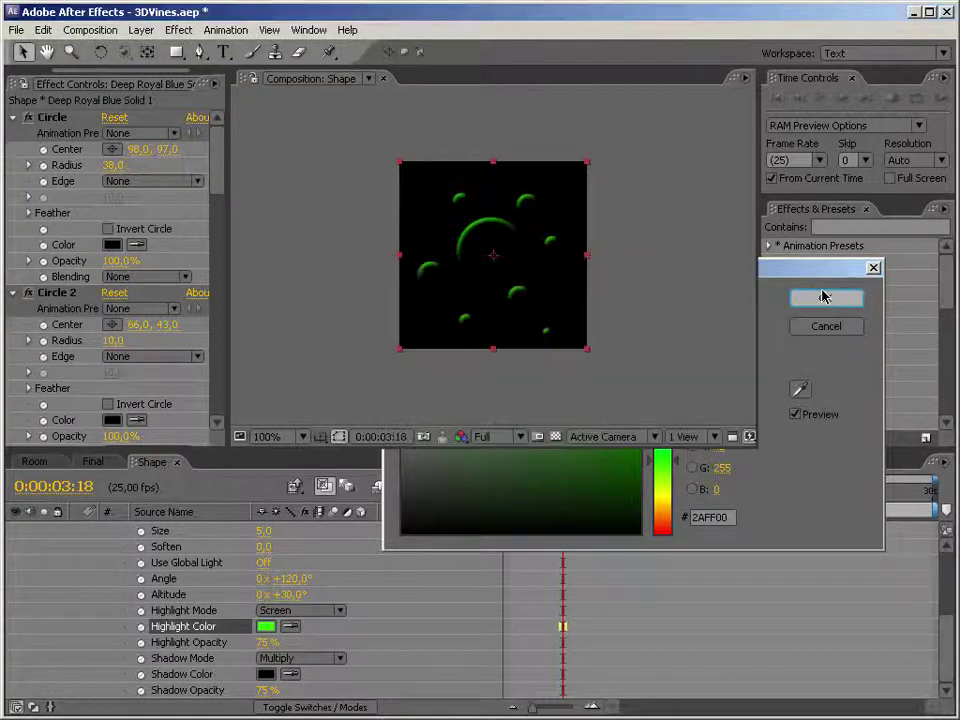
Set the Bevel and Emboss Size to 14,0 and Soften to 4,6, and check the vine in Final
scroll(287, 615, "up", 2)
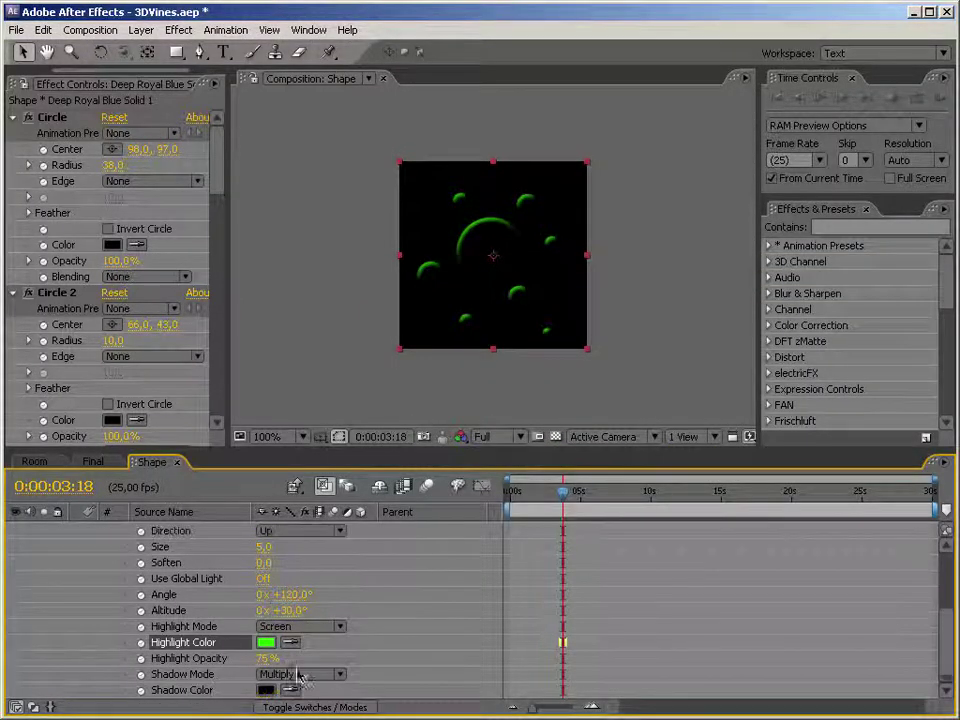
left_click_drag(263, 567, 200, 632)
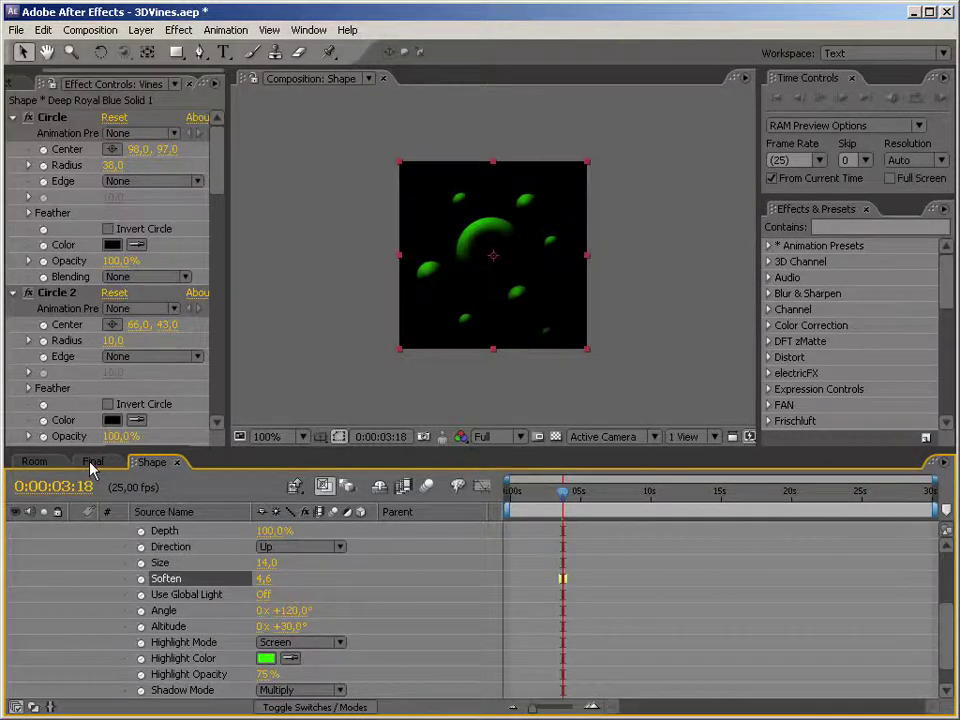
left_click(93, 462)
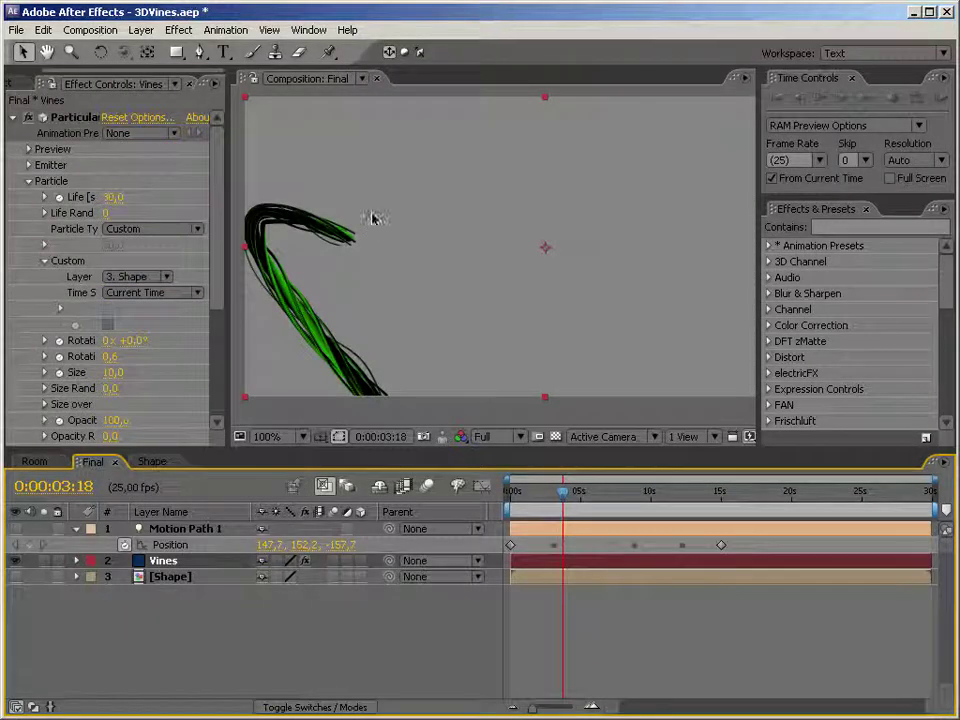
Darken the Bevel and Emboss Highlight Color in Shape to a deep green and check the vine in Final
left_click(153, 463)
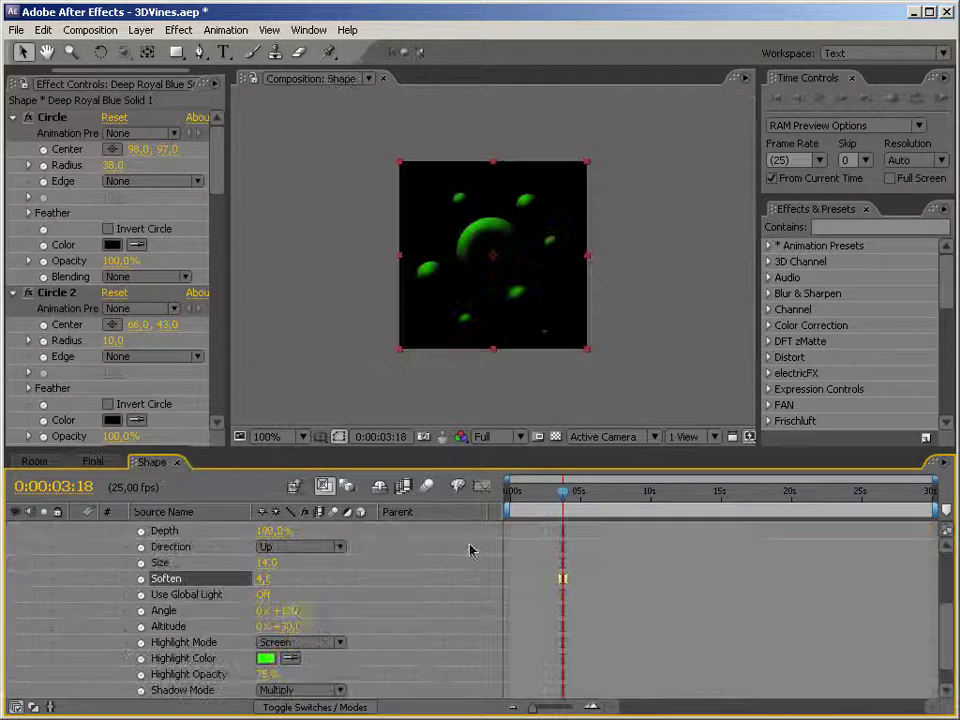
left_click(266, 658)
left_click_drag(630, 396, 680, 435)
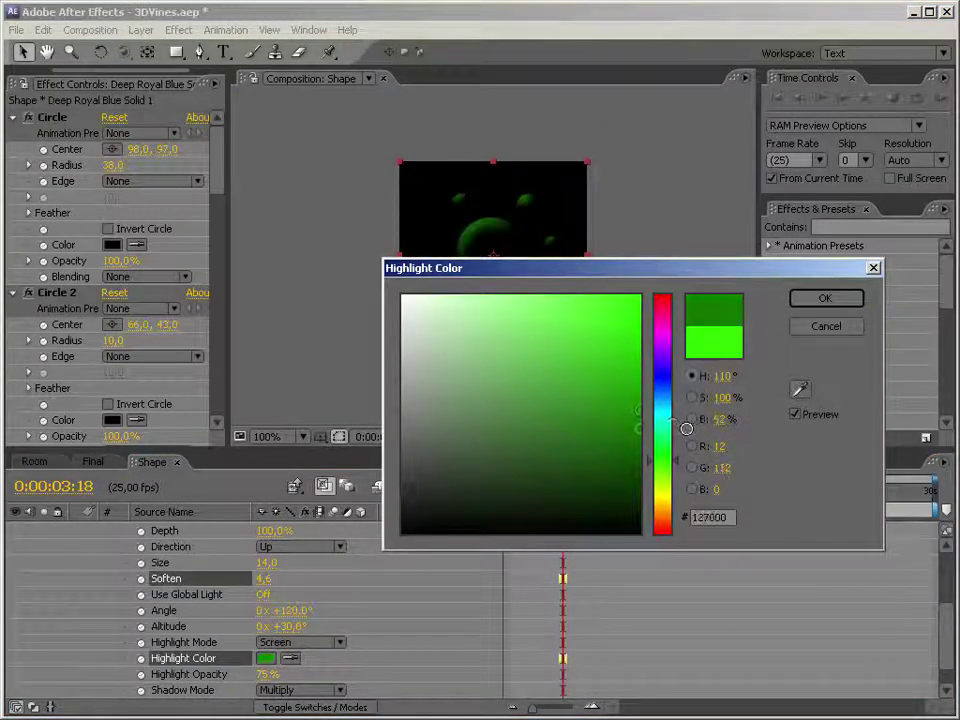
left_click(823, 298)
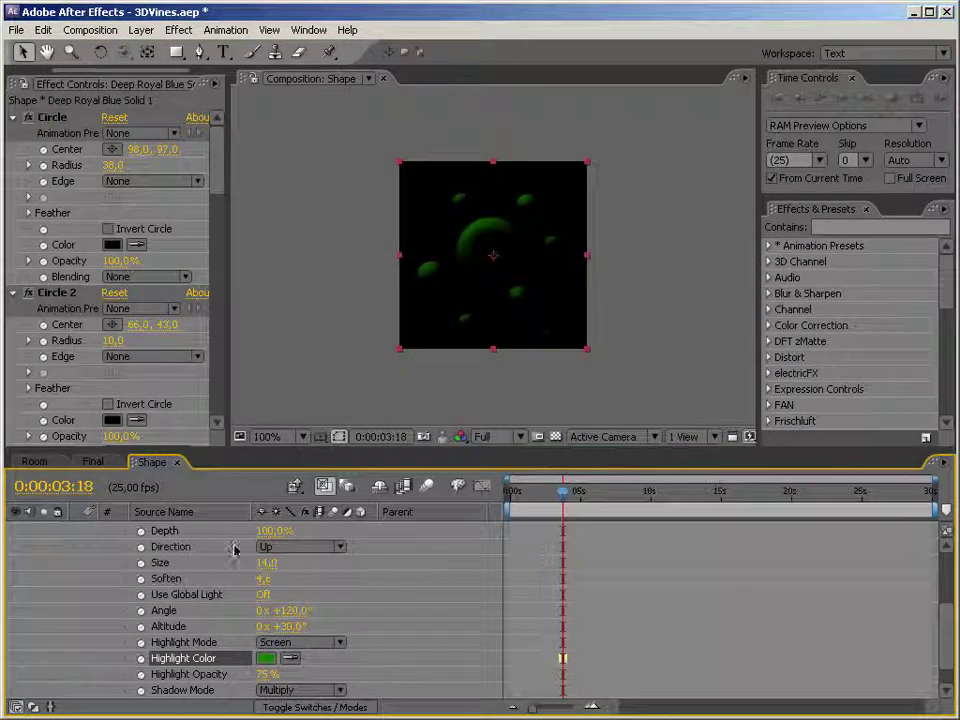
left_click(93, 462)
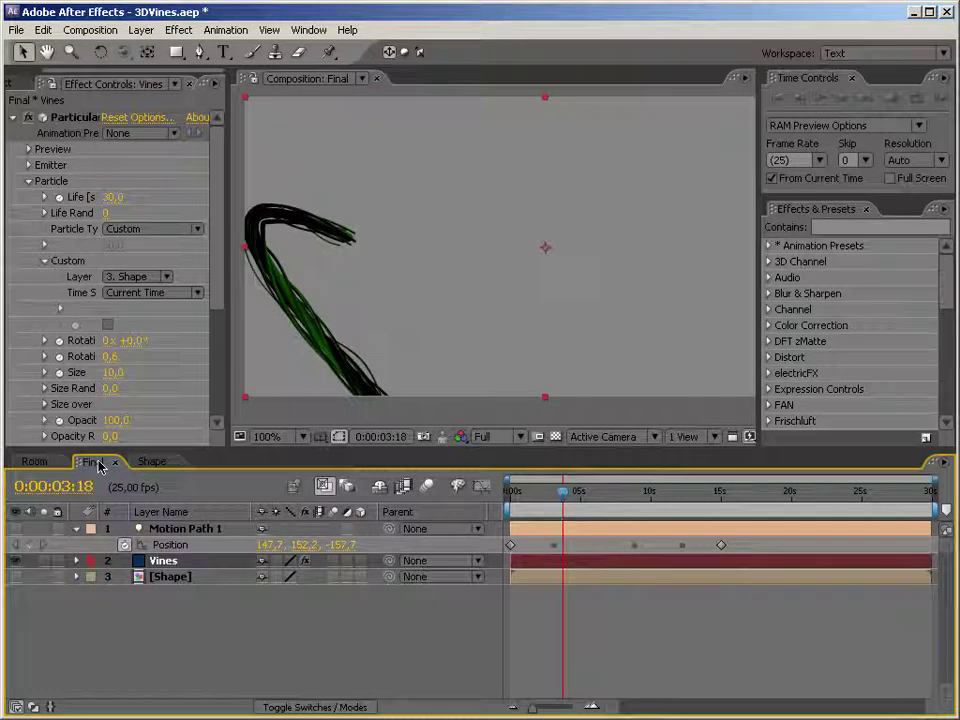
Review the Bevel and Emboss settings in Shape and examine how the highlights shade the vine in Final
left_click(152, 462)
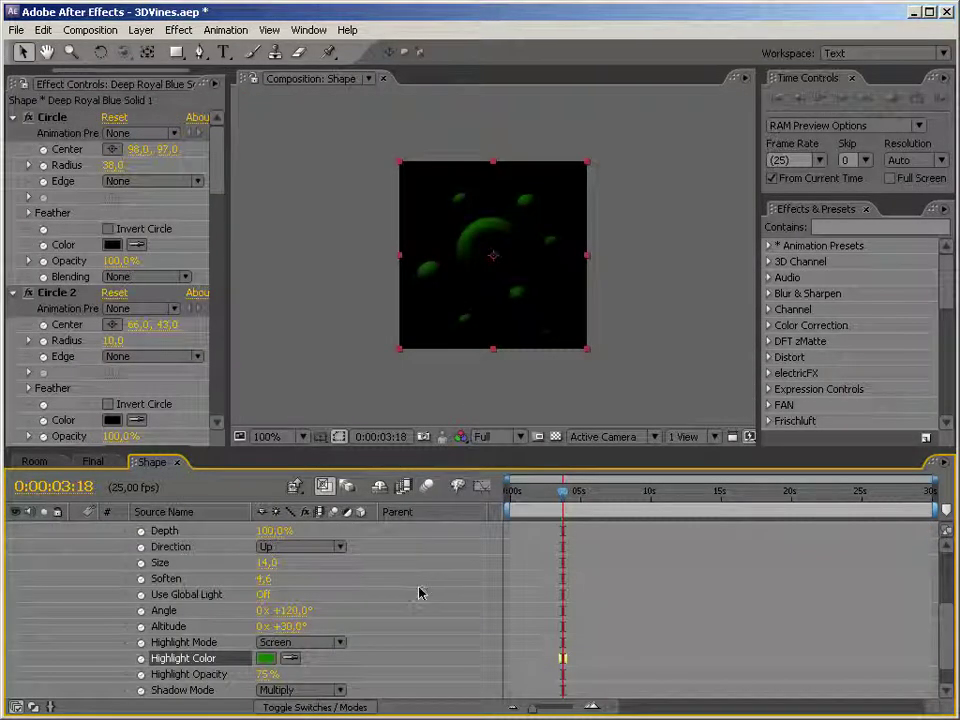
scroll(419, 593, "down", 2)
scroll(419, 593, "up", 10)
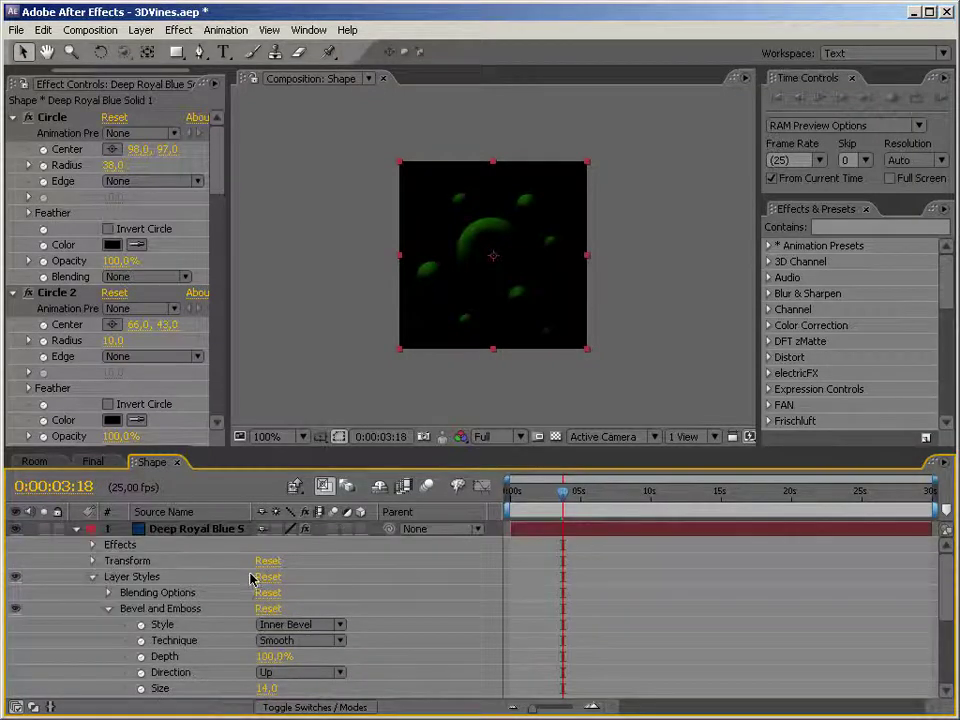
scroll(302, 568, "down", 2)
left_click(92, 462)
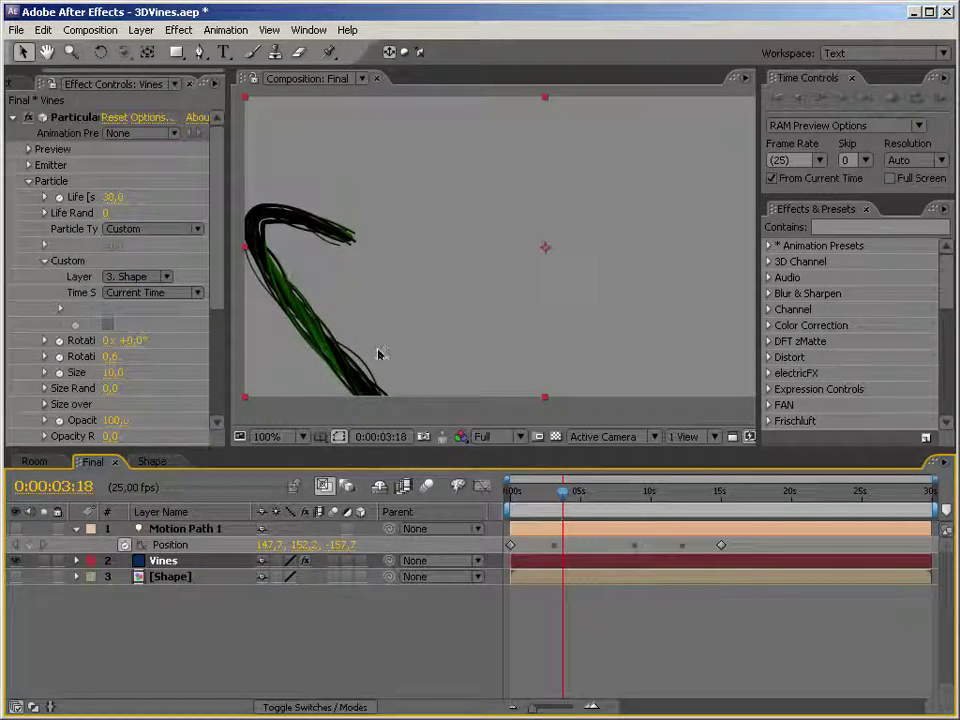
left_click(152, 463)
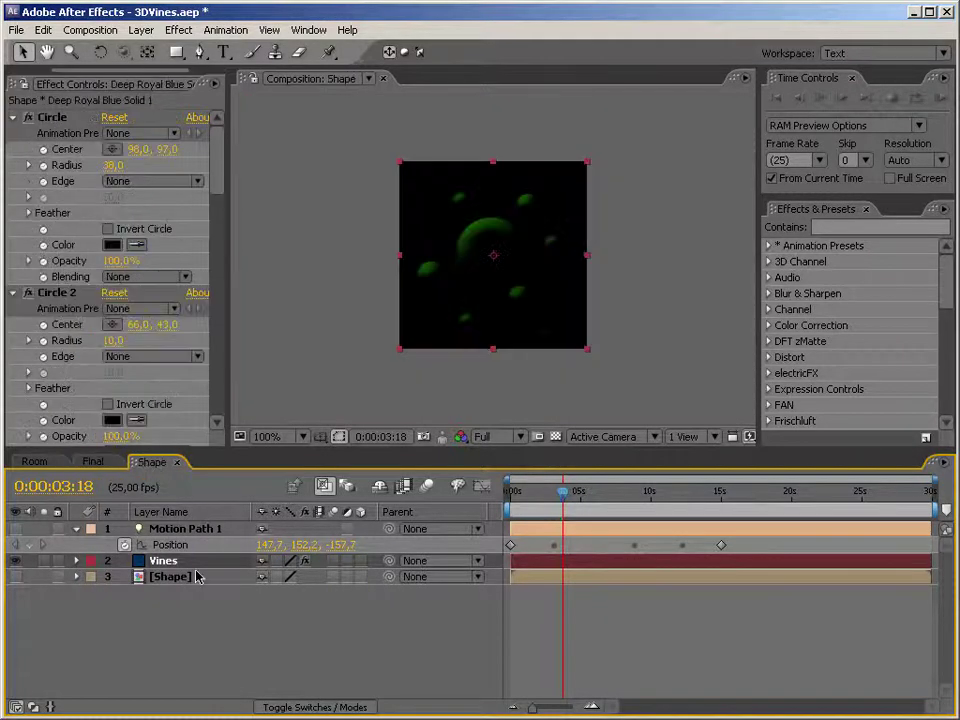
scroll(317, 647, "down", 1)
scroll(137, 604, "up", 1)
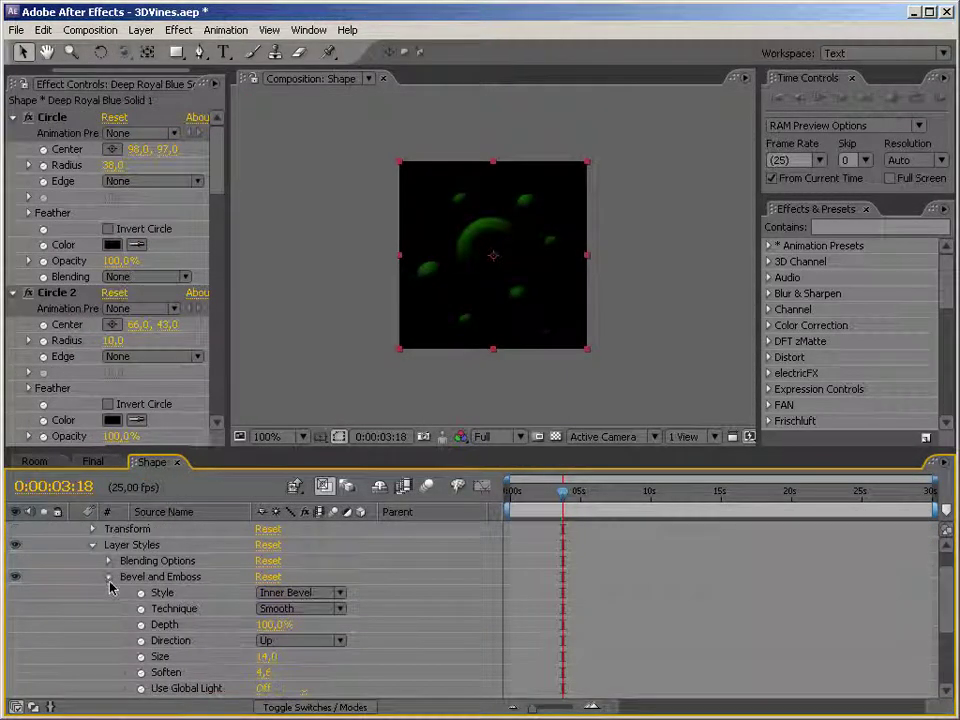
scroll(115, 593, "up", 1)
scroll(216, 624, "down", 2)
scroll(216, 624, "down", 1)
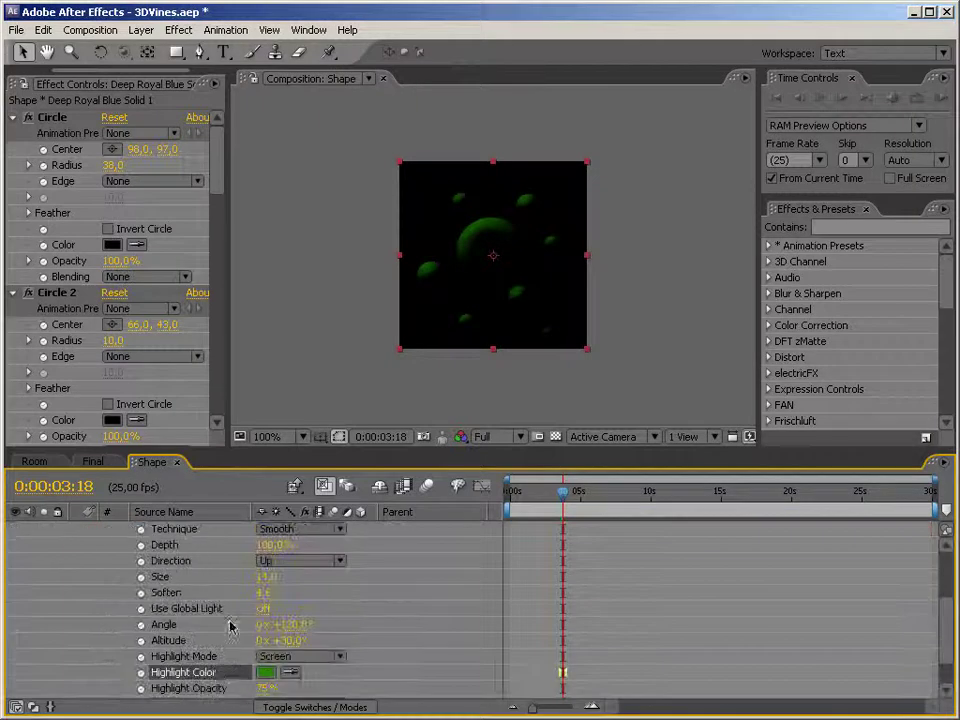
Swing the Bevel and Emboss Angle to 320° and drive it with the expression time * 500
left_click_drag(287, 628, 399, 553)
left_click(141, 624, "alt")
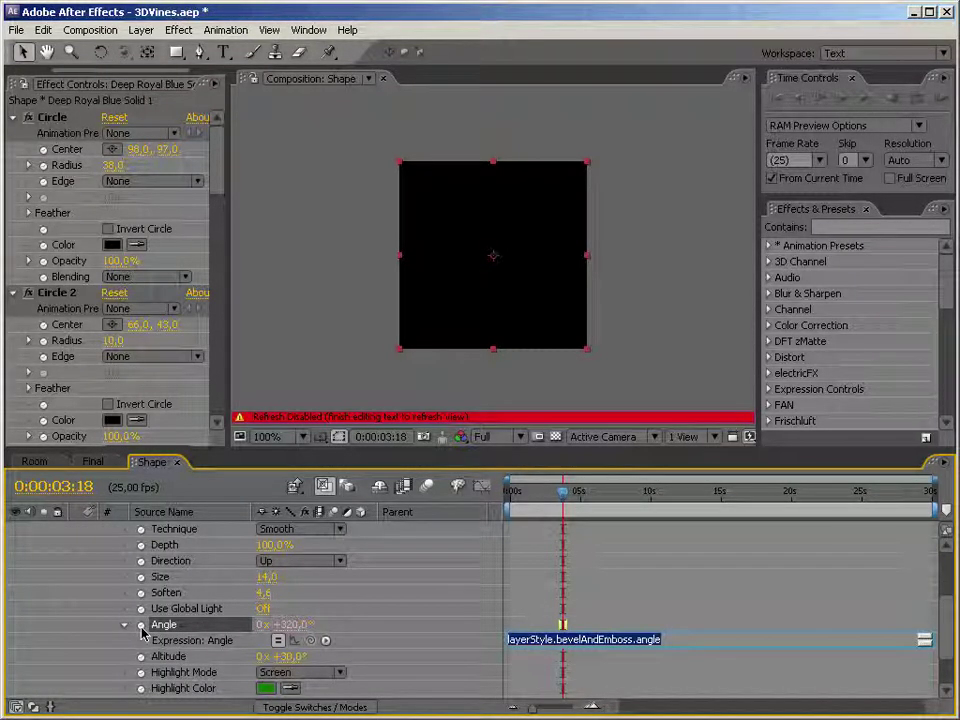
type("time")
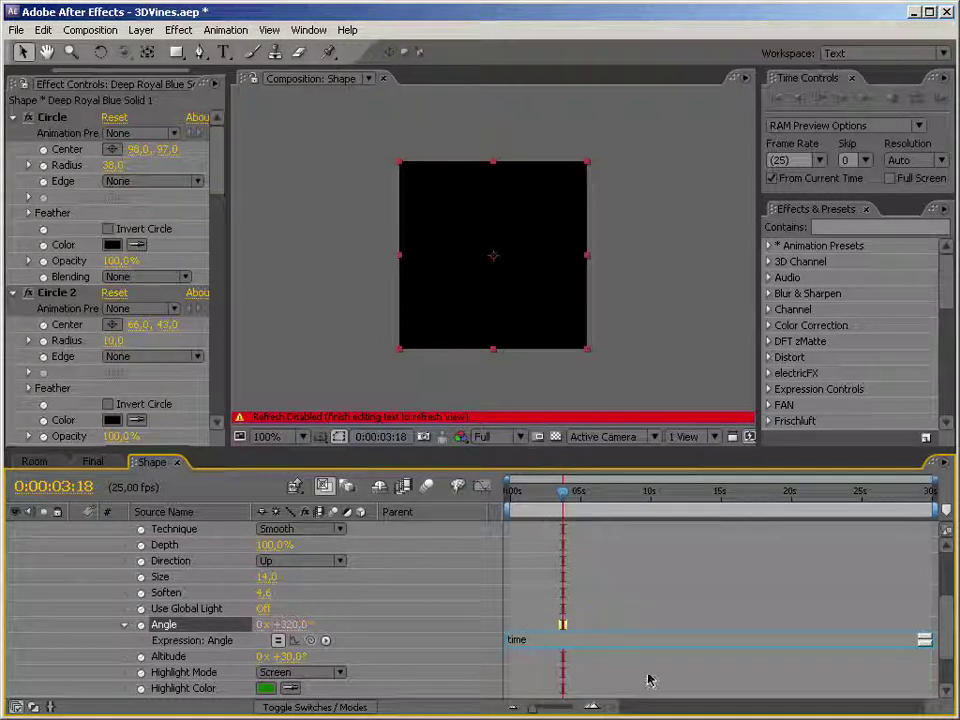
type(" *")
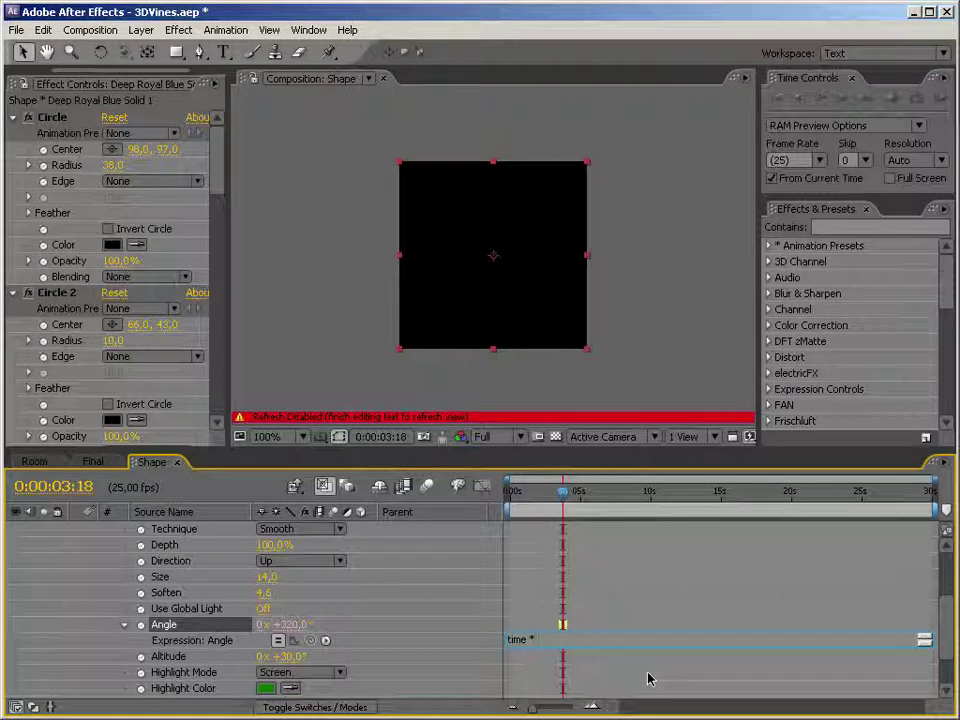
type(" 500")
key("KP_Enter")
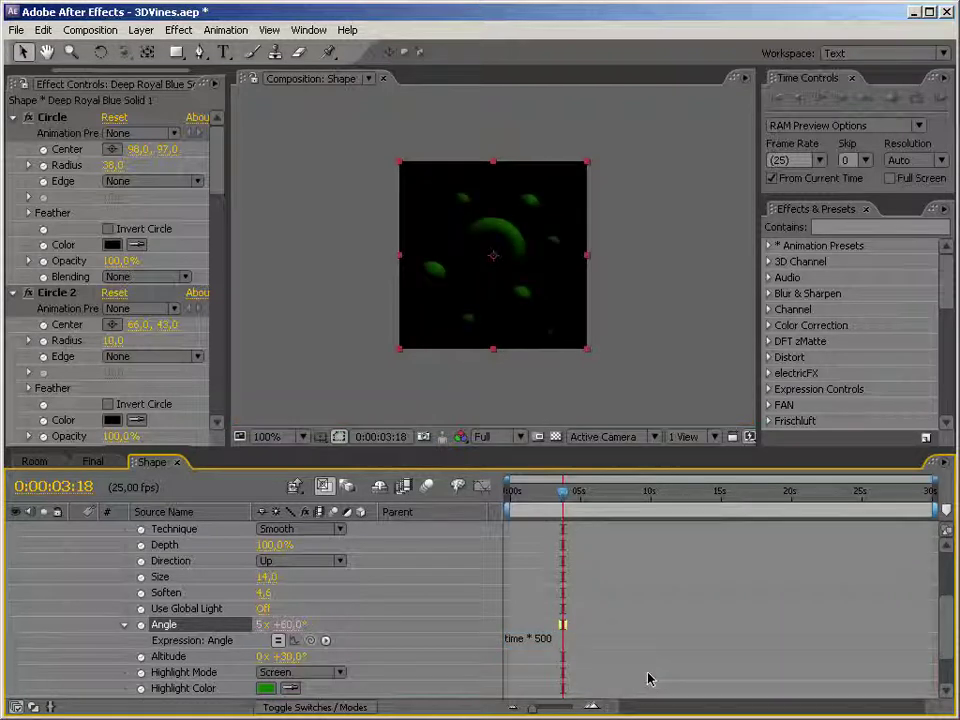
Preview the rotating highlights in Shape from frame 0 and scrub Final to 0:00:16:02 to examine the vine
key("Home")
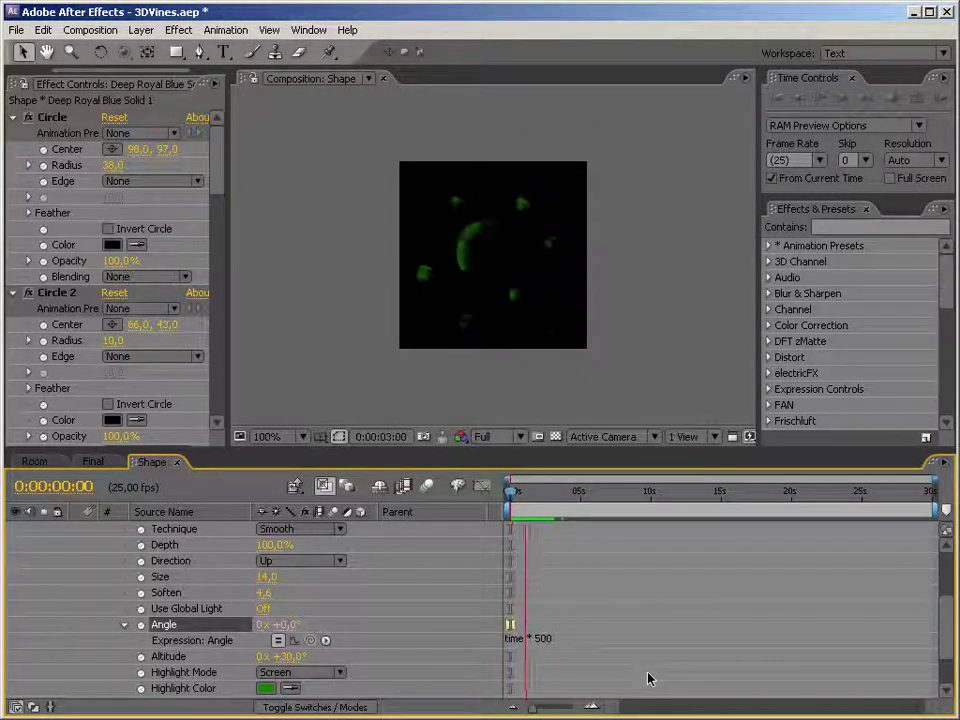
key("space")
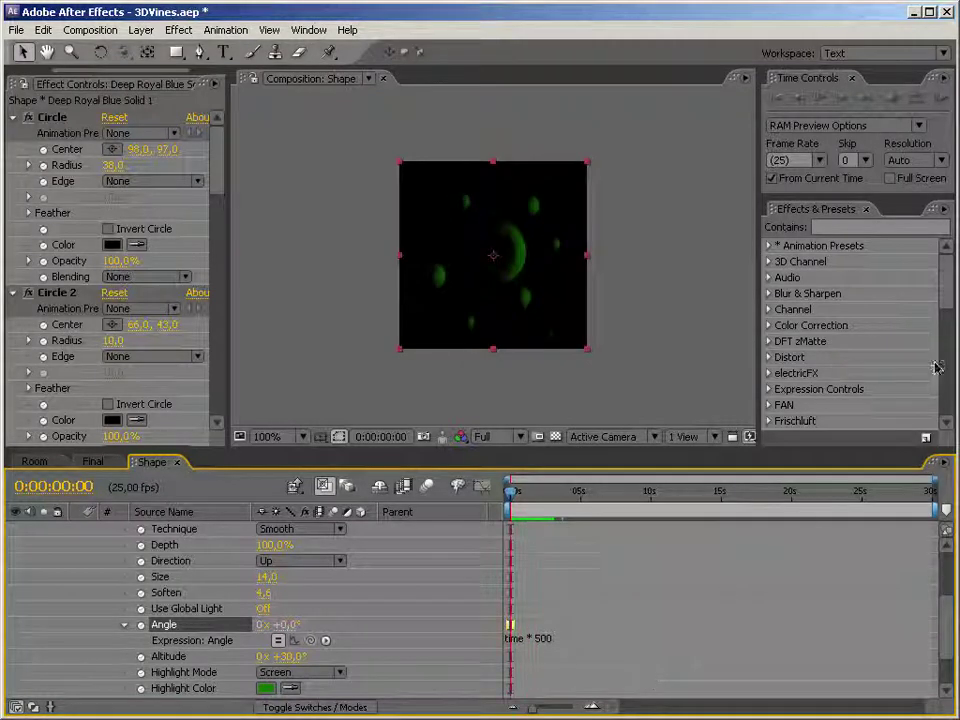
left_click(97, 463)
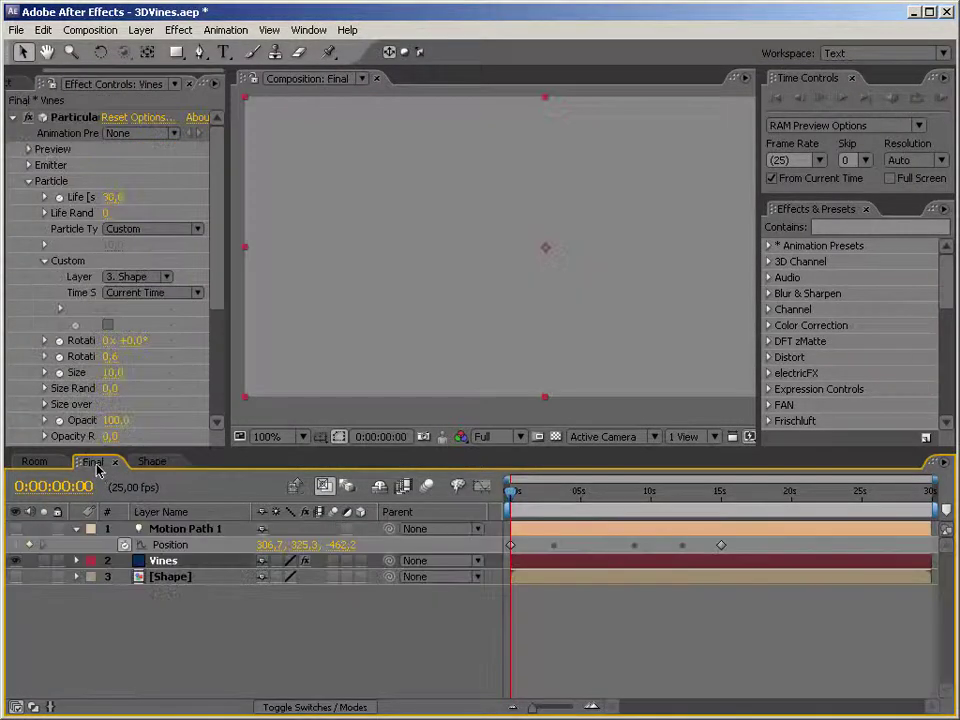
left_click(563, 495)
left_click(607, 495)
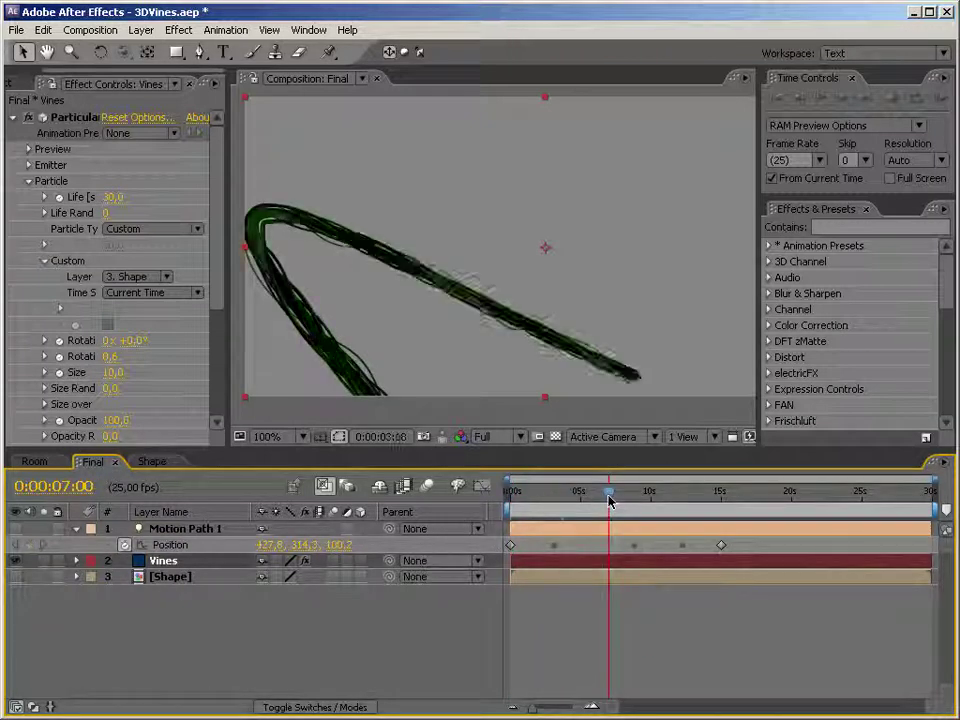
left_click_drag(643, 491, 675, 492)
left_click(736, 502)
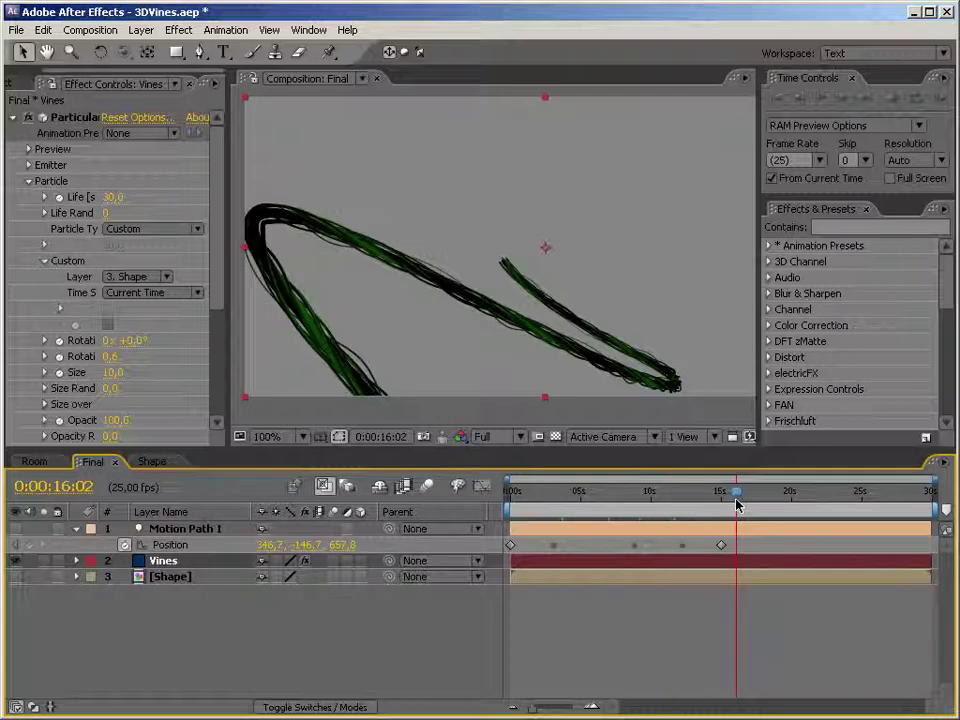
Scrub Final around 0:00:15:13 and preview it from frame 0 to examine the flickering highlights along the vine
left_click(765, 502)
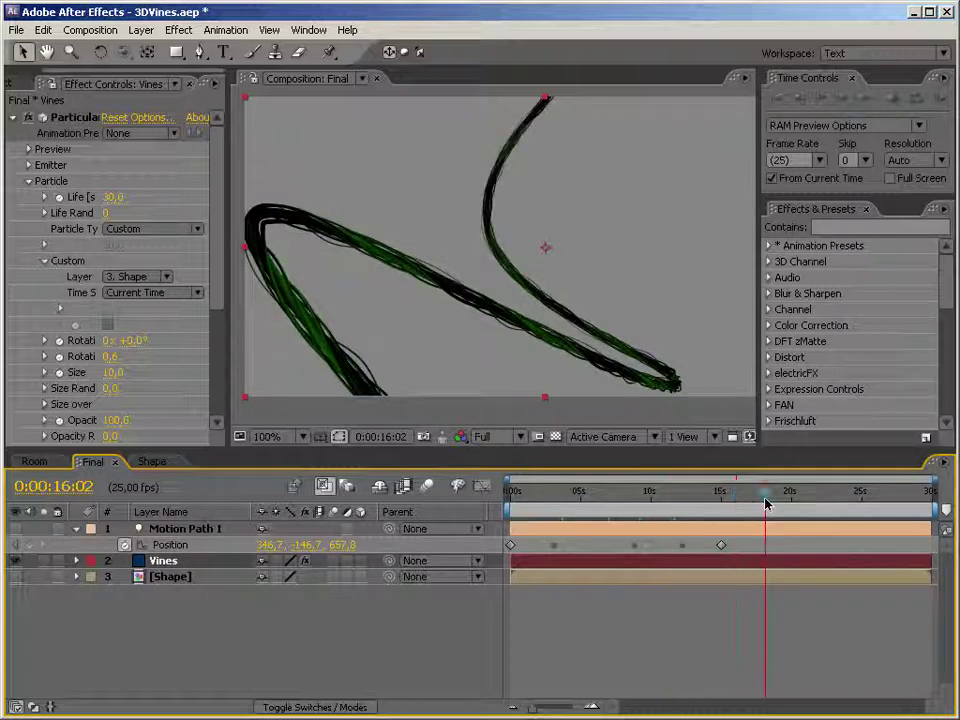
left_click(729, 500)
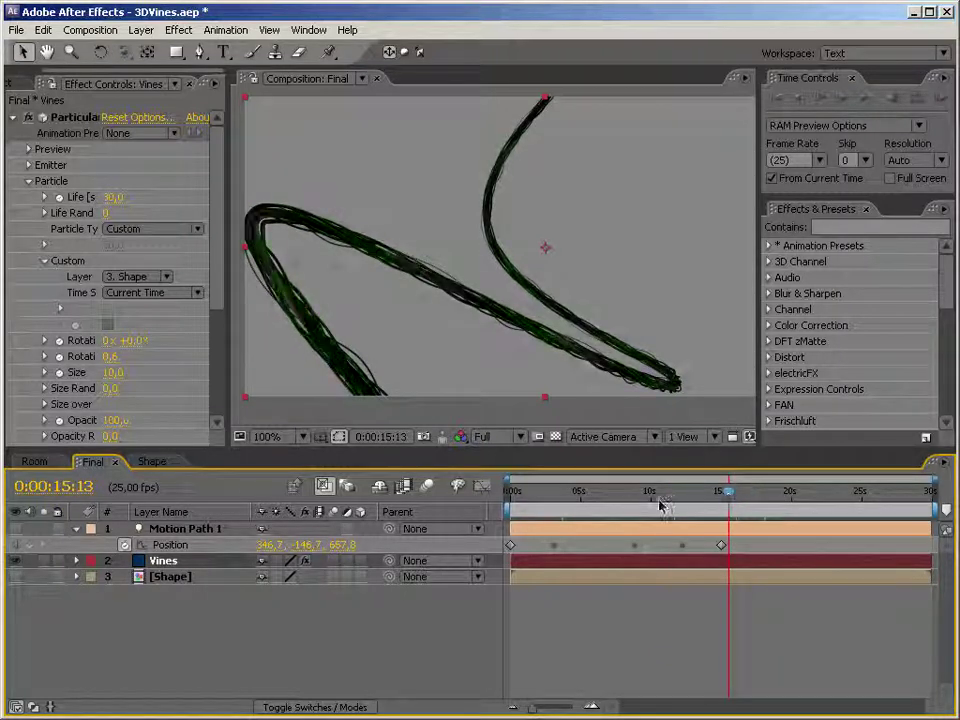
left_click(506, 500)
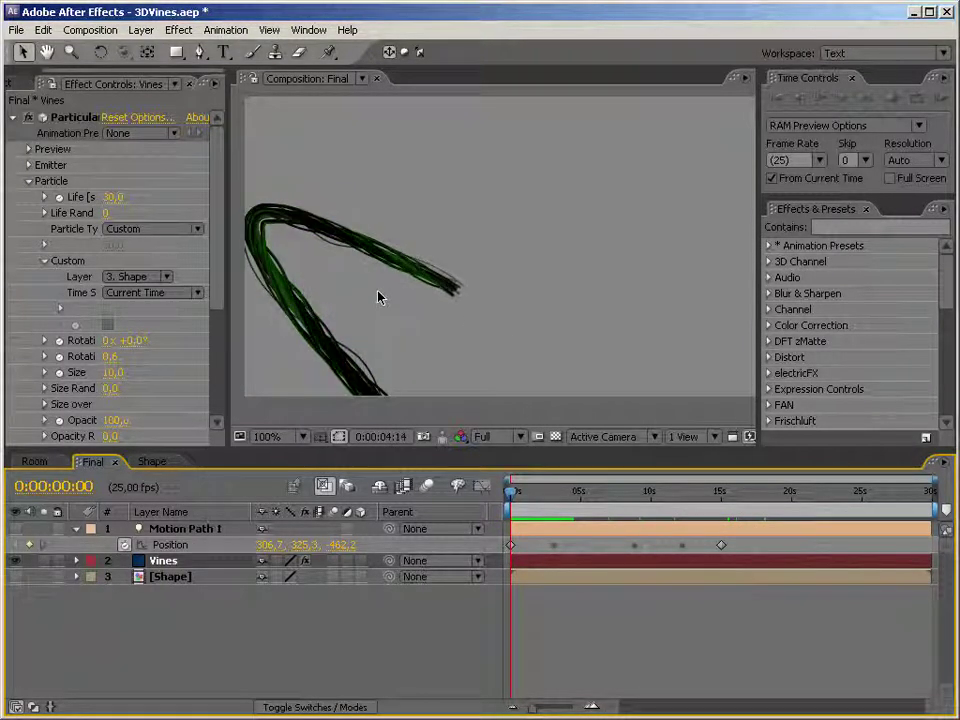
key("space")
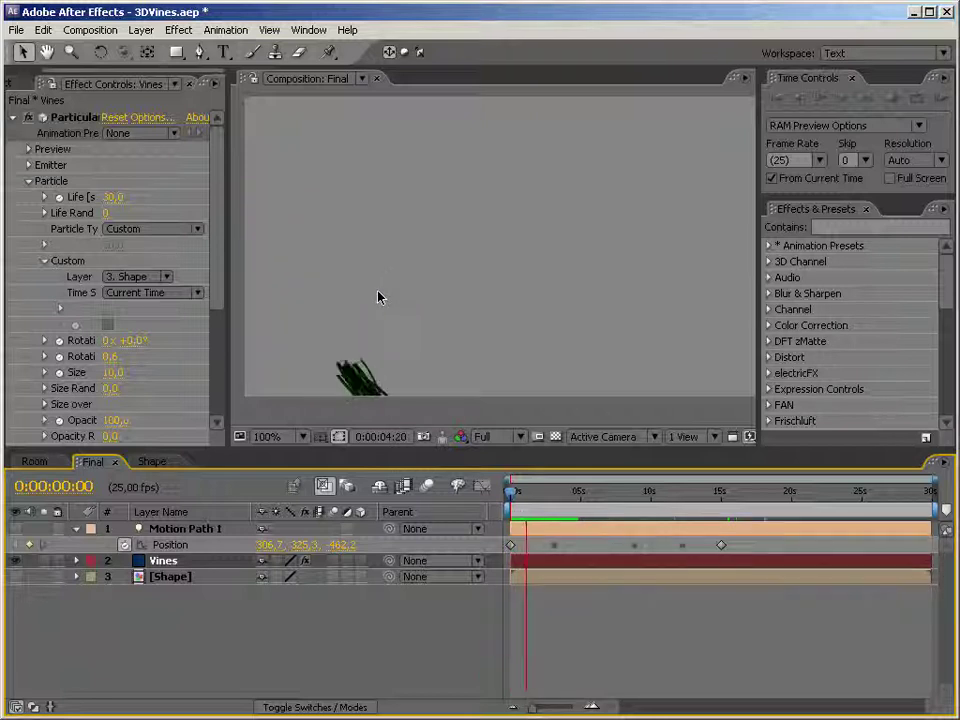
Move Final to 0:00:03:22 and open the Time Sampling choices for Particular's custom particle on the Vines layer
left_click_drag(512, 490, 565, 492)
left_click_drag(224, 311, 345, 311)
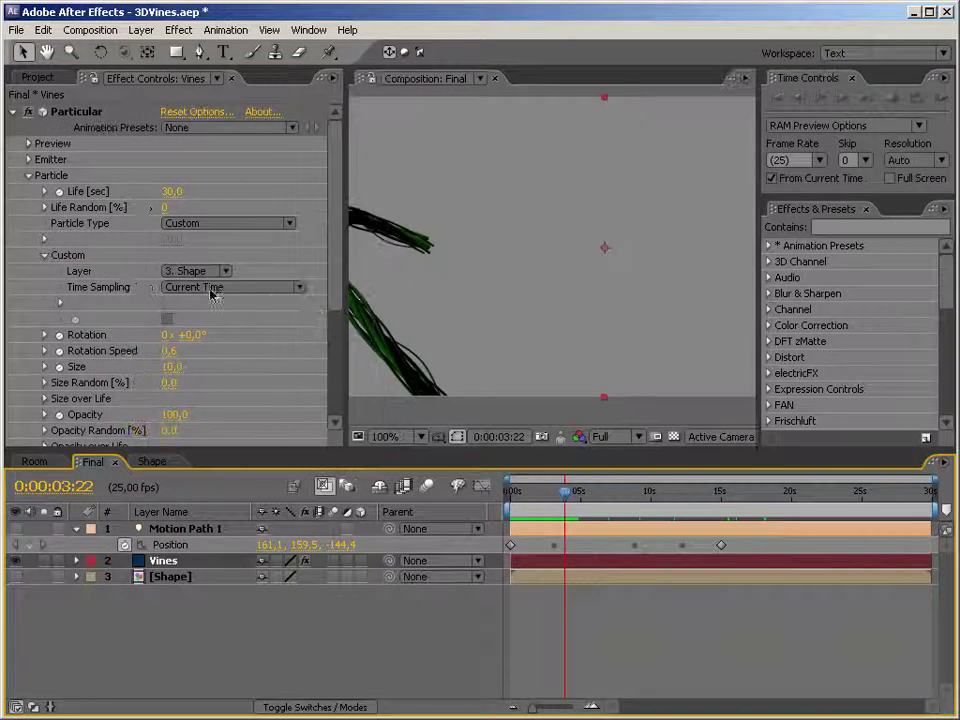
left_click(256, 289)
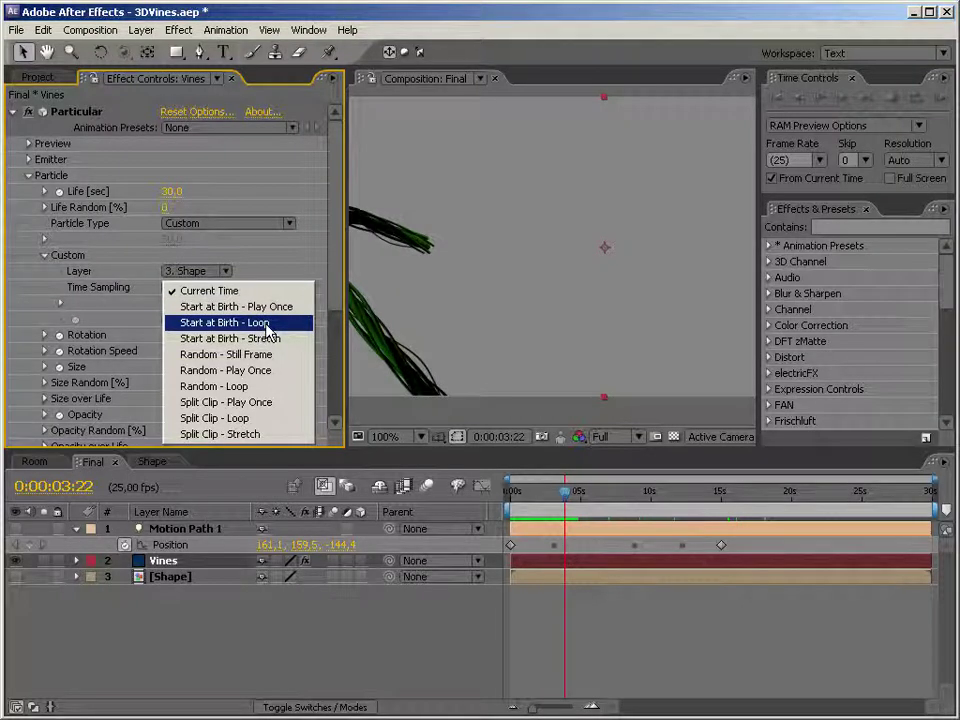
Set the custom particle's Time Sampling to Start at Birth - Loop and RAM-preview the vines from the first frame
left_click(268, 324)
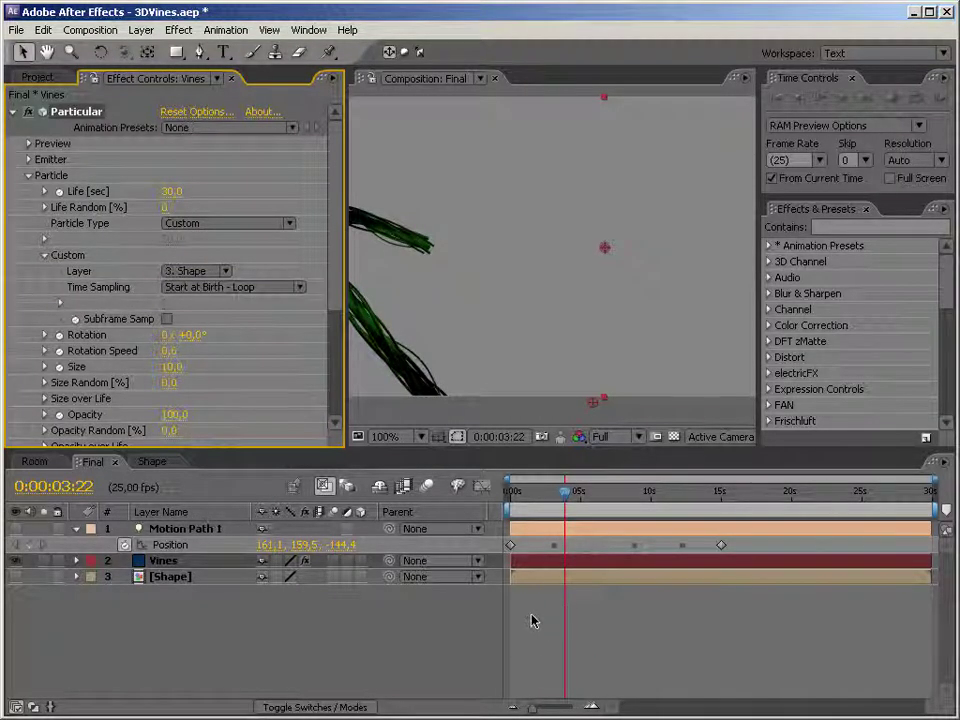
left_click_drag(346, 360, 205, 360)
left_click(672, 667)
key("Home")
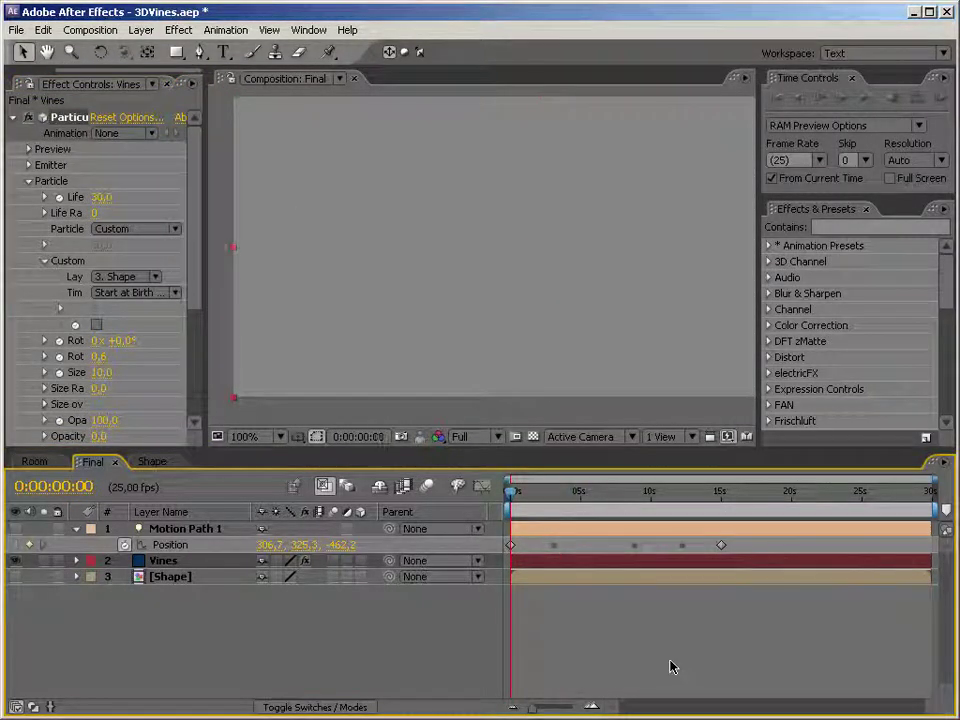
key("KP_0")
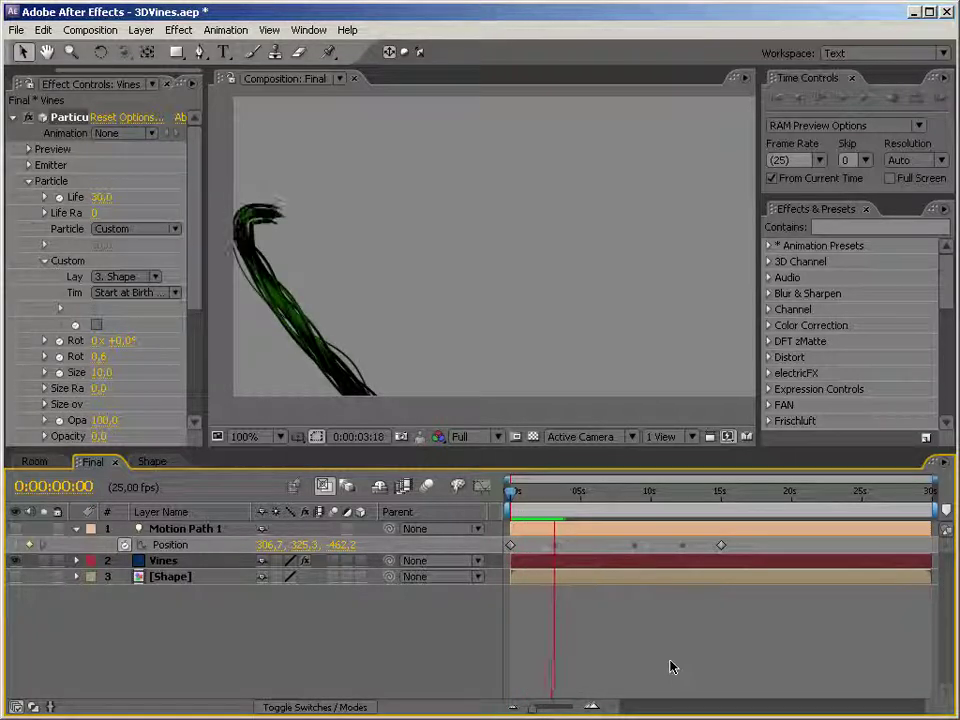
key("space")
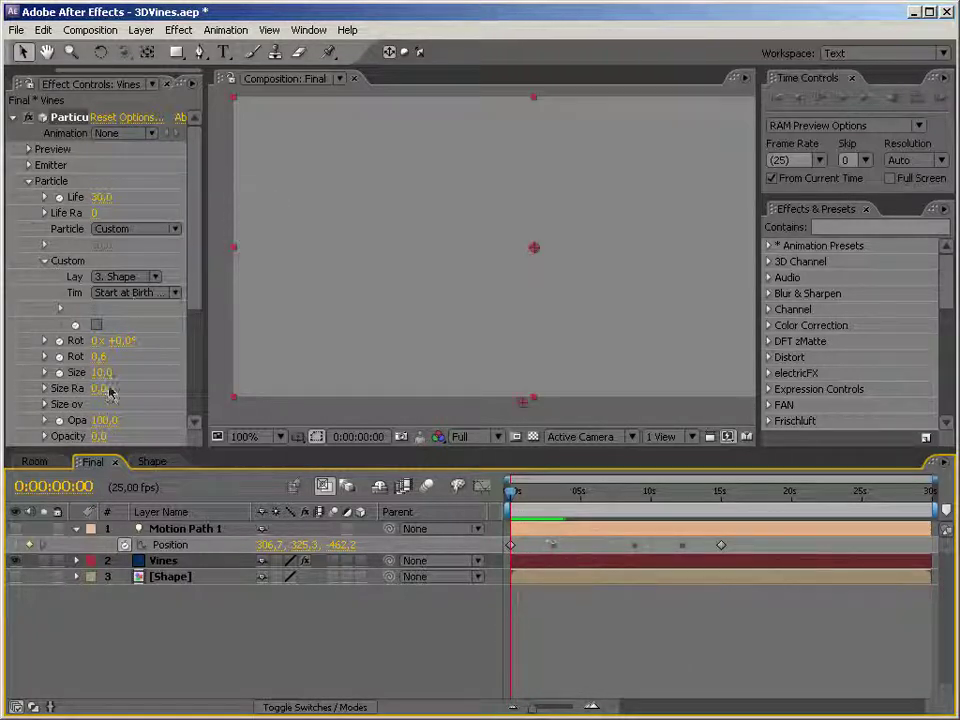
Add the Room composition to the Final timeline, placed directly below the Vines layer and above the Shape layer
left_click(183, 638)
left_click(77, 529)
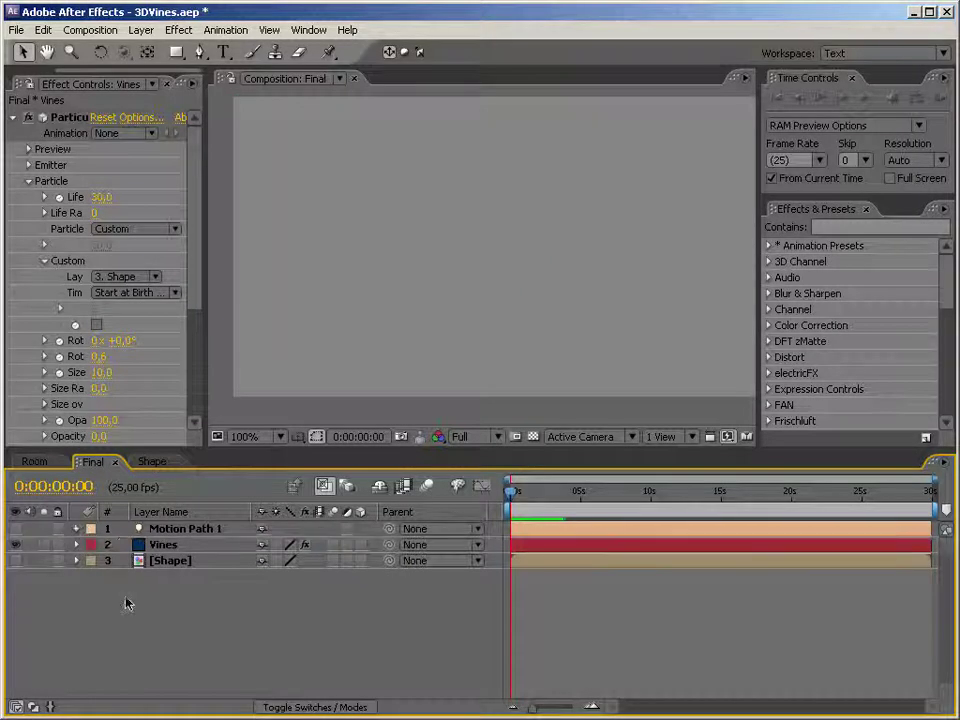
left_click_drag(206, 206, 399, 236)
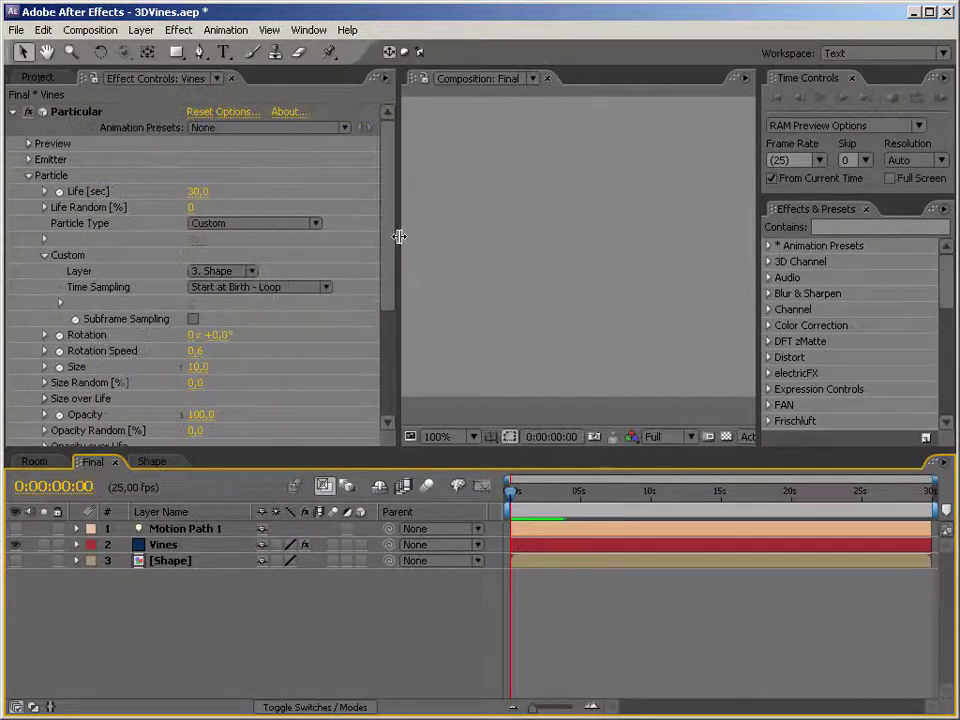
left_click(40, 80)
left_click(54, 334)
left_click_drag(45, 237, 176, 621)
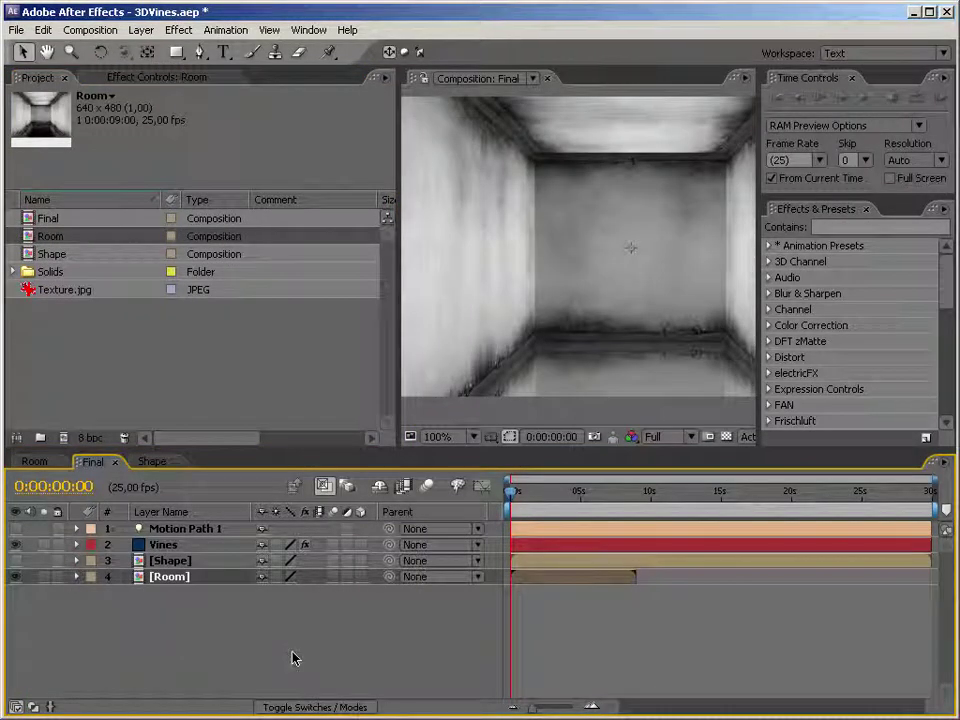
left_click_drag(170, 560, 186, 590)
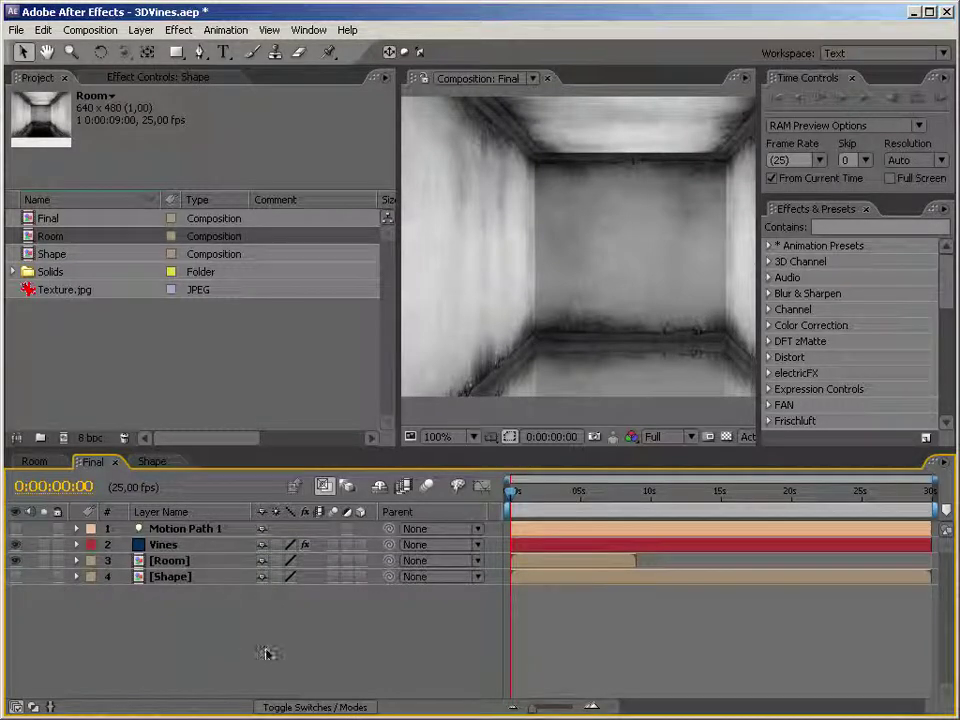
Scrub through the first seconds of the timeline to check the vines against the room, then return to frame 0
left_click_drag(395, 330, 190, 330)
left_click_drag(529, 499, 592, 499)
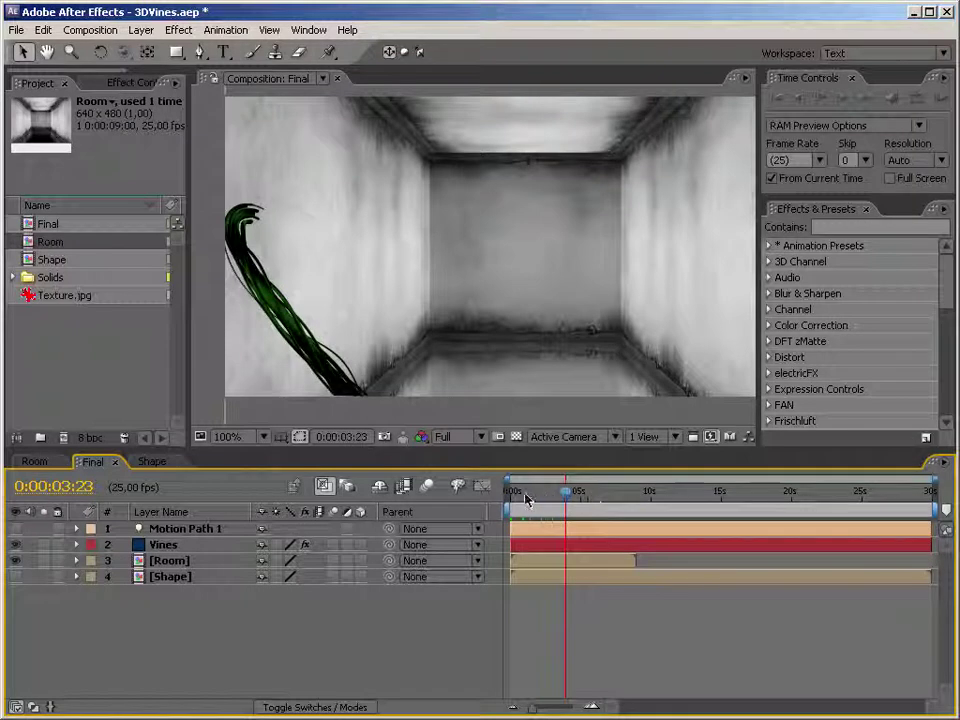
left_click_drag(522, 499, 508, 499)
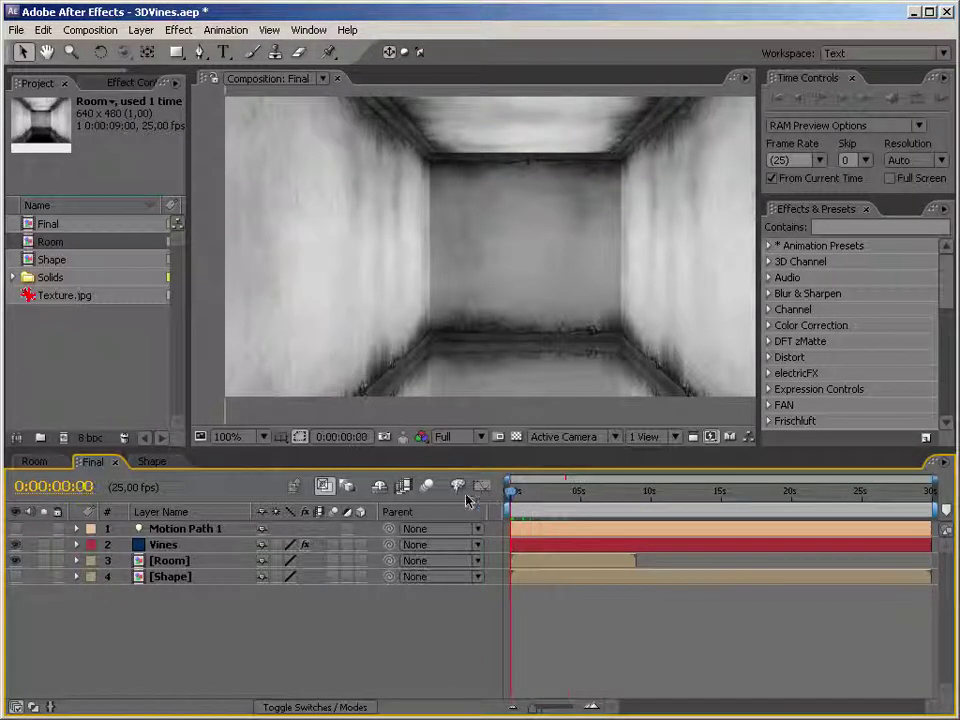
right_click(225, 627)
mouse_move(250, 634)
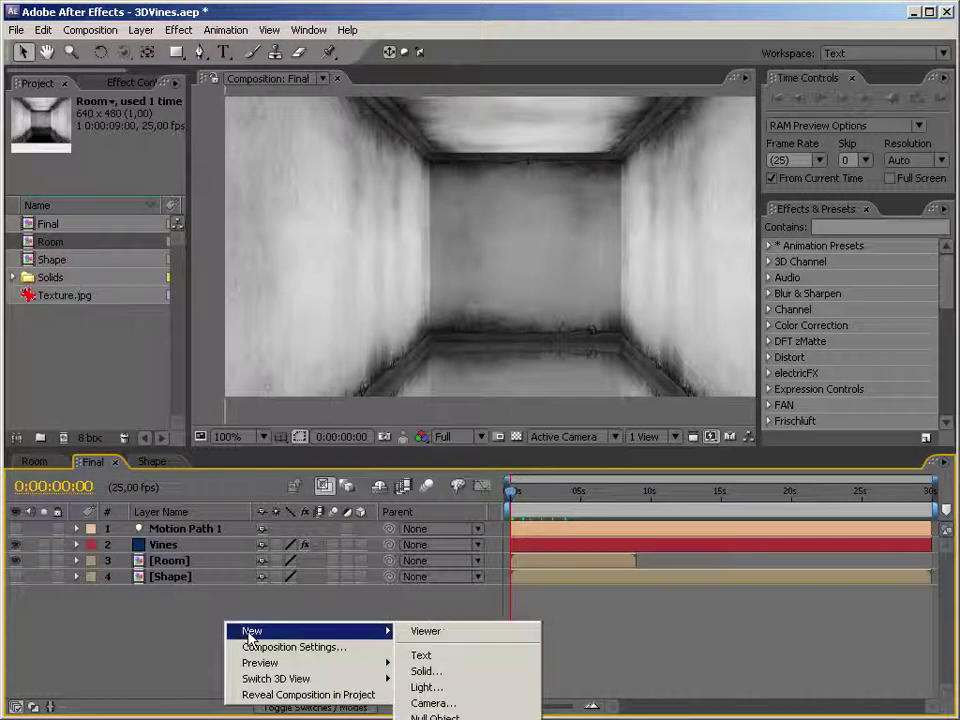
left_click(470, 671)
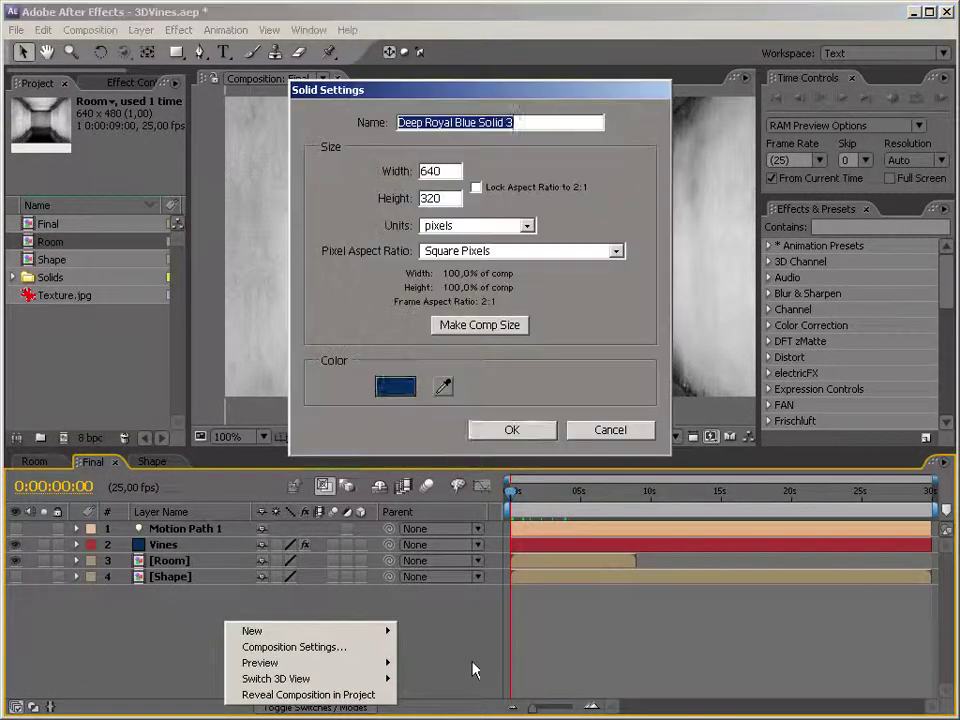
left_click(612, 432)
Add a light green point light named Light 1 at 100% intensity and enable Collapse Transformations on the Room layer
right_click(331, 618)
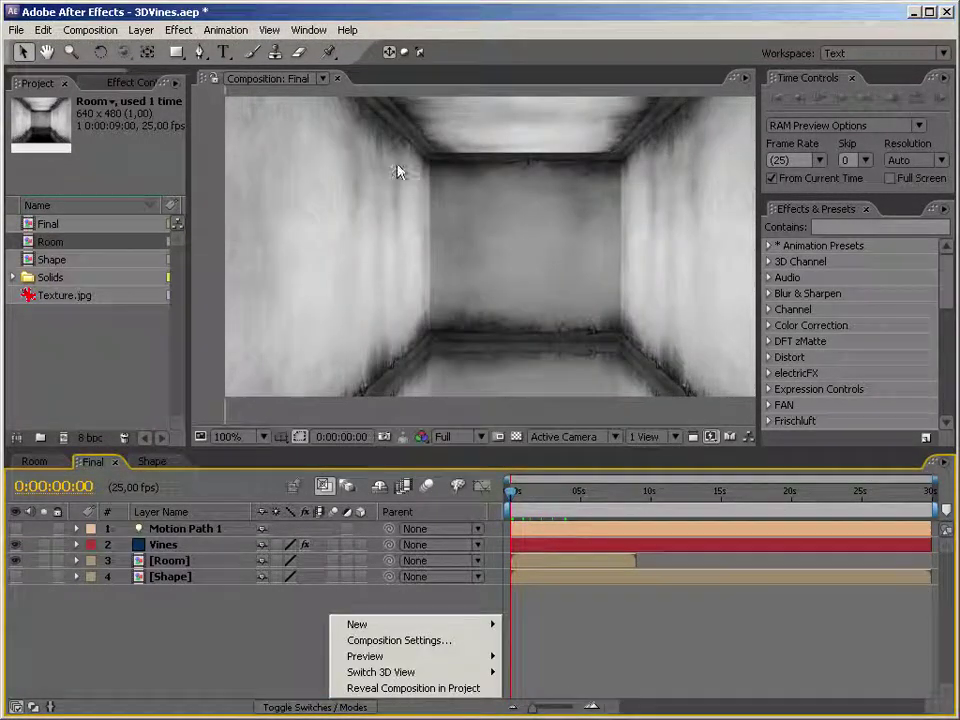
mouse_move(425, 628)
left_click(563, 681)
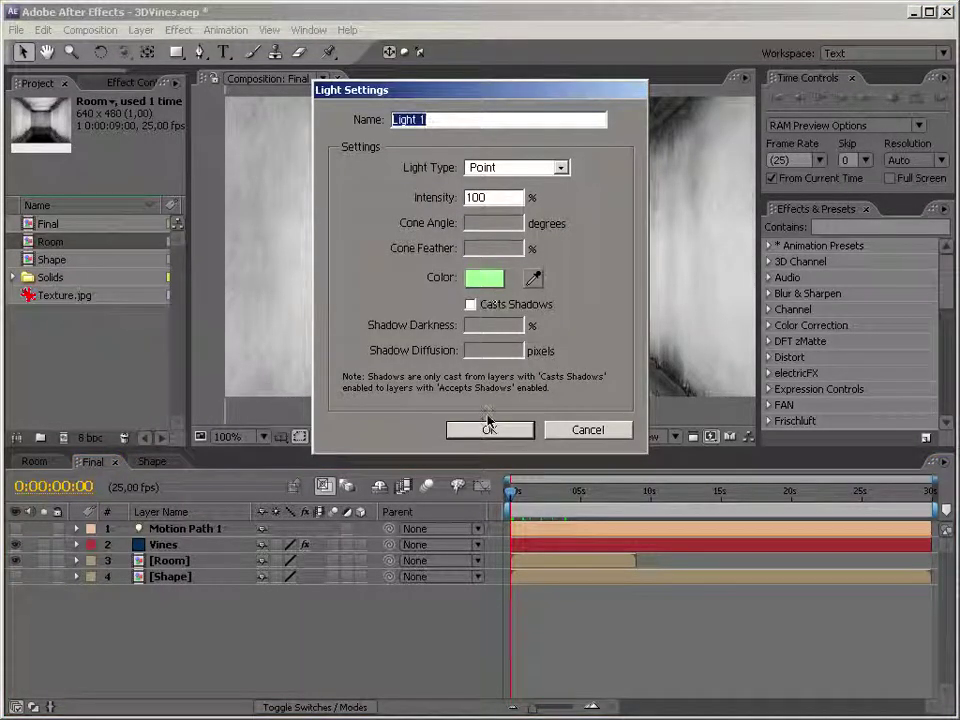
left_click(489, 428)
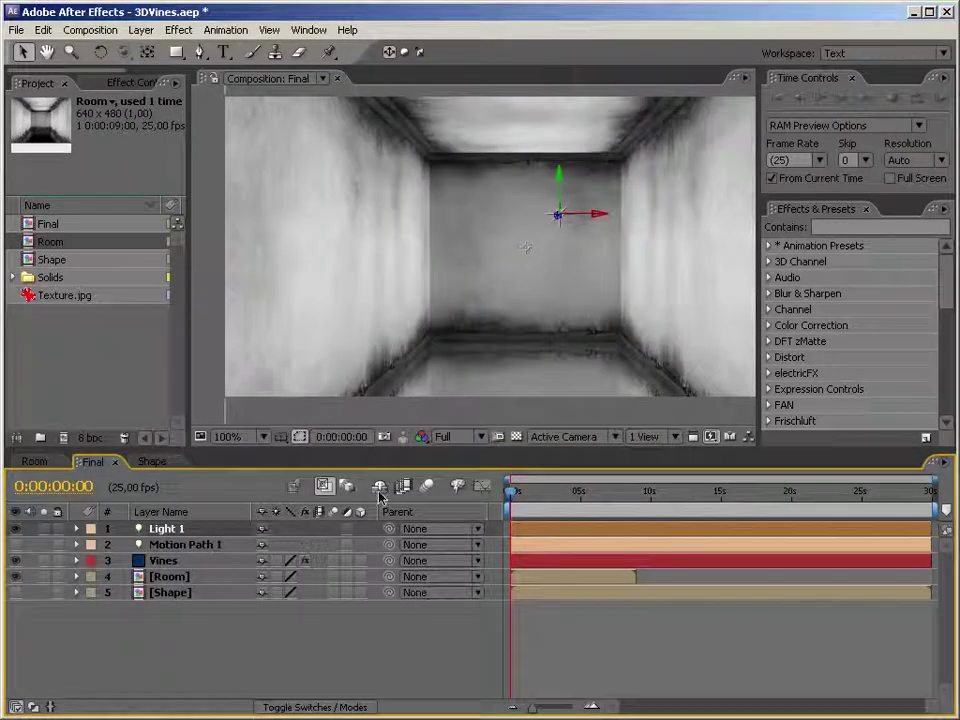
left_click(276, 576)
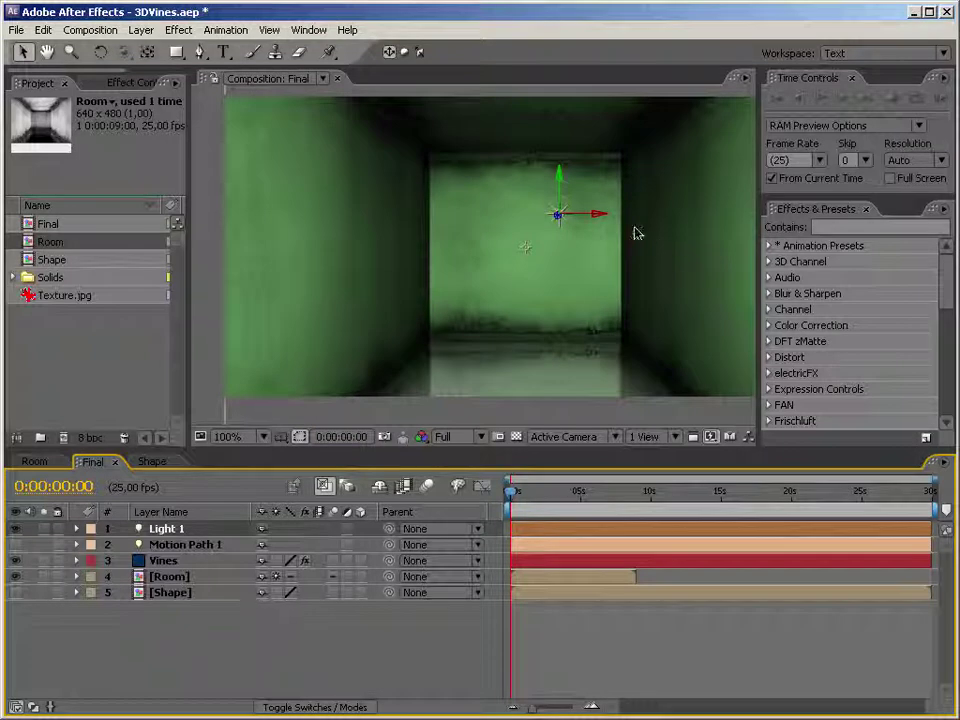
Reposition Light 1 in front of the middle of the room's back wall and set its intensity to 157%
left_click_drag(617, 188, 2, 470)
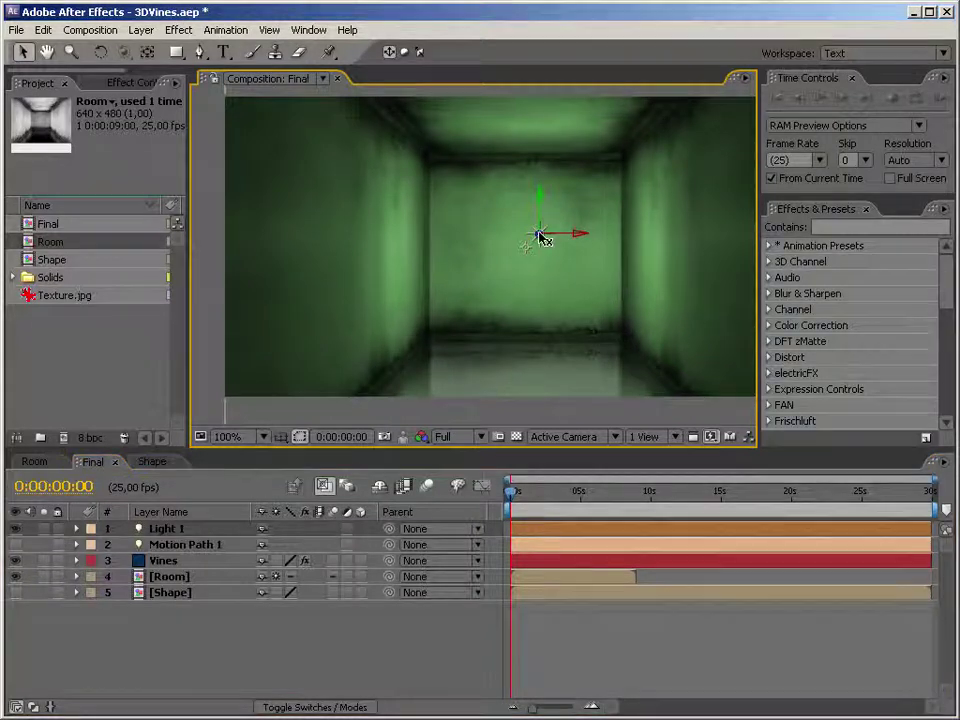
left_click_drag(470, 305, 432, 362)
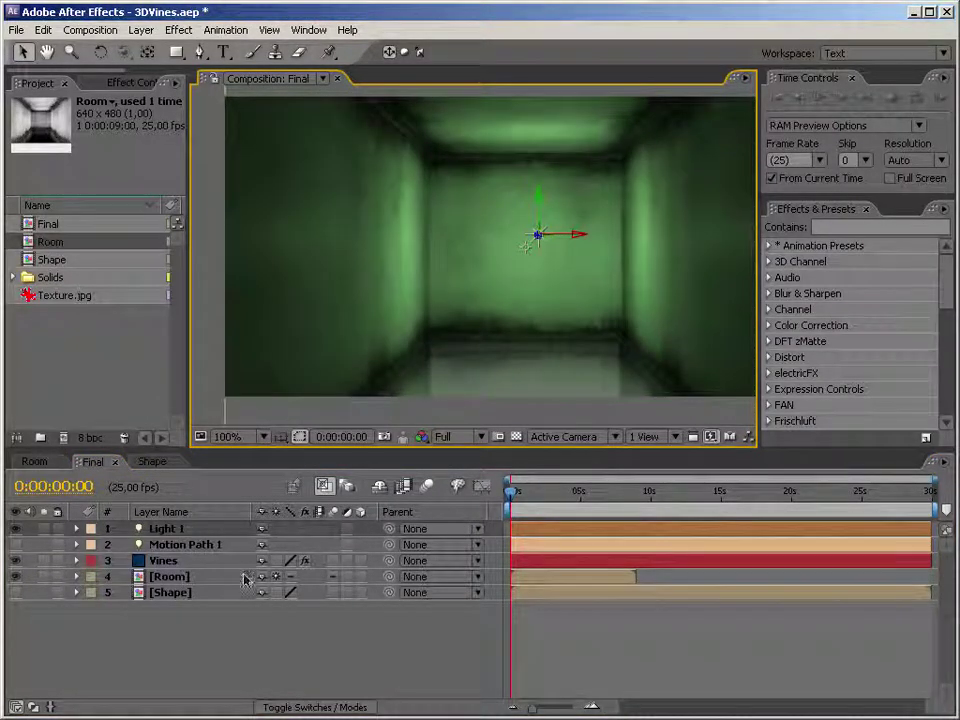
left_click(76, 528)
left_click(92, 560)
mouse_move(268, 577)
left_mouse_down()
mouse_move(312, 577)
mouse_move(284, 577)
left_mouse_up()
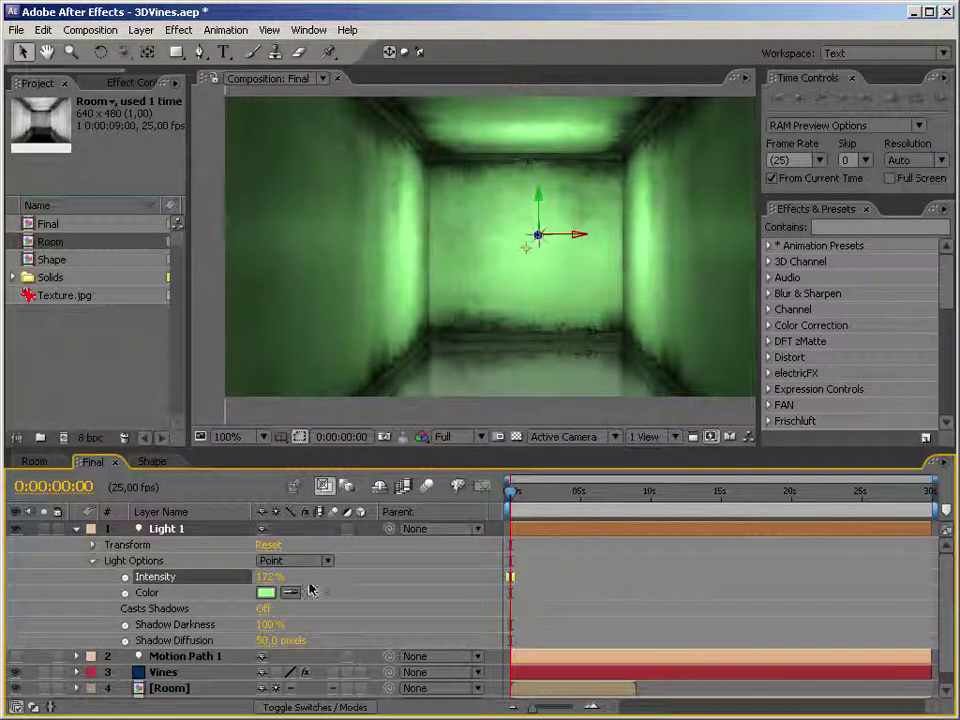
Change Light 1's color to the yellowish green 8BD71E and collapse the layer's properties
left_click(265, 592)
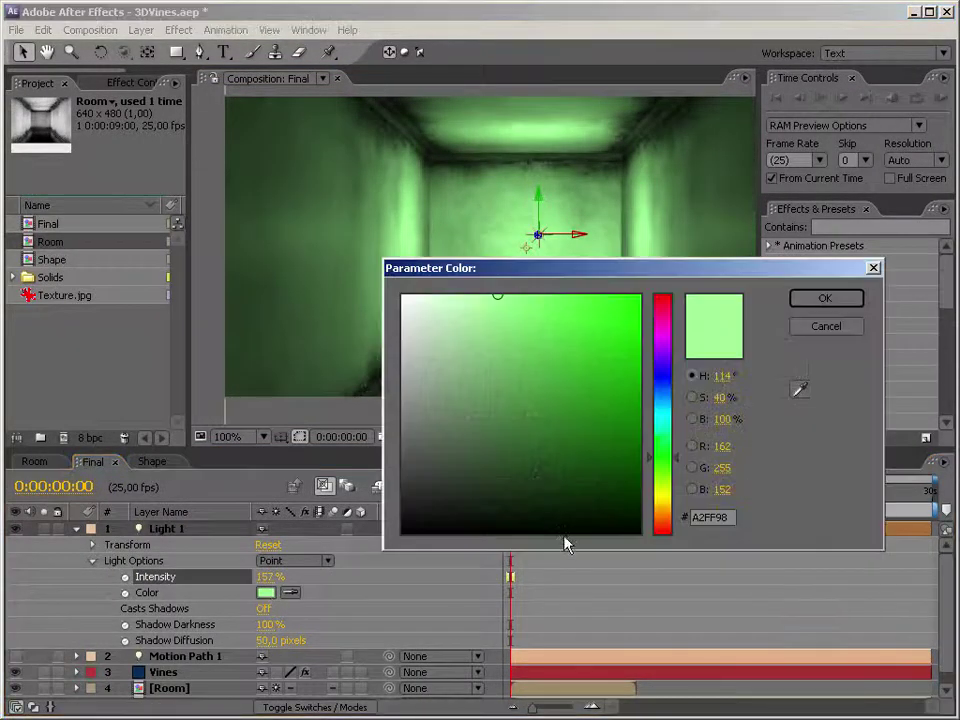
left_click(665, 480)
left_click(607, 331)
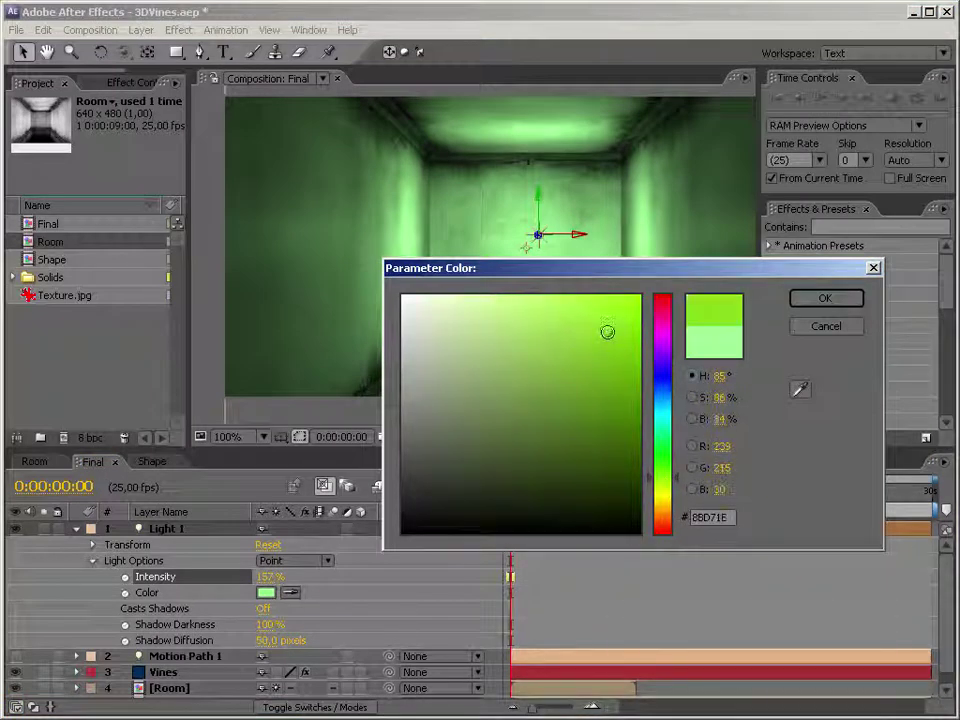
left_click(840, 298)
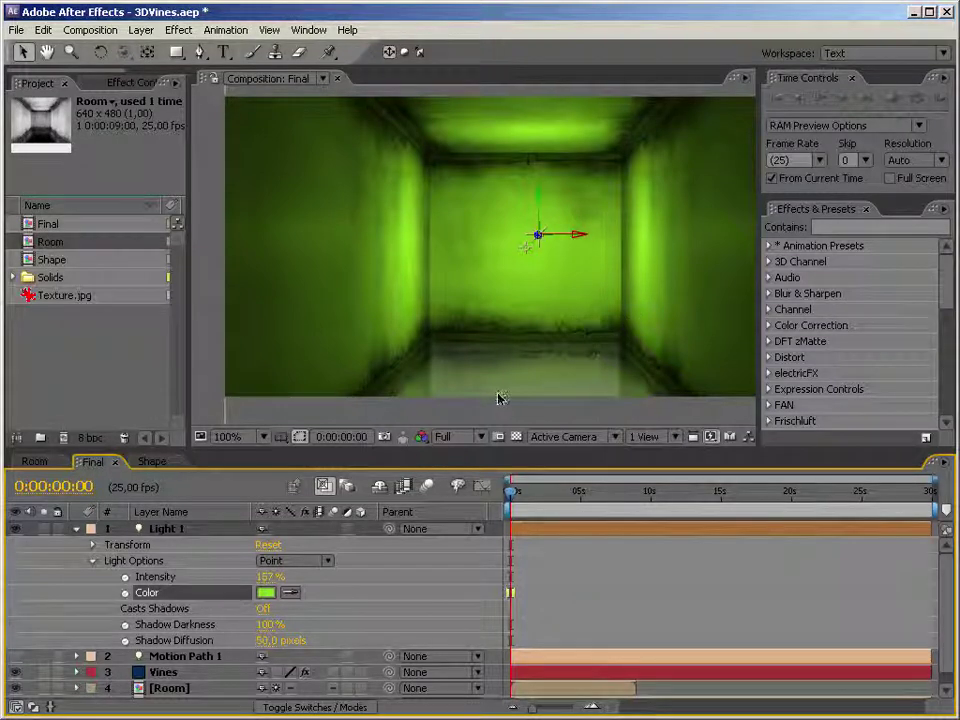
left_click(76, 530)
Create a 640 x 320 black (000000) solid and place it at the bottom of the layer stack as background
right_click(190, 648)
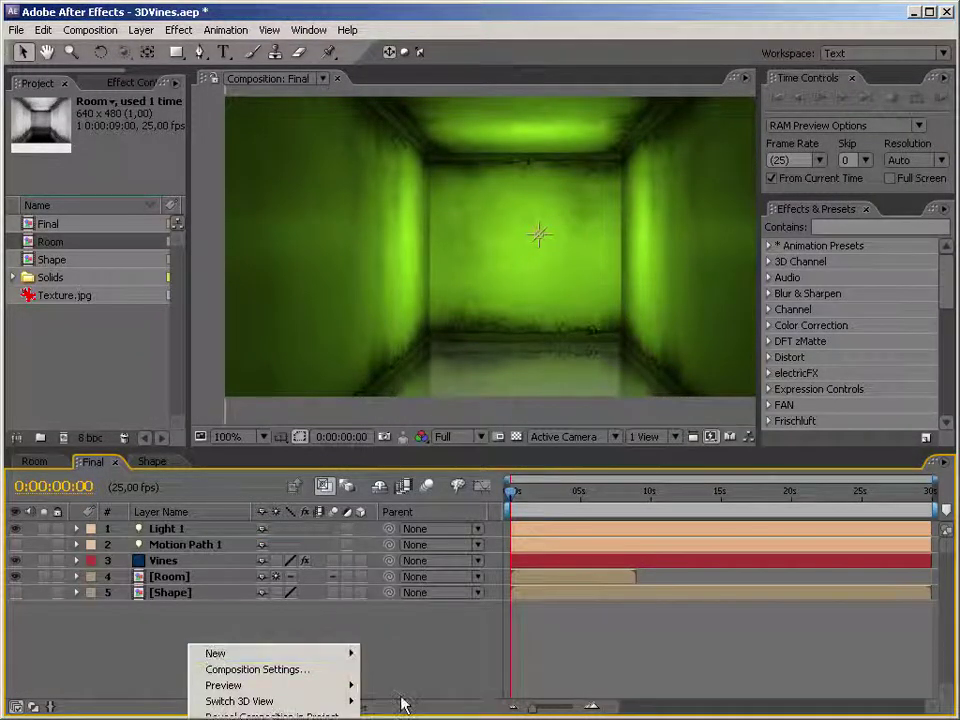
key("ctrl+y")
left_click(392, 385)
left_click_drag(632, 450, 604, 538)
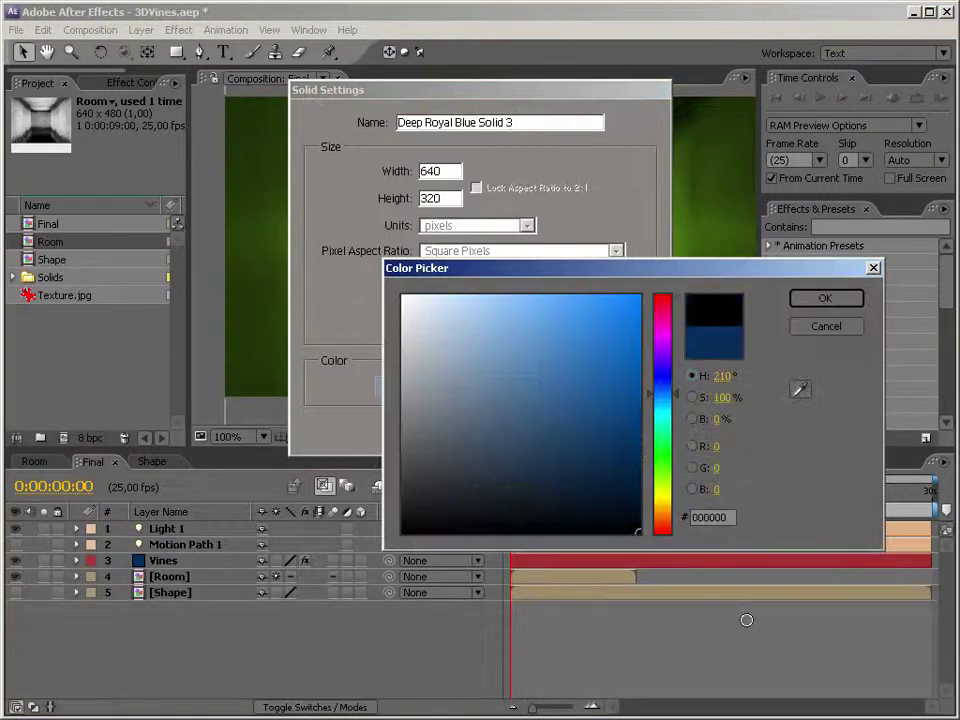
left_click(845, 300)
left_click(512, 430)
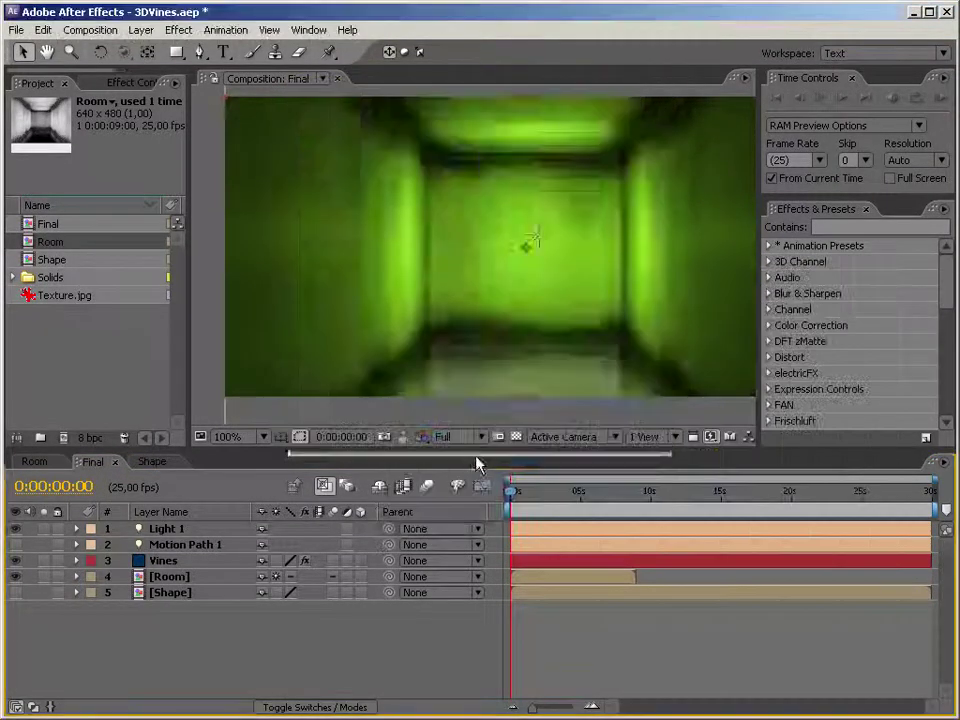
left_click_drag(190, 527, 225, 640)
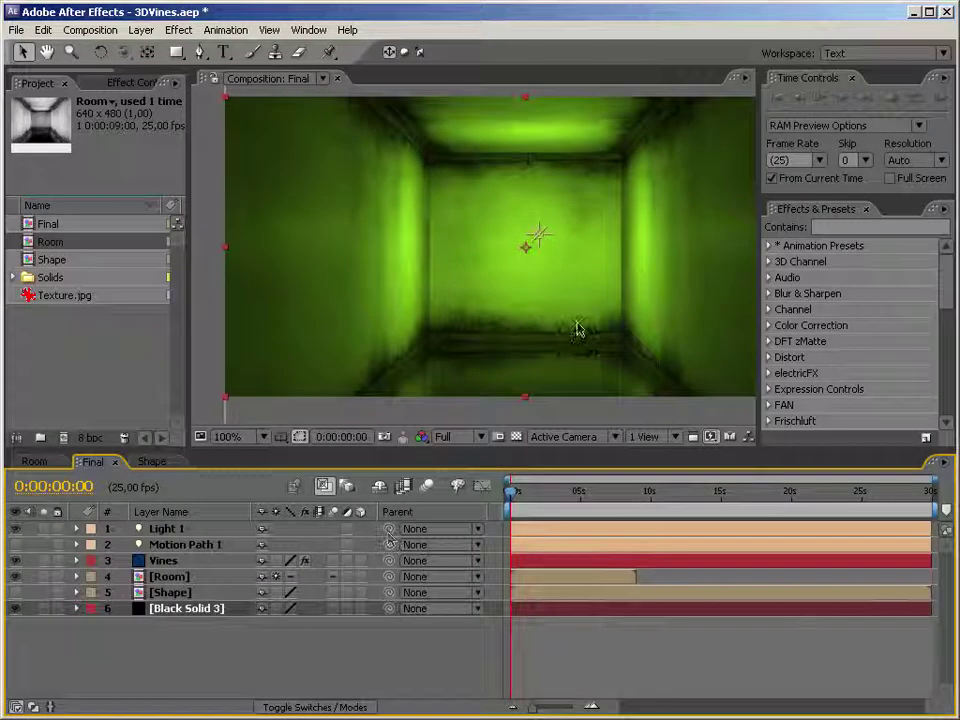
Add a camera named Camera 1 with the 35mm preset to the Final composition
key("space")
left_click_drag(645, 275, 610, 260)
right_click(352, 635)
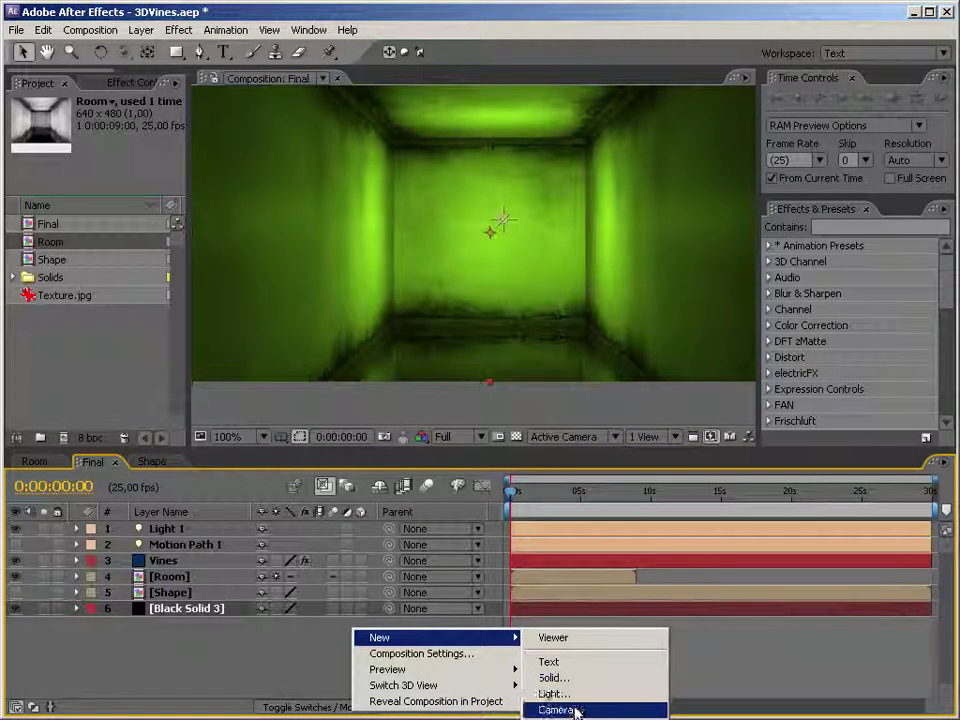
key("ctrl+alt+shift+c")
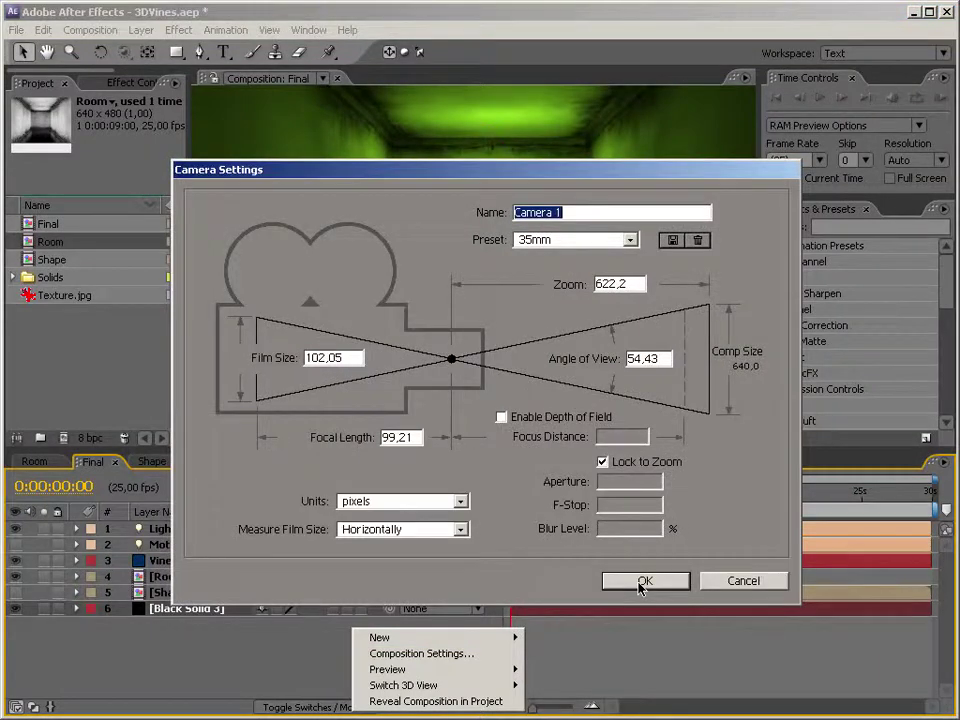
left_click(645, 580)
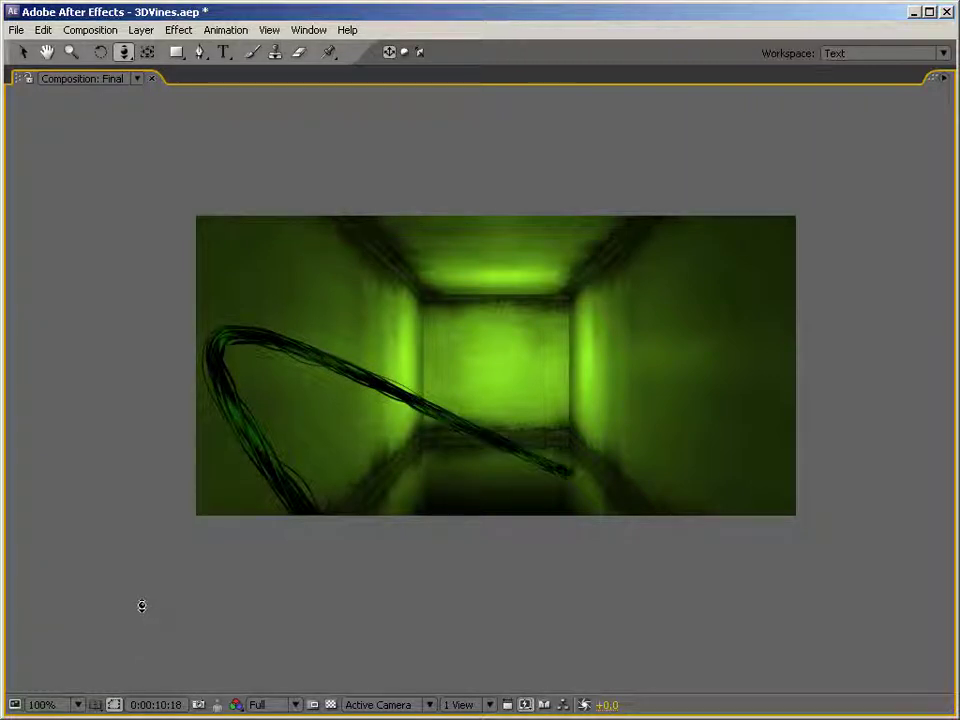
Play the animation in the enlarged viewer and examine the vine strands up close at 0:00:02:20
key("space")
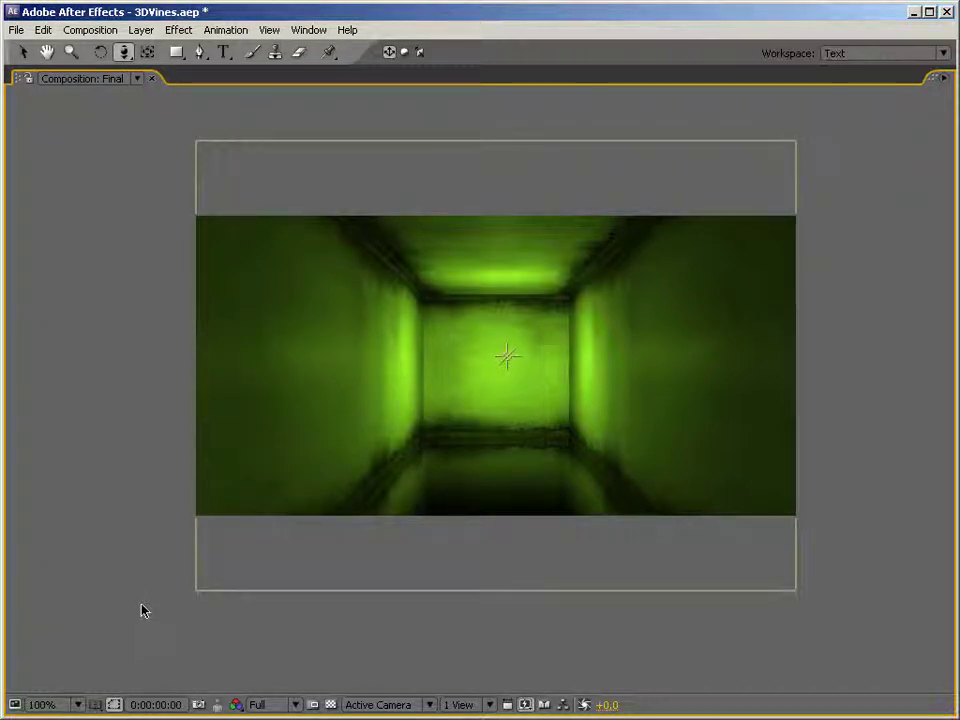
key("space")
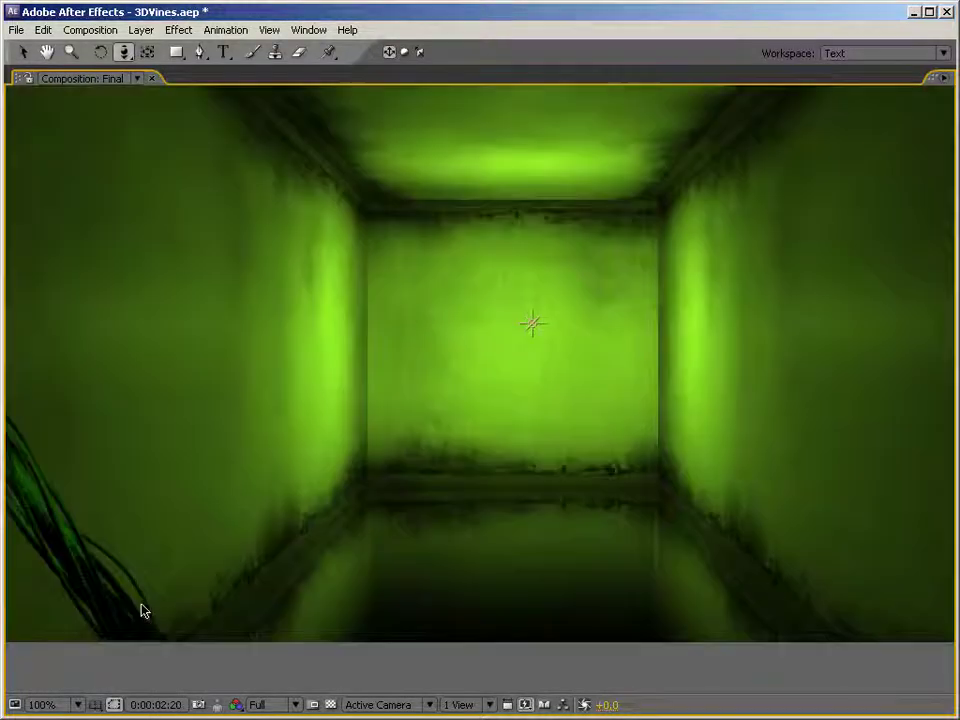
scroll(161, 540, "up", 1)
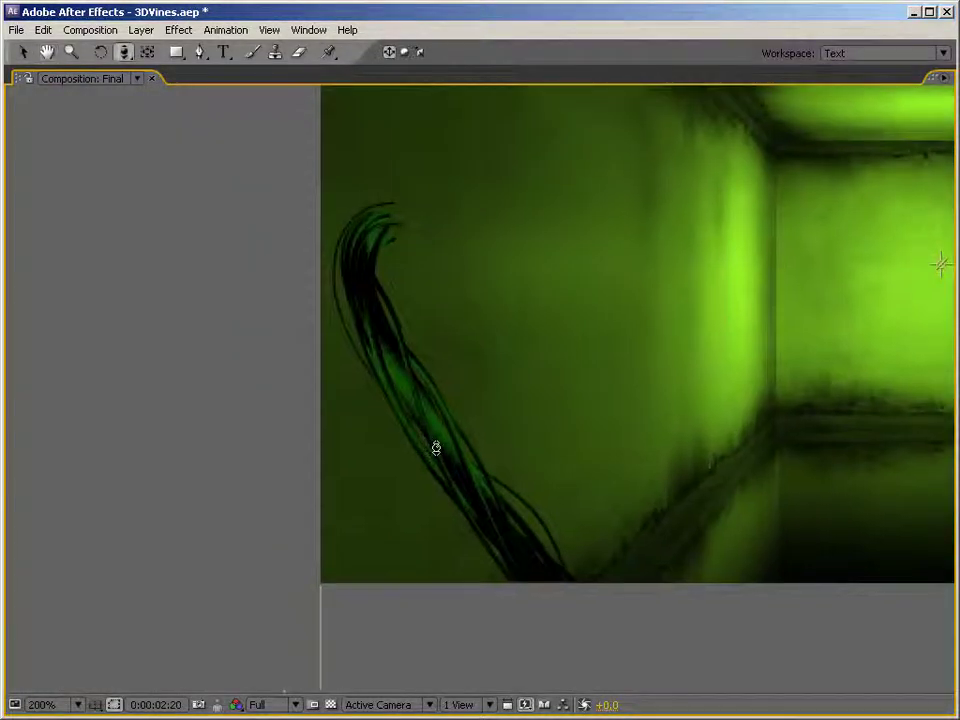
scroll(437, 453, "up", 1)
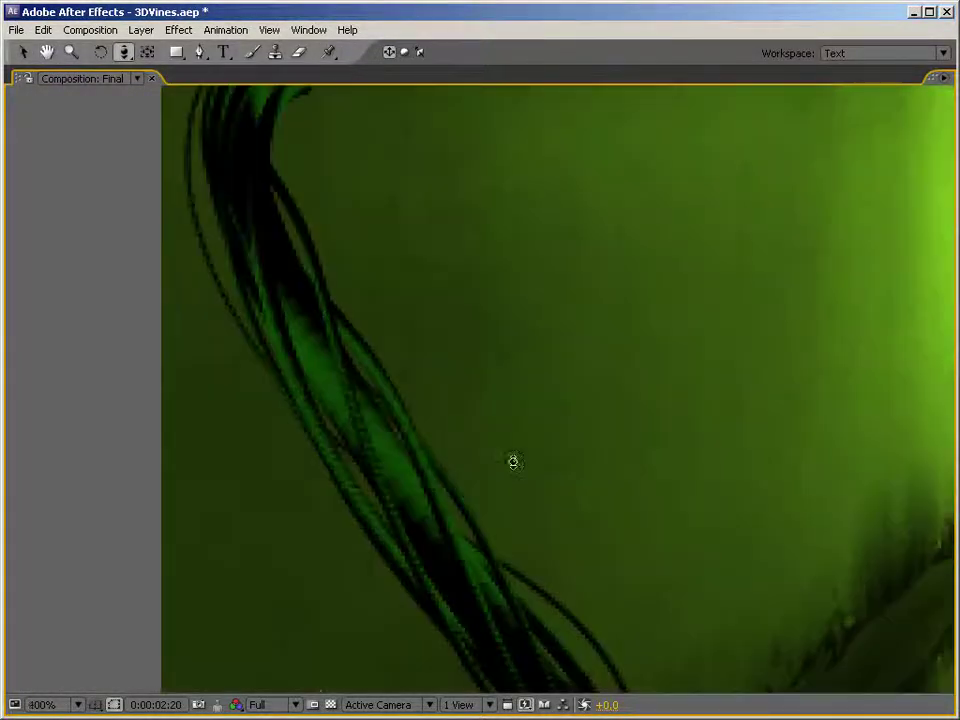
left_click_drag(446, 448, 594, 300)
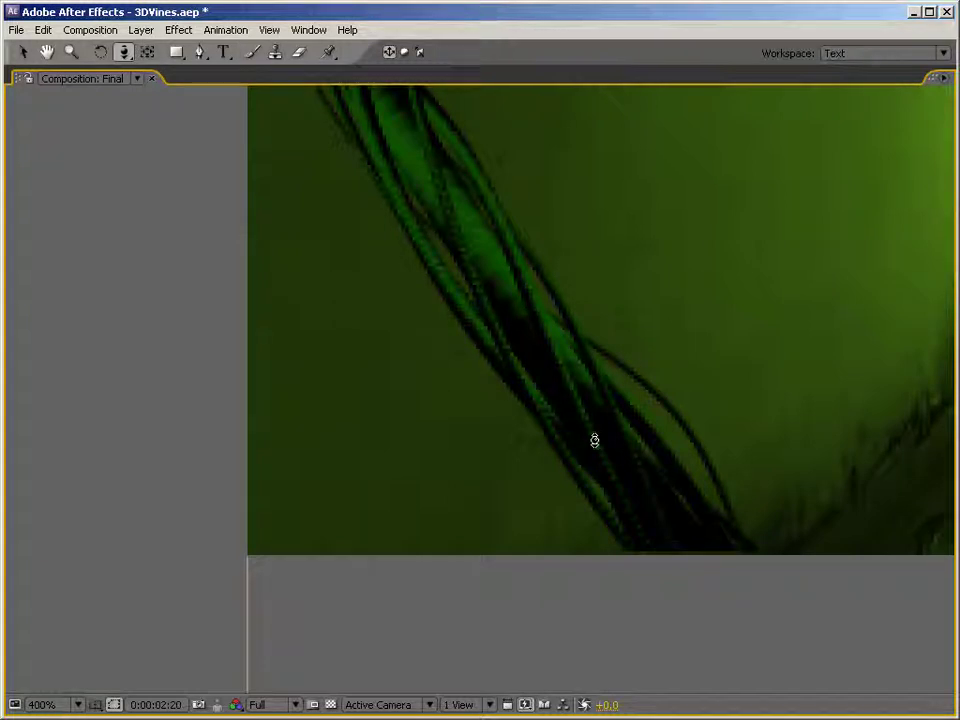
scroll(594, 440, "down", 3)
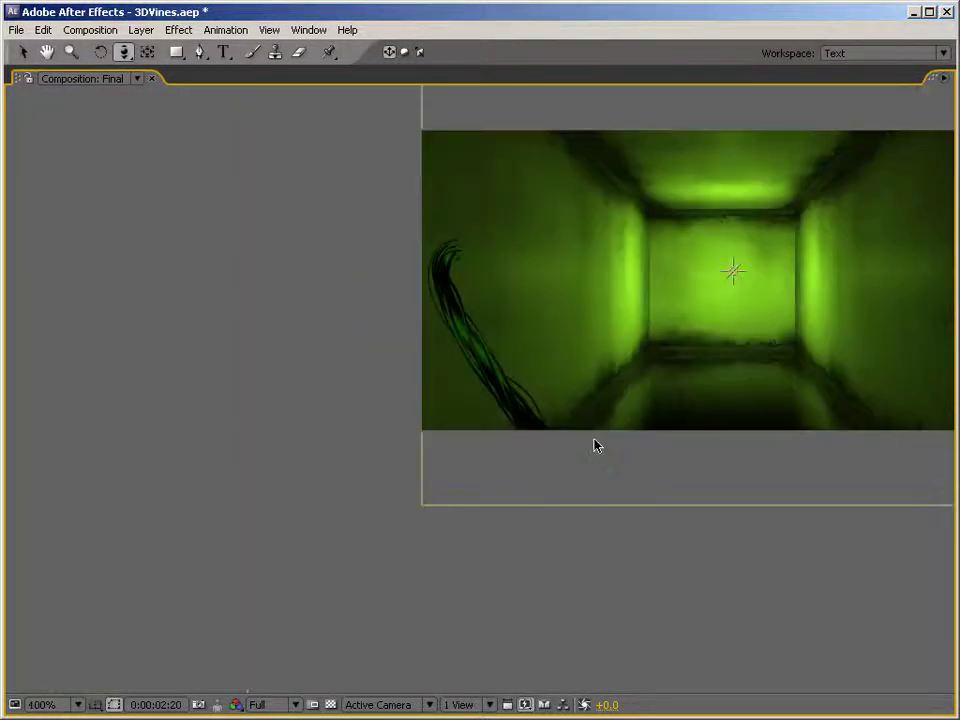
Enable Subframe Sampling for the custom particle in the Vines layer's Particular effect
key("grave")
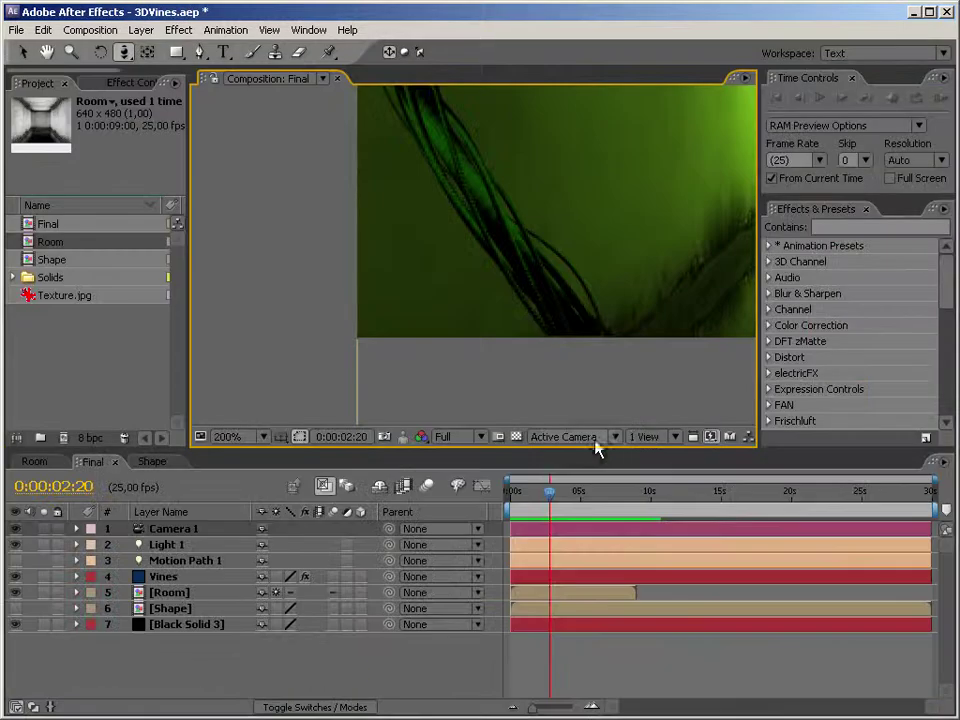
key("space")
key("c")
left_click_drag(521, 230, 542, 326)
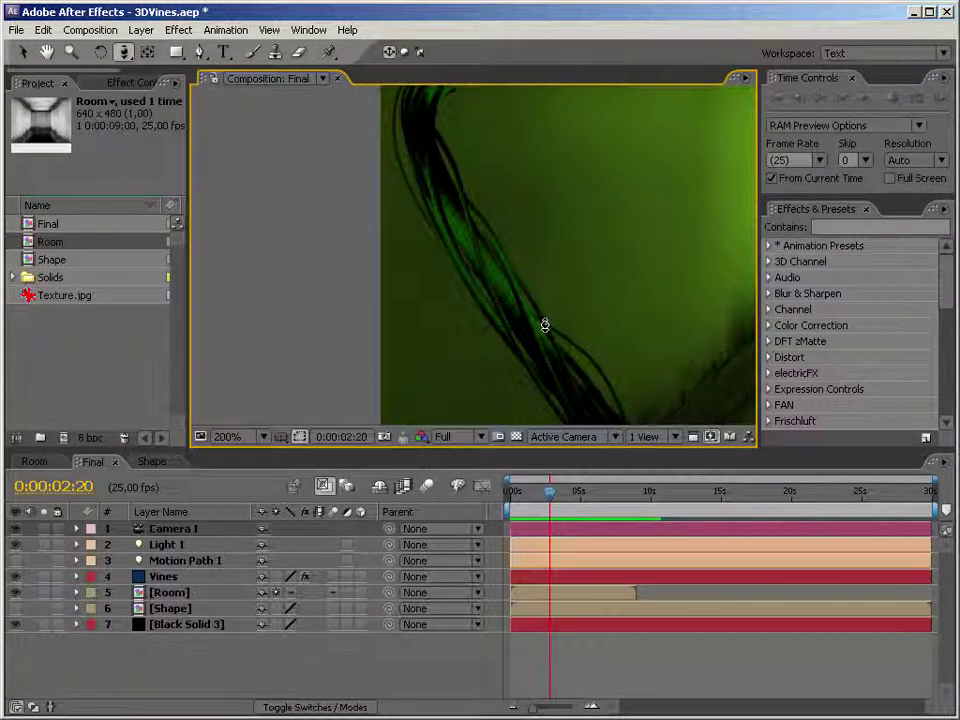
left_click(181, 583)
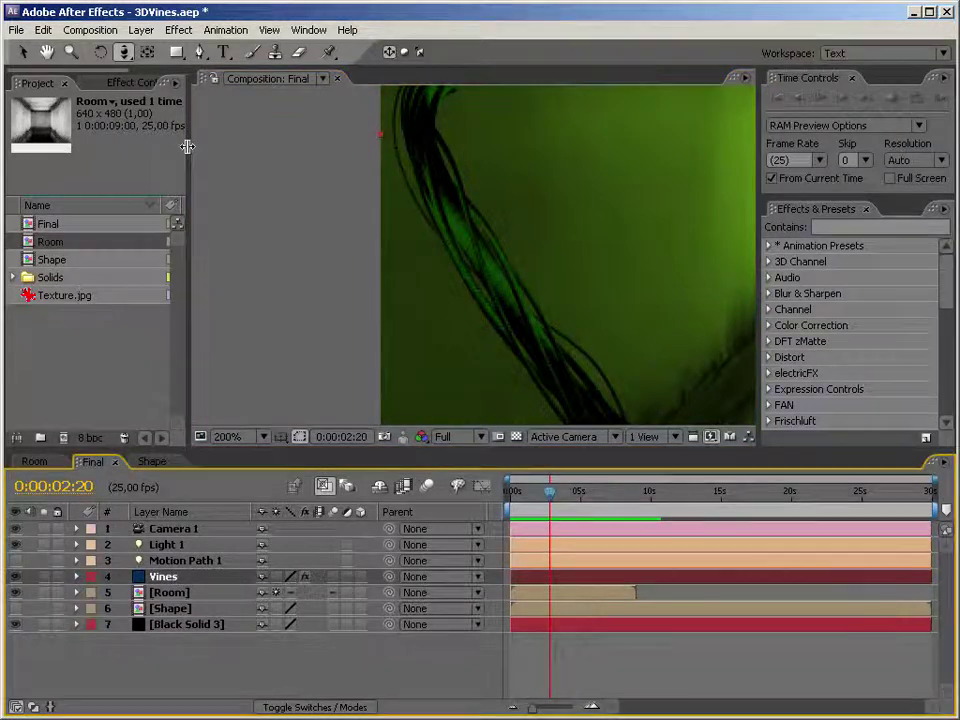
left_click_drag(188, 146, 227, 146)
left_click(135, 82)
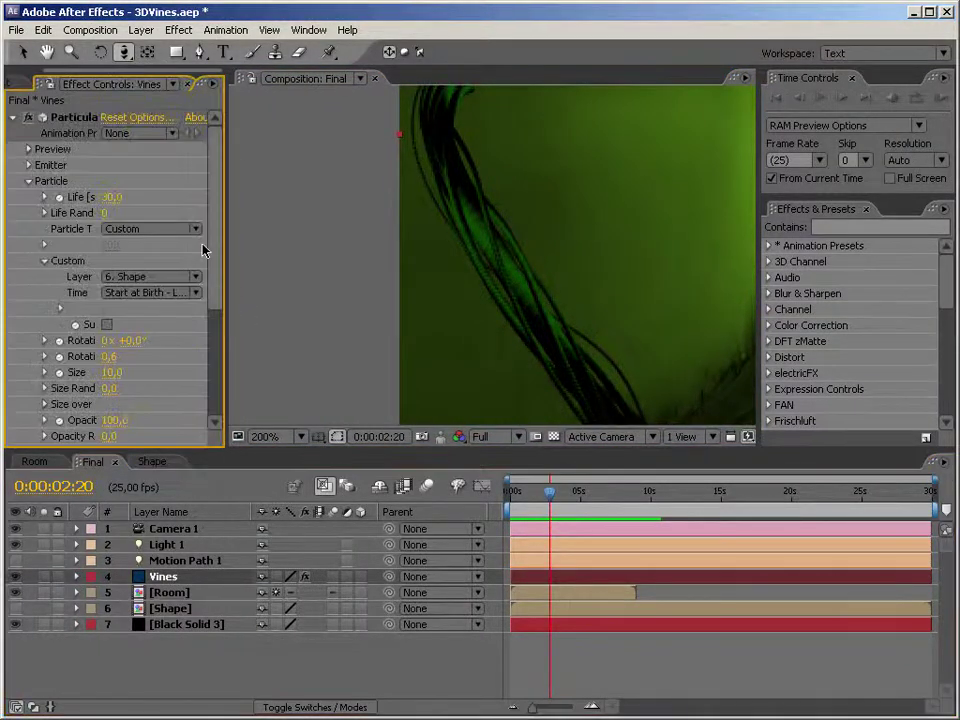
left_click_drag(228, 255, 479, 285)
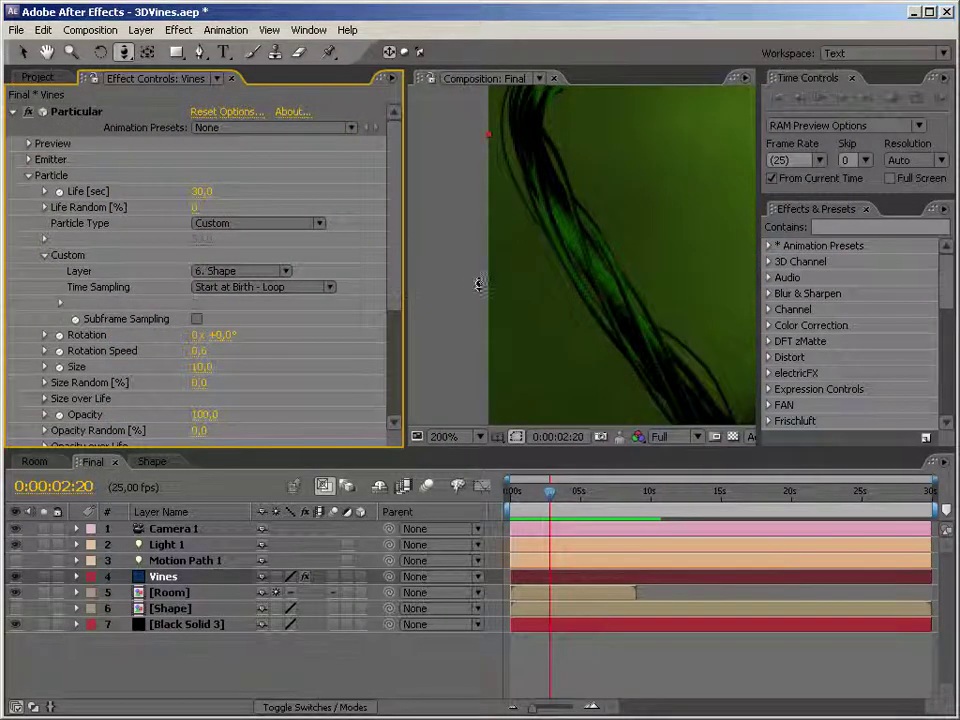
left_click(196, 320)
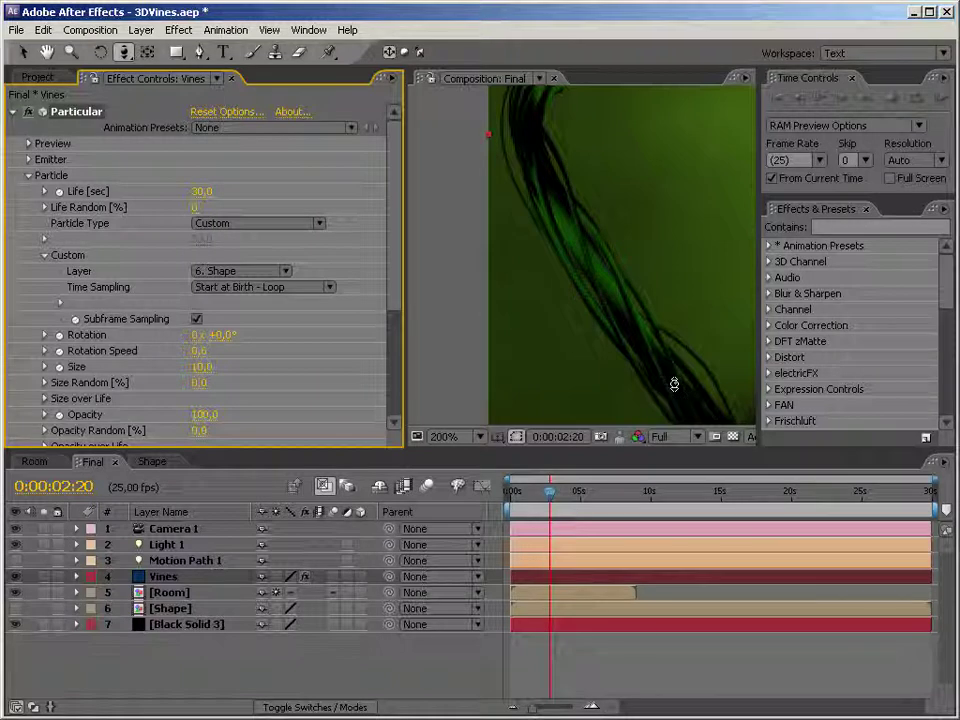
Move the current time to 0:00:05:02 to show the longer vine in the room
left_click_drag(404, 341, 218, 341)
scroll(450, 347, "down", 1)
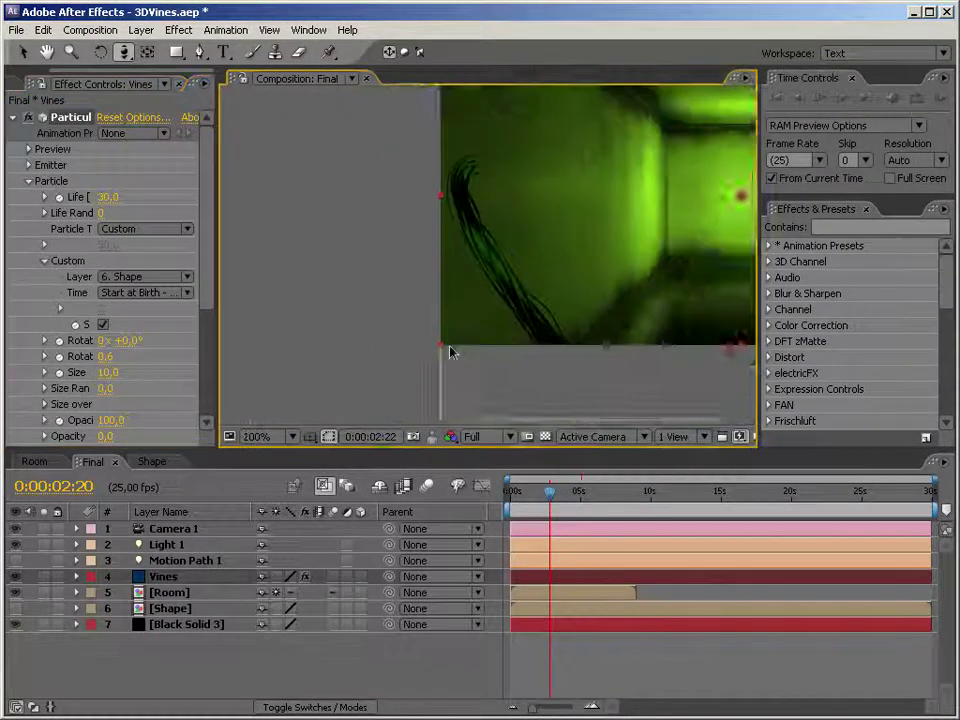
left_click(580, 492)
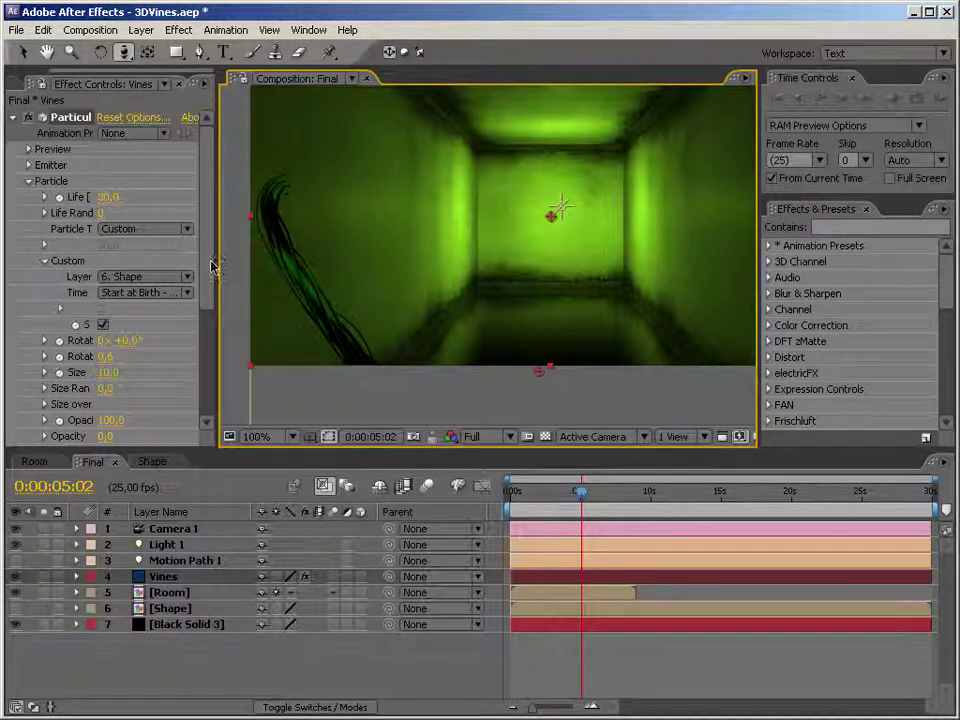
scroll(210, 340, "down", 5)
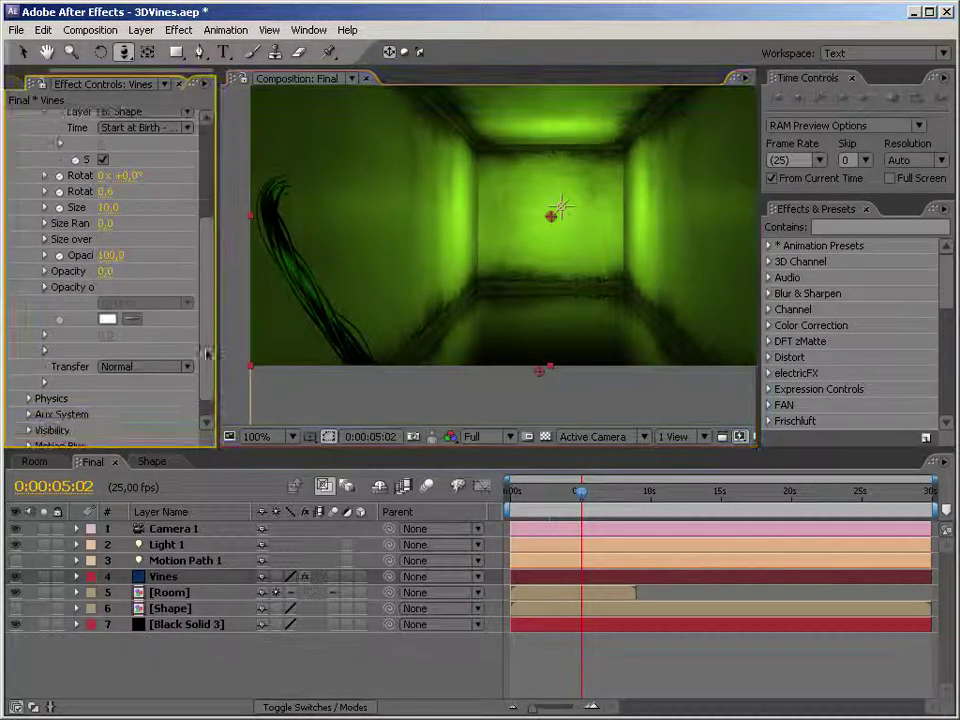
scroll(210, 230, "up", 5)
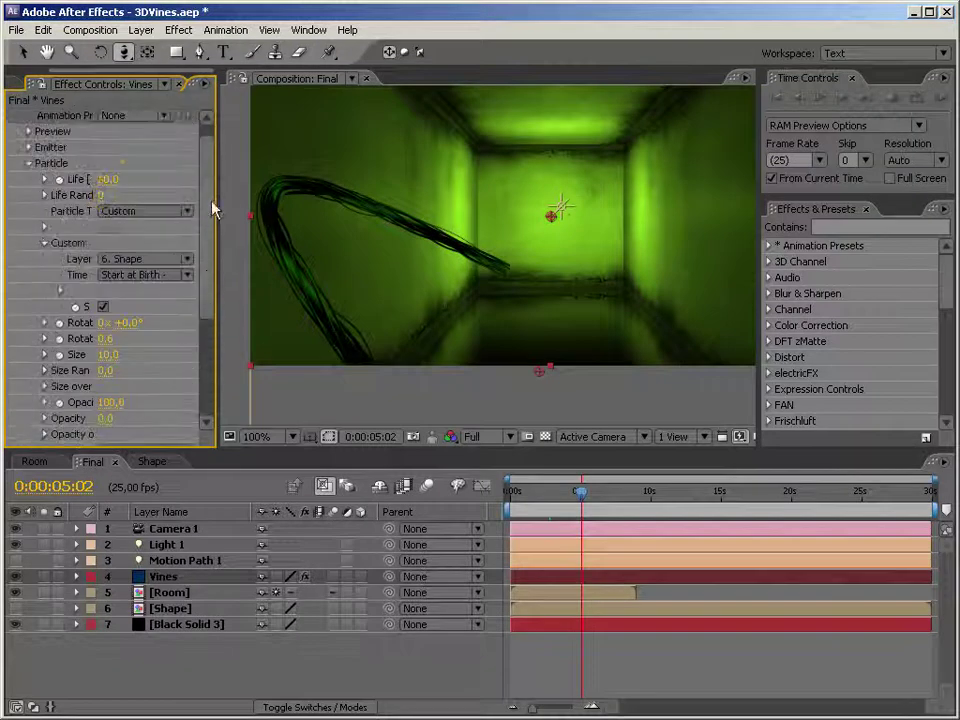
Collapse the Custom particle settings and try particle Size values of 20 and 13 on the Vines layer
left_click_drag(216, 222, 283, 220)
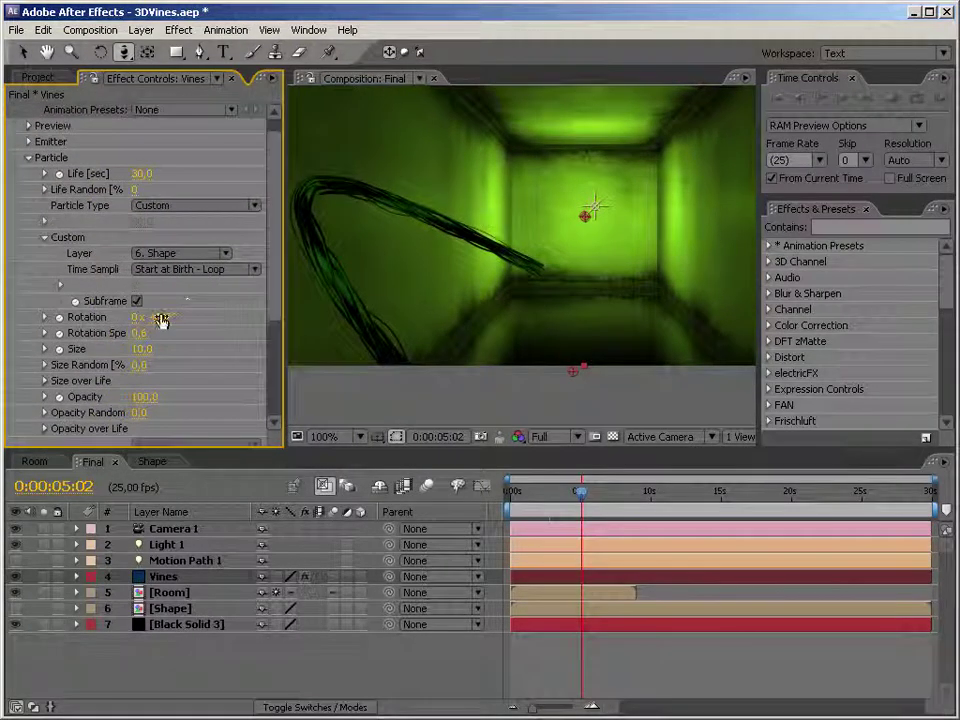
left_click(45, 239)
left_click(142, 285)
type("100")
key("Return")
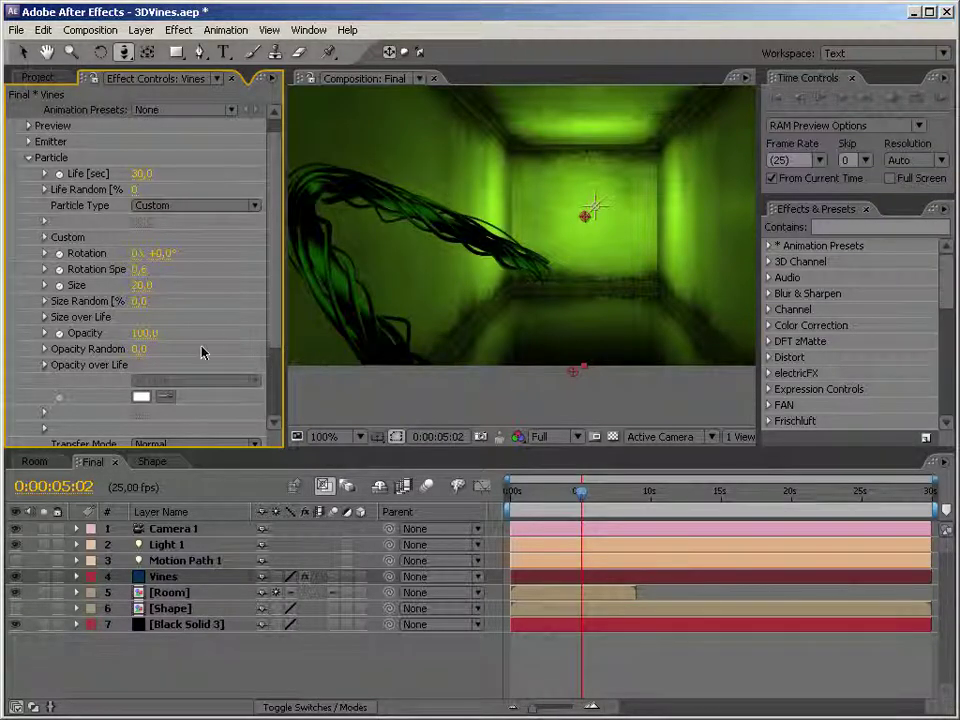
type("15")
key("Return")
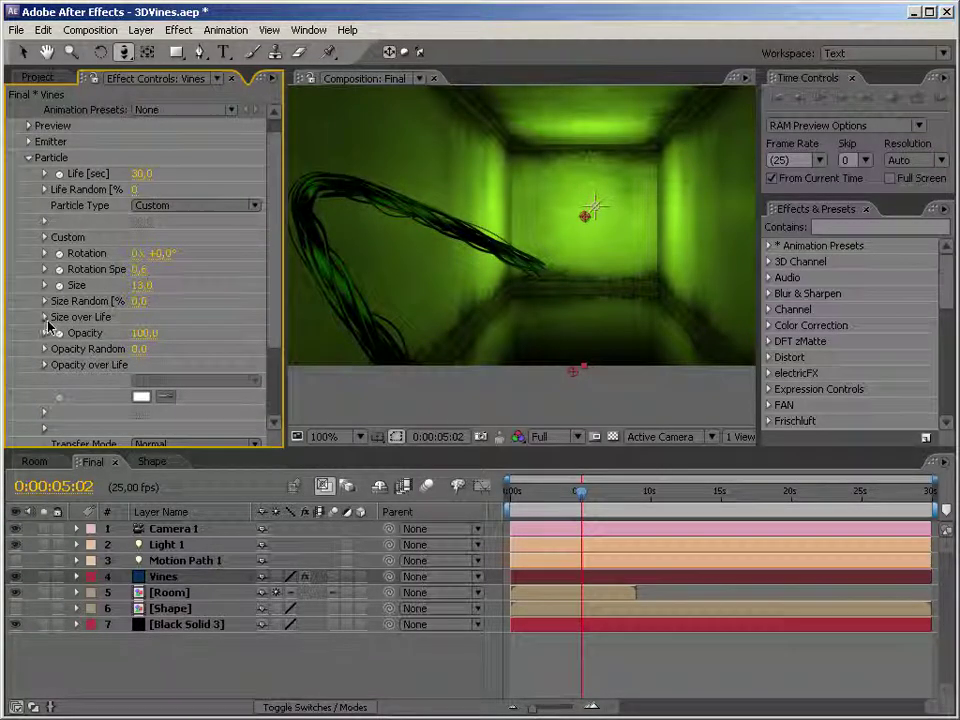
Expand the Size over Life and Opacity over Life graphs, and set the opacity curve to constant full opacity
left_click(44, 316)
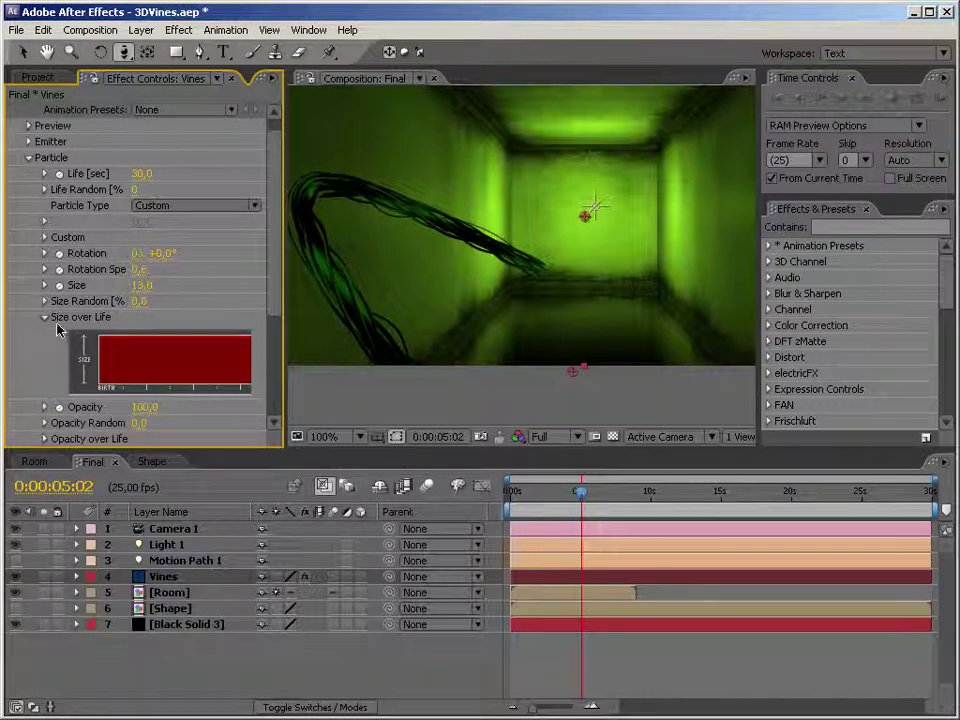
left_click_drag(285, 374, 392, 374)
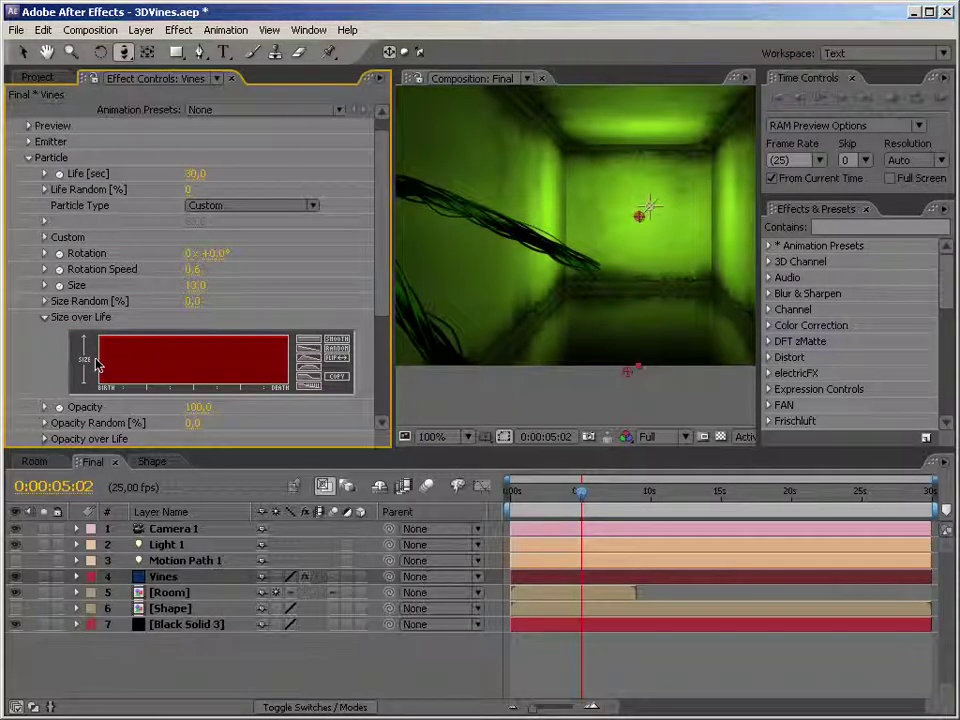
left_click_drag(381, 317, 317, 386)
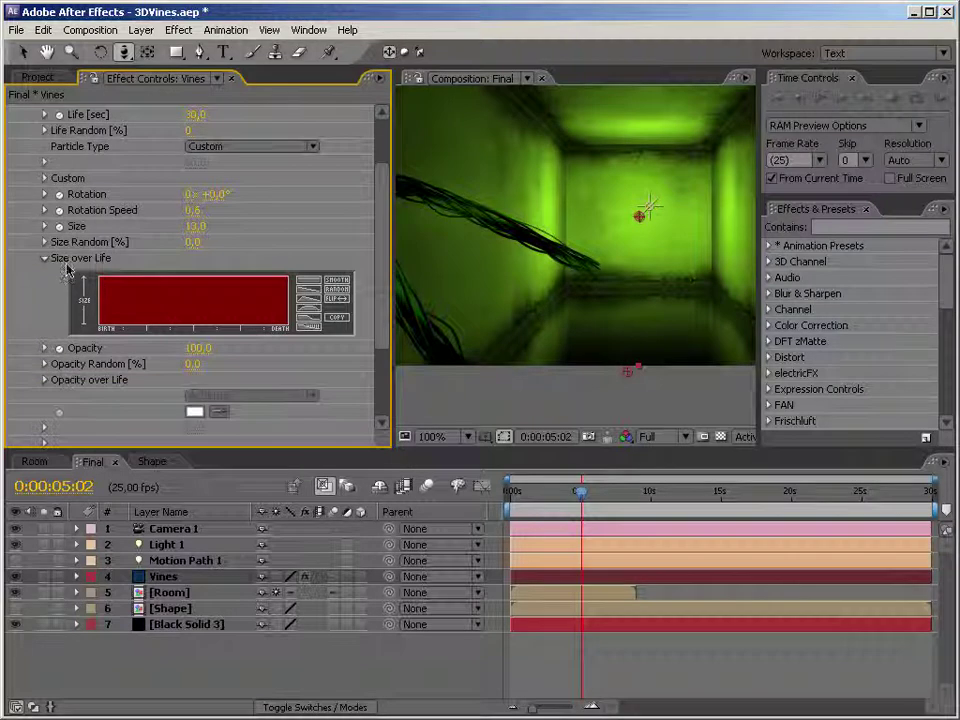
left_click(45, 381)
scroll(370, 333, "down", 5)
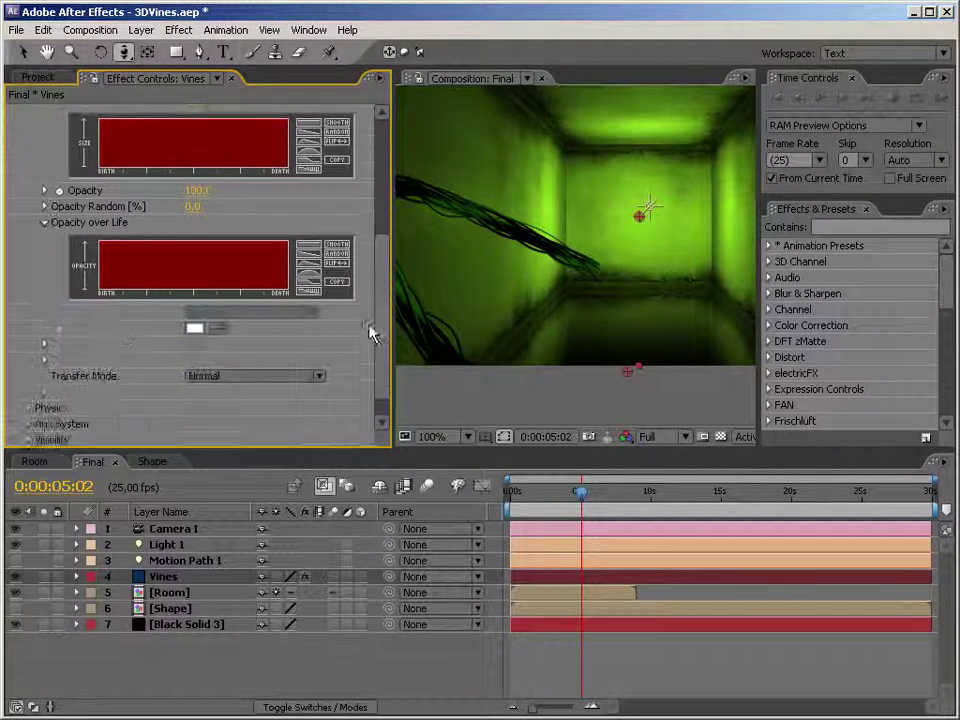
left_click_drag(381, 321, 380, 185)
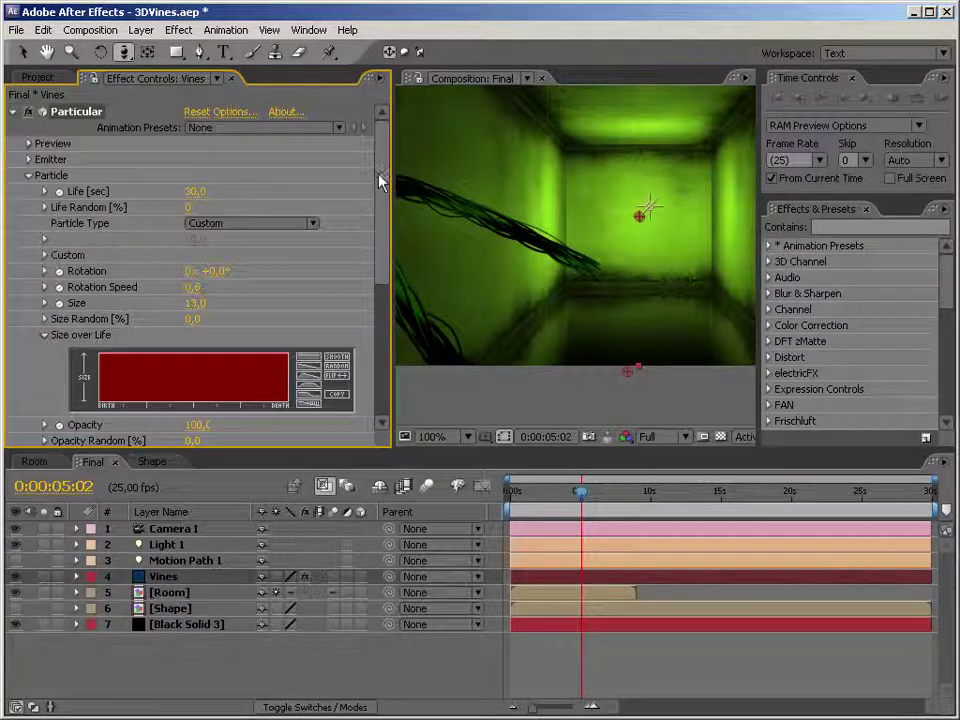
left_click_drag(388, 258, 384, 352)
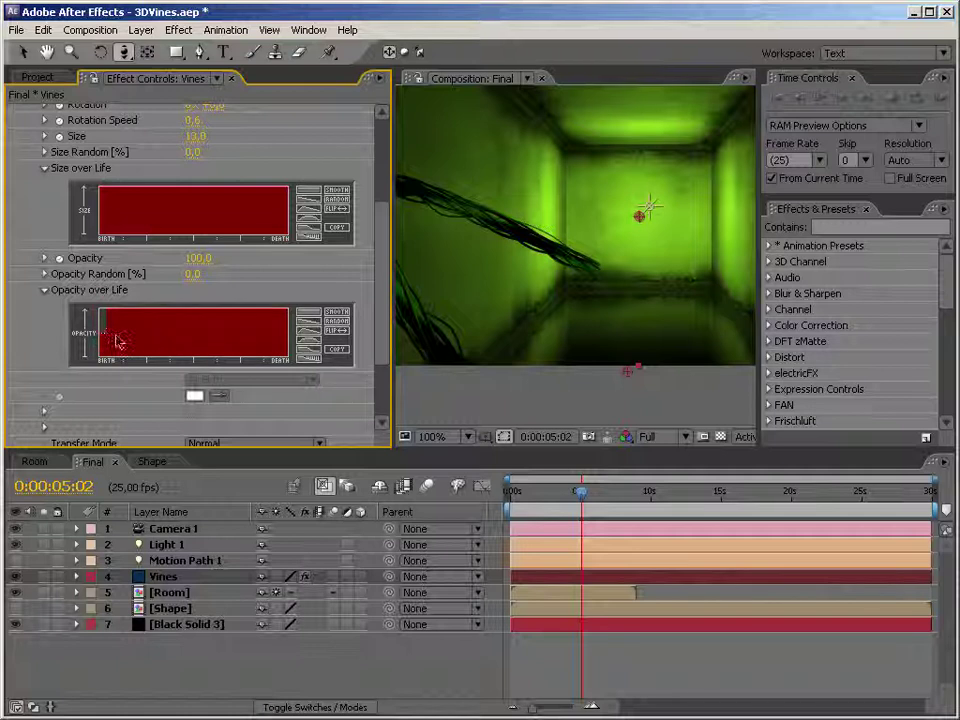
left_click(318, 318)
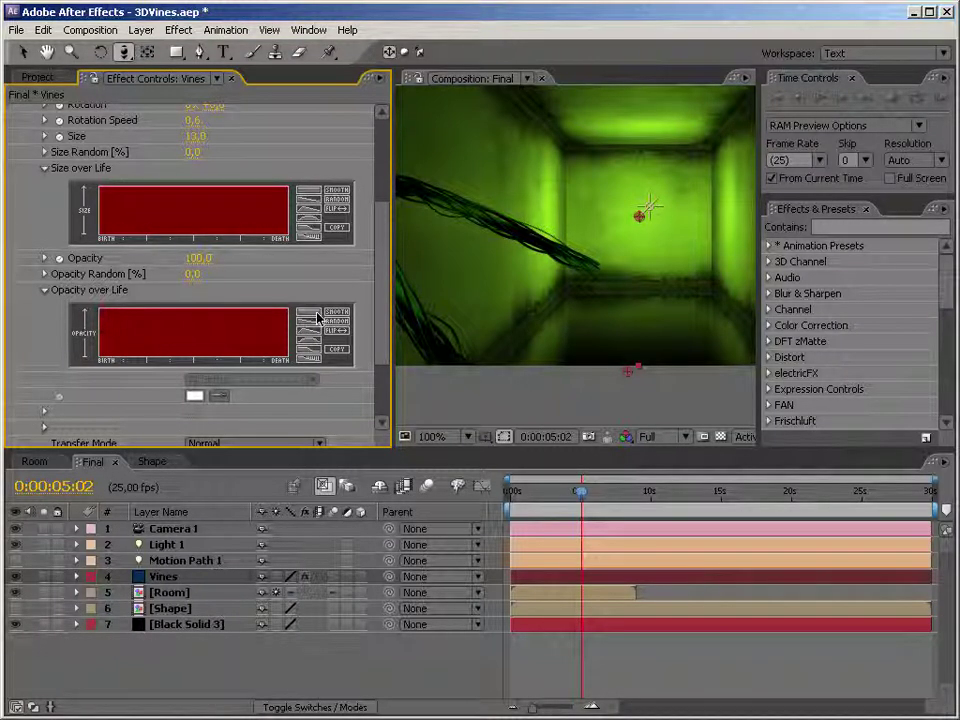
Try several preset falloff curves on the Size over Life graph
left_click(310, 218)
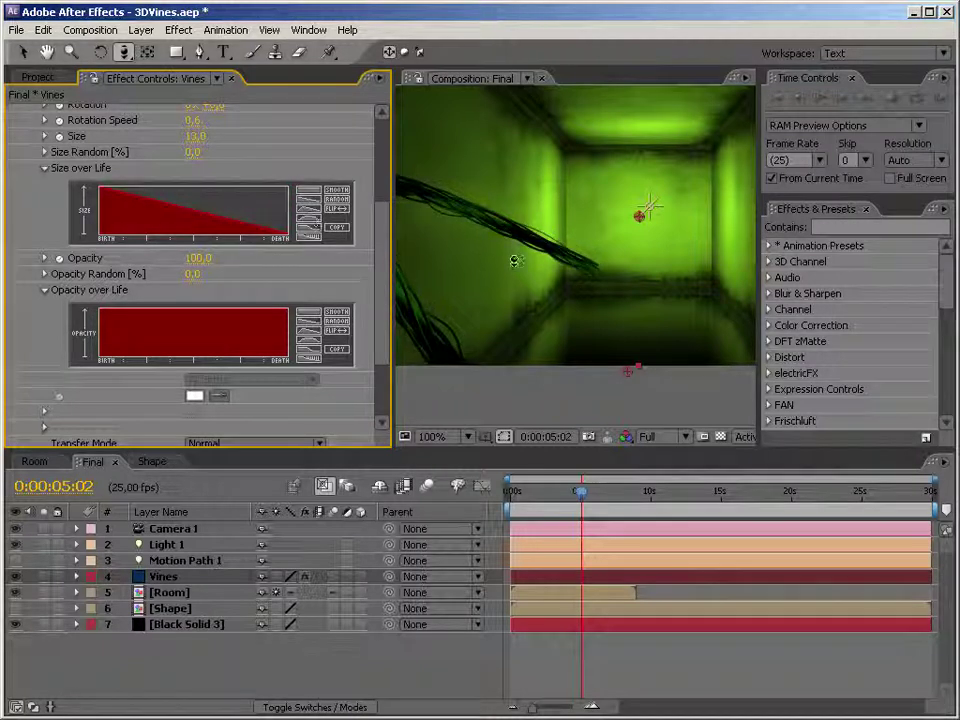
left_click(311, 221)
left_click(310, 228)
left_click(309, 238)
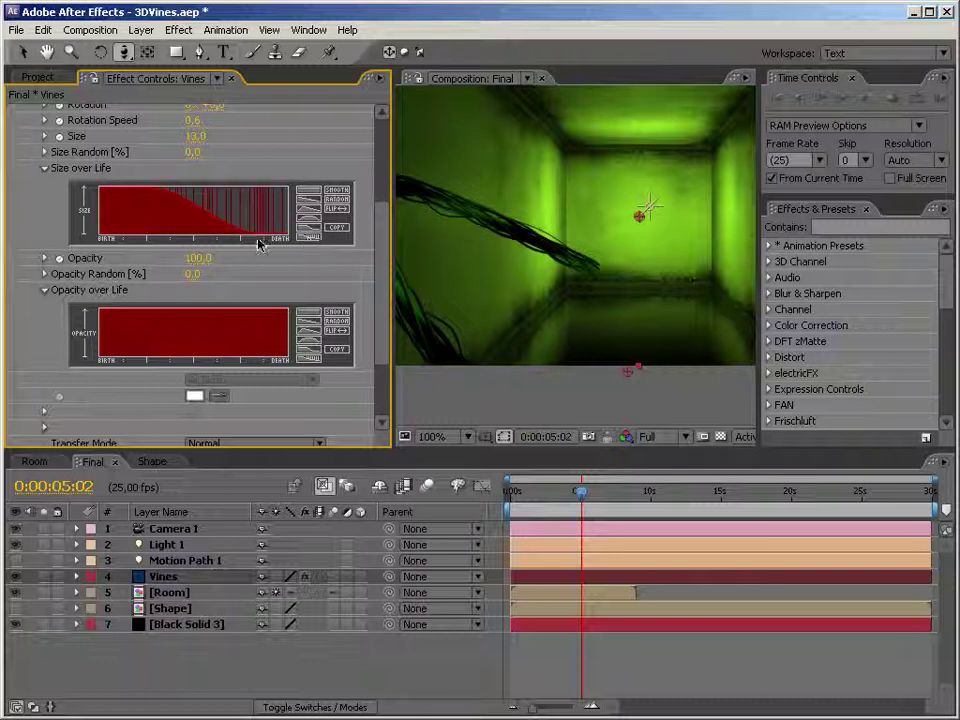
Draw three separate peaks in Size over Life, and redraw them as lower connected humps tapering toward death
mouse_move(108, 214)
left_mouse_down()
mouse_move(125, 195)
mouse_move(160, 200)
mouse_move(175, 230)
mouse_move(203, 200)
left_mouse_up()
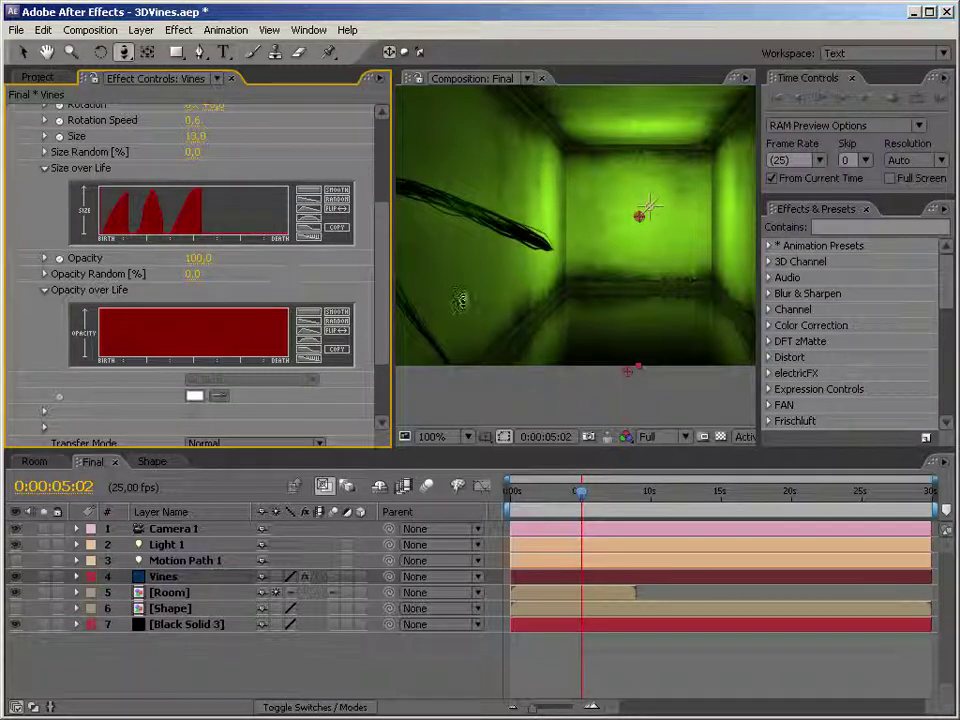
left_click_drag(391, 305, 315, 305)
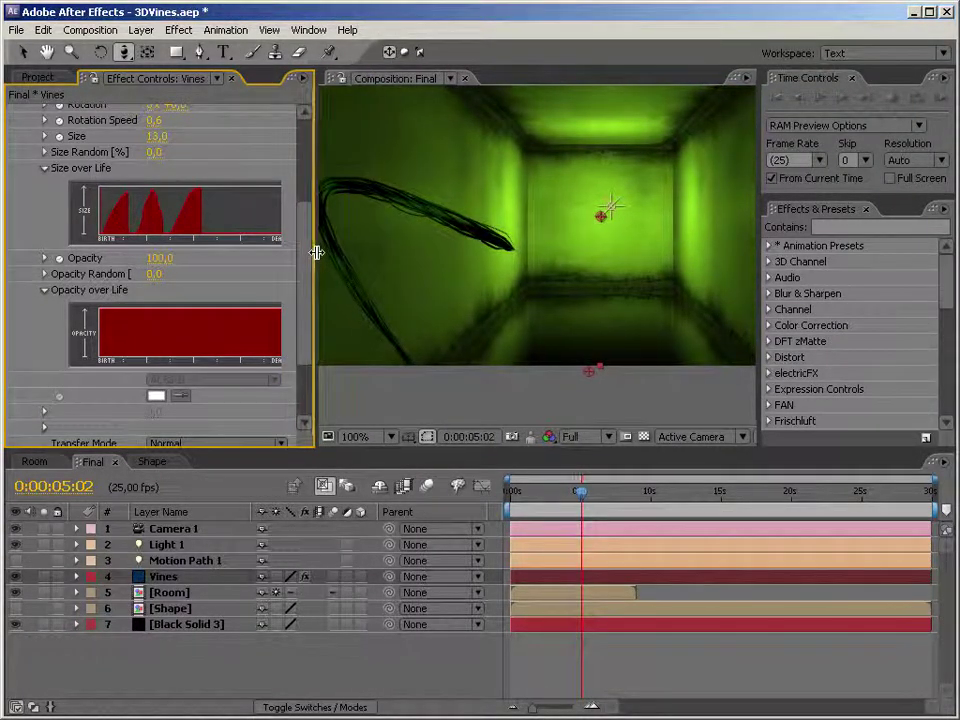
left_click_drag(315, 252, 368, 252)
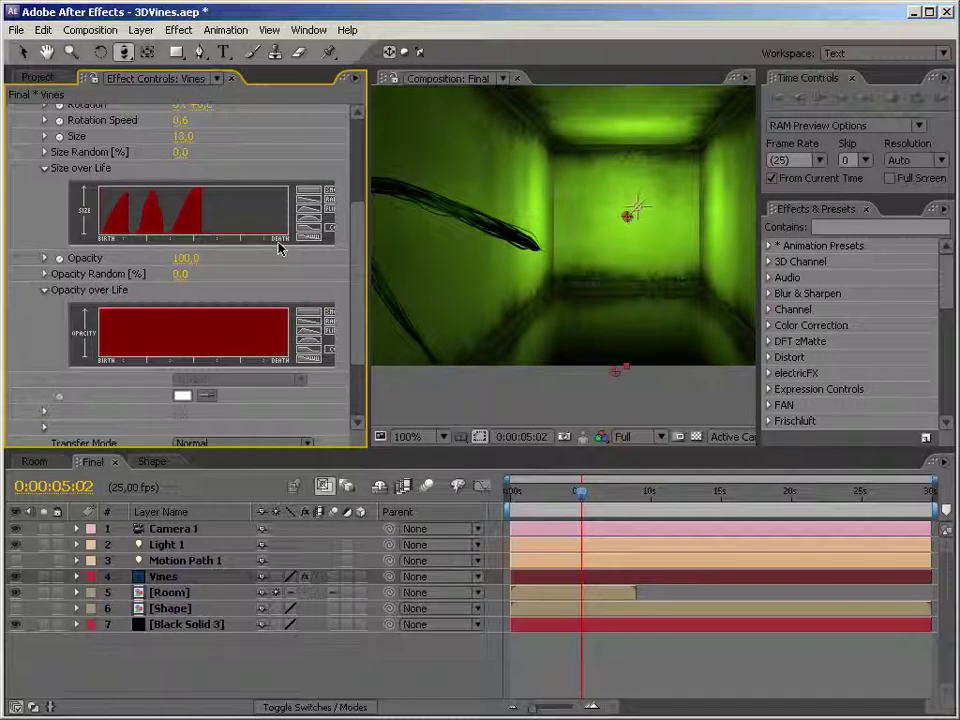
mouse_move(100, 215)
left_mouse_down()
mouse_move(136, 202)
mouse_move(150, 219)
mouse_move(175, 200)
mouse_move(206, 200)
mouse_move(236, 221)
mouse_move(284, 232)
mouse_move(385, 237)
left_mouse_up()
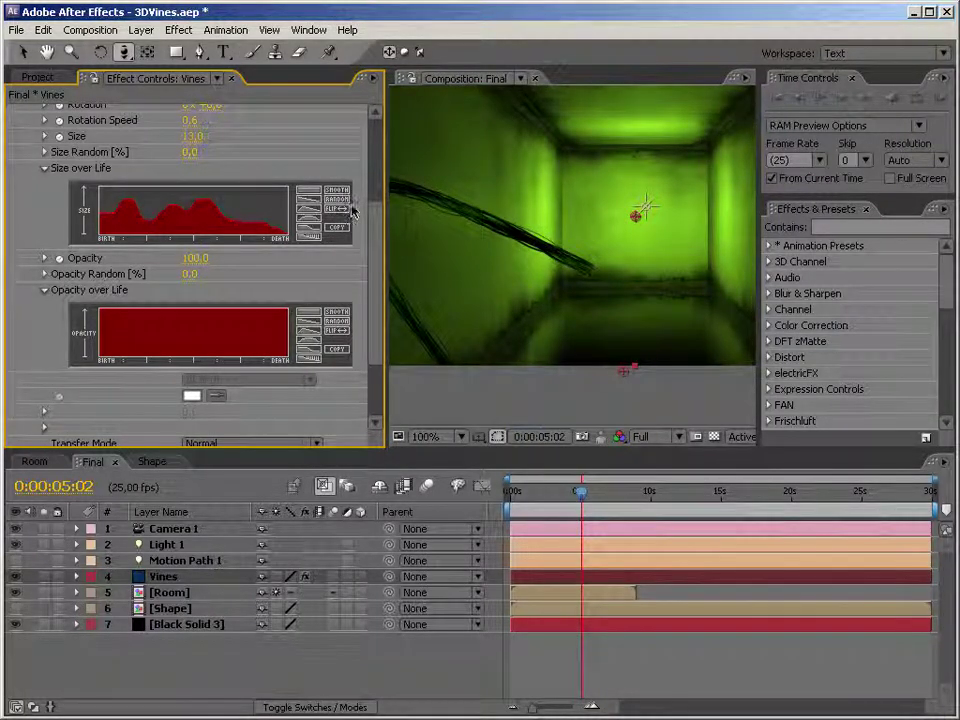
mouse_move(386, 253)
left_mouse_down()
mouse_move(298, 253)
mouse_move(379, 251)
left_mouse_up()
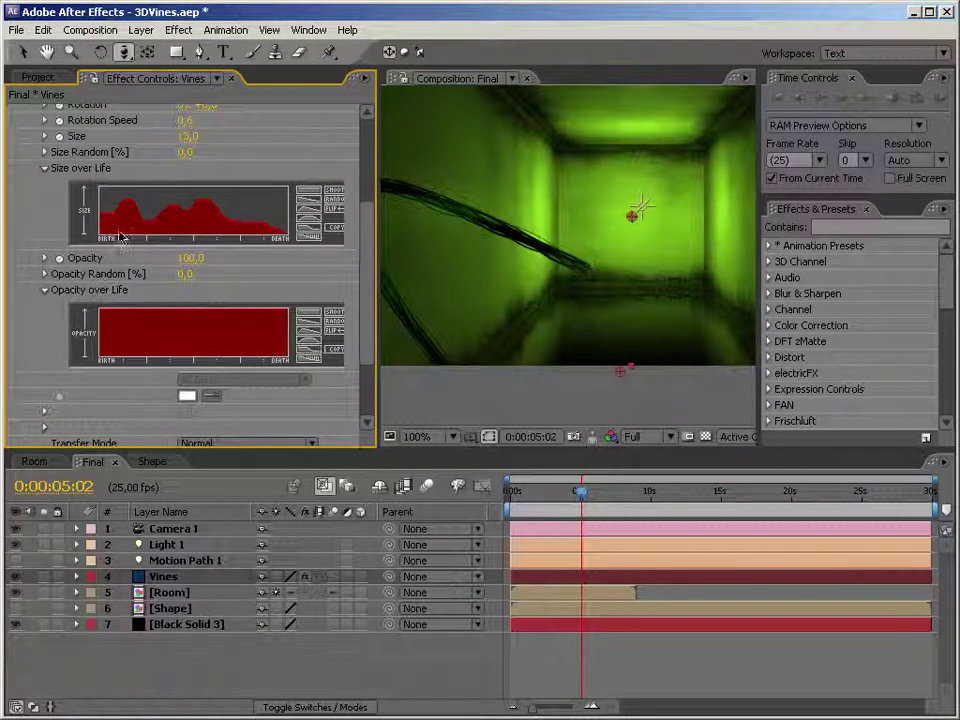
Try particle Size values of 18, 20 and 25 for the vines, and settle on 22
left_click(187, 136)
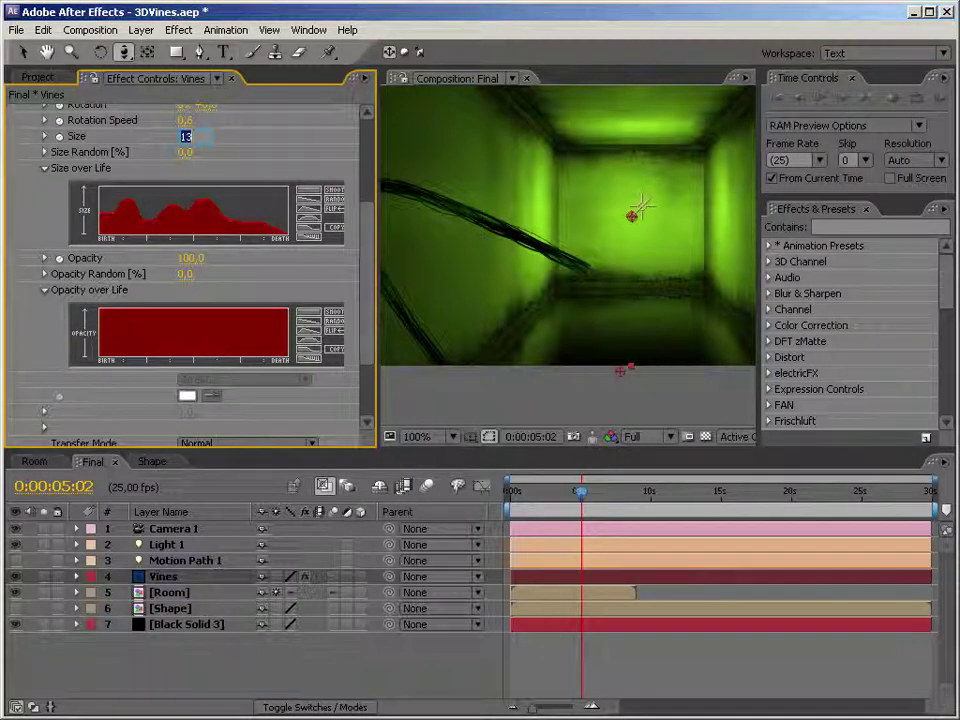
type("18")
key("Return")
left_click(188, 139)
type("20")
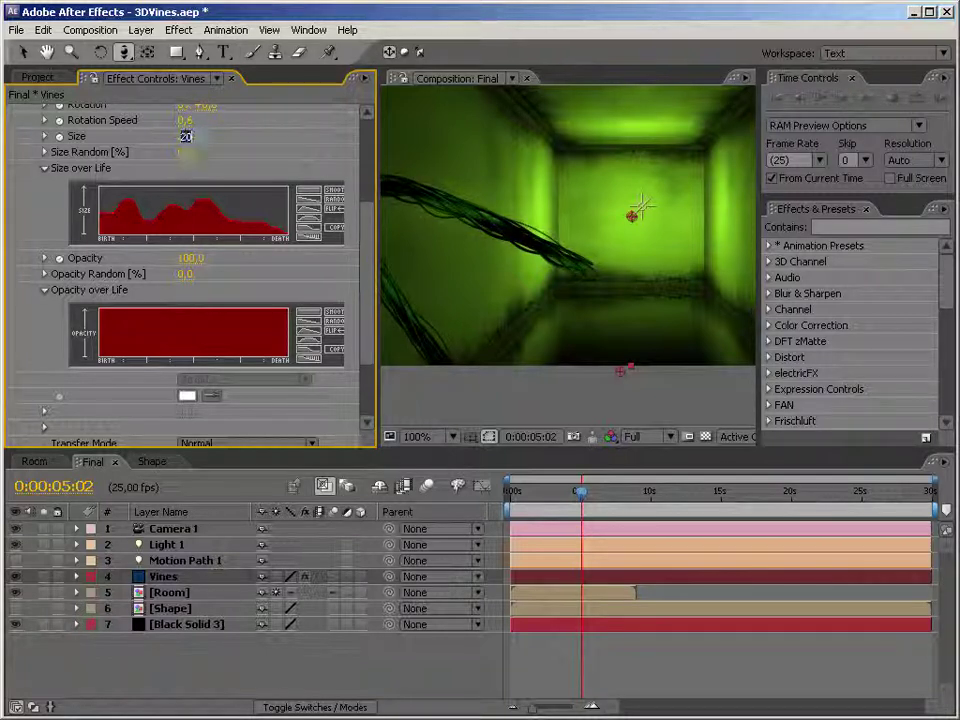
key("Return")
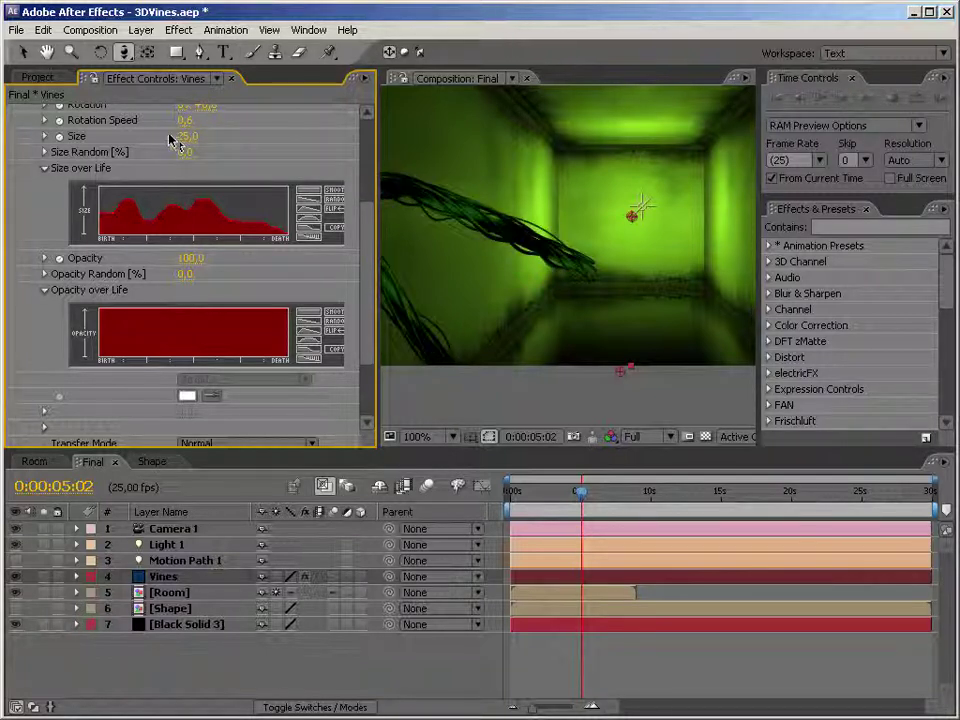
left_click(187, 140)
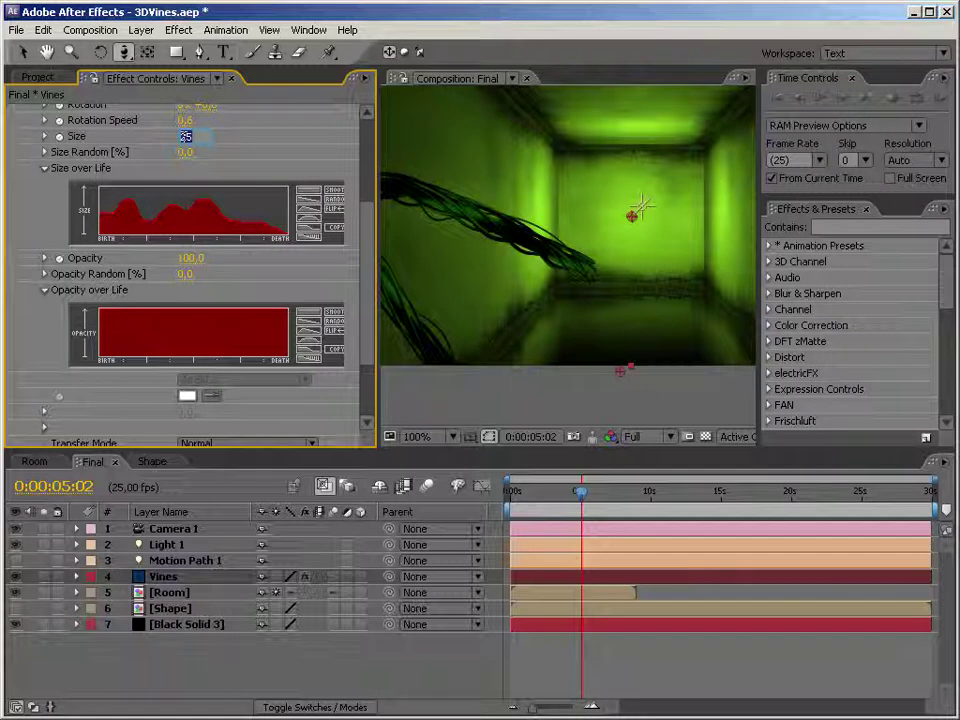
key("BackSpace")
type("22")
key("Return")
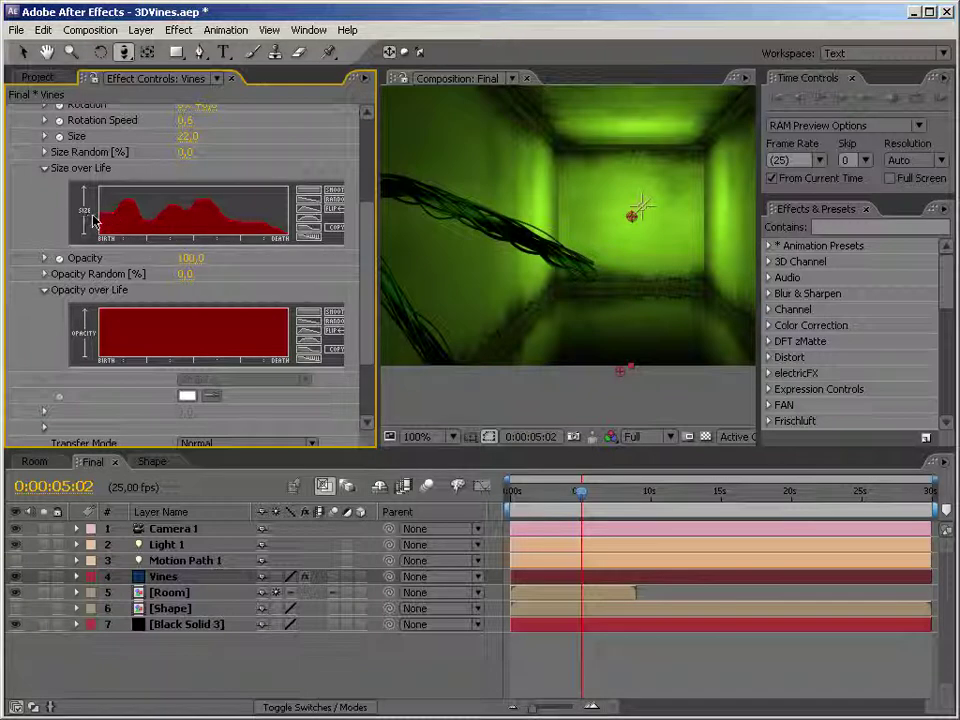
Redraw the Size over Life curve with a high hump near birth and smaller humps tapering to zero at death
left_click_drag(93, 216, 113, 205)
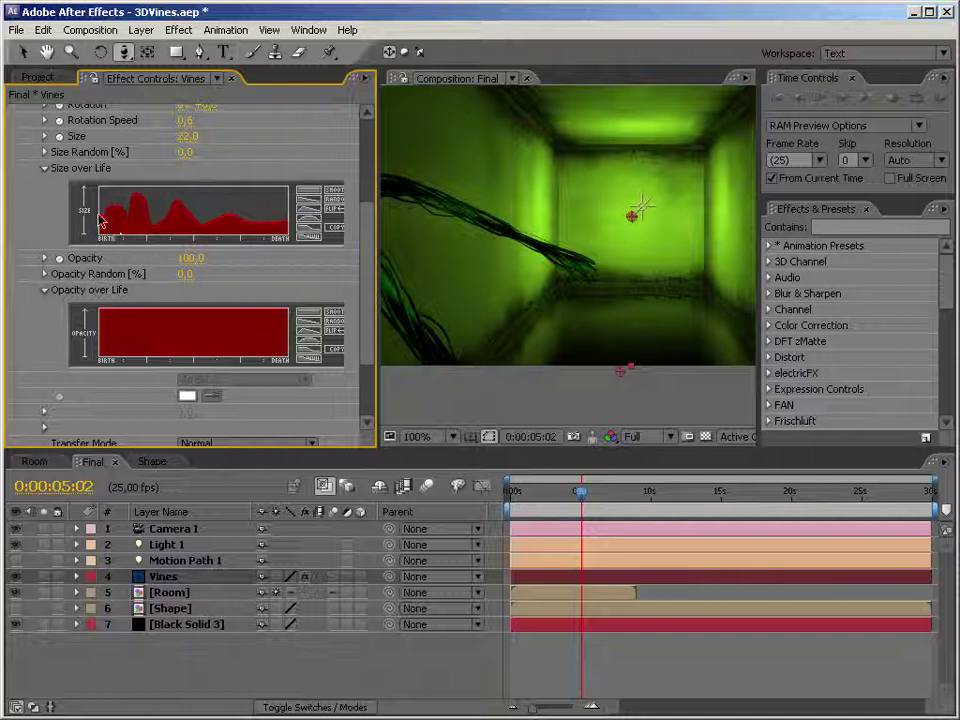
left_click_drag(107, 203, 135, 212)
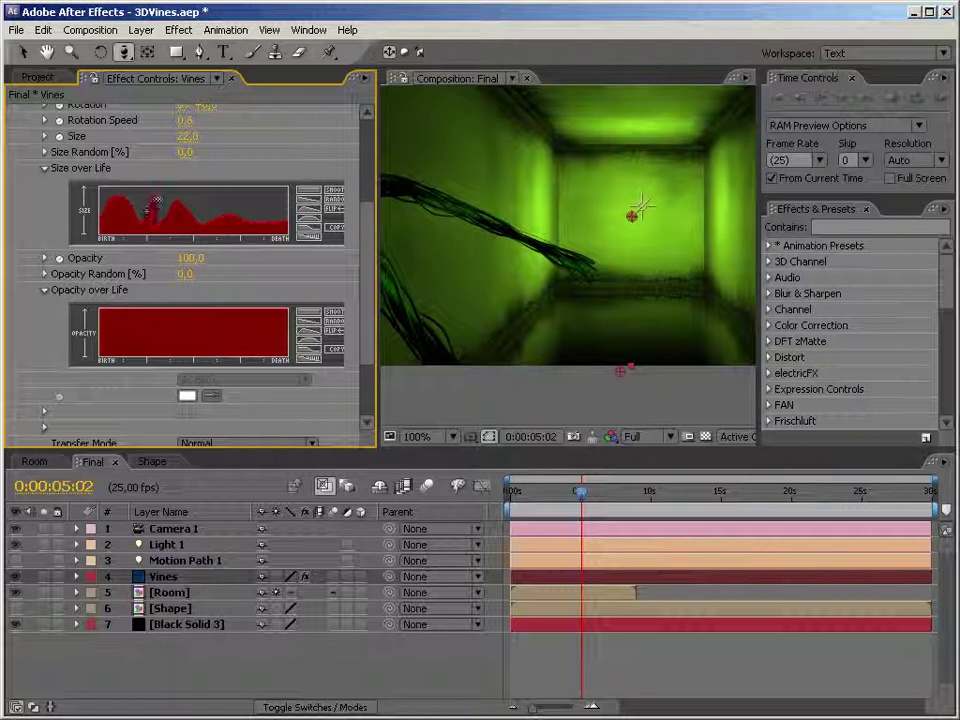
left_click_drag(207, 213, 320, 243)
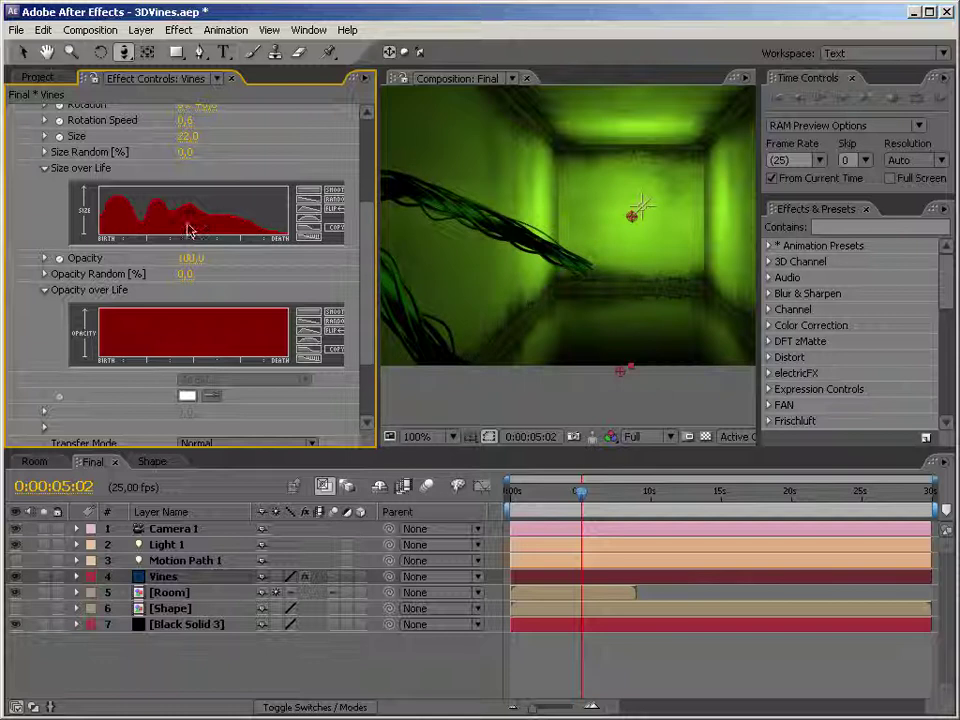
Redraw the Size over Life curve with sharper peaks near birth tapering toward death, collapse Opacity over Life and widen the composition view
mouse_move(106, 214)
left_mouse_down()
mouse_move(157, 201)
mouse_move(335, 237)
left_mouse_up()
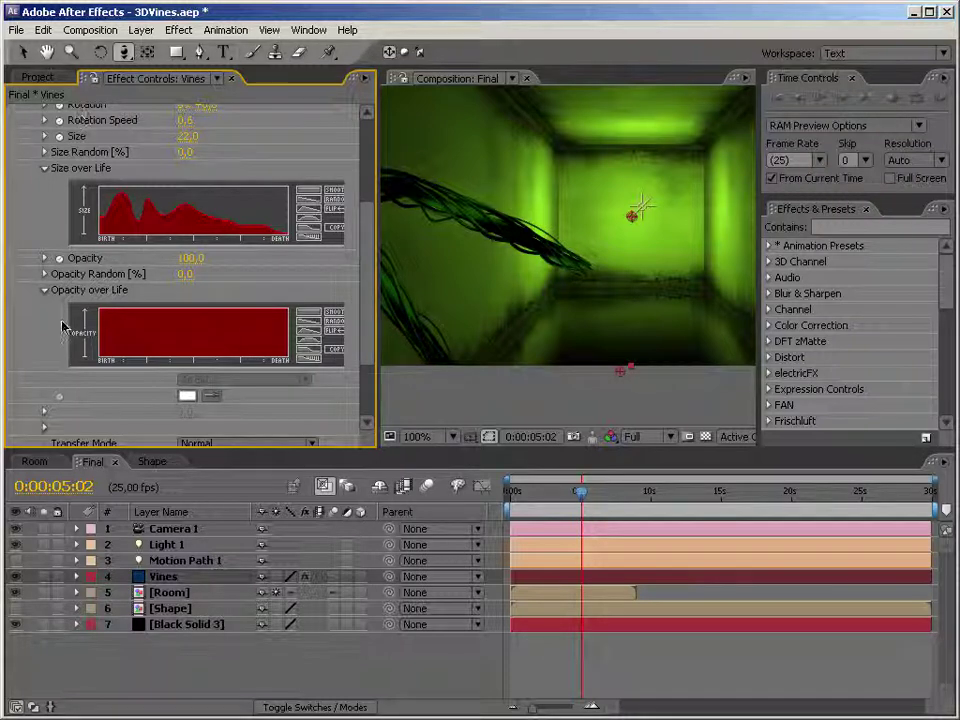
left_click(44, 289)
left_click_drag(377, 321, 195, 333)
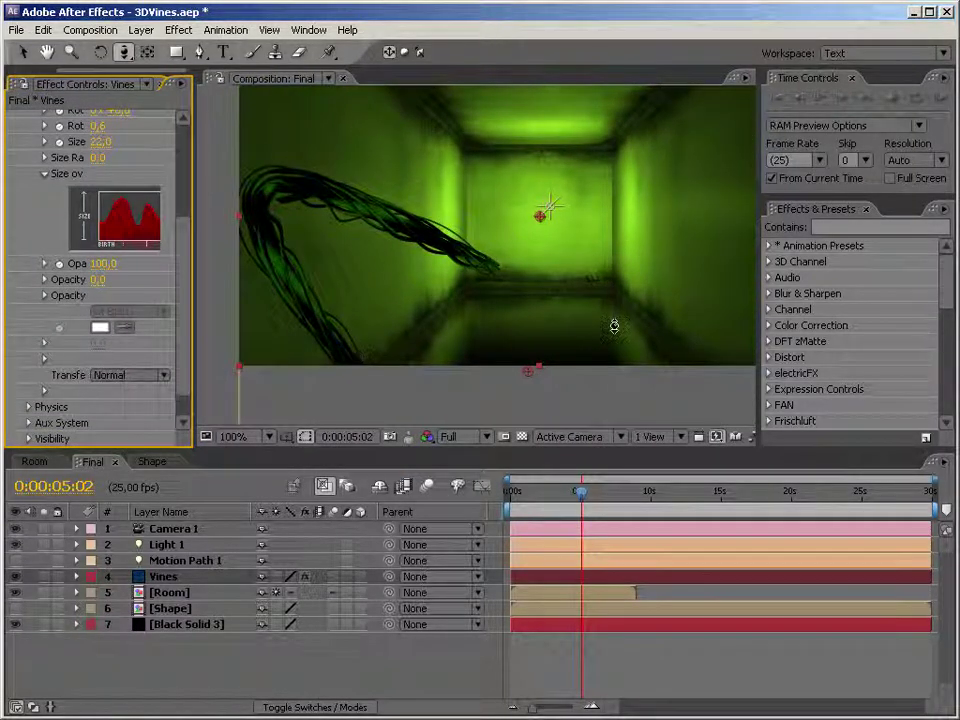
Move the lower-right keyframe of the Motion Path 1 light inward and down to the floor, hiding the Vines layer temporarily
left_click(176, 563)
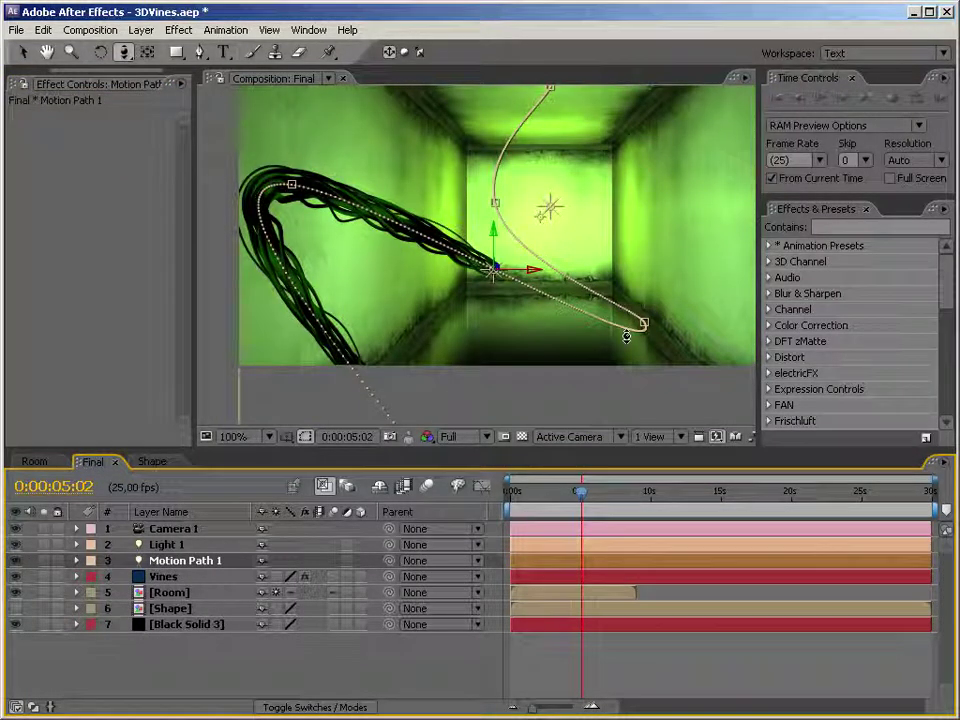
key("v")
left_click(644, 326)
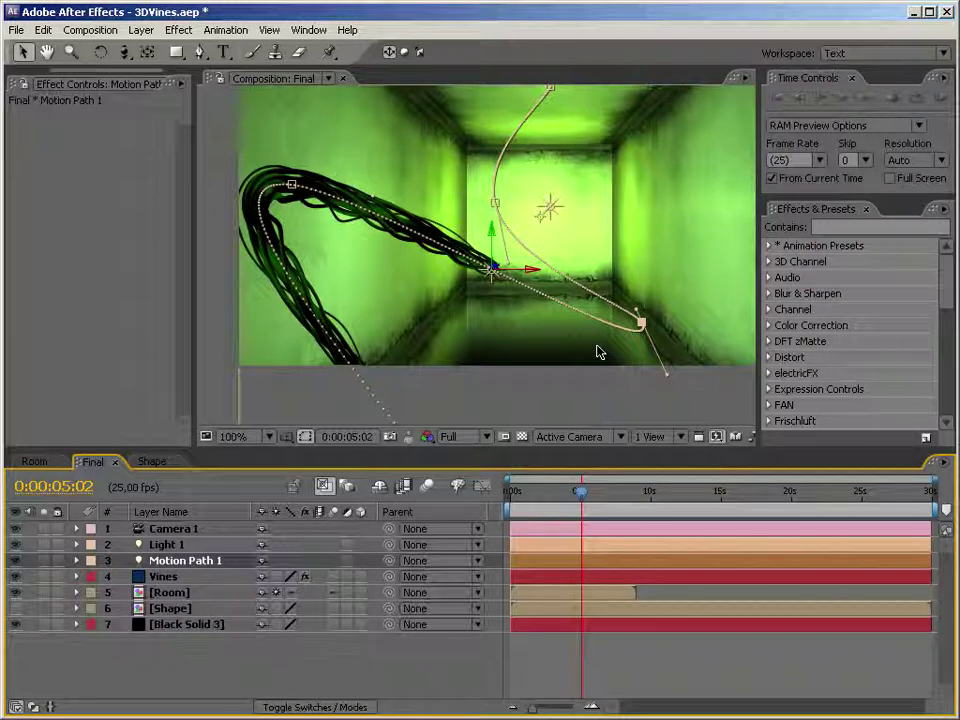
left_click(16, 577)
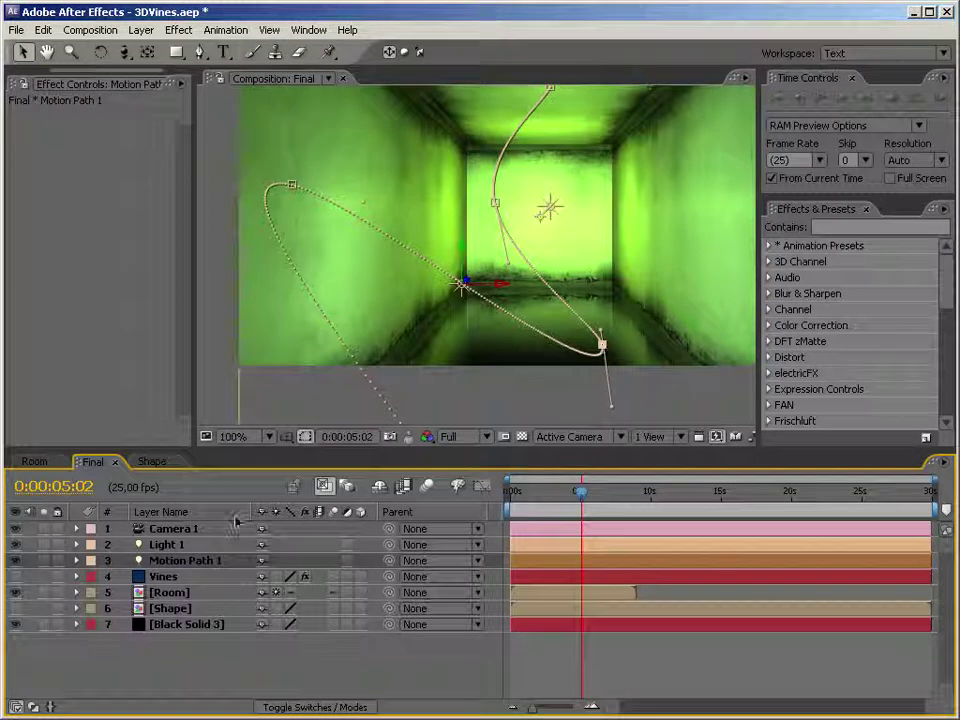
left_click(16, 577)
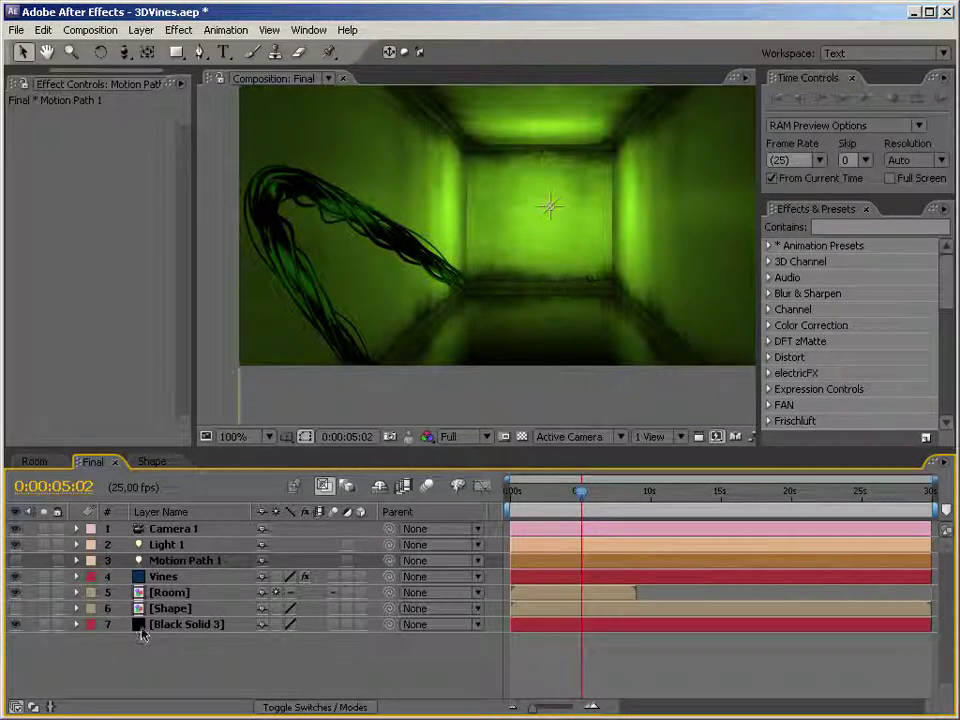
left_click(208, 675)
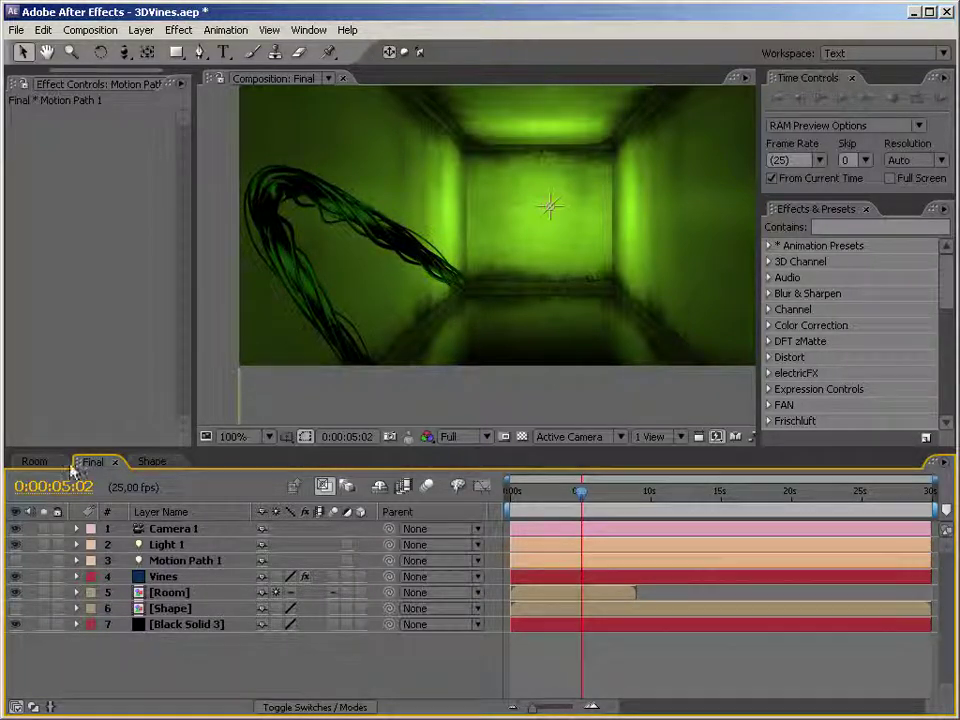
Create a black solid in the Room composition, 640 pixels wide and 2000 pixels high
left_click(34, 462)
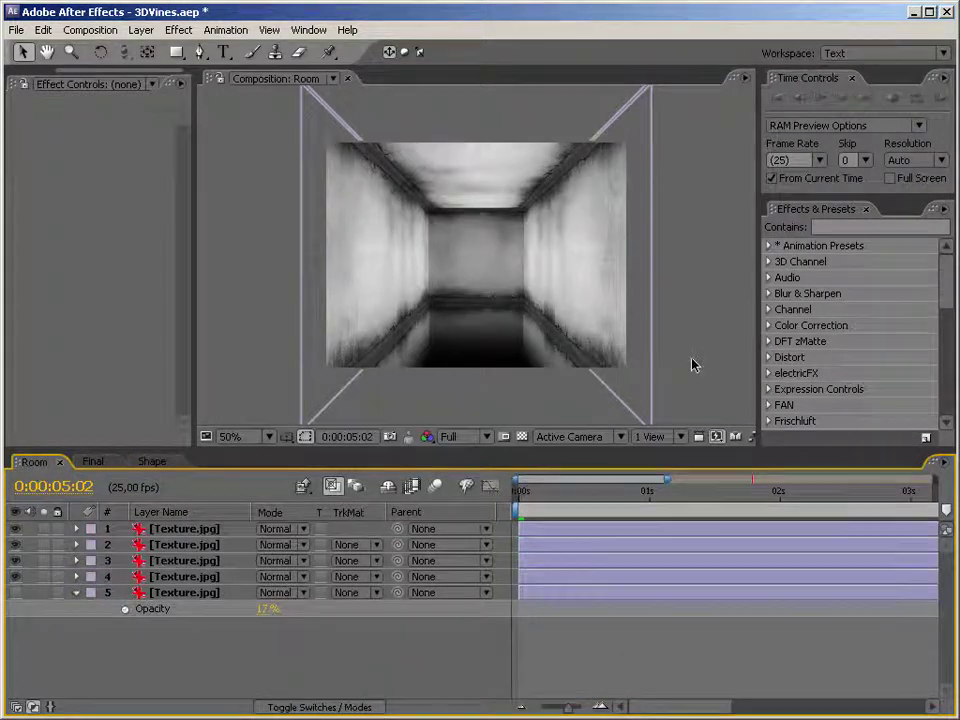
right_click(253, 351)
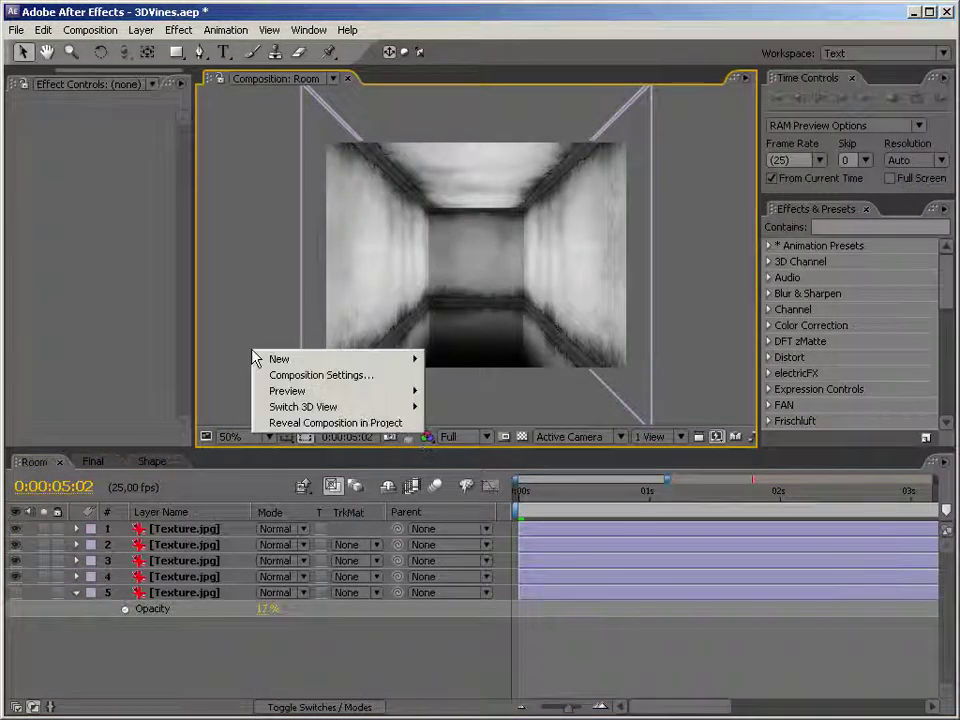
mouse_move(265, 360)
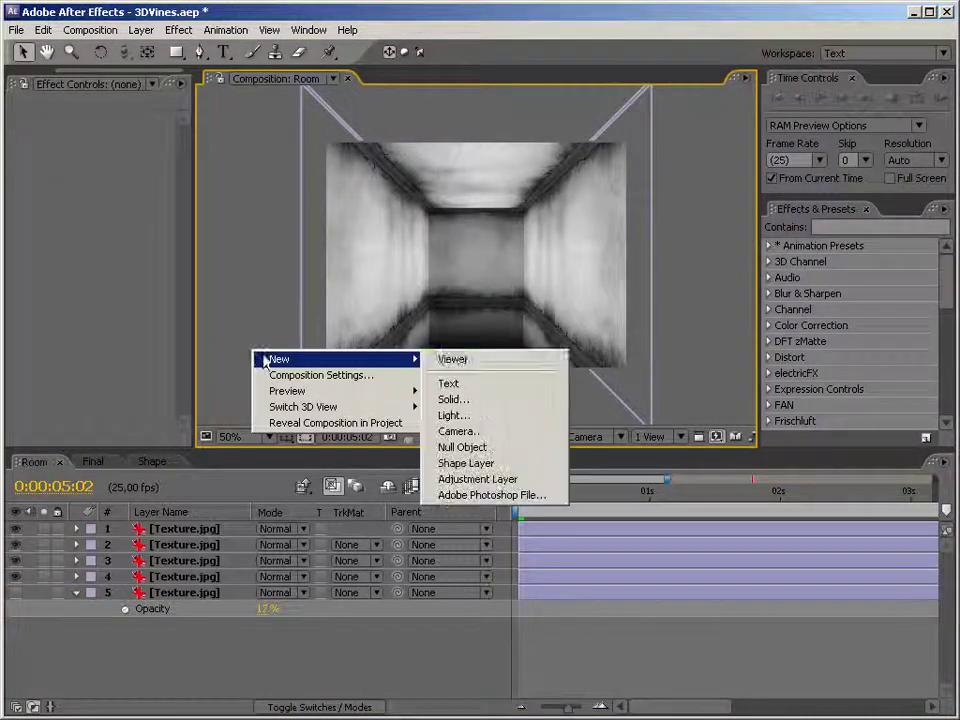
left_click(497, 403)
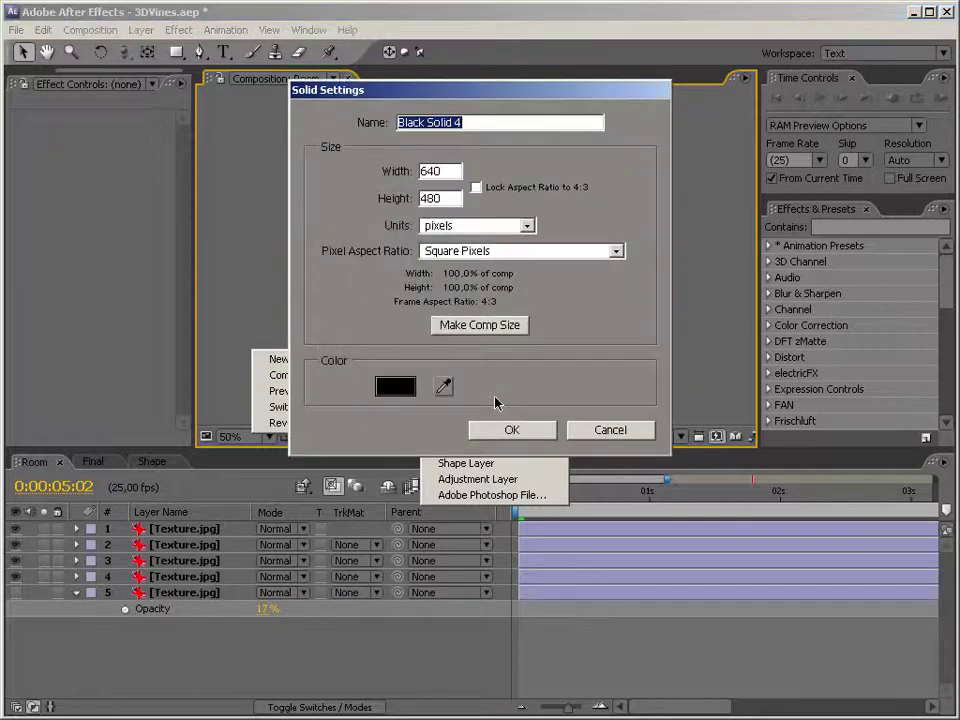
double_click(456, 198)
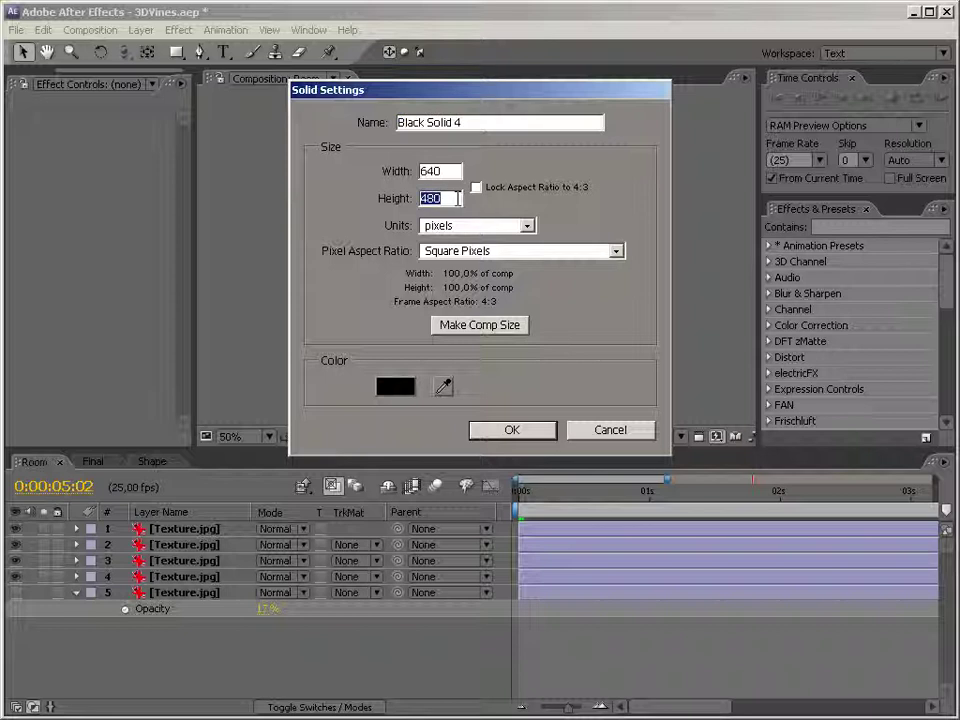
type("2000")
key("Return")
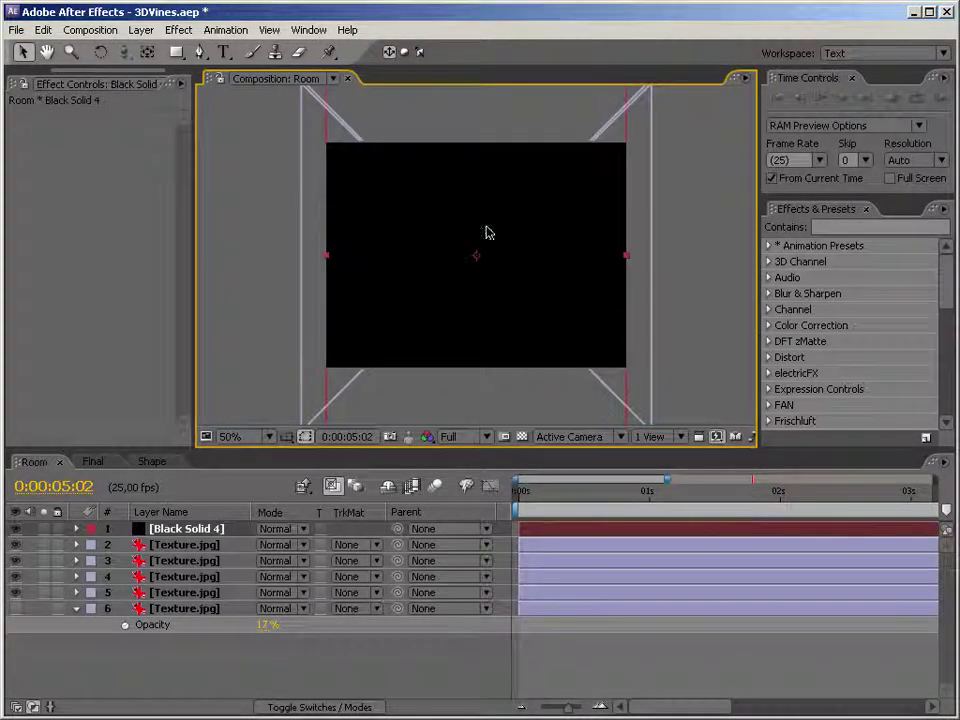
Make the black solid a 3D layer, rotate it flat and lower it to cover the room's floor
left_click(322, 537)
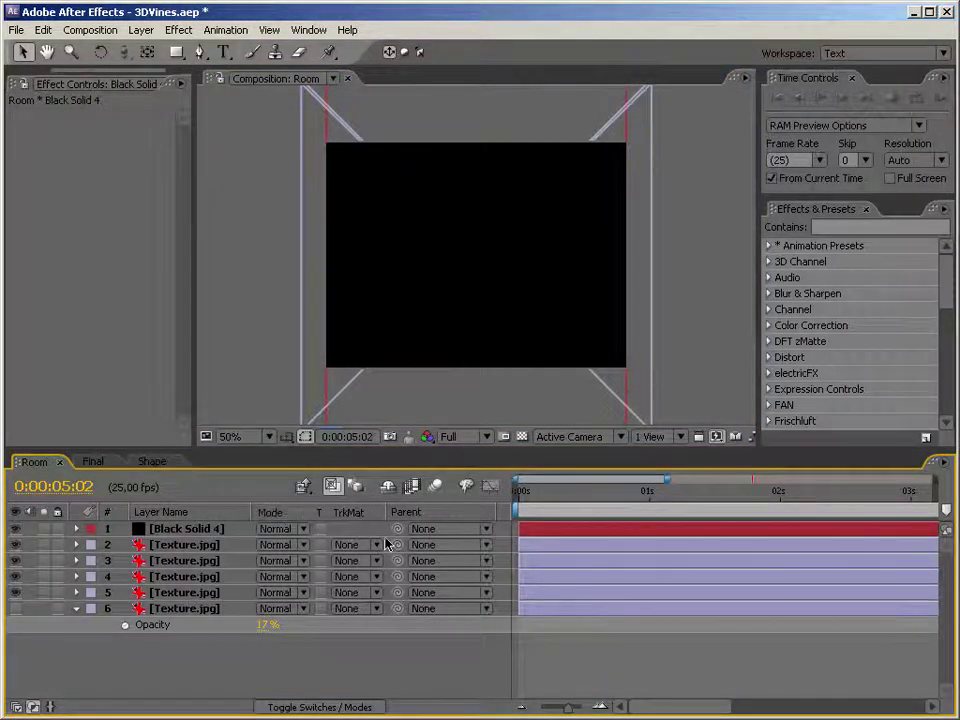
left_click(33, 707)
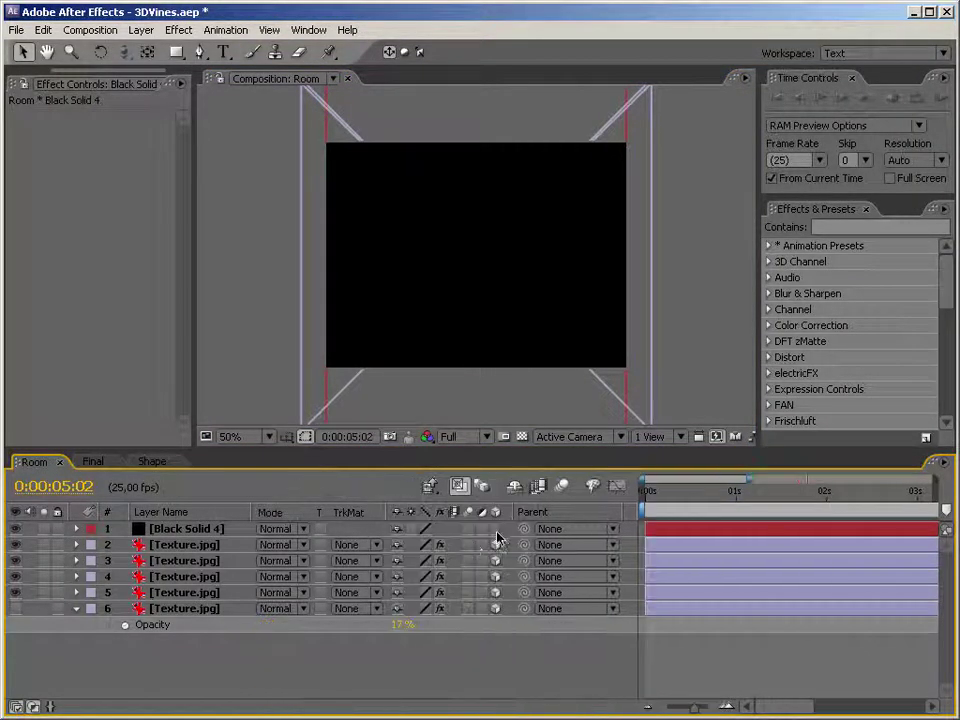
left_click(33, 707)
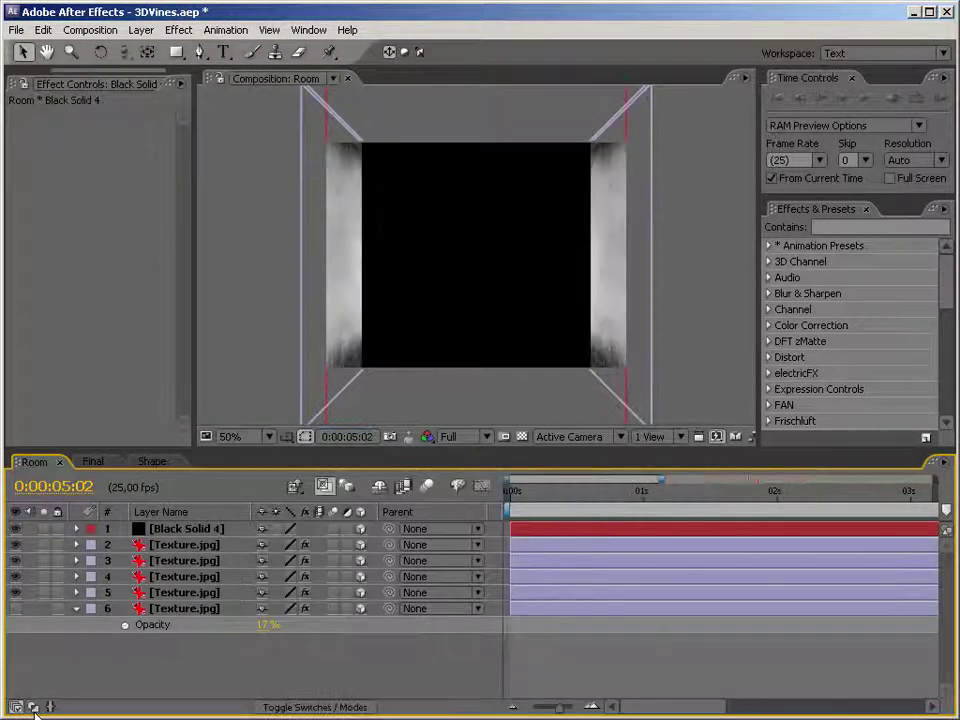
left_click(527, 302)
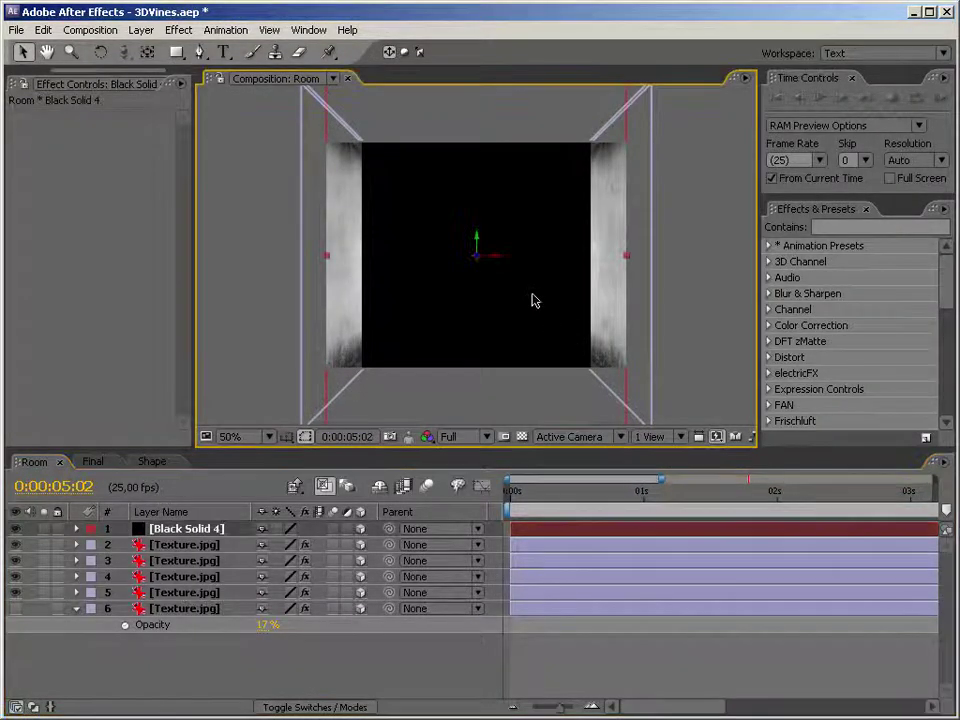
key("w")
left_click_drag(494, 243, 478, 298)
key("v")
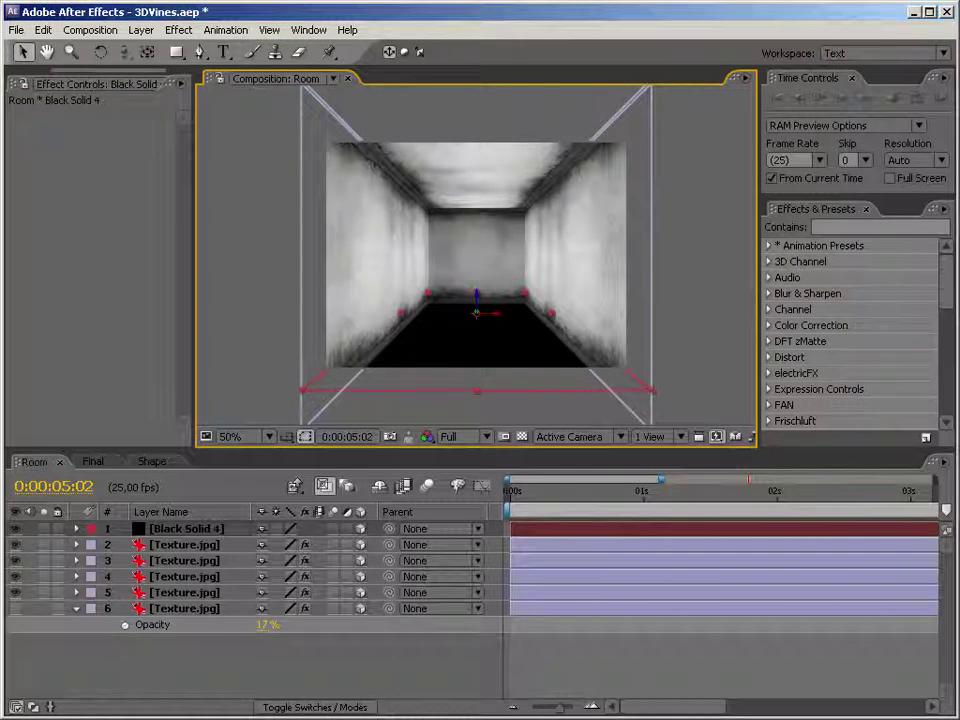
Cut the black floor solid out of the Room composition
left_click(160, 650)
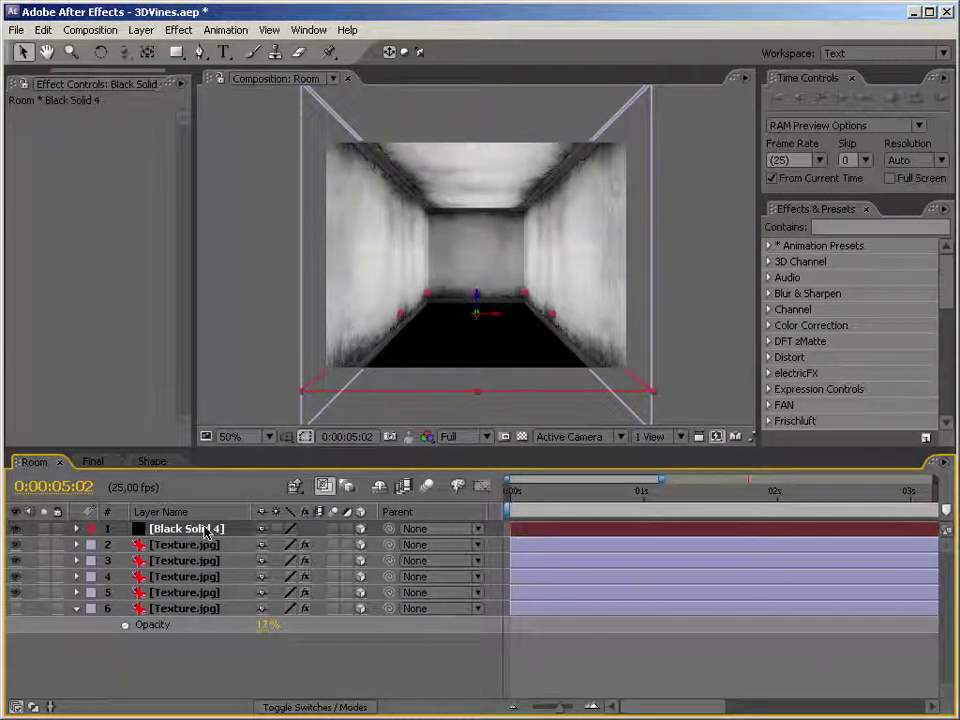
key("Delete")
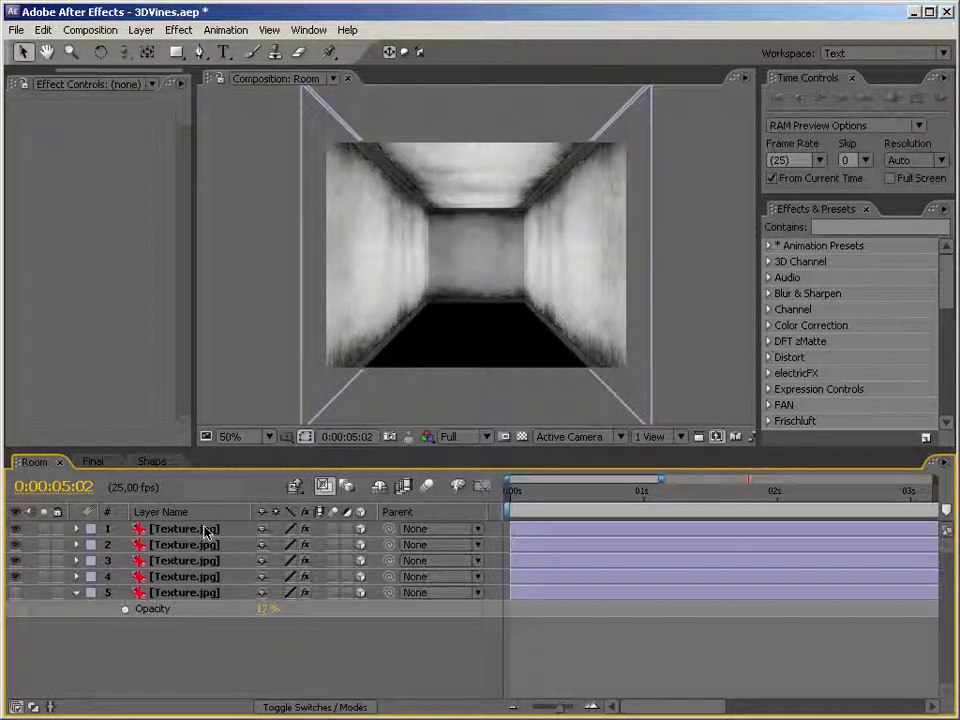
left_click(43, 29)
left_click(10, 165)
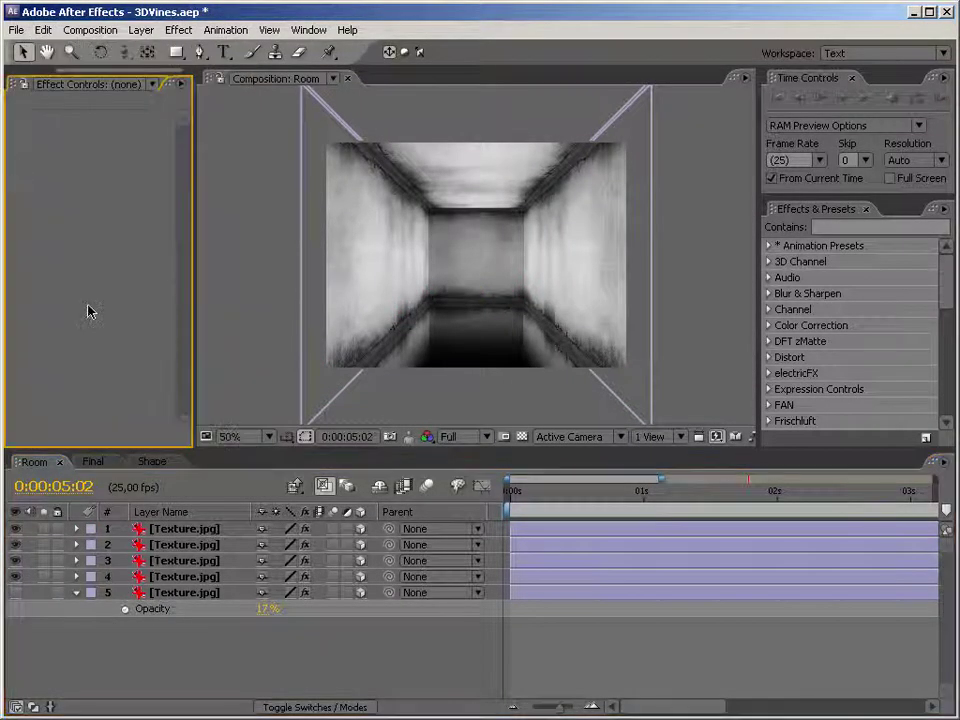
Try pasting the floor solid into the Final composition, and undo the paste
left_click(93, 461)
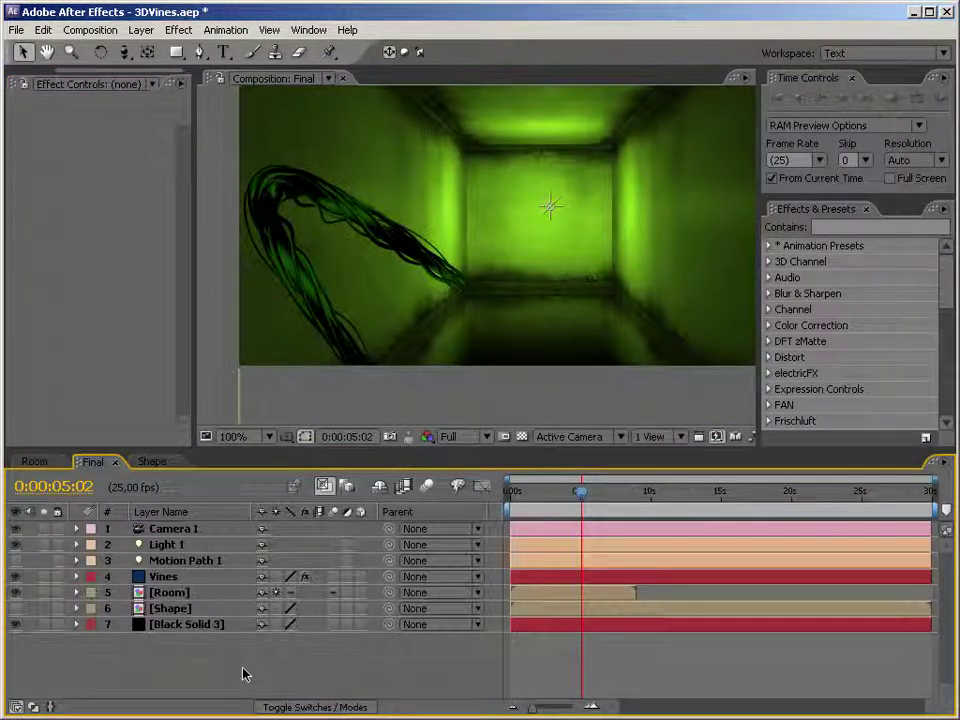
key("ctrl+v")
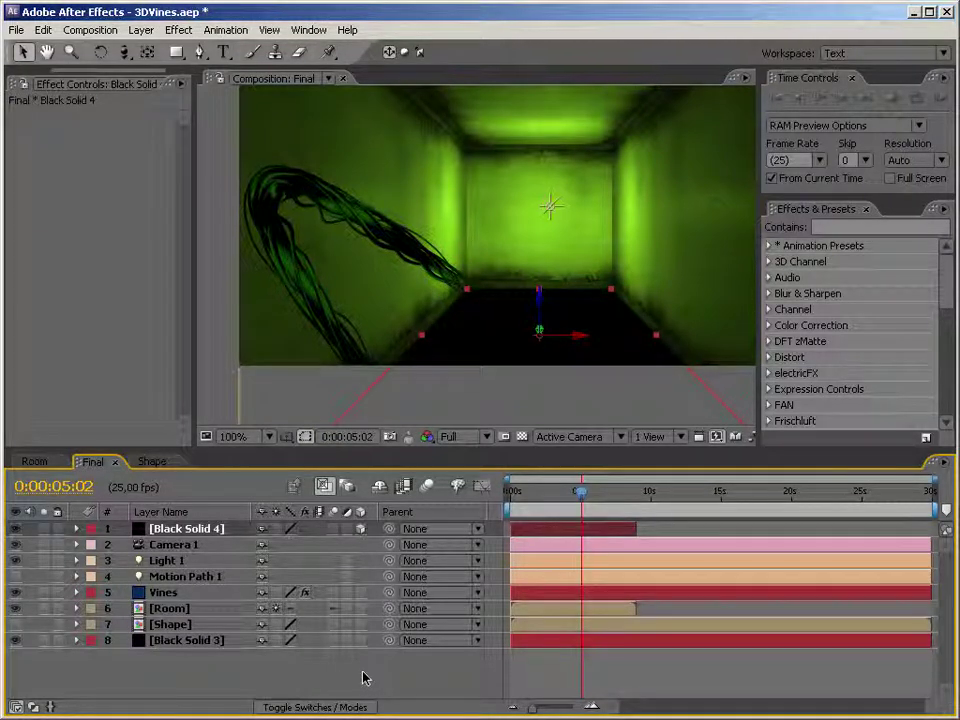
key("ctrl+z")
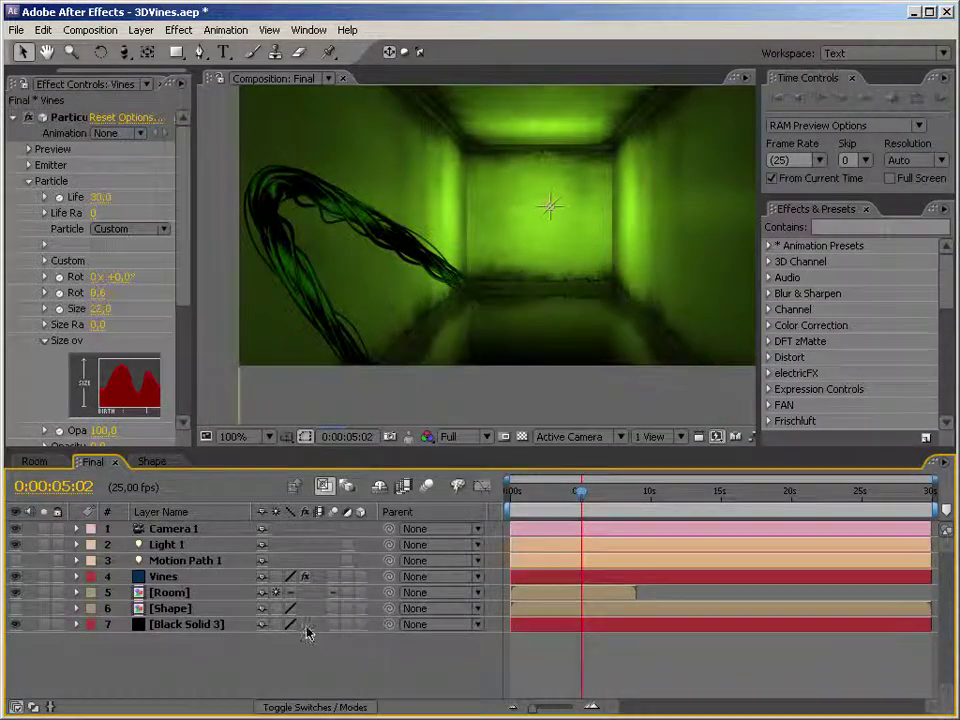
Check the Room composition's frame size in its composition settings
left_click(42, 464)
left_click(745, 77)
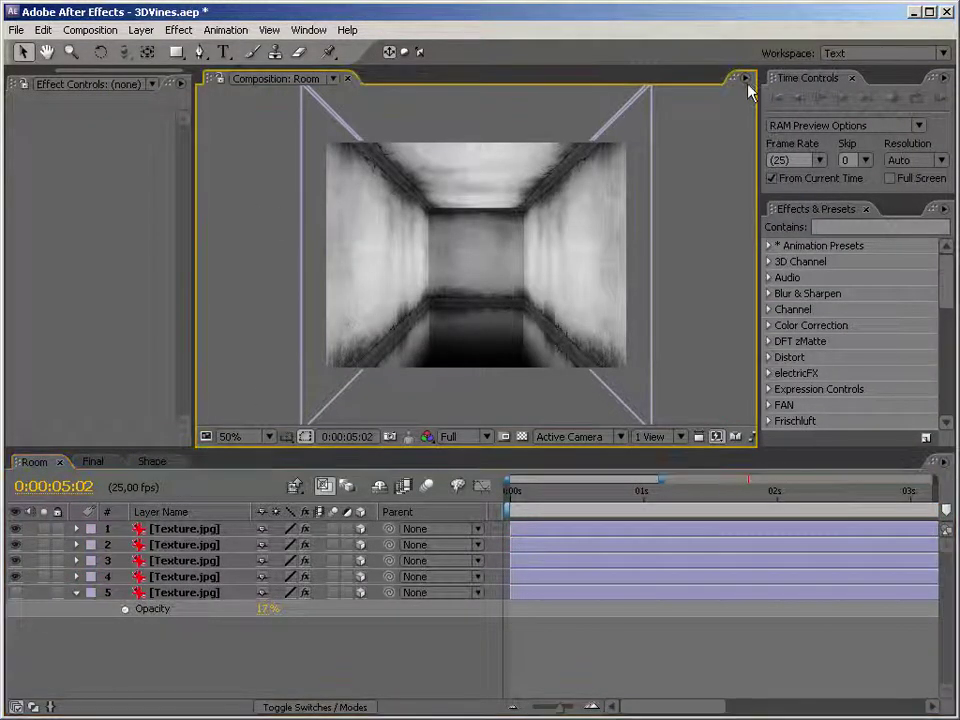
left_click(784, 196)
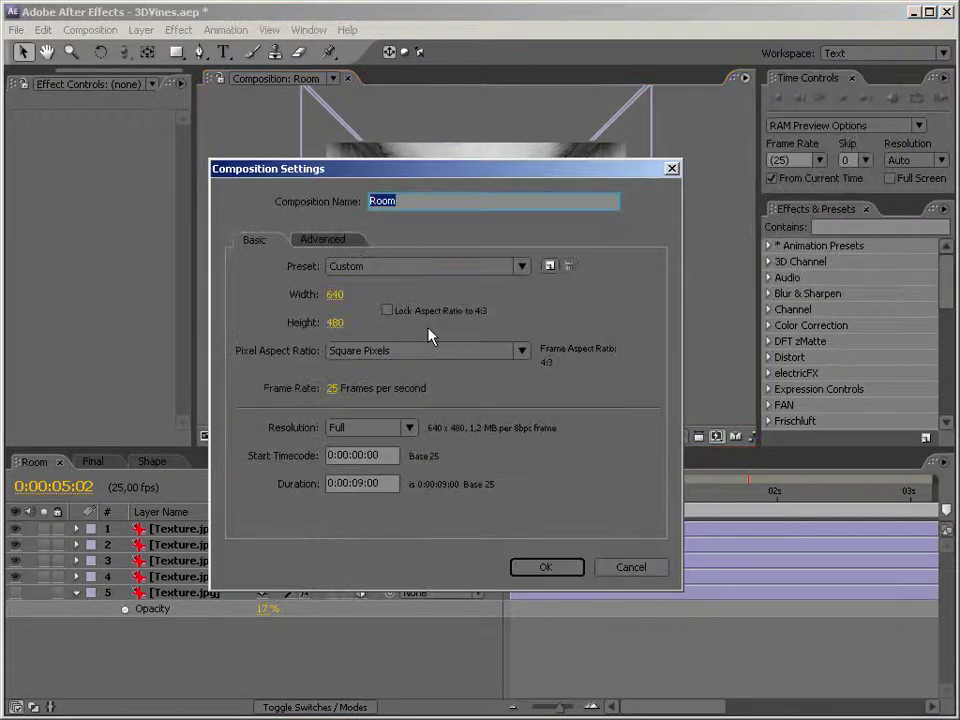
left_click(621, 567)
Create a new composition with a width of 640 and a height of 480 pixels
left_click(120, 84)
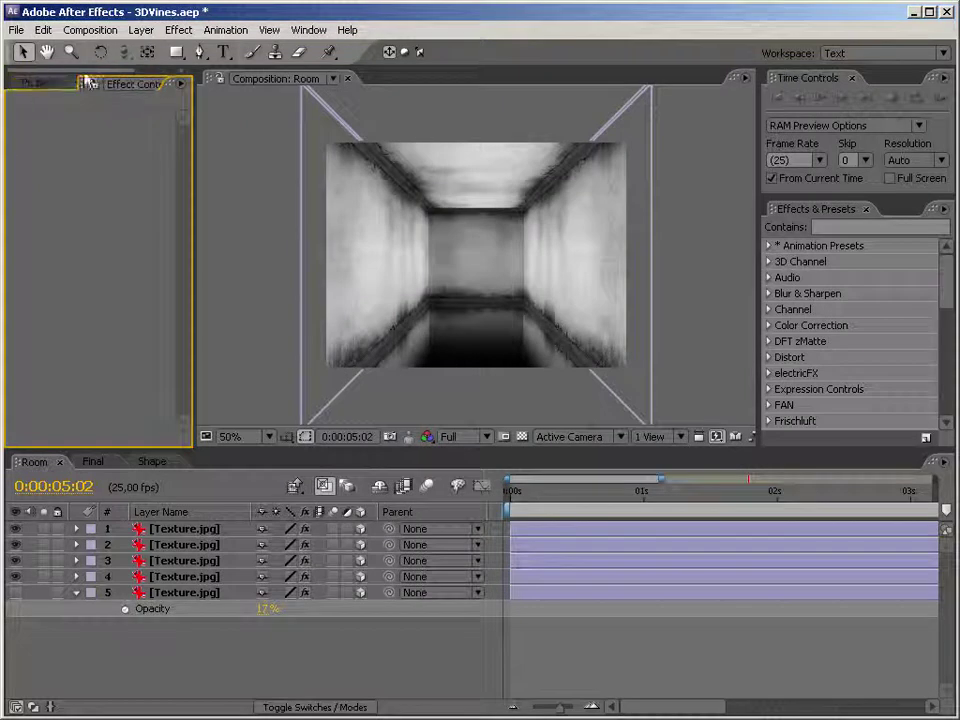
left_click(24, 83)
key("ctrl+n")
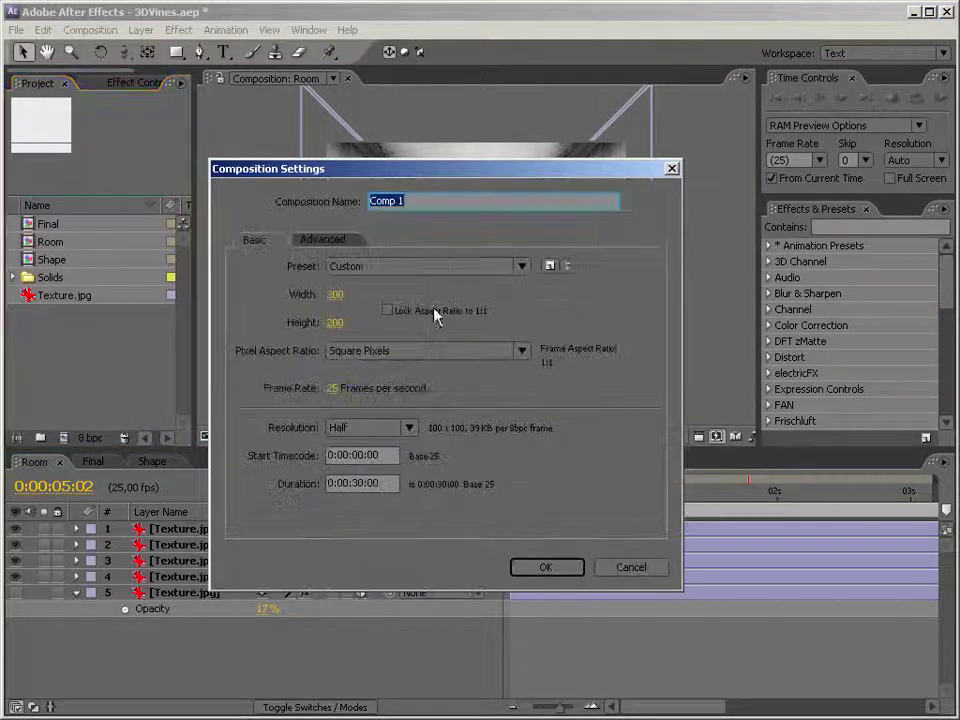
left_click(333, 297)
type("640")
key("Tab")
type("480")
key("Return")
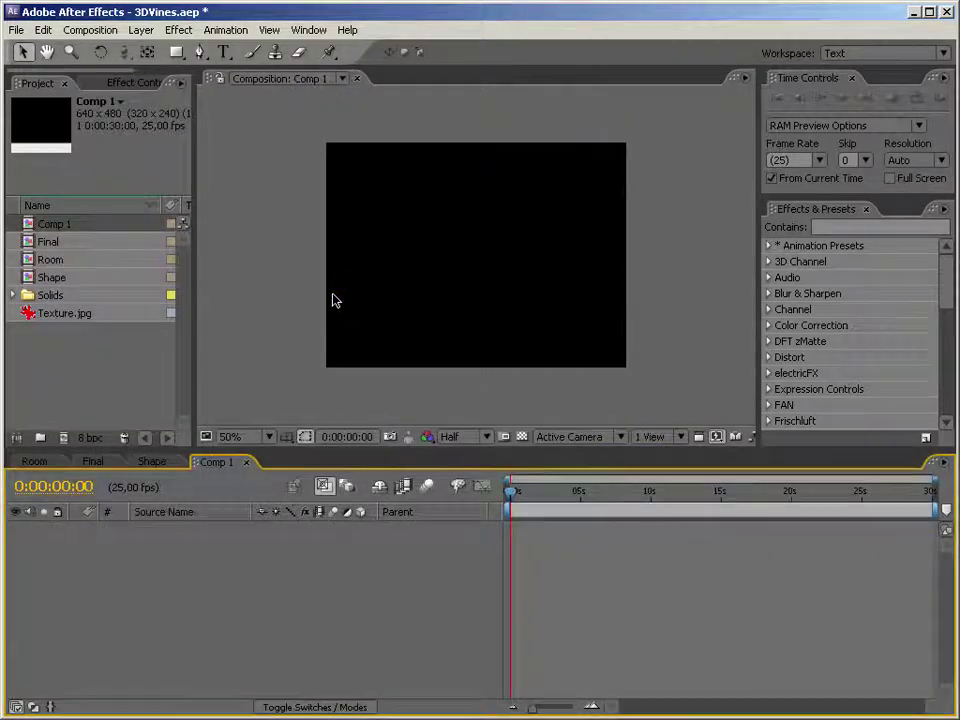
Paste the floor solid into the new composition and extend its duration to the composition's end
key("ctrl+v")
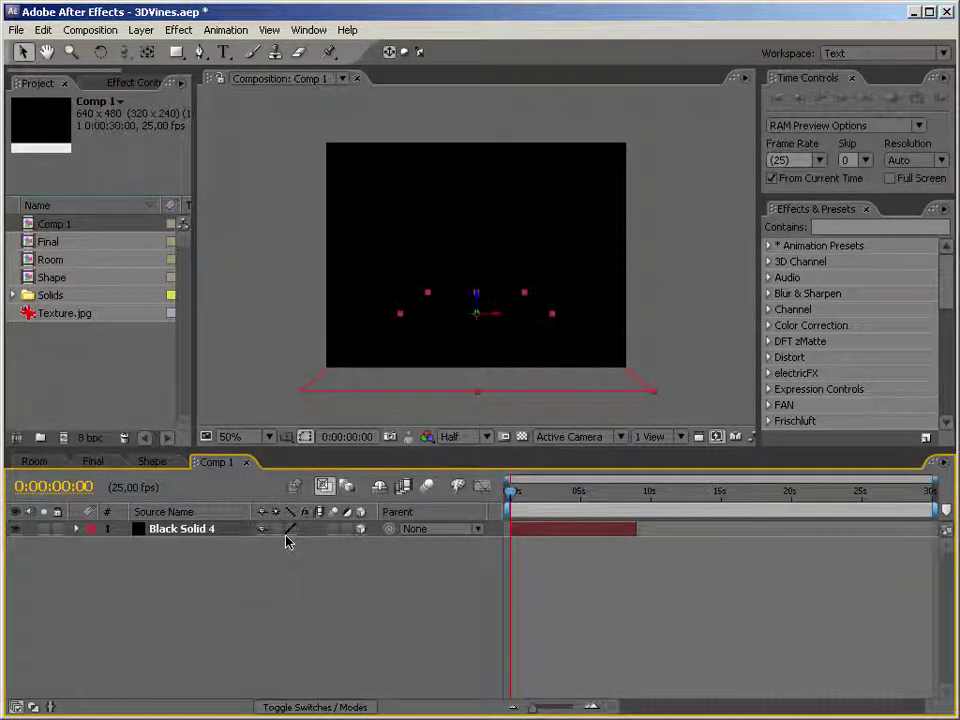
left_click(670, 328)
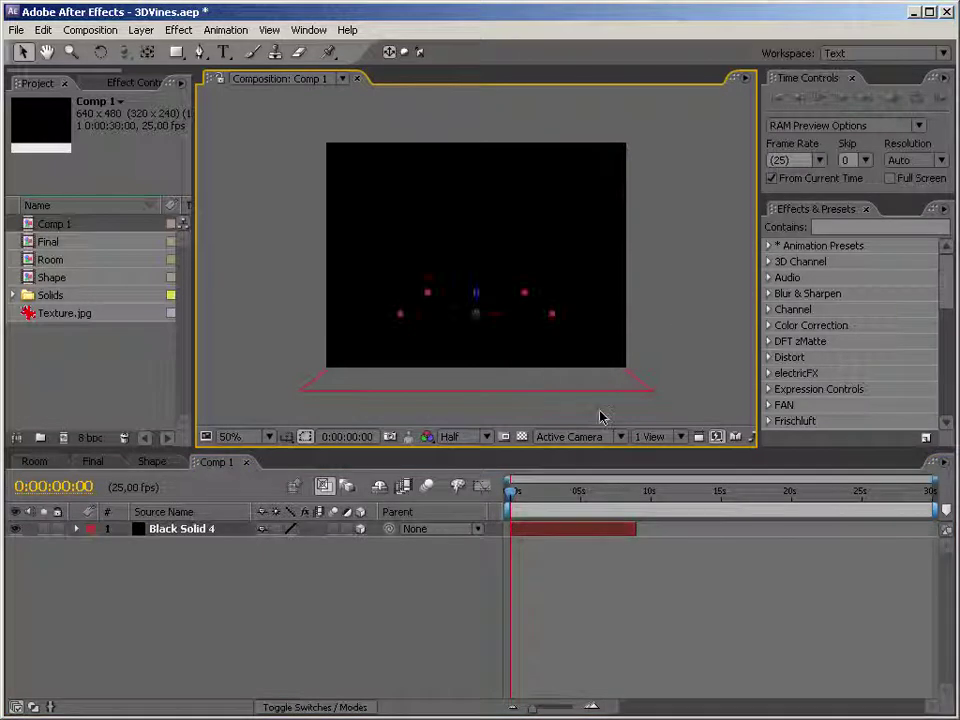
left_click(690, 529)
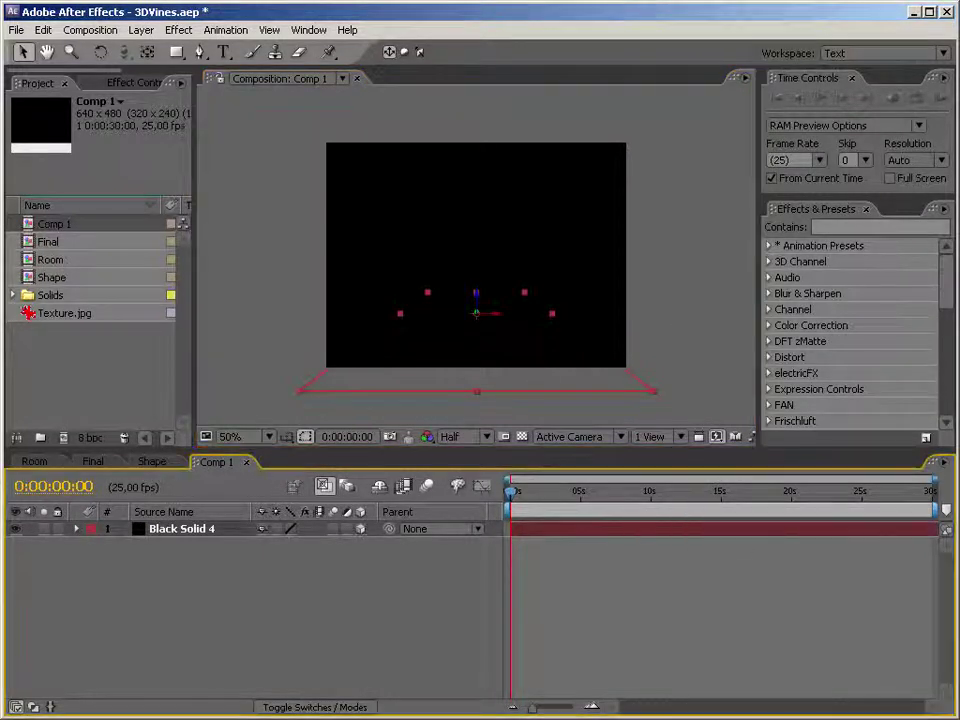
Find the Fractal Noise effect and apply it to the floor solid
left_click(880, 227)
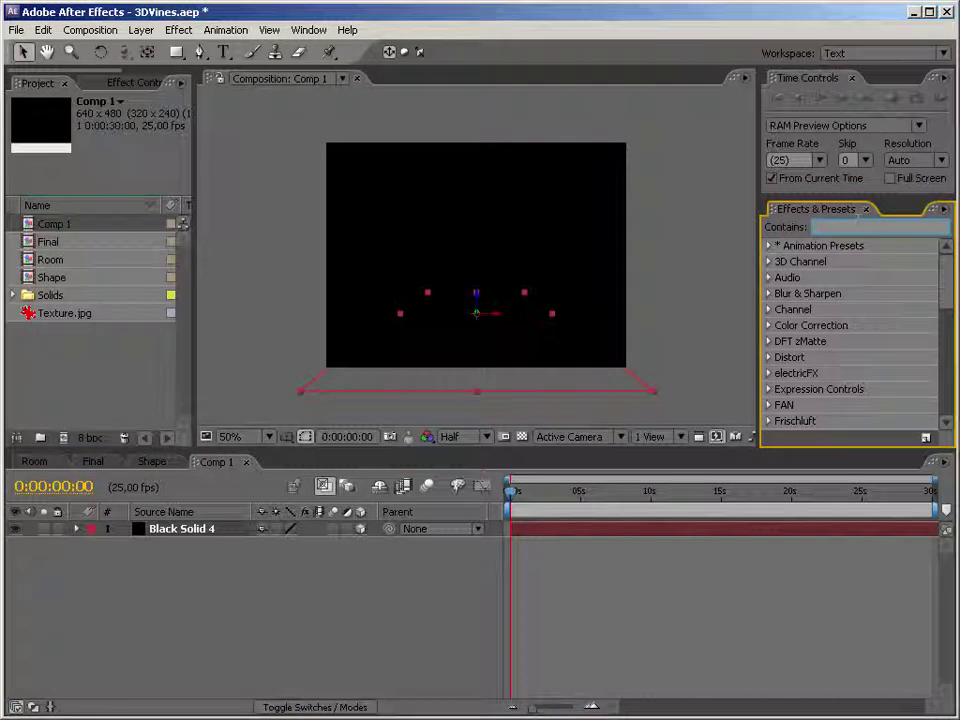
type("fracta")
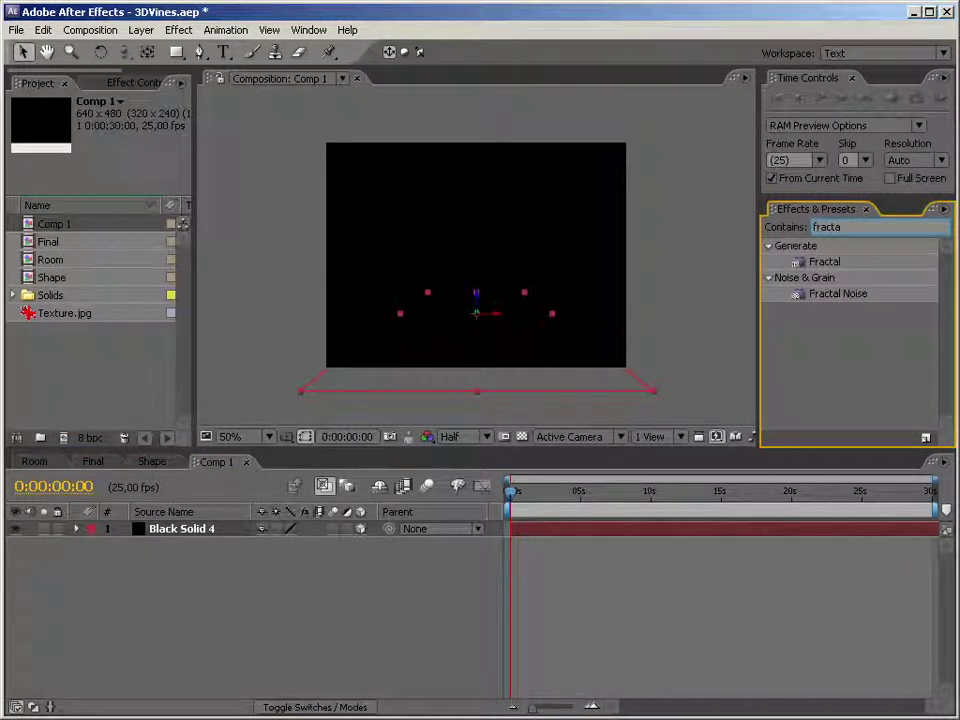
left_click_drag(838, 297, 518, 340)
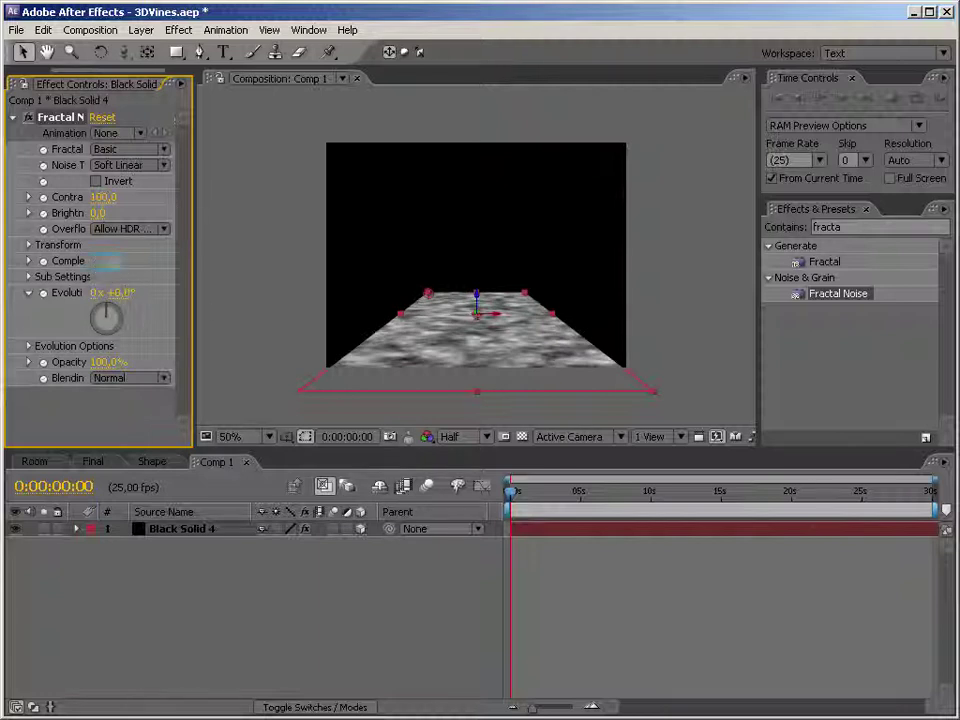
Set the Fractal Noise complexity to 2 and turn off uniform scaling in its transform settings
left_click_drag(97, 260, 92, 262)
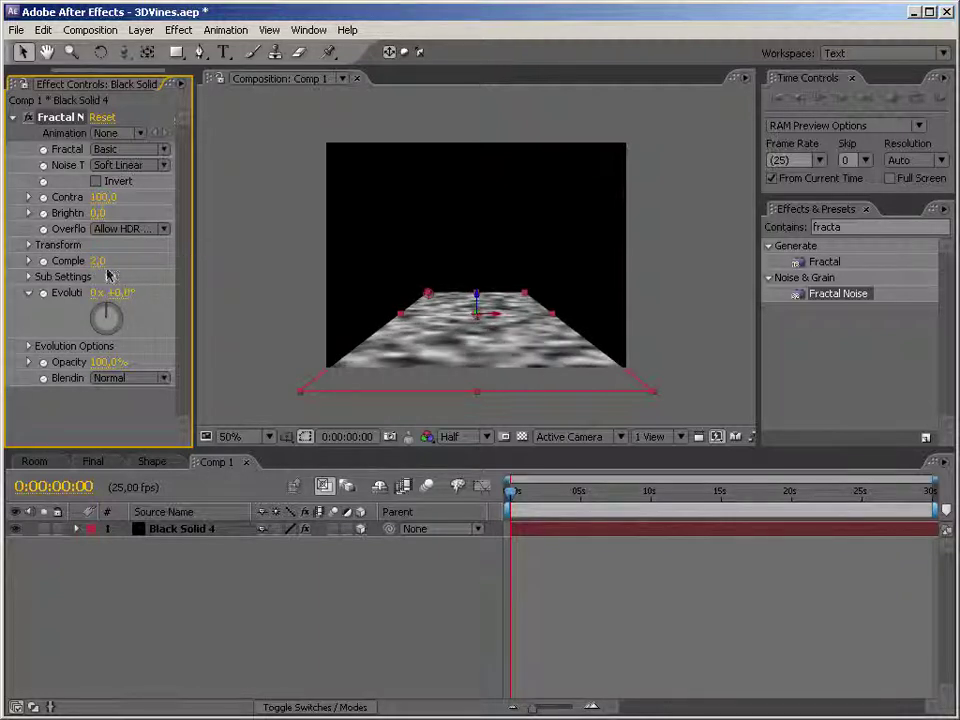
left_click_drag(191, 284, 266, 281)
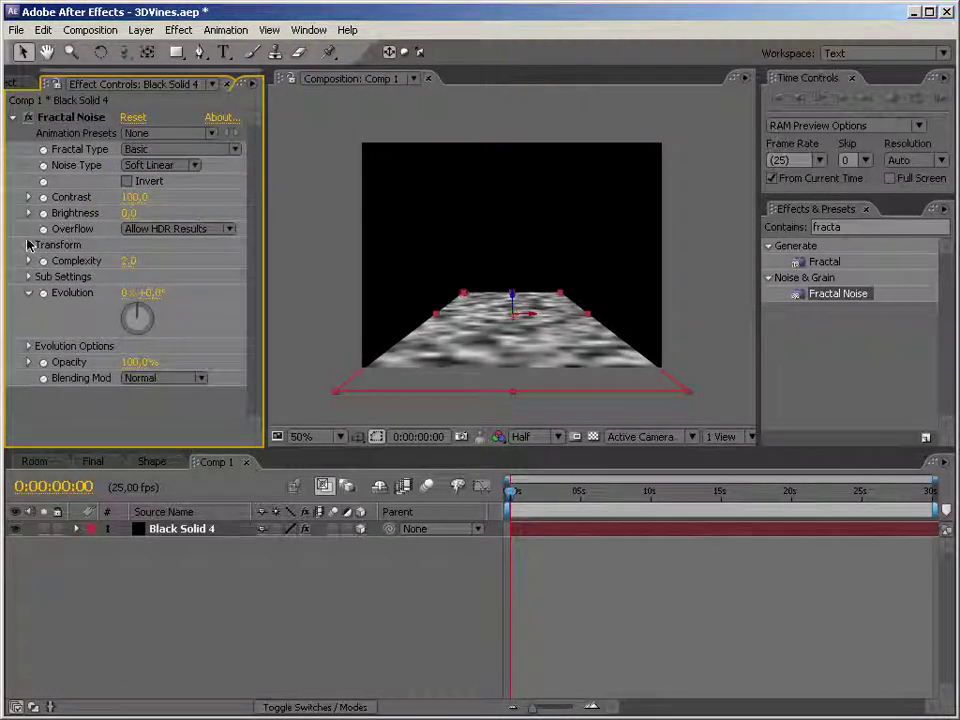
left_click(28, 246)
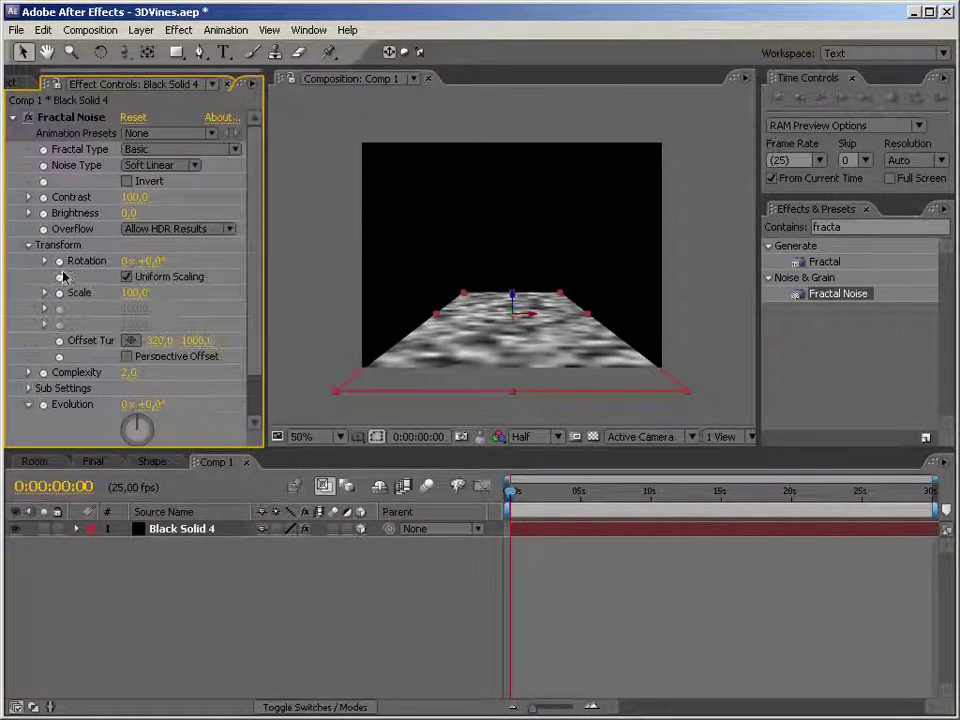
left_click(126, 278)
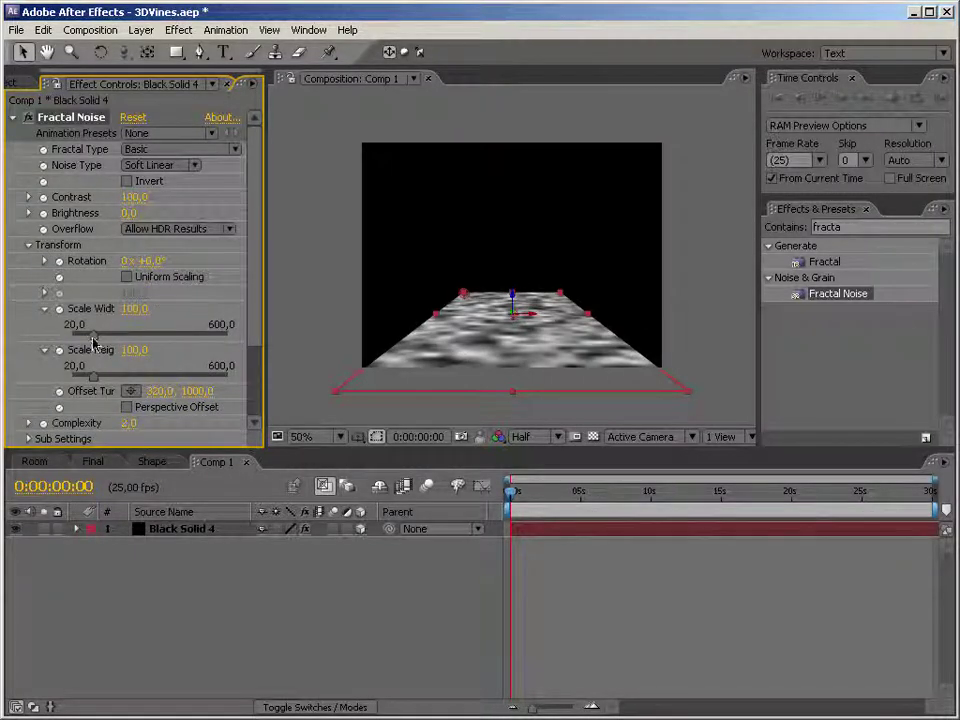
Stretch the floor noise into horizontal streaks with a scale width of about 334.5 and a scale height of about 61.9
left_click_drag(95, 337, 157, 341)
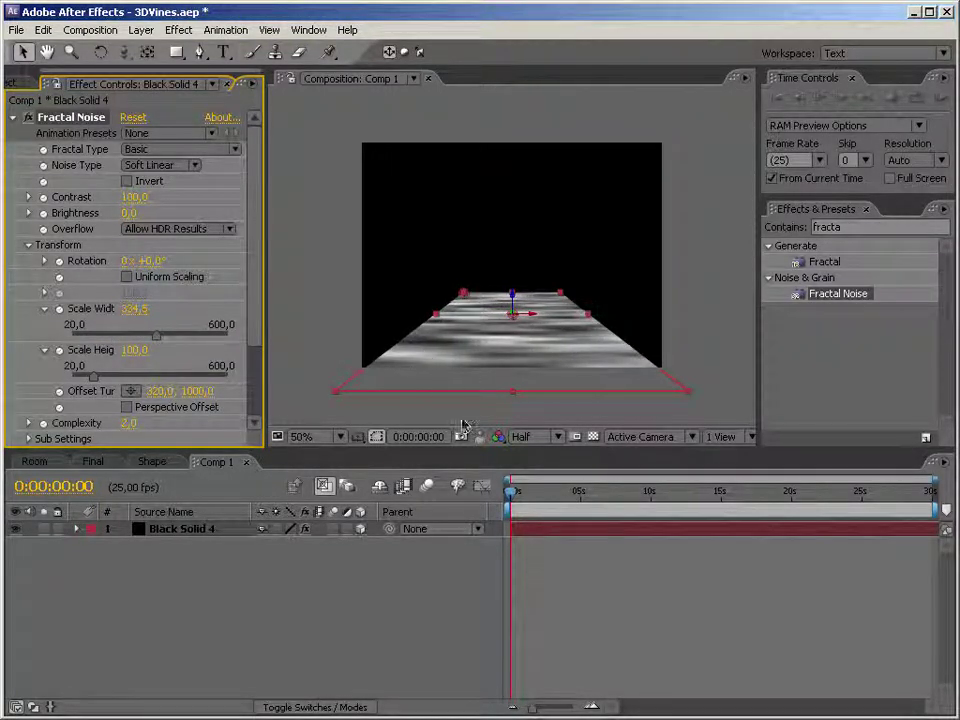
left_click_drag(254, 332, 187, 361)
left_click_drag(91, 292, 84, 291)
left_click(331, 313)
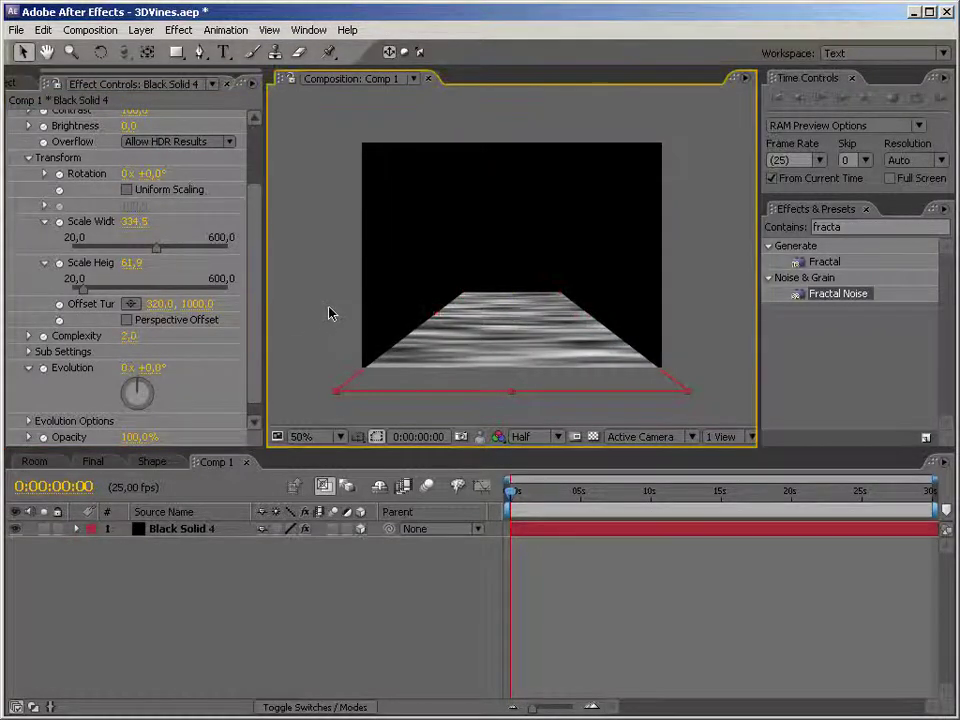
Animate the noise's Evolution with the expression time * 1000
left_click_drag(253, 296, 249, 358)
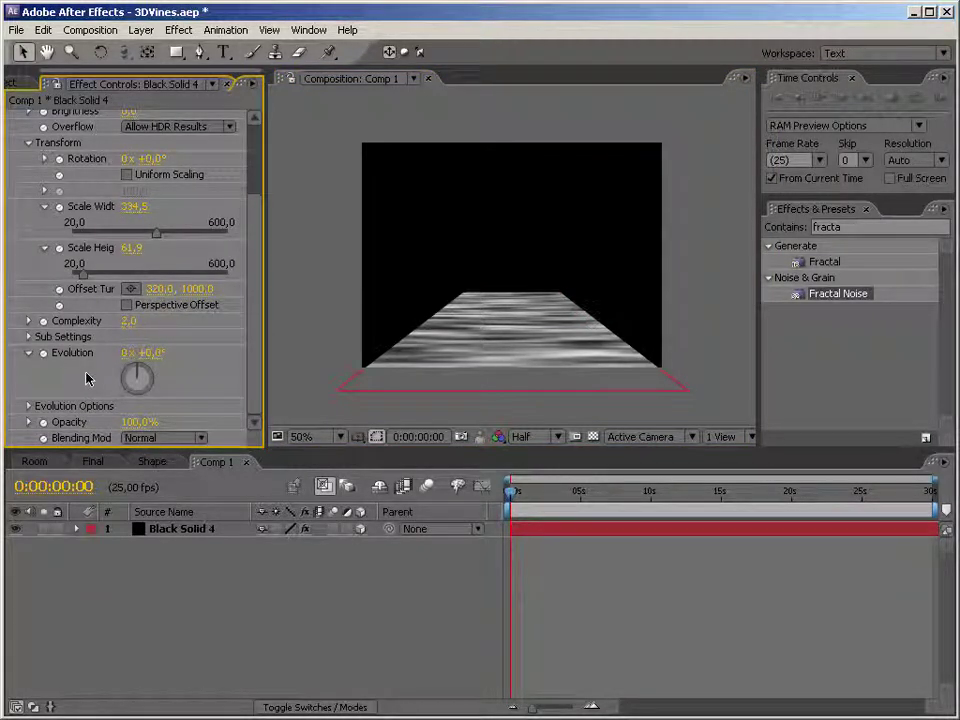
left_click_drag(128, 375, 137, 352)
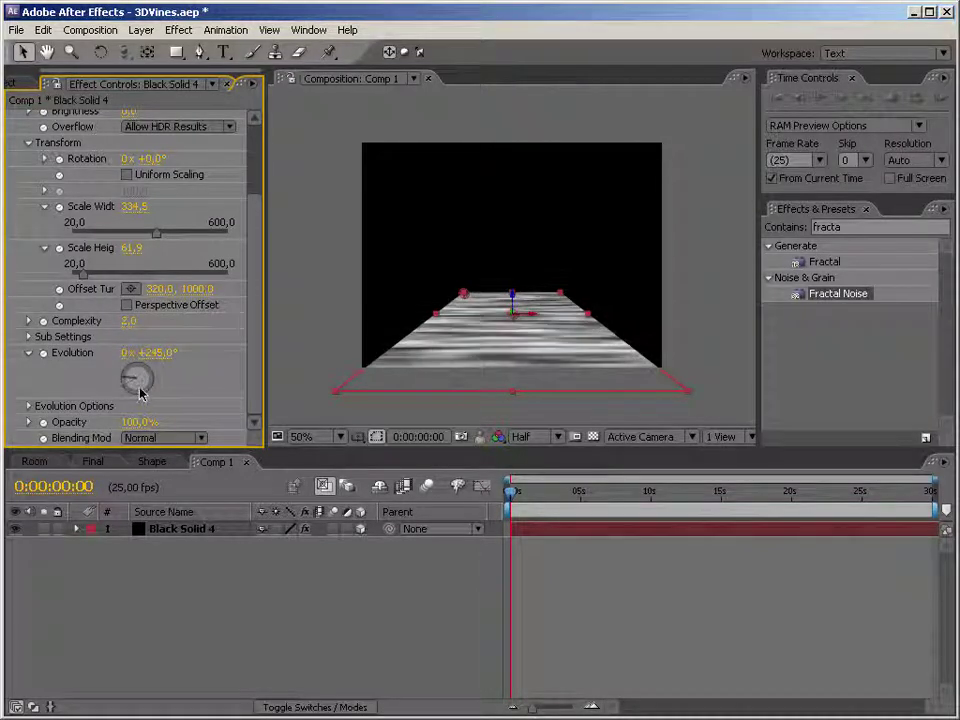
left_click(43, 356, "alt")
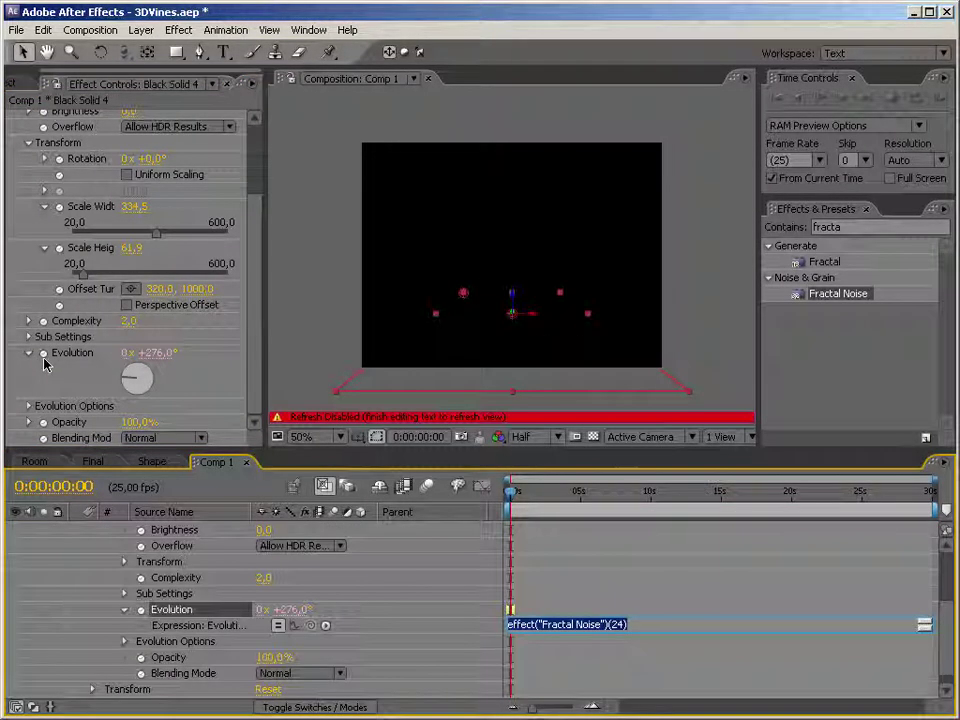
key("BackSpace")
type("time * 1000")
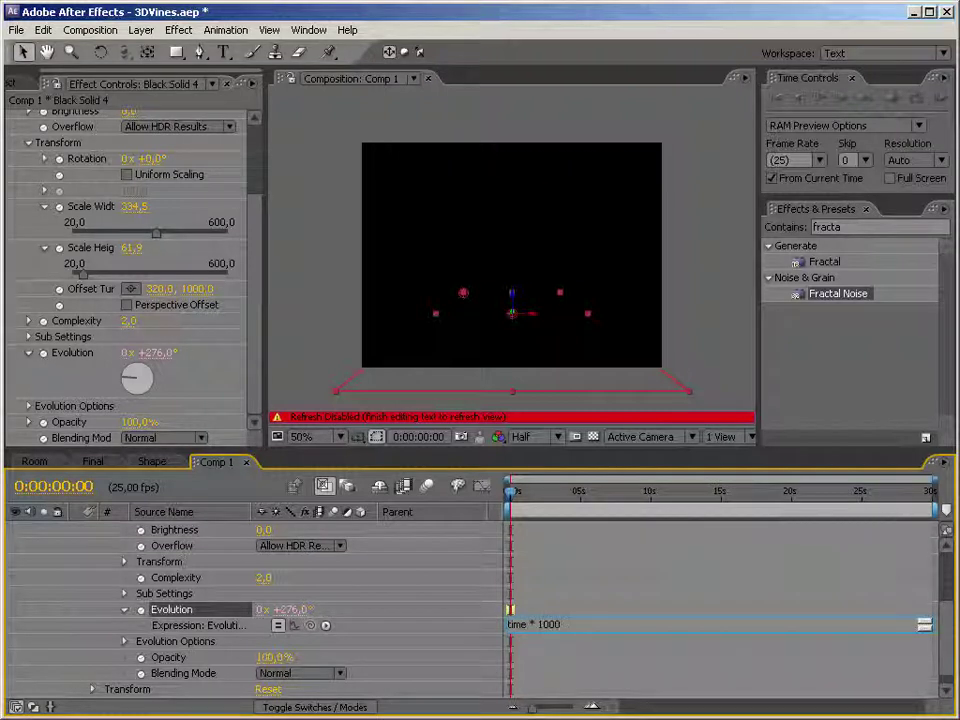
left_click(43, 364)
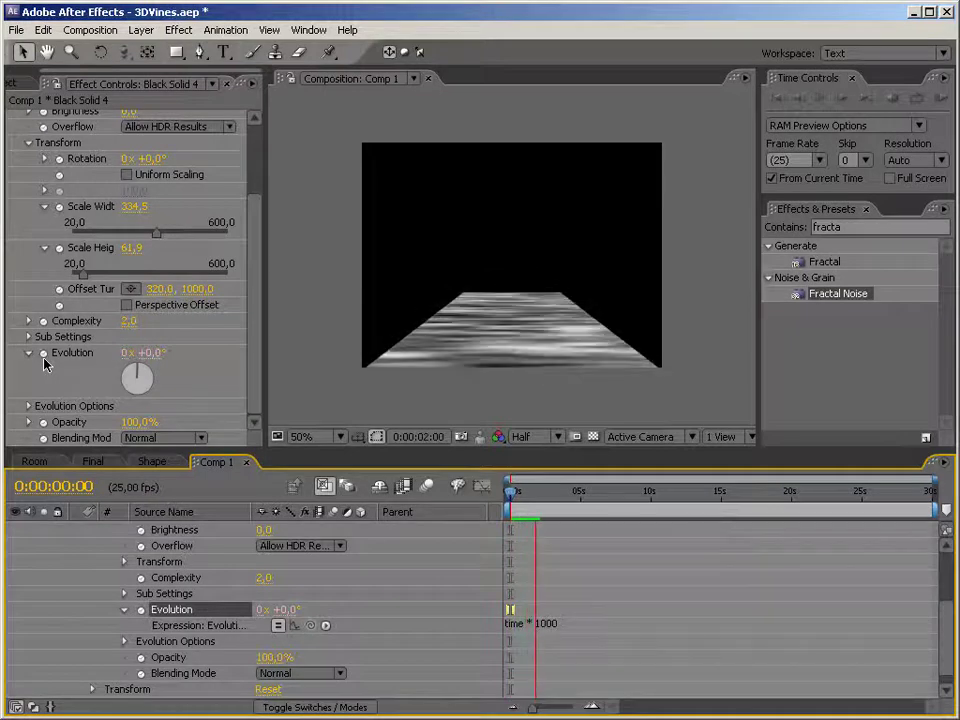
Change the Evolution expression to time * 350 and preview the noise animation
key("space")
left_click(540, 623)
key("KP_Enter")
type("500")
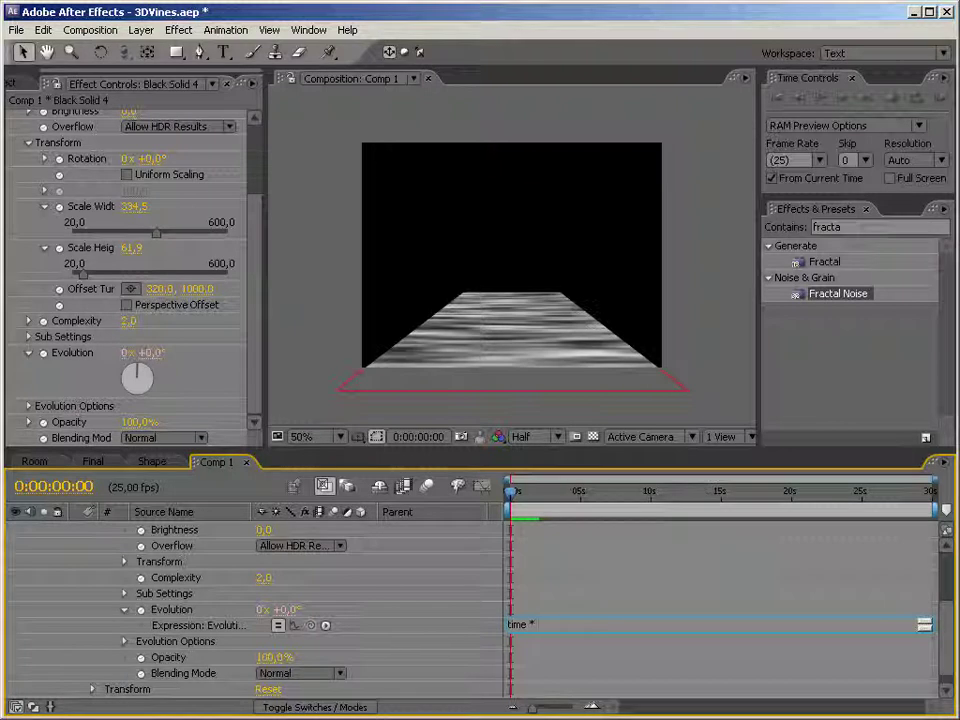
key("KP_Enter")
key("space")
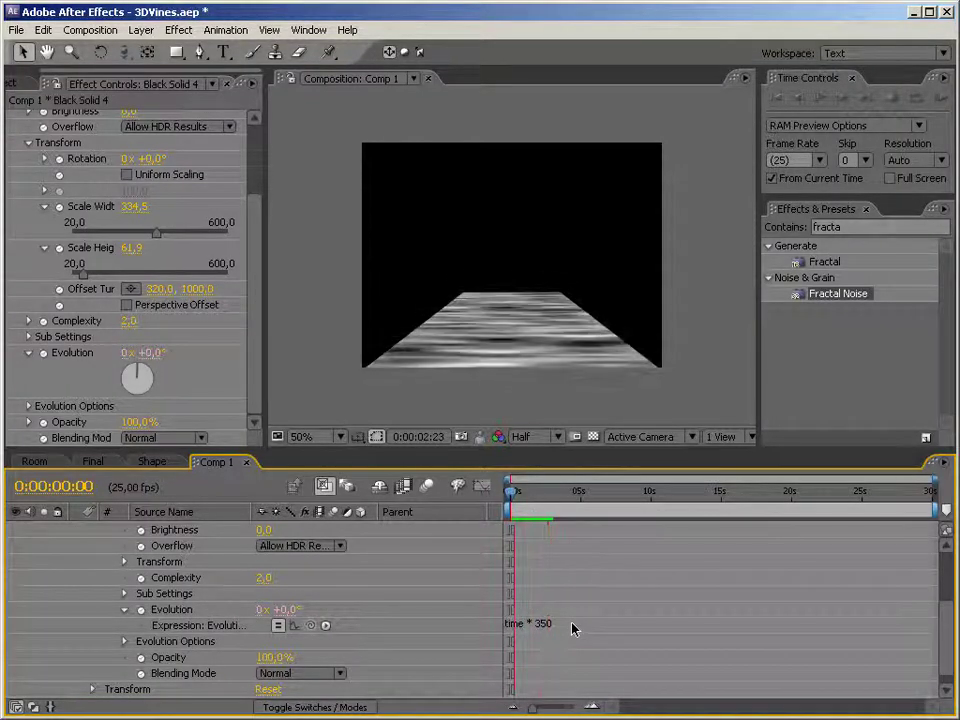
key("space")
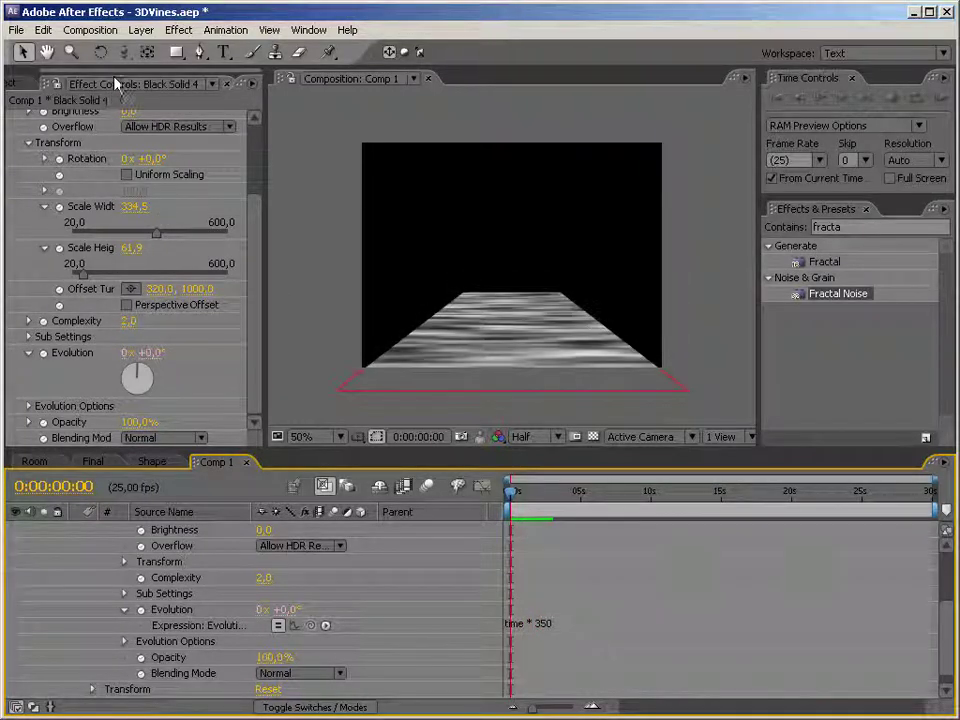
Rename the noise composition Comp 1 as Water in the project
left_click(33, 84)
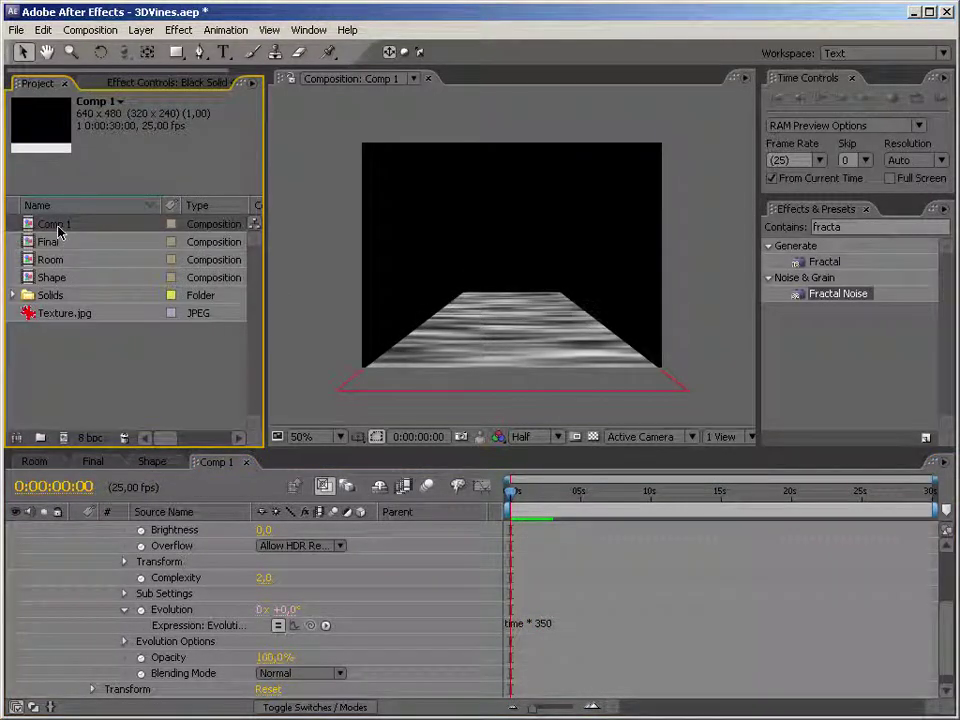
key("Return")
type("Wat")
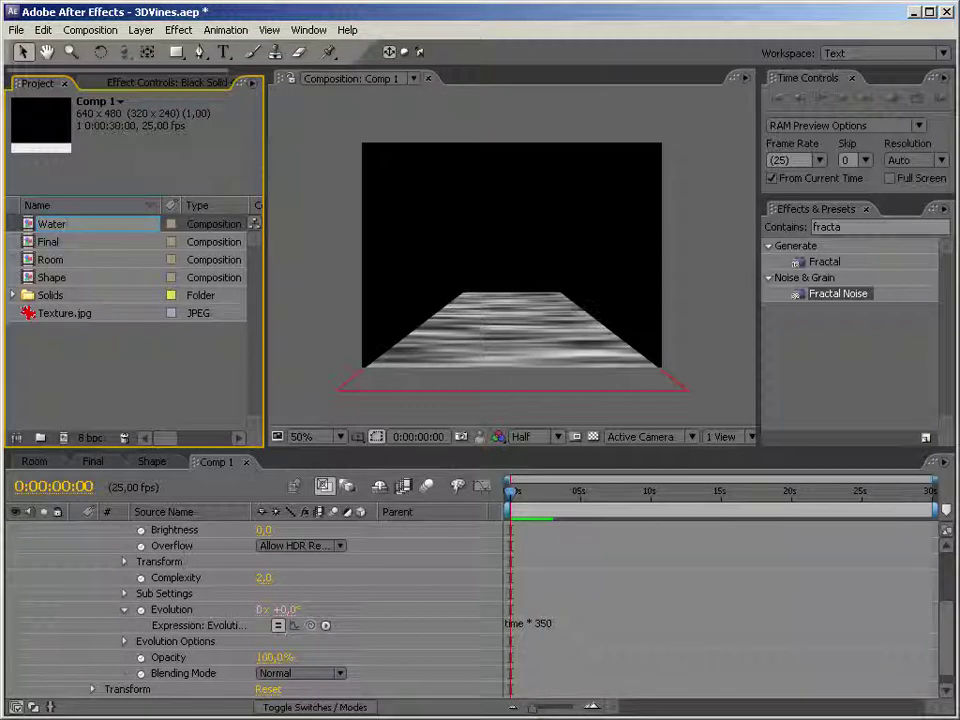
type("er")
key("Return")
left_click(125, 352)
Place the Water composition directly below the Vines layer in the Final composition and hide Vines
left_click(94, 464)
left_click_drag(45, 313, 218, 597)
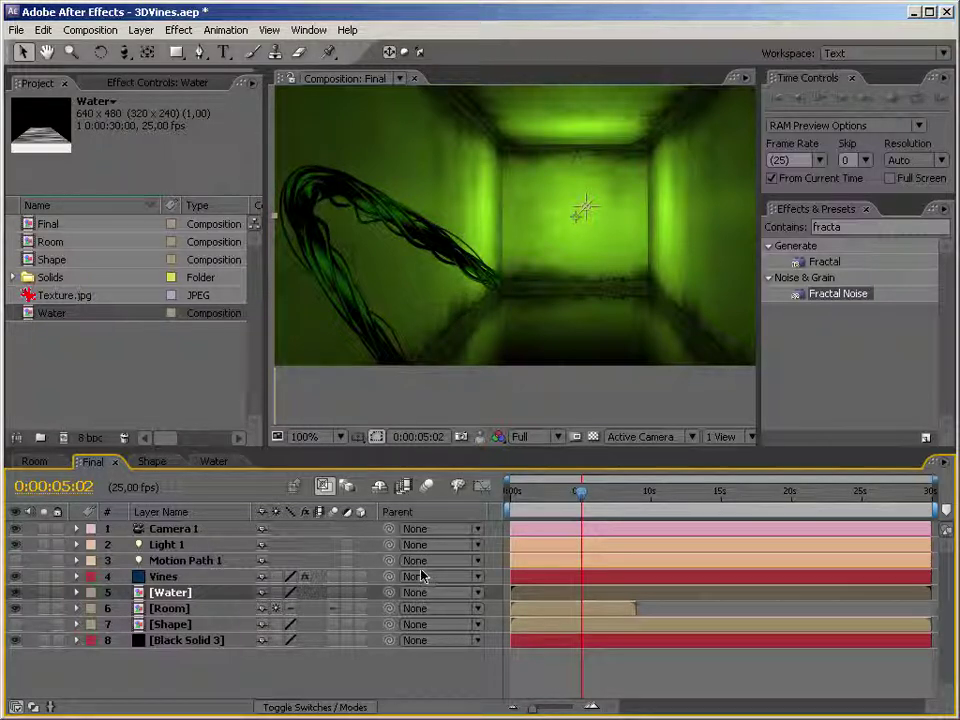
left_click(16, 577)
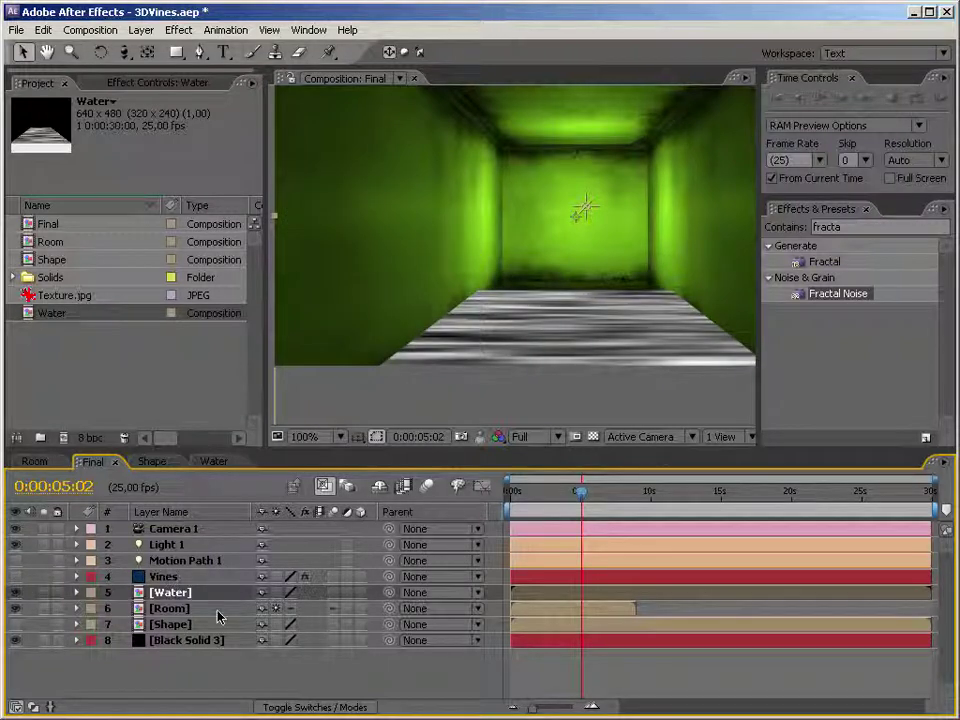
Collapse the Water layer's transformations and move the layer, hidden, below the Shape layer
left_click(277, 593)
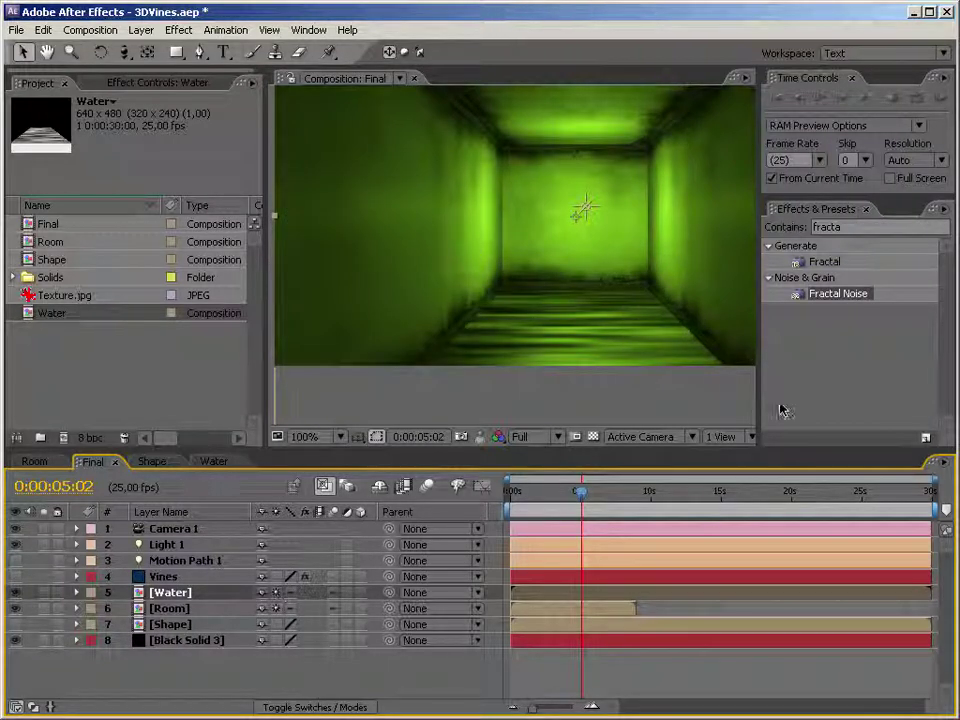
key("space")
left_click_drag(685, 272, 640, 292)
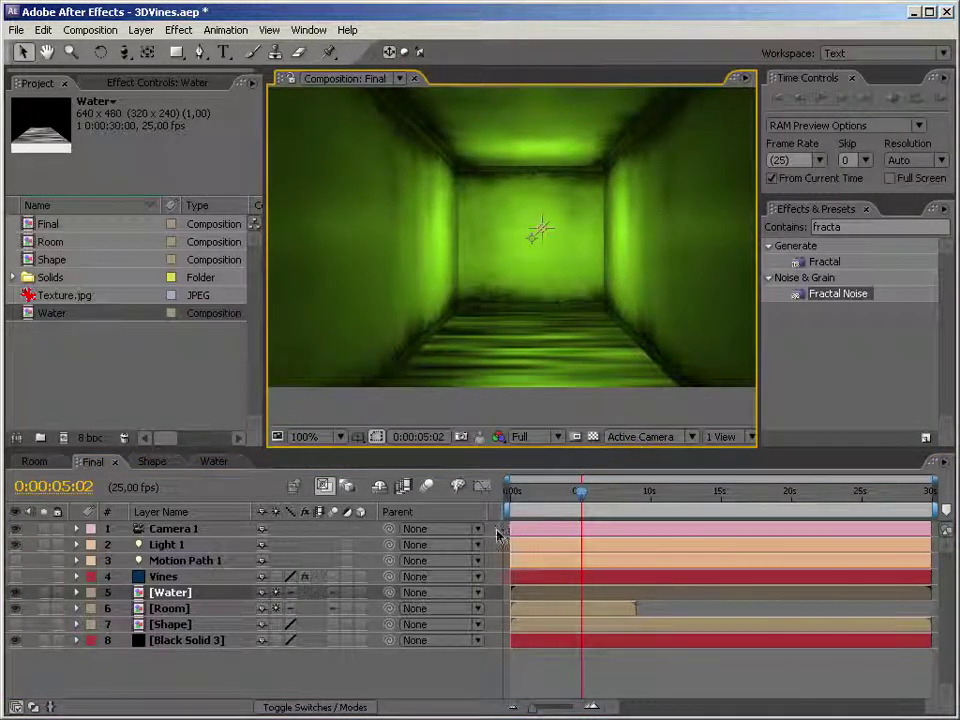
mouse_move(185, 640)
left_mouse_down()
mouse_move(188, 668)
mouse_move(193, 649)
left_mouse_up()
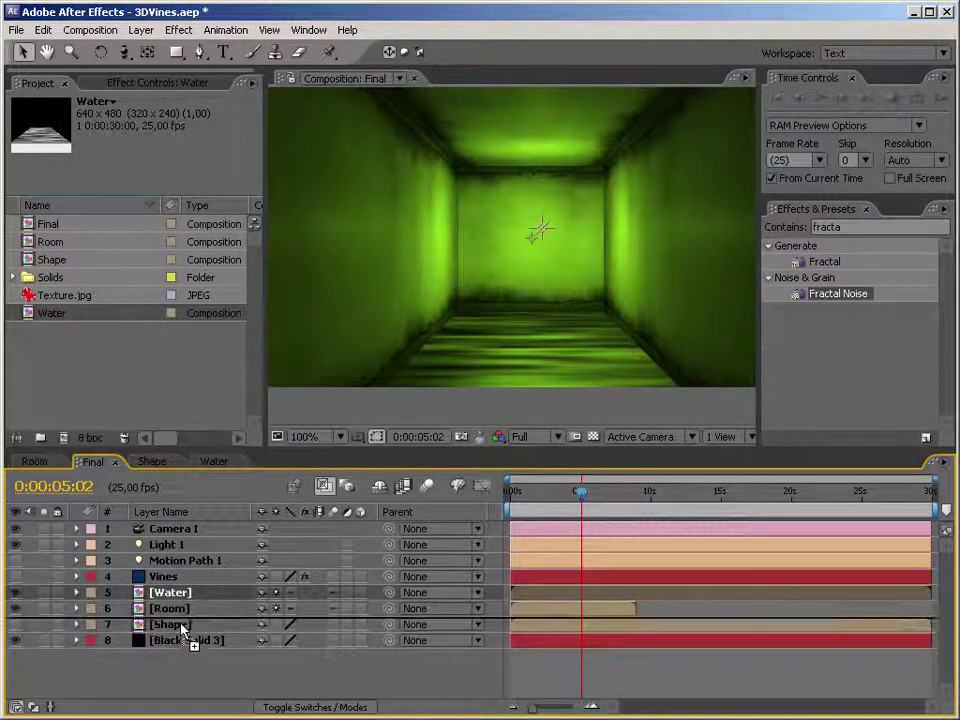
left_click_drag(183, 600, 213, 642)
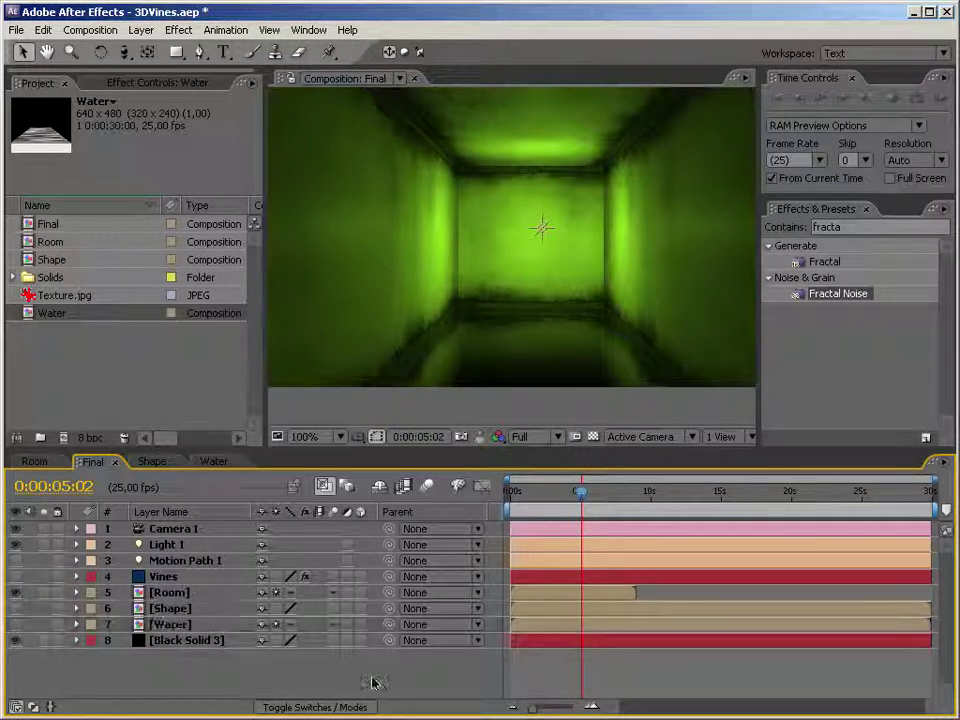
Create a new adjustment layer and position it between the Vines and Room layers
right_click(199, 674)
mouse_move(227, 685)
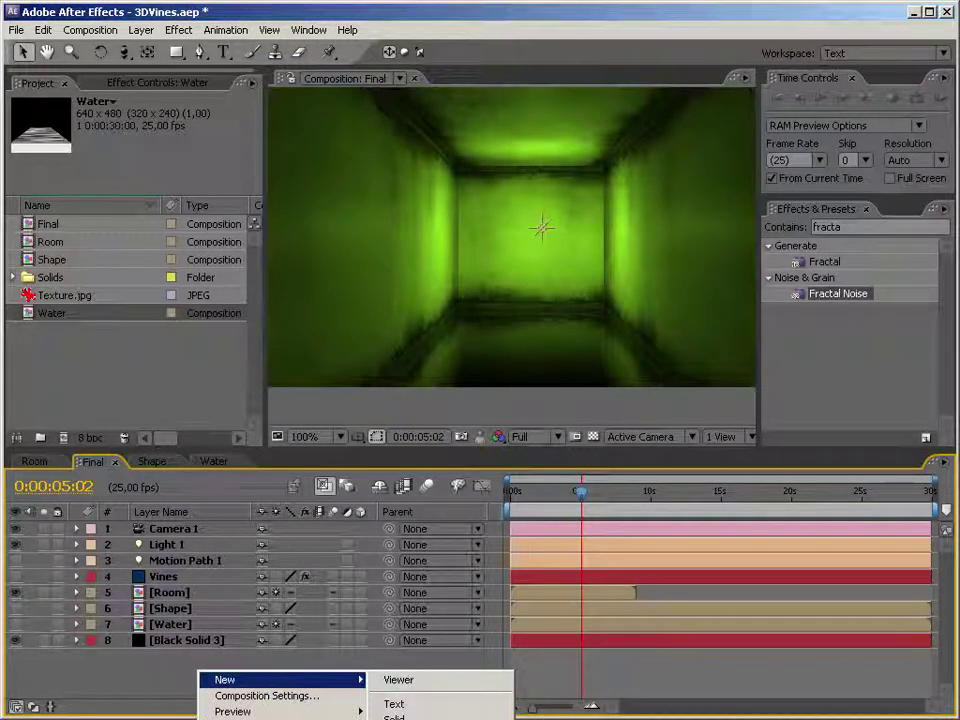
left_click(410, 719)
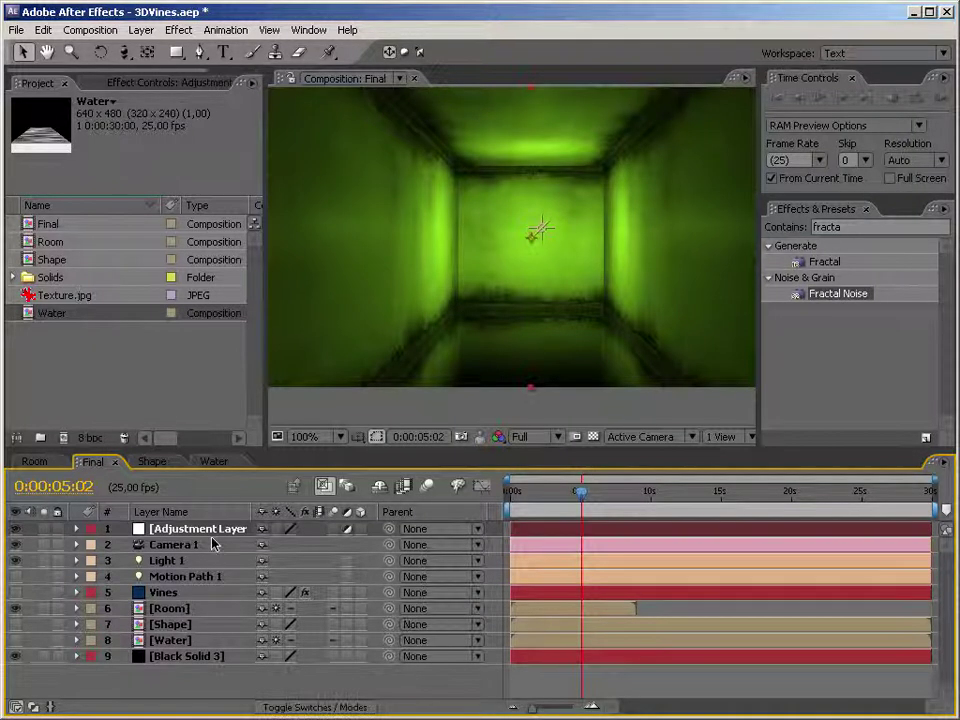
left_click_drag(220, 535, 235, 612)
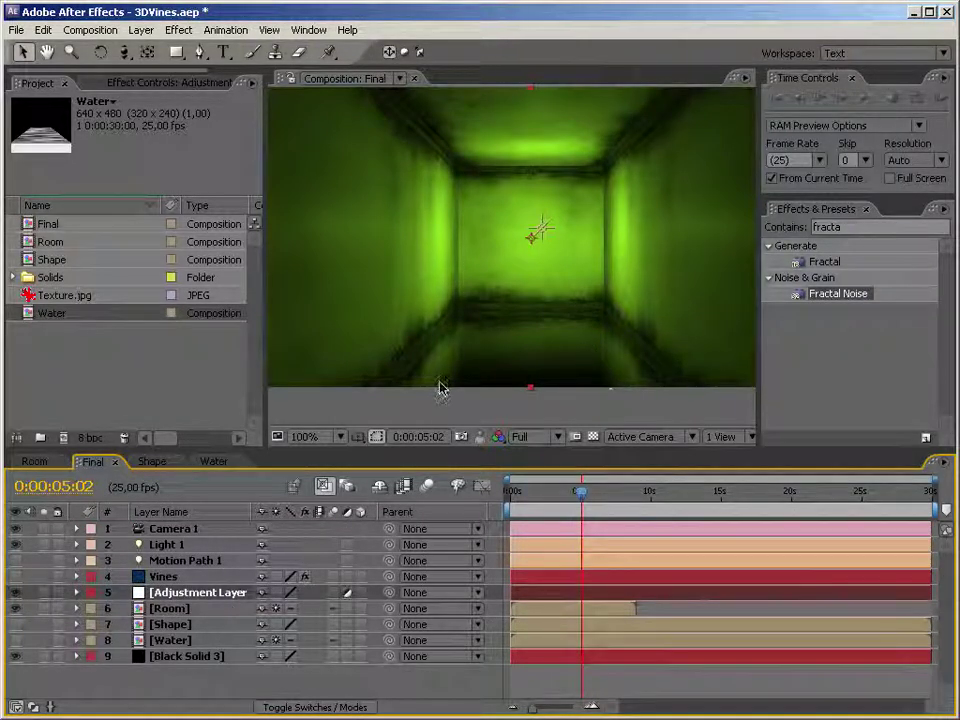
Apply the Displacement Map effect to the adjustment layer and choose Water as its displacement map layer
left_click(838, 227)
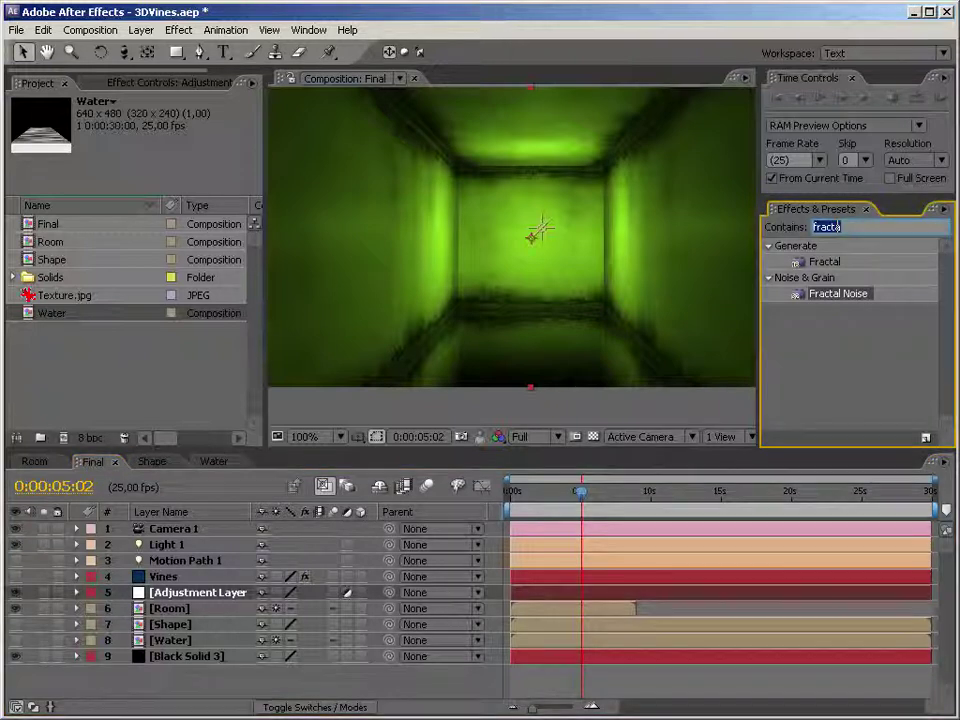
type("displ")
left_click_drag(835, 261, 209, 597)
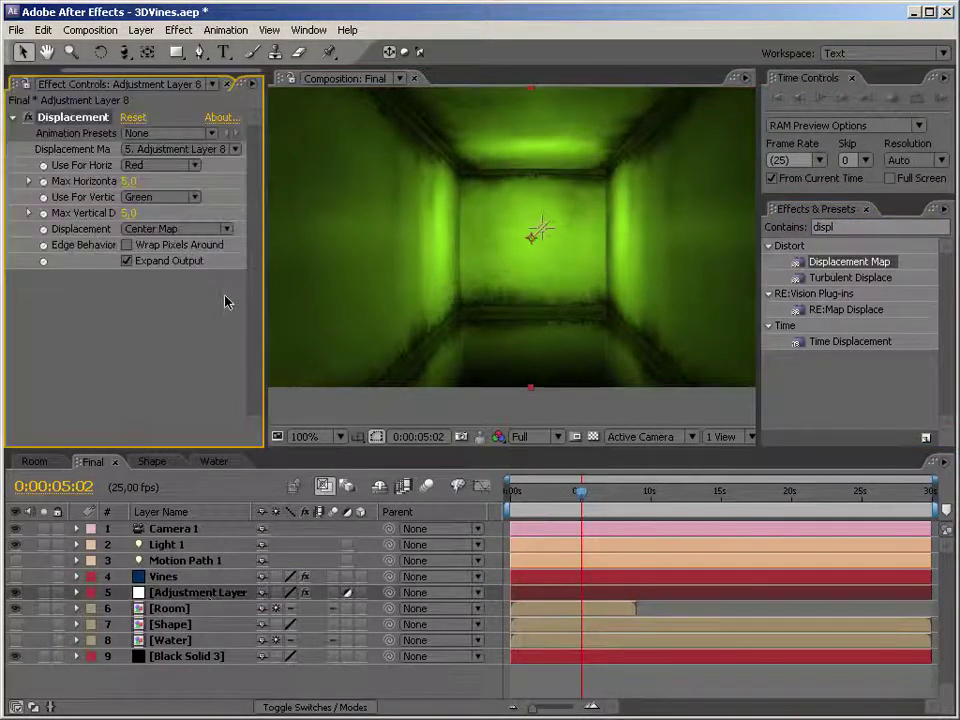
left_click(205, 149)
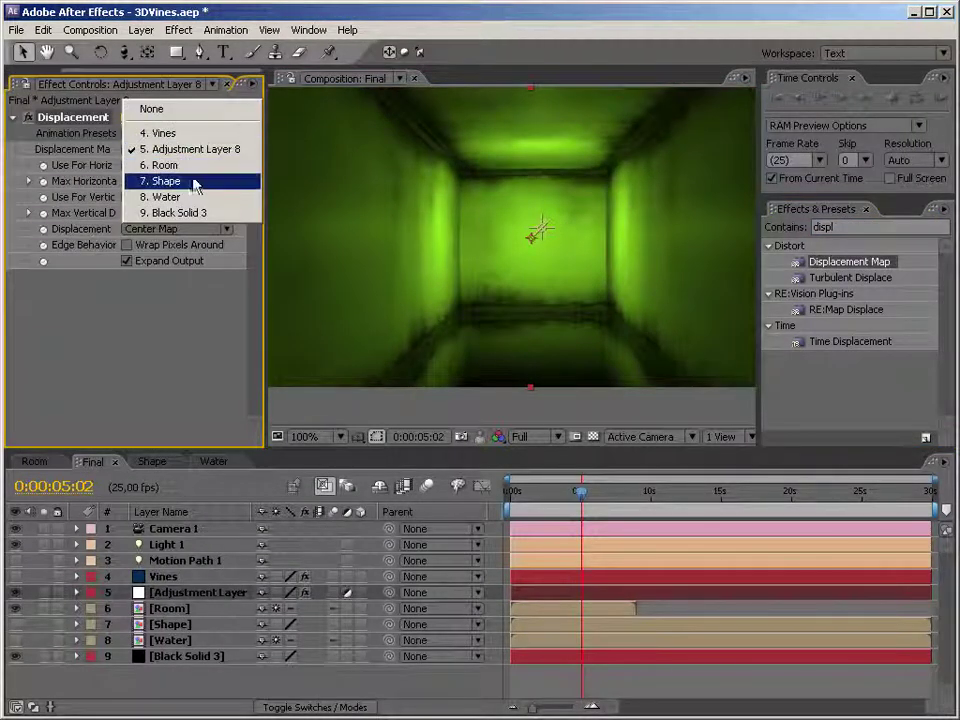
left_click(197, 197)
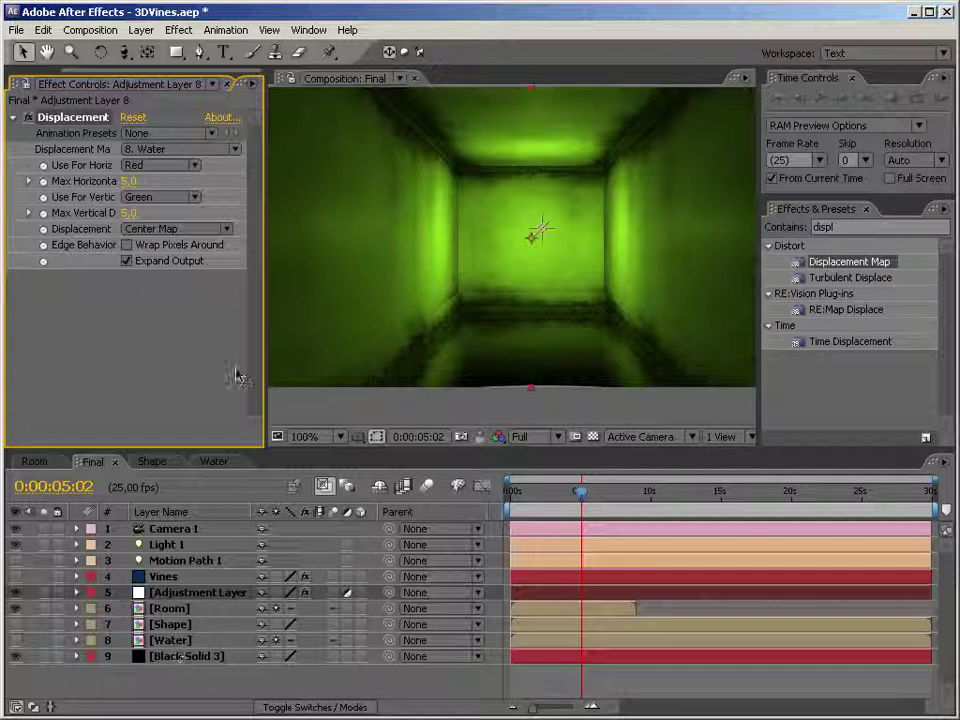
Set the Displacement Map's maximum horizontal displacement to 5 and its maximum vertical displacement to 21
left_click_drag(128, 183, 138, 188)
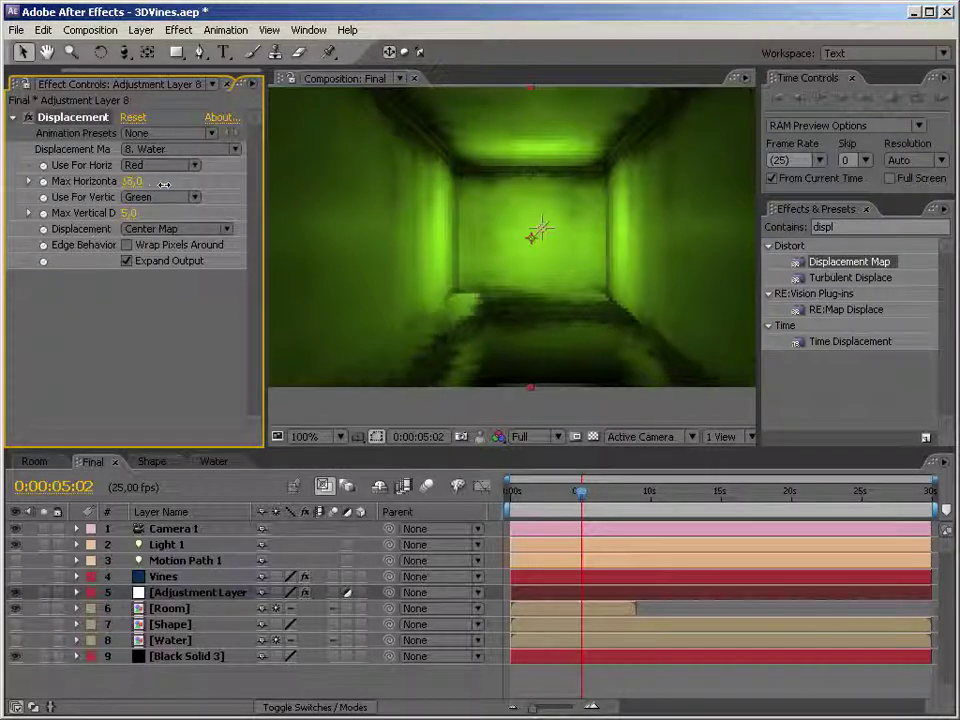
left_click(137, 184)
type("12")
key("Return")
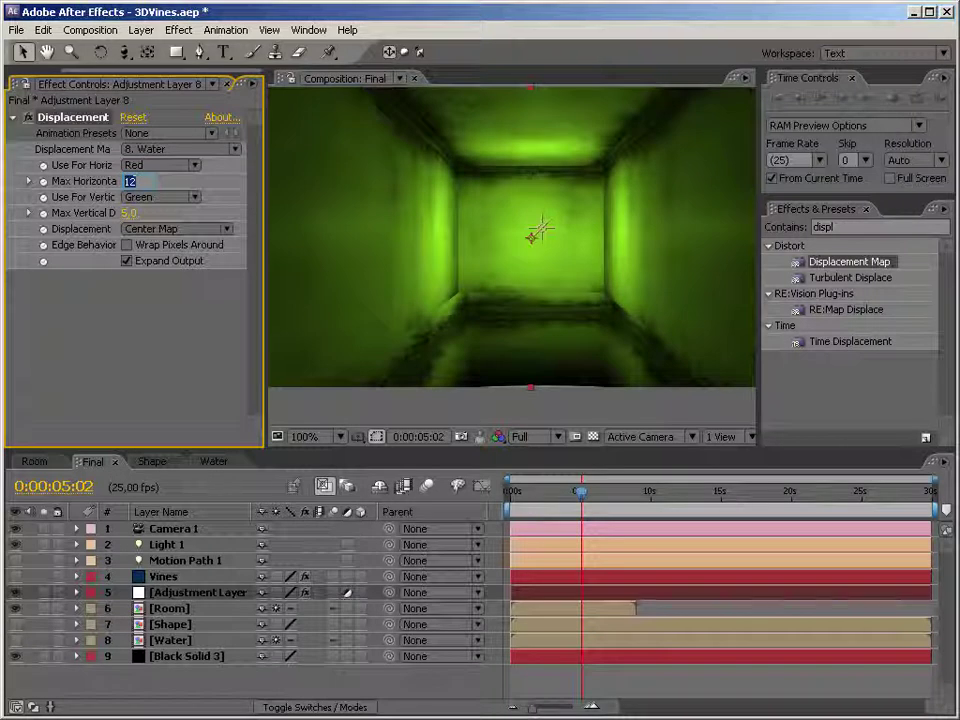
left_click(132, 213)
type("20")
key("Return")
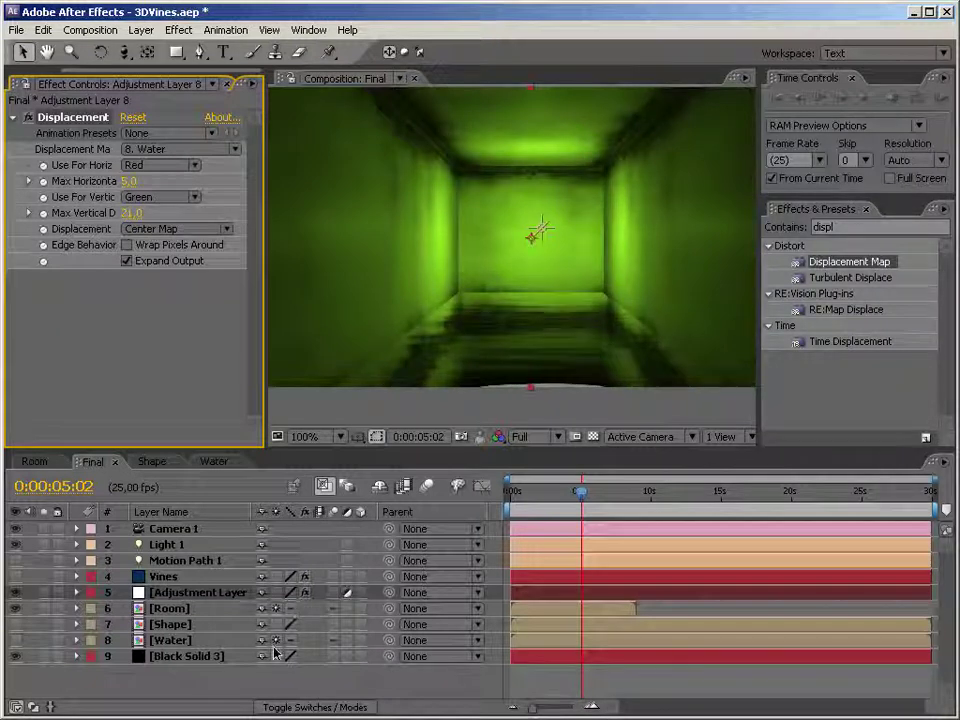
Make the Water layer 3D and turn its visibility on in the Final composition
left_click(180, 640)
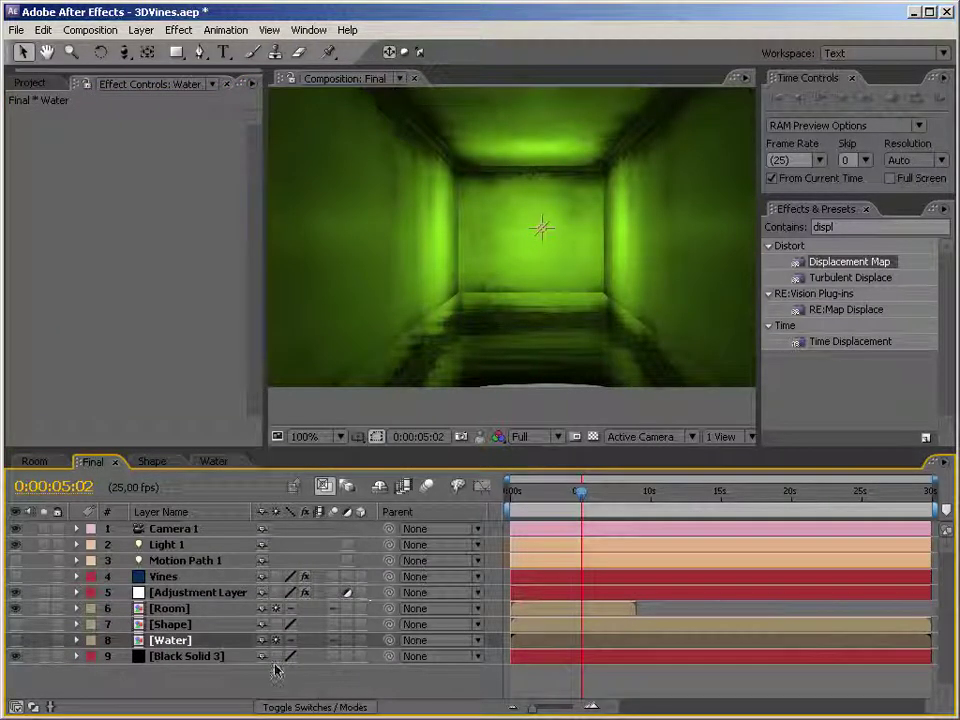
left_click(361, 640)
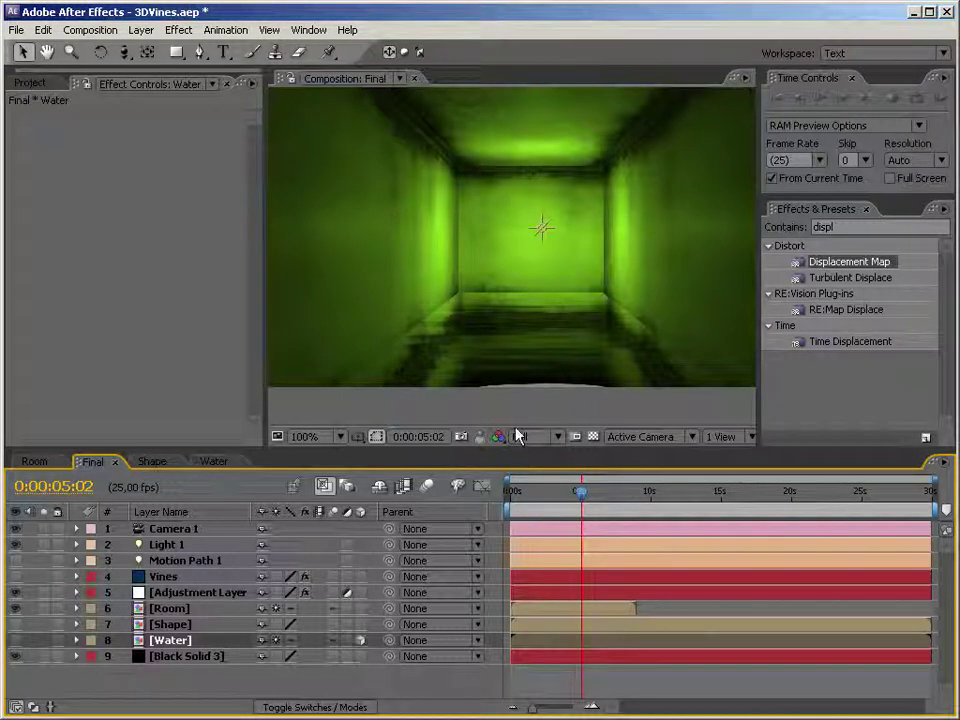
left_click(20, 641)
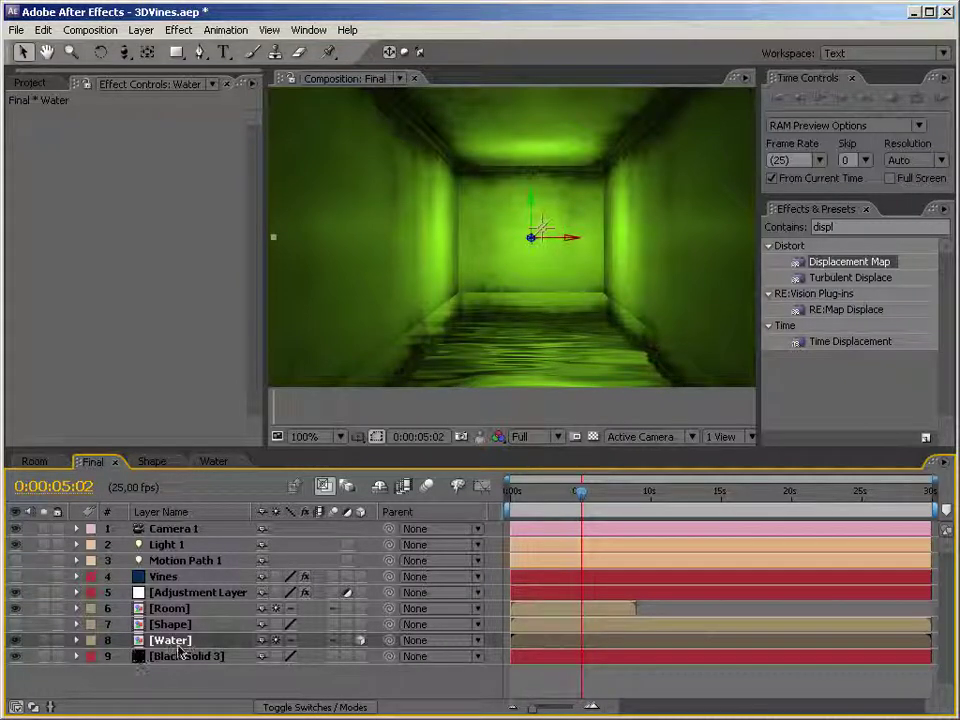
Try lowering the 3D Water layer in the Final composition toward the room's floor
left_click_drag(535, 201, 534, 291)
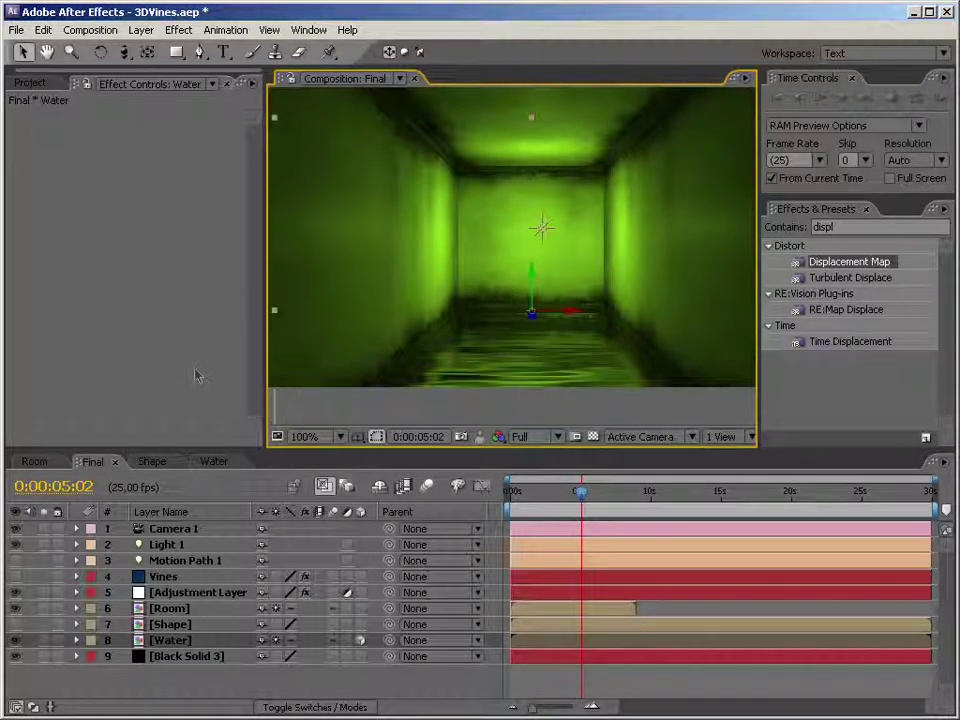
left_click(174, 298)
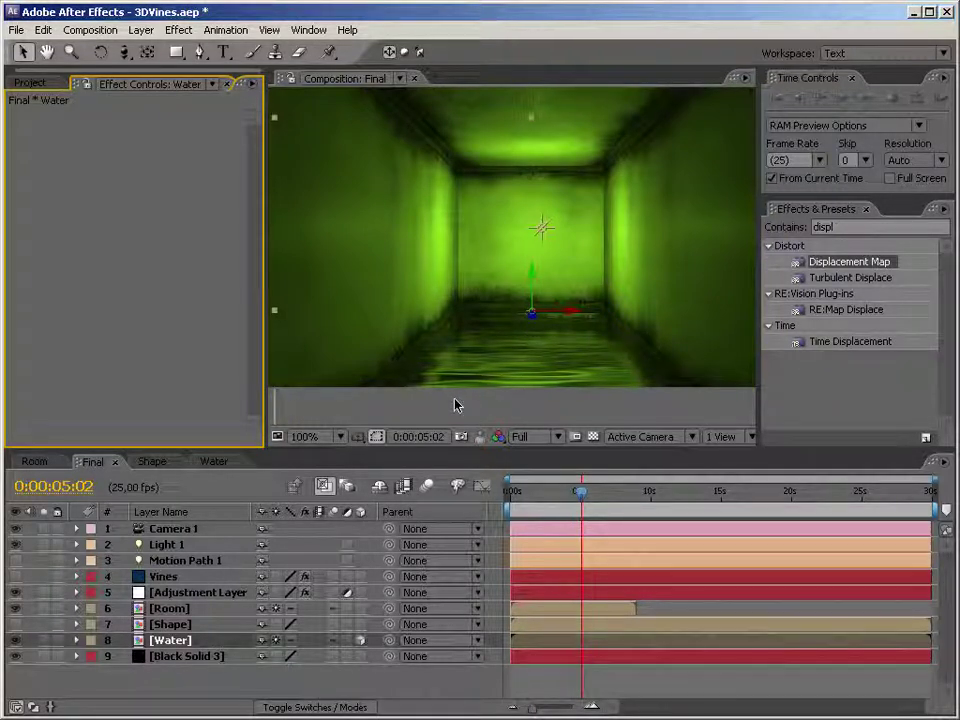
left_click(359, 640)
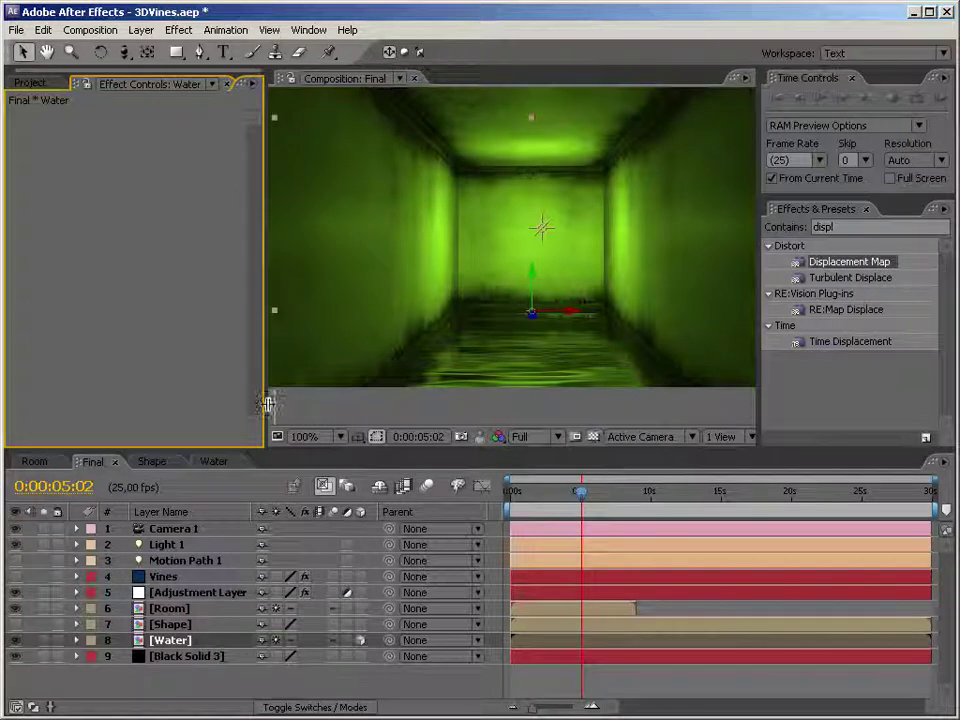
left_click_drag(266, 401, 197, 403)
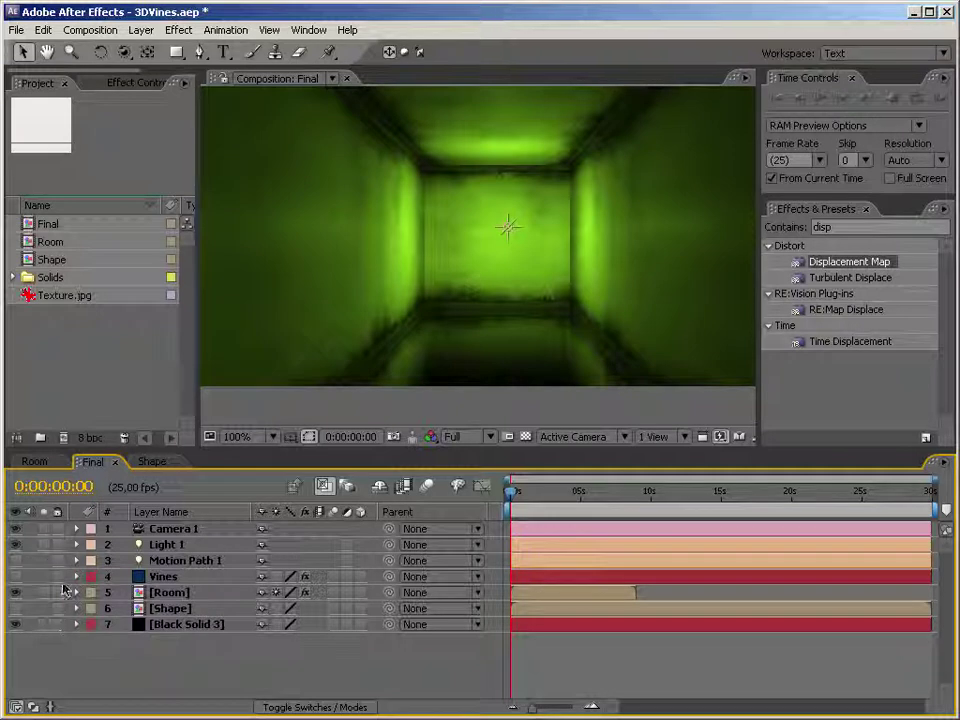
Duplicate the ceiling Texture.jpg layer in the Room composition and move one copy down to the floor
left_click(152, 462)
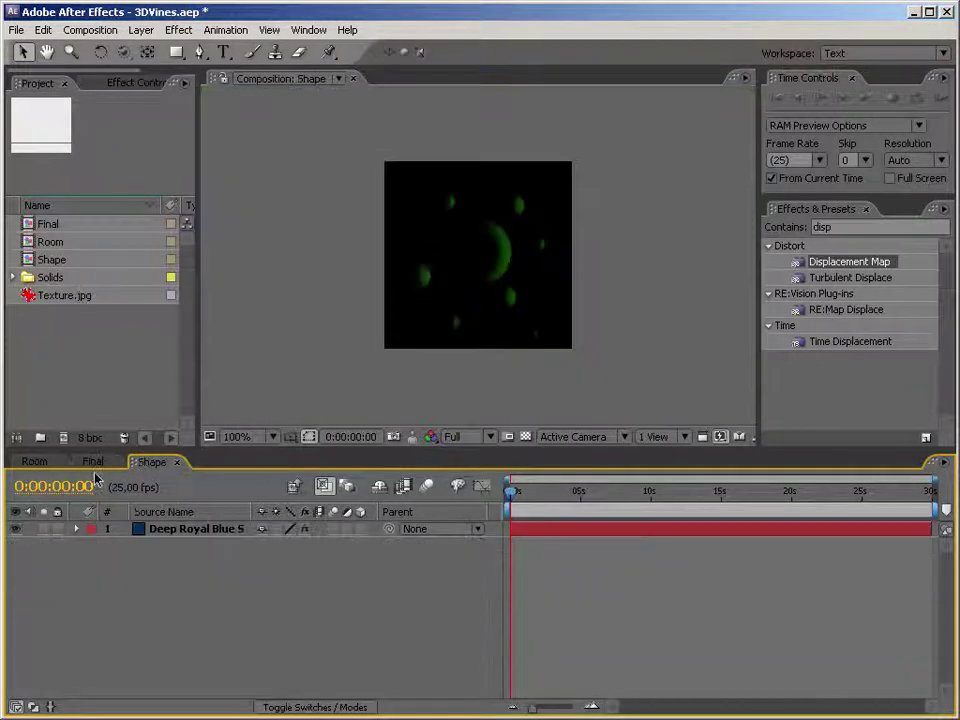
left_click(42, 461)
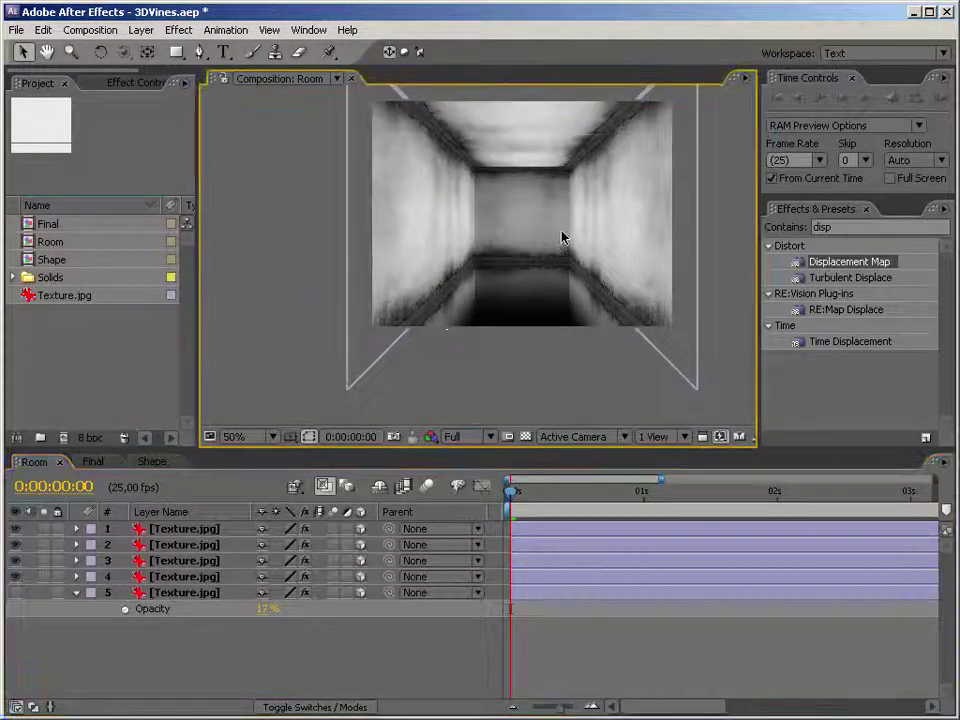
key("h")
left_click_drag(553, 178, 518, 200)
key("v")
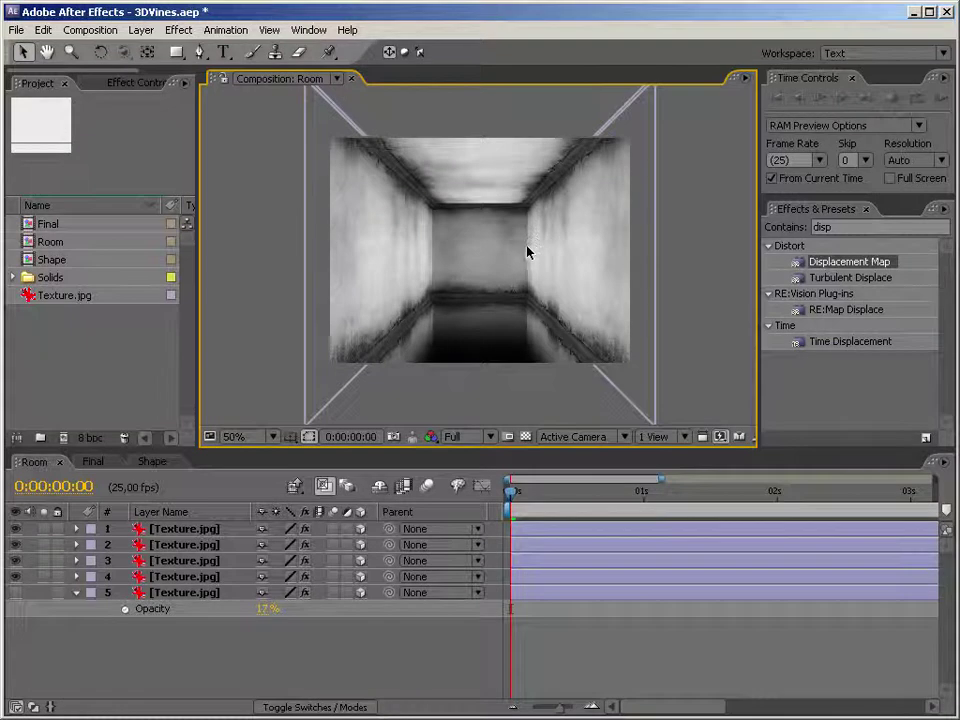
right_click(409, 262)
mouse_move(400, 269)
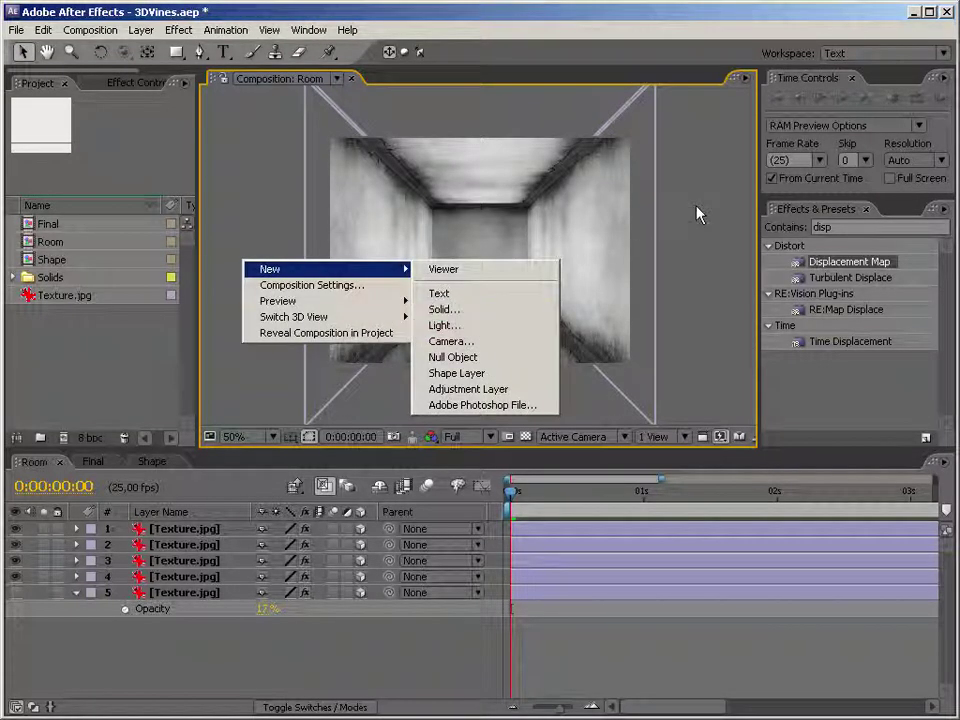
left_click(489, 169)
left_click(489, 169)
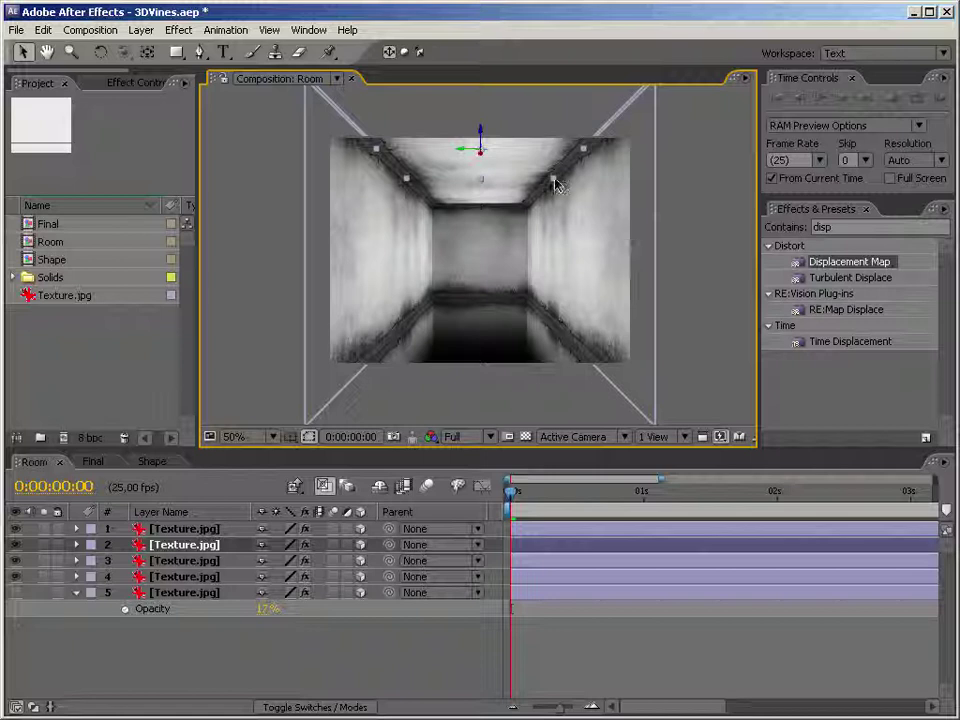
key("ctrl+d")
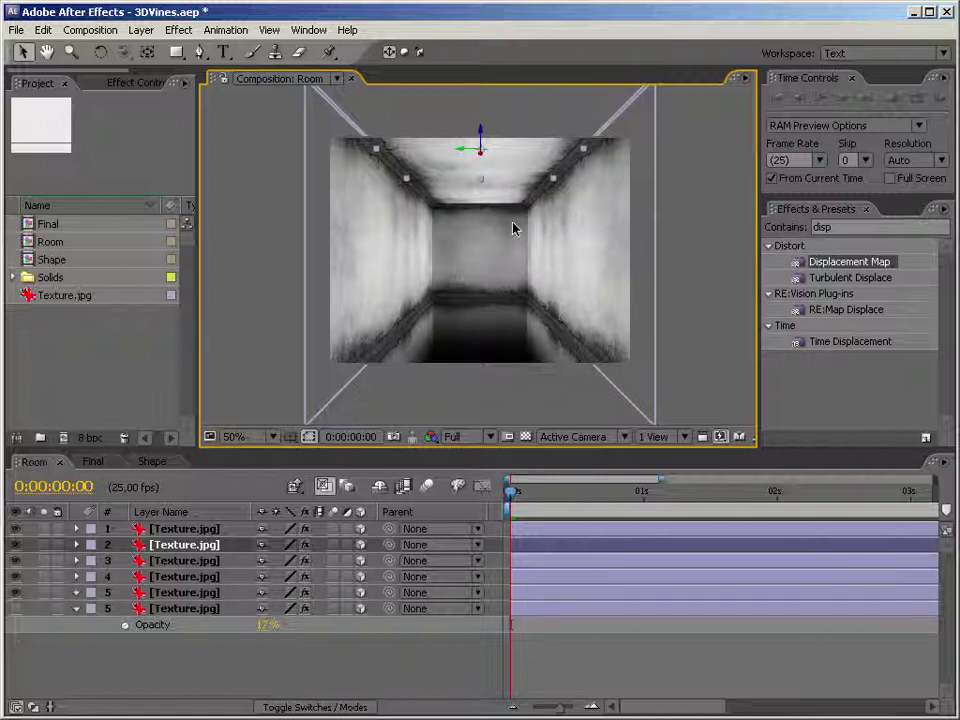
left_click_drag(480, 135, 566, 365)
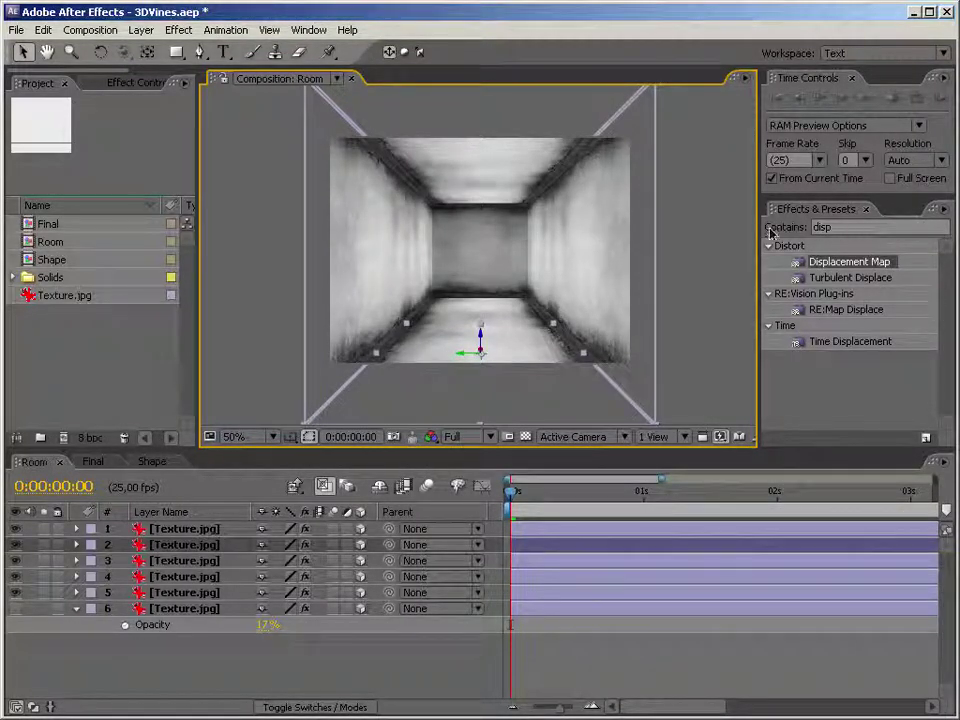
Find the Fractal Noise effect and apply it to the floor texture layer
left_click(830, 227)
type("fract")
left_click_drag(838, 373, 140, 397)
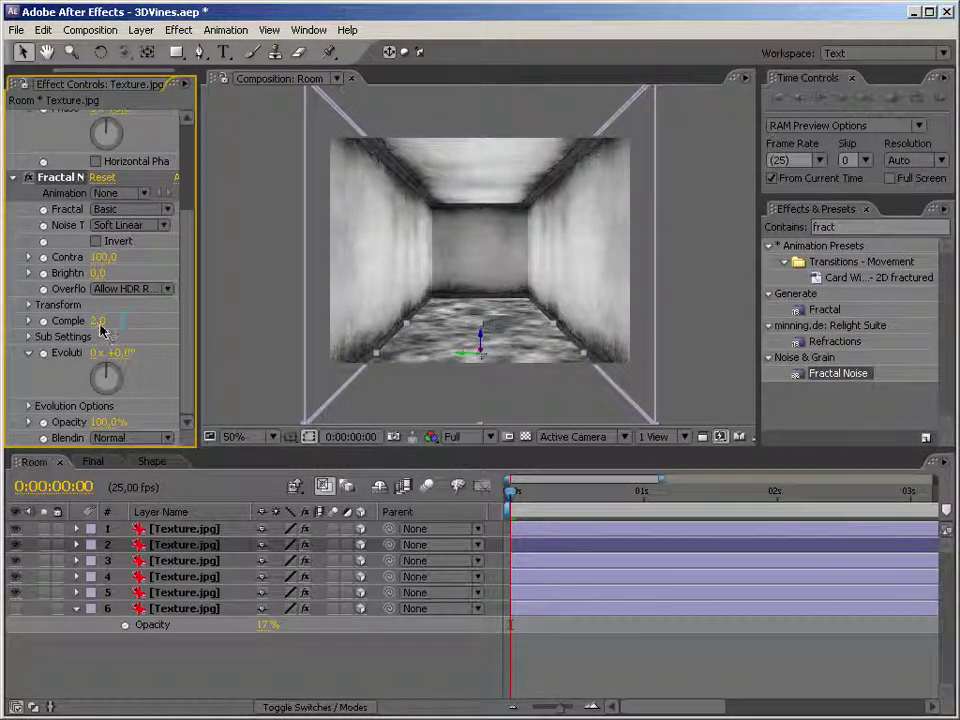
left_click_drag(199, 332, 272, 332)
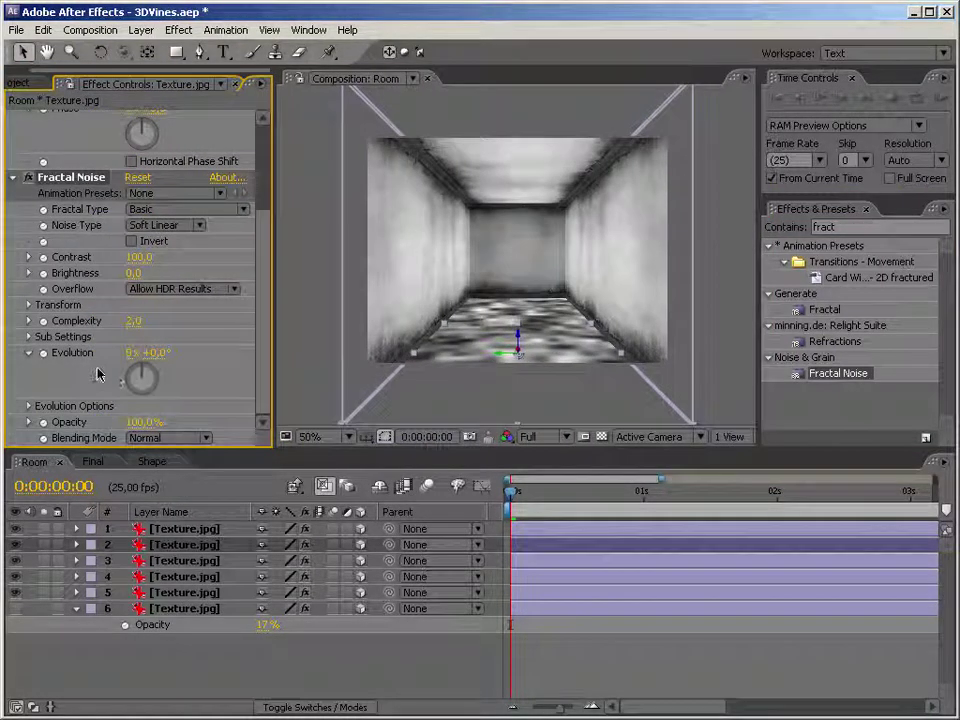
Turn off the Fractal Noise's uniform scaling and set its scale width to 29.9 and scale height to 172.5
left_click(27, 339)
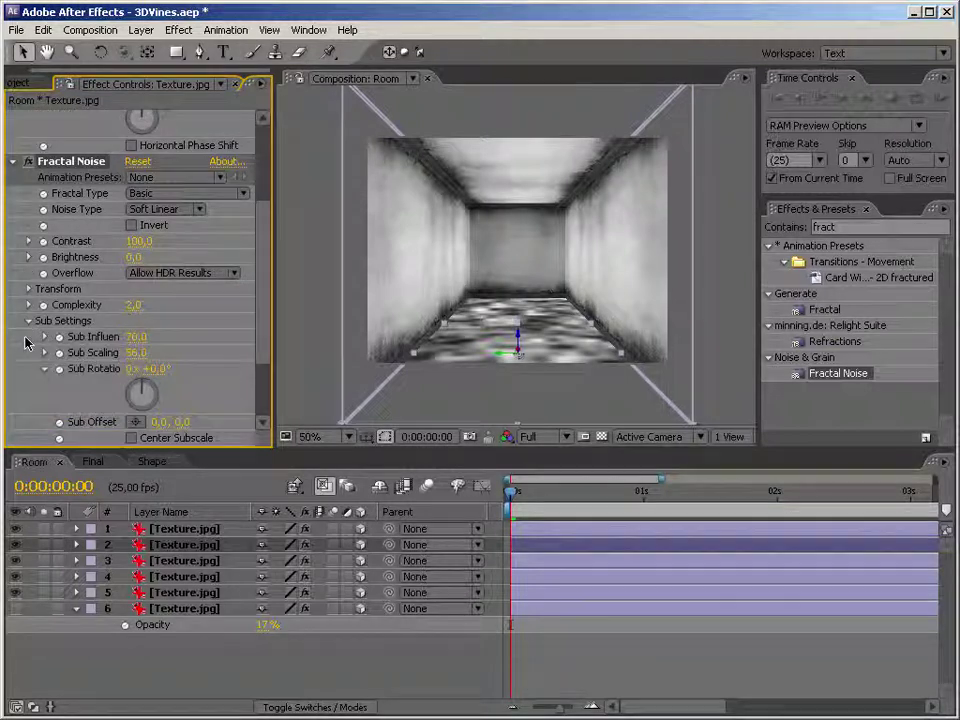
left_click(28, 321)
left_click(28, 304)
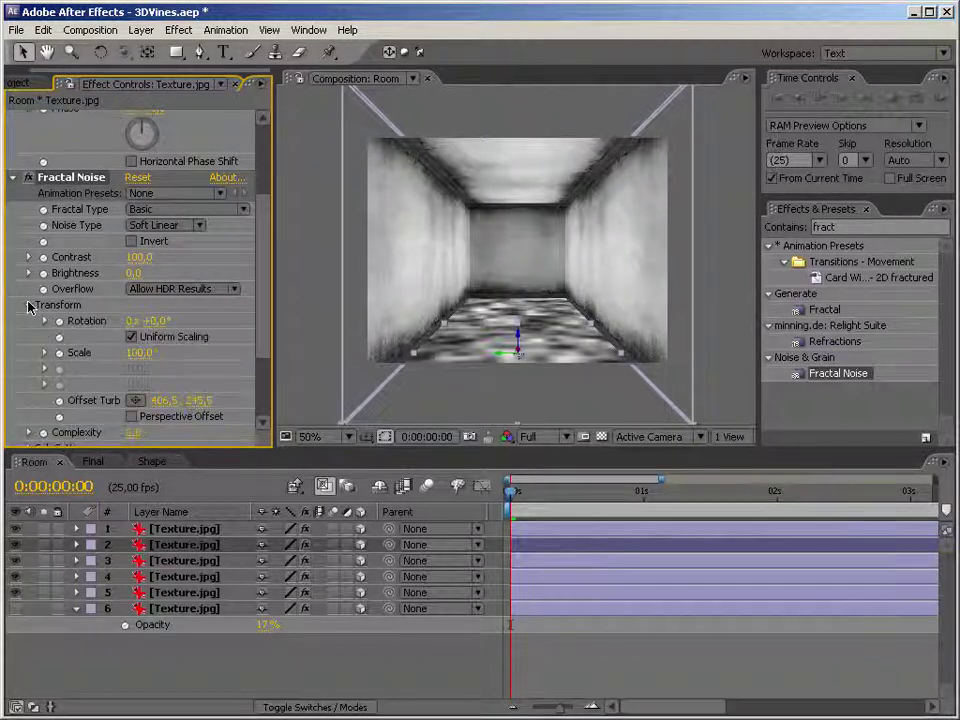
left_click(139, 354)
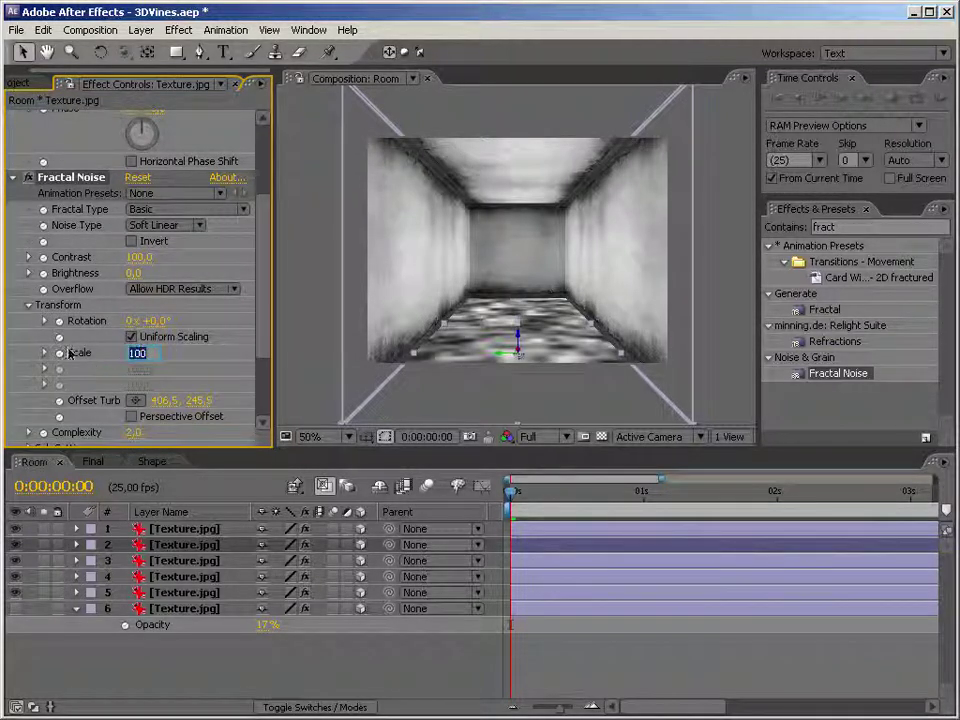
left_click(131, 337)
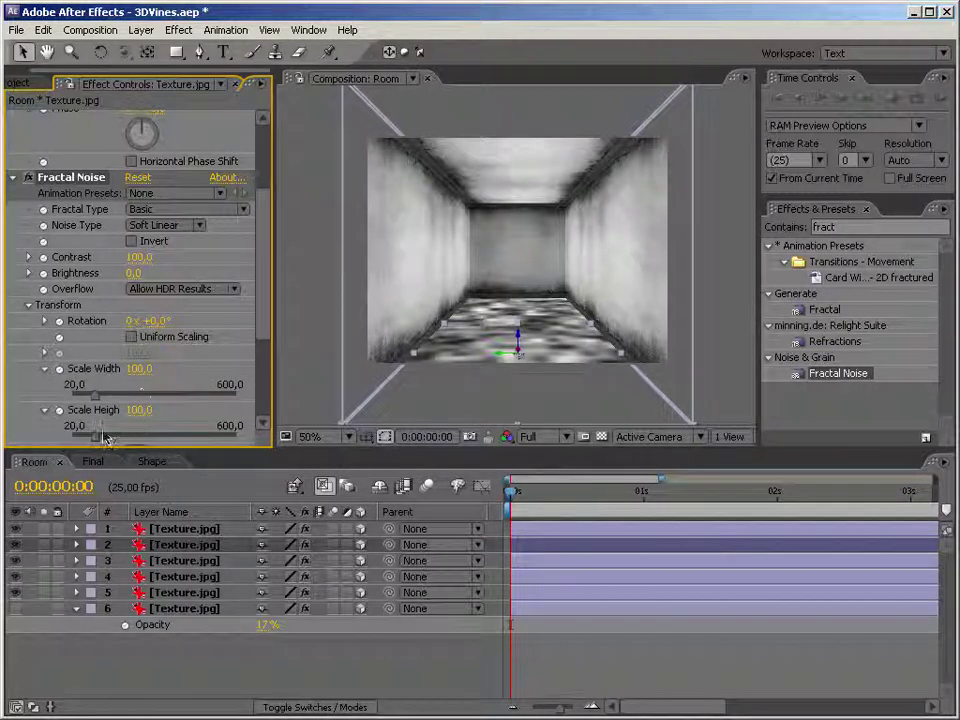
left_click_drag(94, 439, 117, 441)
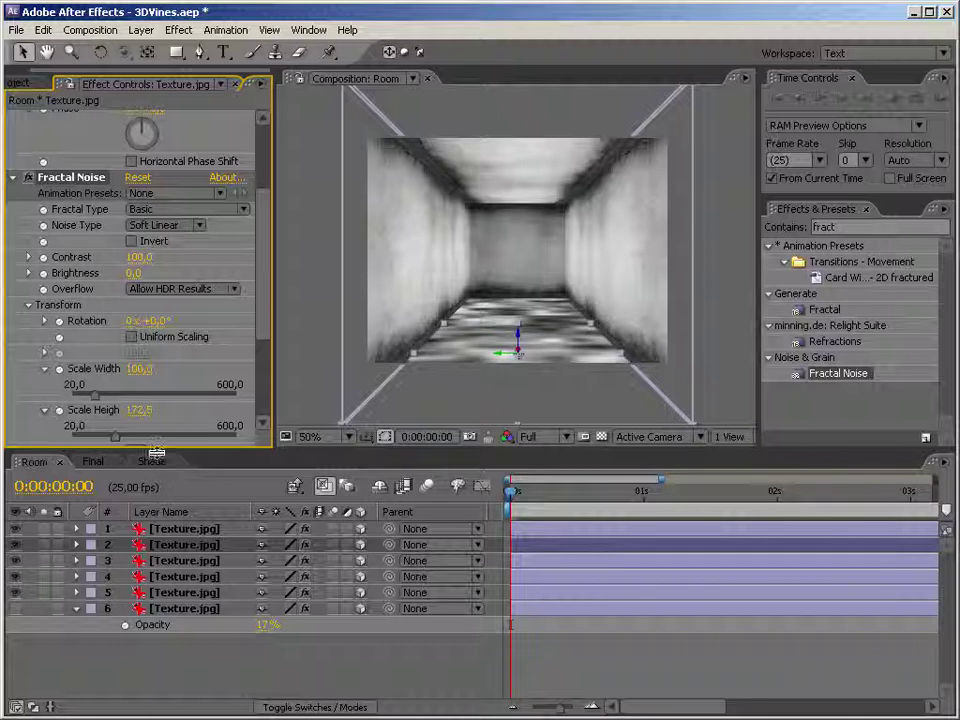
left_click_drag(107, 398, 74, 401)
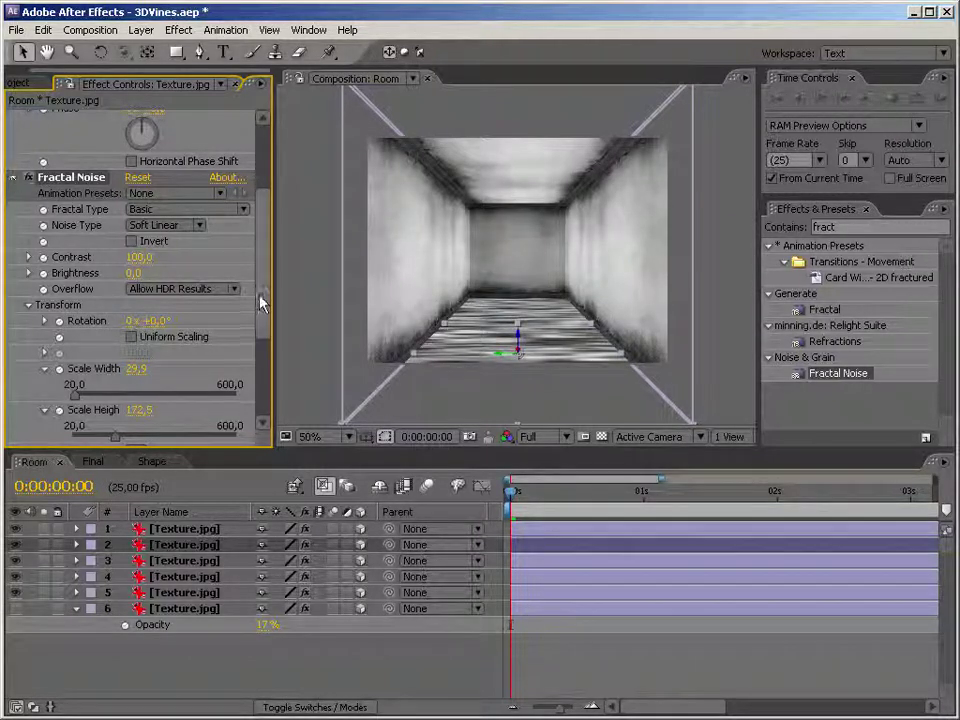
Animate the Fractal Noise's Evolution with the expression time * 350
scroll(260, 305, "down", 5)
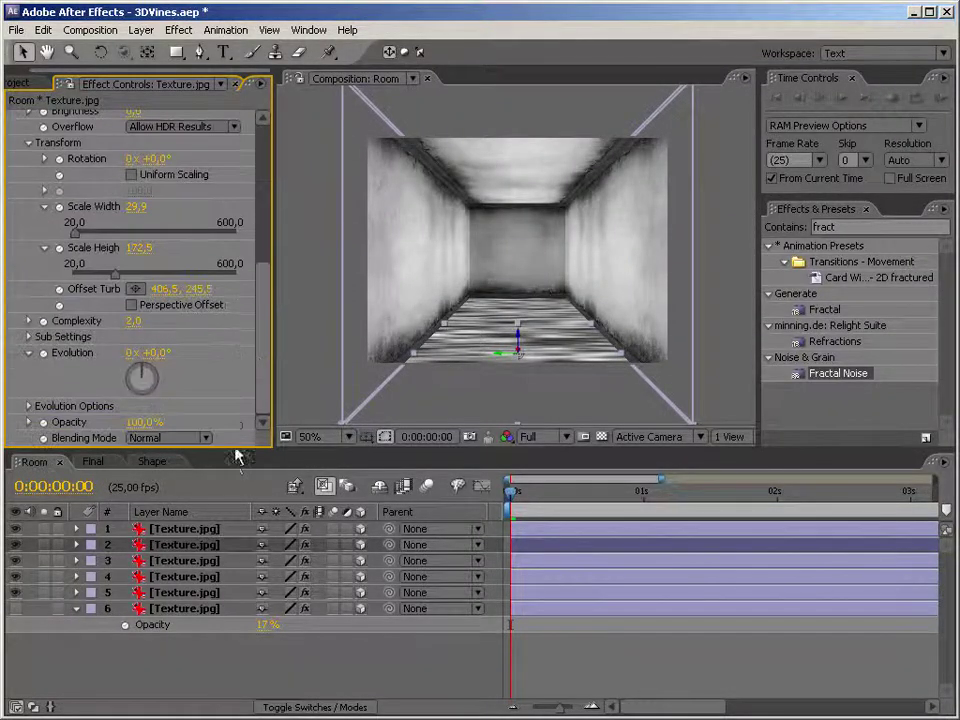
left_click(44, 353, "alt")
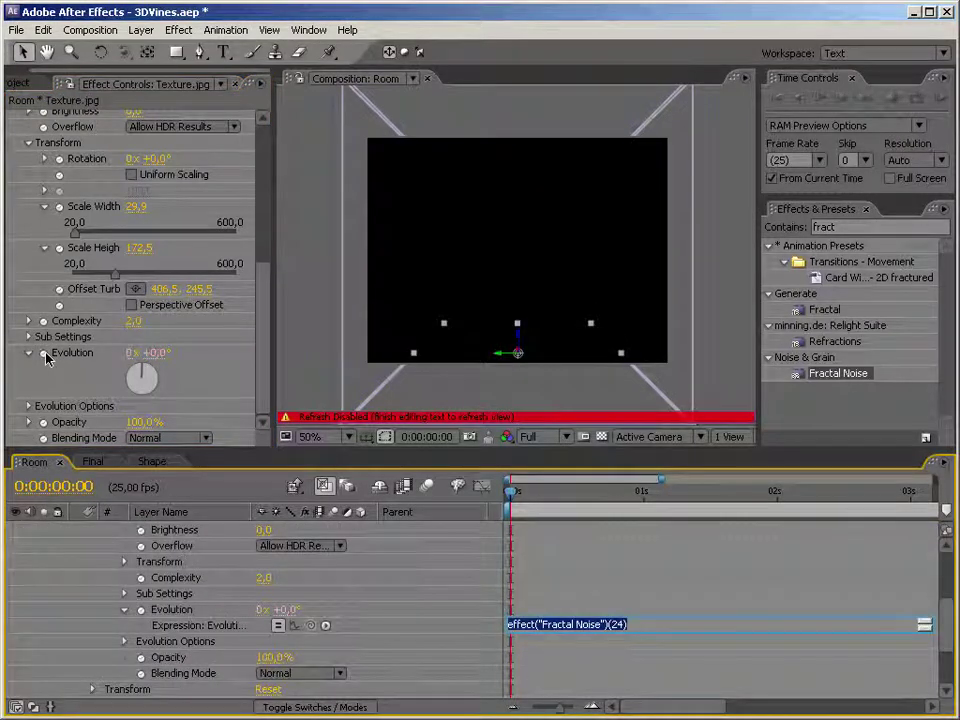
type("time * 350")
left_click(43, 356)
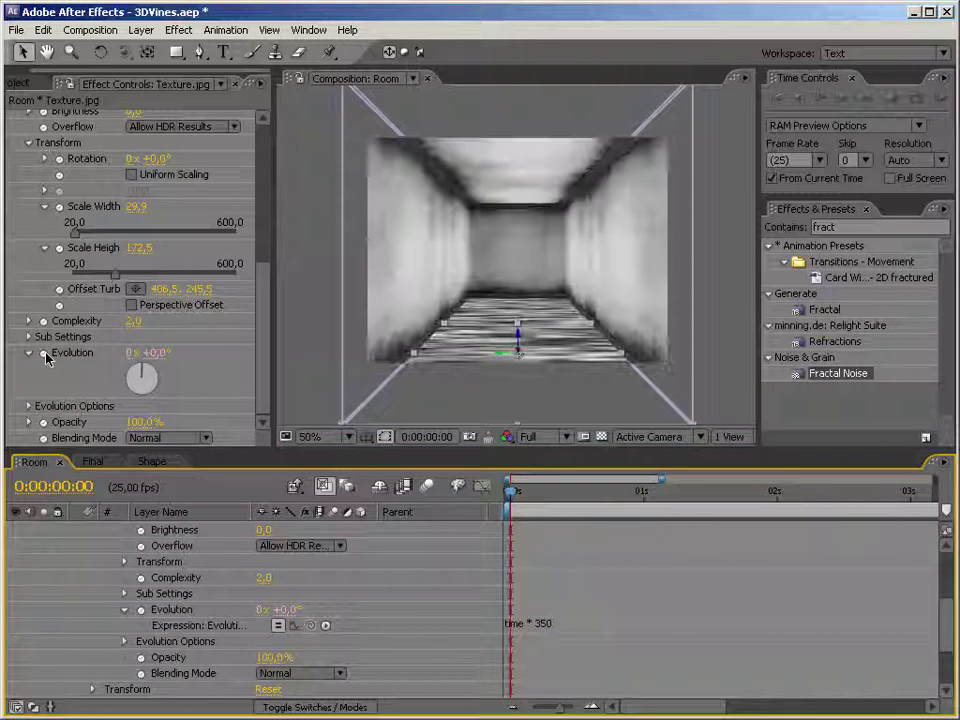
Pre-compose the fractal noise floor layer as Water with all attributes moved, and remove it from the Room composition
scroll(200, 570, "up", 5)
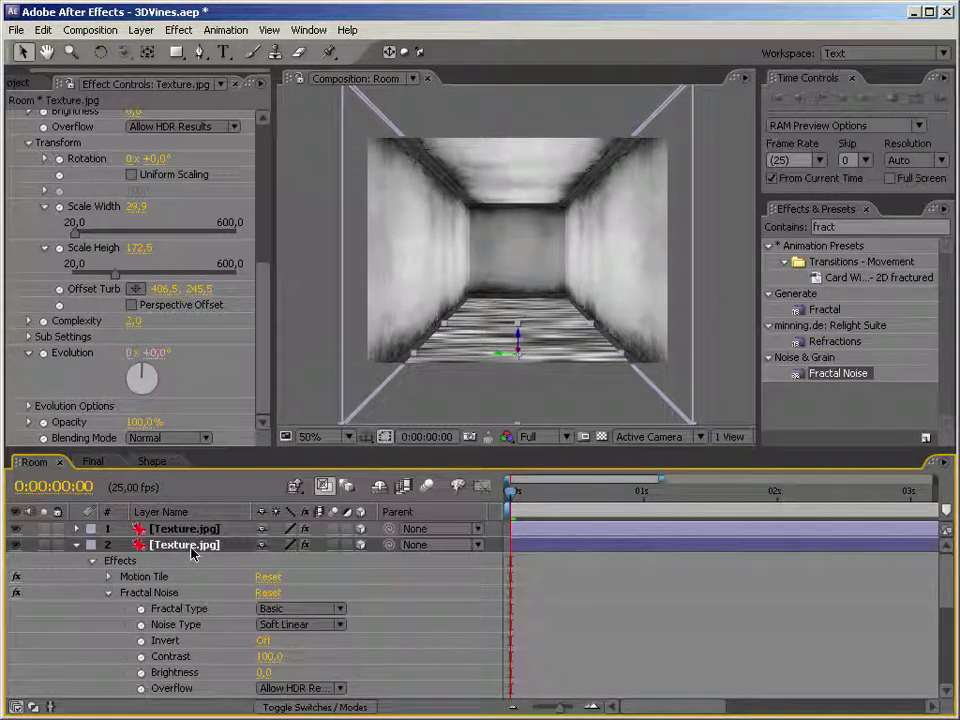
key("ctrl+shift+c")
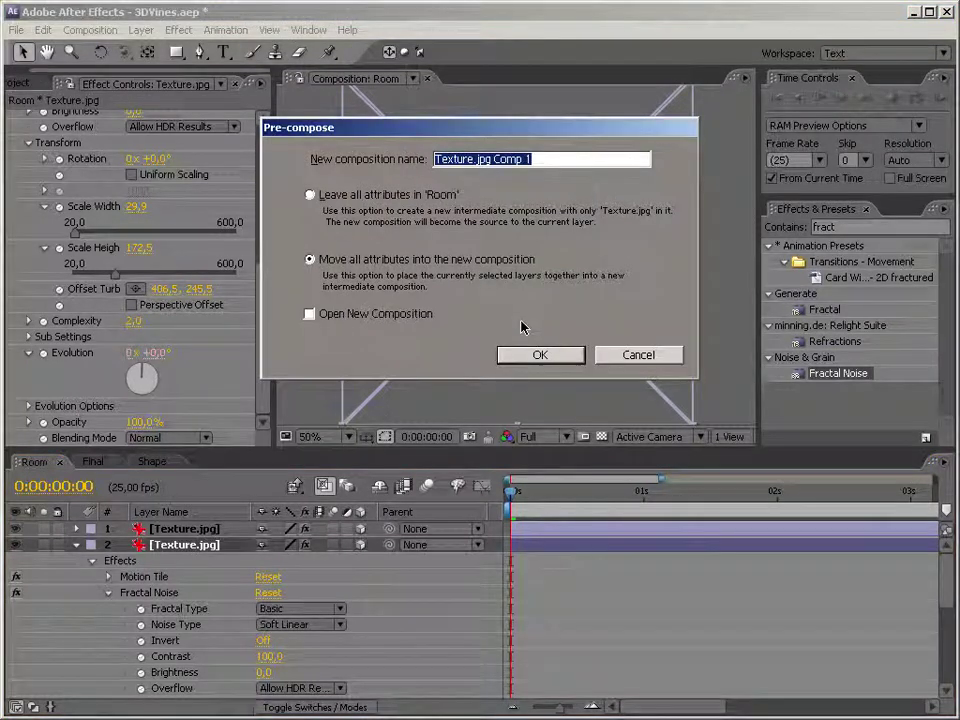
type("Water")
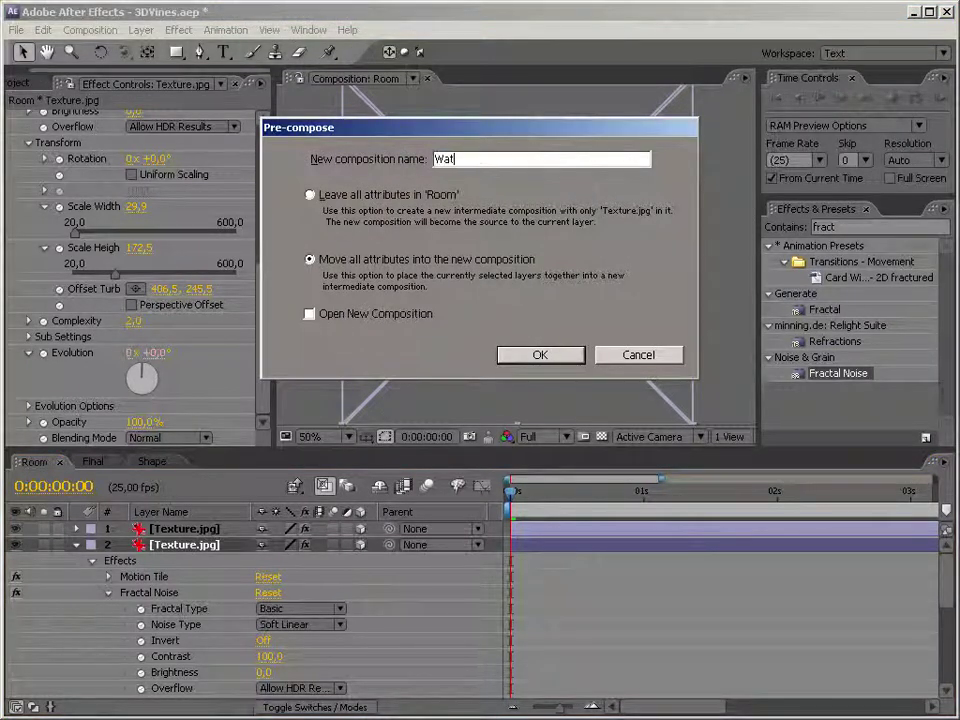
key("Return")
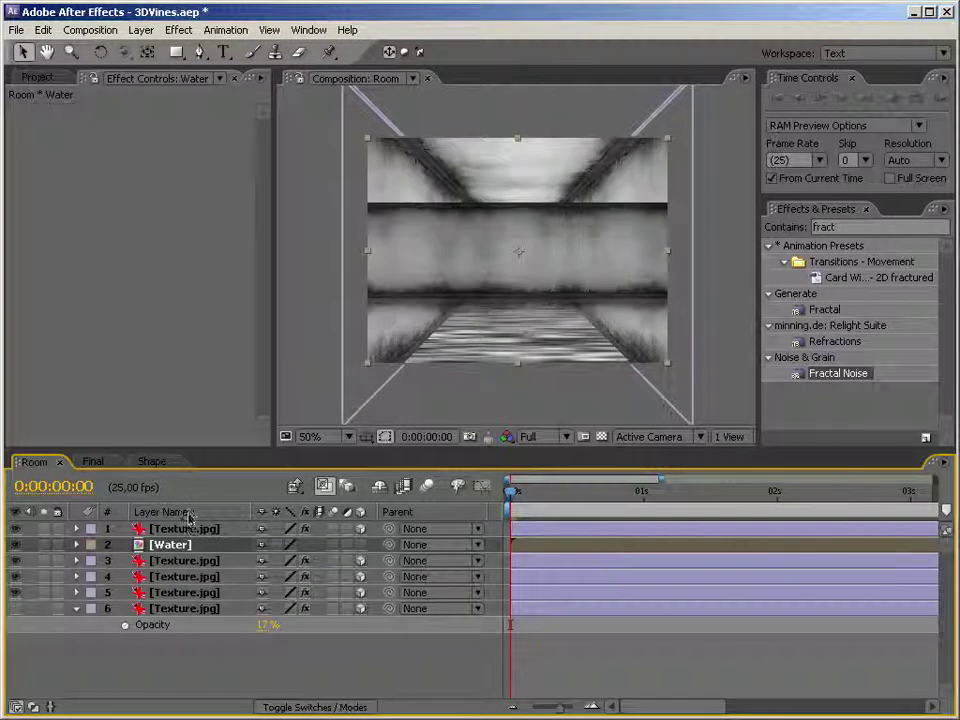
left_click(190, 512)
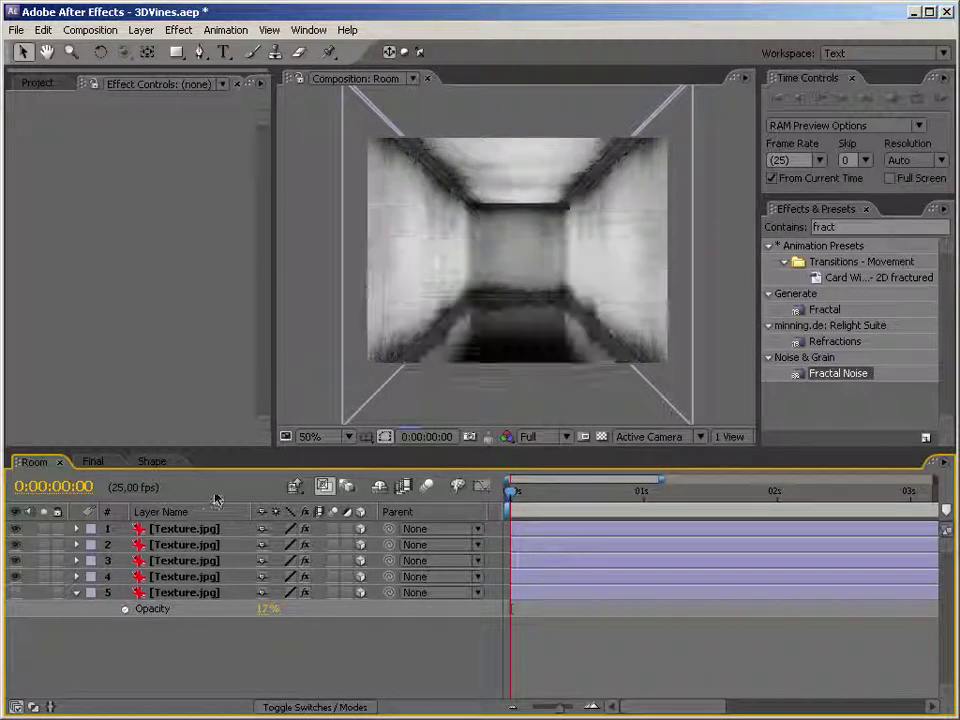
Add the Water composition to the Final composition above Vines and enable Collapse Transformations on it
left_click(92, 463)
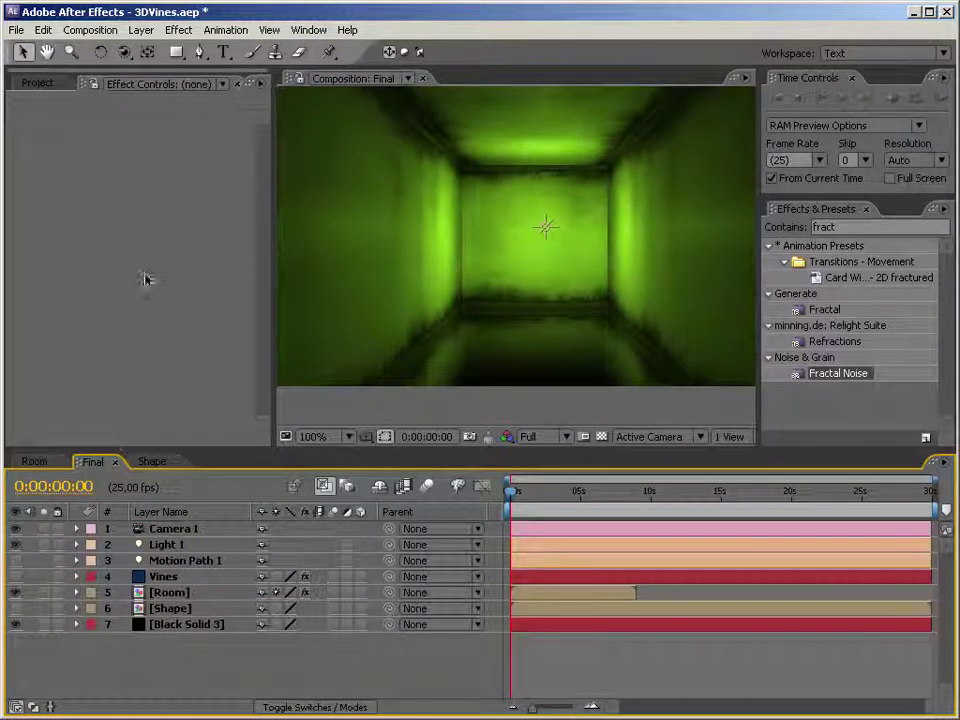
left_click(38, 83)
left_click_drag(108, 312, 166, 578)
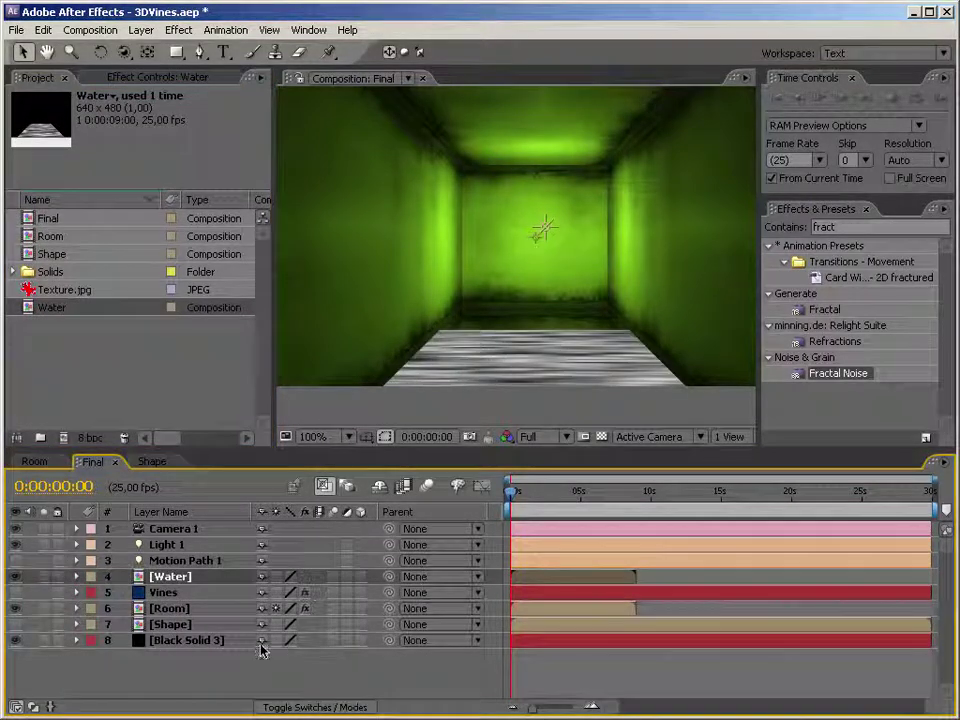
left_click(276, 576)
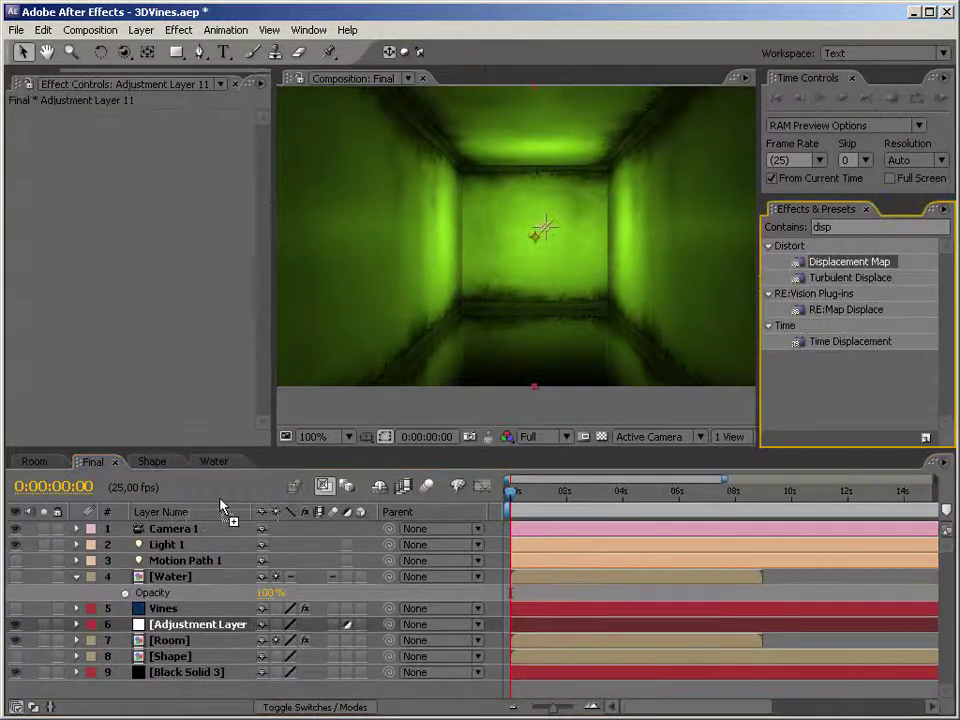
Apply the Displacement Map effect to the adjustment layer above Room and choose Water as its displacement map layer
left_click_drag(222, 508, 146, 293)
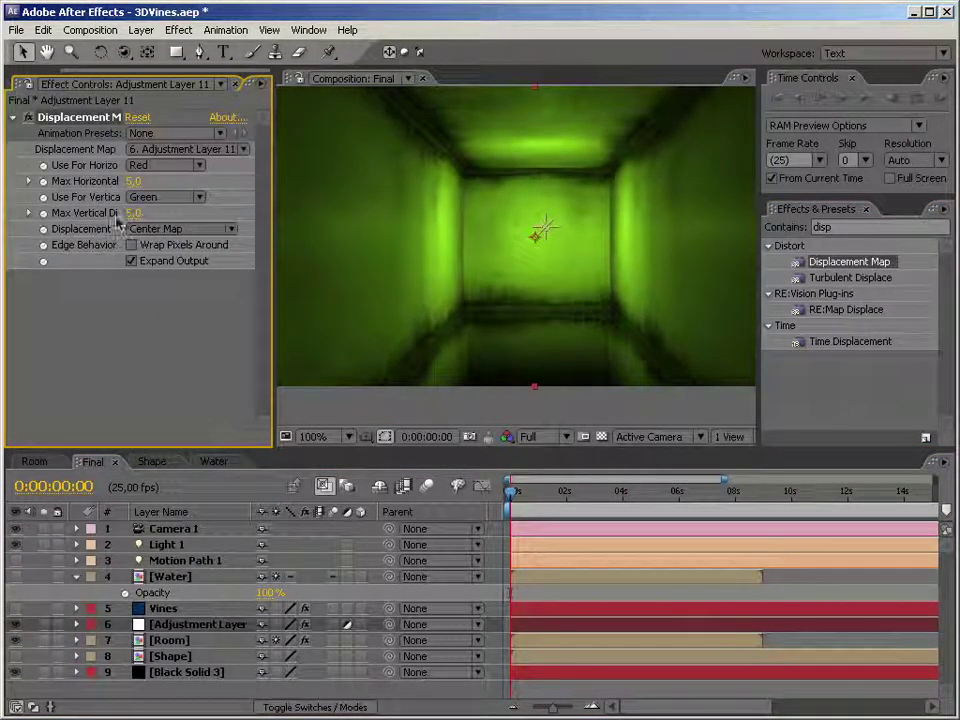
left_click_drag(135, 181, 110, 140)
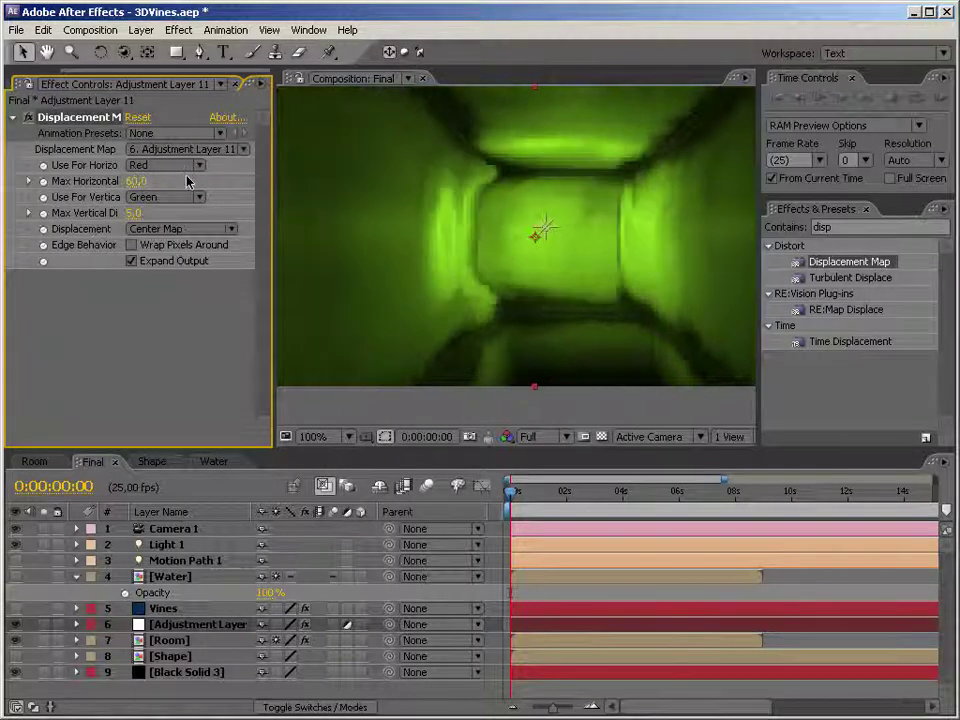
left_click(140, 148)
left_click(190, 118)
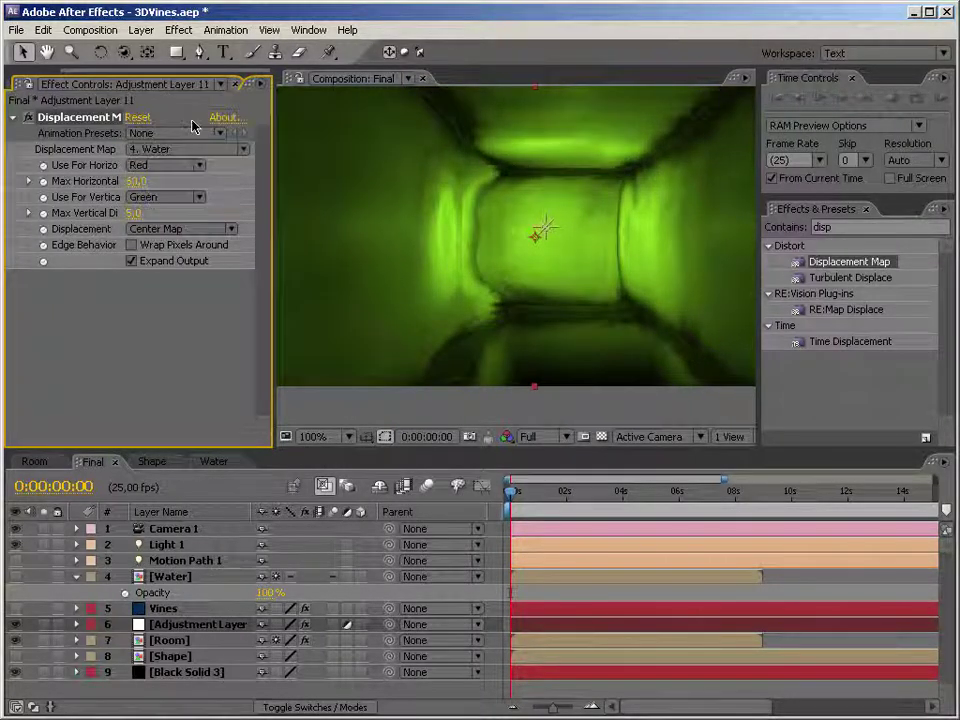
Set the Displacement Map's maximum horizontal displacement to 0 and its maximum vertical displacement to 17
left_click_drag(137, 181, 101, 140)
left_click_drag(62, 181, 20, 142)
mouse_move(137, 181)
left_mouse_down()
mouse_move(220, 181)
mouse_move(12, 198)
mouse_move(102, 197)
mouse_move(88, 198)
mouse_move(130, 217)
mouse_move(158, 213)
mouse_move(132, 212)
mouse_move(141, 212)
left_mouse_up()
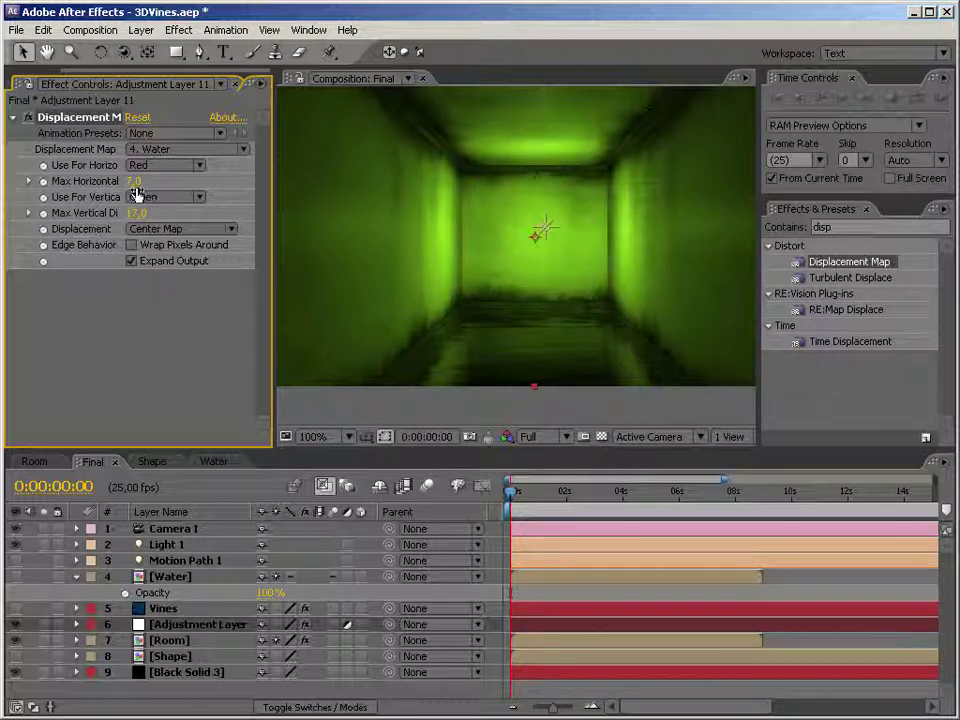
left_click_drag(133, 181, 127, 181)
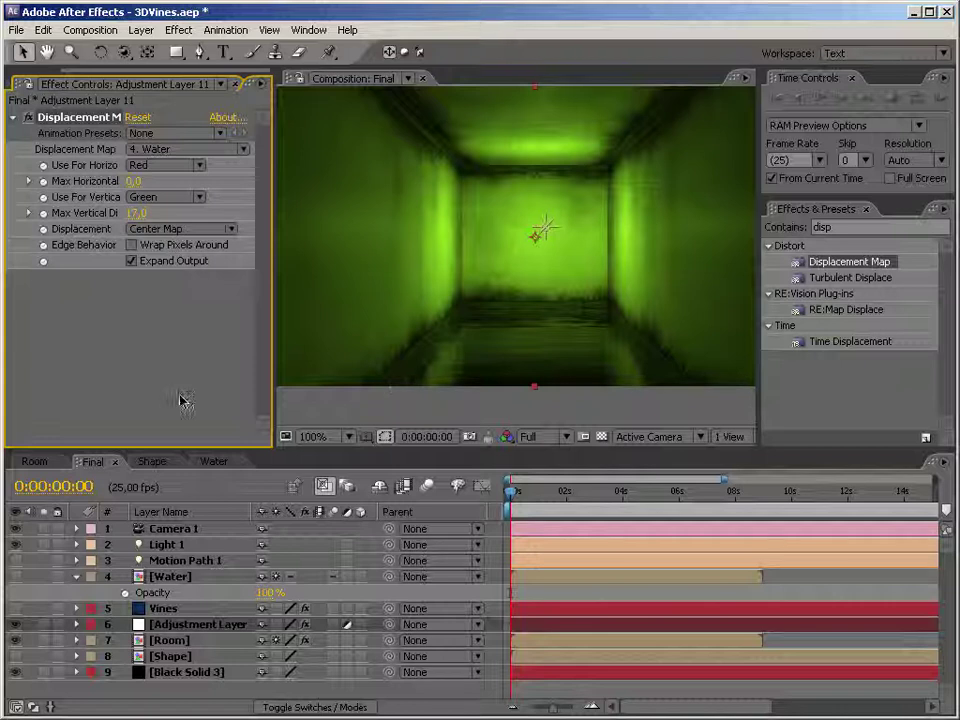
Move the Water layer between the adjustment layer and Room in the Final composition and set its opacity to 24%
left_click(175, 578)
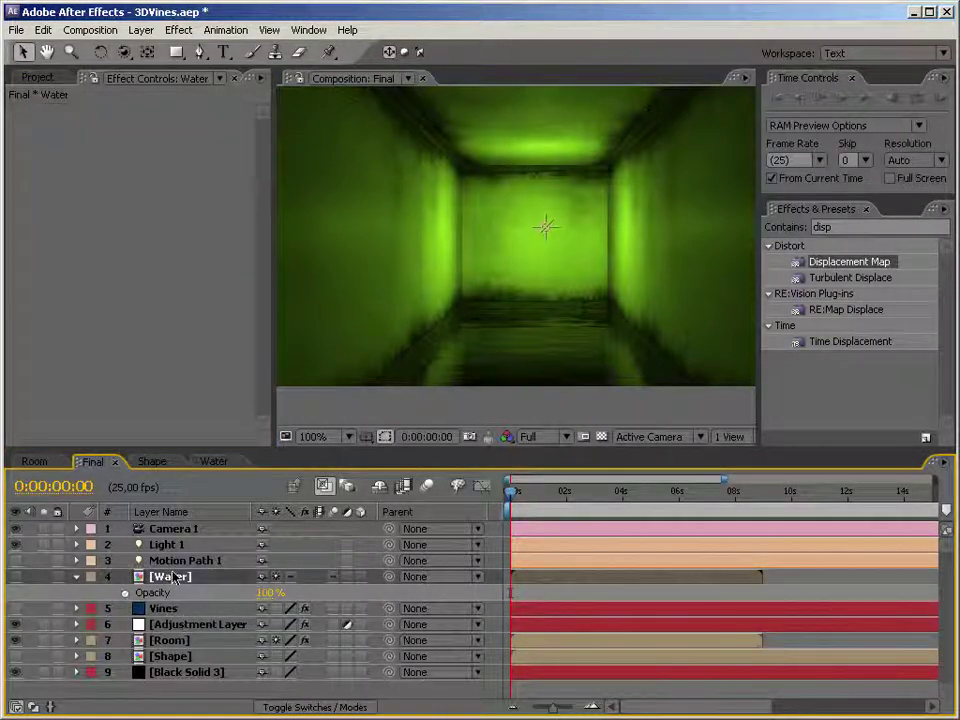
left_click_drag(172, 580, 185, 634)
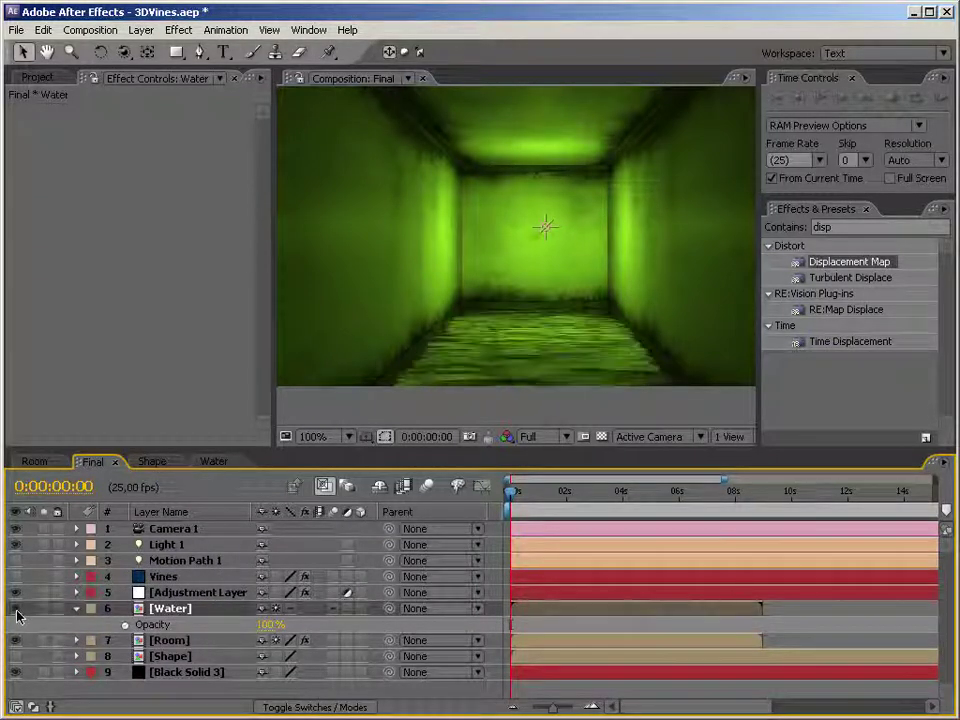
left_click_drag(267, 628, 180, 621)
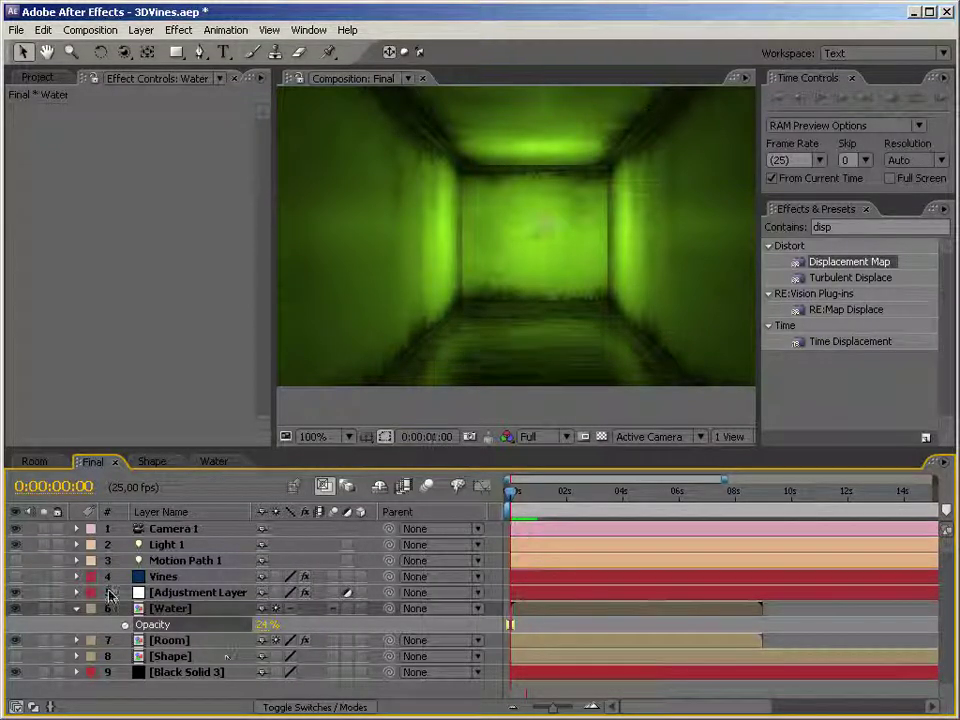
Apply the CC Drizzle effect to the Texture.jpg layer in the Water composition
left_click(223, 463)
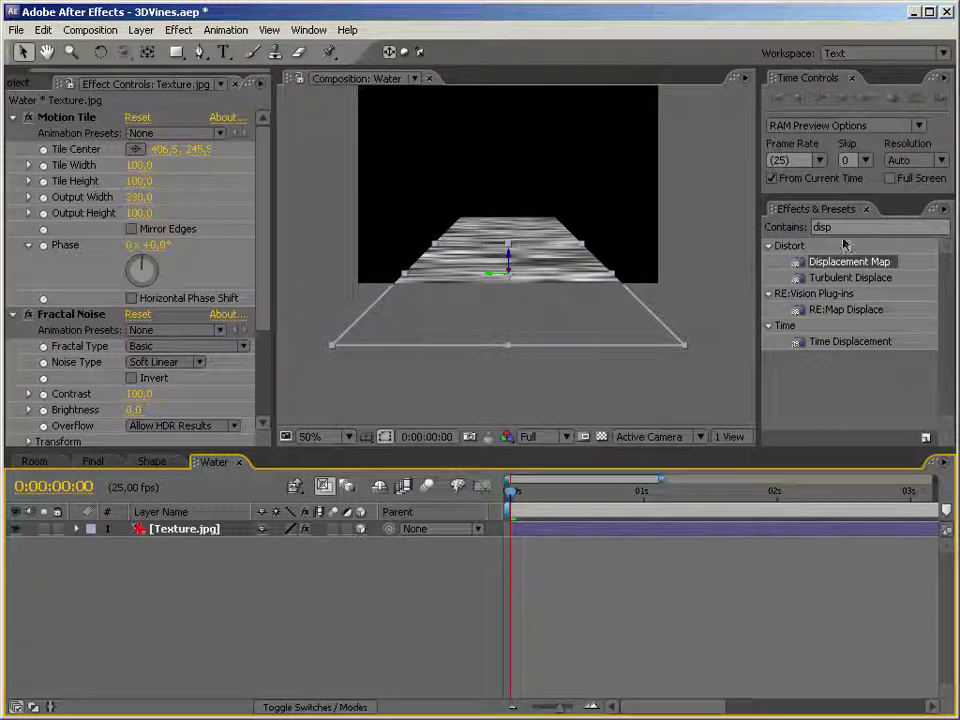
left_click(830, 227)
type("CC Dr")
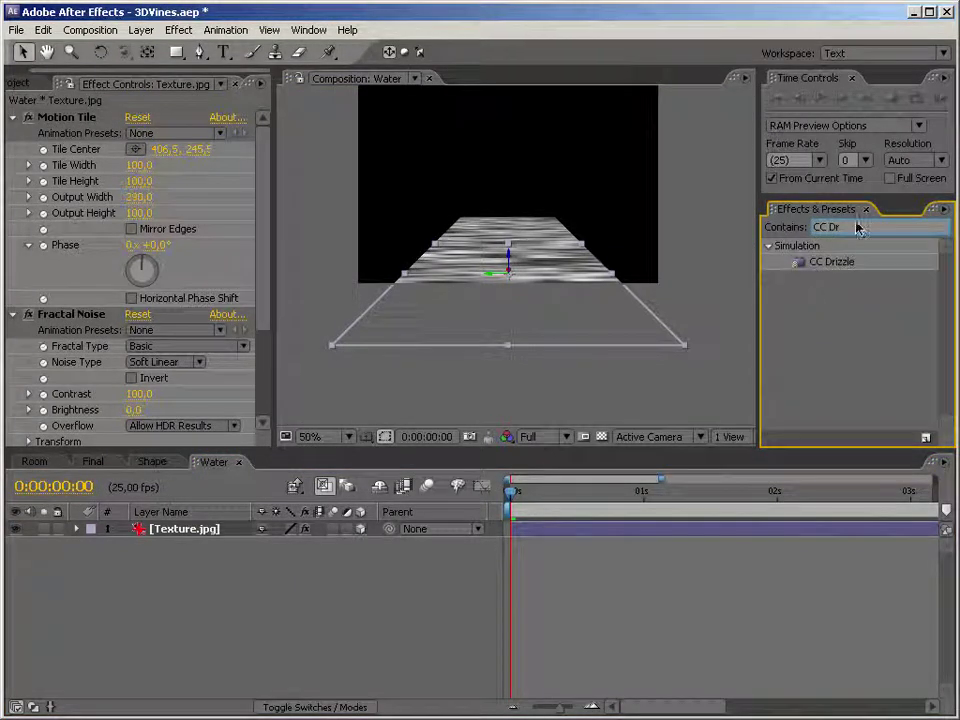
left_click_drag(832, 262, 614, 351)
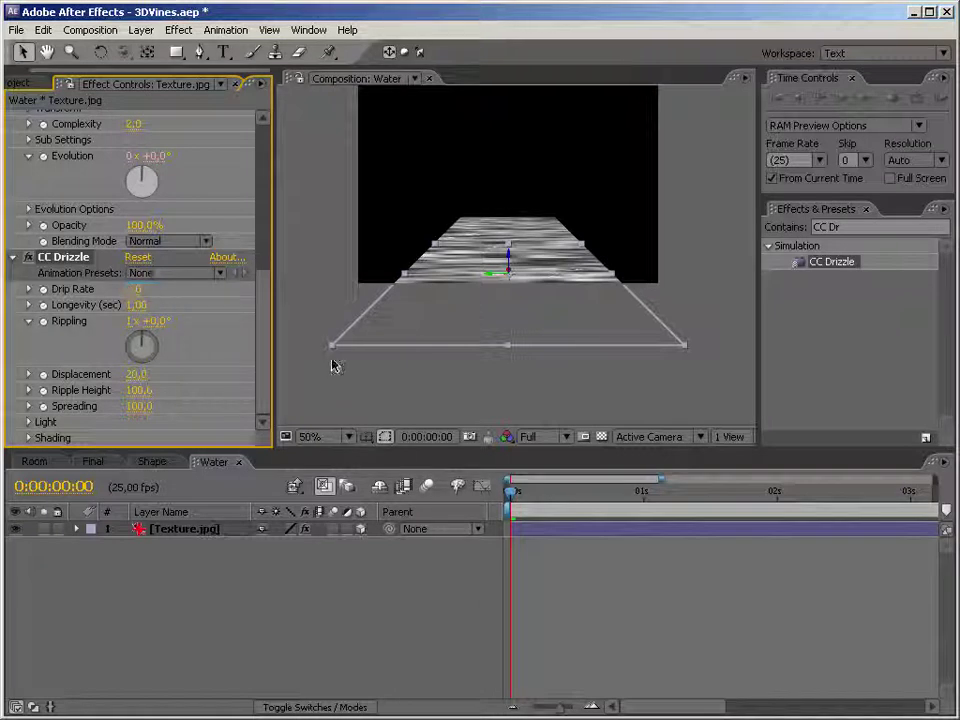
Set CC Drizzle's Drip Rate to 0,5 and its Longevity to 2 seconds, with Rippling at one revolution
left_click_drag(138, 289, 143, 312)
left_click(139, 307)
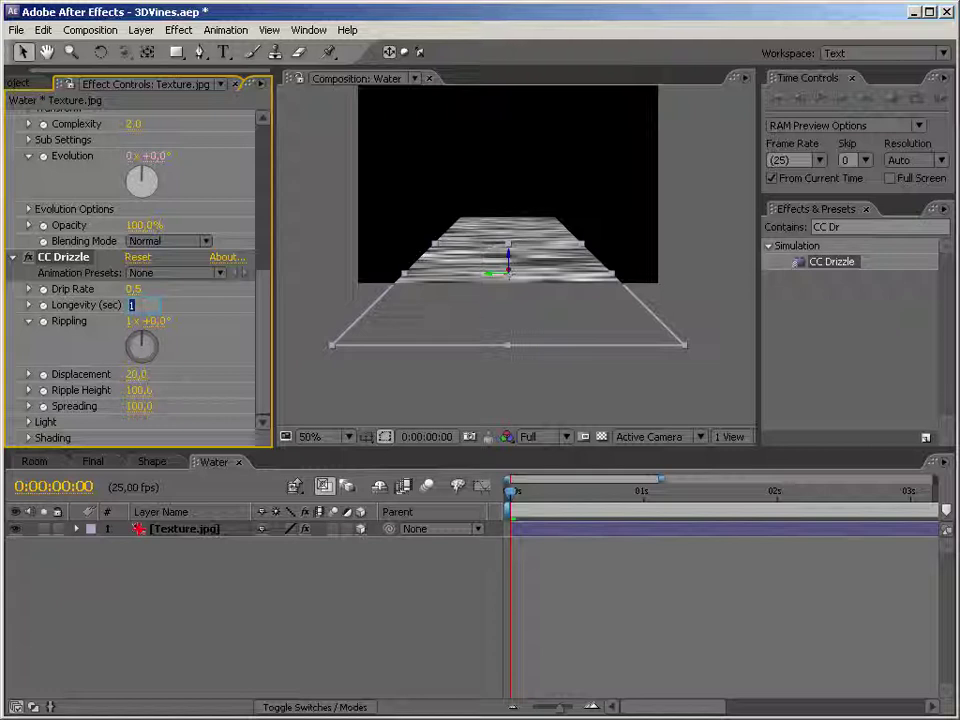
type("2")
key("Tab")
type("1")
key("Return")
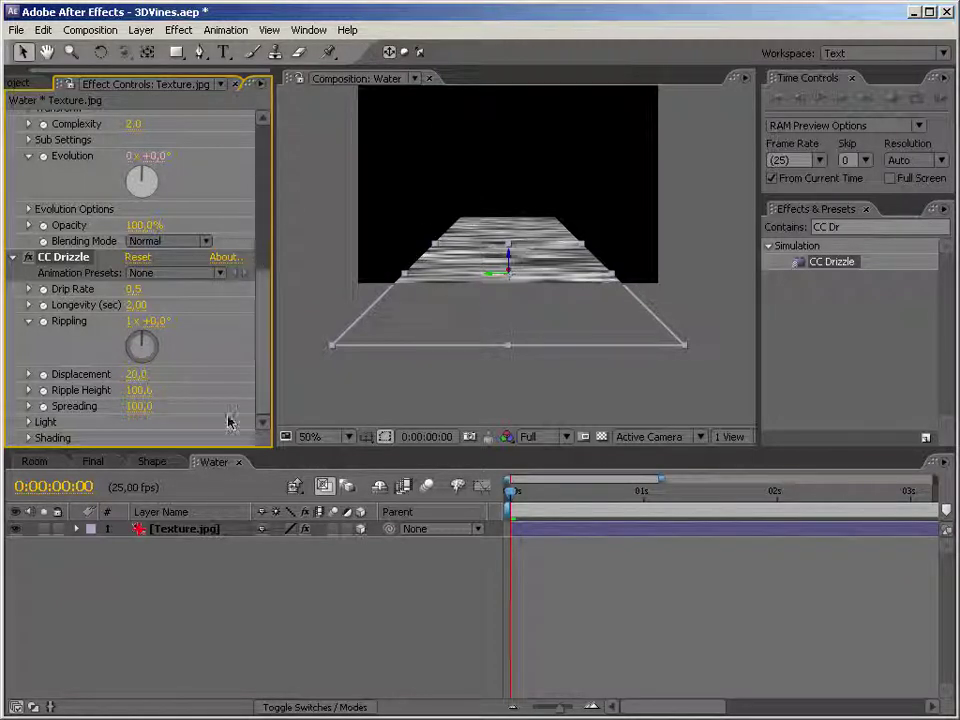
RAM-preview the Final composition in an enlarged view and examine the water floor's ripples
left_click(92, 462)
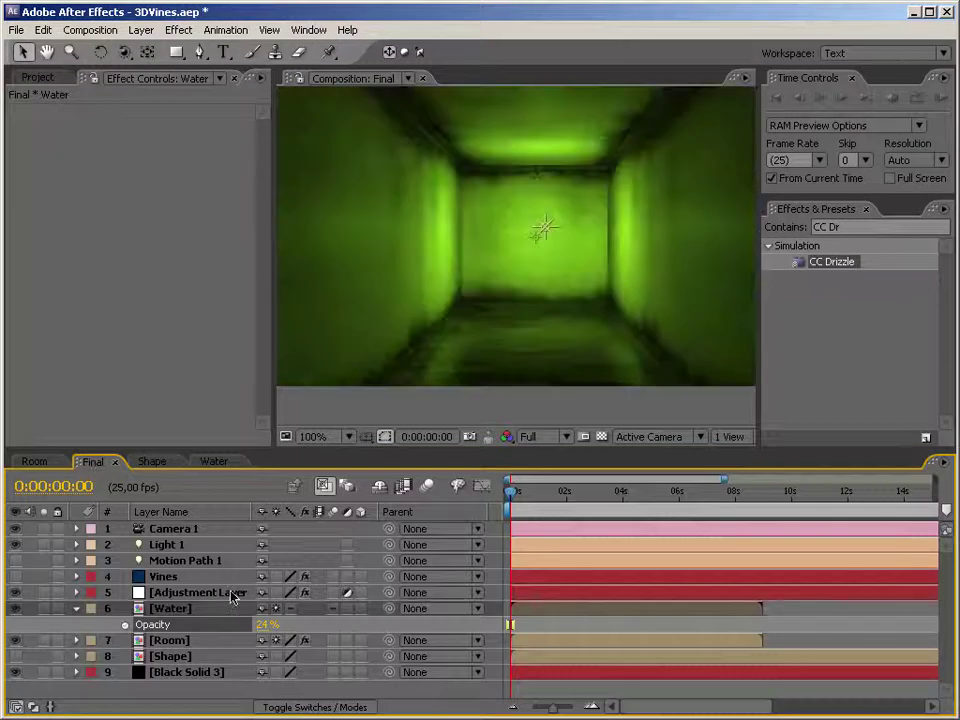
key("KP_0")
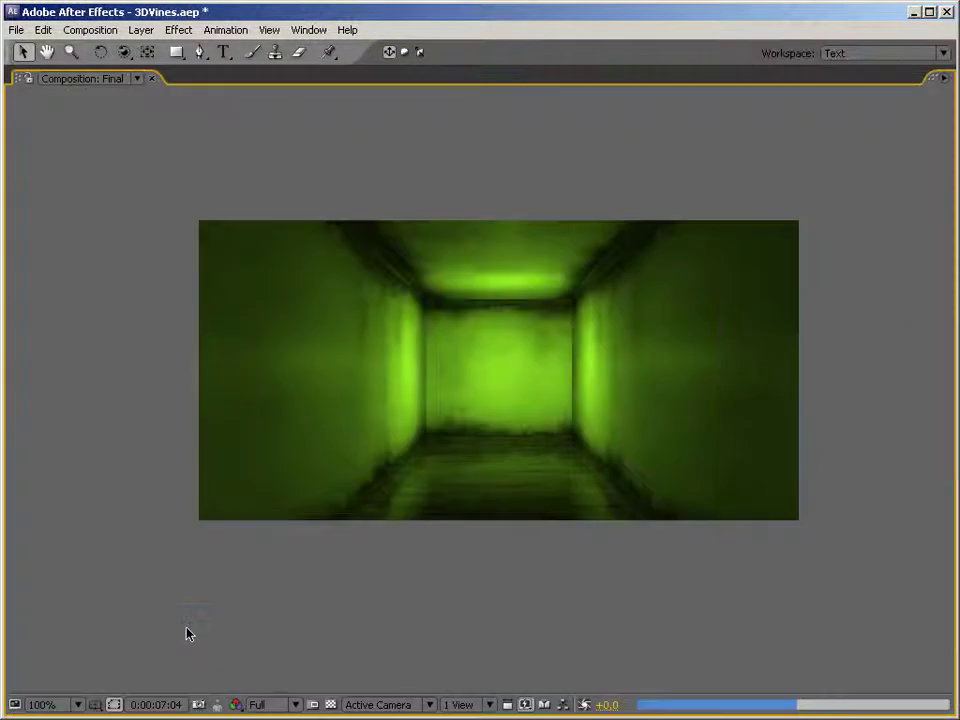
key("space")
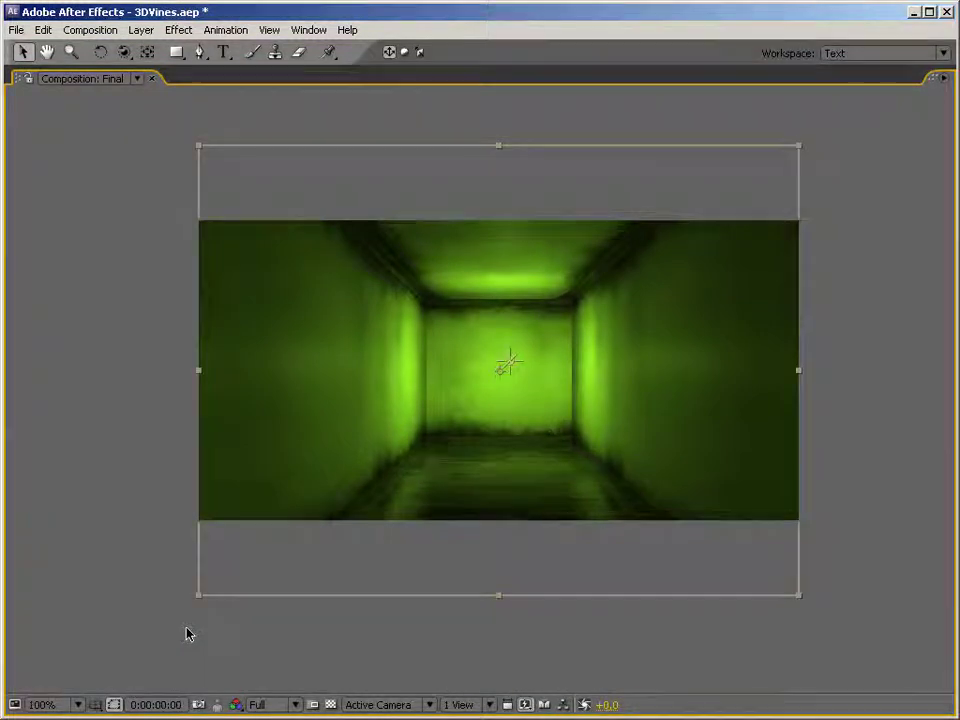
key("period")
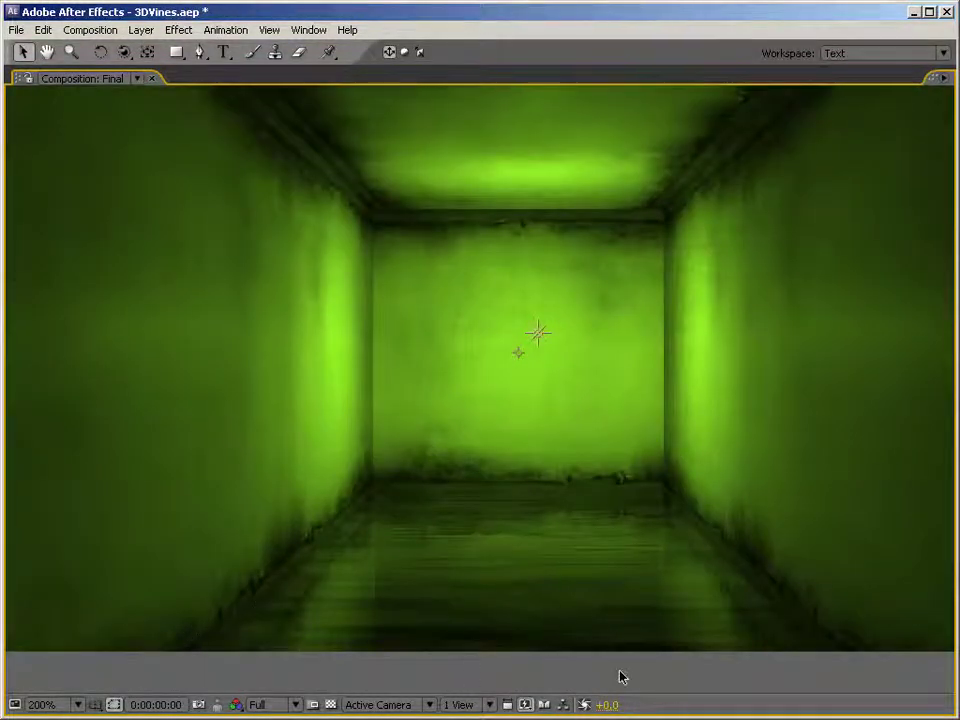
key("KP_0")
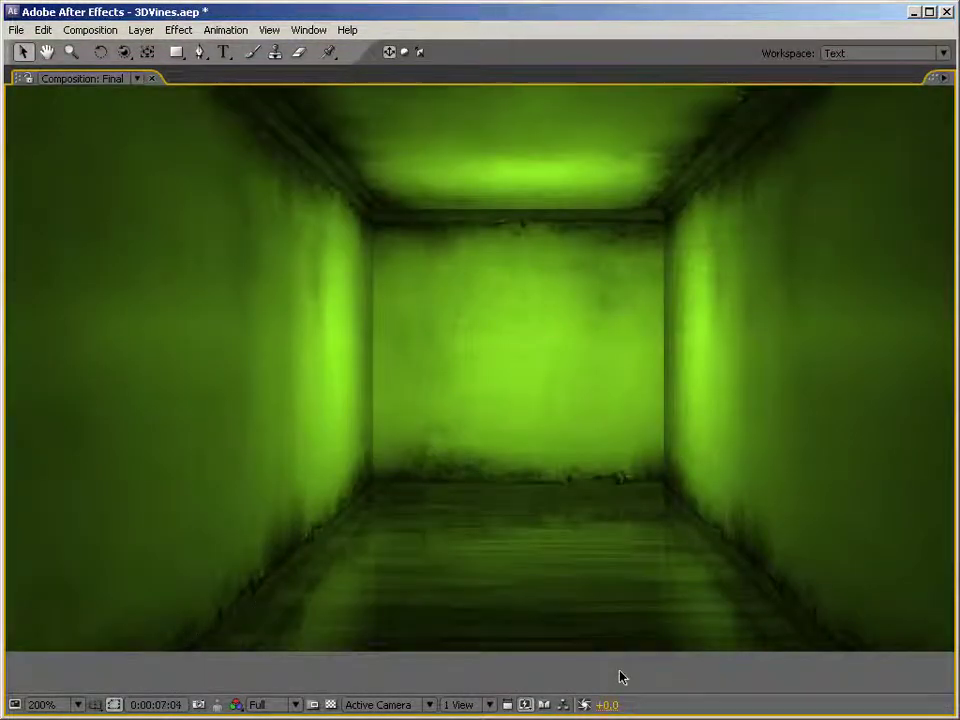
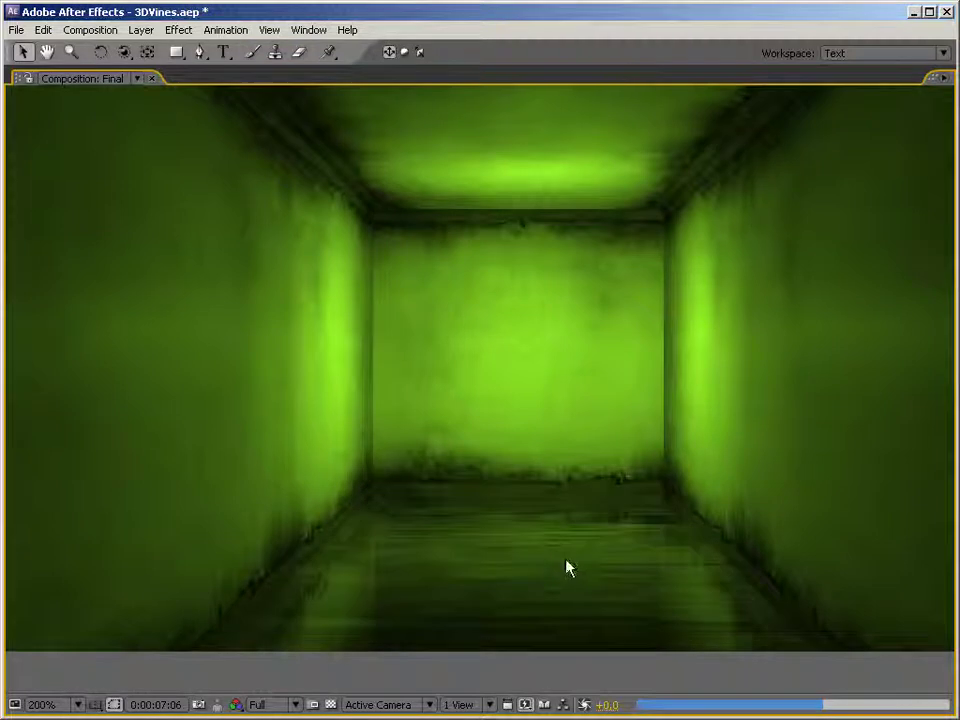
key("space")
key("grave")
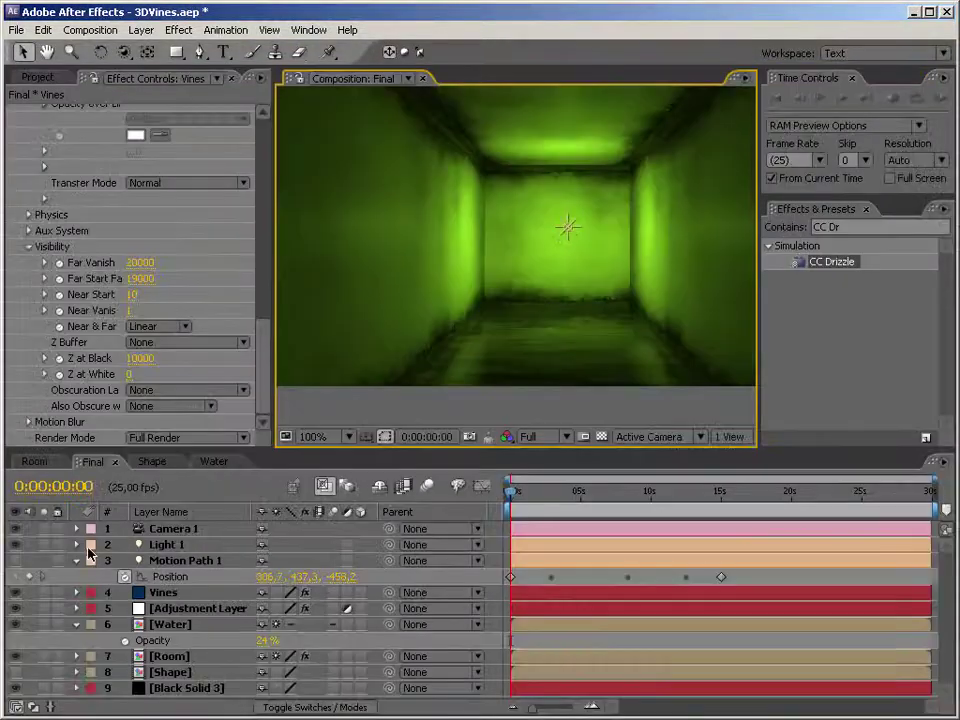
Examine the vines' growth in the Final composition at 0:00:03:05, 0:00:07:02, 0:00:10:15 and beyond
left_click(76, 560)
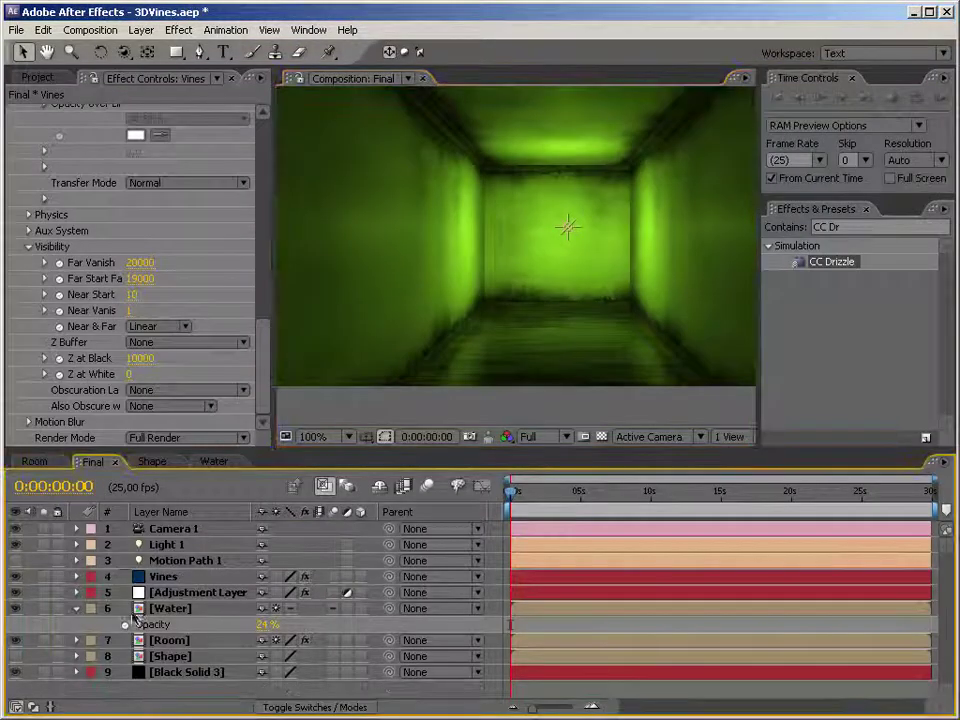
left_click(556, 507)
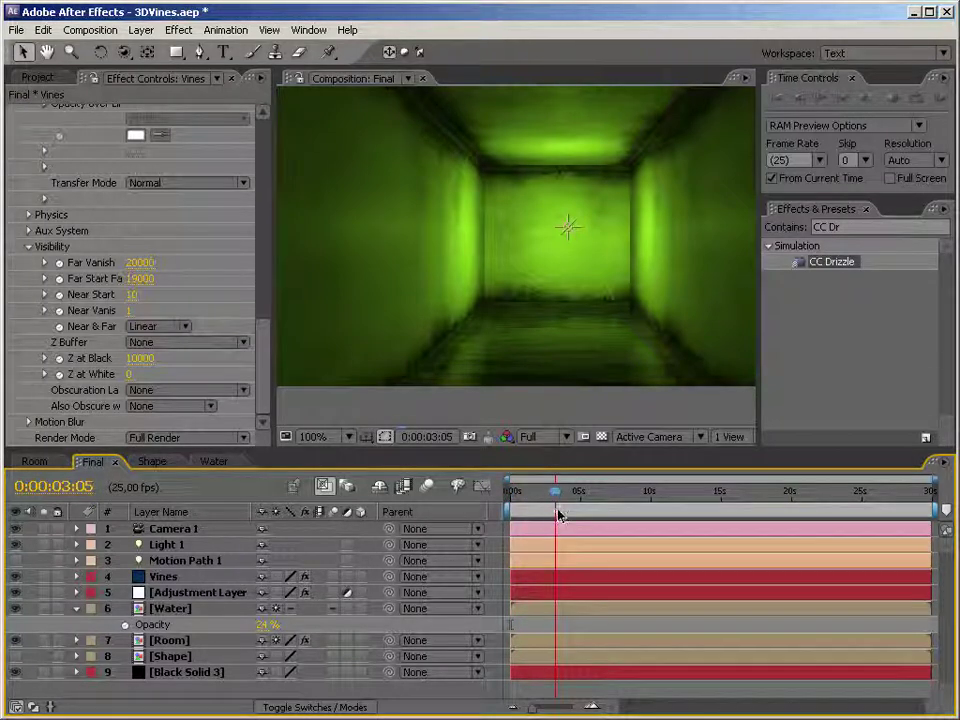
left_click(611, 506)
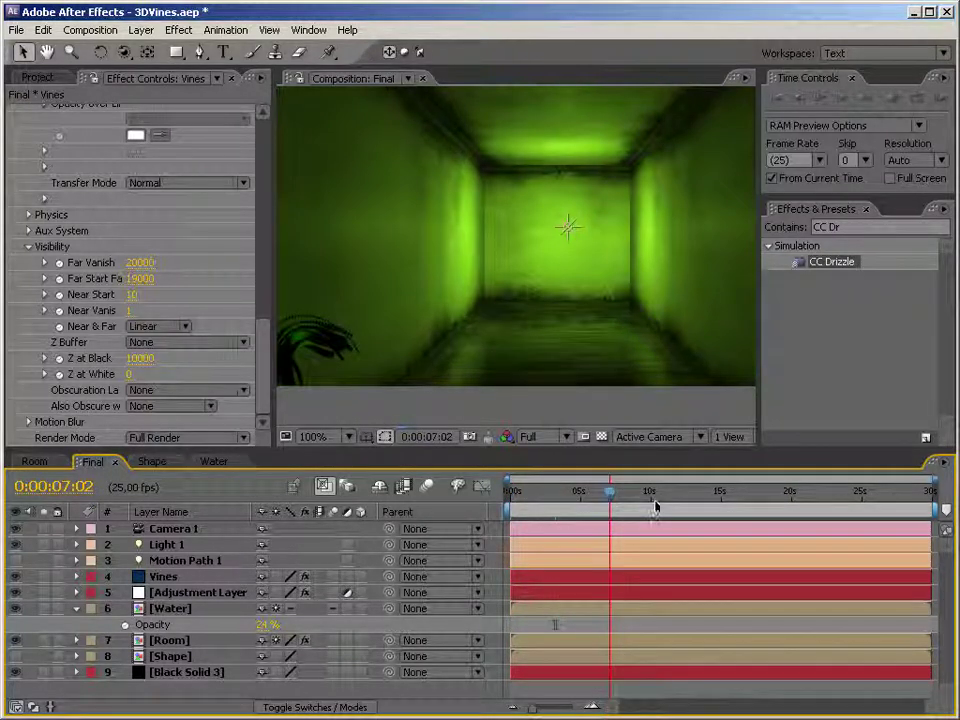
left_click(659, 503)
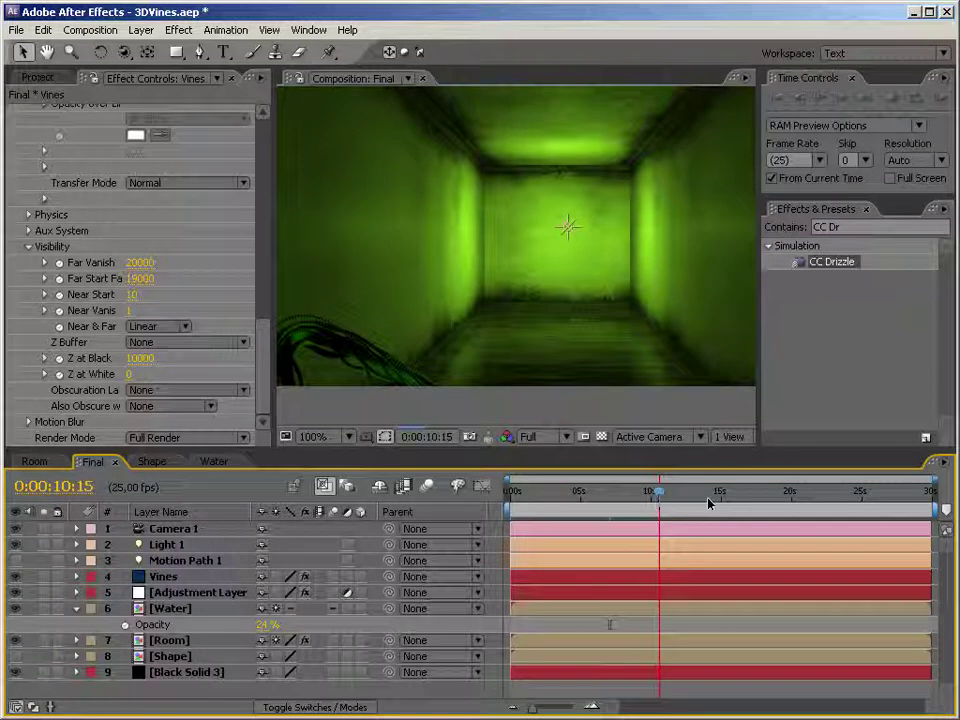
left_click(708, 503)
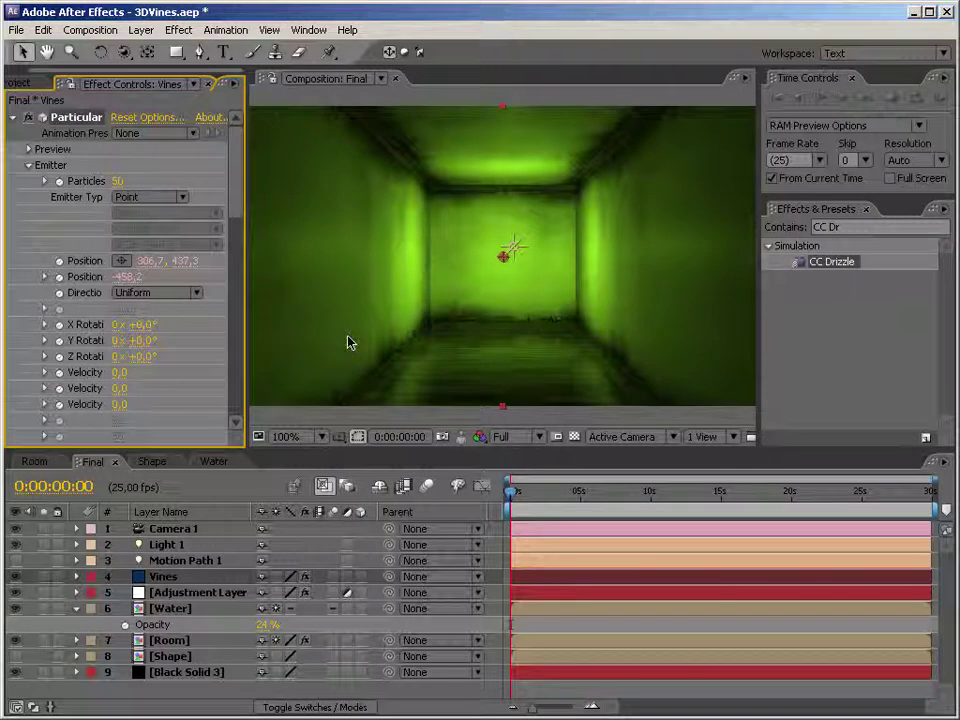
Set the Vines layer's Particular Render Mode to Motion Preview and the composition preview resolution to Half
left_click(150, 577)
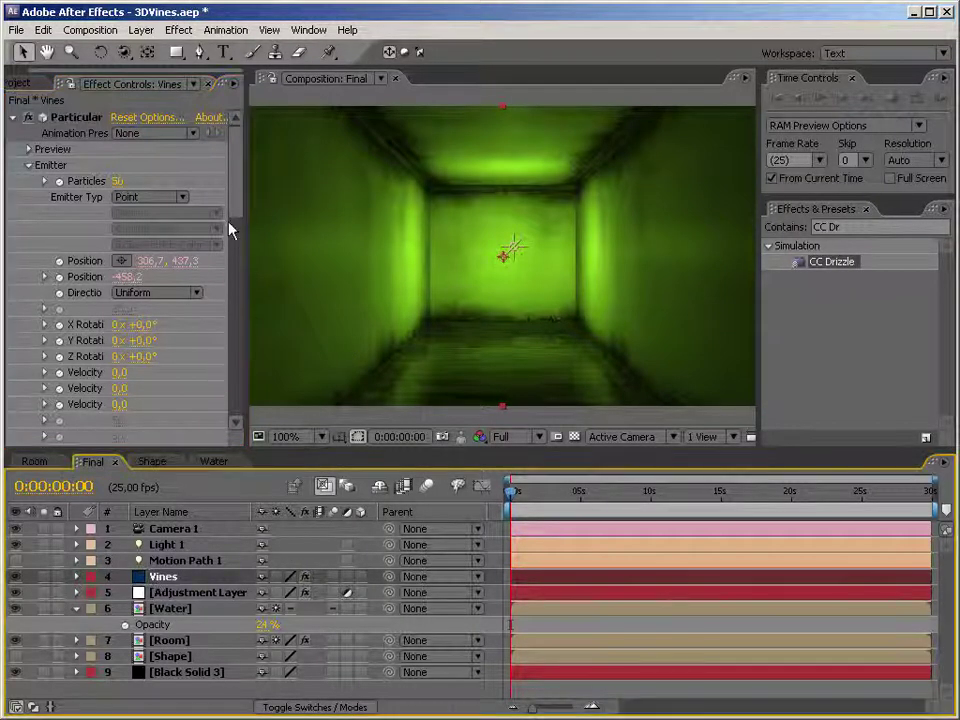
left_click_drag(236, 210, 250, 415)
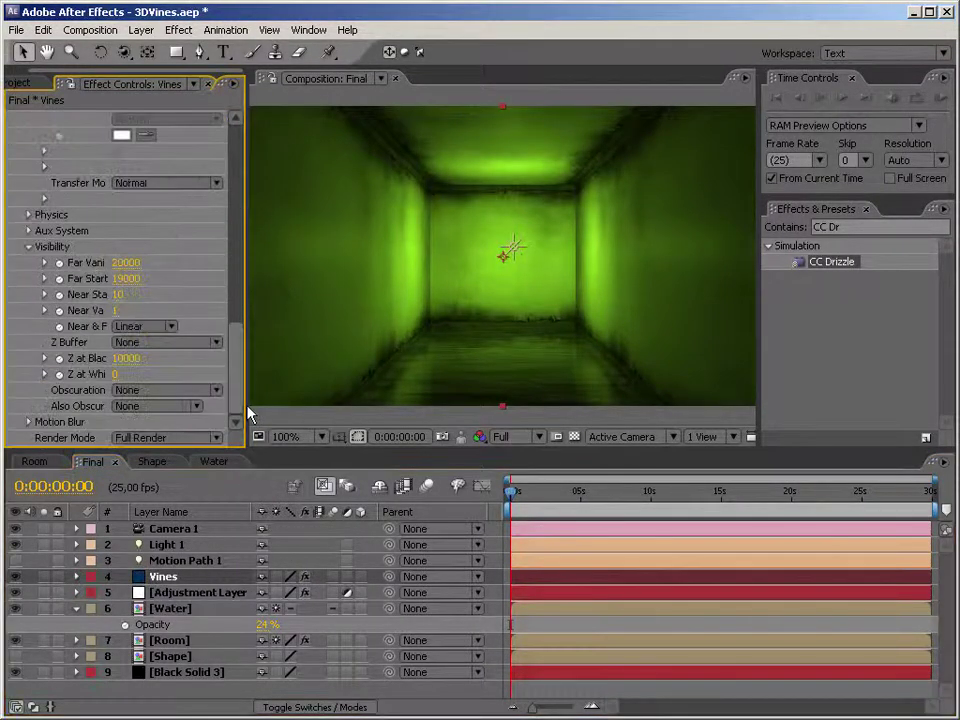
left_click(196, 440)
left_click(184, 426)
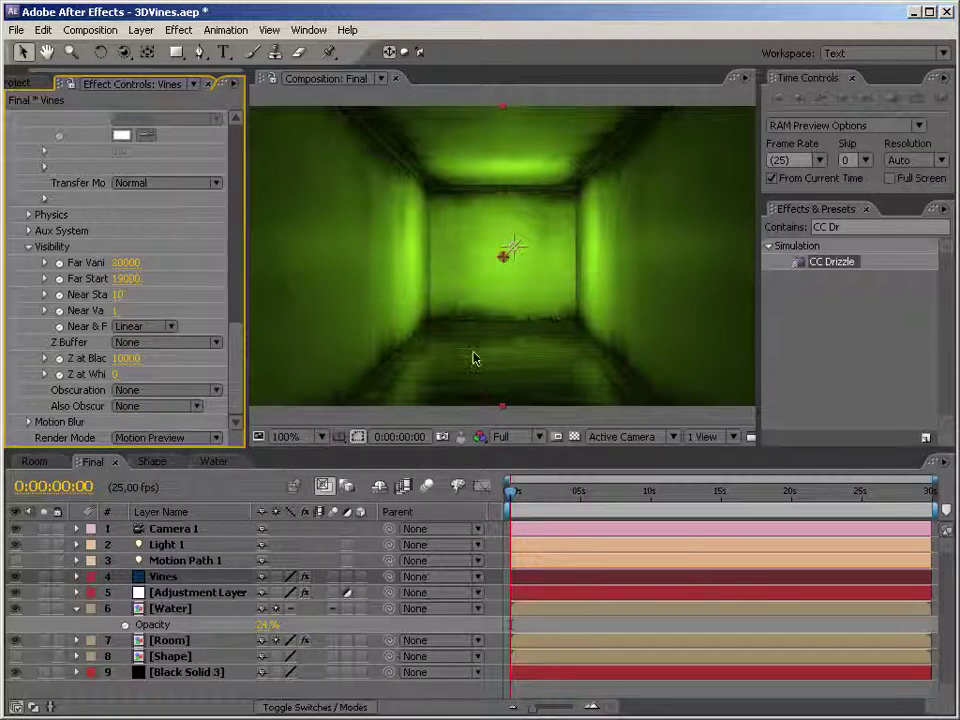
left_click(520, 438)
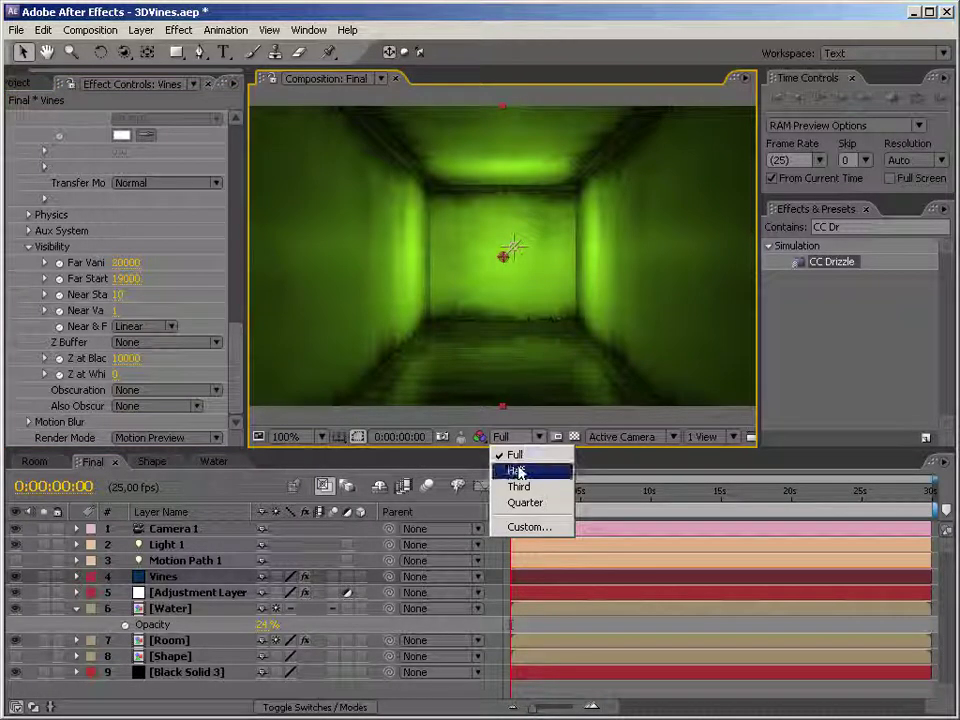
left_click(516, 472)
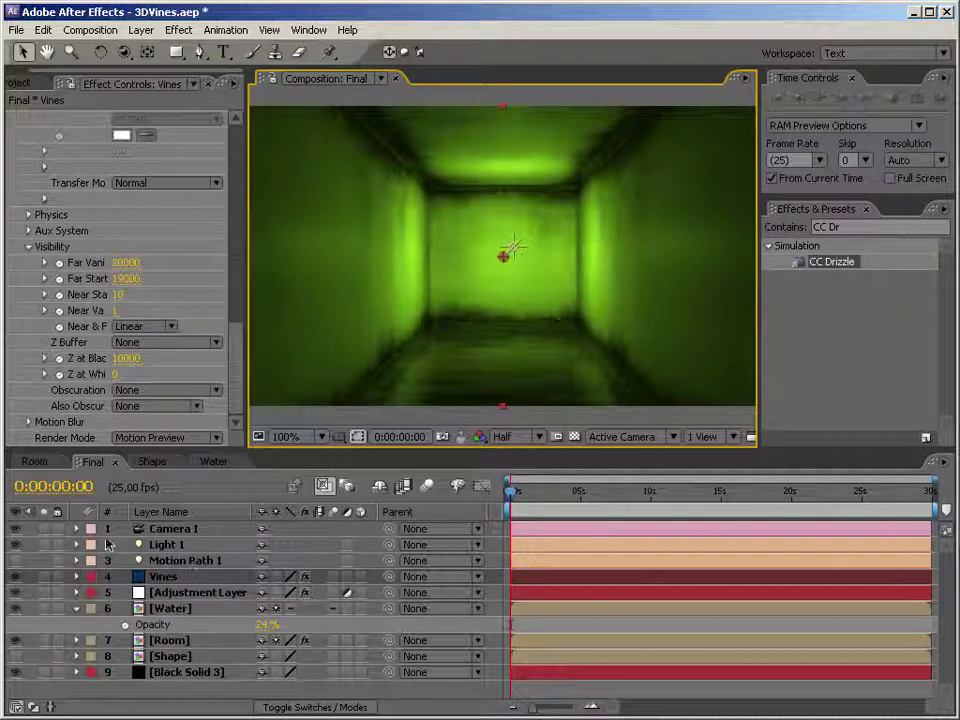
left_click(141, 30)
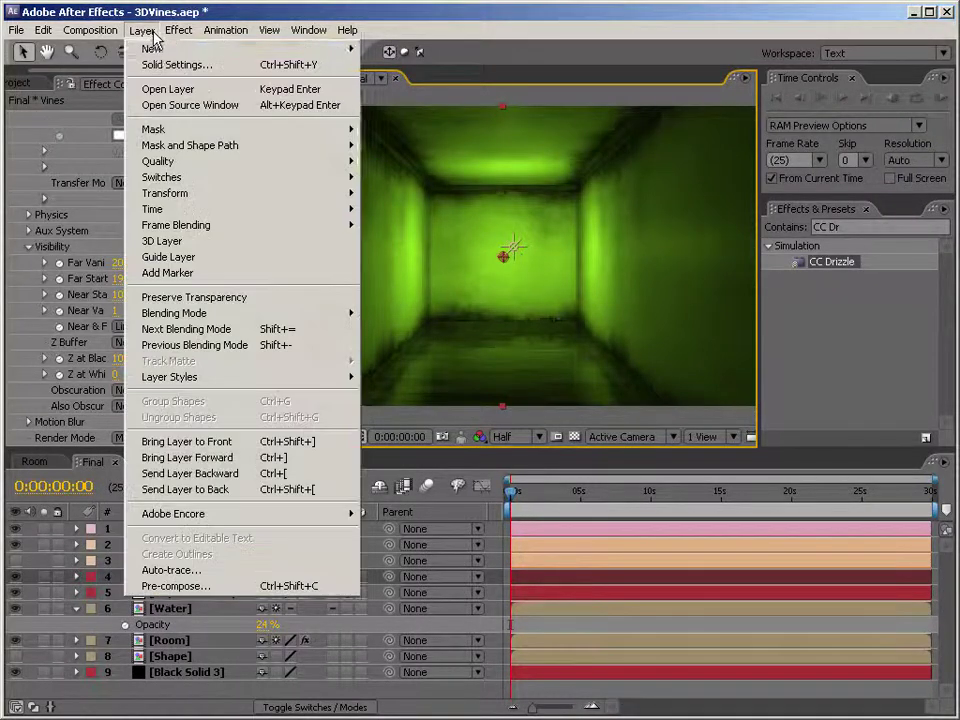
mouse_move(172, 33)
mouse_move(141, 30)
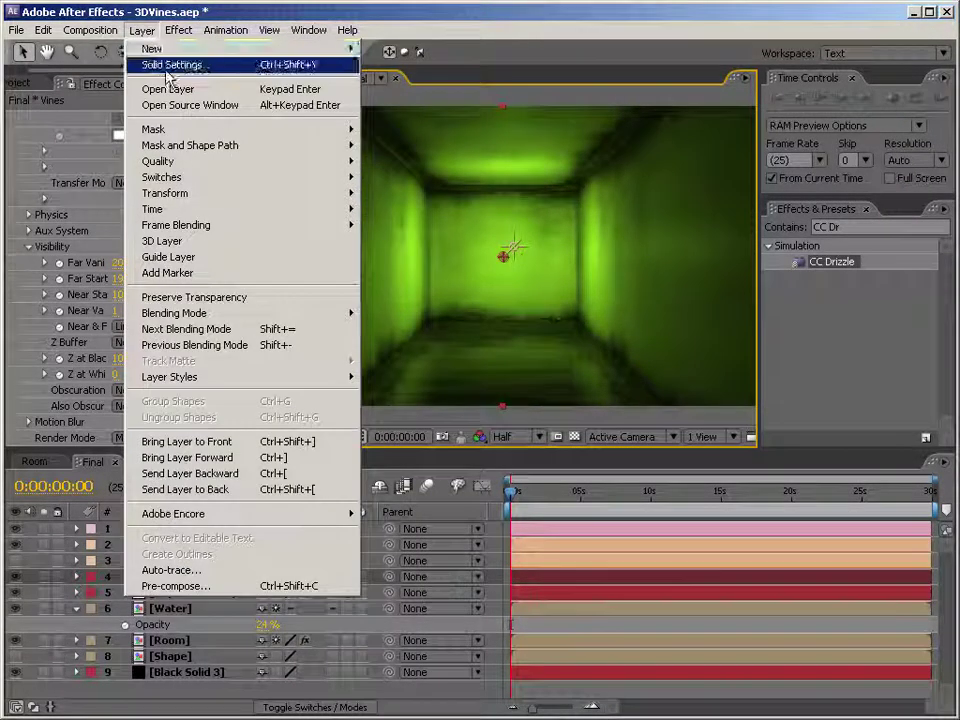
mouse_move(205, 50)
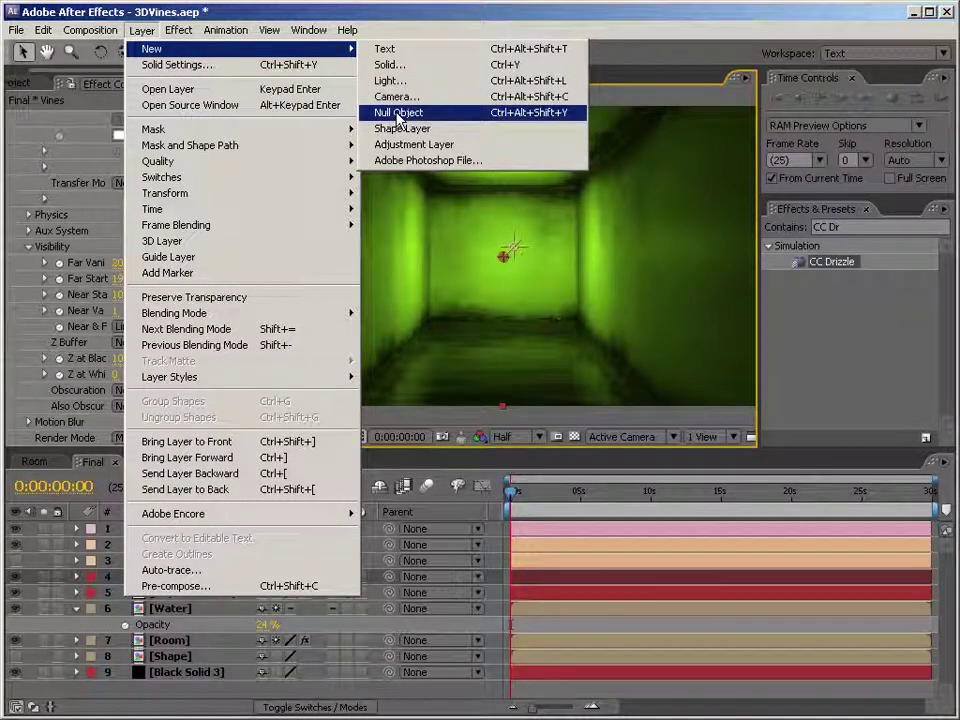
left_click(482, 20)
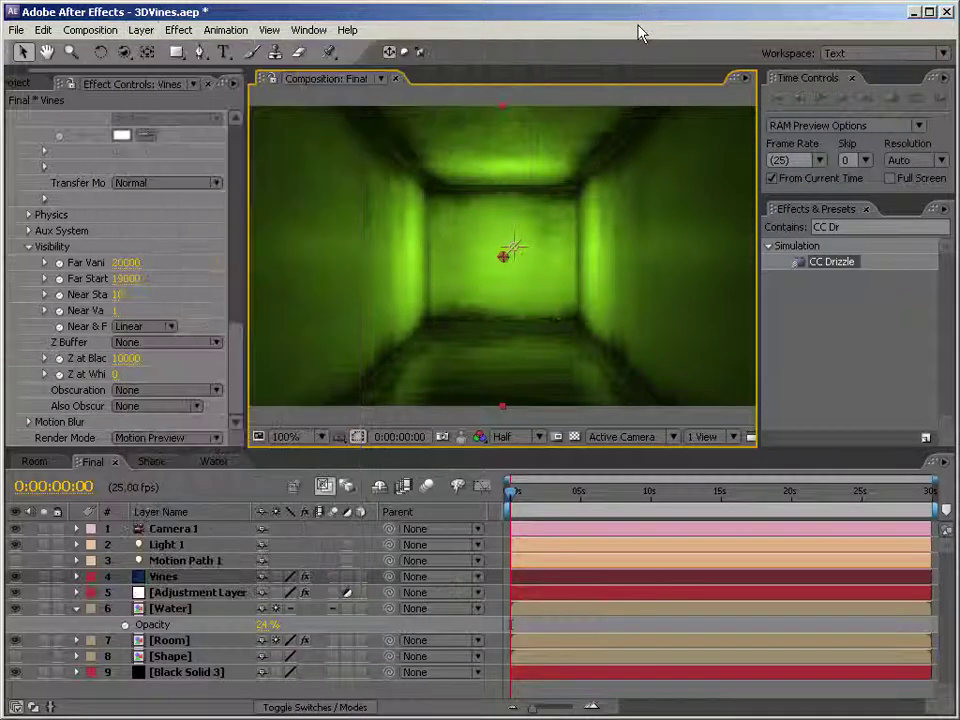
Enable keyframing for Camera 1's Point of Interest and Position at 0:00:00:00
left_click(176, 530)
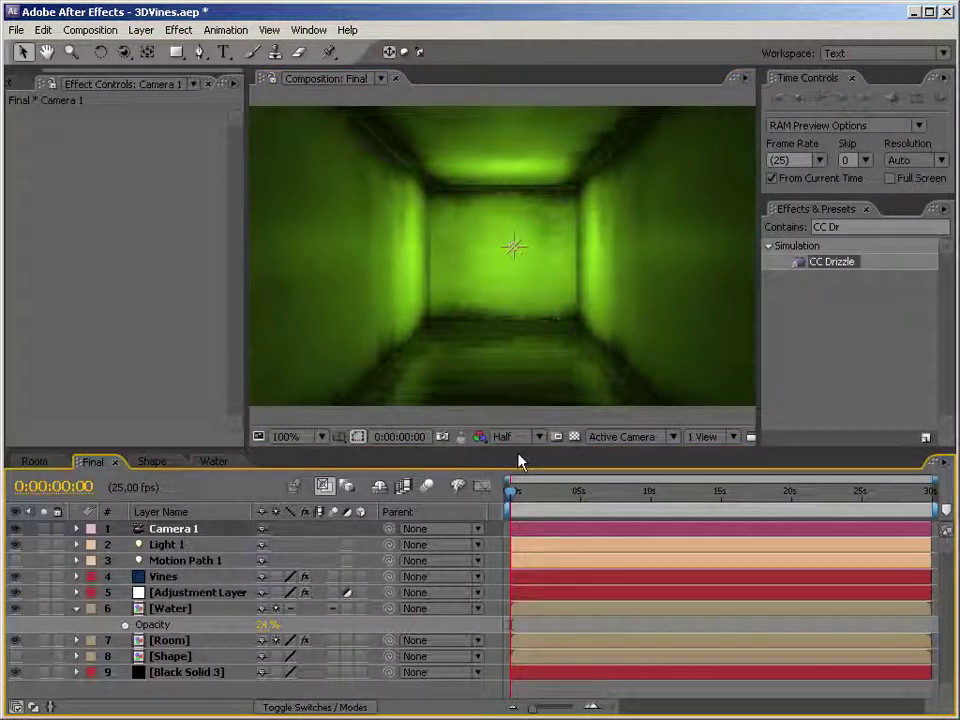
key("p")
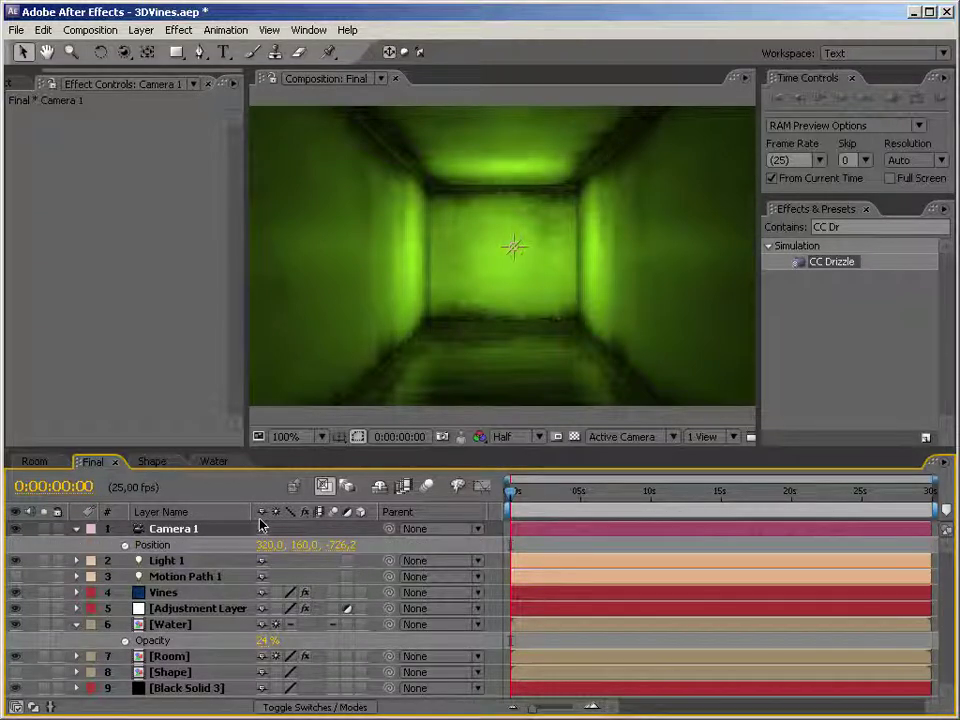
key("shift+a")
left_click(125, 545)
left_click(125, 561)
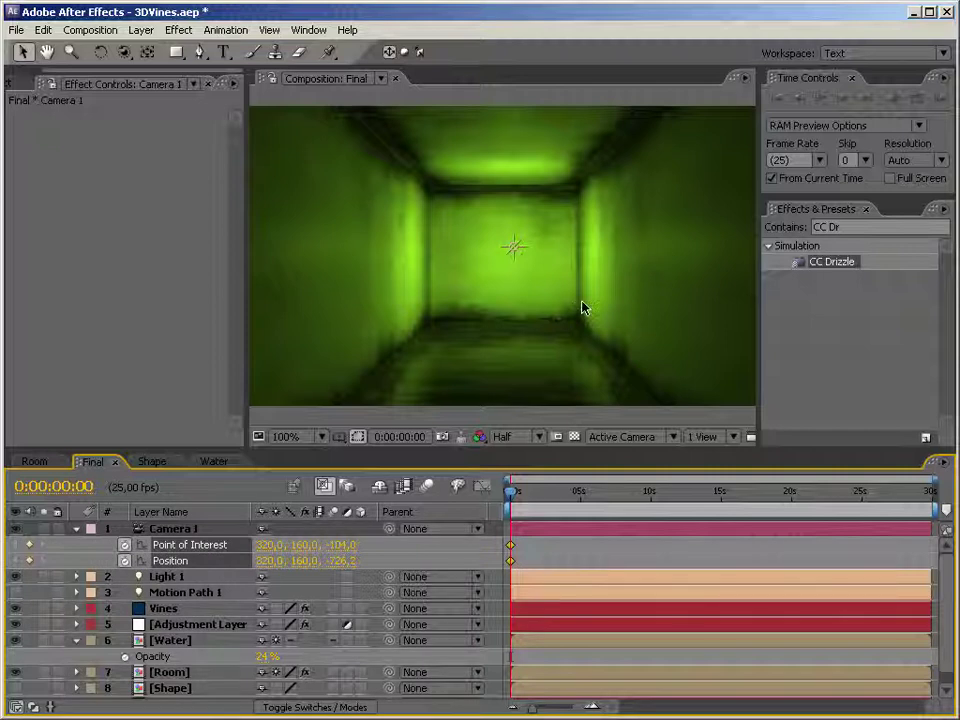
Reframe Camera 1 at the first frame to a low, off-centre view, with Position about 510,6, 346,2, -715,8
key("c")
key("c")
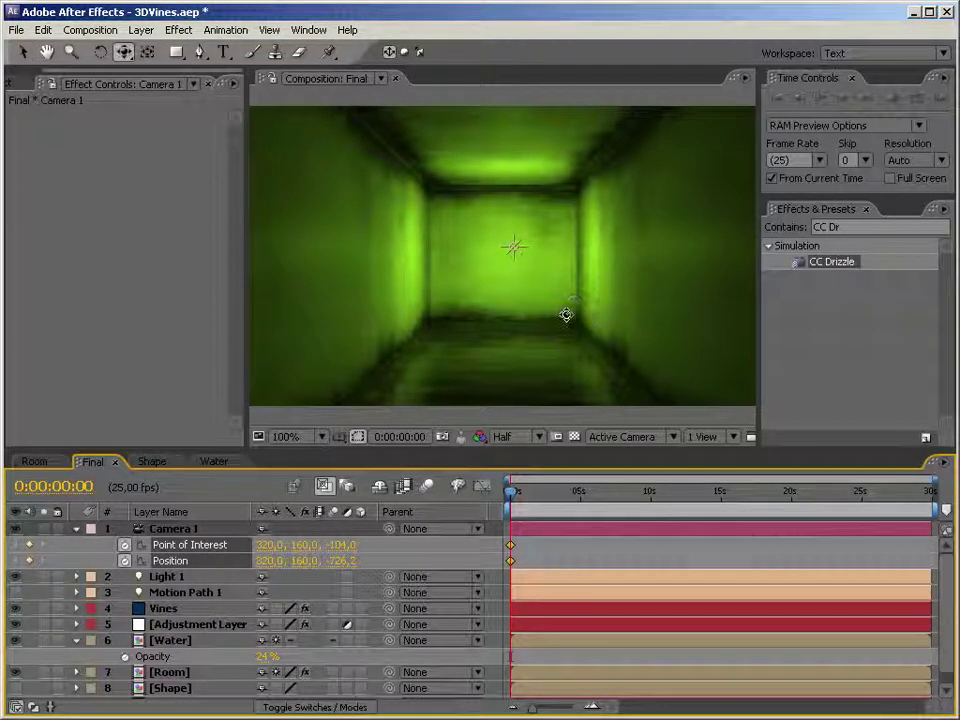
left_click_drag(557, 306, 443, 227)
Reframe Camera 1 to Position about 457,2, 277,7, -939,8 and Point of Interest about 346,6, 299,4, -327,9, keyed as the opening view at 0:00:00:00
left_click(532, 505)
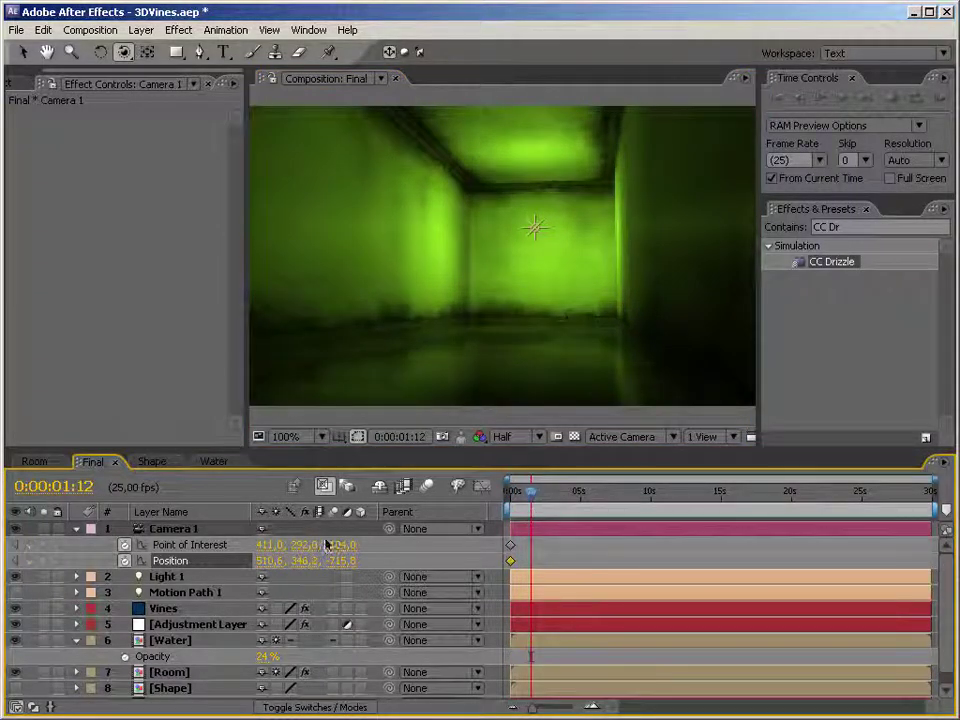
key("c")
left_click_drag(531, 492, 508, 492)
key("c")
left_click_drag(588, 351, 631, 373)
mouse_move(532, 497)
left_mouse_down()
mouse_move(569, 501)
mouse_move(532, 501)
left_mouse_up()
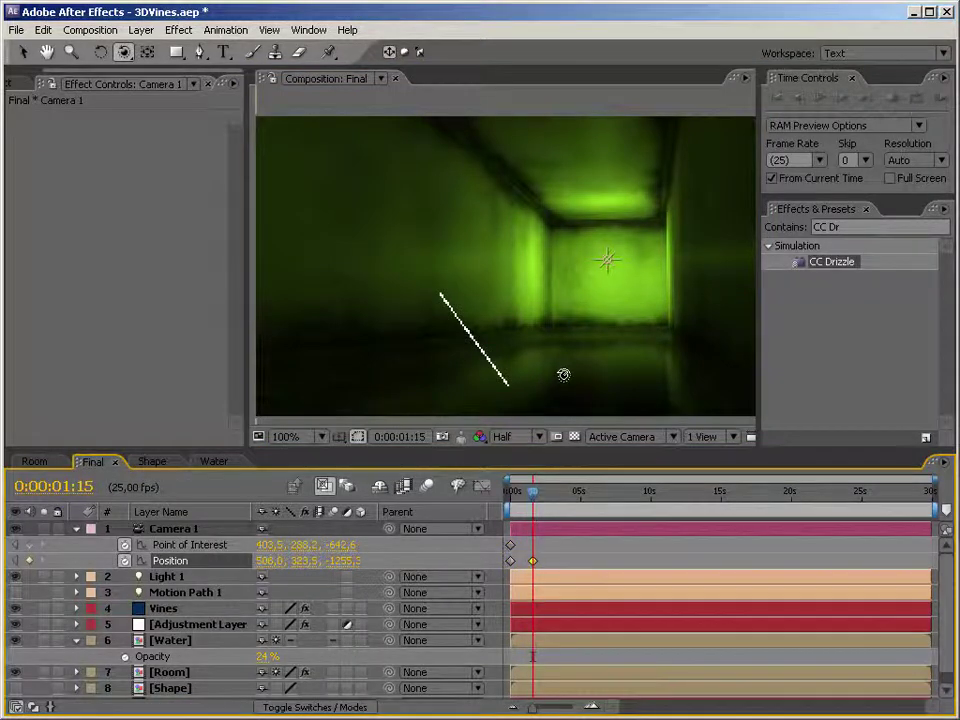
left_click_drag(566, 373, 566, 386)
scroll(203, 645, "down", 1)
scroll(203, 645, "up", 1)
left_click_drag(581, 339, 445, 403)
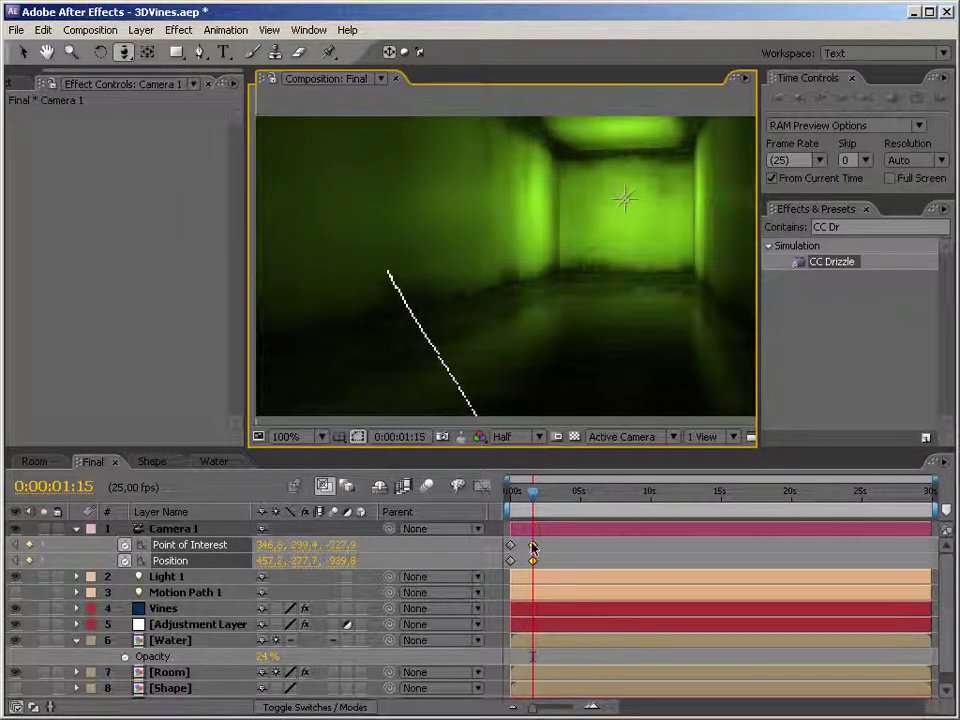
Key a closer Camera 1 view at 0:00:15:22, with Position about 469,7, 184,6, -267,2 and Point of Interest about 359,1, 206,3, 344,7
left_click_drag(542, 495, 695, 497)
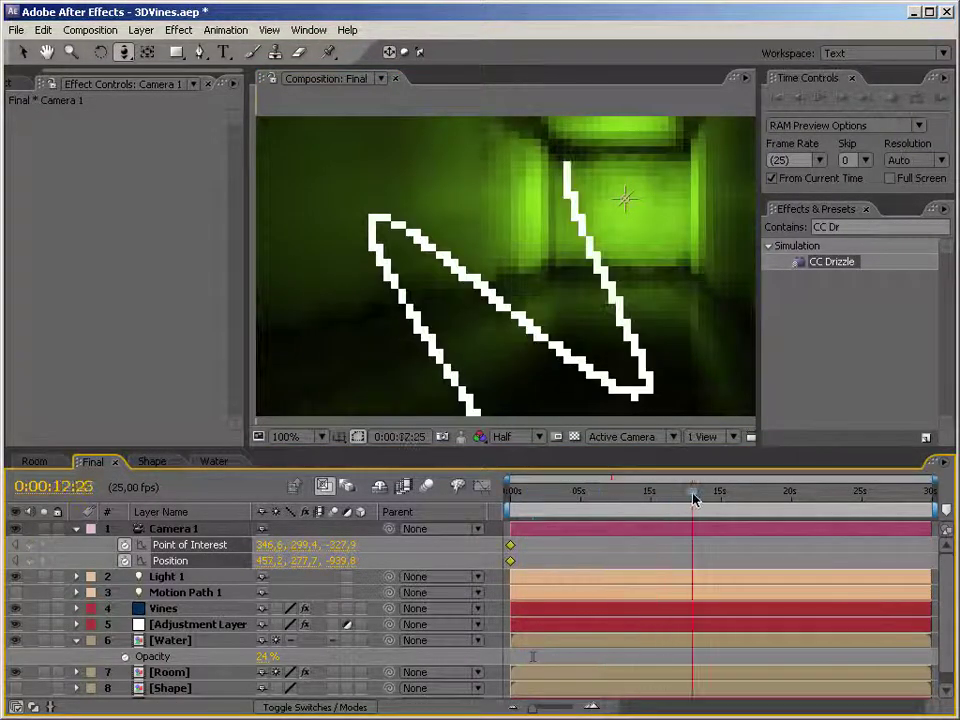
left_click_drag(624, 253, 572, 297)
left_click_drag(692, 492, 733, 492)
left_click_drag(692, 553, 733, 553)
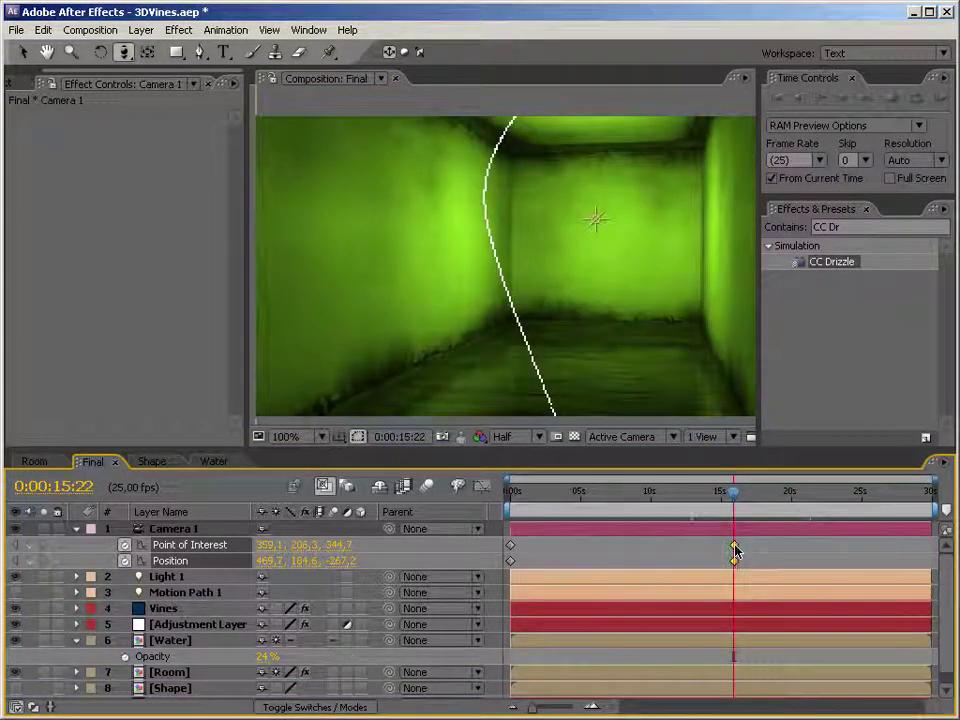
Apply Easy Ease to all four of Camera 1's Point of Interest and Position keyframes
right_click(511, 561)
mouse_move(600, 716)
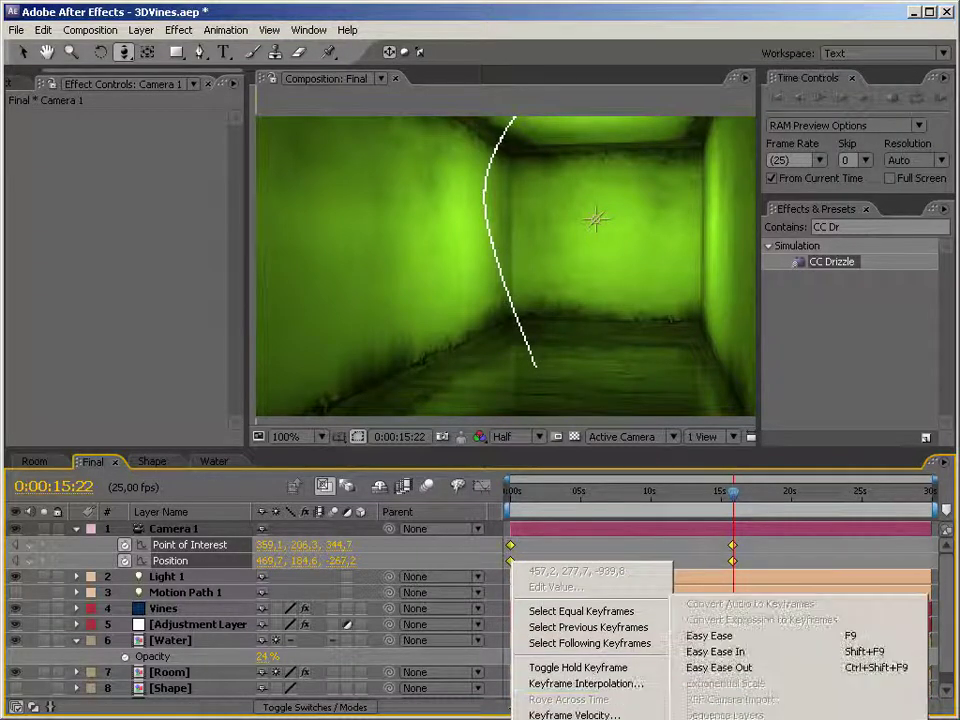
left_click(728, 637)
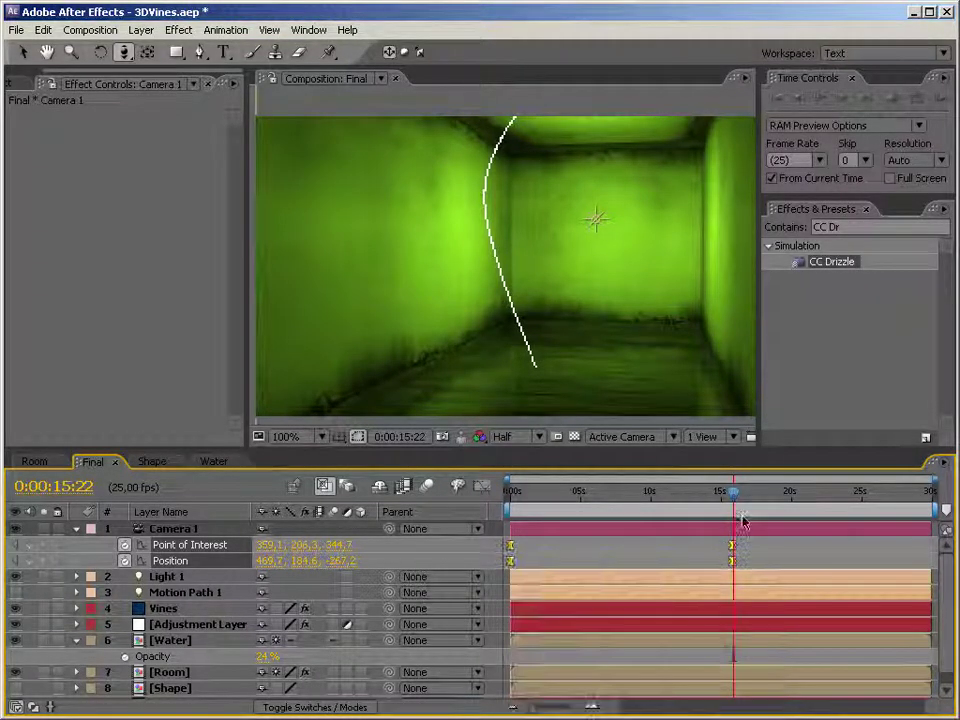
Set the Vines layer's Particular Render Mode to Full Render and RAM preview the camera move from the first frame with Skip 4
key("Home")
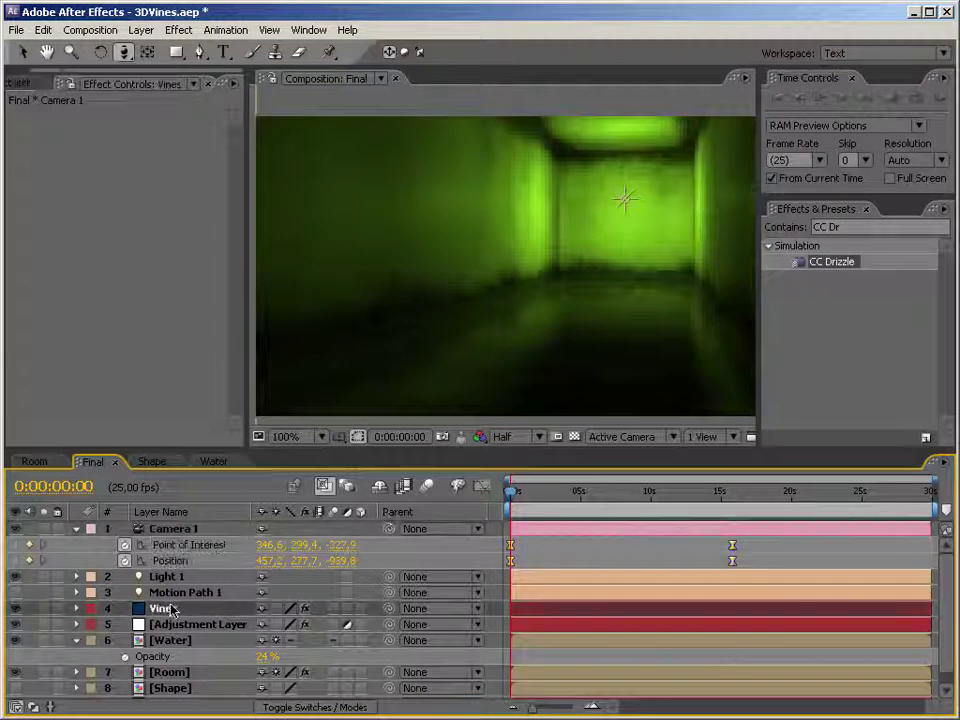
left_click(165, 608)
scroll(229, 242, "down", 10)
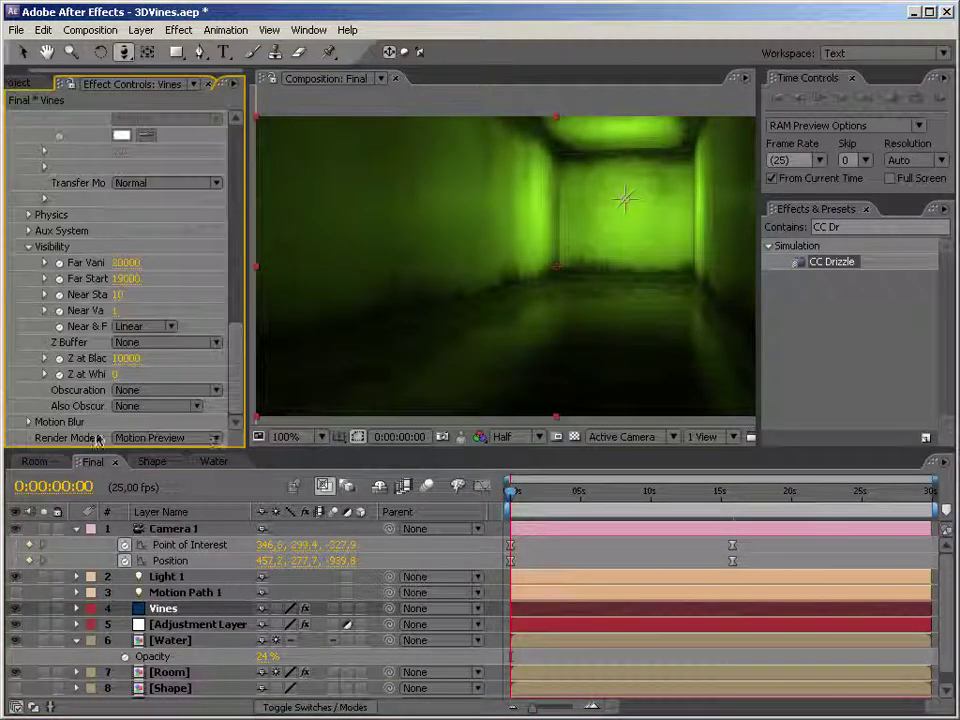
left_click(172, 439)
left_click(174, 457)
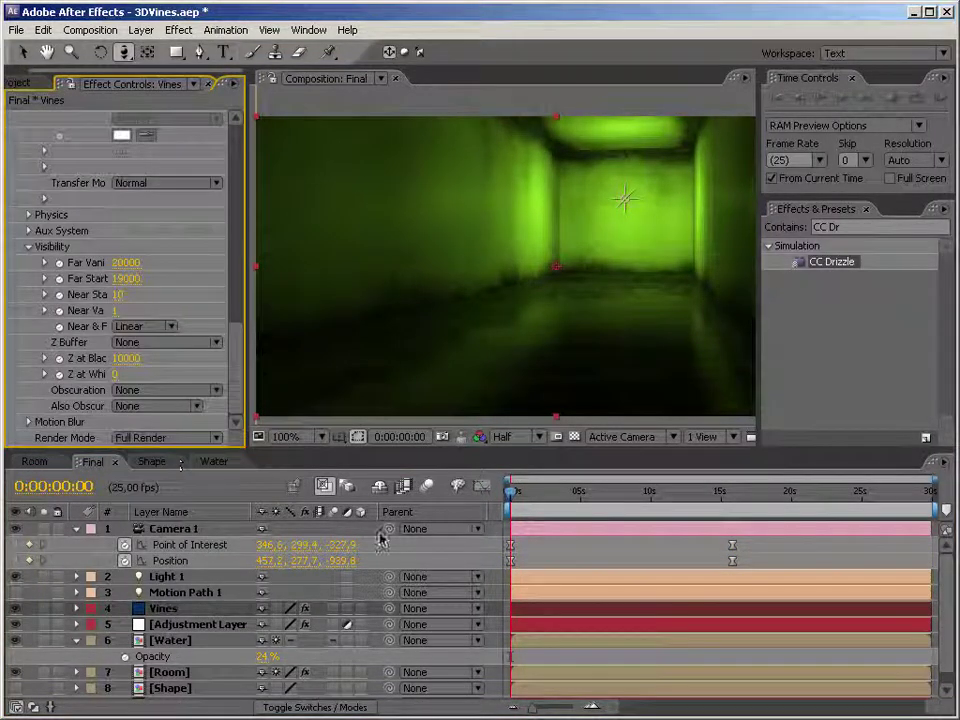
left_click(940, 98)
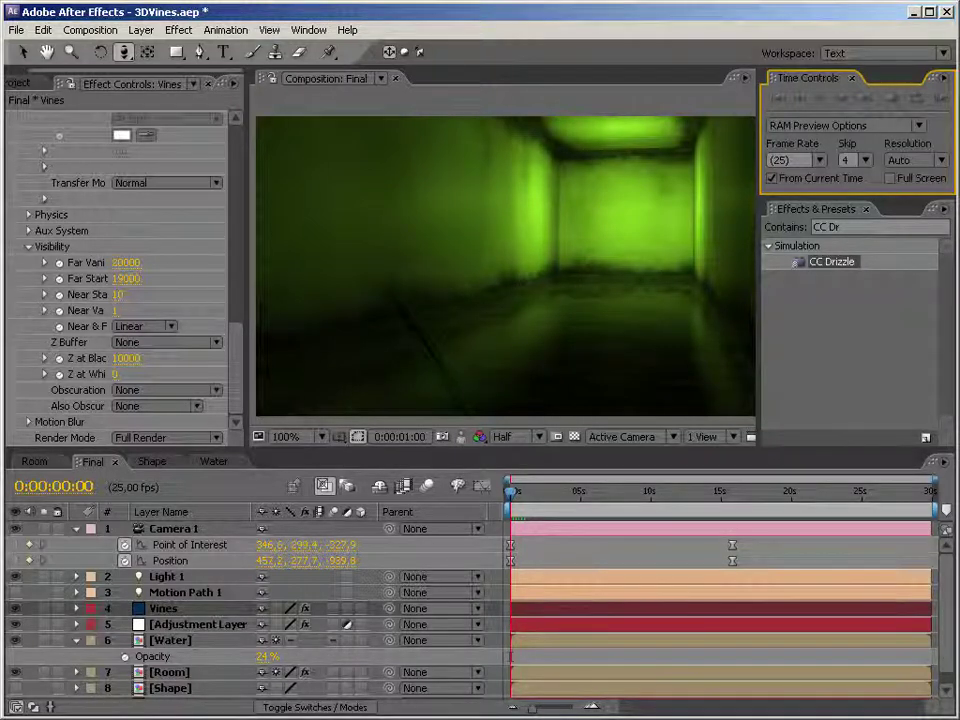
left_click(408, 366)
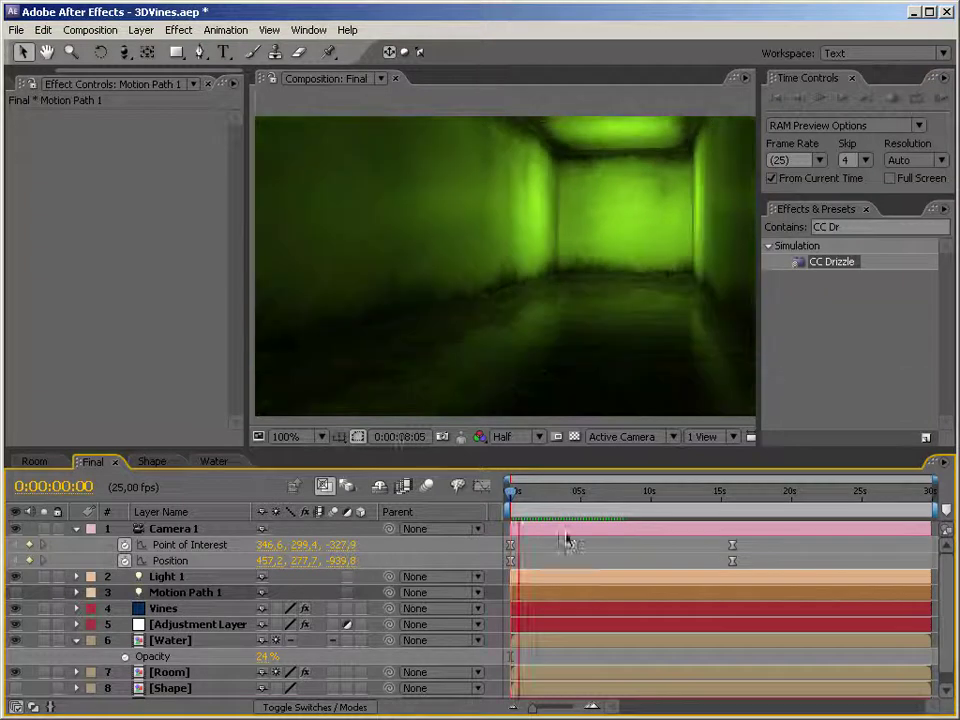
Delay Camera 1's starting Point of Interest and Position keyframes to about 2.5 seconds and preview the retimed move
left_click_drag(535, 541, 489, 570)
left_click_drag(510, 545, 545, 546)
key("KP_0")
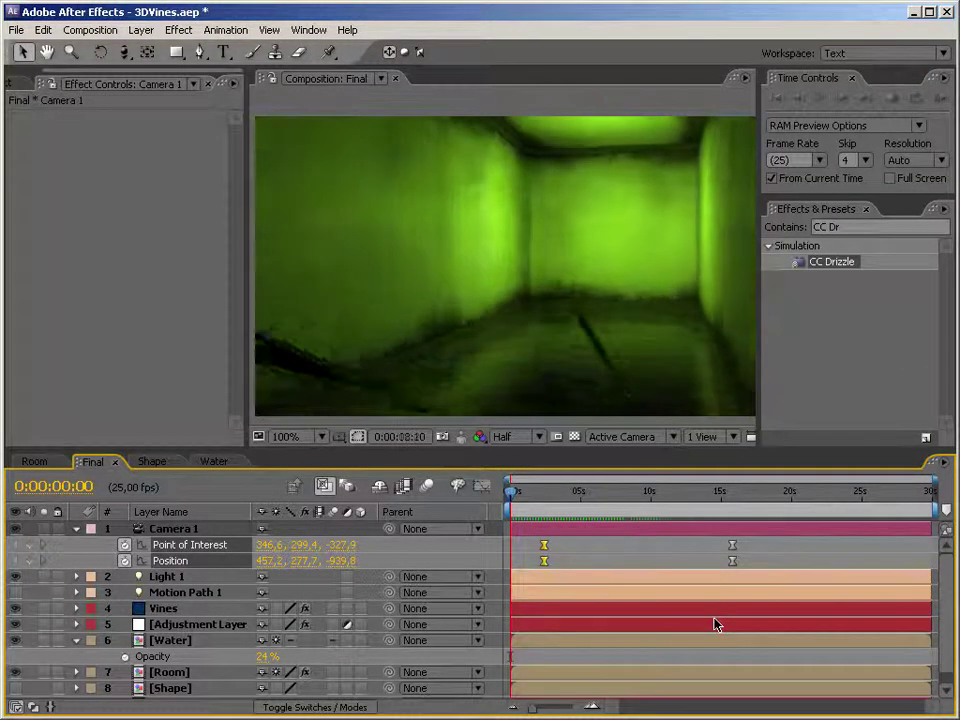
key("space")
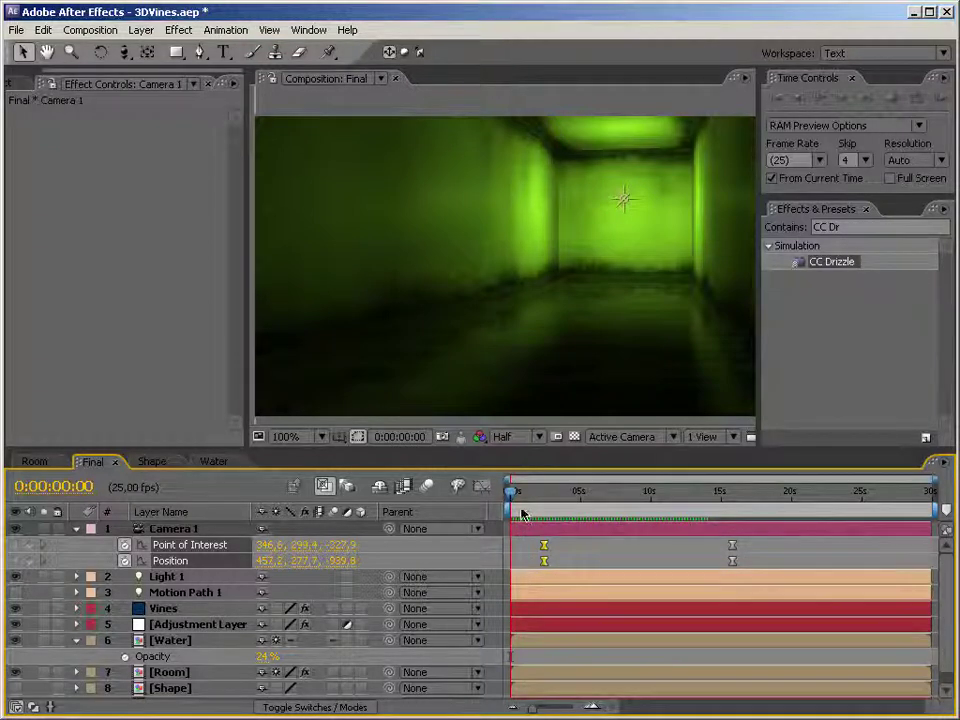
left_click(592, 492)
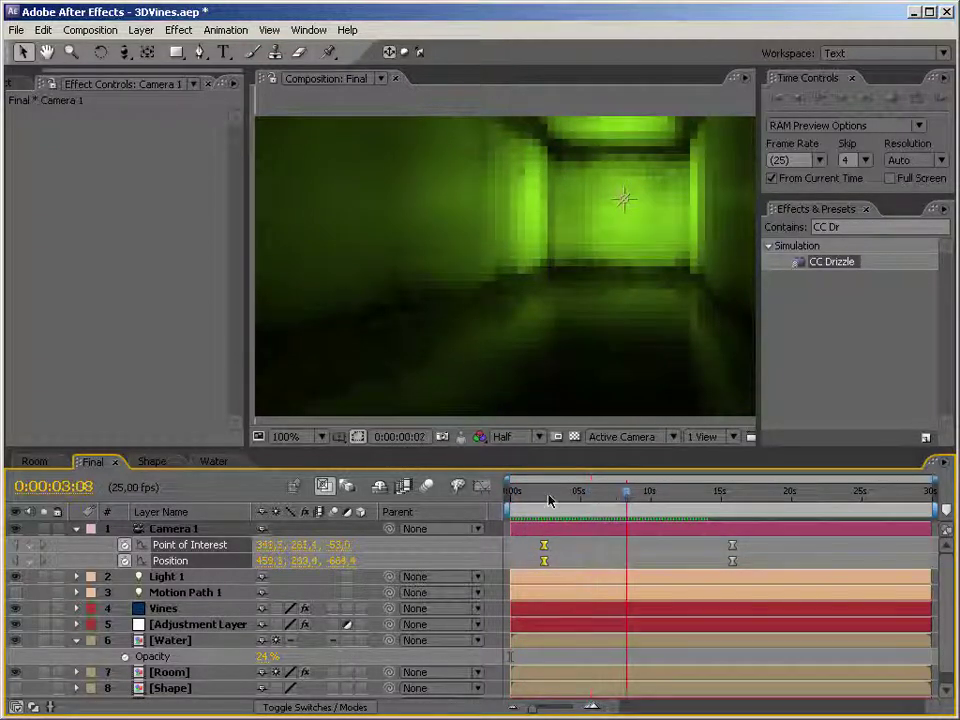
key("Home")
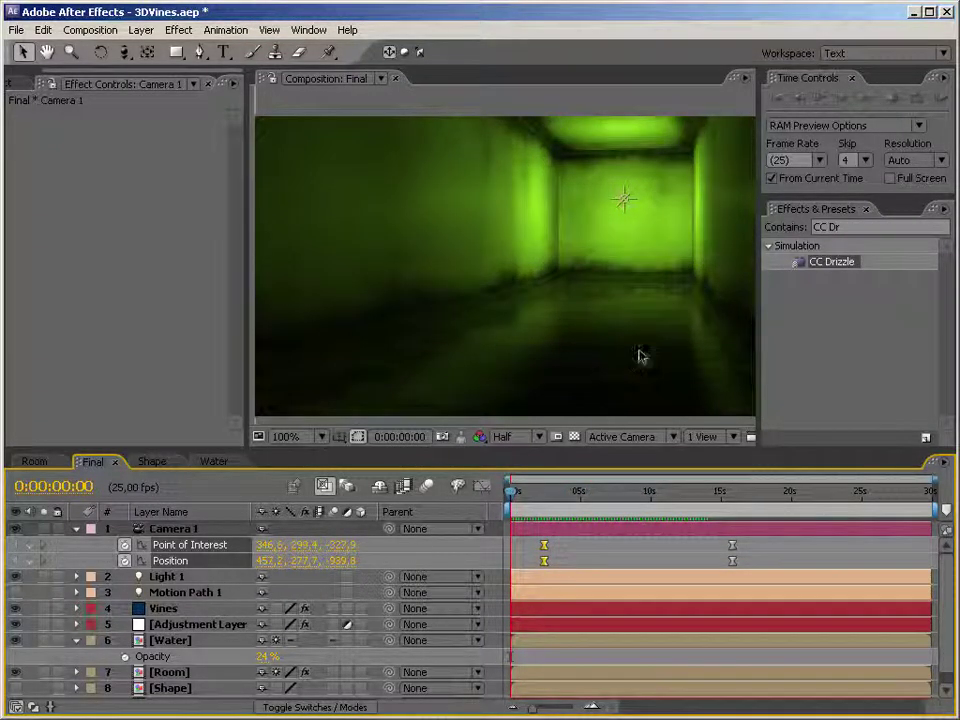
Set the particle Size in the Vines layer's Particular effect to 35
left_click(163, 608)
scroll(238, 224, "down", 10)
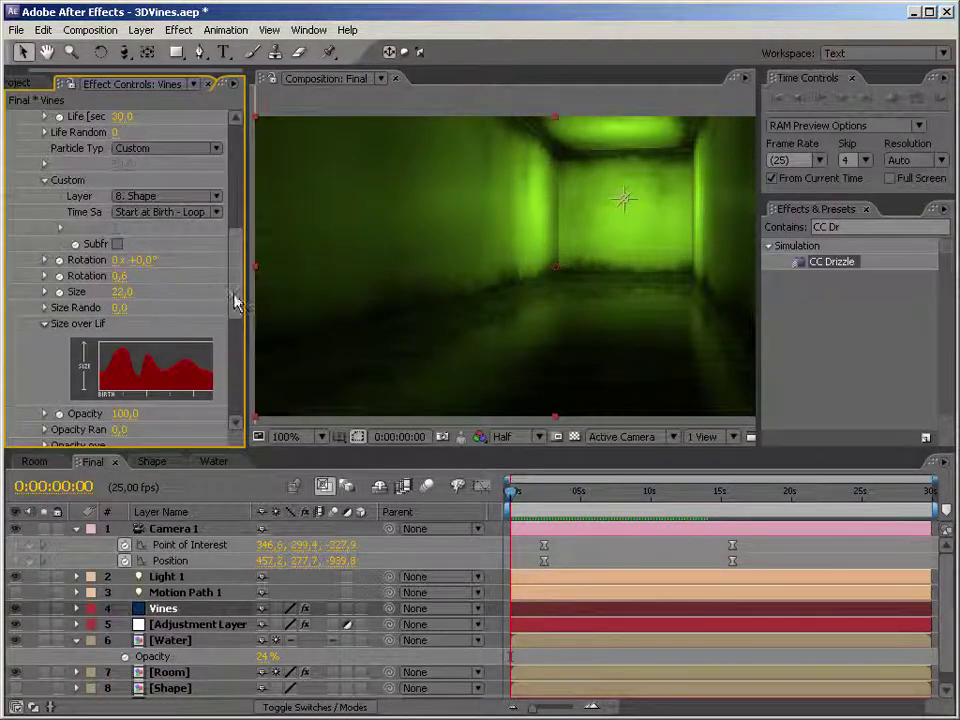
scroll(237, 302, "up", 4)
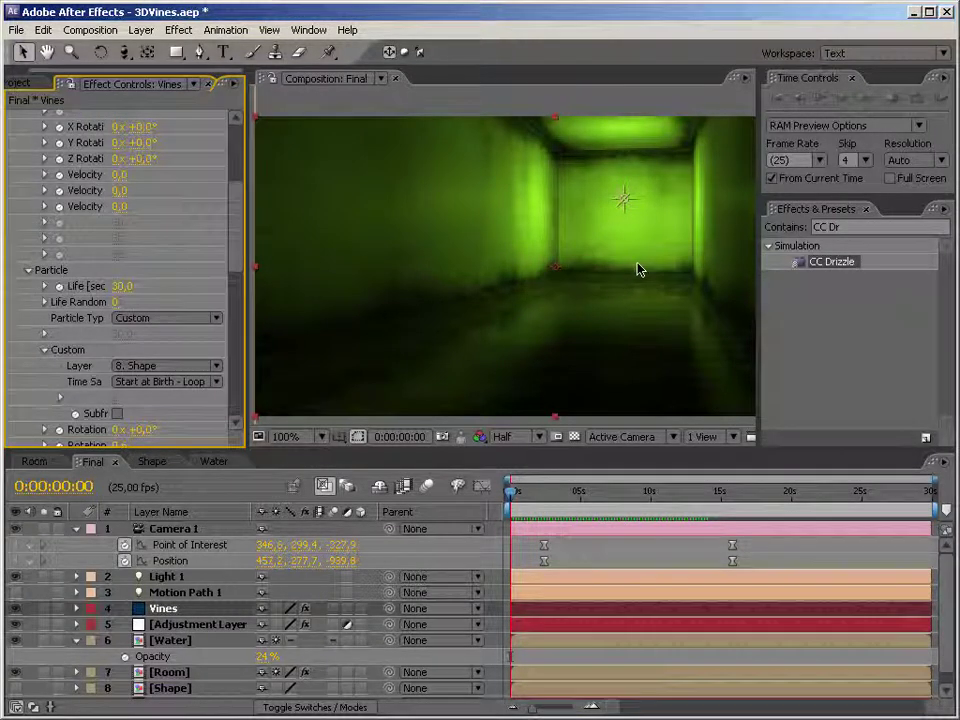
left_click_drag(232, 240, 231, 189)
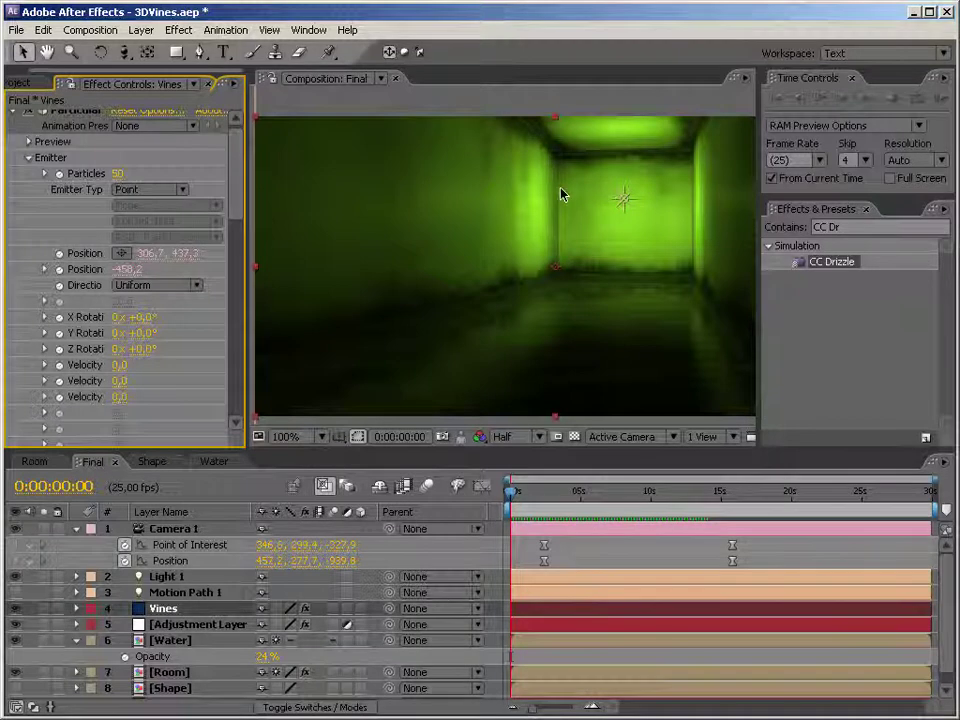
left_click_drag(228, 208, 236, 332)
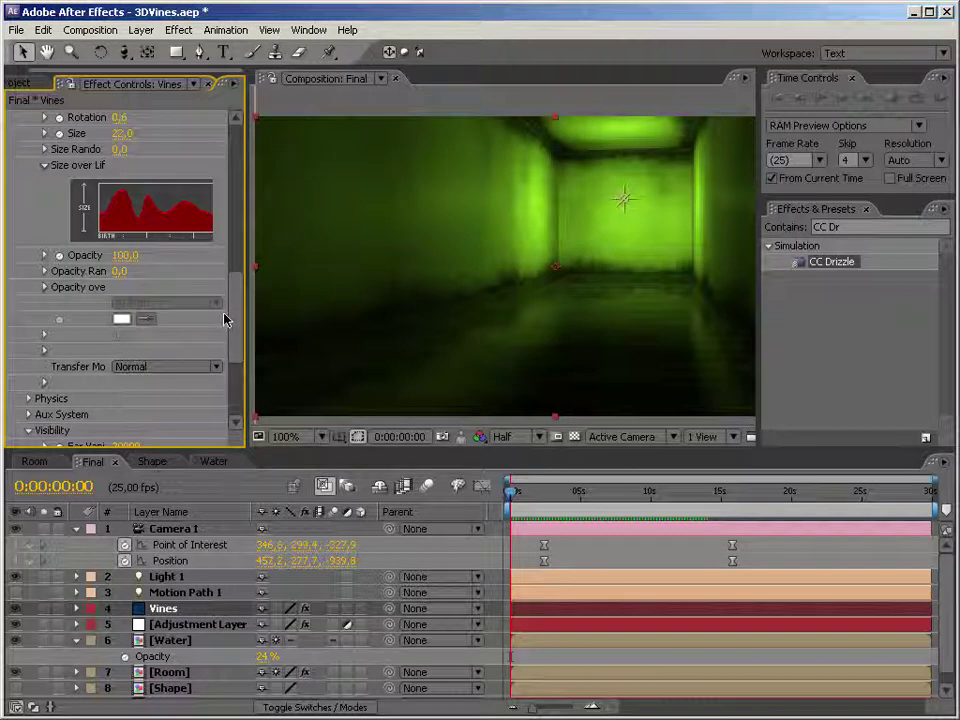
scroll(234, 358, "down", 5)
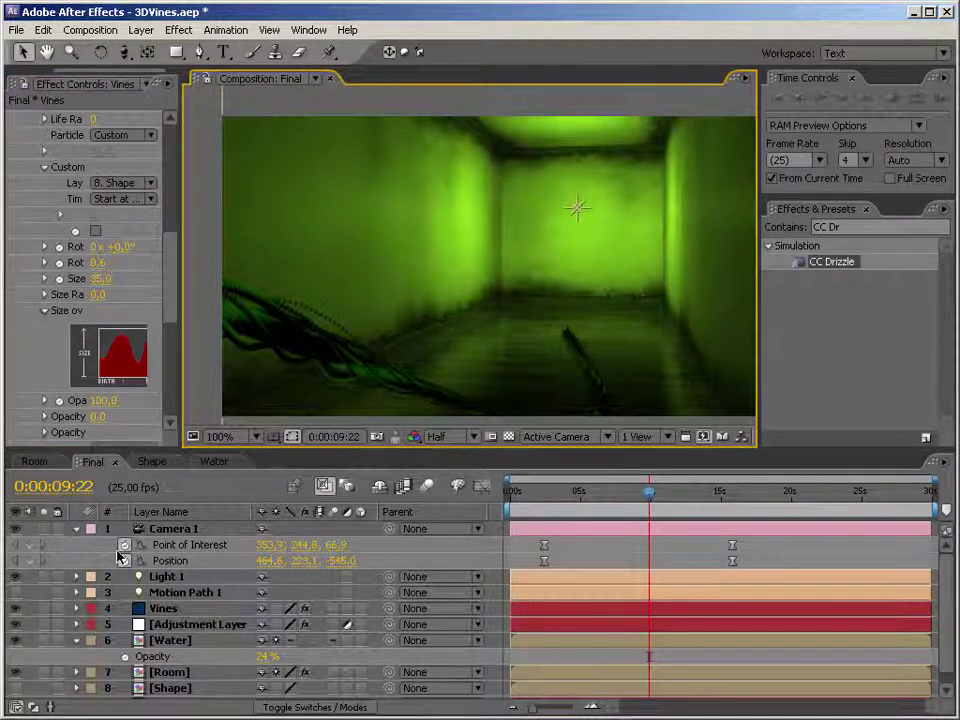
Duplicate the Vines layer and rename the copy VinesUnder
left_click(76, 528)
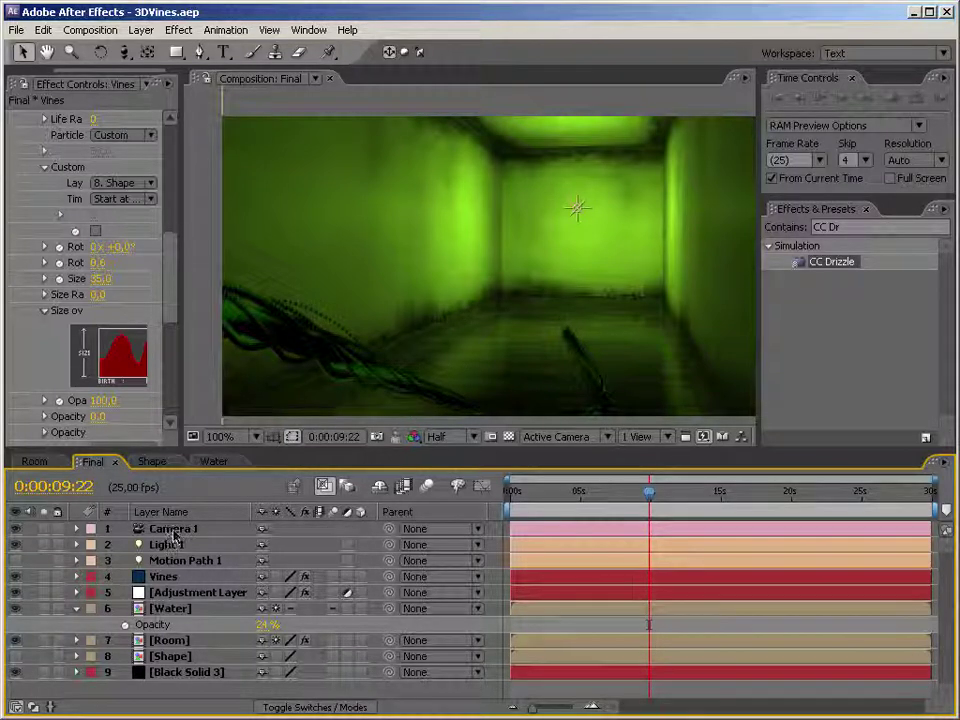
left_click(175, 580)
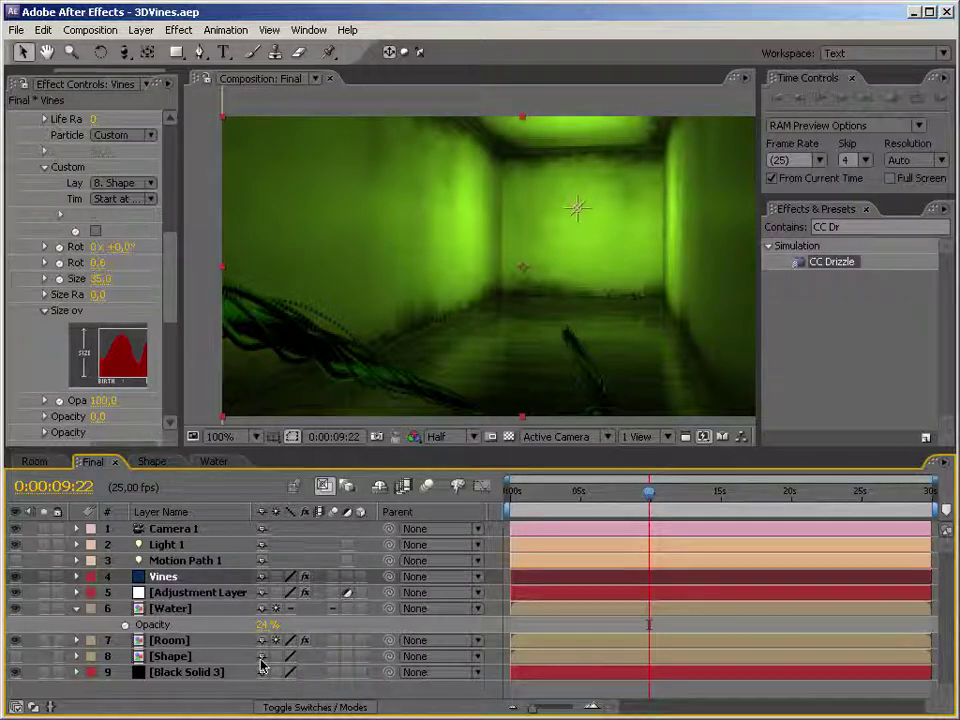
key("ctrl+d")
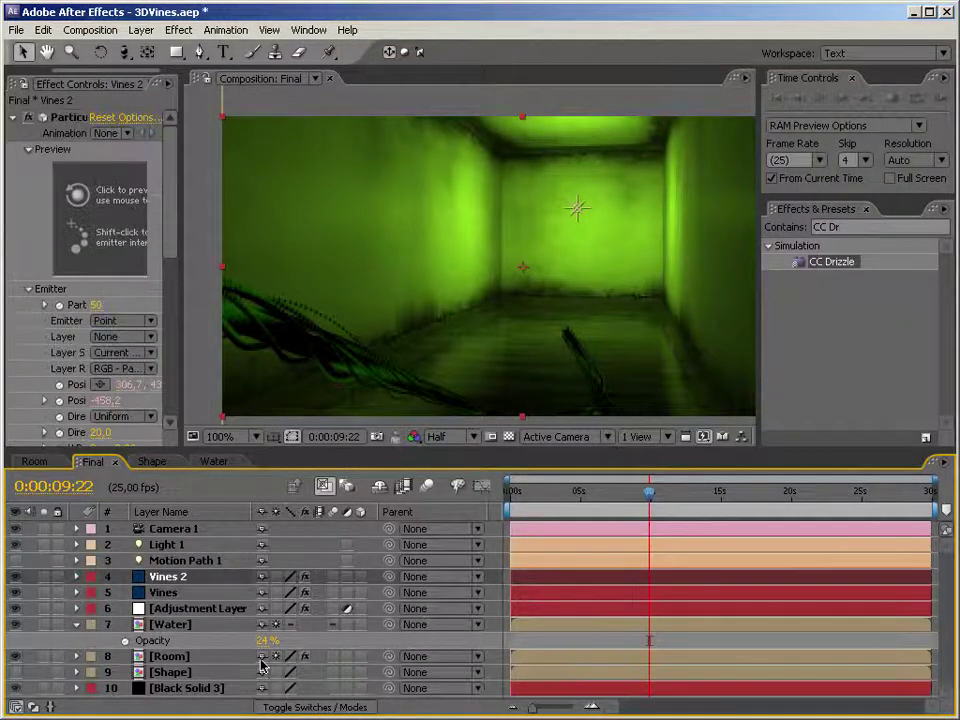
key("Return")
type("VinesUnder")
key("Return")
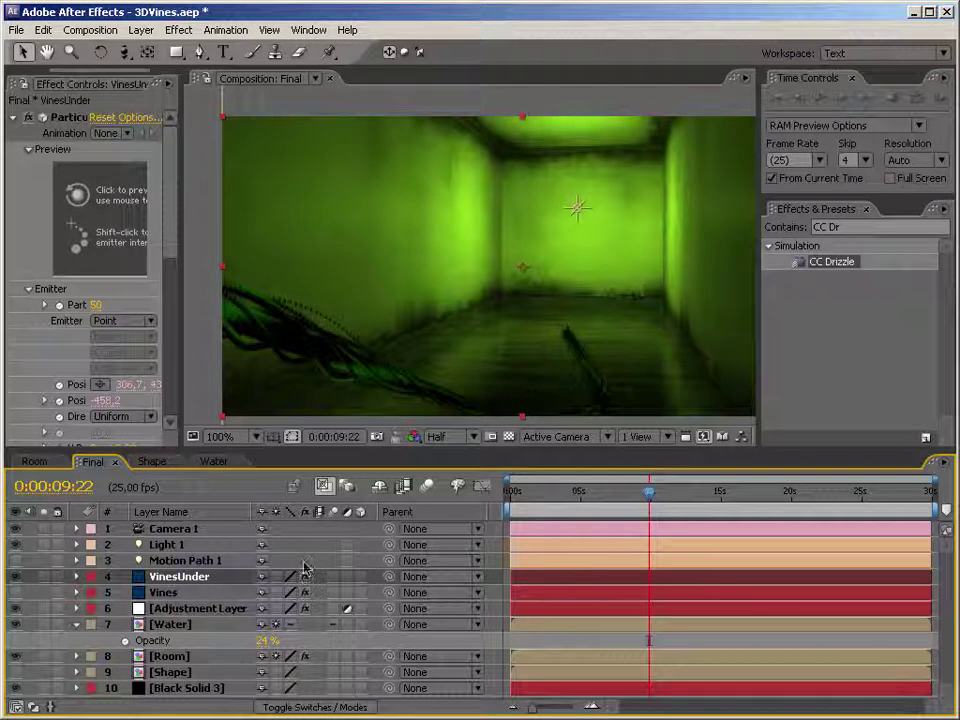
Create a black solid in the Final composition, 640 pixels wide and 2000 pixels high
right_click(208, 223)
mouse_move(229, 231)
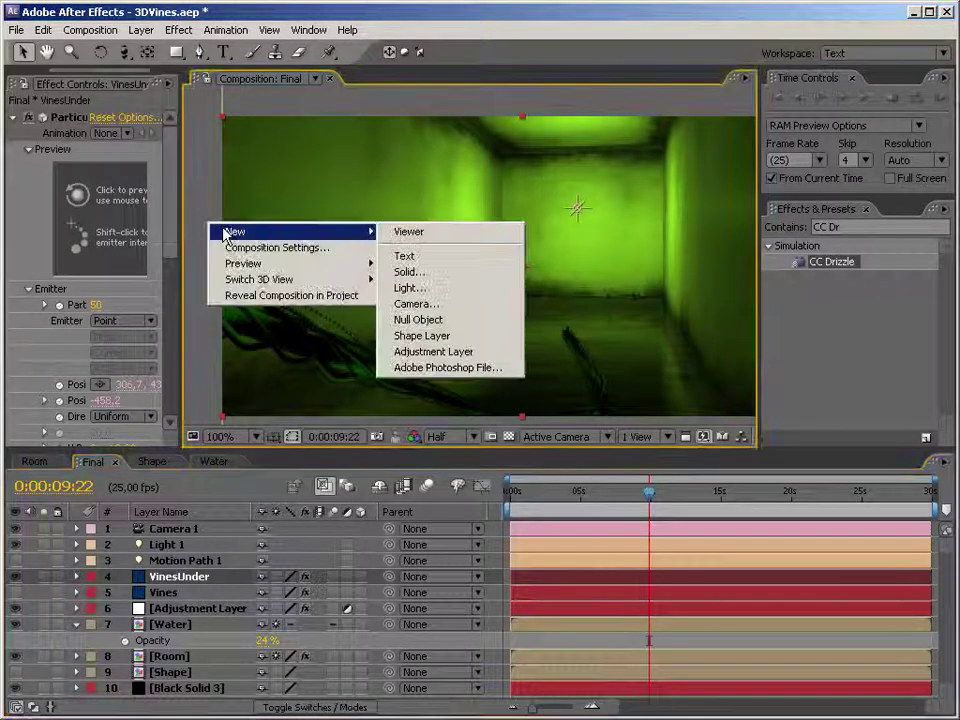
left_click(405, 272)
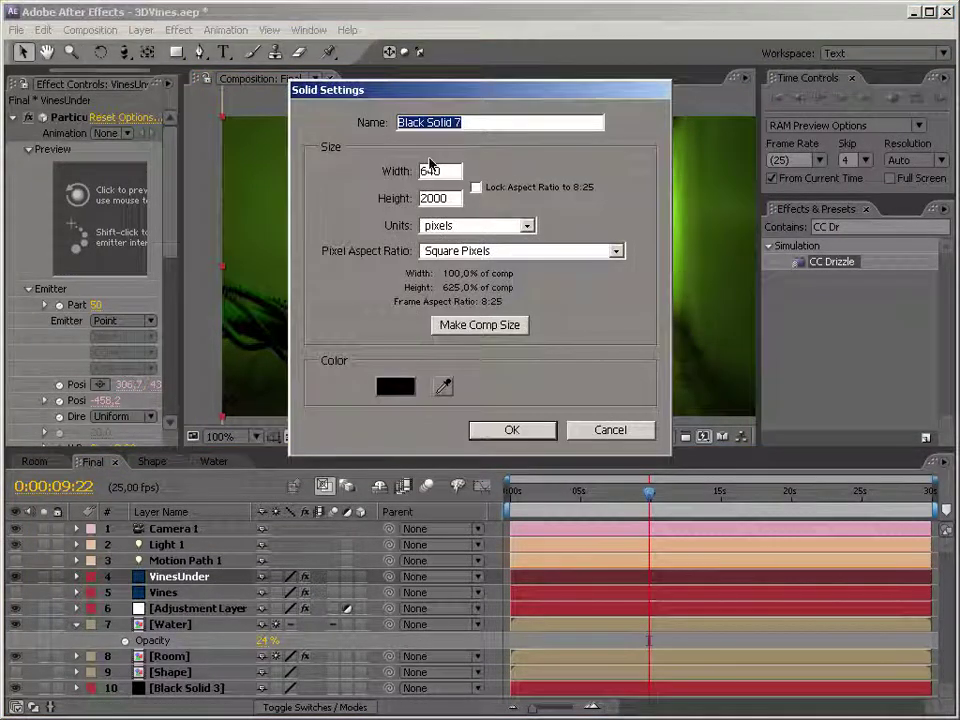
left_click(500, 325)
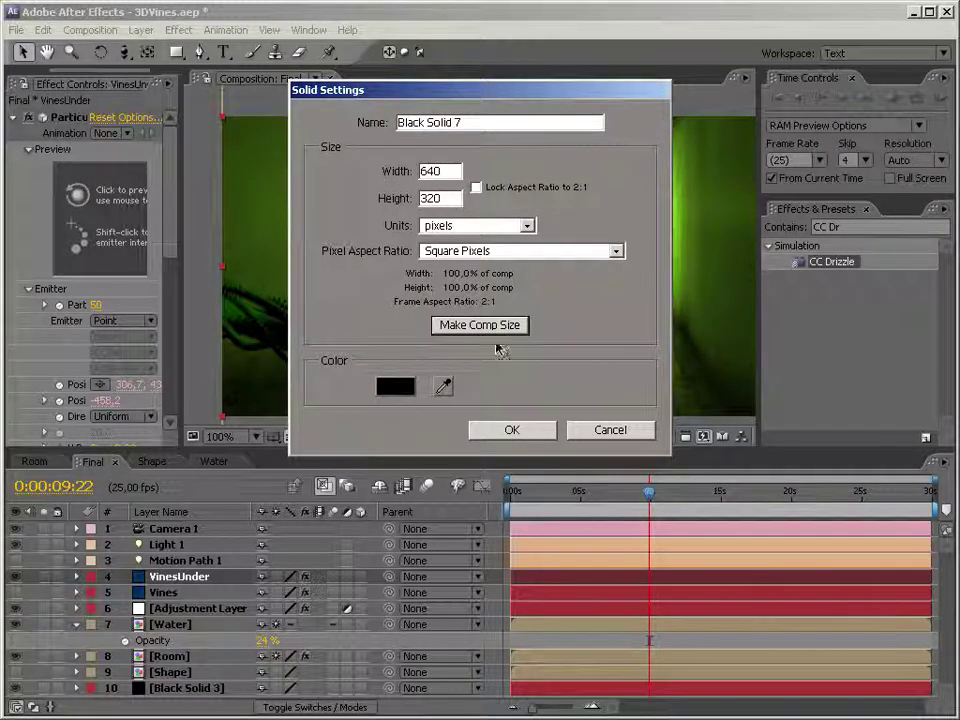
left_click(445, 198)
type("2000")
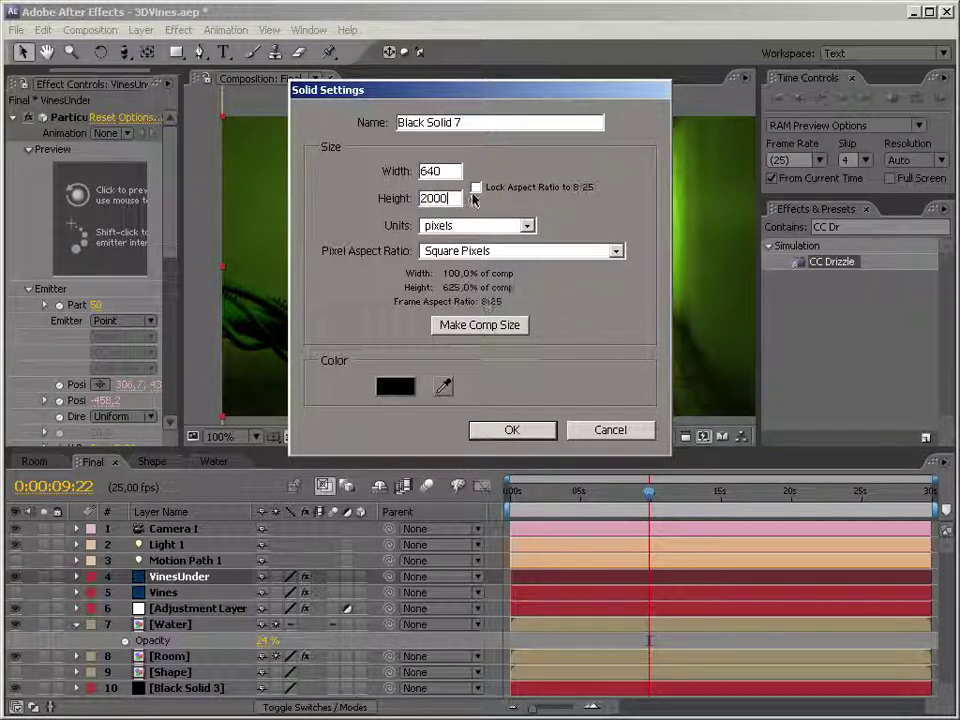
left_click(515, 429)
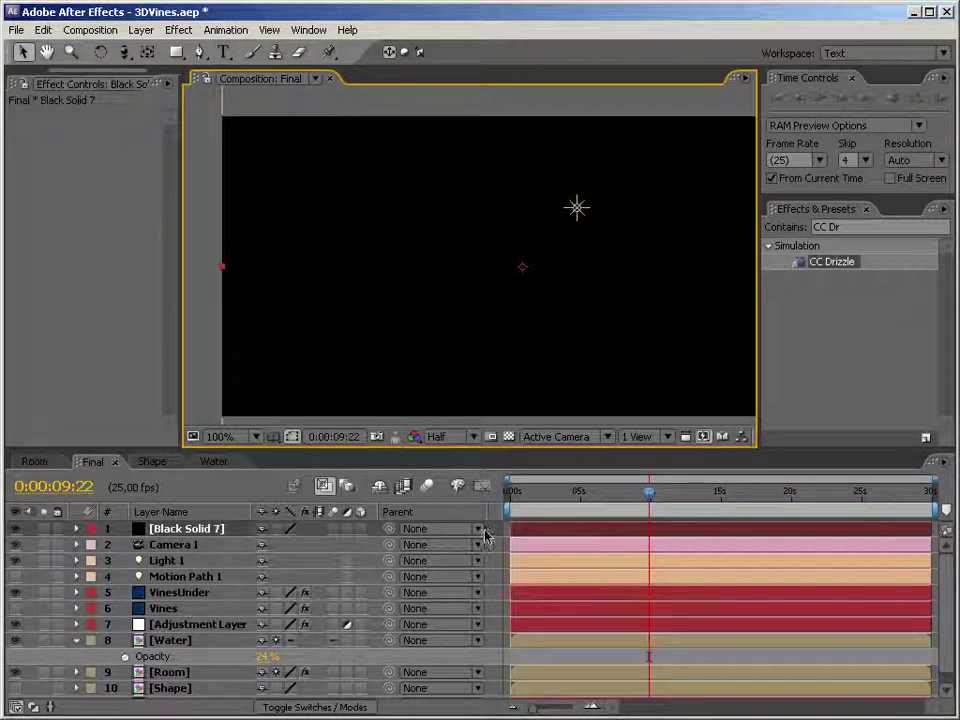
Make the new black solid a 3D layer, rotate it to lie horizontally, and lower it to the room's floor
left_click(360, 528)
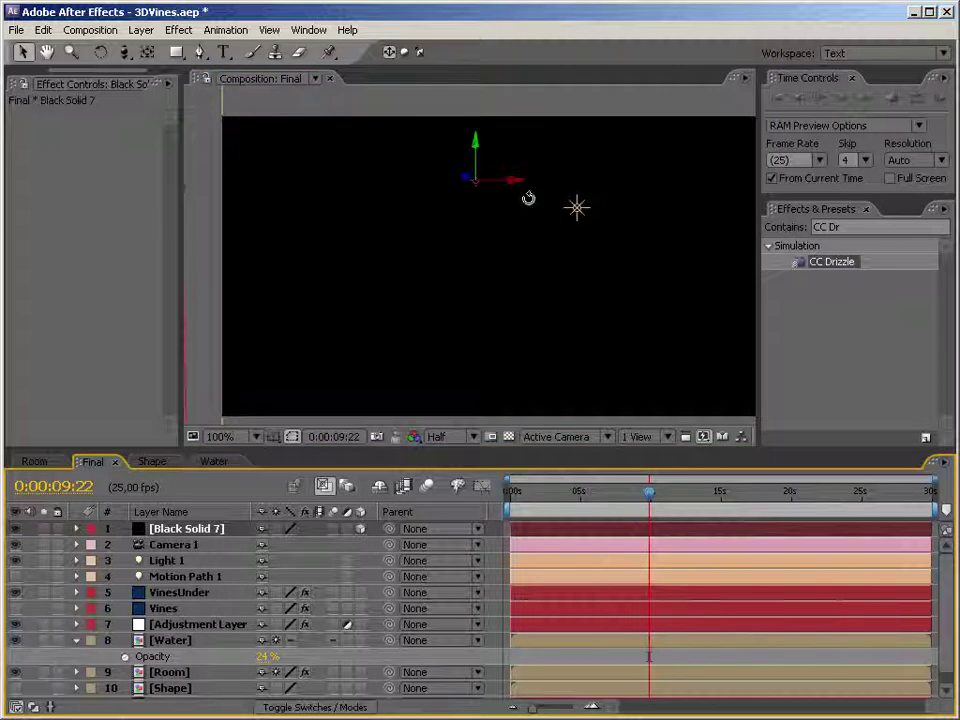
key("w")
left_click(517, 166)
left_click_drag(517, 166, 516, 120)
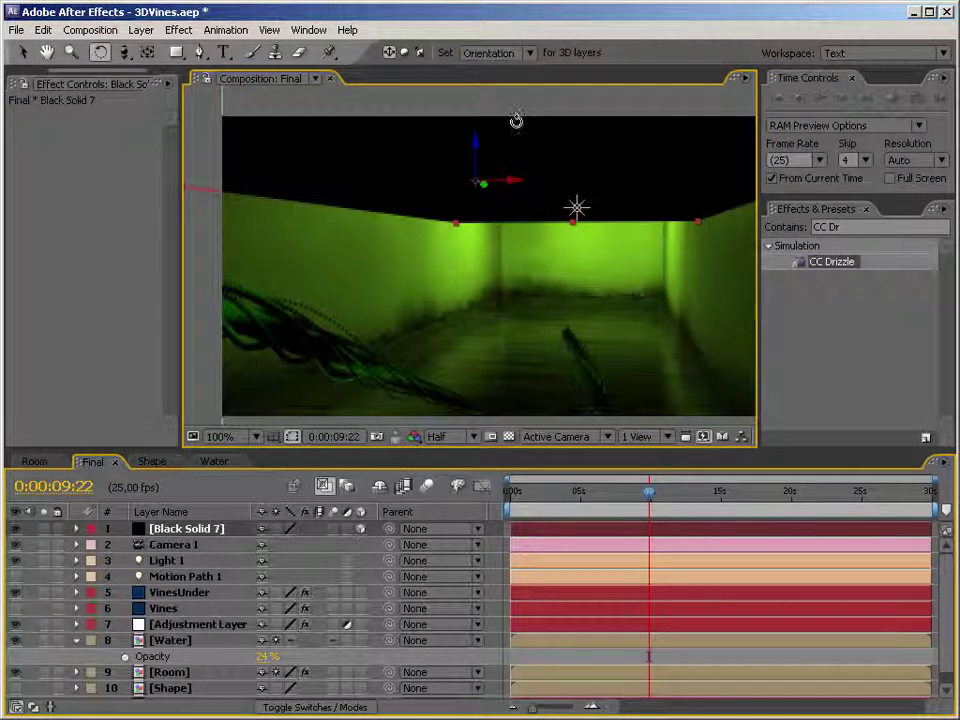
key("v")
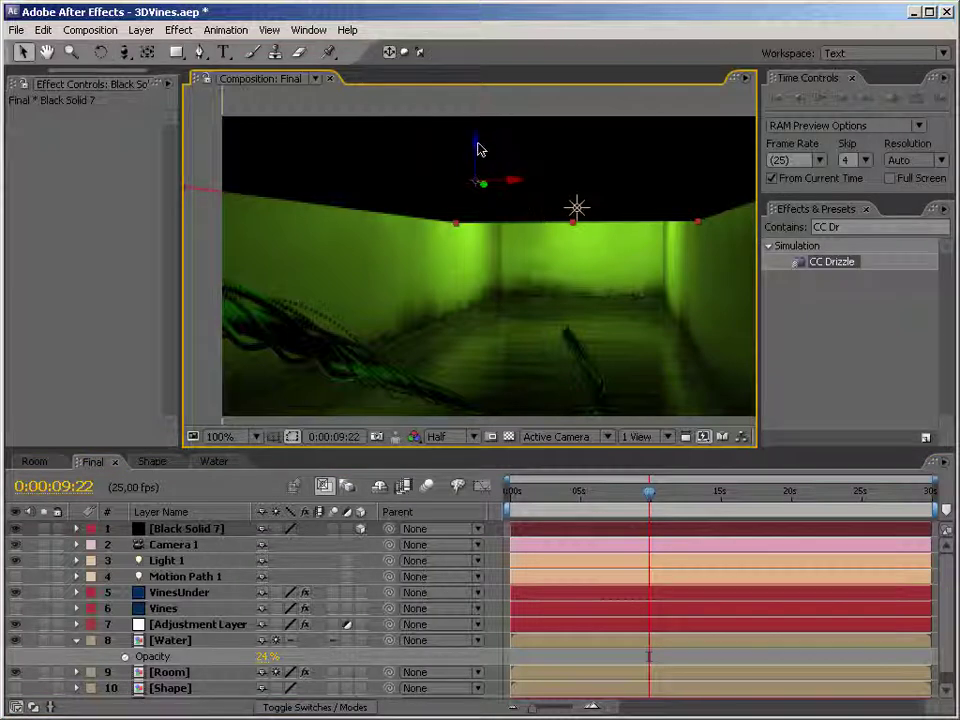
left_click_drag(478, 149, 476, 410)
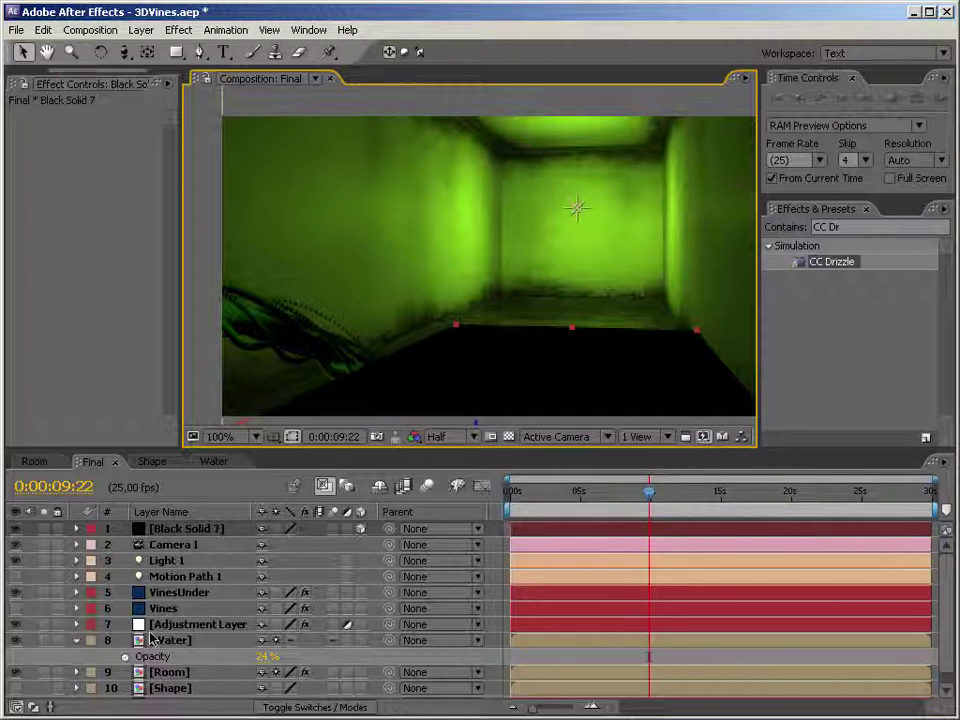
Rename the black floor solid layer as Obscure
left_click(176, 592)
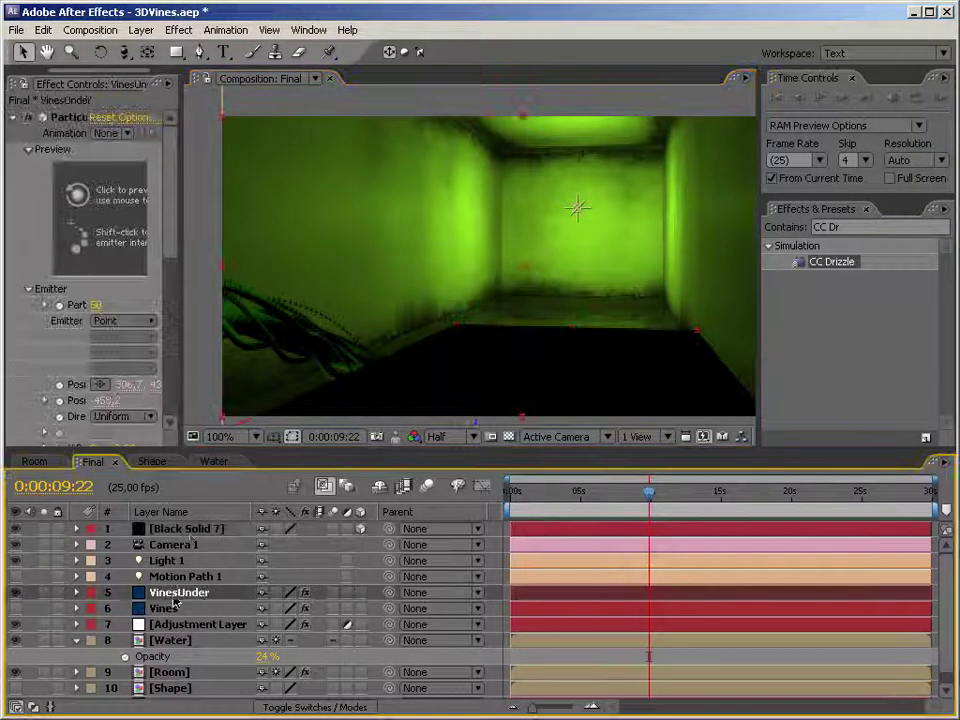
left_click_drag(177, 208, 307, 443)
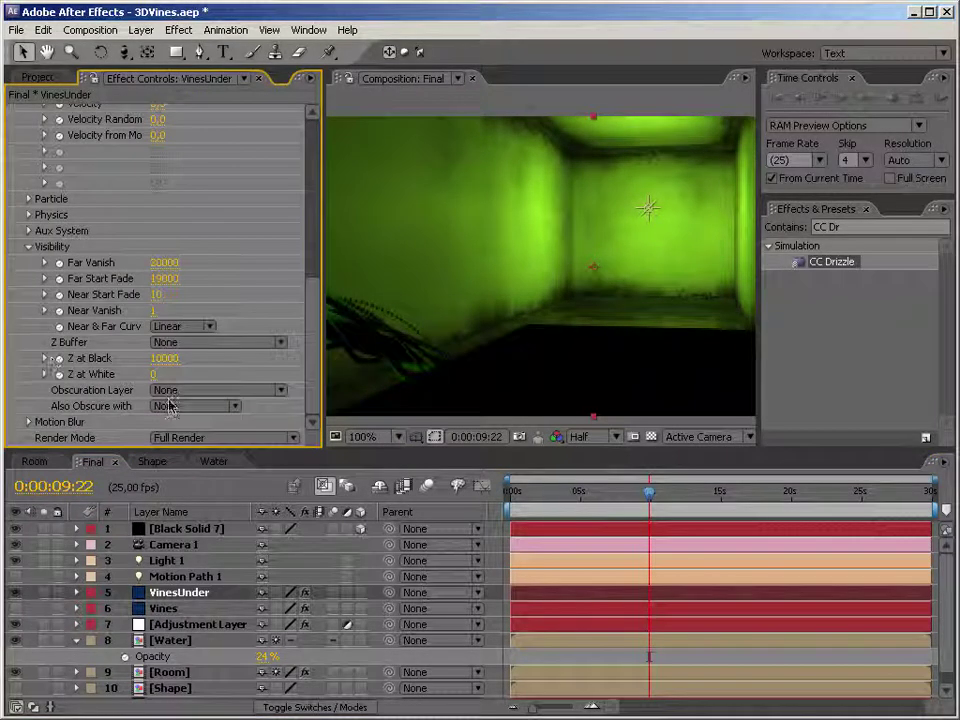
left_click(172, 528)
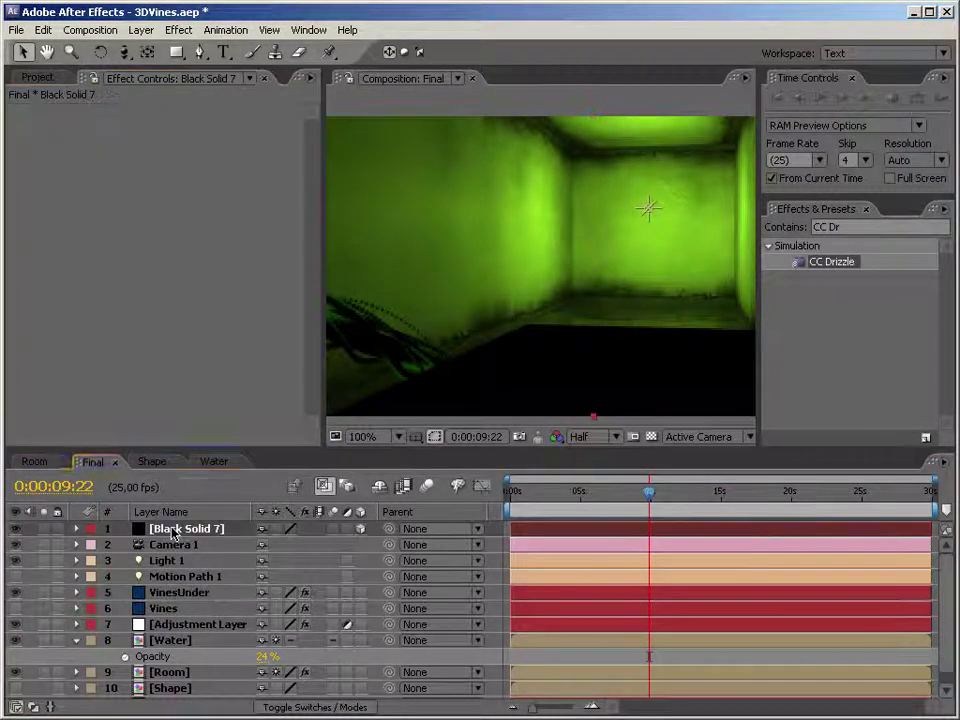
key("Return")
type("Obscure")
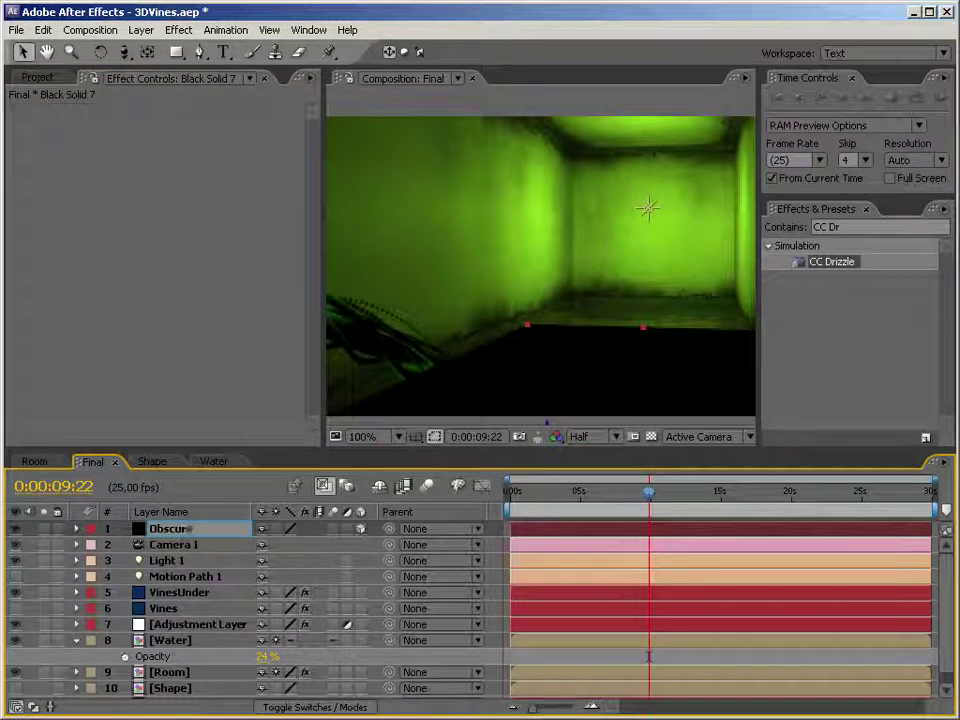
key("Return")
Set the Obscuration Layer in the VinesUnder layer's Particular effect to Obscure, and hide the Obscure layer
left_click(179, 592)
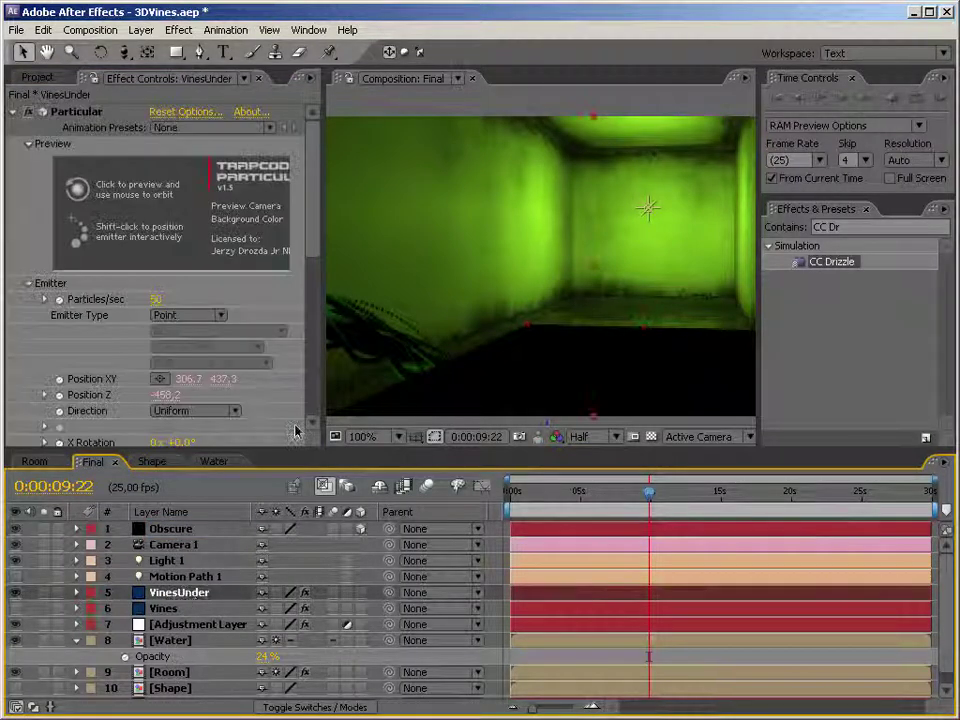
scroll(313, 248, "down", 10)
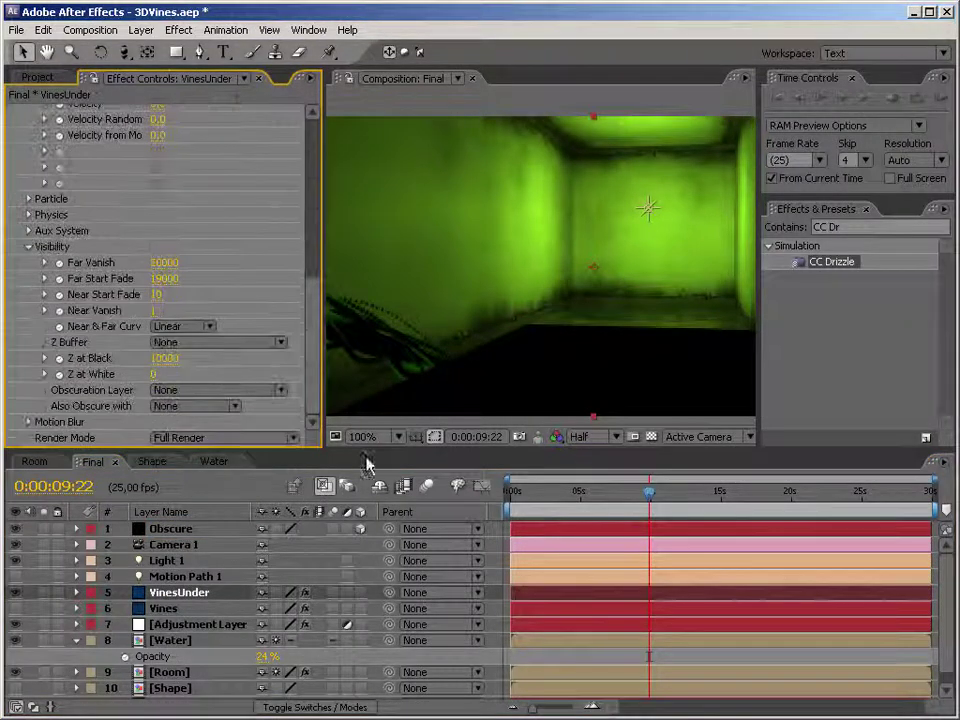
left_click(175, 395)
left_click(190, 416)
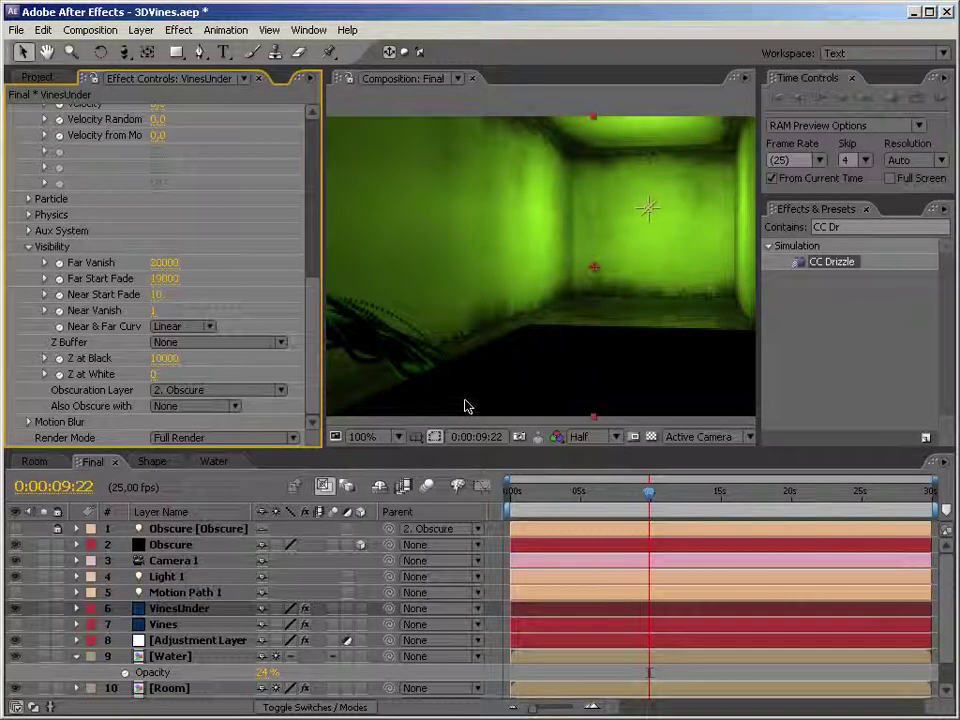
left_click(17, 548)
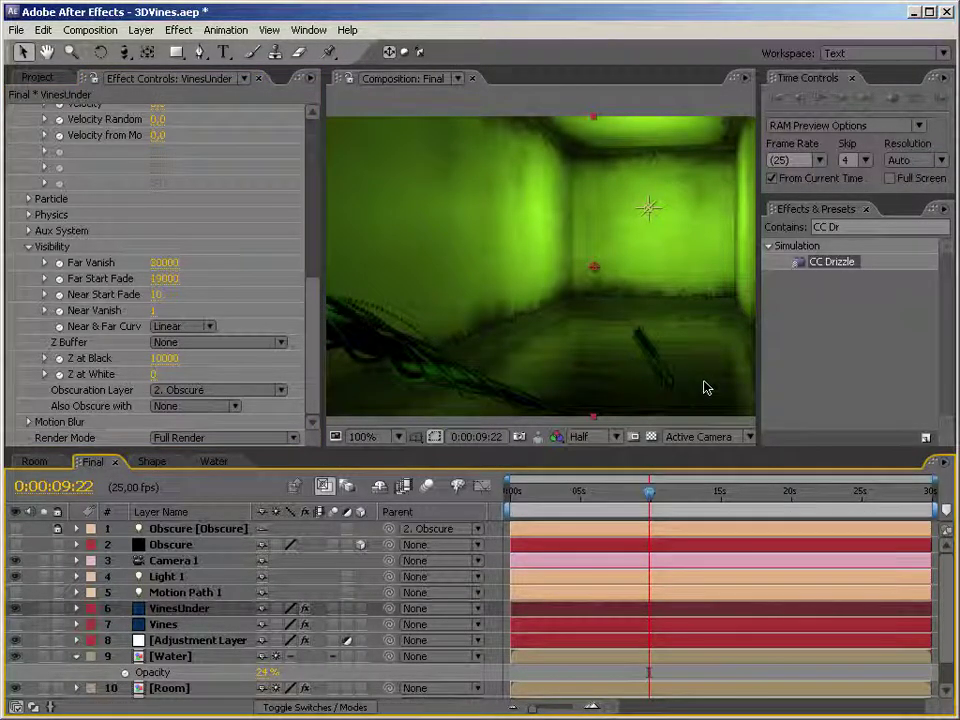
left_click_drag(321, 279, 174, 280)
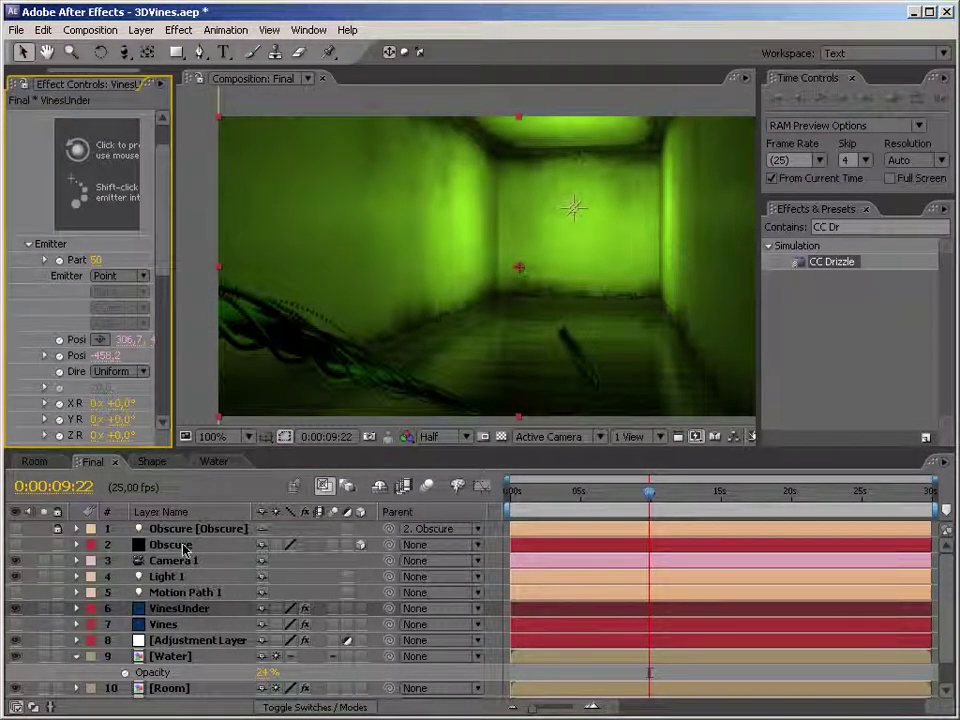
Reveal the transform properties of the Obscure layer
left_click(187, 550)
left_click(78, 545)
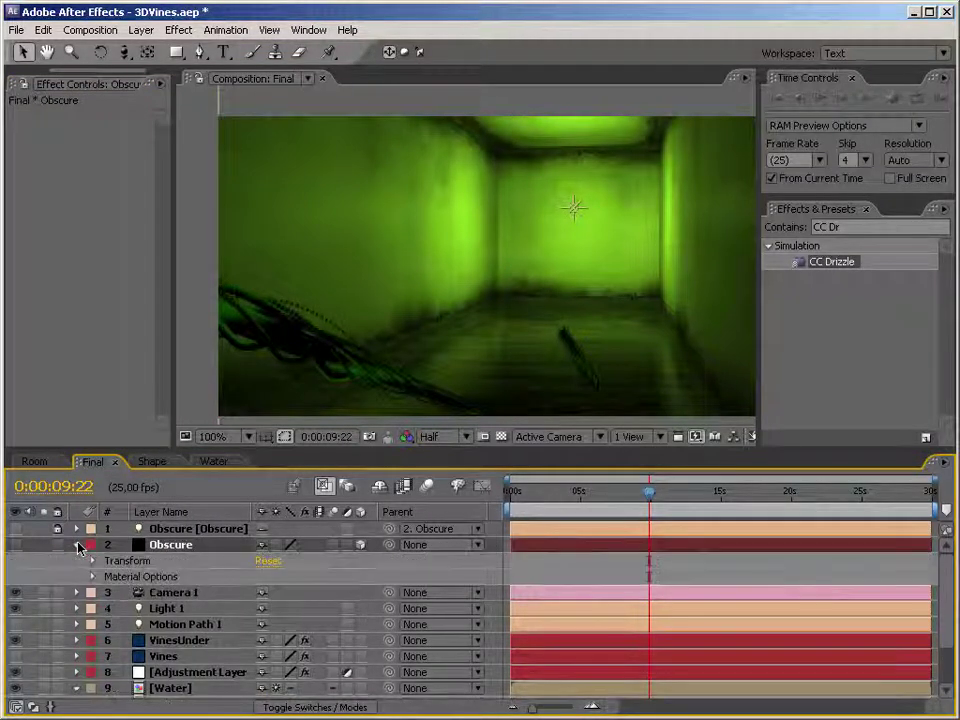
left_click(93, 562)
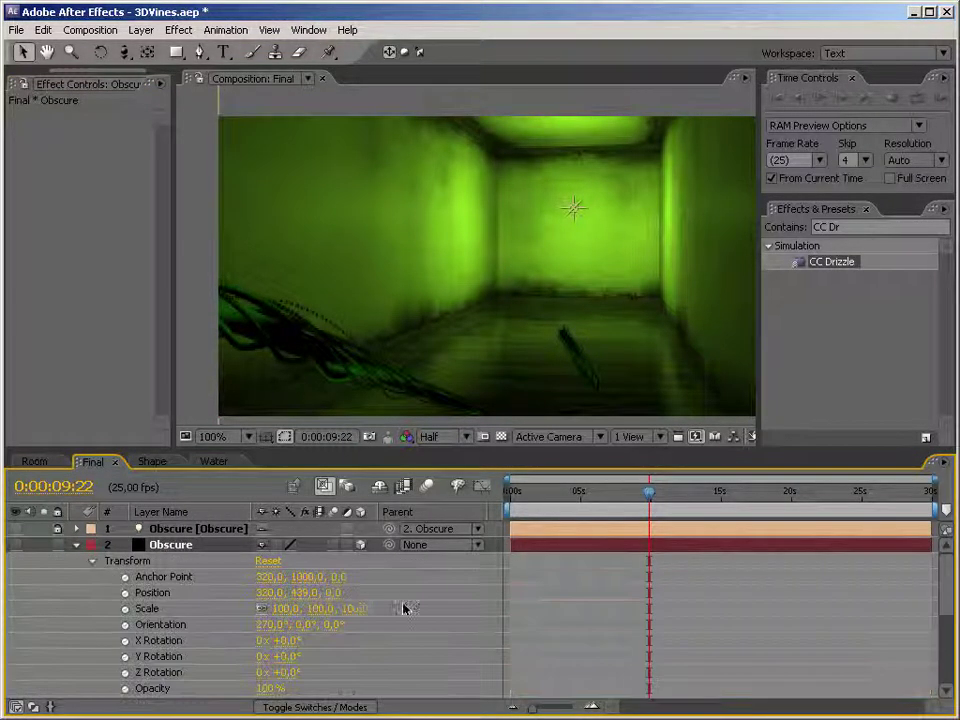
left_click_drag(303, 595, 237, 590)
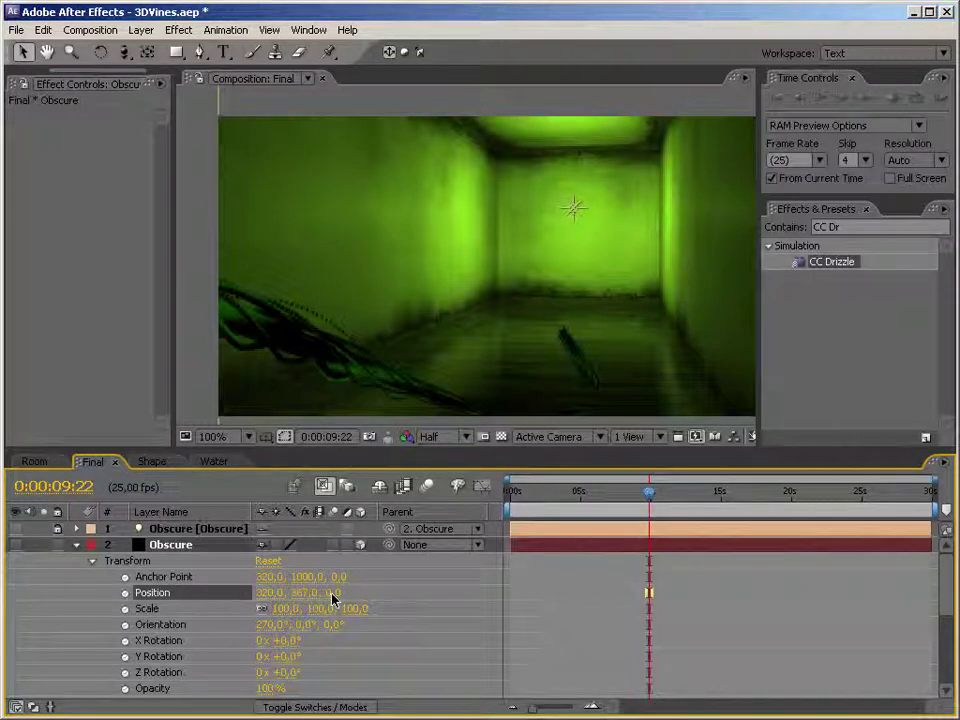
key("ctrl+z")
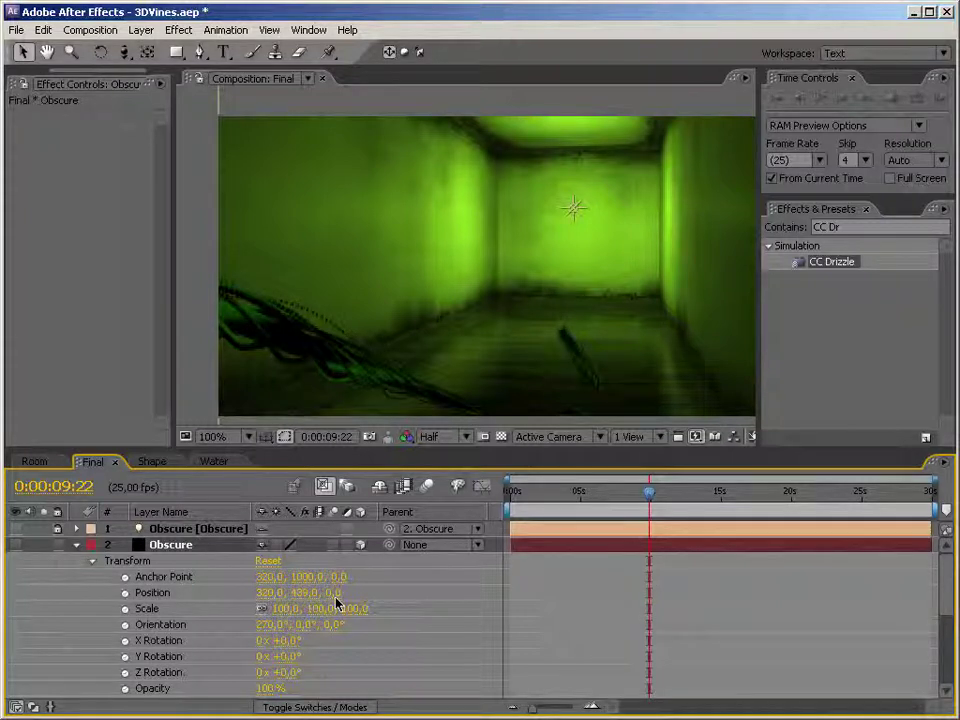
left_click_drag(331, 593, 340, 622)
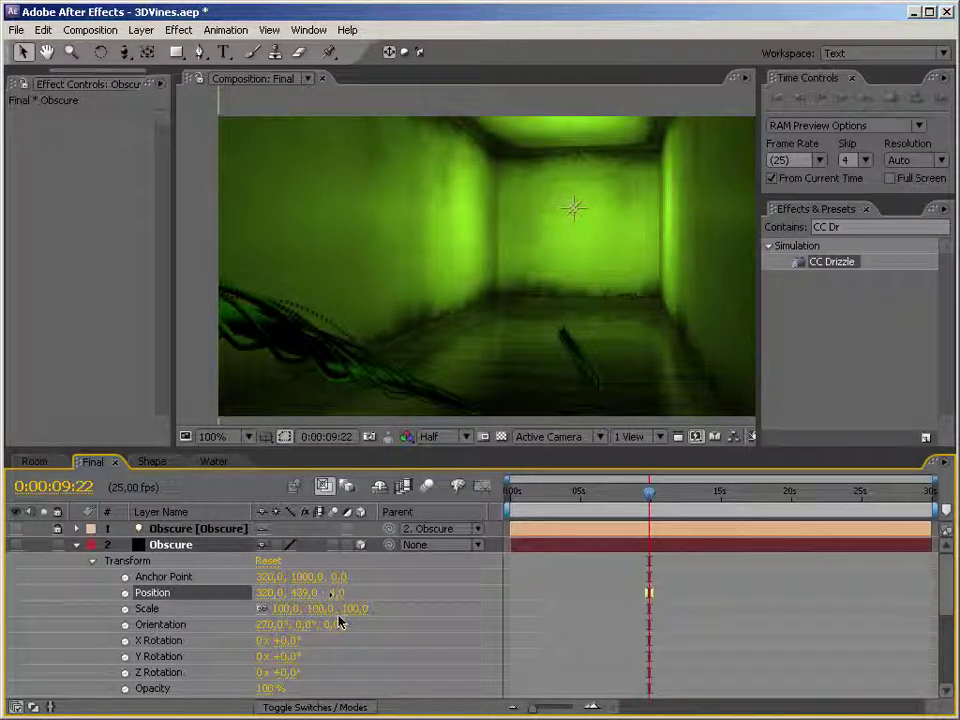
key("ctrl+z")
Set the Obscure layer's Y position to 380 so the vines are cut off at the floor
left_click(309, 593)
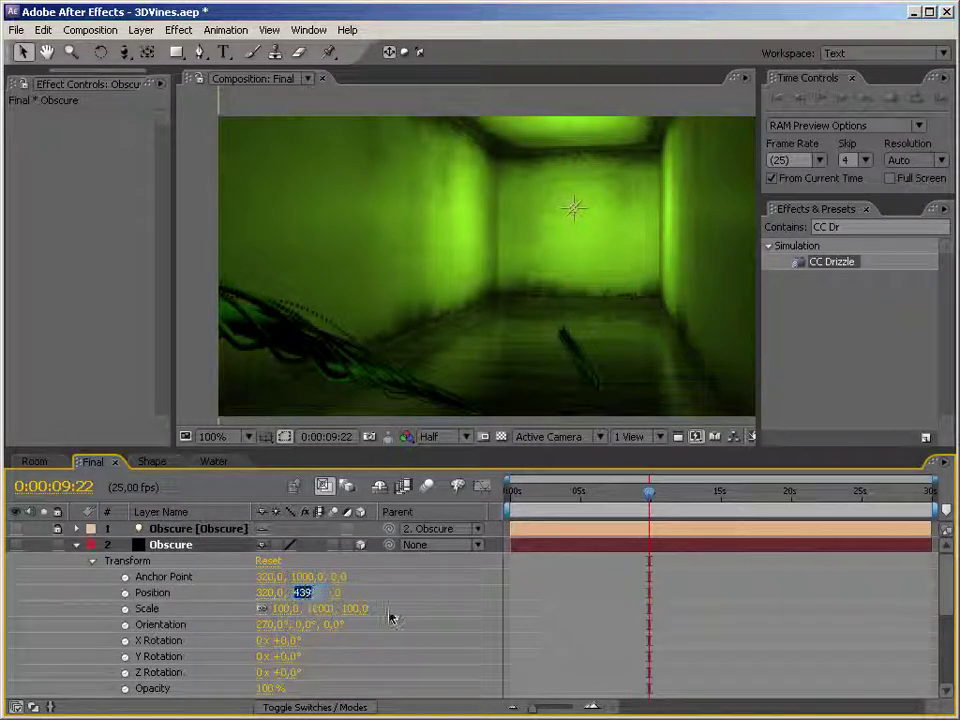
type("330")
left_click(400, 606)
mouse_move(300, 593)
left_mouse_down()
mouse_move(332, 611)
mouse_move(302, 597)
left_mouse_up()
left_click(300, 593)
key("Return")
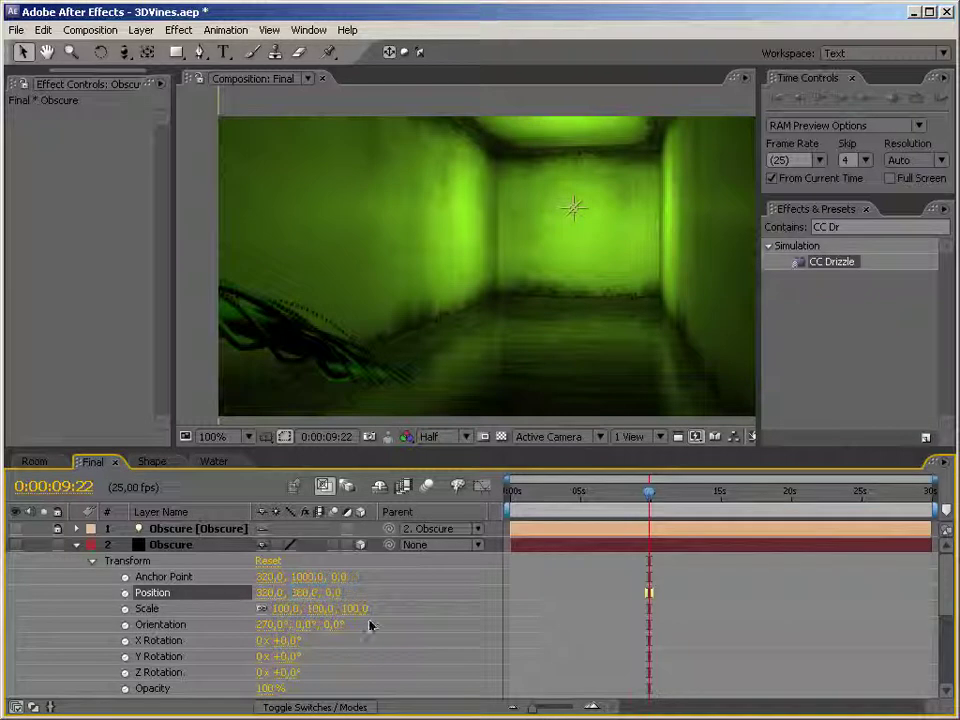
Try a Y position of 350 for the Obscure layer and check it at an earlier time
left_click(302, 593)
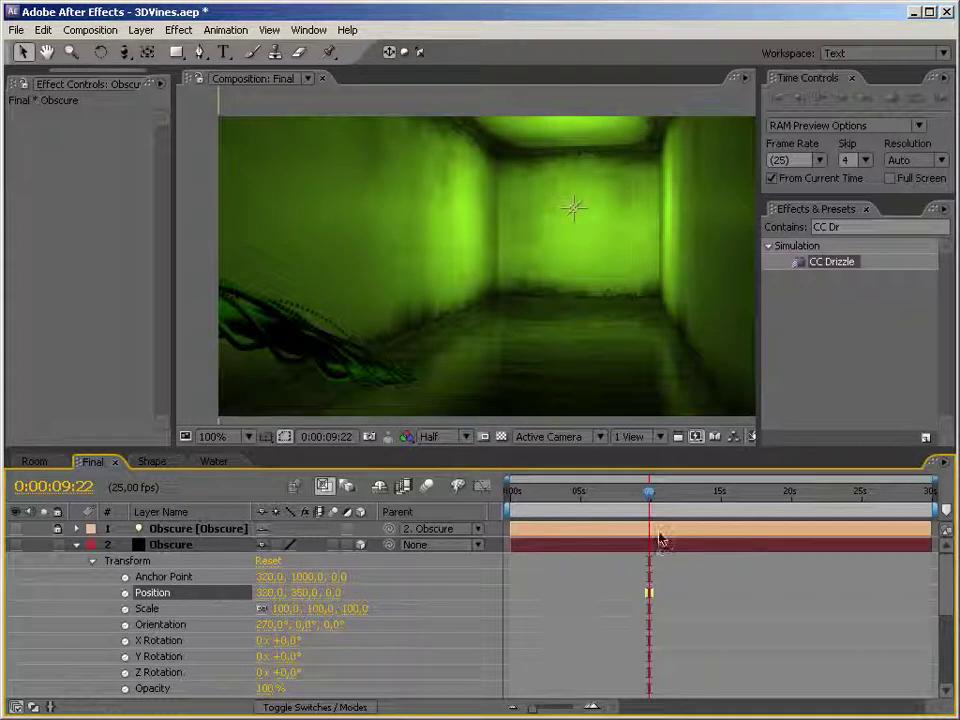
left_click(77, 545)
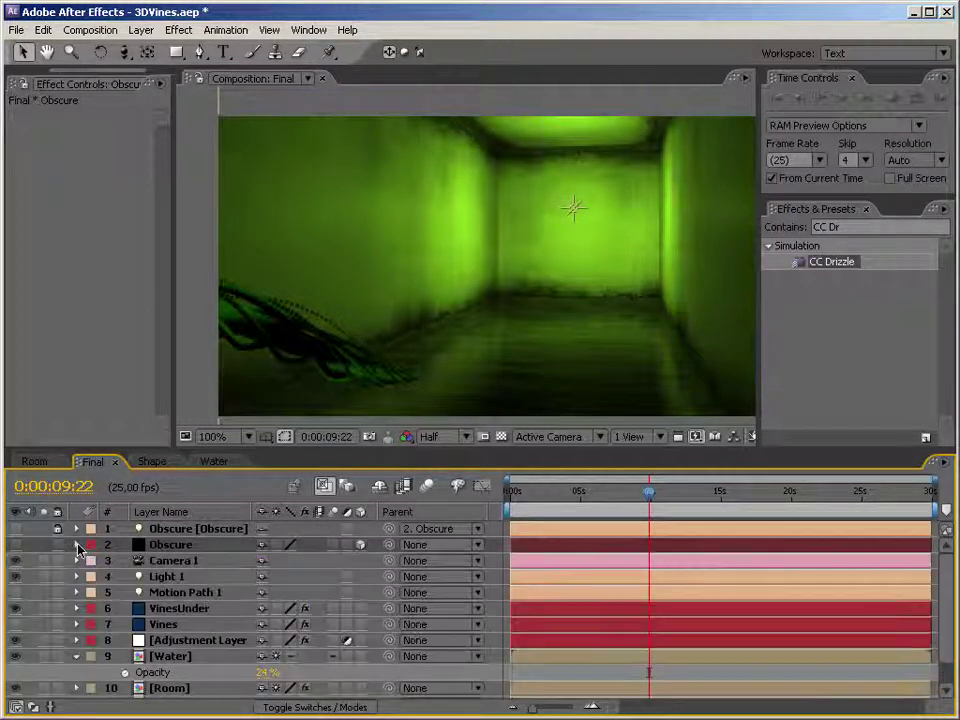
left_click(559, 498)
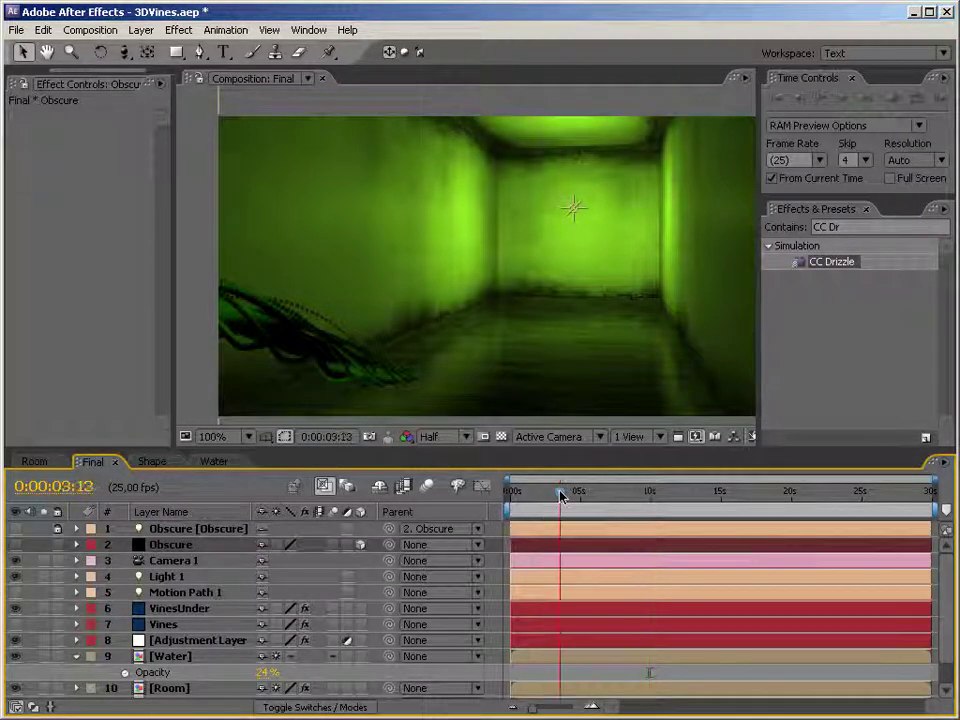
left_click(537, 498)
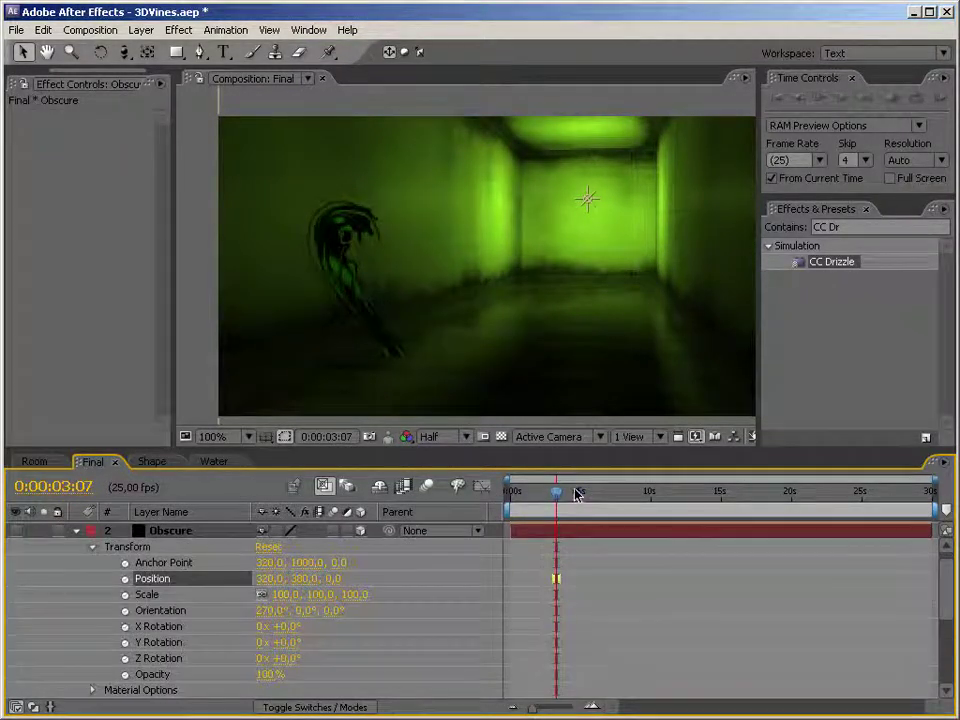
Check where the vines are cut off by the floor at several times between the start and 13 seconds
left_click_drag(553, 497, 614, 497)
left_click(657, 500)
left_click(694, 500)
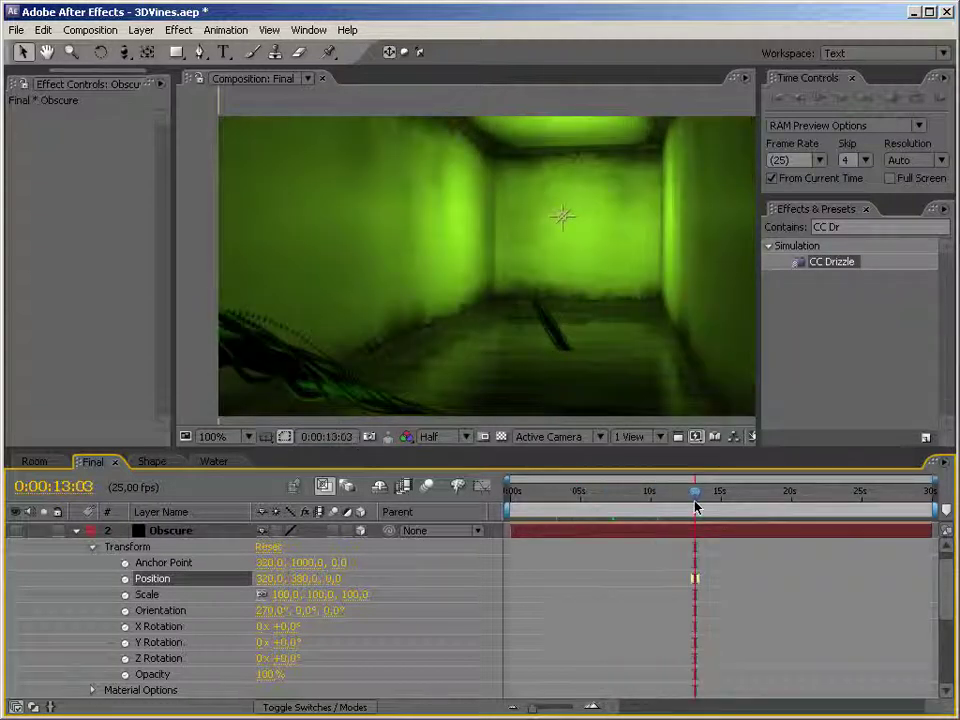
left_click(606, 499)
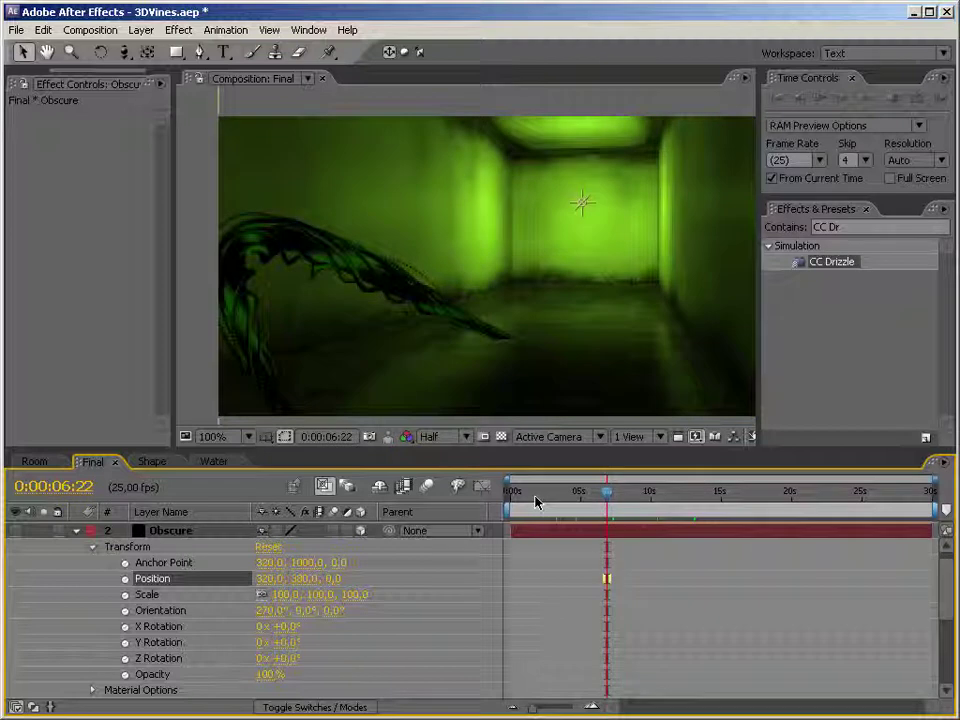
left_click(536, 501)
left_click_drag(536, 501, 454, 499)
left_click(76, 531)
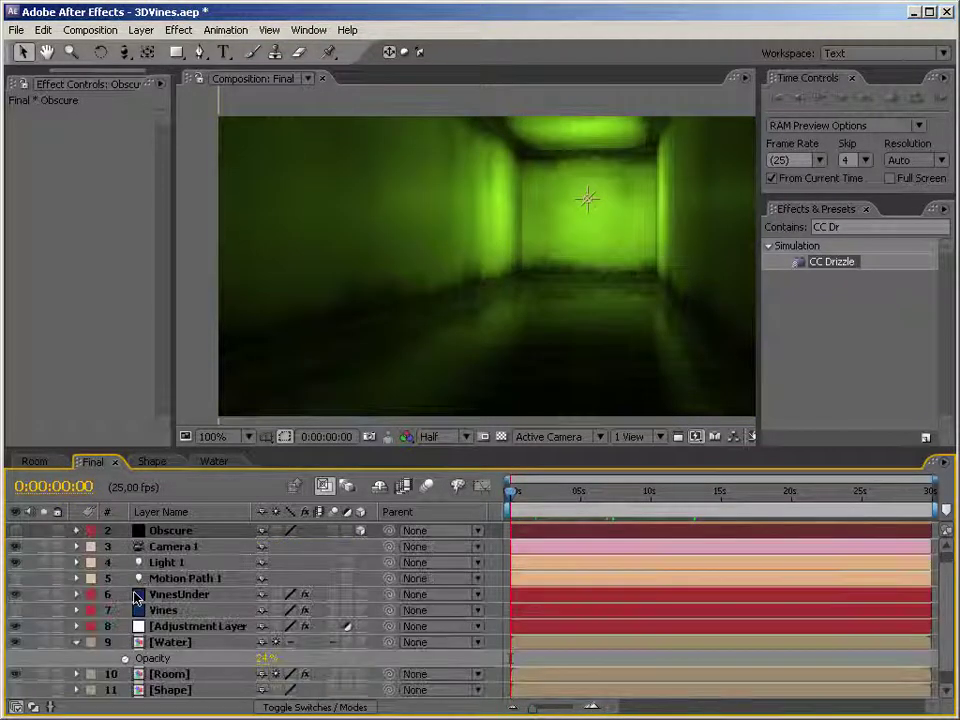
left_click(535, 500)
left_click(576, 508)
Rename the VinesUnder layer as VinesOver and hide it
left_click(175, 594)
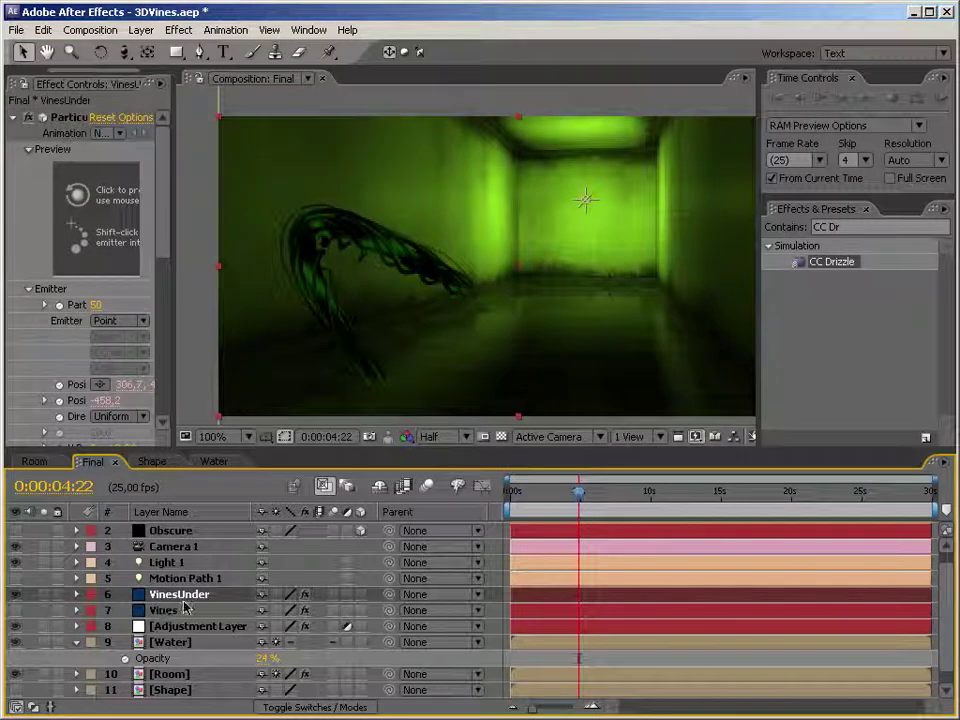
key("Return")
key("Right")
key("BackSpace")
key("BackSpace")
key("BackSpace")
key("BackSpace")
key("BackSpace")
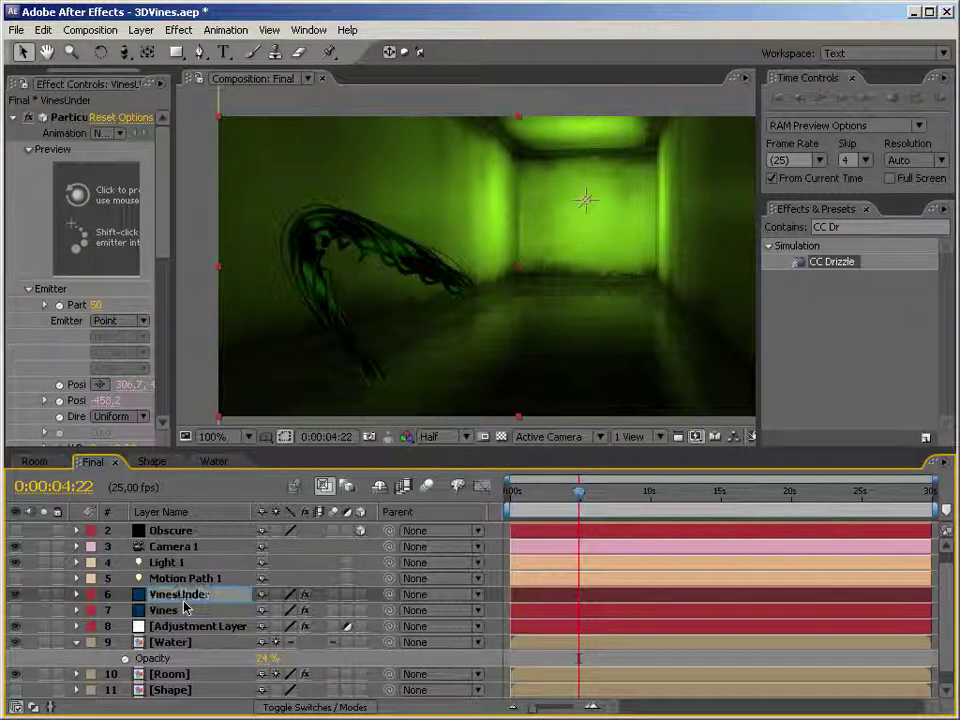
key("BackSpace")
type("Over")
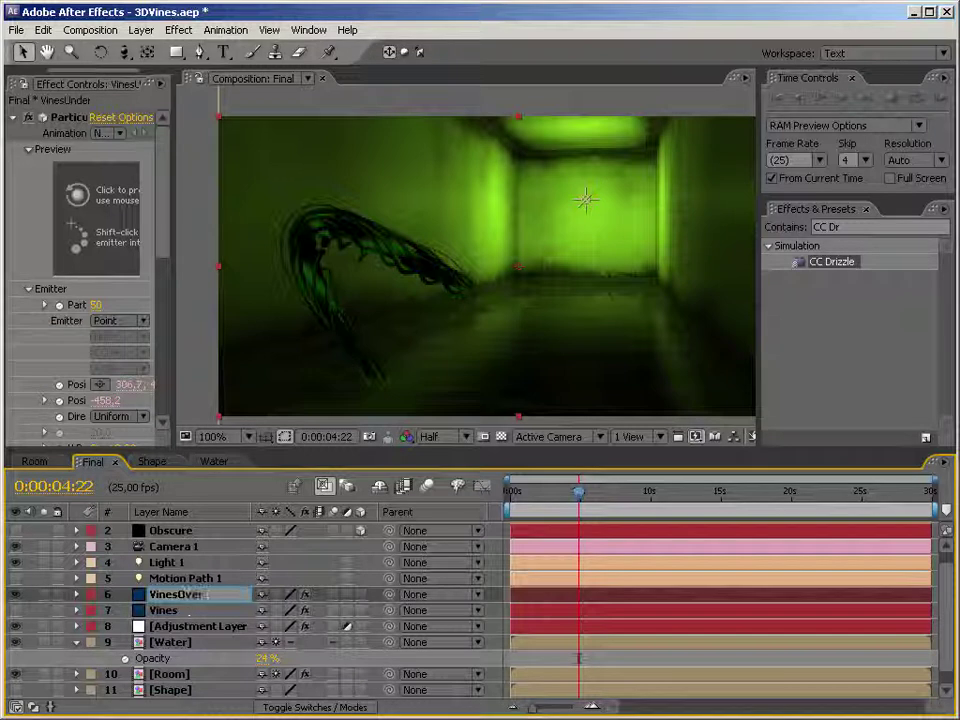
key("Return")
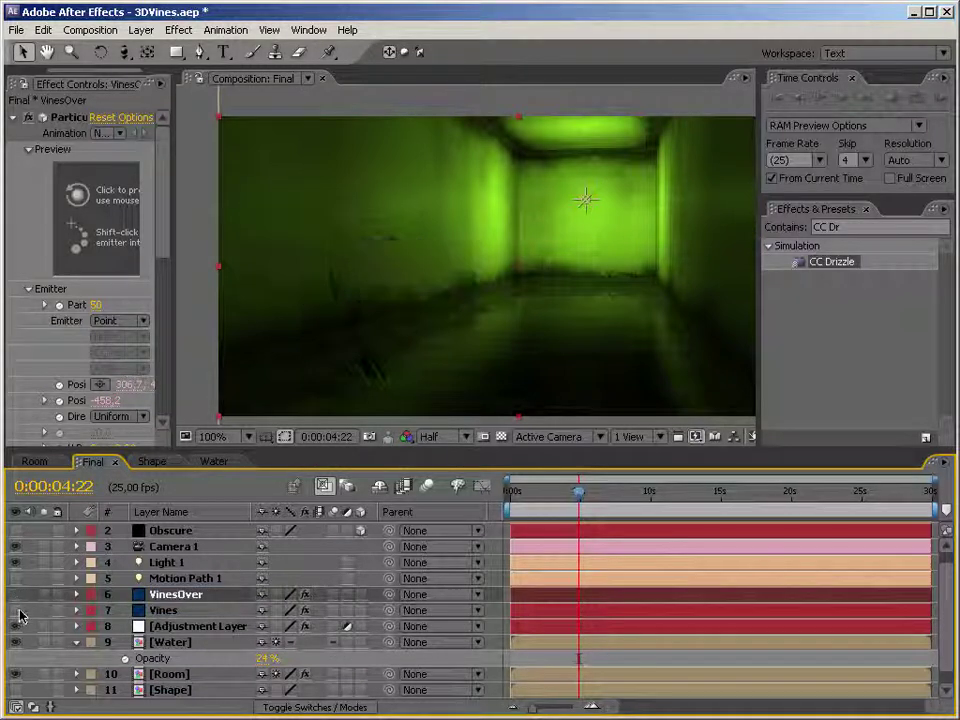
Show the original Vines layer, rename it VinesUnder, and collapse its Particular effect
left_click(164, 612)
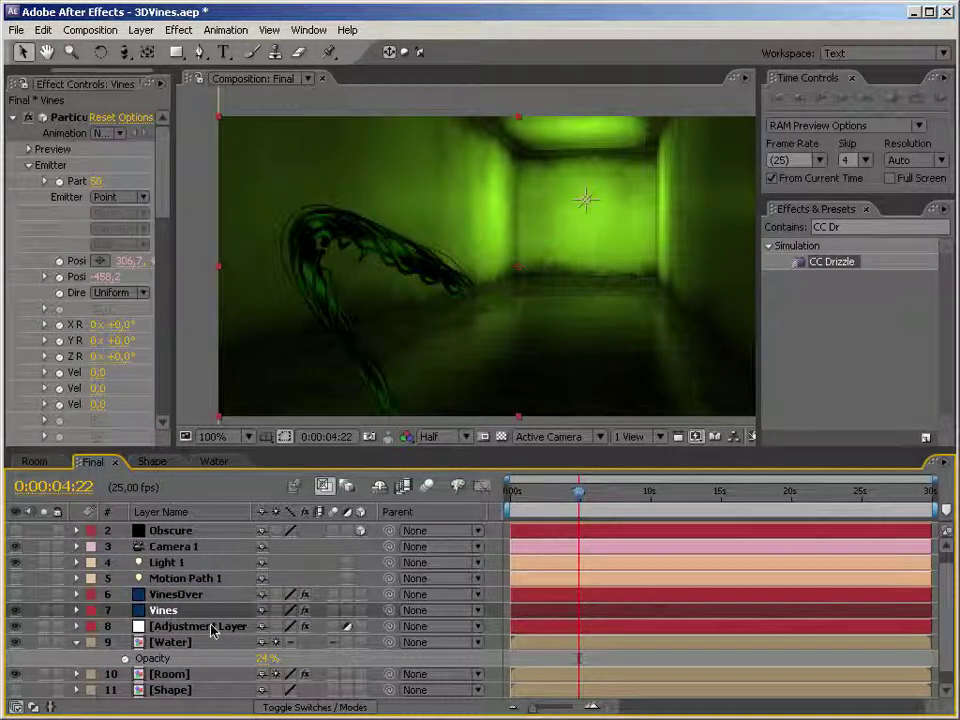
key("Return")
key("Right")
type("Under")
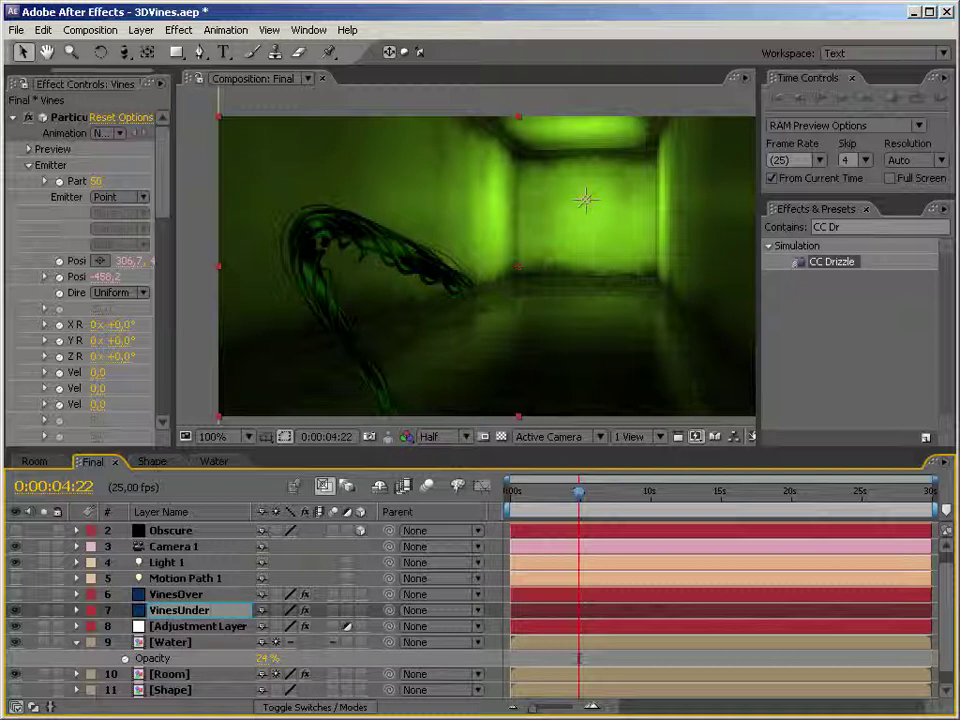
key("Return")
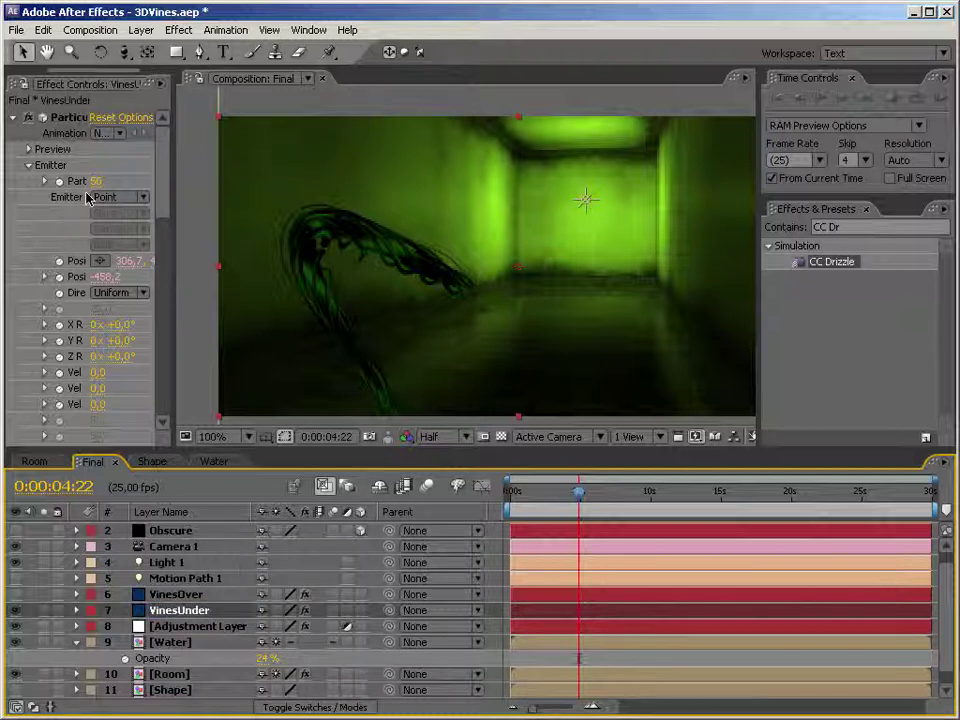
left_click(13, 117)
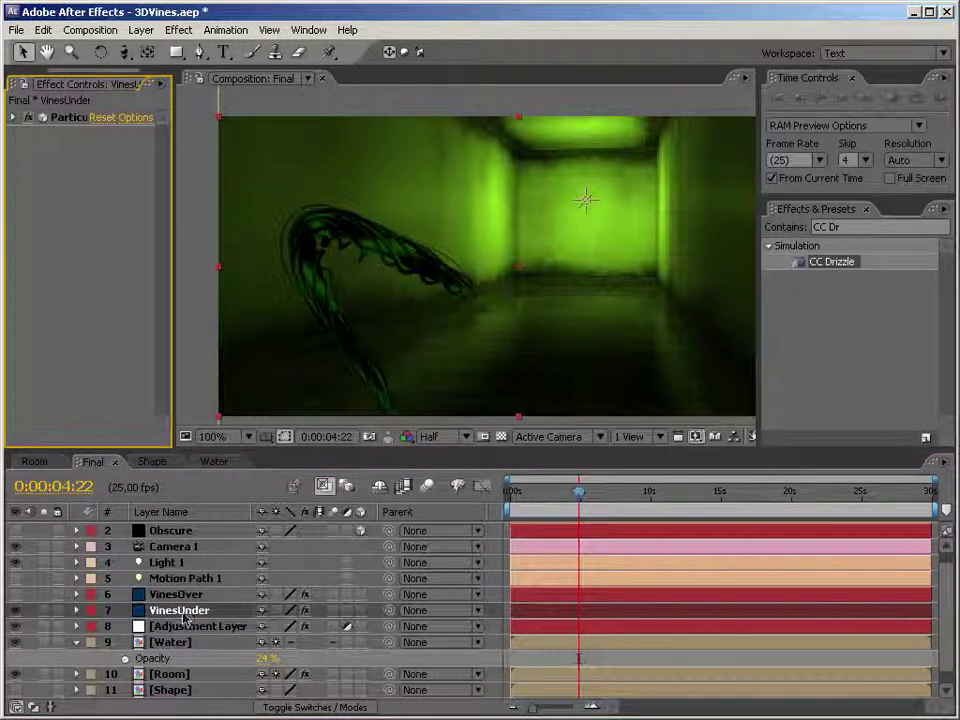
Move the VinesUnder layer beneath the Water layer and check the submerged vines at several times between 6 and 9 seconds
mouse_move(188, 645)
left_mouse_down()
mouse_move(185, 637)
mouse_move(182, 661)
left_mouse_up()
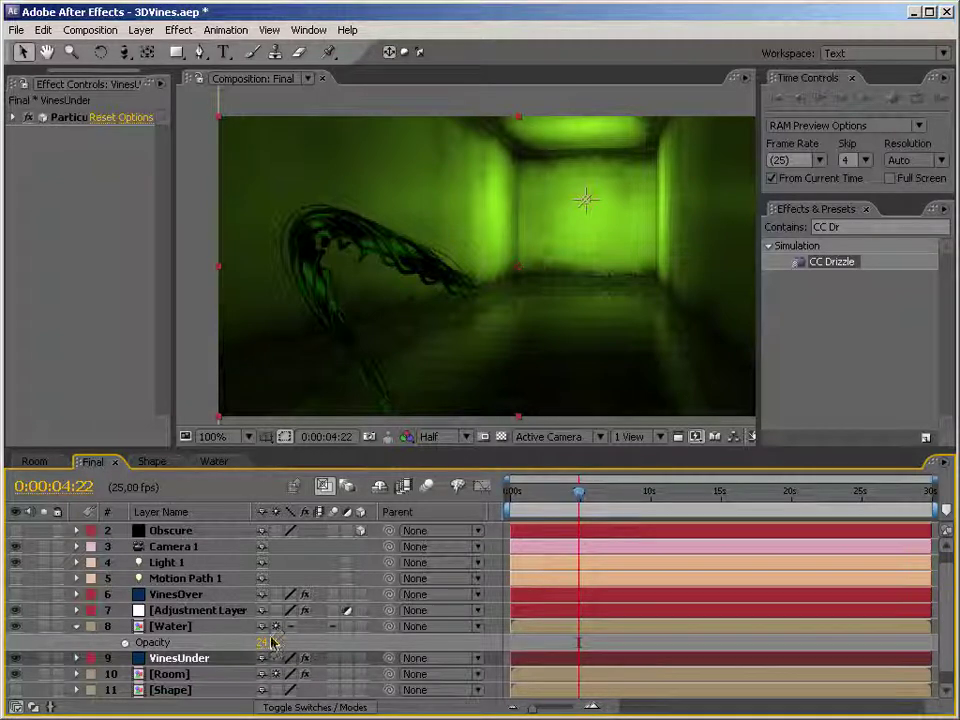
left_click_drag(454, 321, 455, 388)
left_click(602, 494)
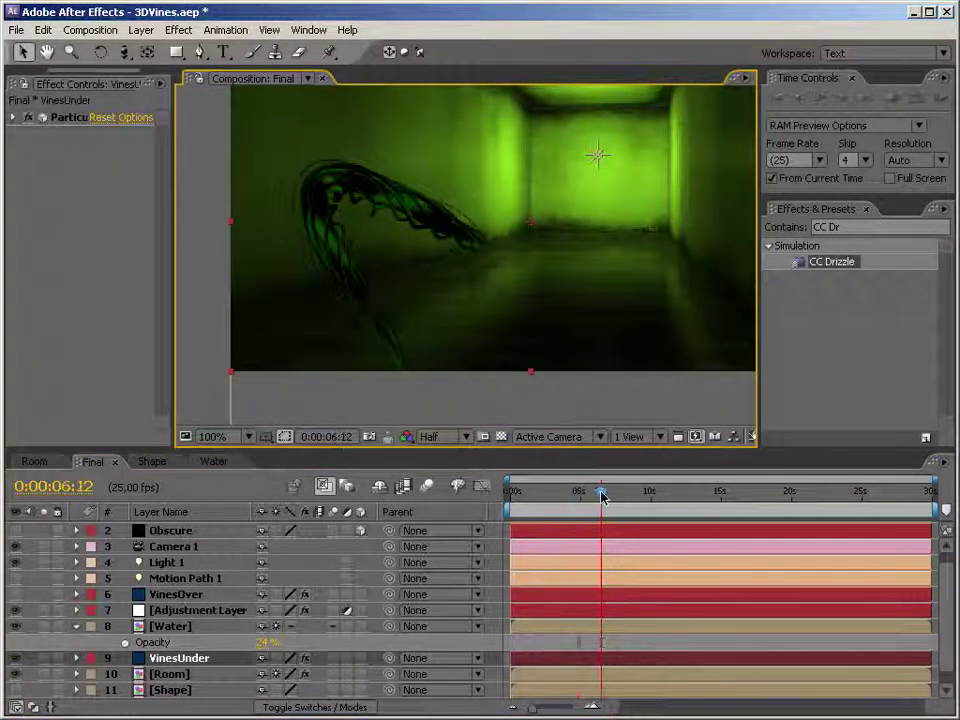
left_click_drag(603, 496, 644, 505)
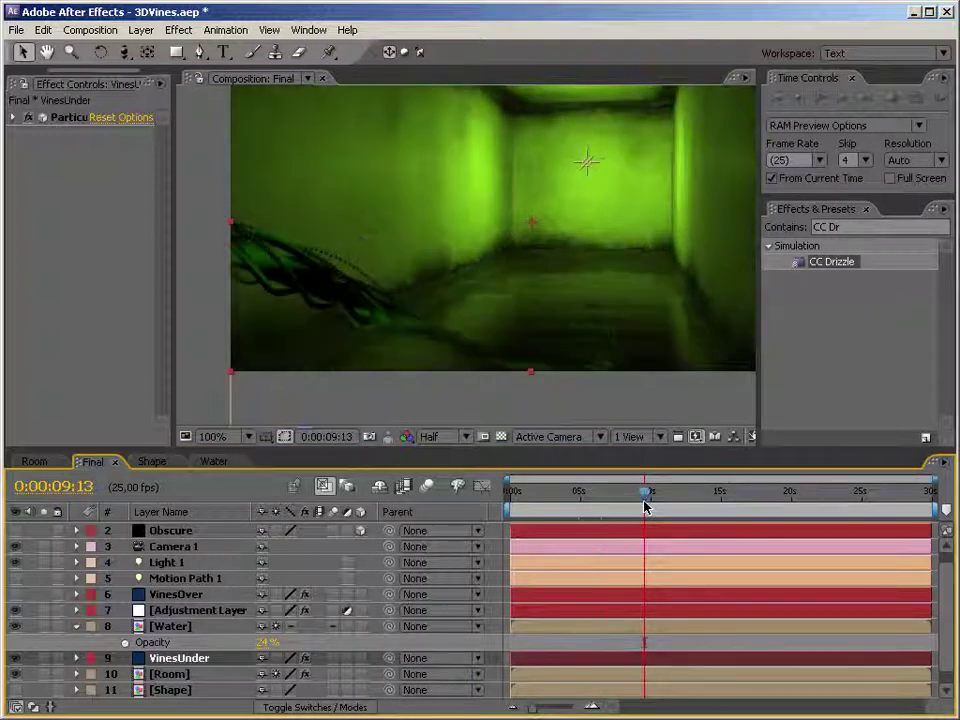
left_click(613, 507)
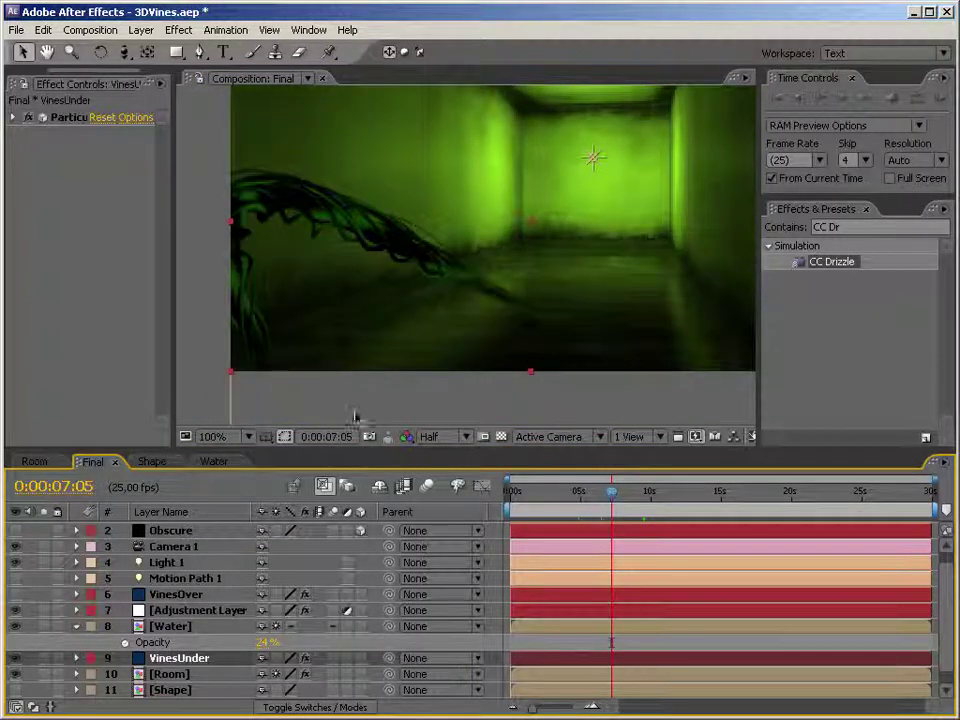
Find the Displacement Map effect and apply it to the VinesUnder layer
left_click(150, 610)
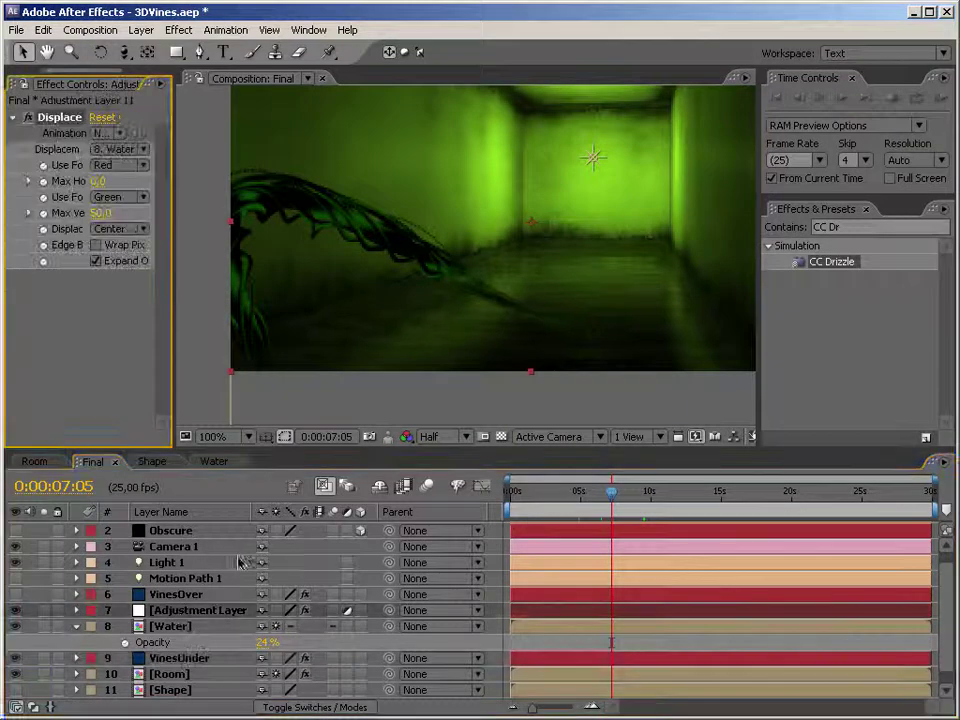
left_click(850, 227)
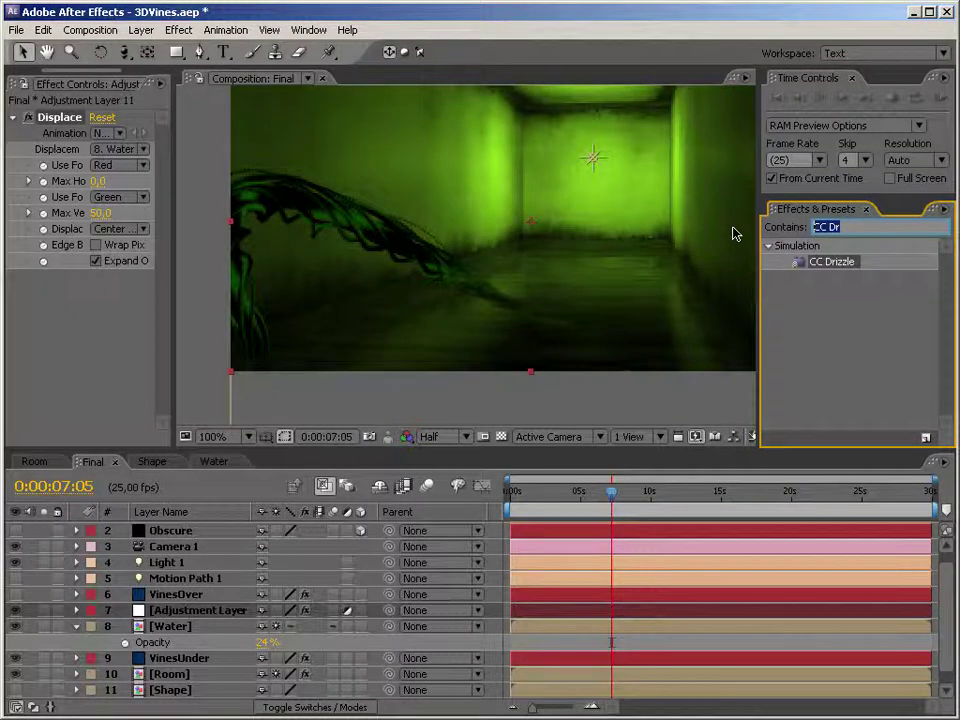
type("disp")
left_click_drag(843, 261, 199, 662)
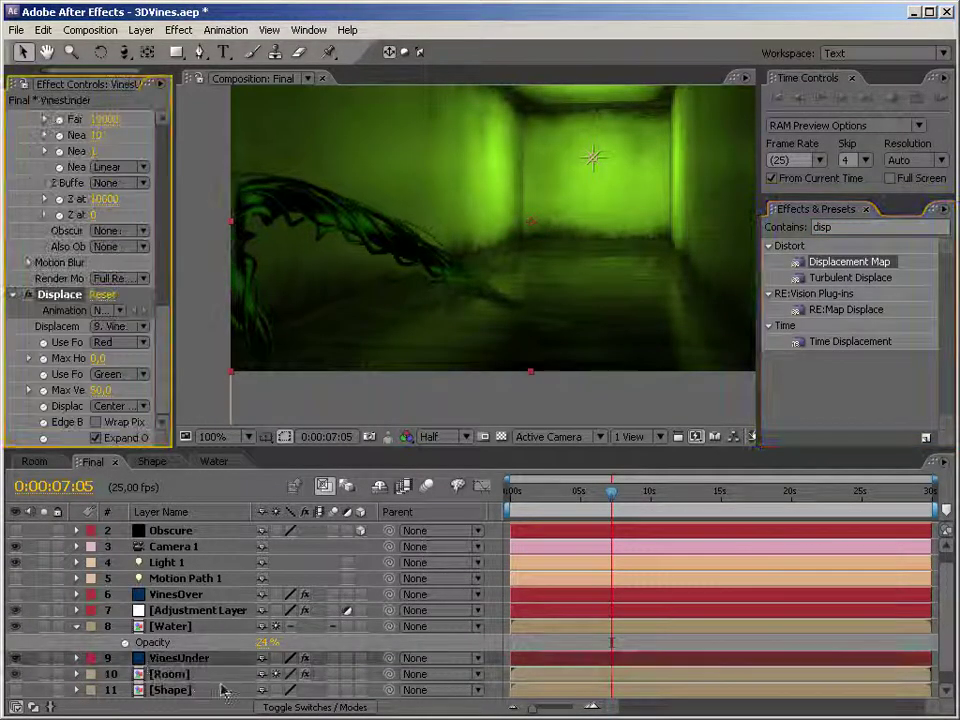
Use the Water layer as VinesUnder's displacement map, with maximum horizontal displacement 31 and vertical 20, and collapse the effect
left_click(137, 326)
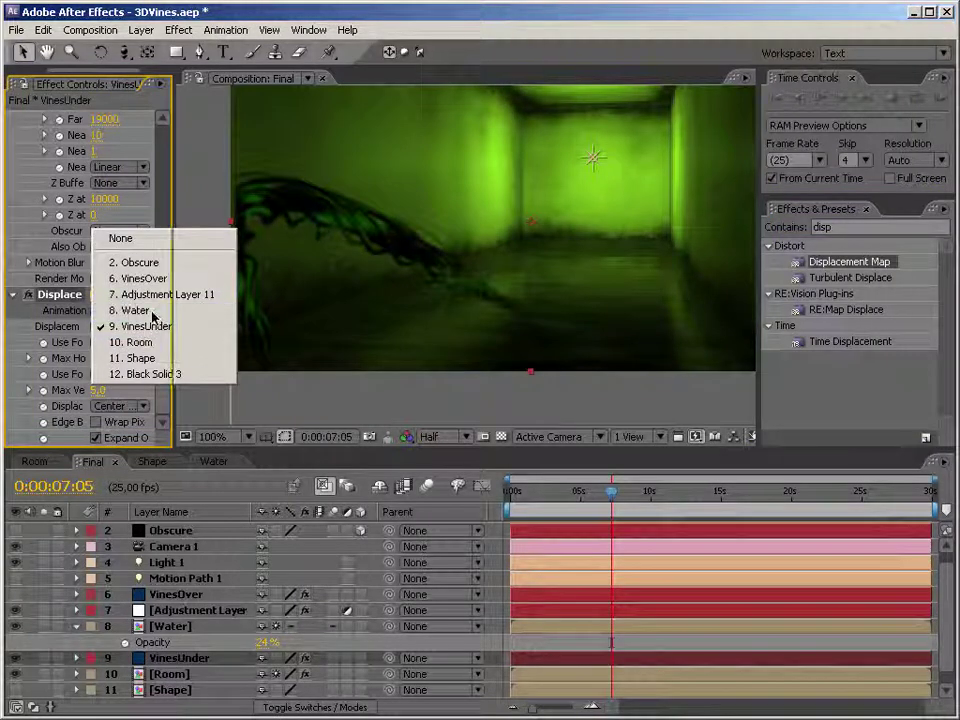
left_click(148, 311)
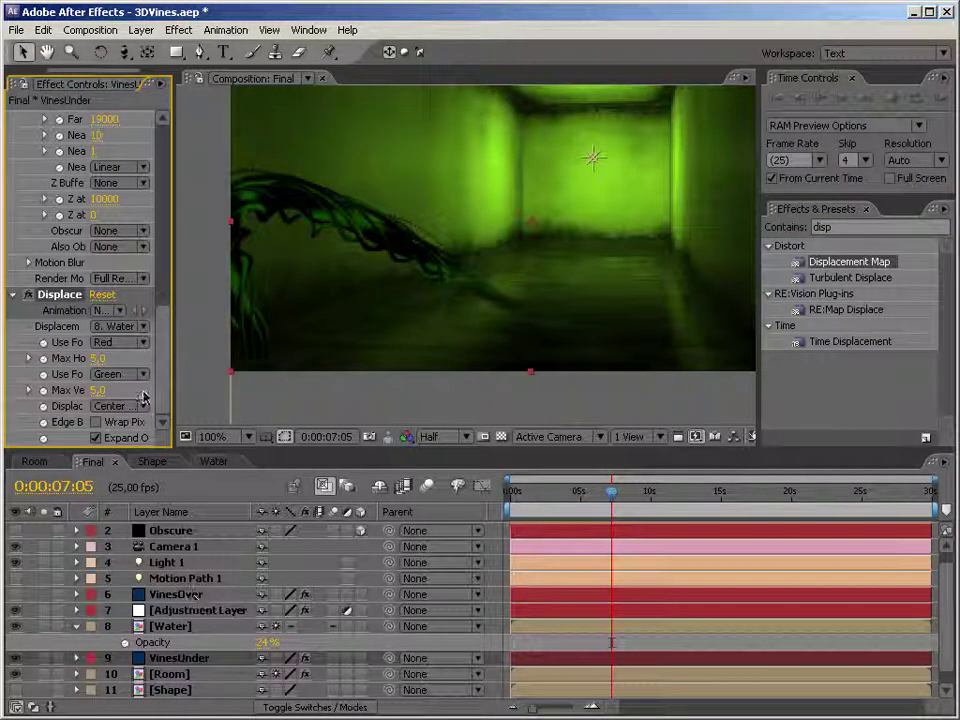
left_click_drag(96, 391, 184, 352)
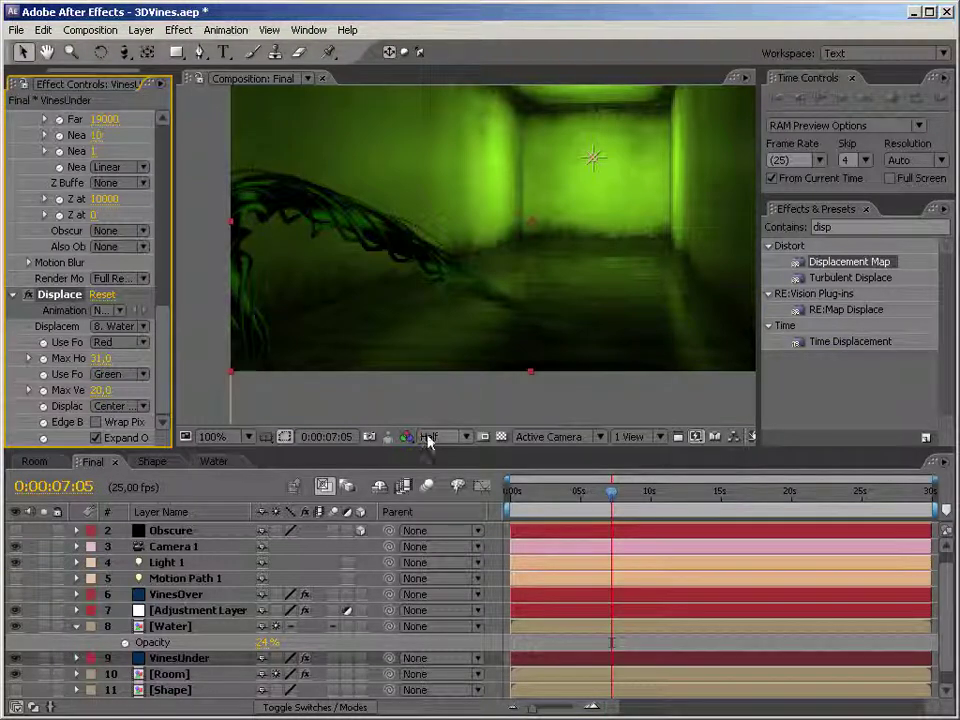
left_click(13, 301)
Apply a Fill effect to the VinesUnder layer, set its color to black (000000), and collapse the effect
key("ctrl+5")
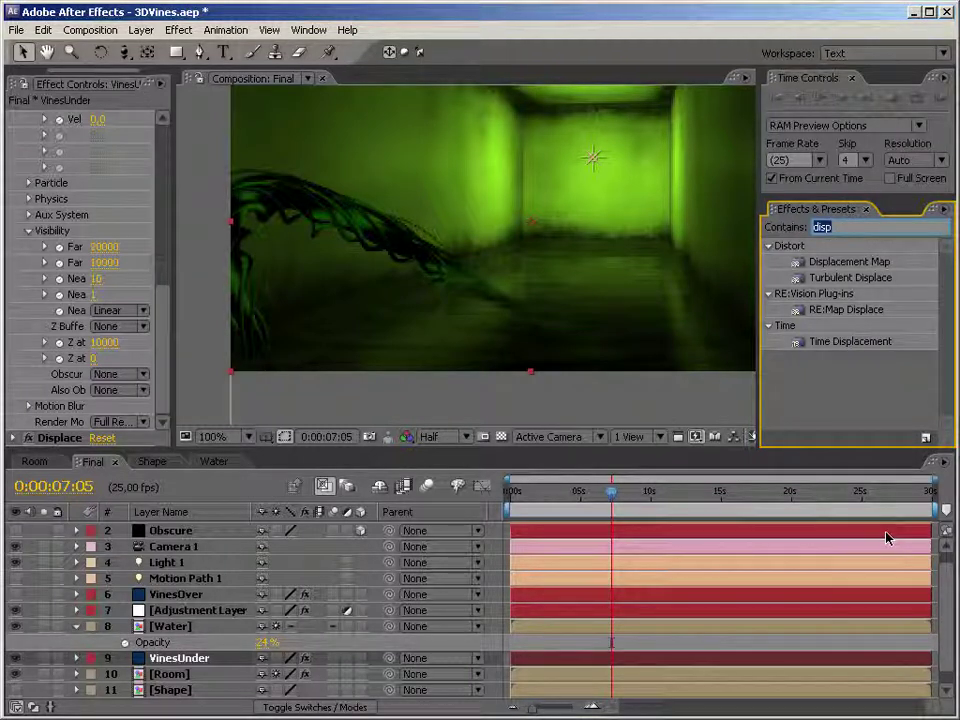
type("fill")
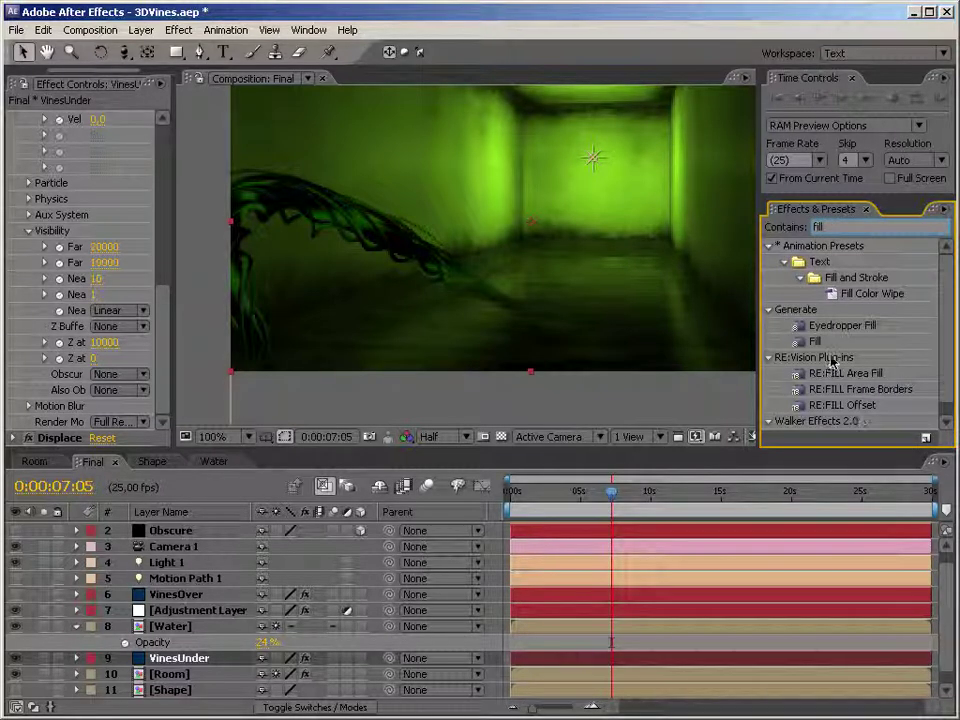
left_click_drag(815, 341, 177, 662)
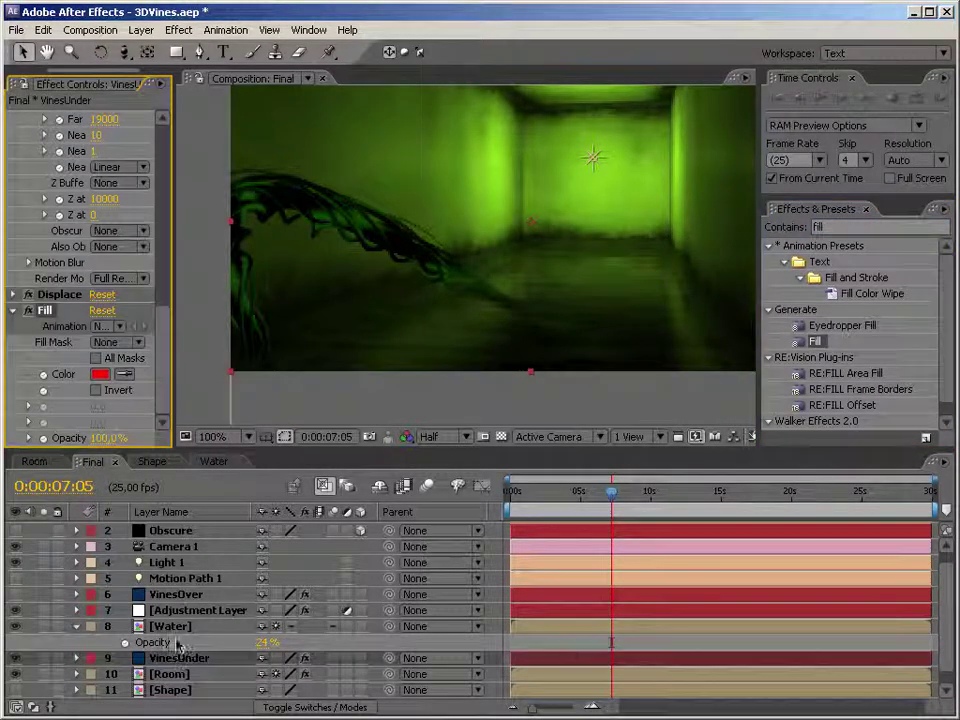
left_click(98, 373)
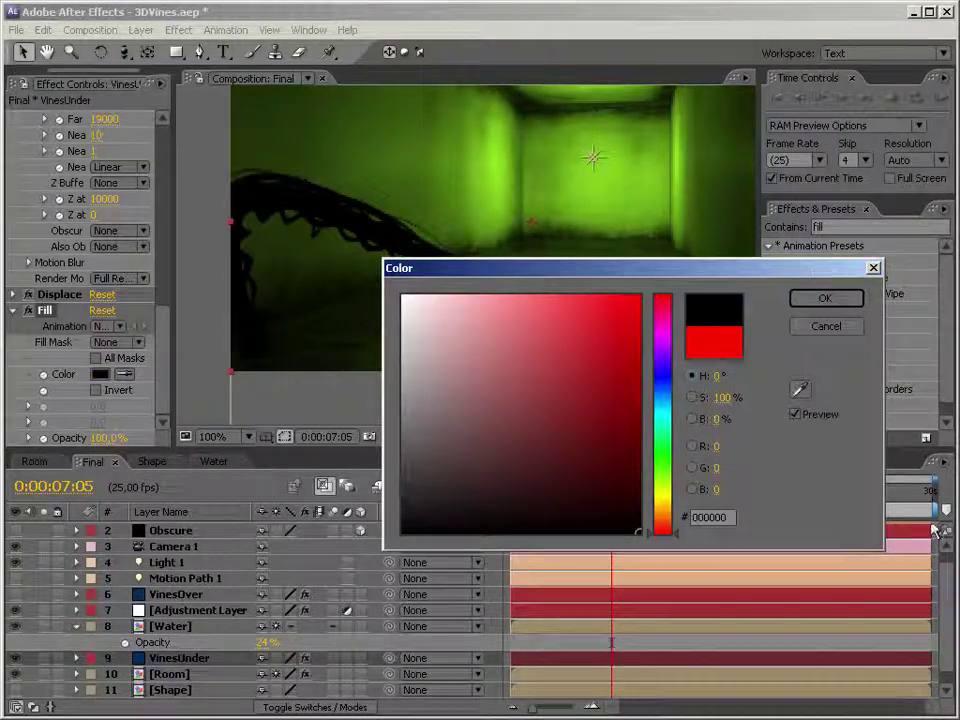
left_click(828, 300)
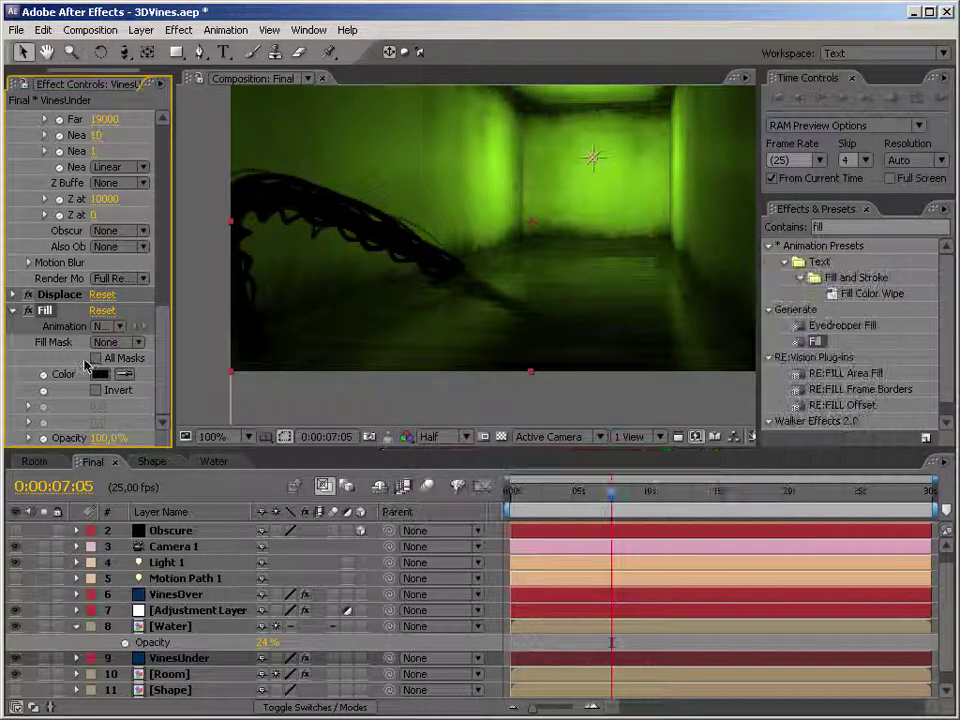
left_click(13, 310)
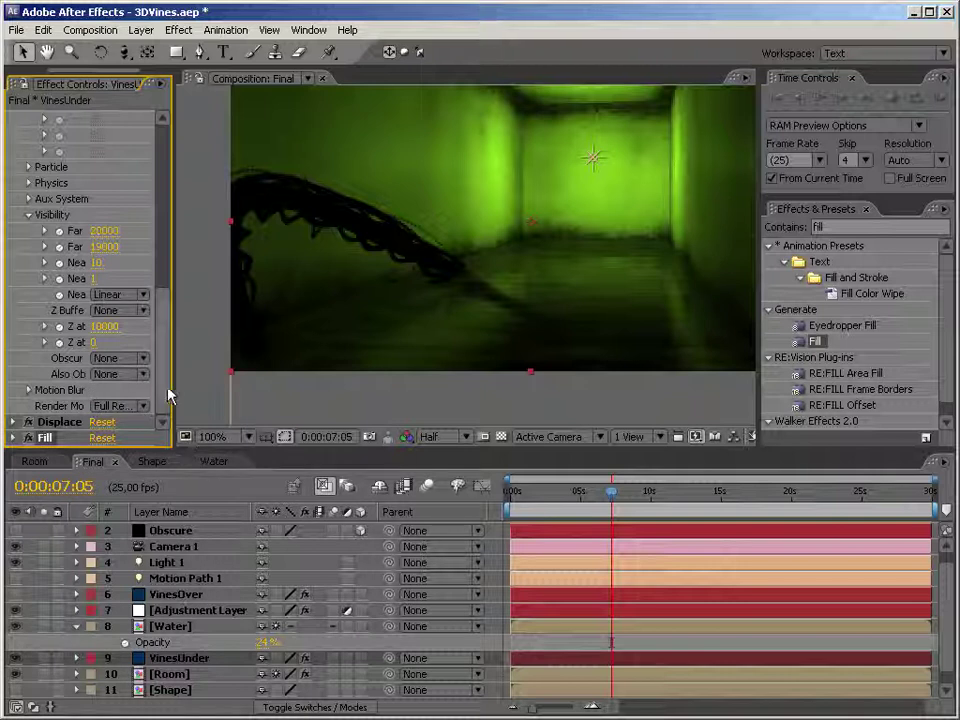
Show the VinesOver layer and check the combined vines at about 10 seconds, 12 seconds and near the start
left_click(16, 595)
left_click(16, 595)
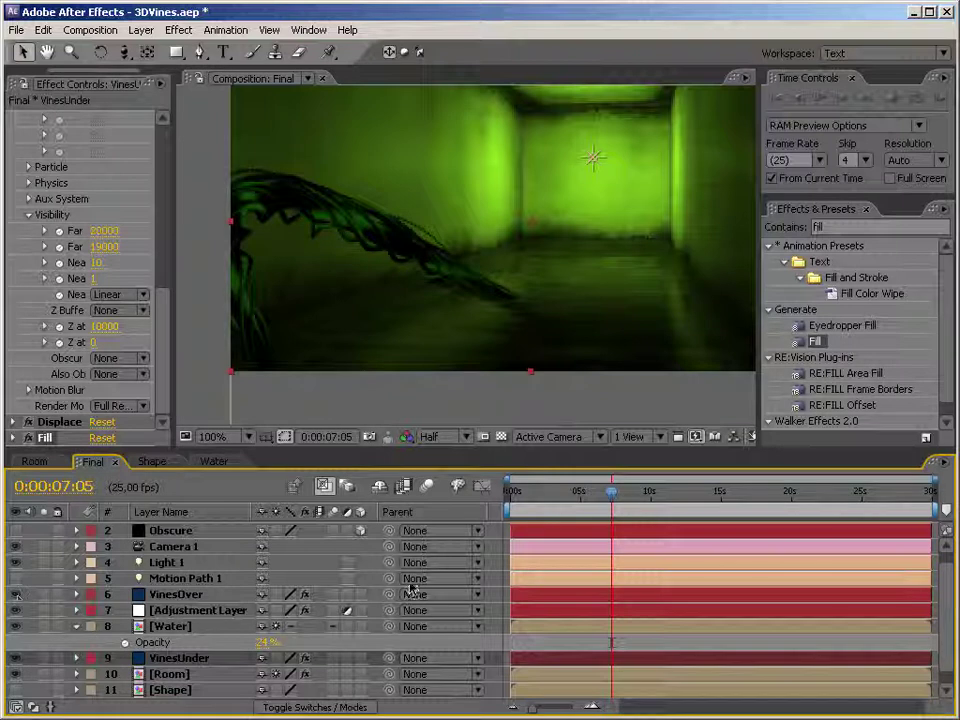
left_click(650, 494)
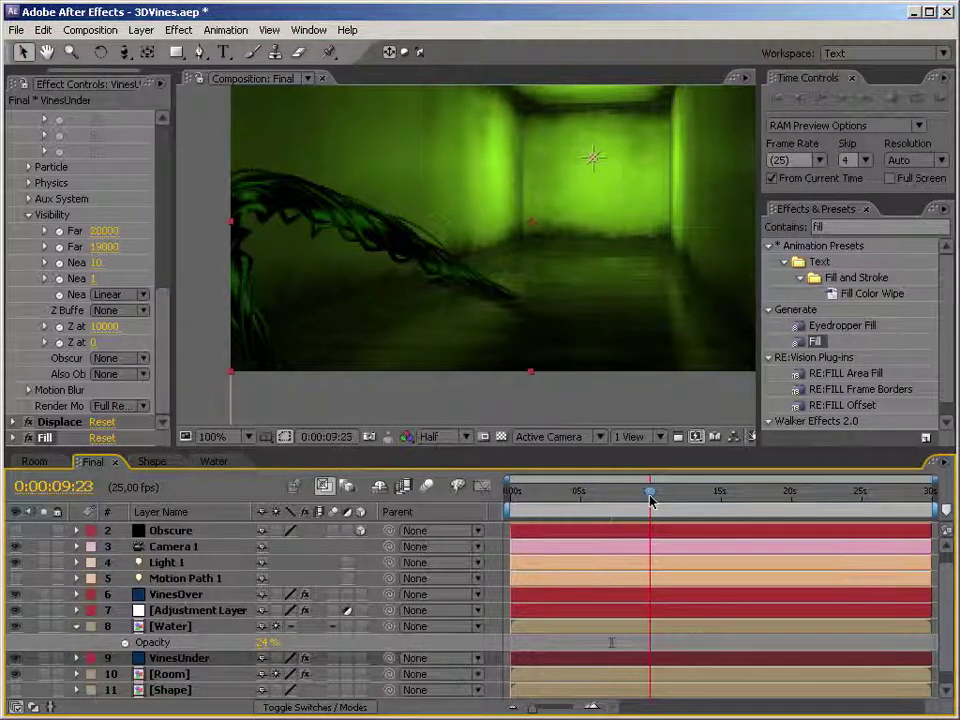
left_click(681, 497)
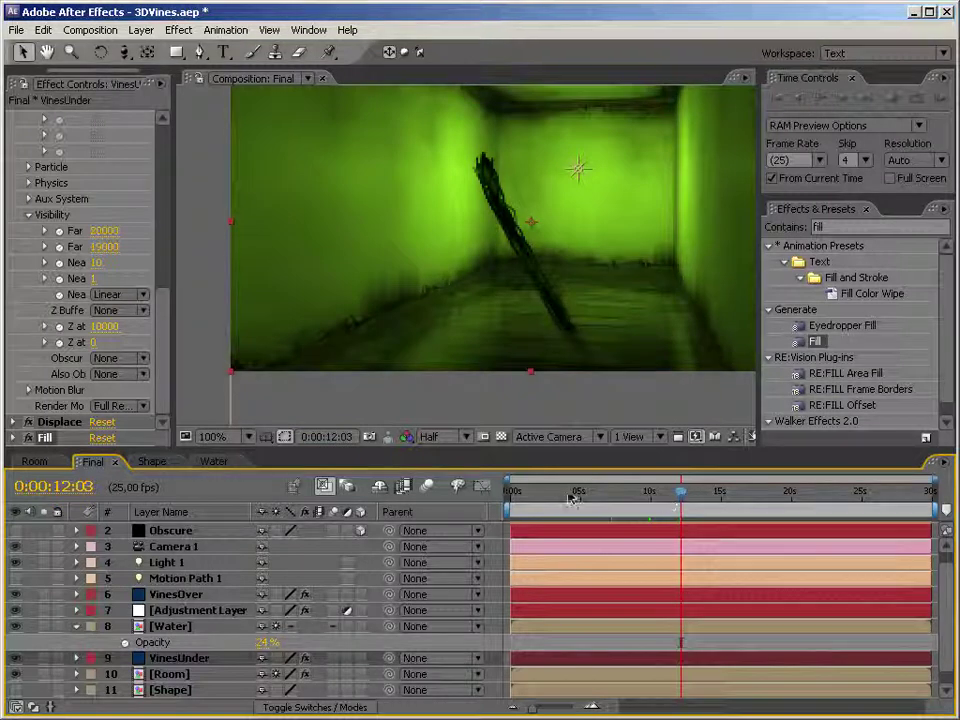
left_click(515, 497)
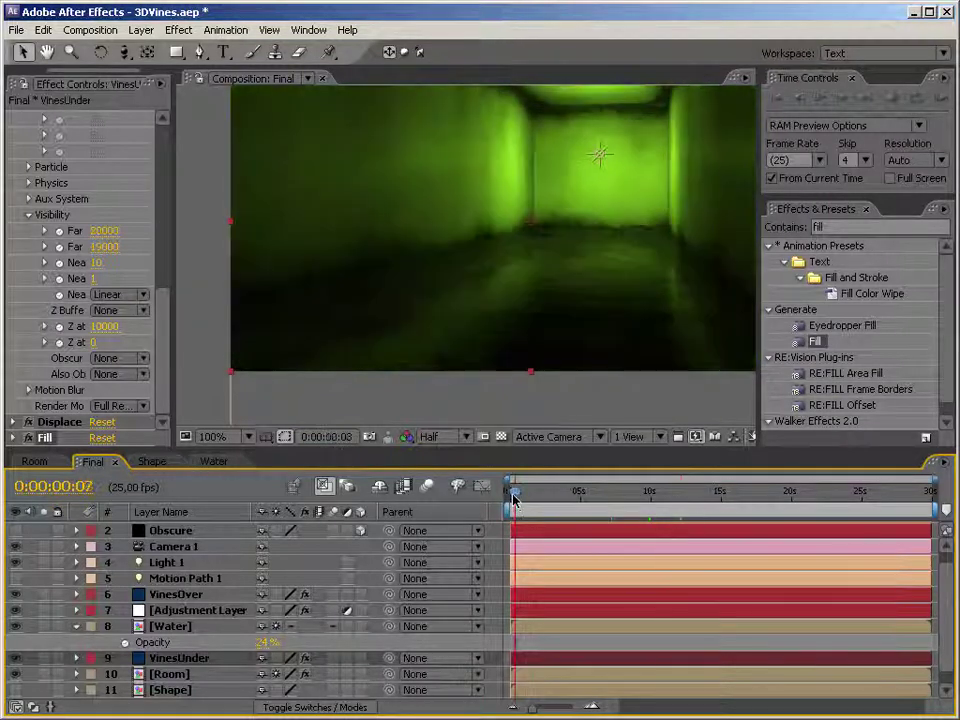